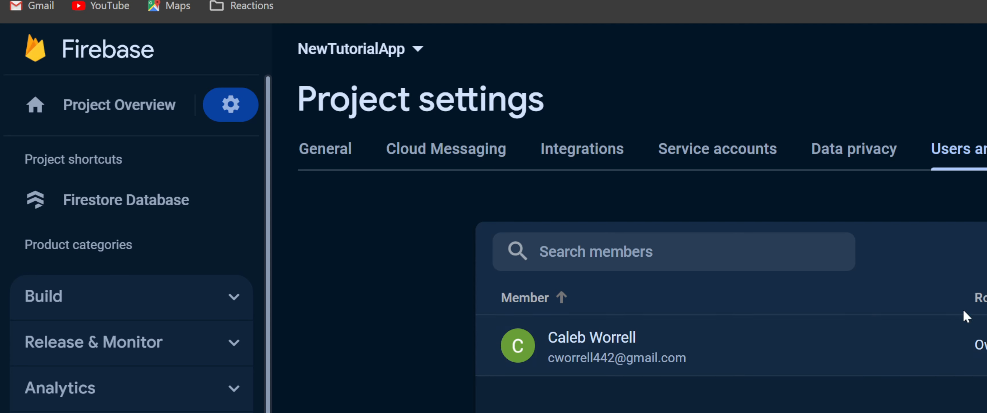
Add FlutterFlow's Firebase e-mail address as a project member with the Editor role.
scroll(958, 355, "down", 1)
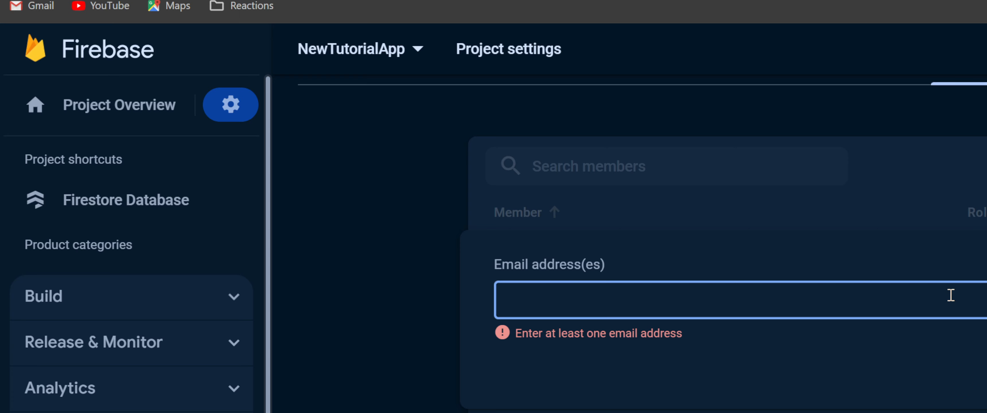
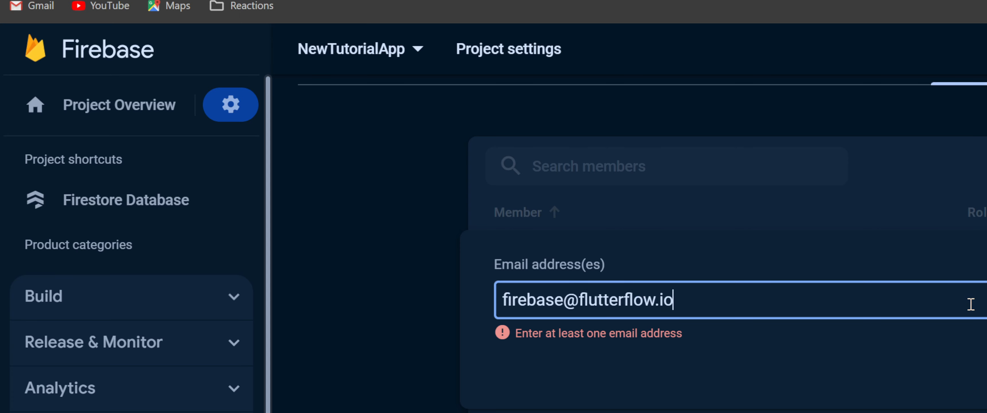
key("Return")
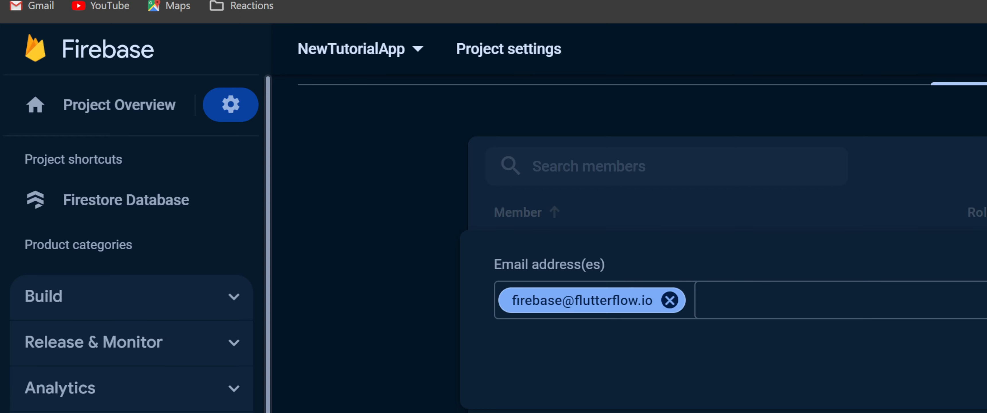
left_click(985, 386)
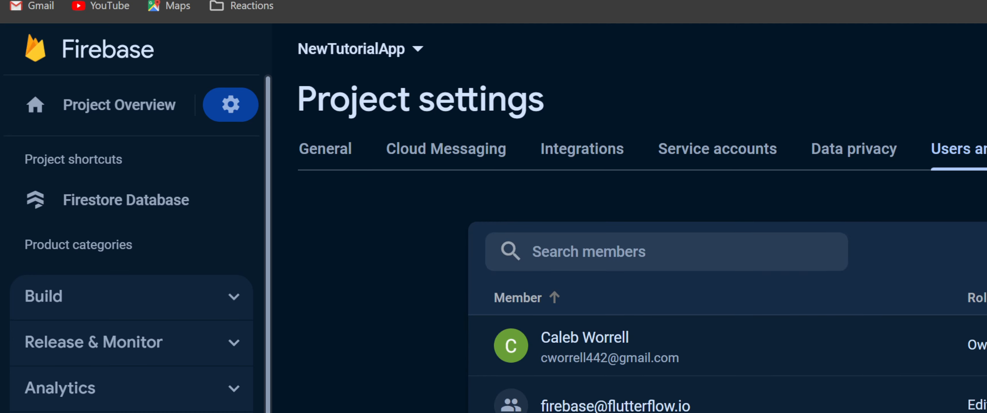
Go to the project's advanced permission settings in Google Cloud and open the FlutterFlow principal for editing.
scroll(730, 410, "down", 1)
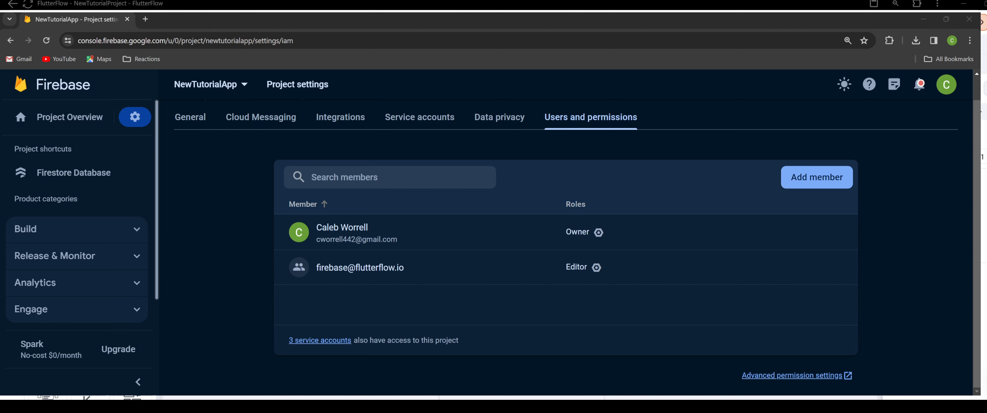
left_click(790, 374)
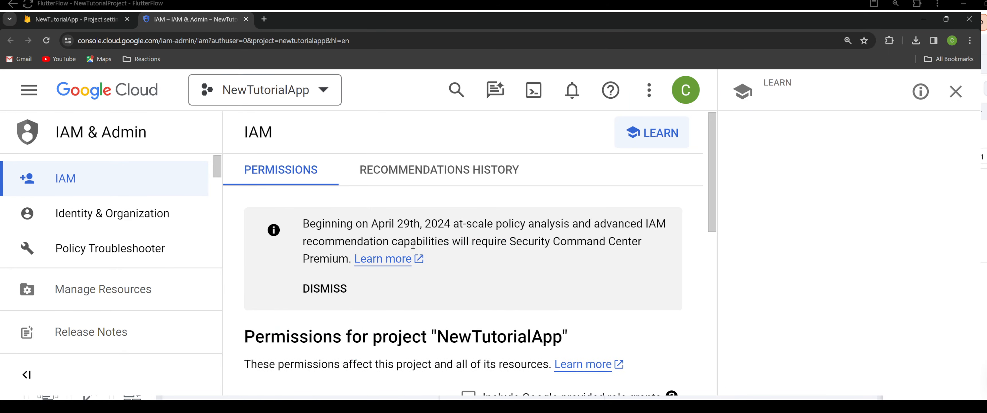
scroll(474, 274, "down", 8)
scroll(474, 273, "up", 3)
scroll(474, 273, "down", 5)
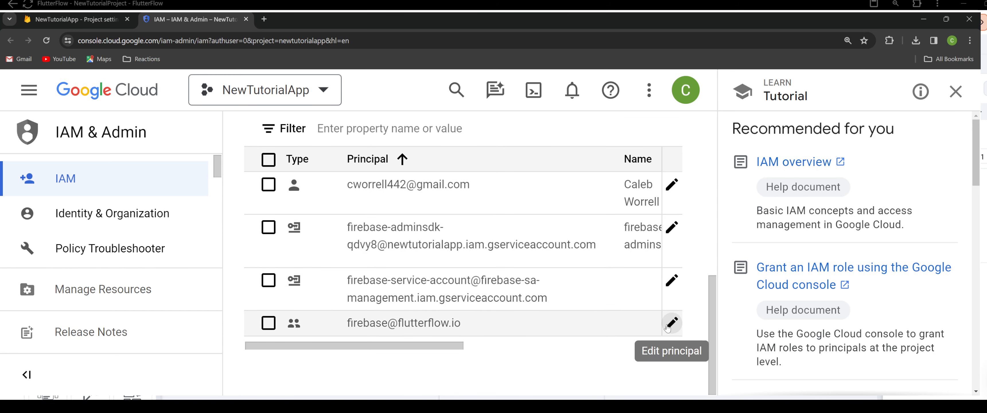
left_click(667, 328)
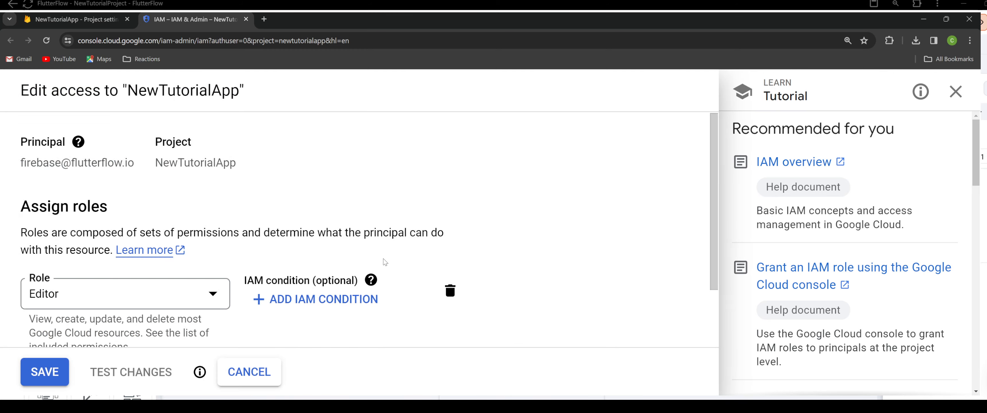
Assign the Cloud Functions Admin role to the FlutterFlow principal as an additional role.
scroll(255, 194, "down", 2)
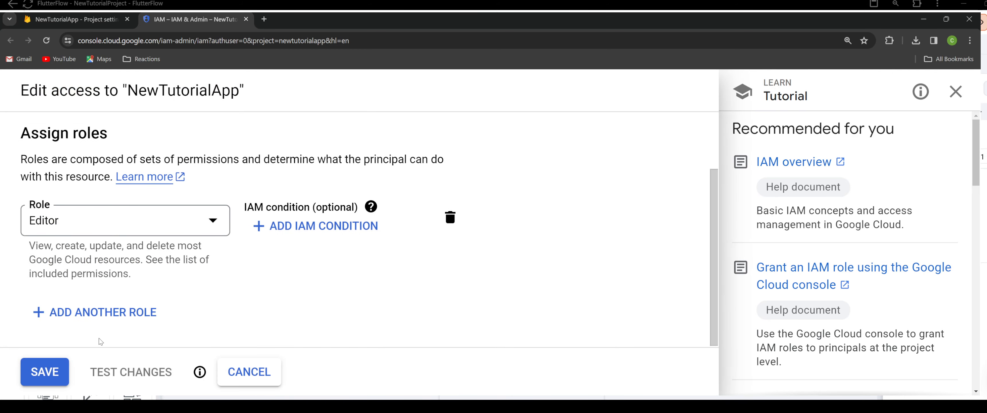
left_click(96, 312)
scroll(138, 268, "down", 2)
left_click(138, 256)
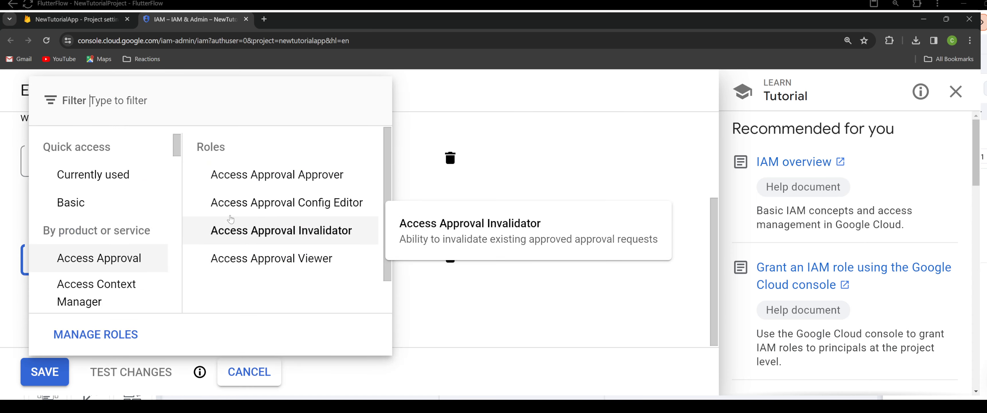
type("cloud functions admin")
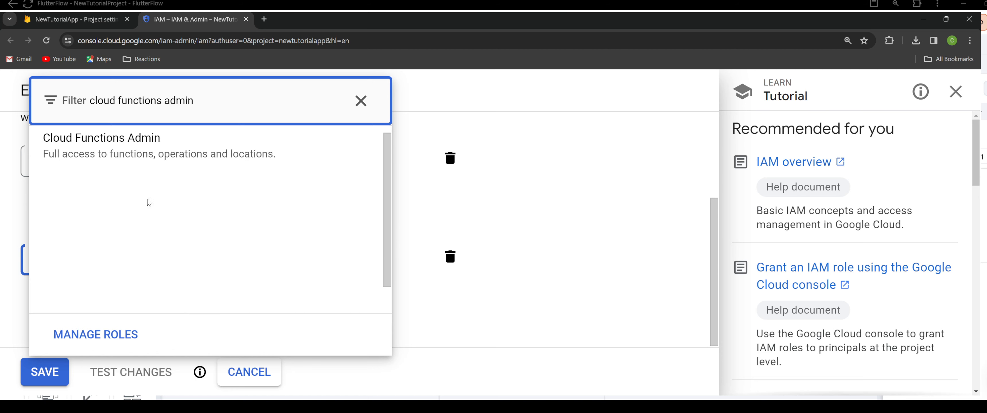
left_click(158, 153)
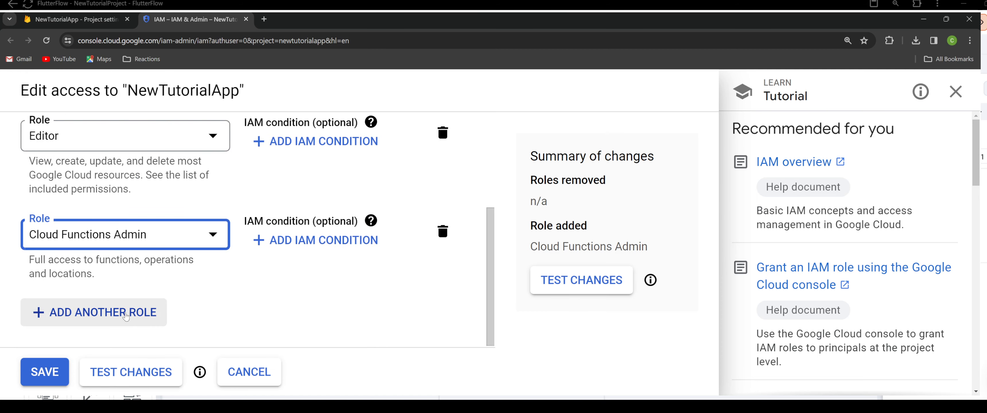
Assign the Service Account User role from the Service Accounts category as another role and save the principal's access changes.
left_click(128, 314)
left_click(148, 259)
scroll(127, 228, "down", 15)
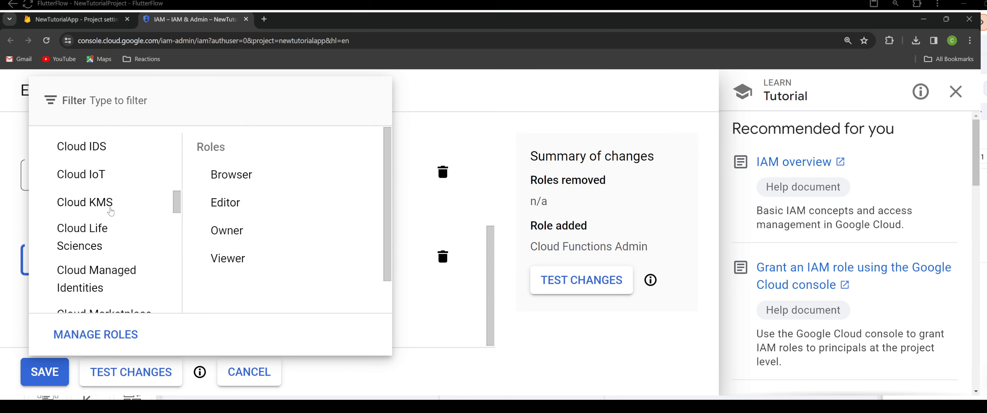
scroll(124, 224, "up", 3)
scroll(124, 224, "up", 10)
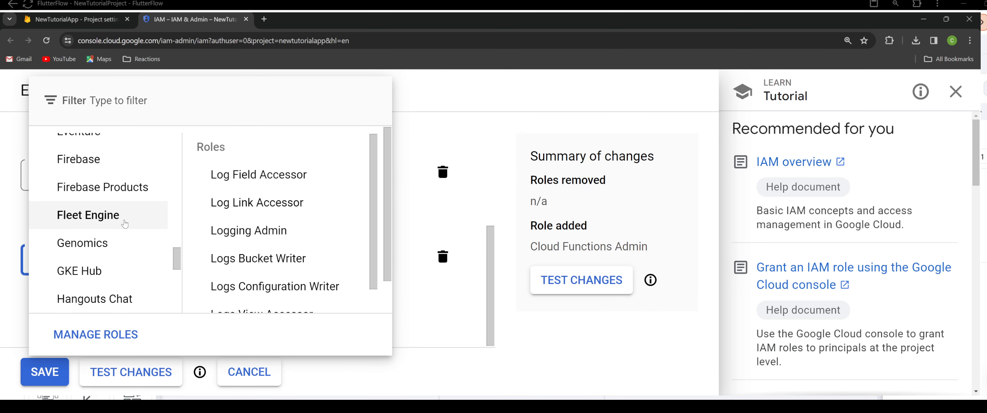
scroll(125, 224, "down", 20)
scroll(126, 225, "up", 10)
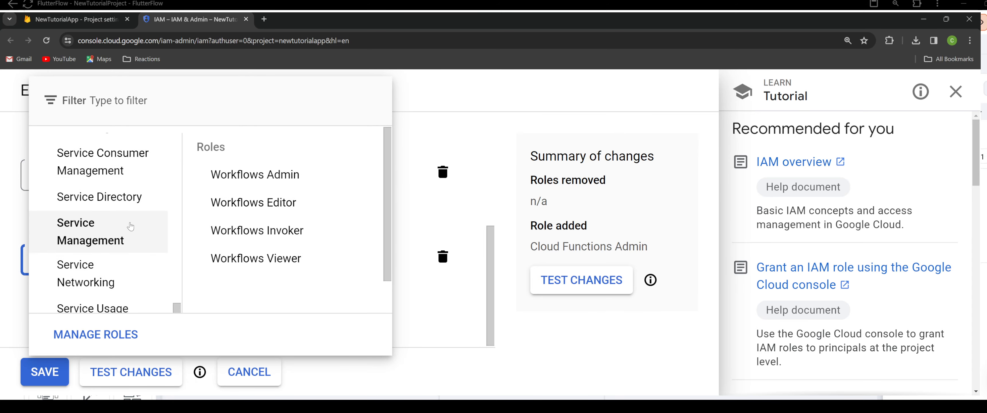
scroll(129, 226, "down", 1)
scroll(130, 228, "down", 3)
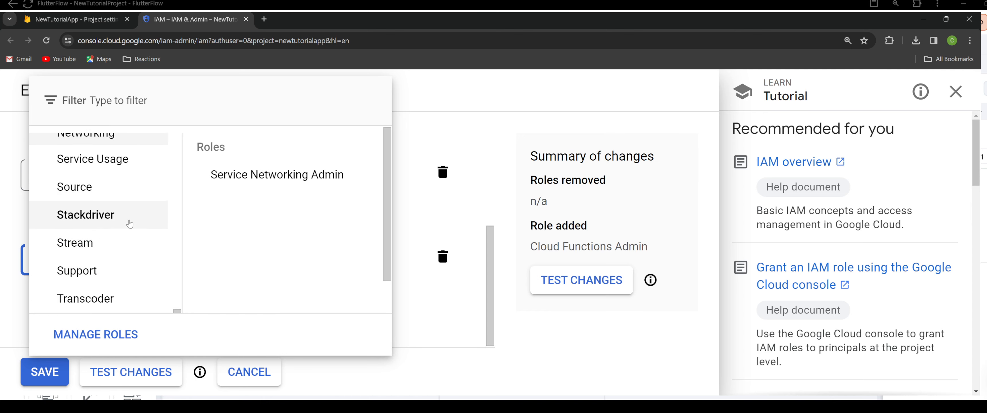
scroll(129, 224, "up", 5)
scroll(127, 204, "up", 1)
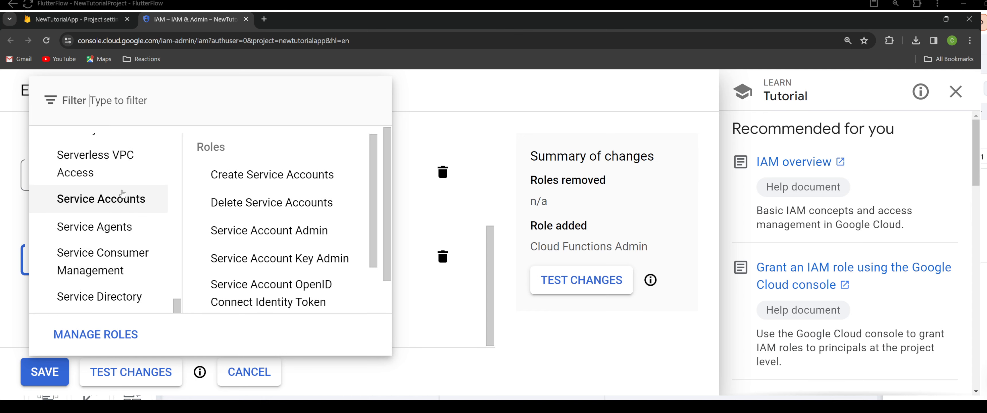
scroll(248, 234, "down", 3)
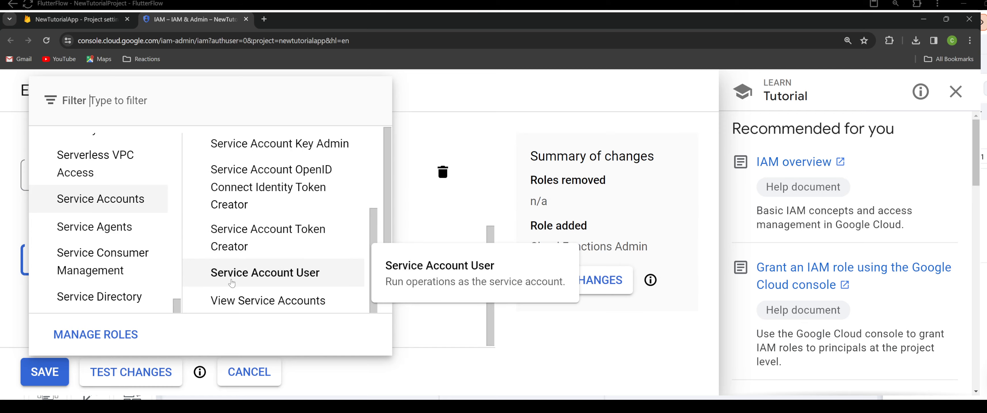
left_click(257, 282)
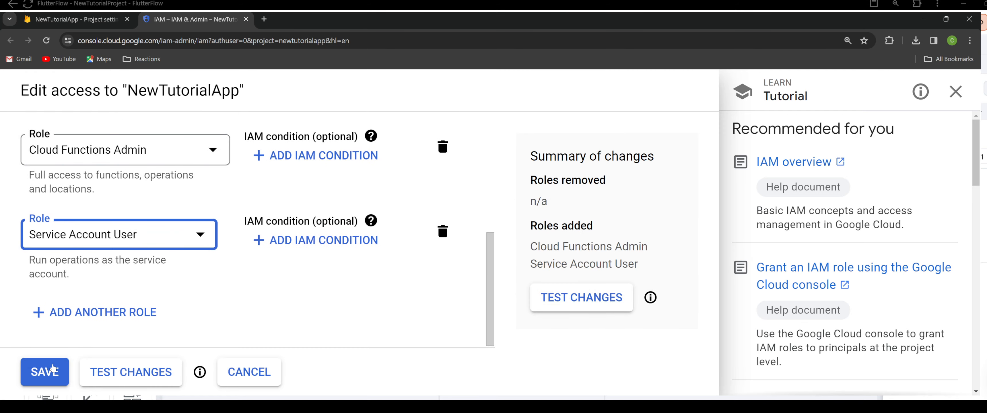
left_click(53, 369)
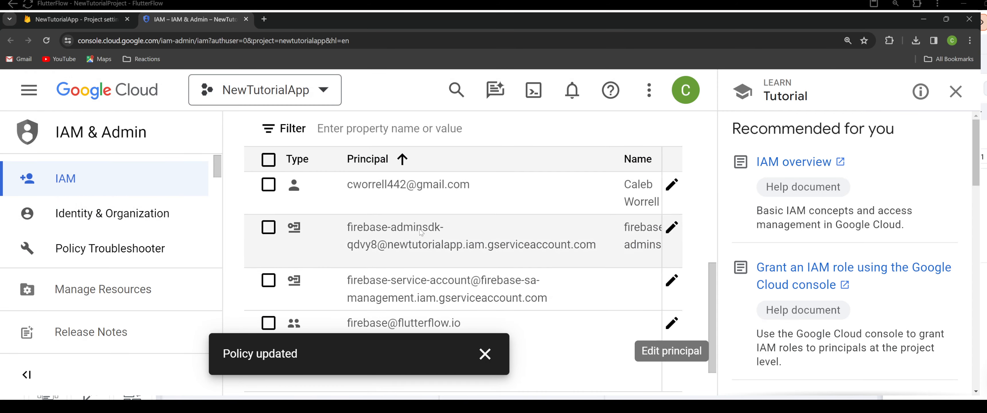
Close the Google Cloud IAM page and refresh the Firebase Users and permissions view to check the FlutterFlow member's roles.
left_click(246, 19)
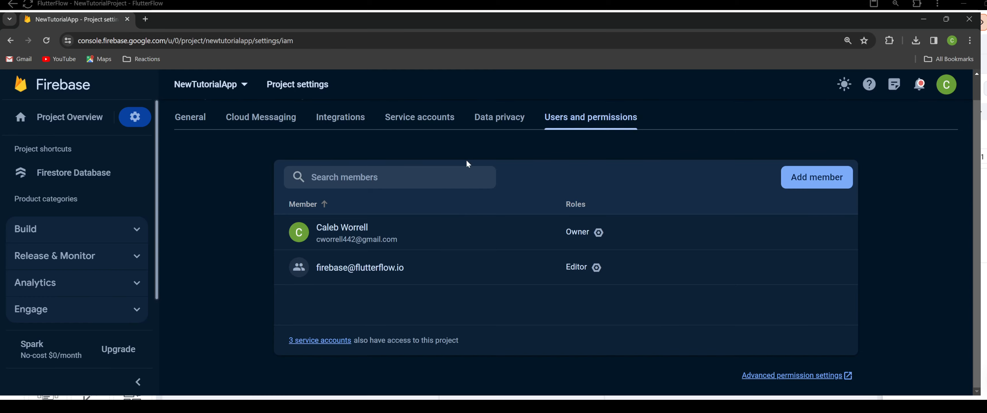
left_click(274, 115)
left_click(588, 153)
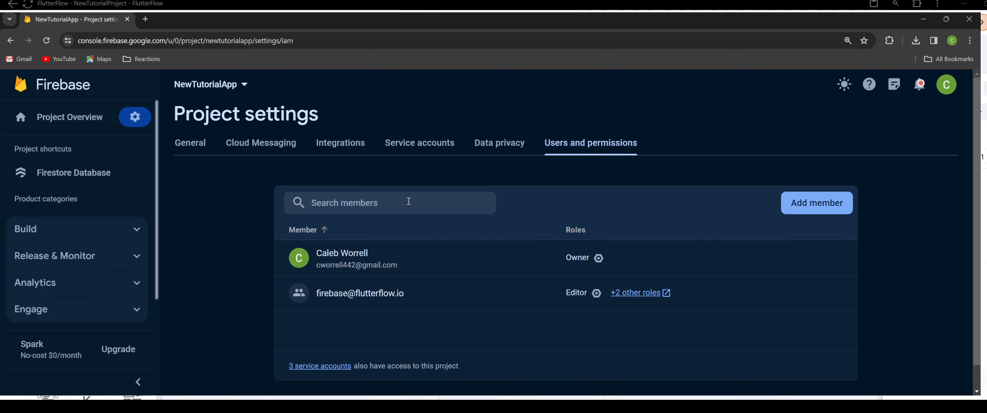
scroll(498, 237, "down", 1)
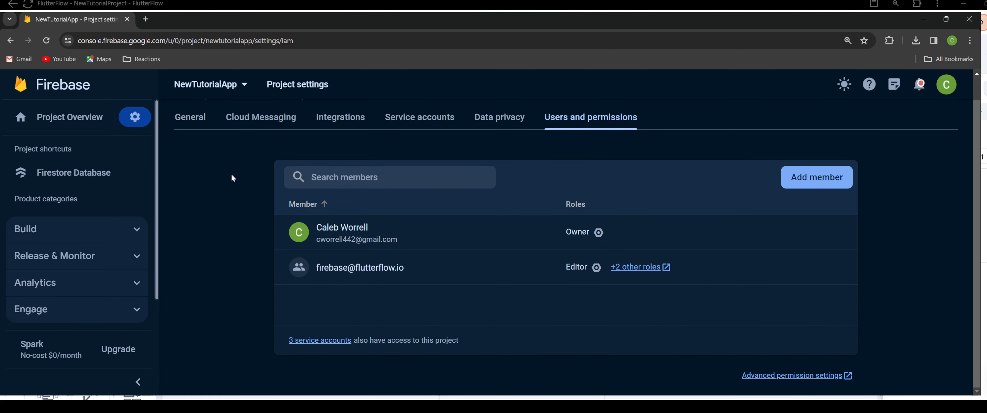
Open Authentication for the Firebase project and get it started.
left_click(79, 238)
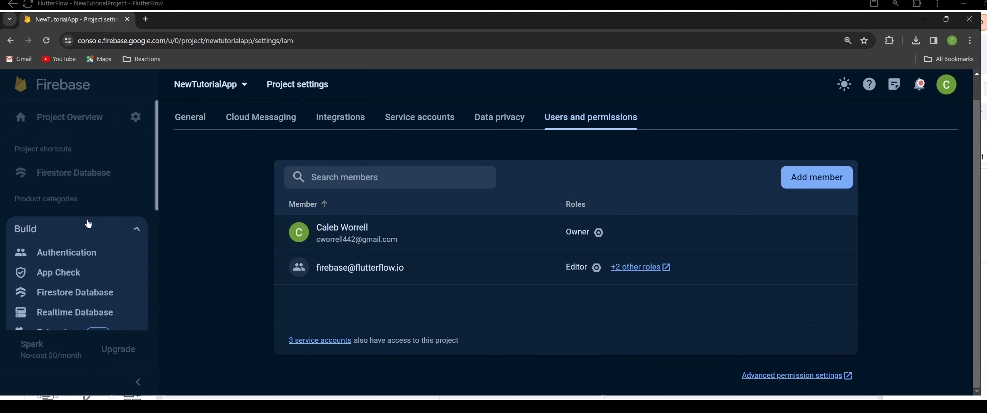
left_click(88, 256)
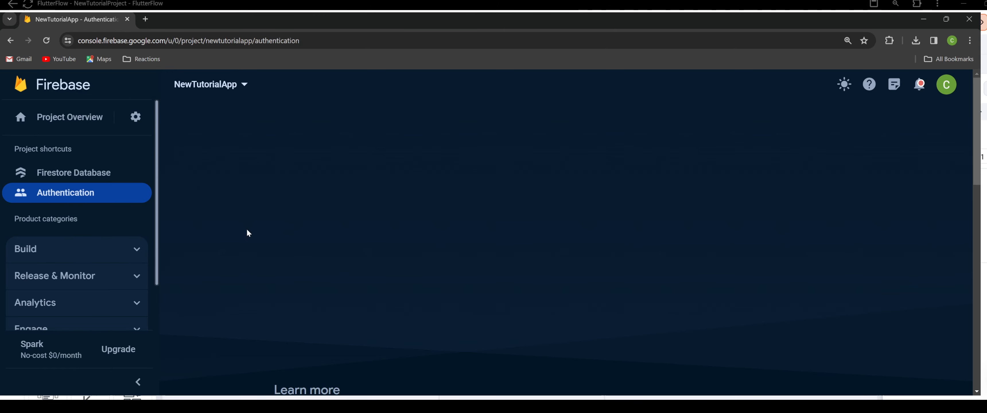
left_click(305, 261)
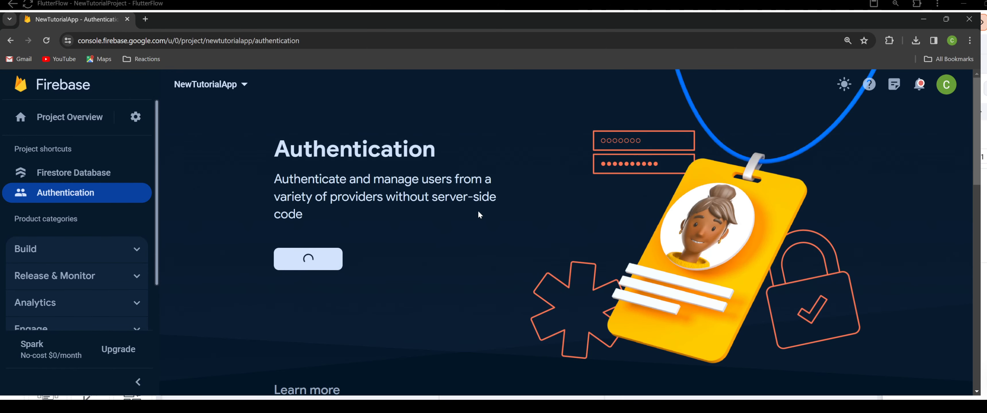
Enable the Email/Password sign-in provider without passwordless email link and save it.
scroll(369, 268, "down", 2)
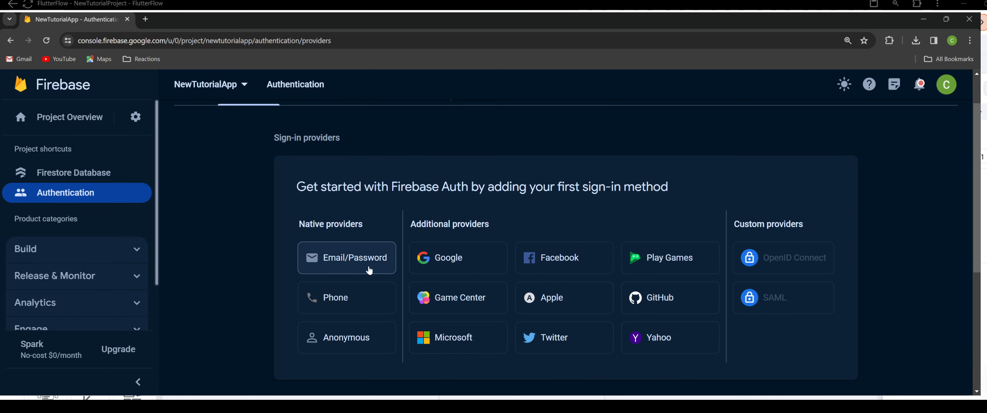
left_click(369, 268)
left_click(685, 219)
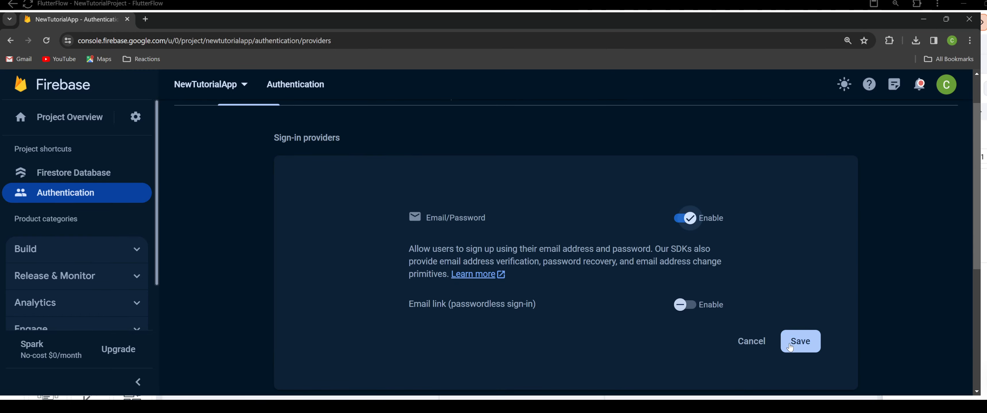
left_click(801, 342)
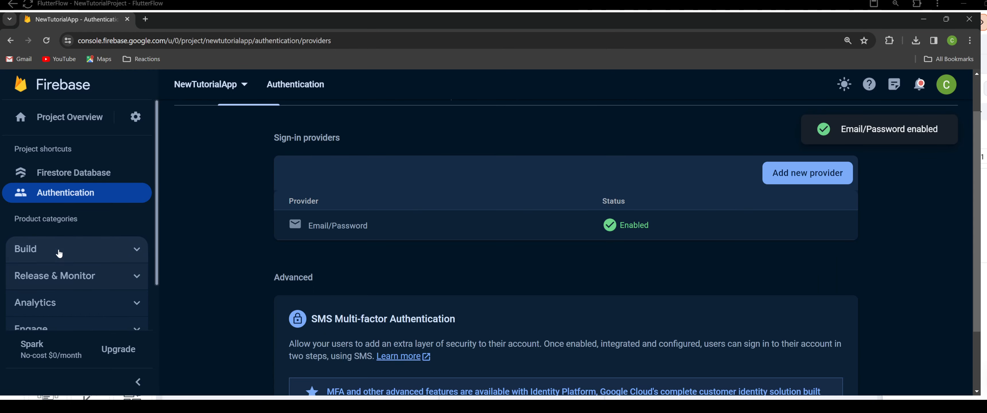
Create a Firestore database with the default ID, location nam5 (United States), and production mode security rules.
left_click(96, 249)
scroll(125, 272, "down", 1)
scroll(126, 272, "down", 2)
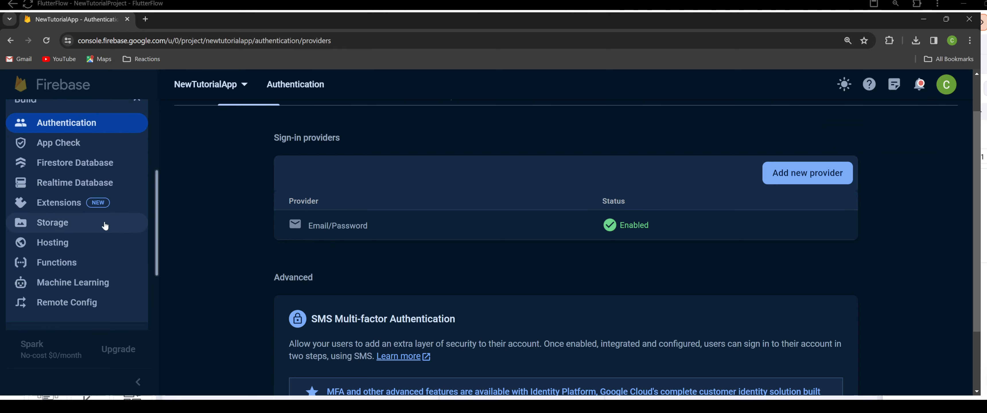
left_click(66, 168)
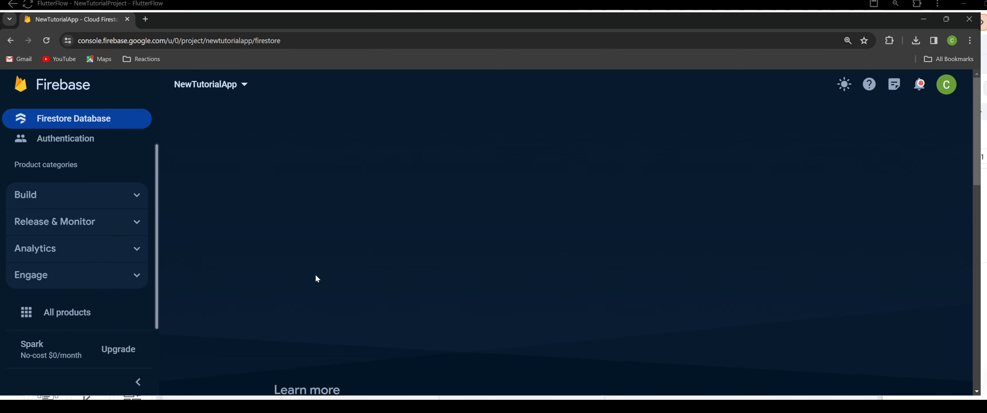
left_click(298, 254)
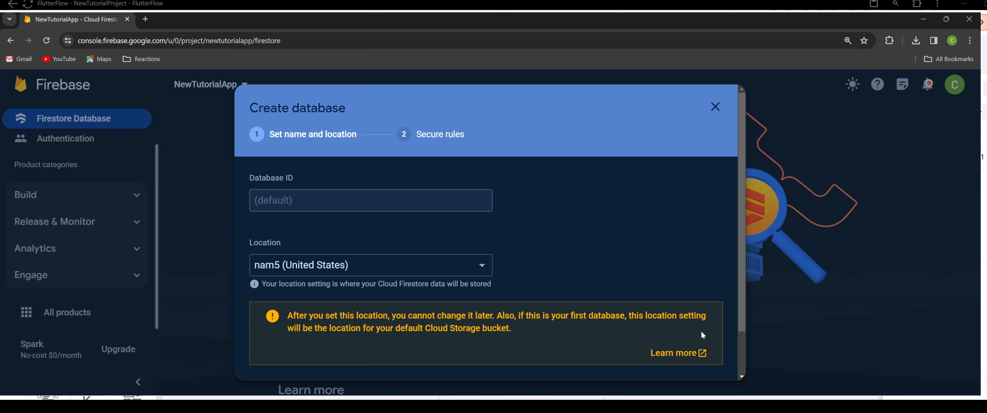
scroll(700, 330, "down", 2)
left_click(700, 355)
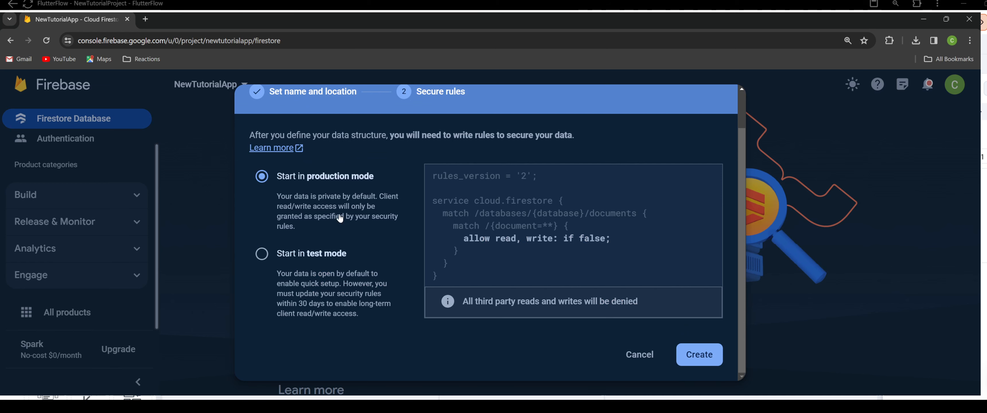
left_click(699, 355)
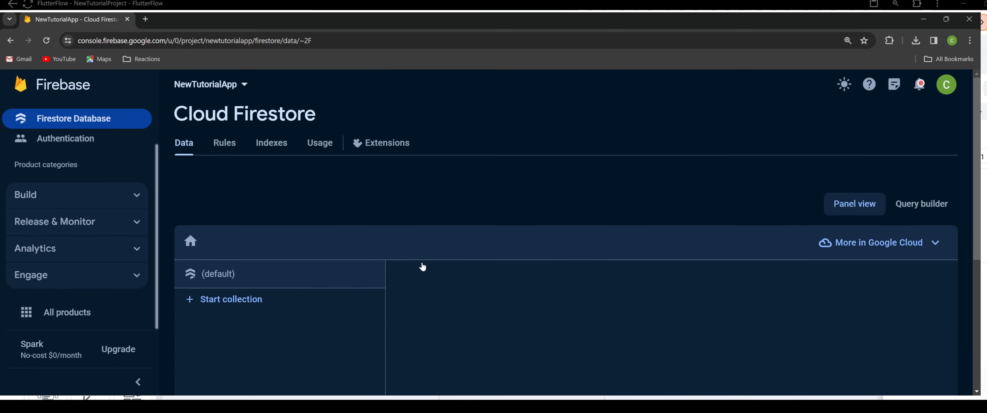
Look through the Build products of the Firebase project and open the Functions page.
scroll(282, 220, "down", 1)
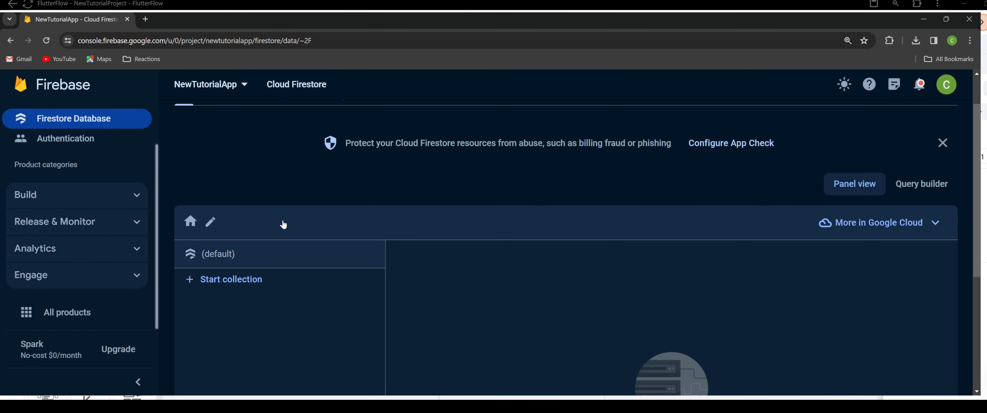
left_click(100, 203)
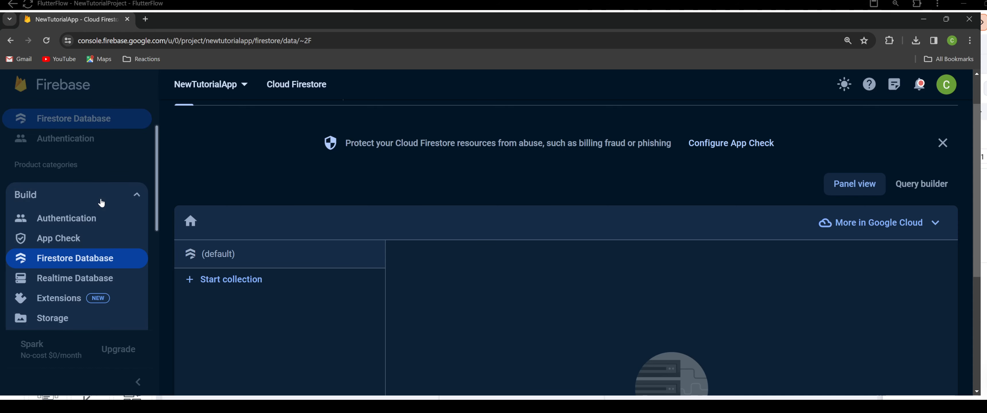
scroll(101, 224, "down", 3)
scroll(101, 224, "up", 1)
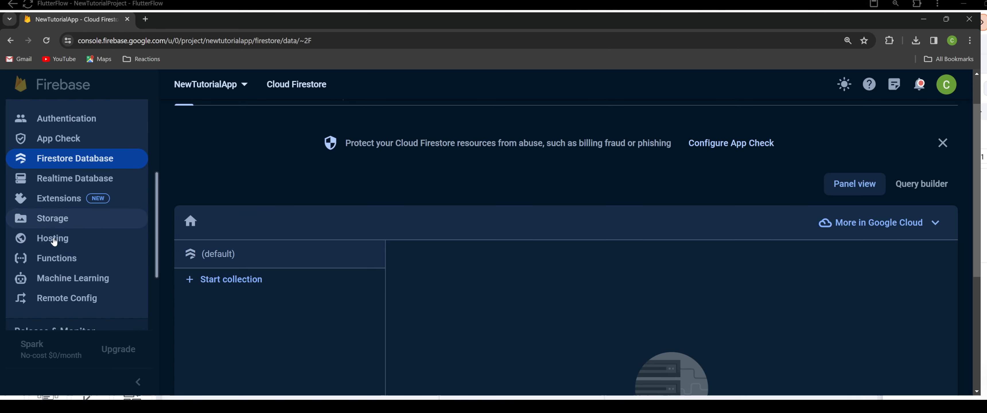
scroll(64, 261, "down", 1)
scroll(64, 263, "up", 1)
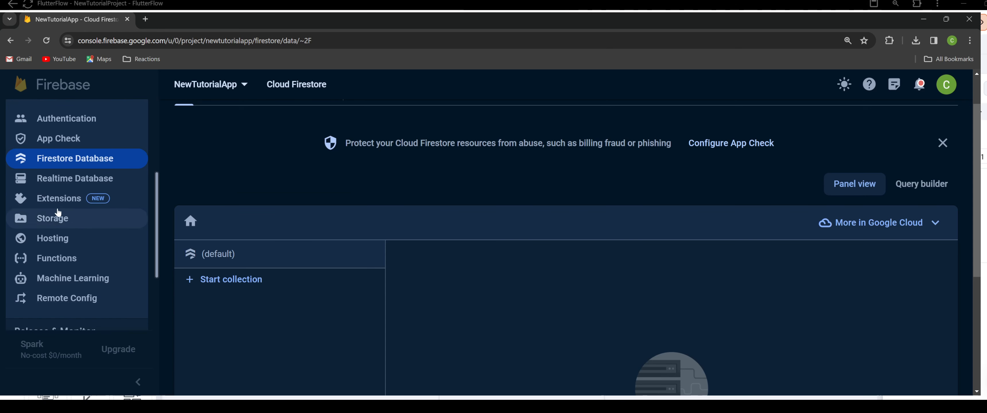
scroll(76, 249, "down", 1)
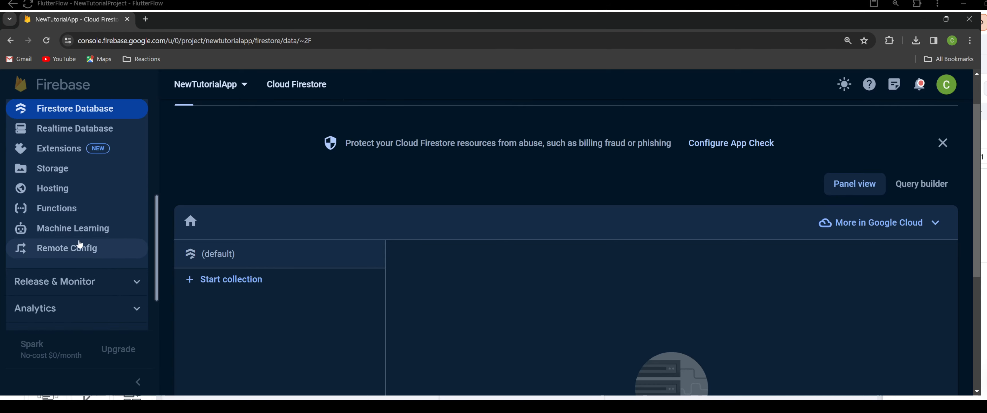
left_click(58, 209)
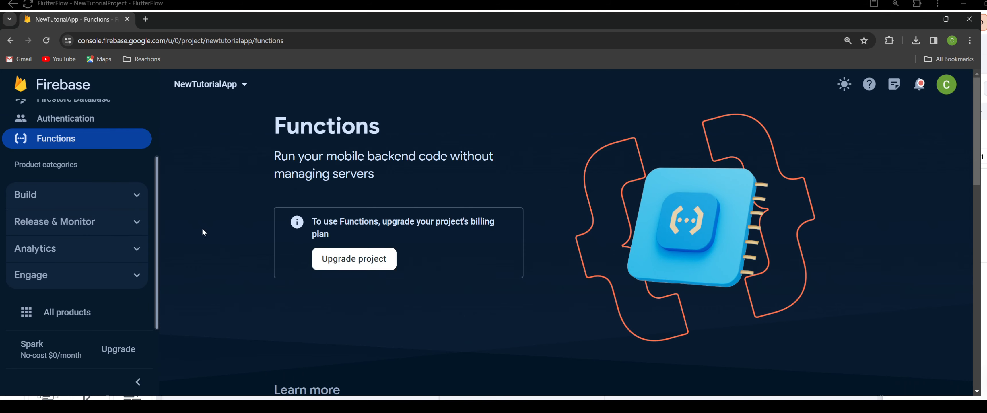
Examine the products offered under the Build, Engage, Release & Monitor and Analytics categories.
scroll(149, 237, "up", 2)
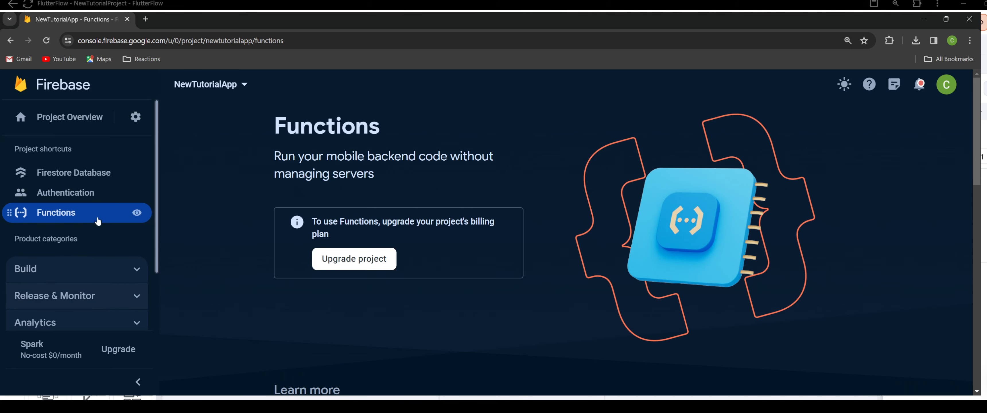
left_click(80, 276)
scroll(95, 247, "down", 5)
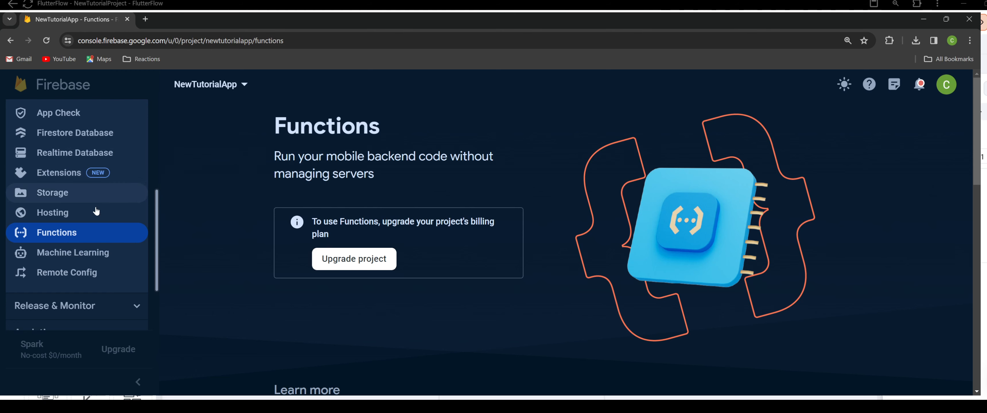
scroll(88, 271, "down", 2)
scroll(88, 271, "down", 2)
left_click(92, 275)
scroll(92, 268, "down", 3)
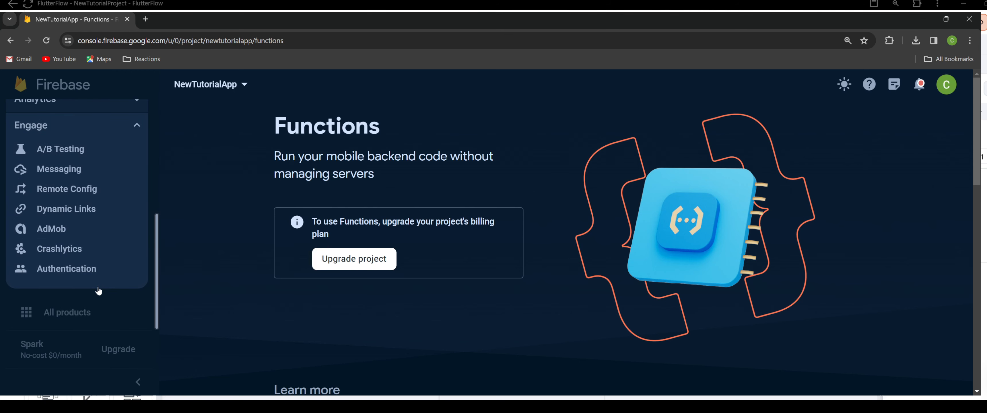
scroll(85, 264, "up", 3)
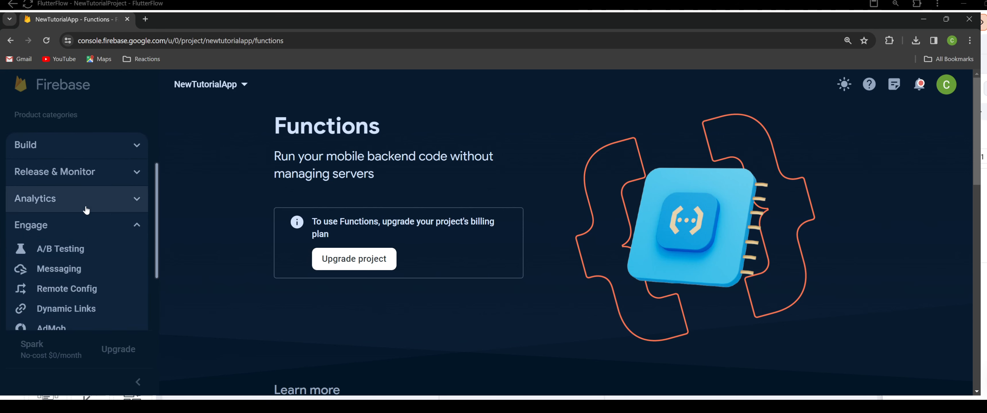
left_click(88, 172)
scroll(91, 238, "down", 2)
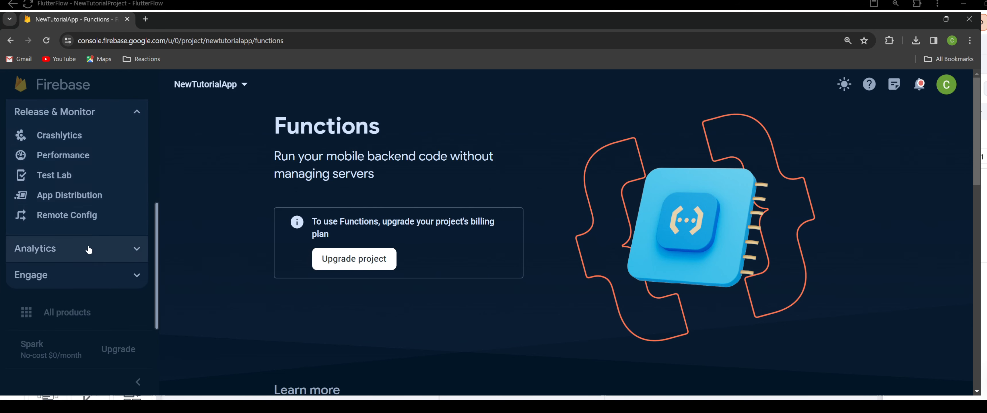
left_click(89, 250)
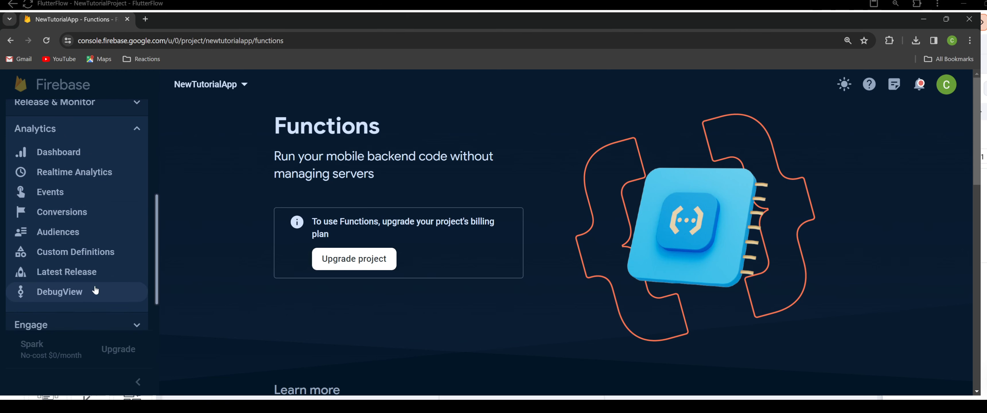
scroll(96, 290, "up", 5)
left_click(91, 268)
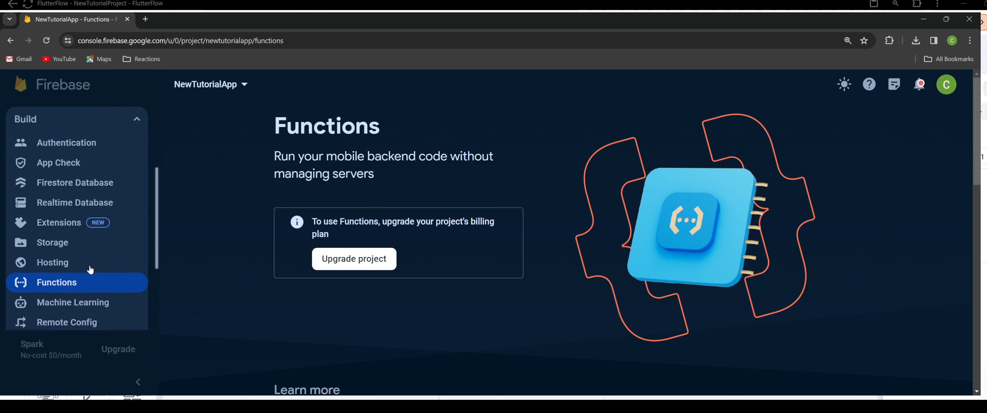
Open App Check and view its APIs and Apps lists.
left_click(77, 163)
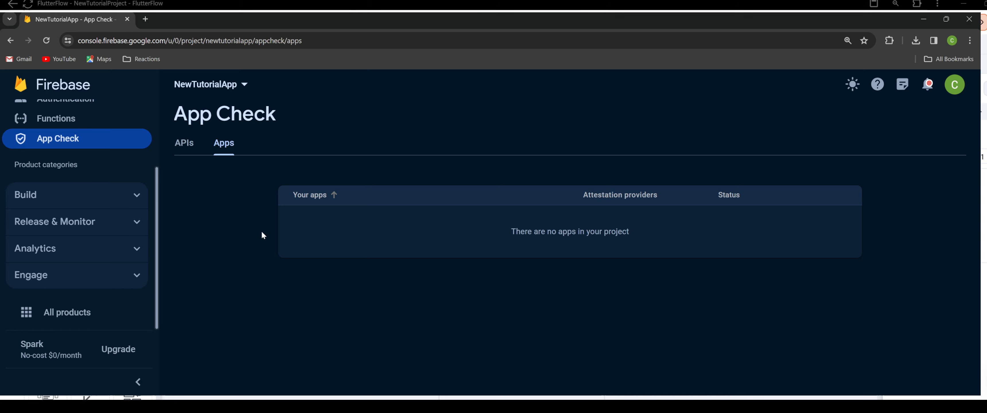
left_click(181, 148)
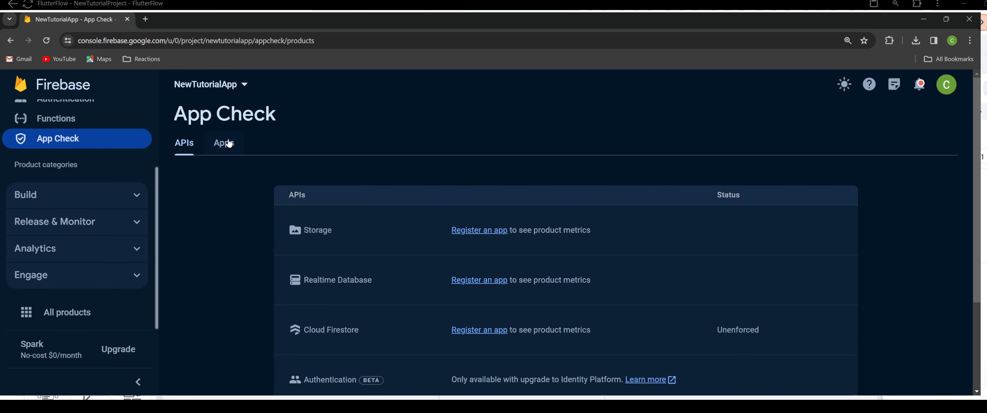
left_click(223, 143)
scroll(92, 225, "up", 3)
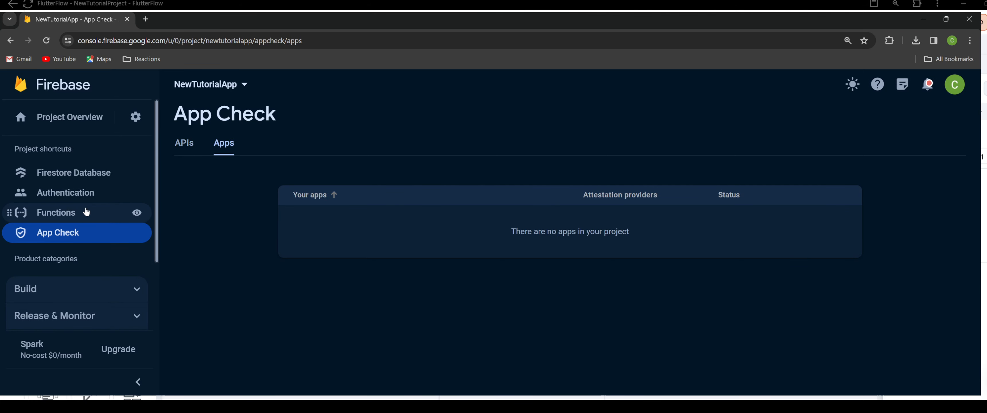
Return to Firestore Database and reorder the project shortcuts as Authentication, Firestore Database, App Check, Functions.
left_click(75, 172)
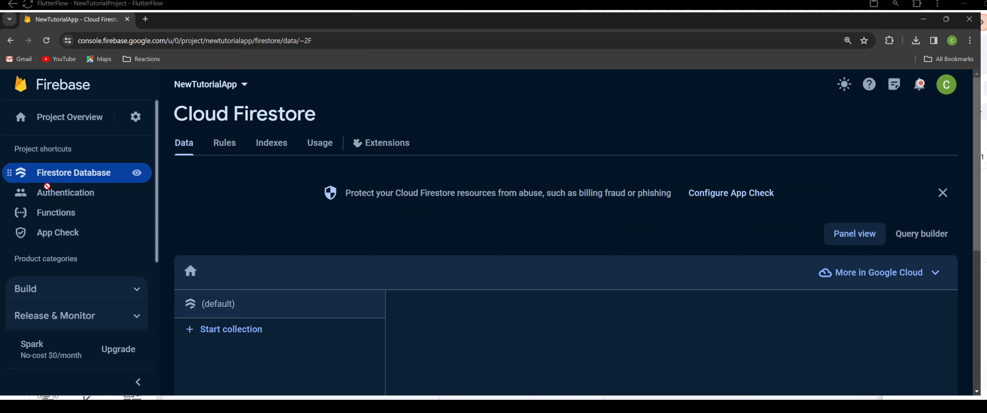
left_click_drag(10, 170, 8, 236)
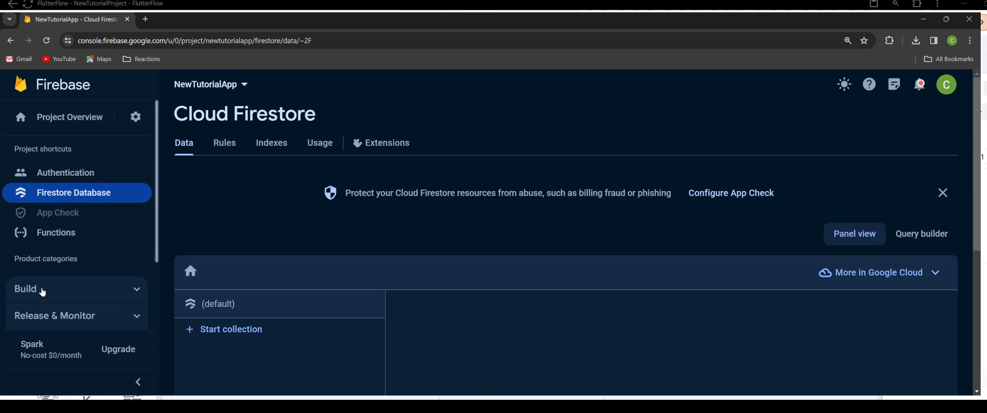
scroll(69, 204, "down", 3)
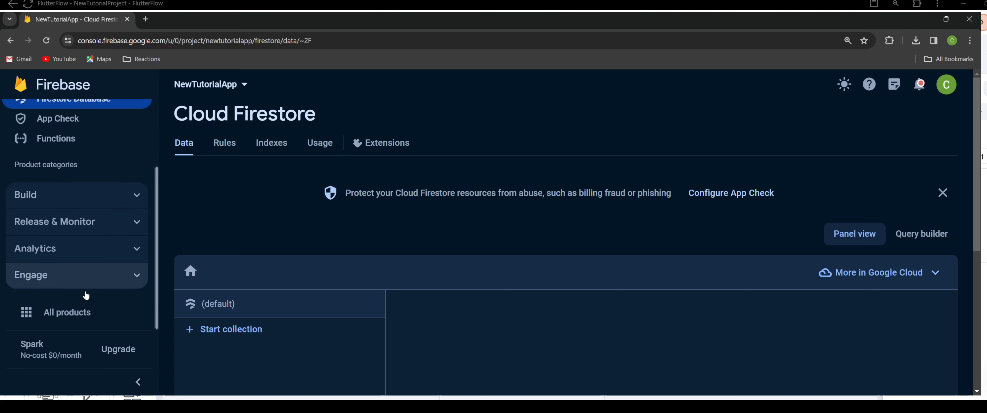
scroll(84, 297, "up", 3)
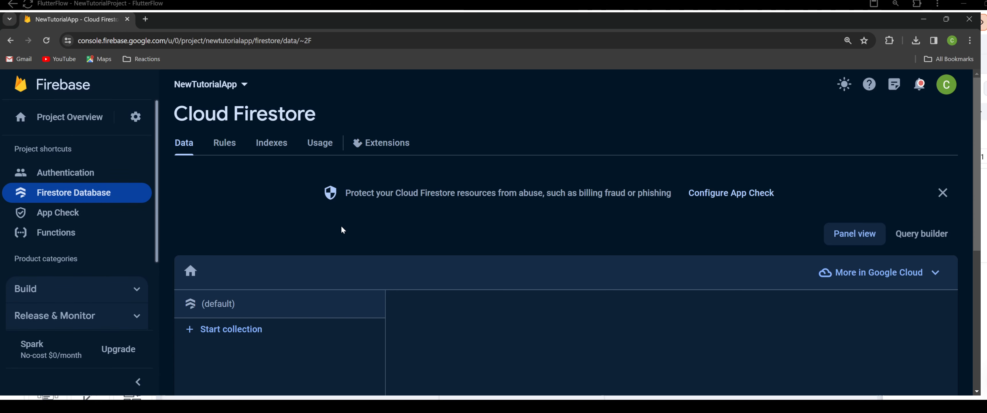
Open the general project settings and copy the project ID.
left_click(134, 121)
left_click(192, 122)
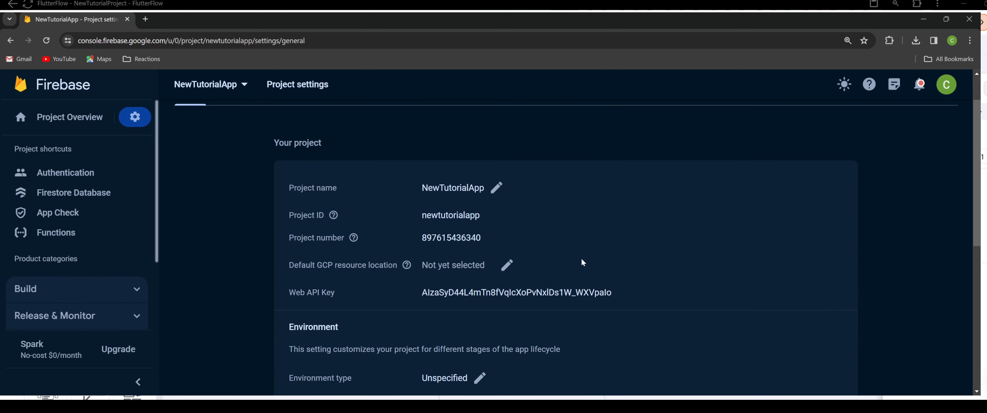
left_click_drag(494, 214, 421, 219)
key("ctrl+c")
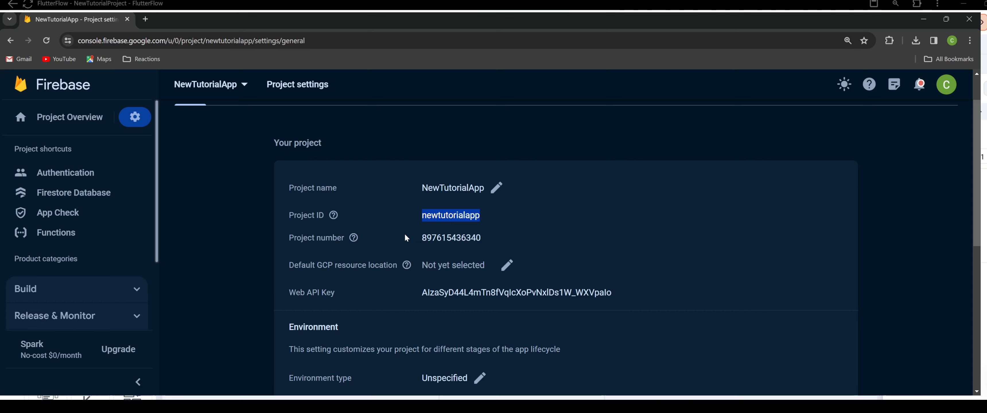
scroll(354, 268, "down", 5)
scroll(354, 269, "up", 6)
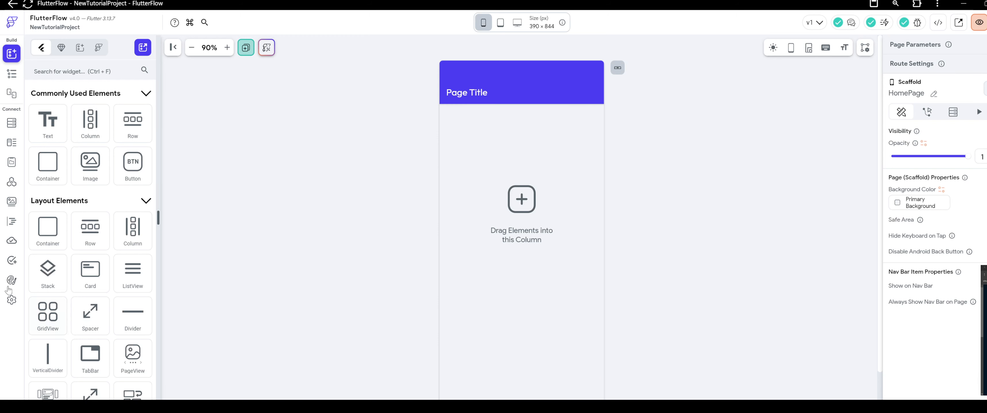
In FlutterFlow's Firebase settings, enter newtutorialapp as the Firebase project ID and connect it.
left_click(11, 300)
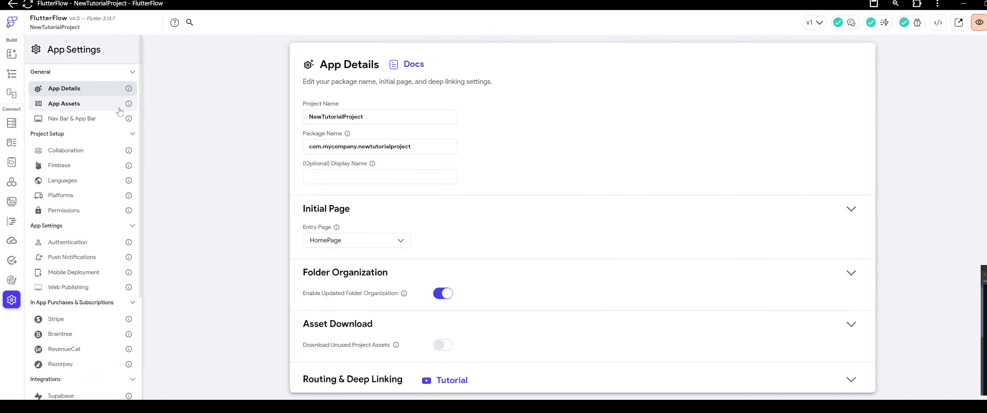
left_click(60, 165)
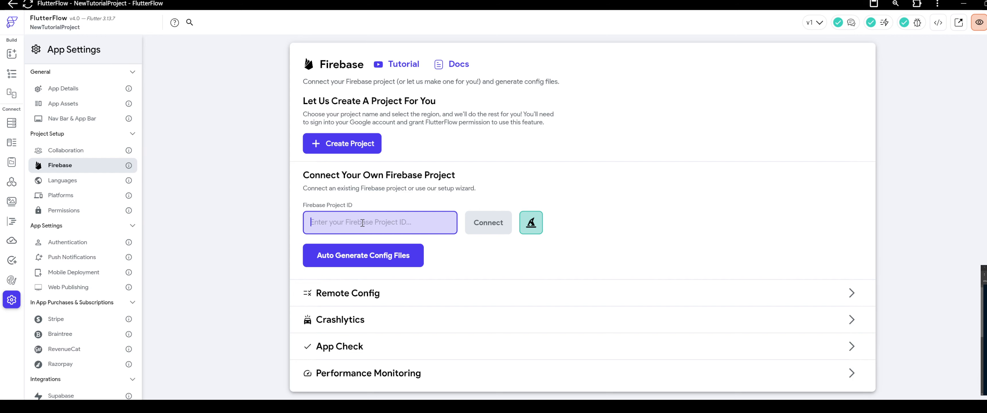
key("ctrl+v")
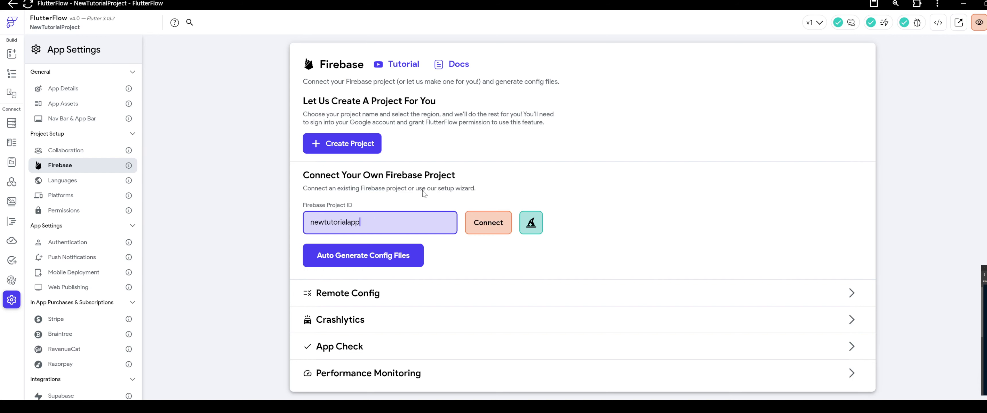
left_click(453, 199)
left_click(480, 220)
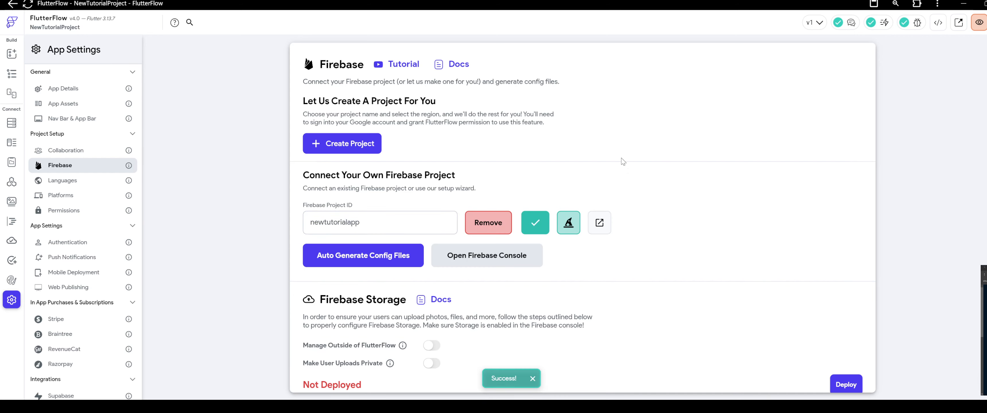
Generate the Firebase config files with package name dev.teknesis.snapapp and project nickname SnapAppTutorial.
scroll(621, 165, "down", 2)
left_click(376, 185)
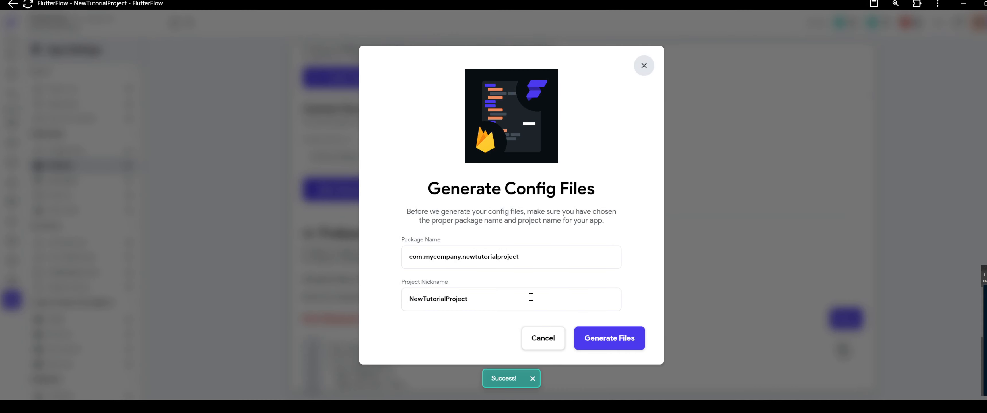
triple_click(540, 255)
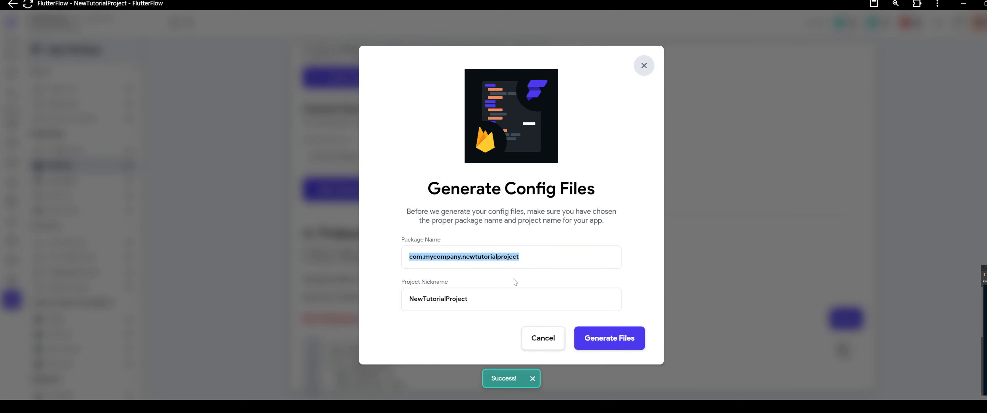
type("dev.teknesis.snapapp")
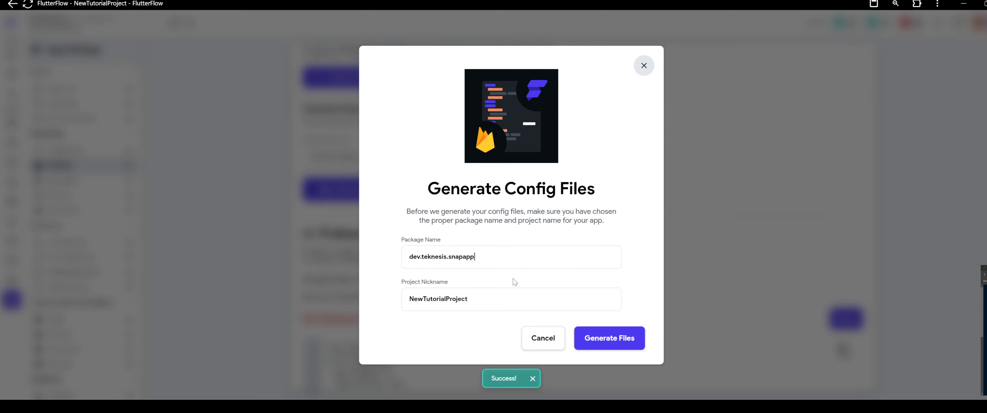
left_click_drag(468, 300, 383, 303)
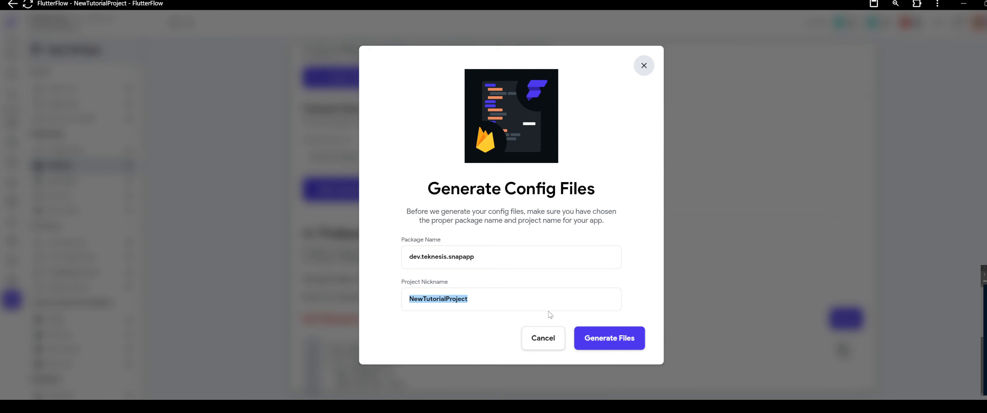
type("Snap")
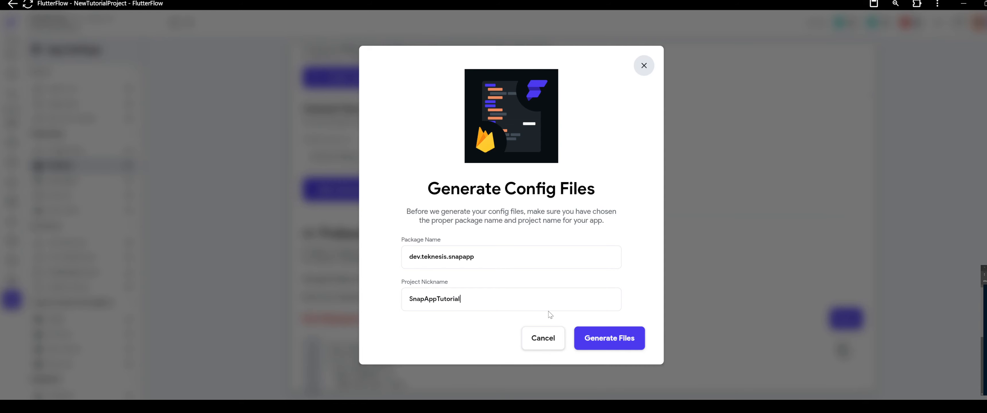
type("AppTutorial")
left_click(610, 339)
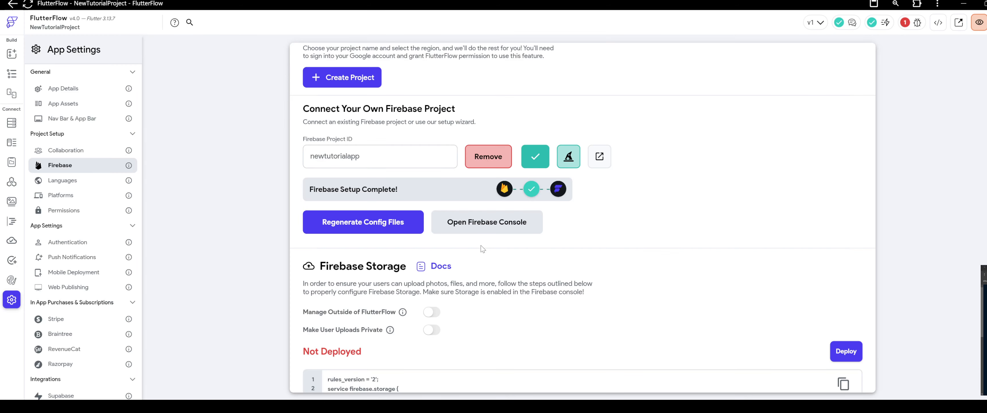
Turn on Manage Outside of FlutterFlow for Firebase Storage.
scroll(481, 245, "down", 6)
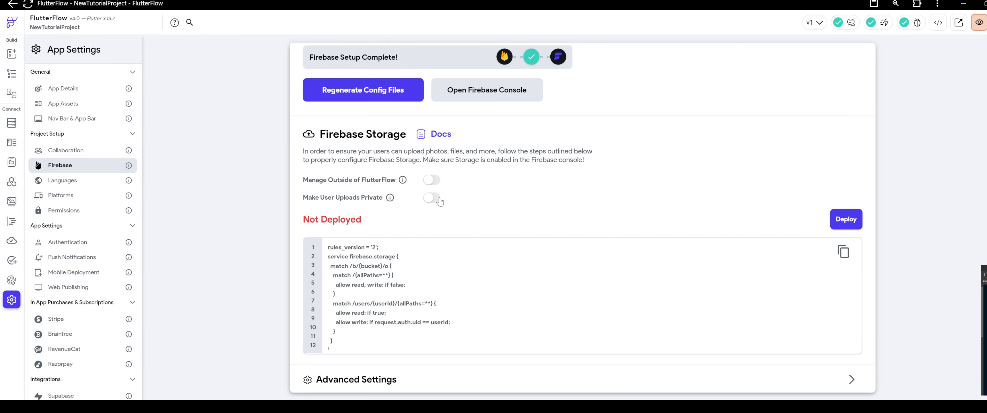
left_click(432, 179)
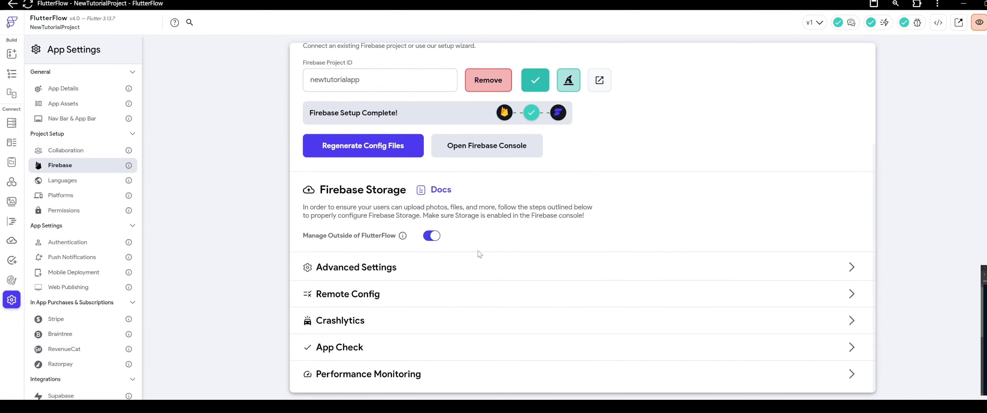
Enable authentication in the app settings and set the authentication type to Firebase.
scroll(479, 253, "up", 4)
scroll(434, 236, "down", 1)
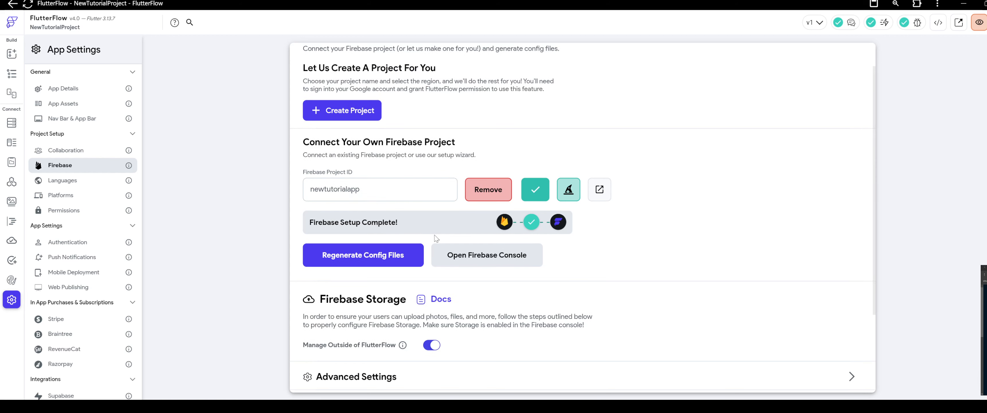
scroll(353, 172, "up", 1)
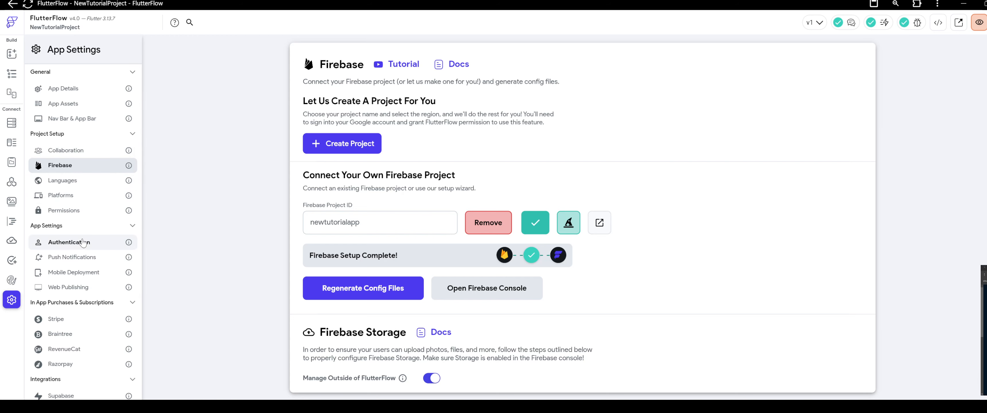
left_click(69, 242)
left_click(400, 102)
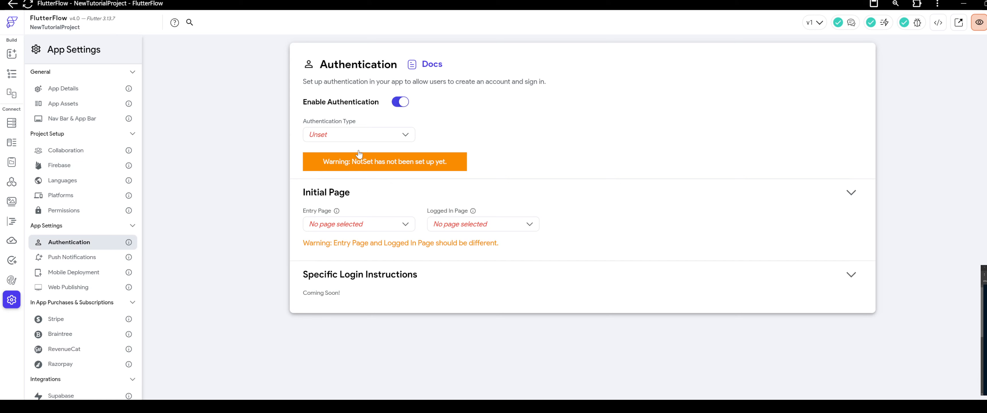
left_click(362, 134)
left_click(345, 133)
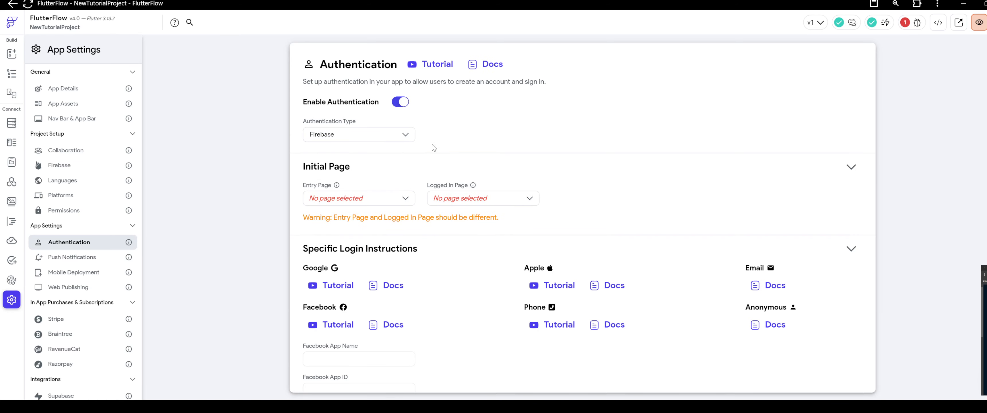
Review the initial page and login options, then the App Details, App Assets and Firebase settings.
scroll(433, 147, "down", 1)
left_click(383, 181)
left_click(456, 140)
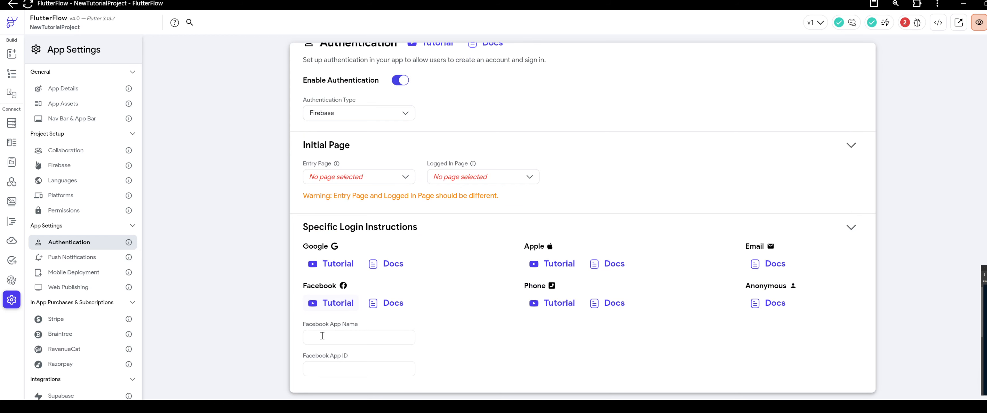
scroll(320, 143, "up", 1)
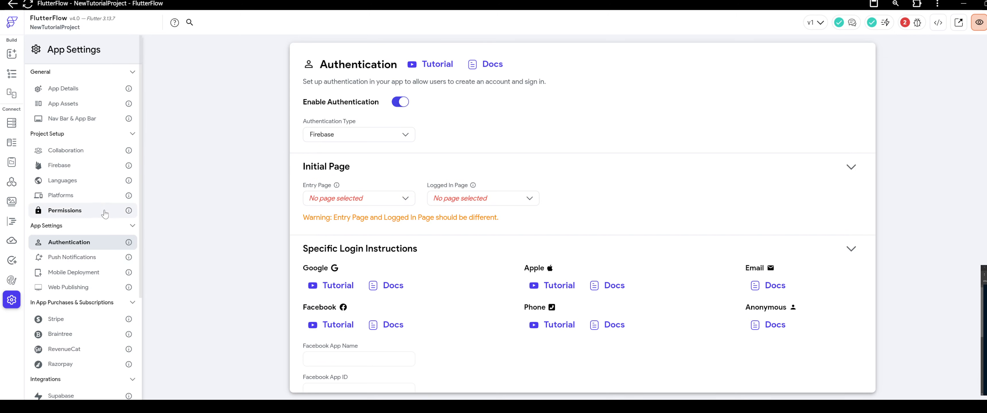
left_click(88, 89)
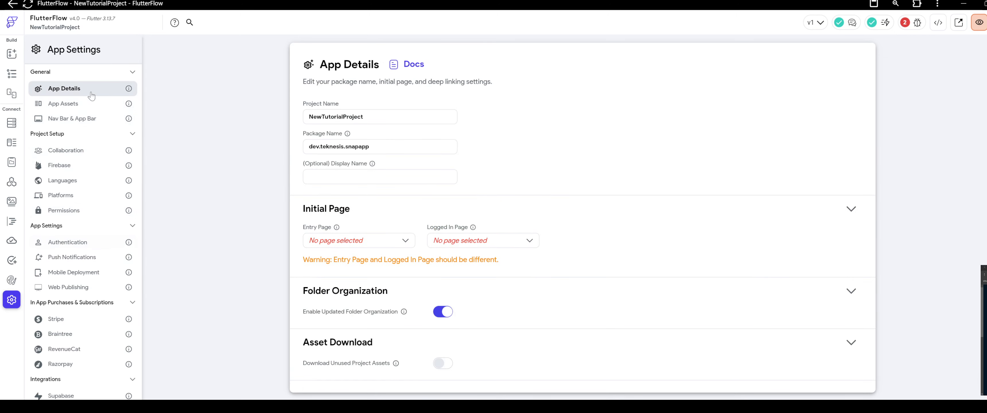
scroll(425, 173, "down", 3)
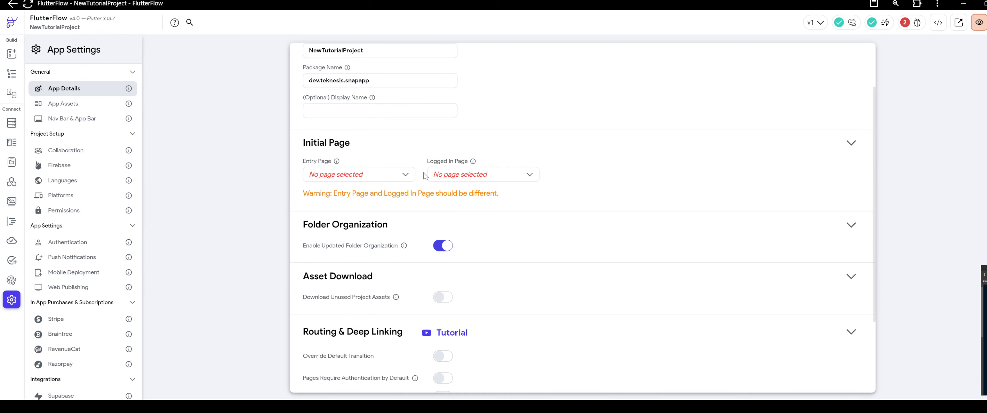
scroll(424, 175, "down", 1)
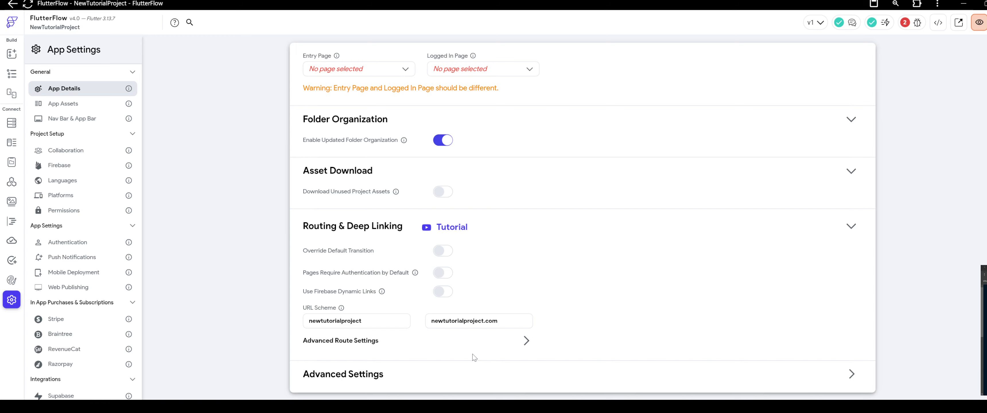
scroll(445, 334, "up", 4)
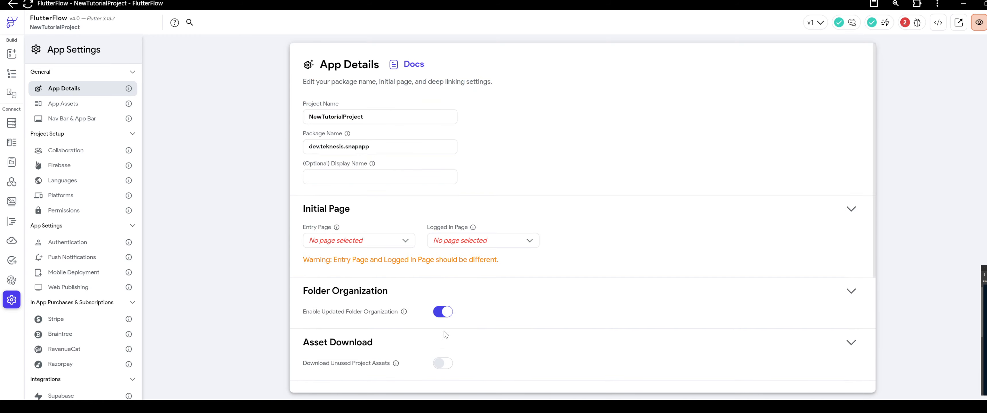
left_click(76, 104)
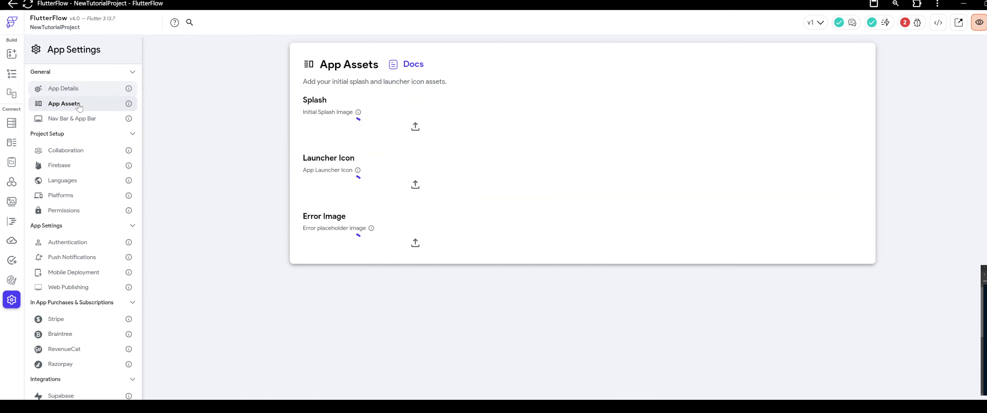
left_click(77, 165)
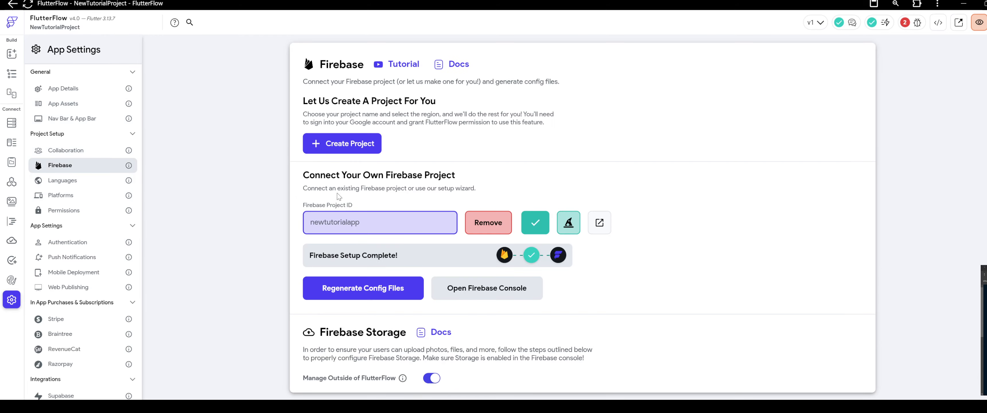
scroll(339, 197, "down", 4)
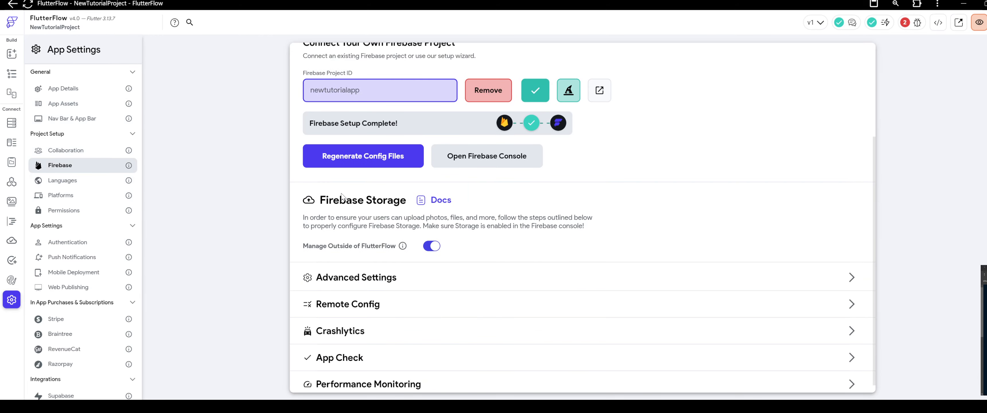
Expand the Firebase advanced settings and try enabling App Check.
left_click(853, 270)
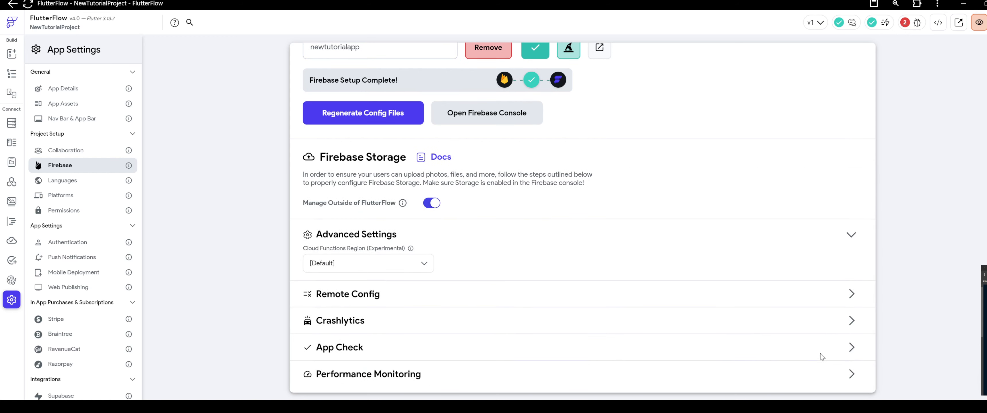
left_click(851, 349)
left_click(386, 347)
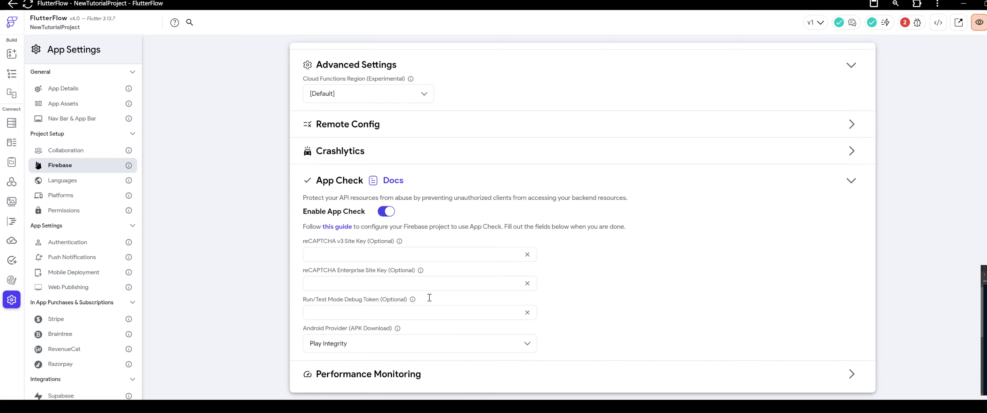
left_click(382, 211)
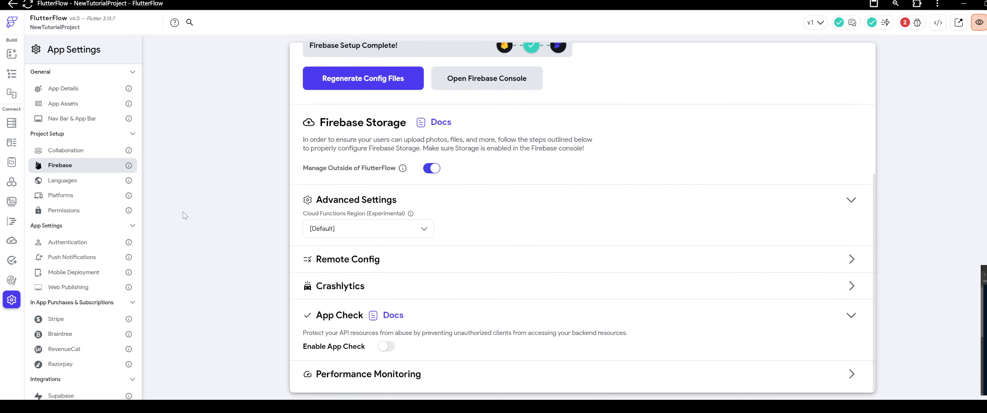
Turn on Disable iPad Support in the advanced iOS settings for the project's platforms.
left_click(76, 200)
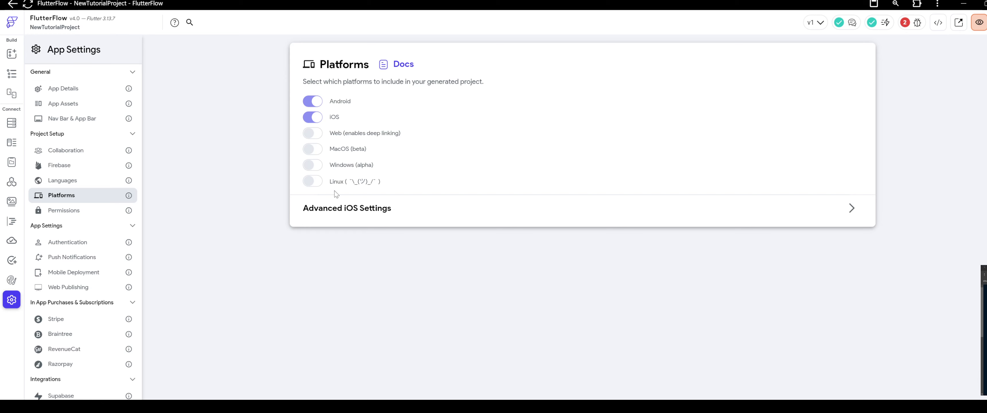
left_click(851, 209)
left_click(382, 224)
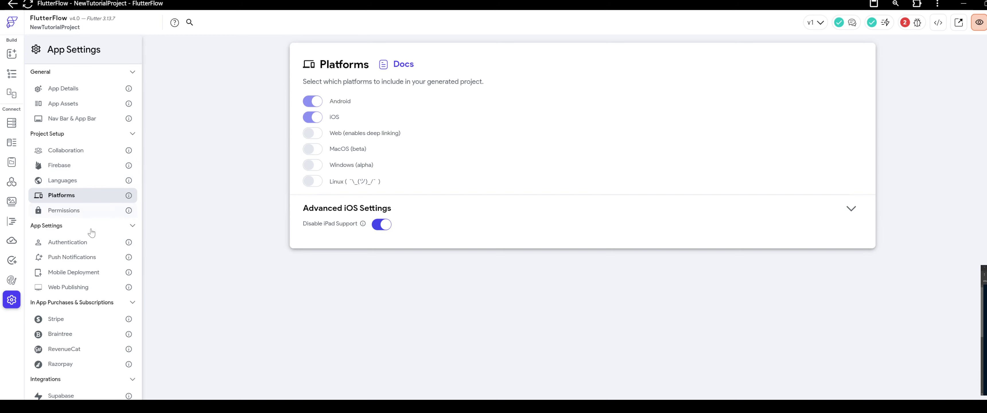
Review the authentication, push notification, mobile deployment and web publishing settings and the list of available integrations.
left_click(86, 244)
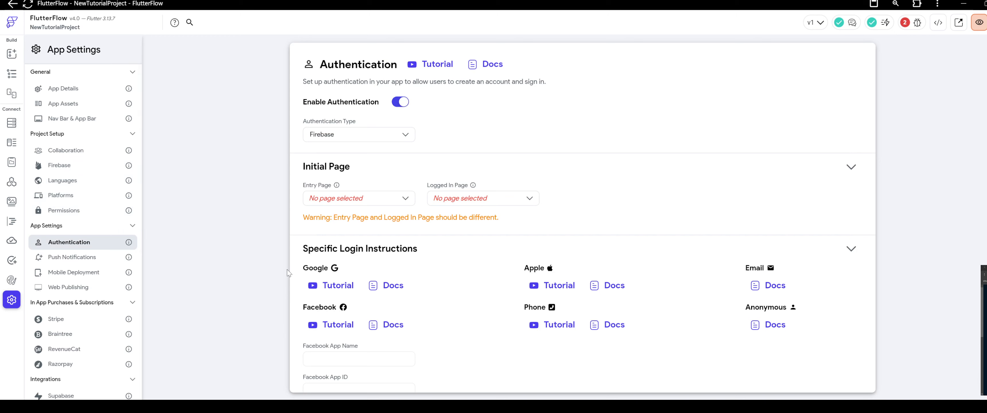
scroll(437, 240, "down", 1)
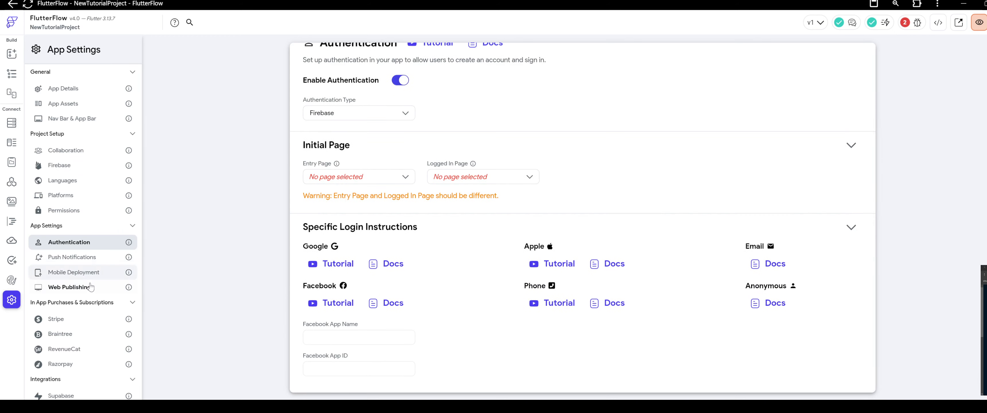
left_click(89, 258)
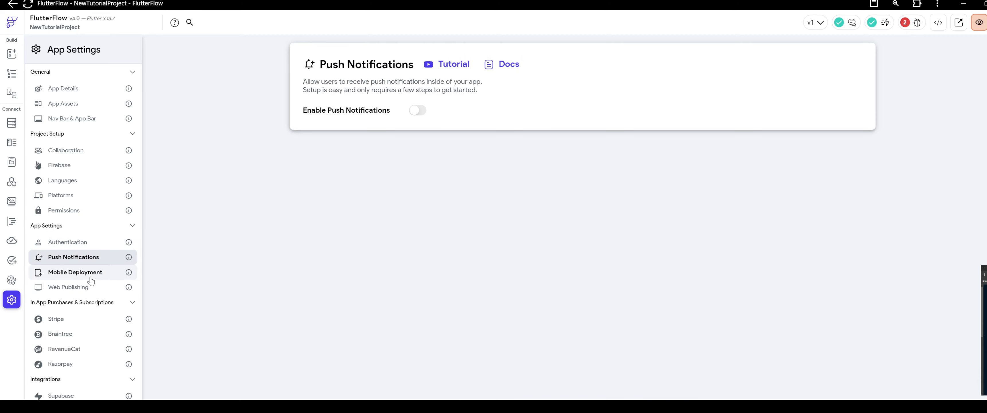
left_click(90, 274)
left_click(90, 284)
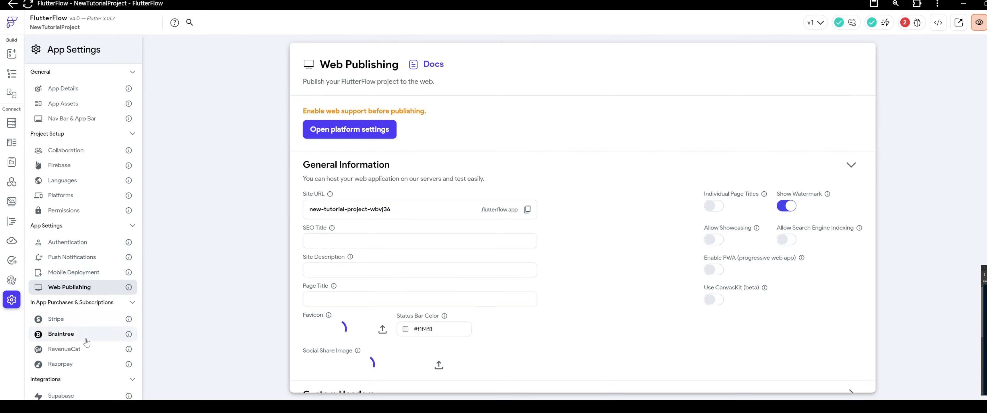
scroll(81, 337, "down", 3)
scroll(81, 343, "down", 3)
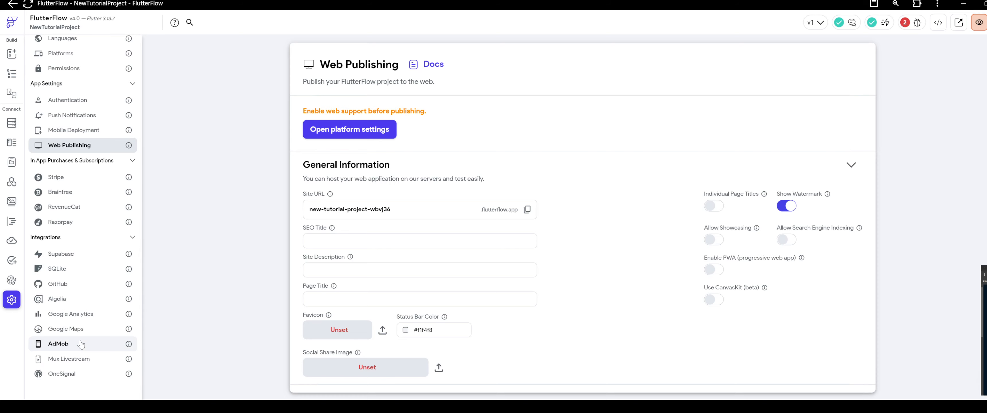
scroll(80, 269, "up", 10)
Create a Firestore collection named users with the standard user fields.
left_click(9, 126)
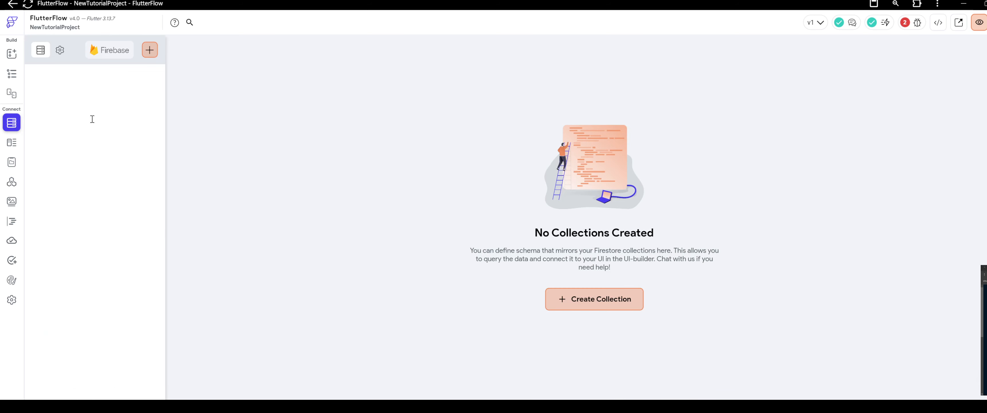
left_click(157, 55)
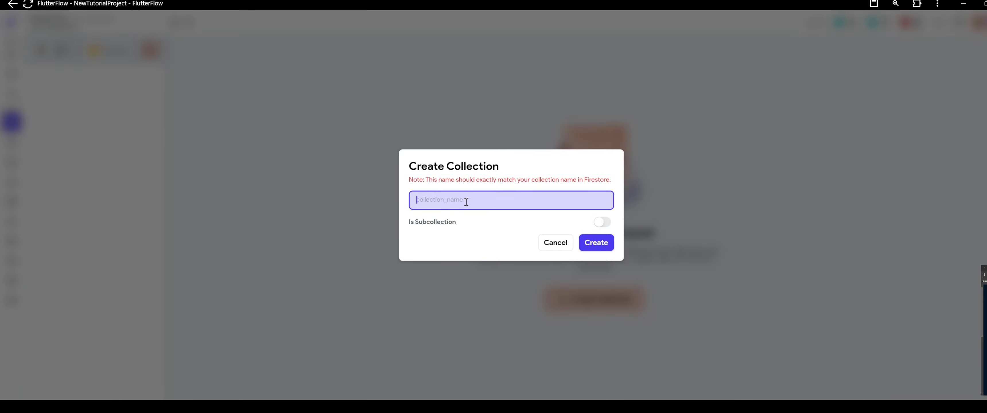
type("users")
left_click(584, 246)
left_click(581, 242)
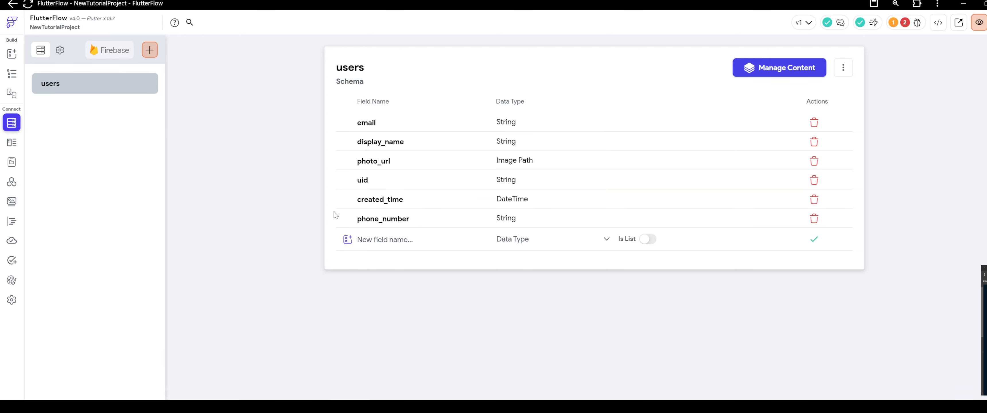
Delete the AppBar and the Column from HomePage, leaving the page empty.
left_click(11, 73)
right_click(525, 69)
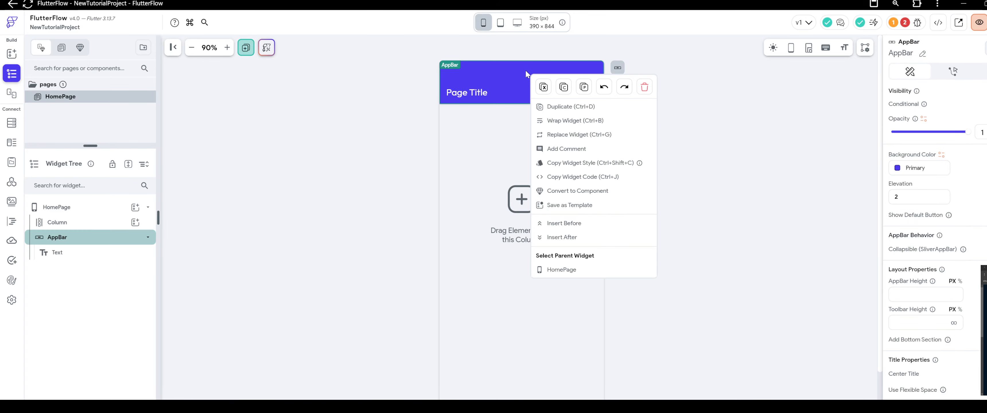
left_click(638, 90)
right_click(522, 152)
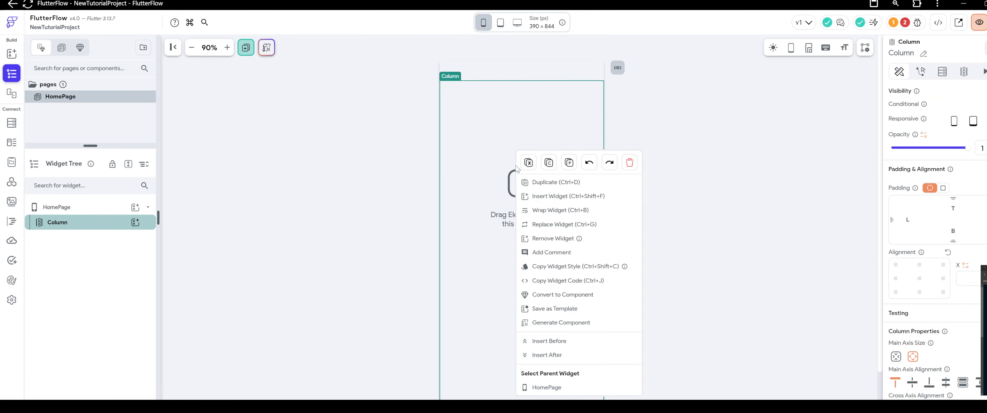
left_click(631, 163)
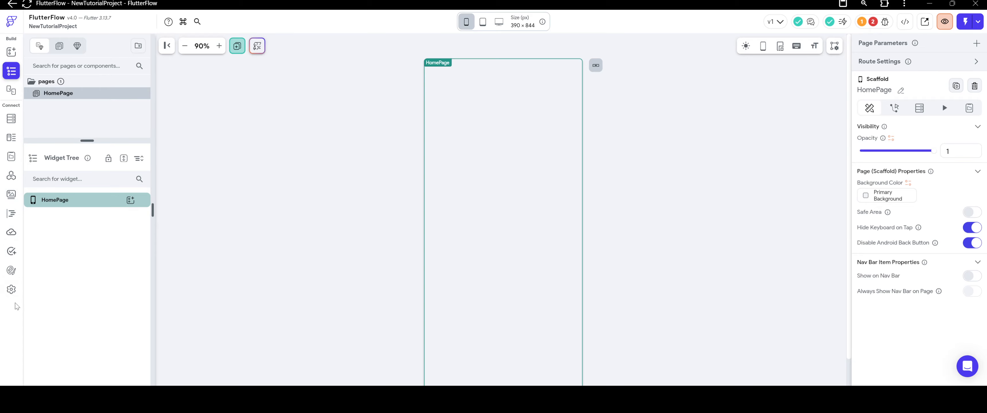
Examine the theme settings for colors, typography and icons, theme widgets, and the design system.
left_click(11, 270)
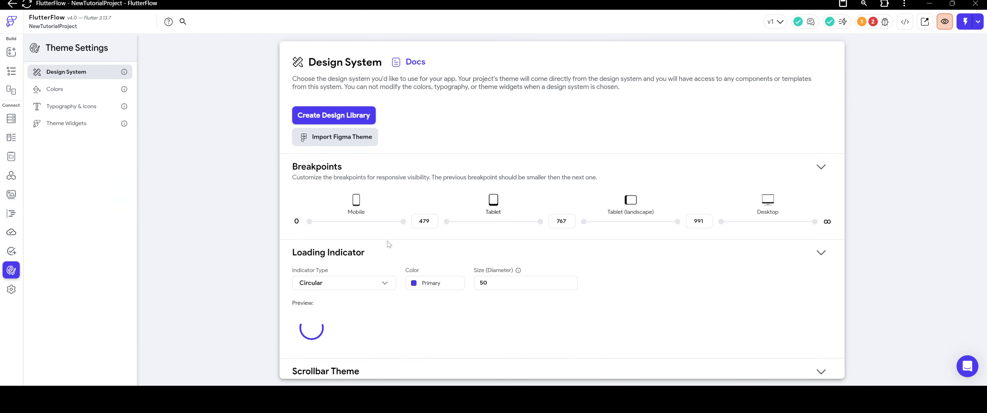
left_click(55, 89)
scroll(337, 177, "down", 2)
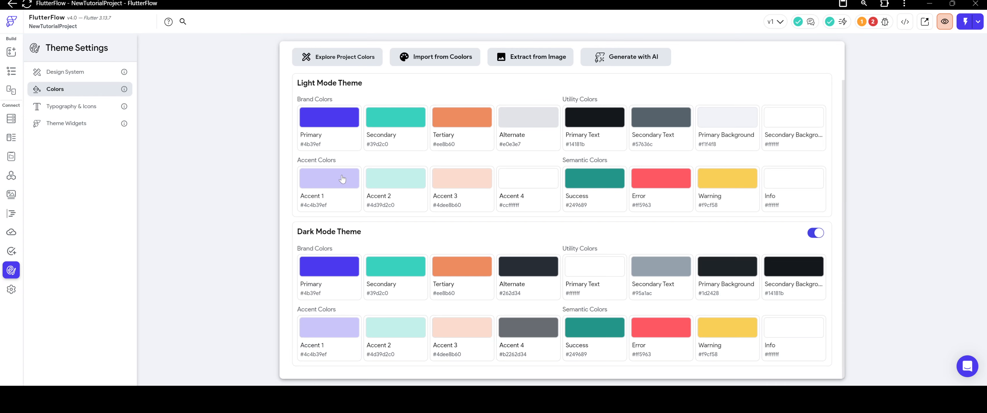
scroll(346, 176, "up", 2)
left_click(84, 112)
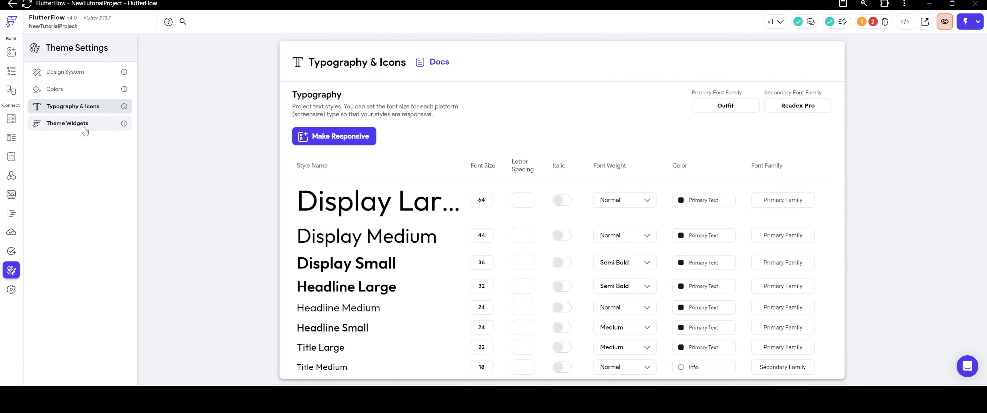
left_click(84, 125)
left_click(74, 91)
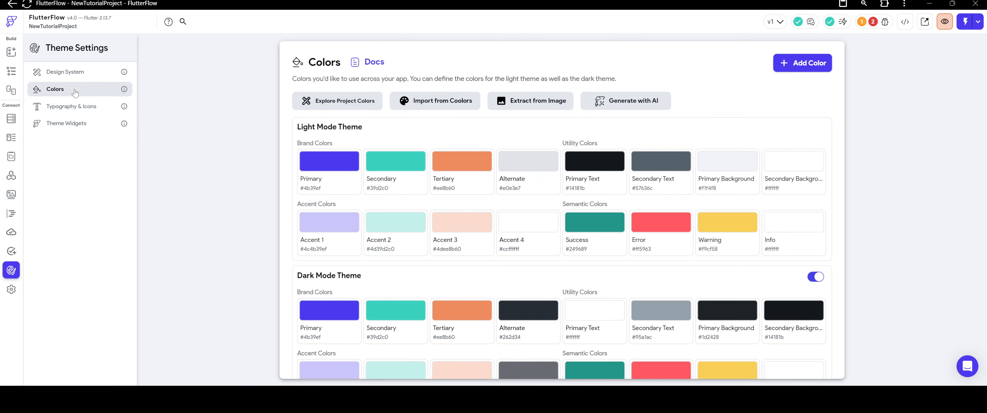
left_click(76, 73)
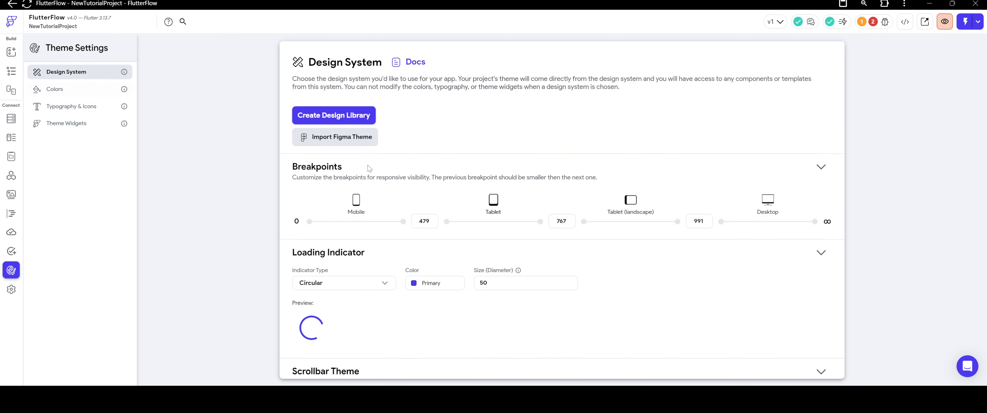
scroll(383, 167, "down", 8)
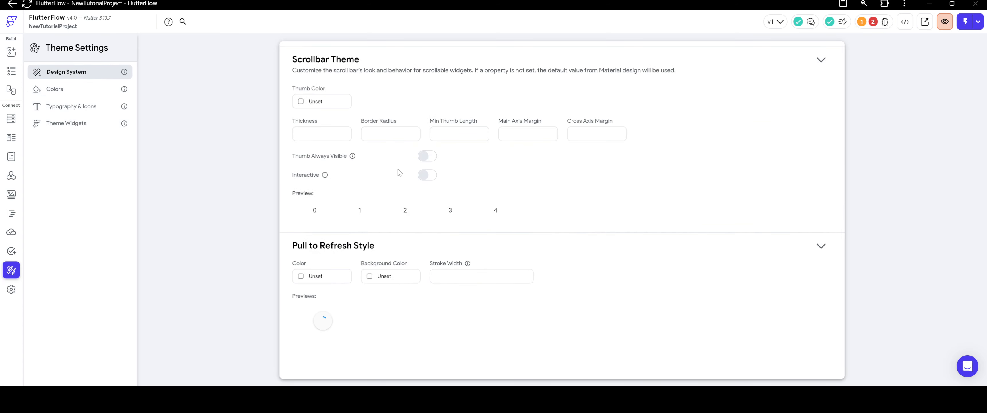
Add a custom color to the project's theme colors.
scroll(399, 172, "up", 8)
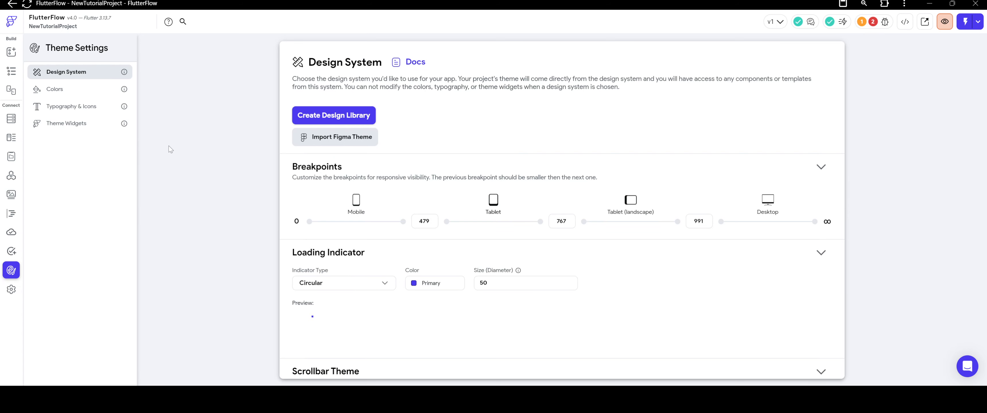
left_click(94, 97)
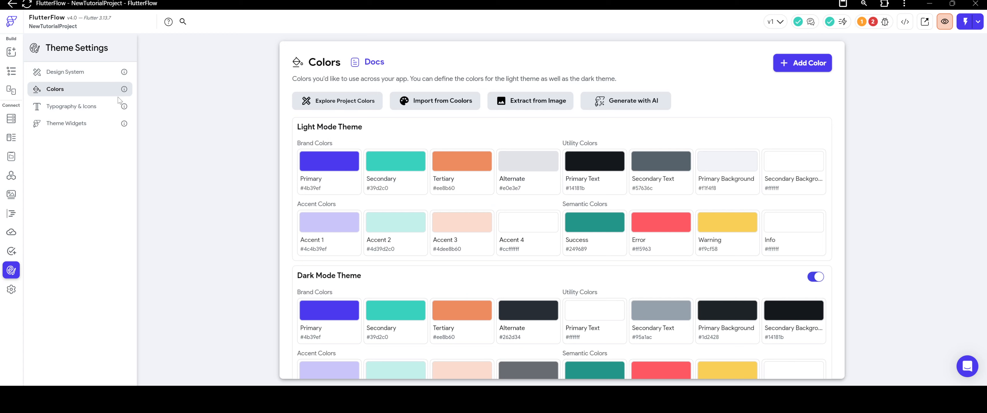
left_click(797, 70)
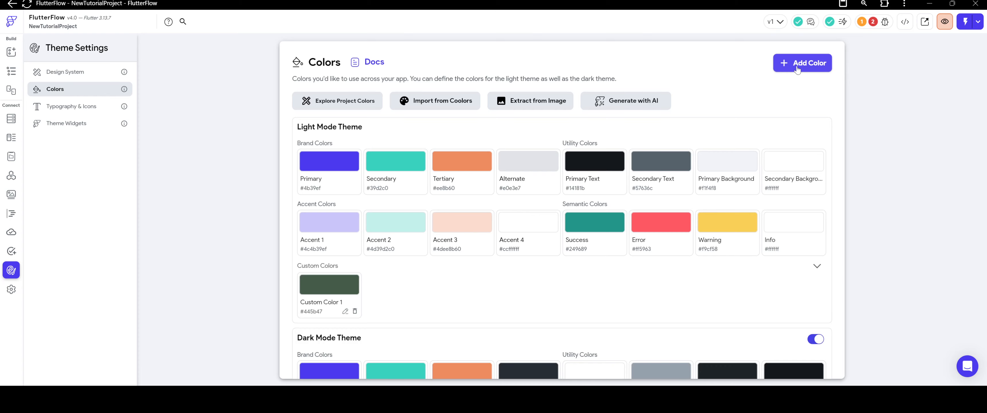
Turn off the Dark Mode Theme and delete Custom Color 1 from the theme colors.
scroll(692, 182, "down", 4)
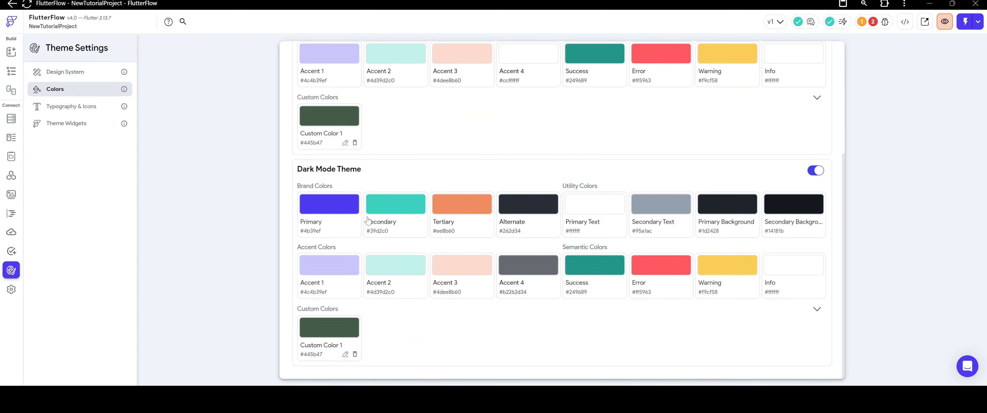
left_click(815, 170)
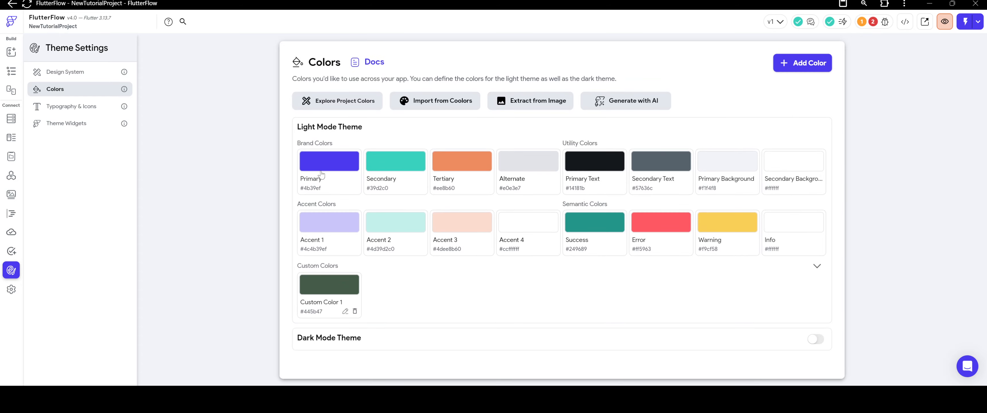
left_click(355, 311)
left_click(536, 212)
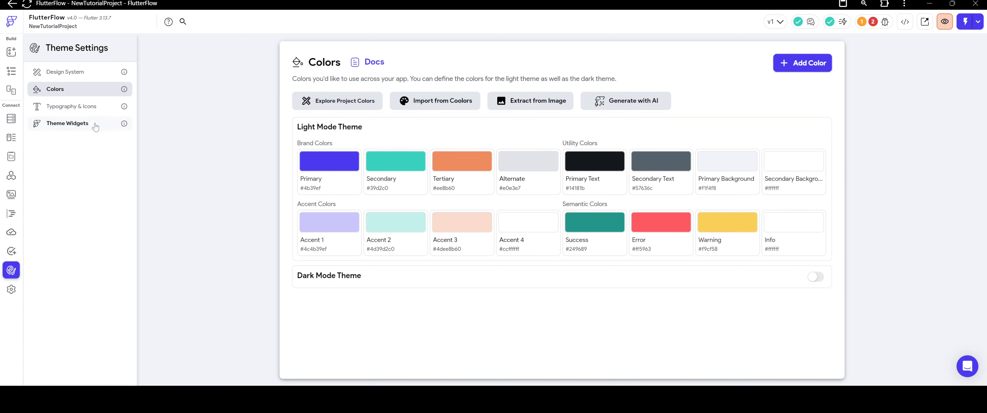
Return to HomePage in the page builder and view the widget palette as a floating window.
left_click(12, 251)
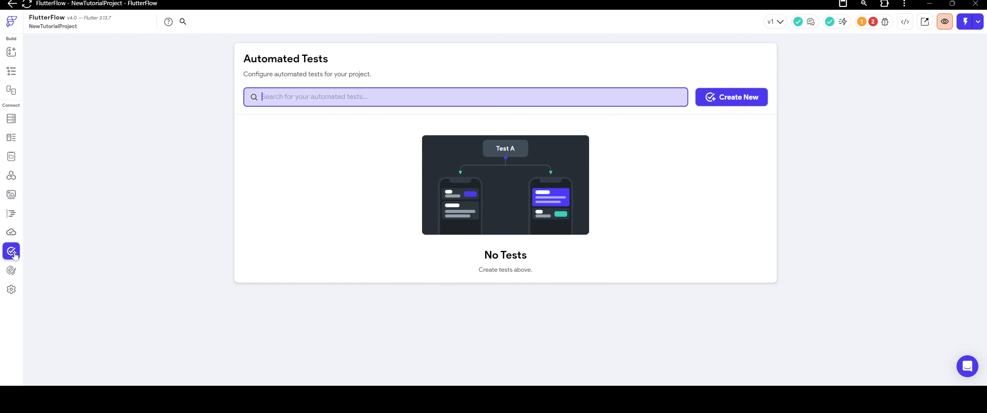
left_click(11, 70)
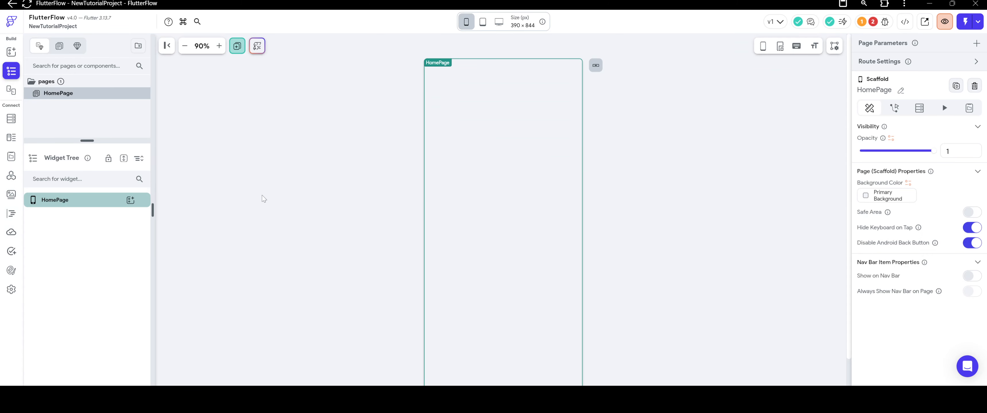
left_click(285, 159)
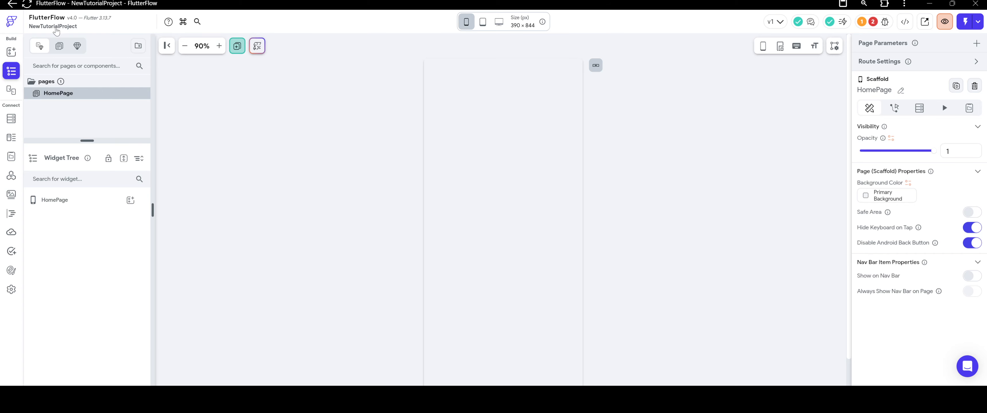
left_click(11, 54)
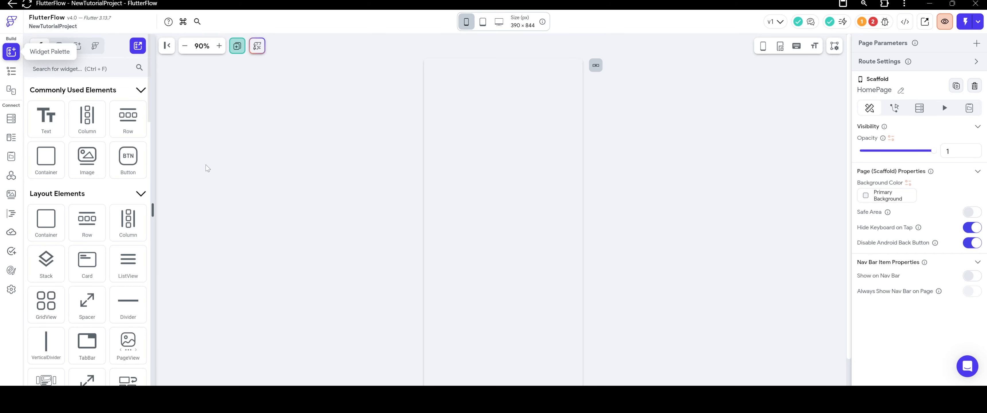
left_click(137, 46)
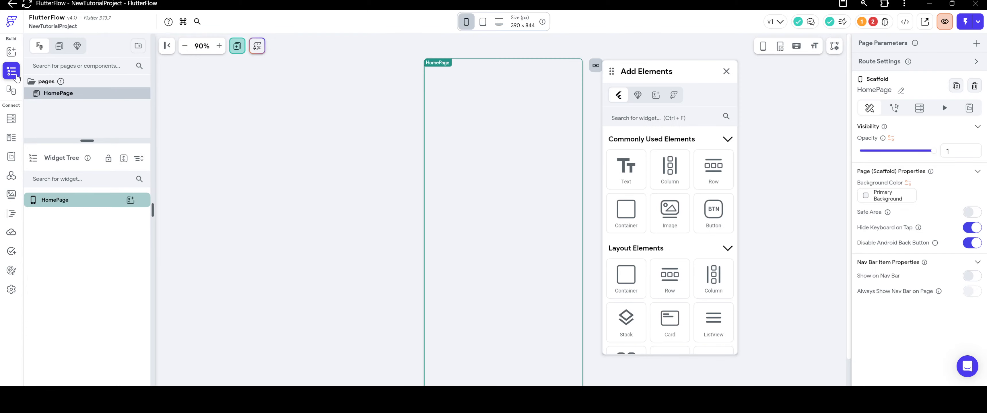
Browse the page templates by category and the component templates, and close the template chooser and the floating widget palette.
left_click(238, 47)
left_click(238, 47)
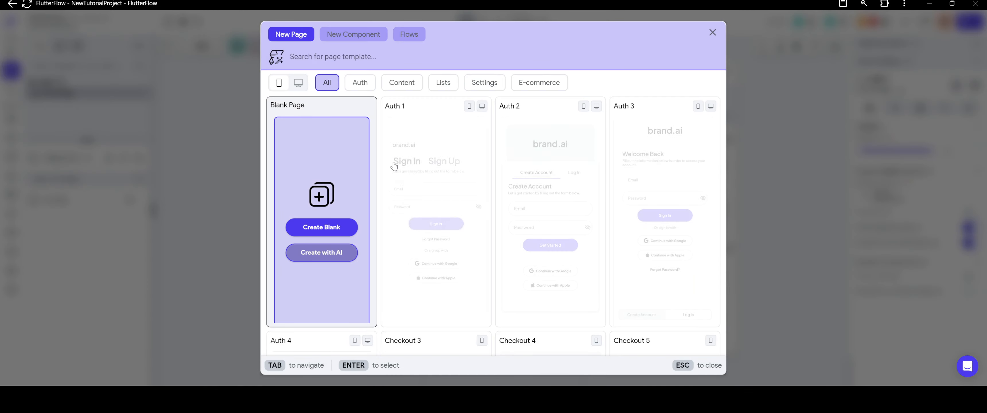
left_click(369, 86)
left_click(411, 87)
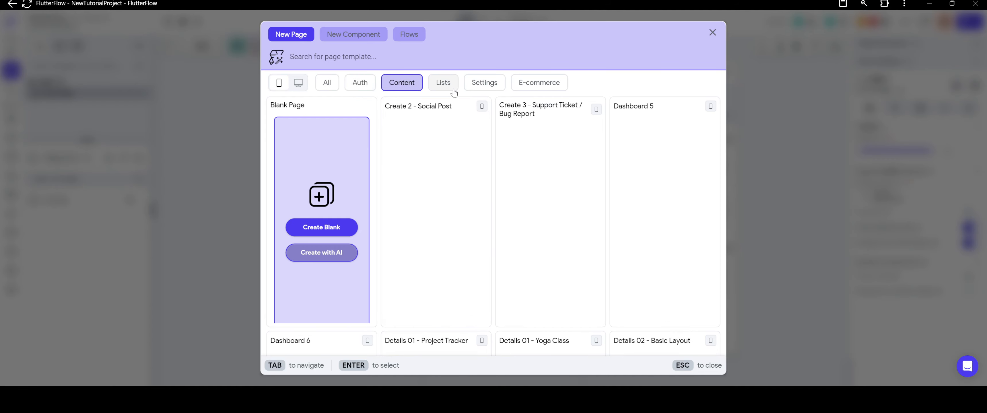
left_click(451, 88)
left_click(487, 86)
left_click(531, 87)
left_click(486, 84)
left_click(443, 83)
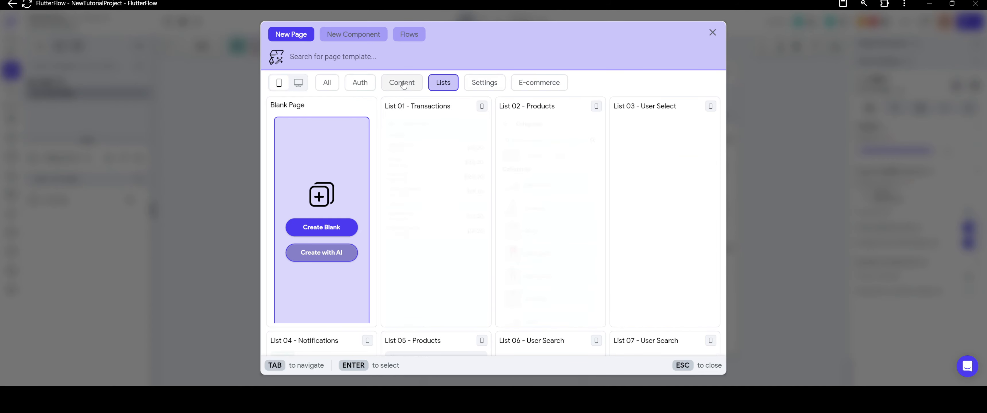
left_click(402, 84)
left_click(360, 84)
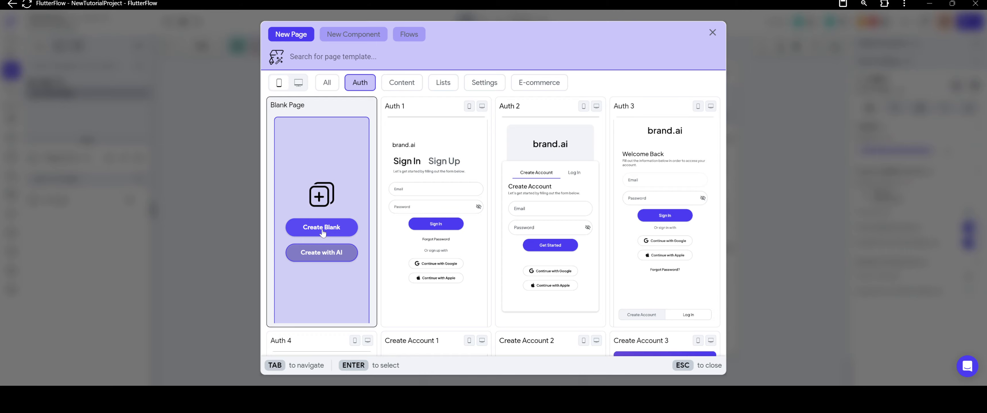
left_click(341, 36)
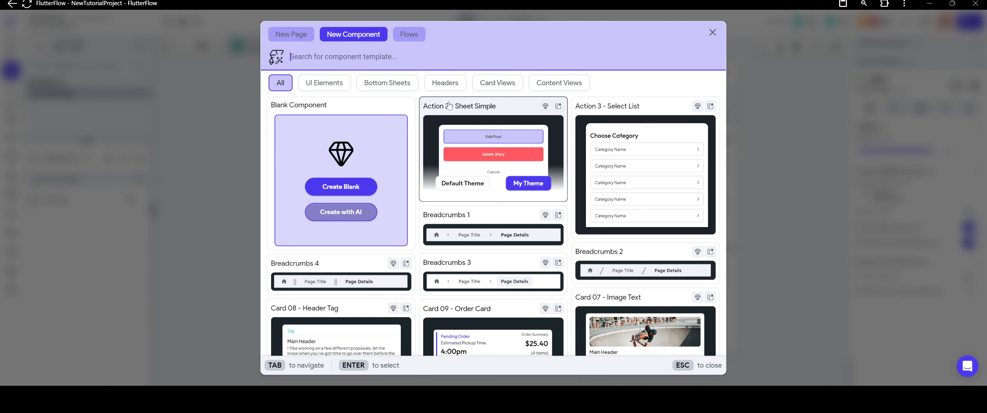
left_click(304, 38)
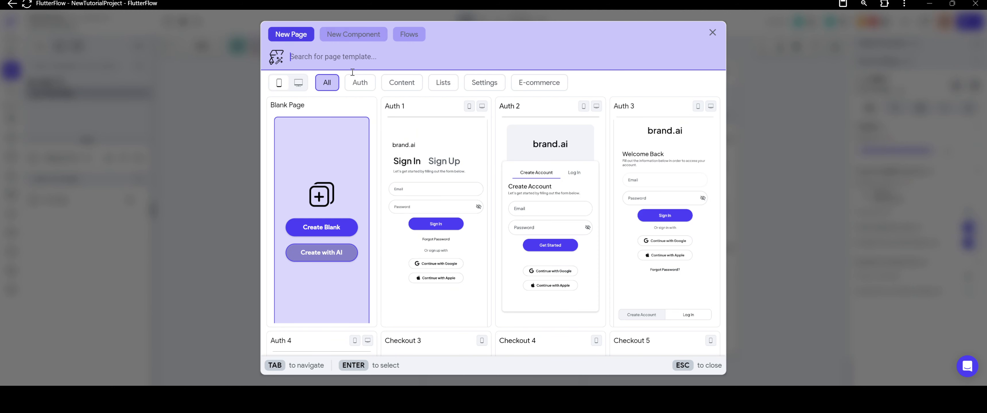
left_click(305, 229)
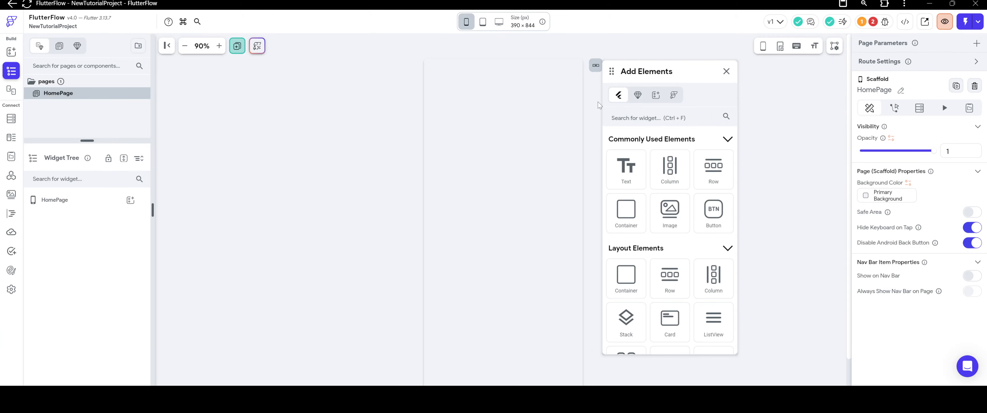
left_click(726, 71)
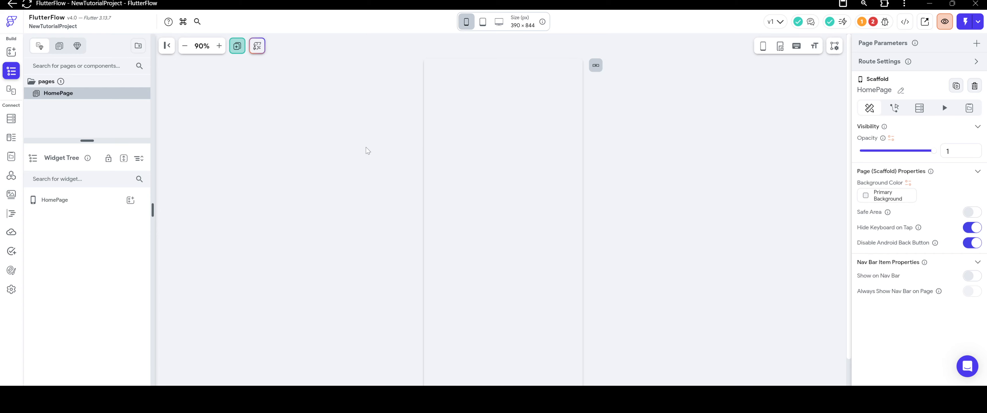
Enlarge the page list area and create a folder named Main.
left_click_drag(91, 141, 87, 260)
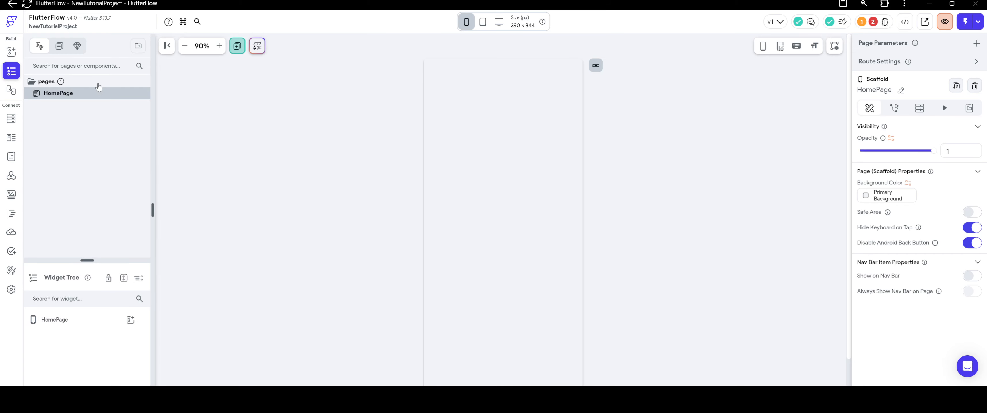
left_click(139, 45)
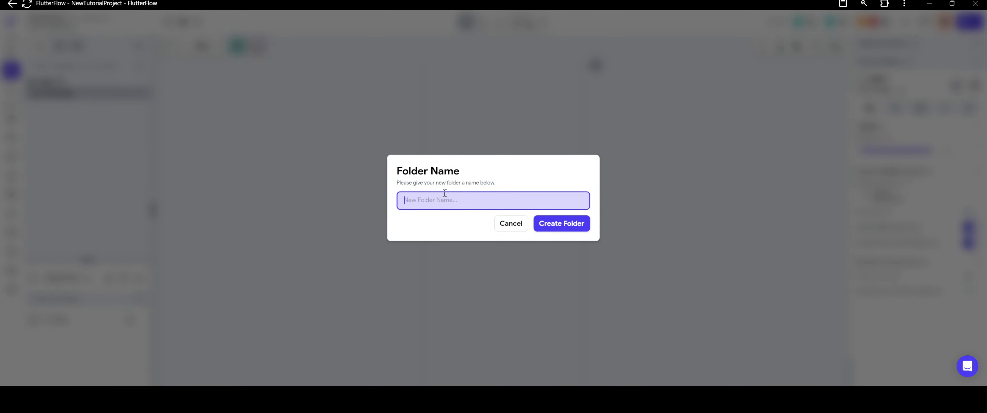
left_click(508, 224)
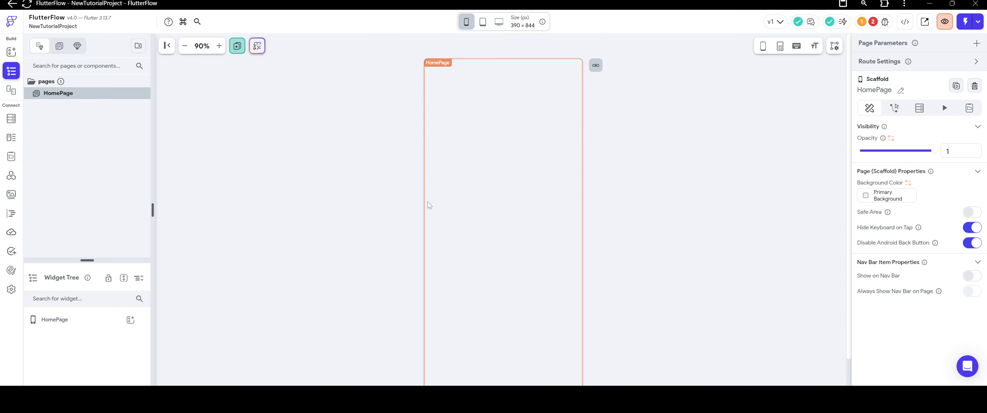
left_click(138, 46)
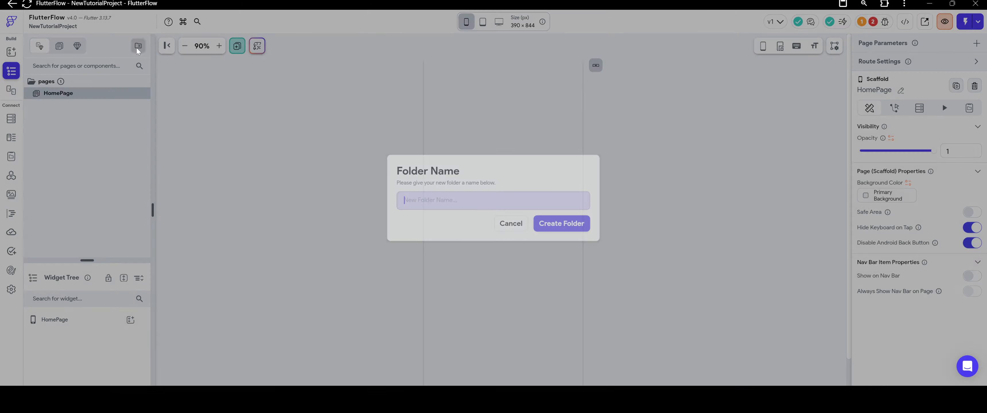
type("Main")
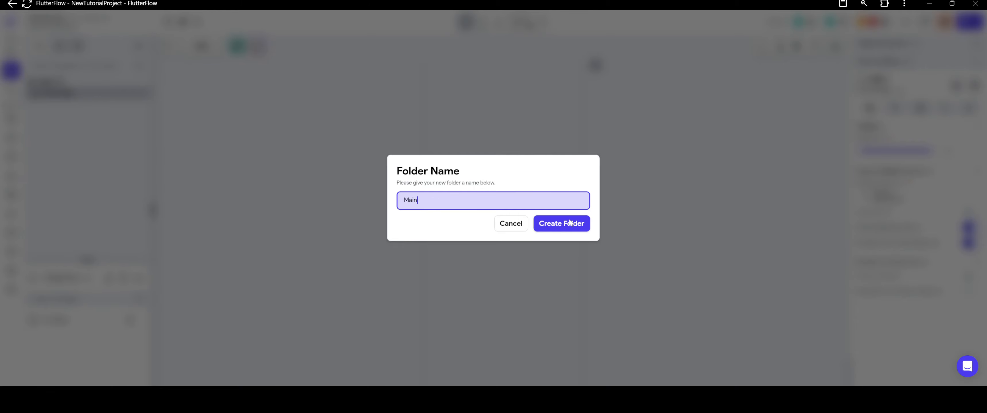
left_click(586, 229)
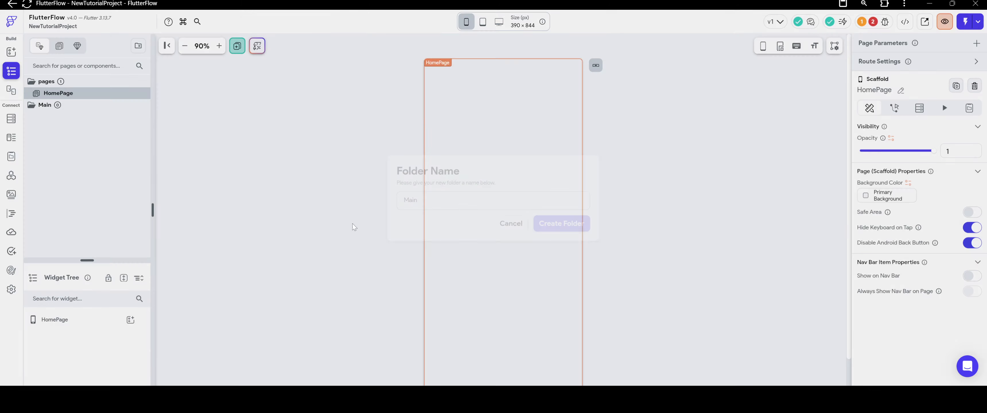
Create two more page folders named Users and Components.
left_click(138, 51)
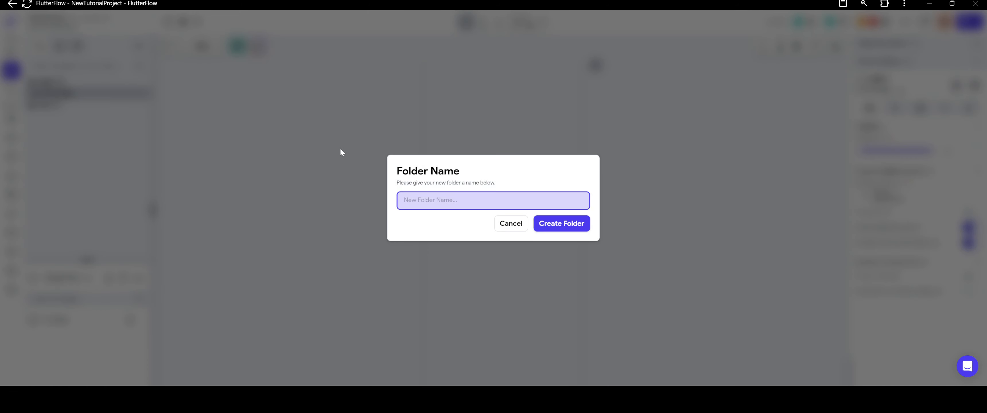
type("Users")
left_click(581, 229)
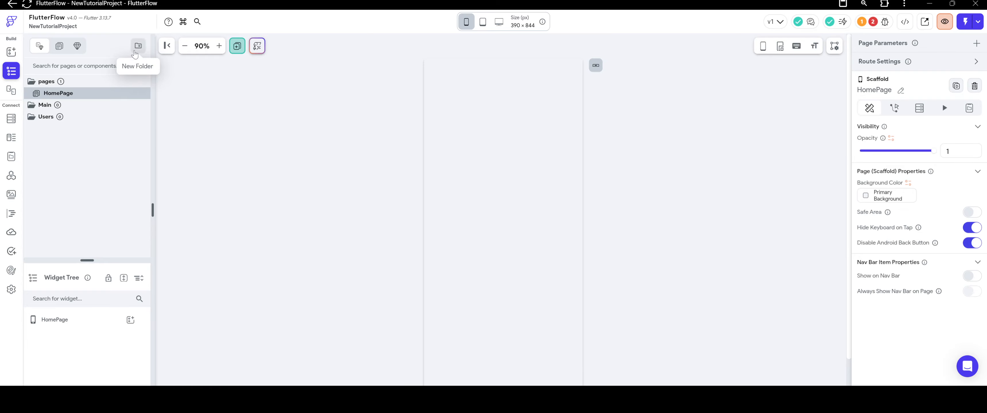
left_click(136, 53)
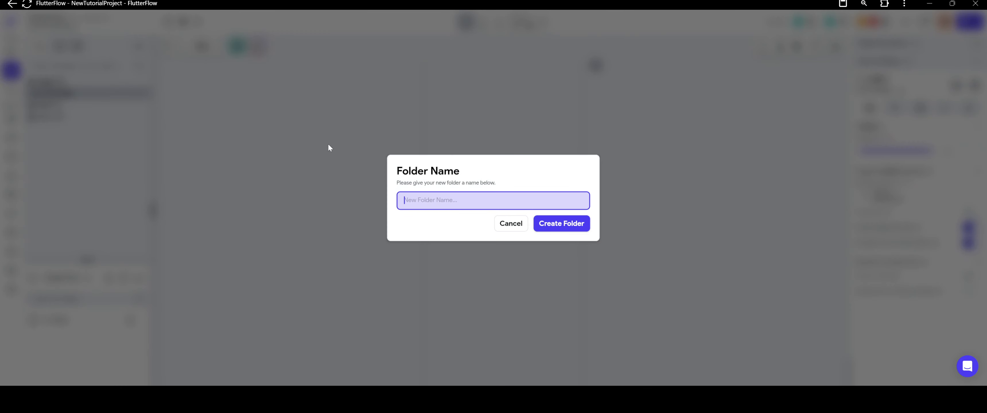
type("Components")
key("Return")
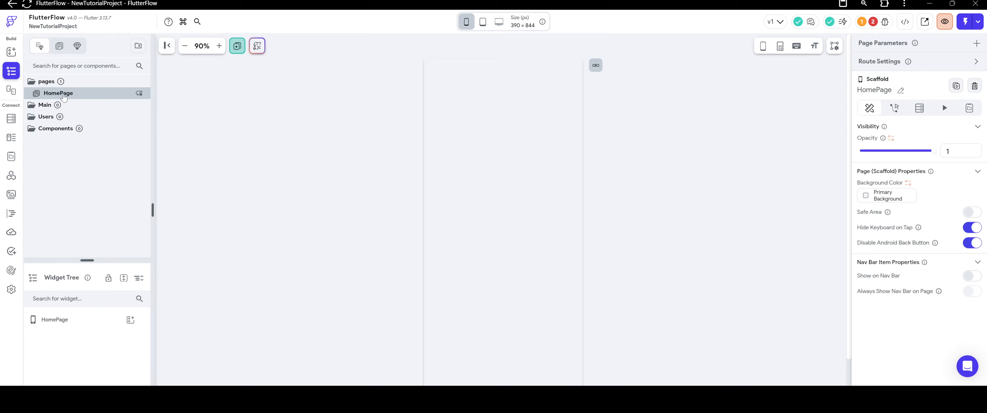
Move HomePage into the Main folder and delete the empty pages folder.
left_click_drag(33, 99, 50, 107)
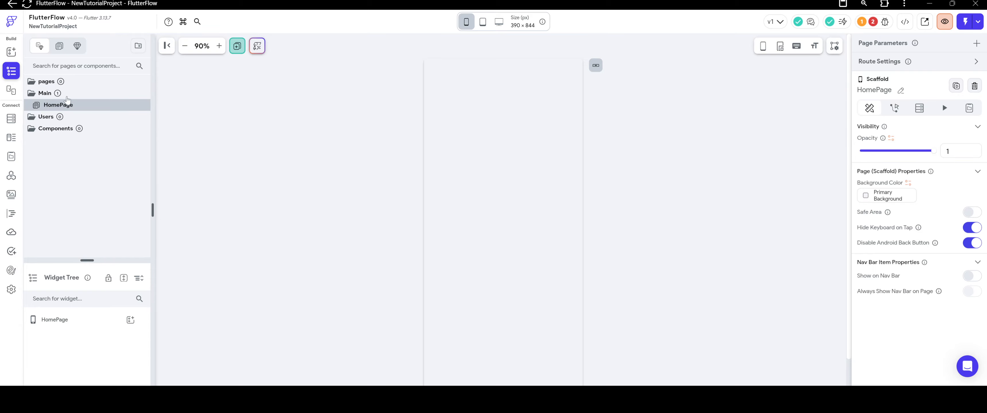
right_click(50, 85)
left_click(82, 167)
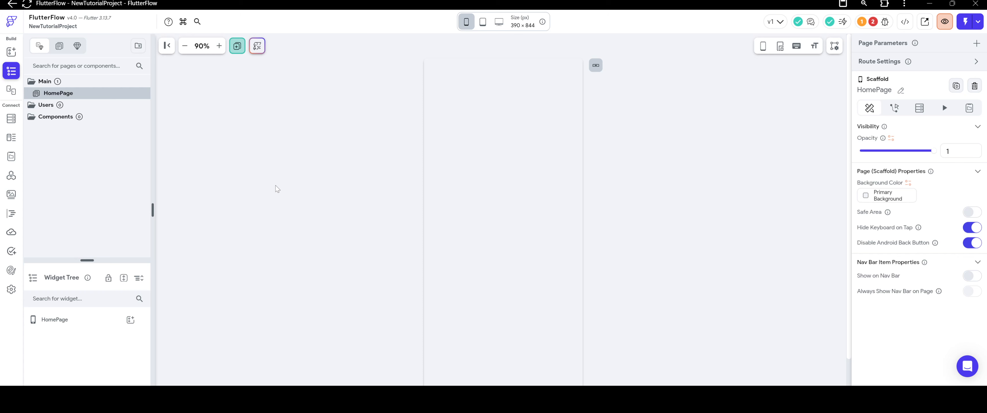
Try out showing HomePage on the Nav Bar, switch the option back off, and close the Nav Bar settings.
scroll(280, 186, "down", 1)
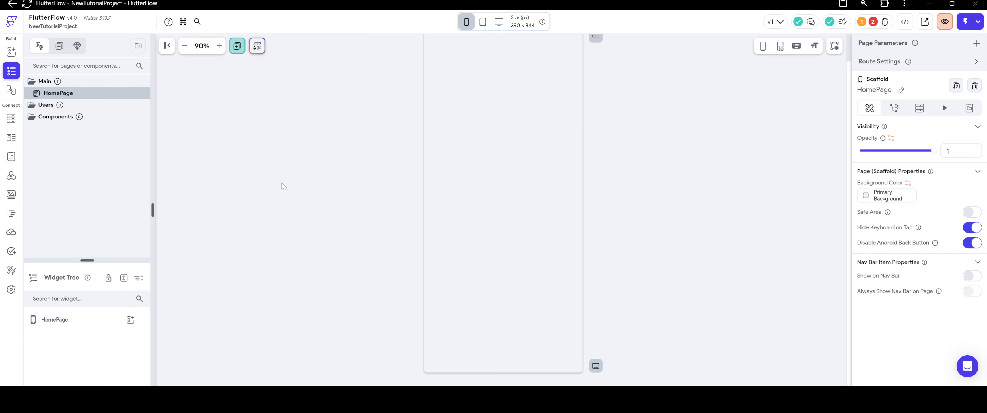
scroll(306, 202, "up", 1)
scroll(323, 207, "down", 1)
left_click_drag(86, 261, 84, 152)
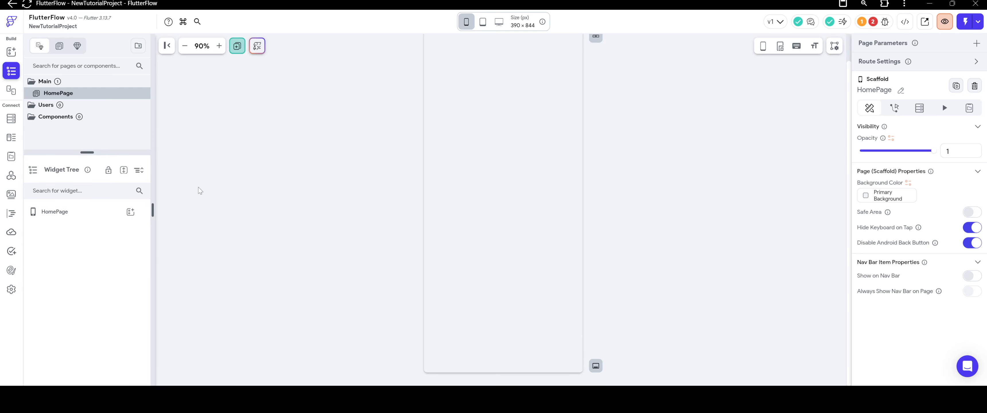
left_click(595, 366)
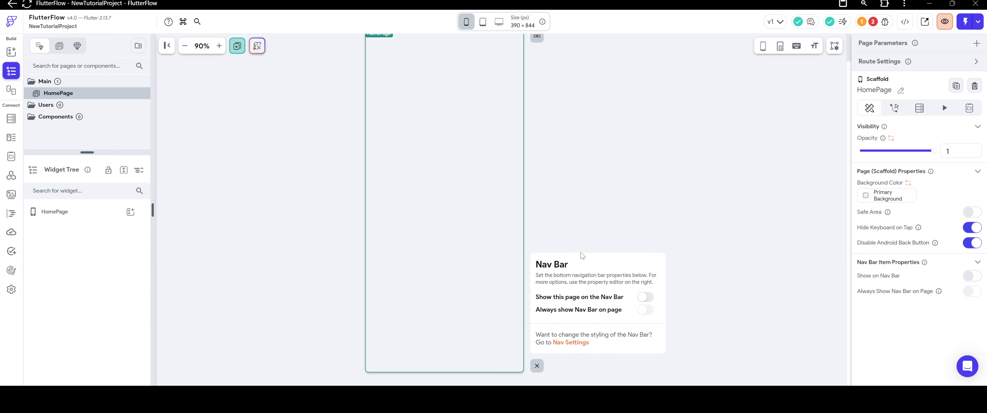
left_click(645, 297)
left_click(645, 215)
left_click(536, 365)
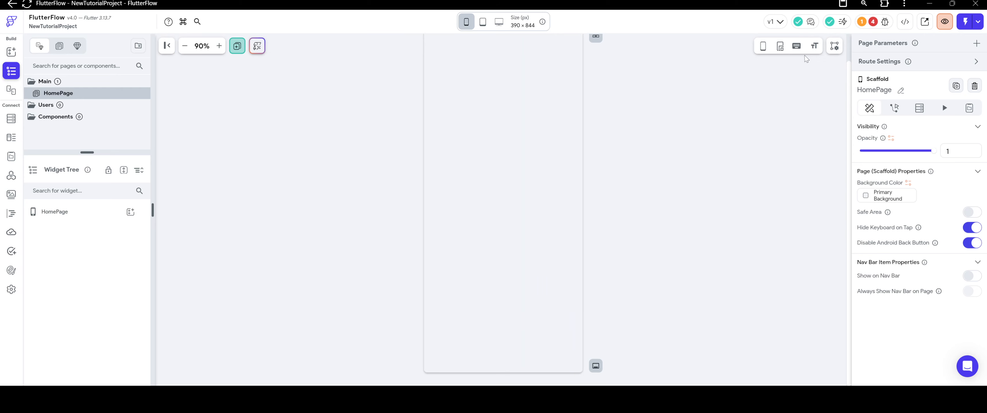
Show the phone device frame around HomePage on the canvas and look over the framed page.
left_click(764, 46)
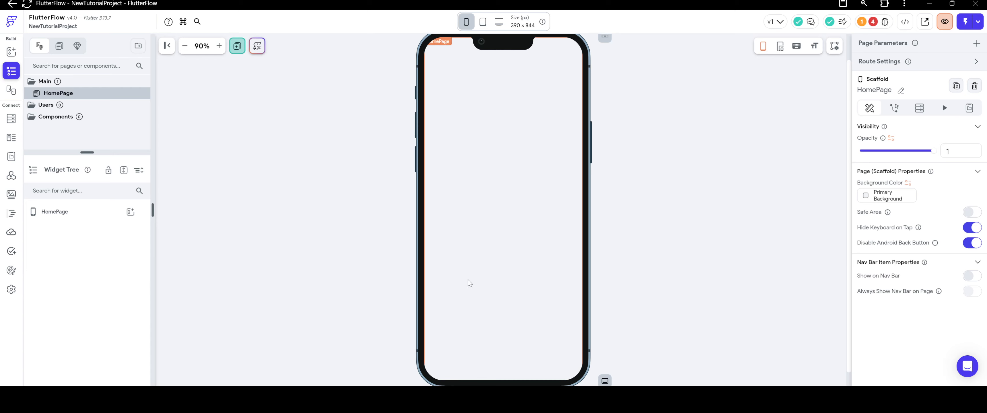
scroll(558, 309, "down", 1)
scroll(559, 309, "up", 2)
scroll(571, 280, "down", 2)
scroll(584, 250, "up", 2)
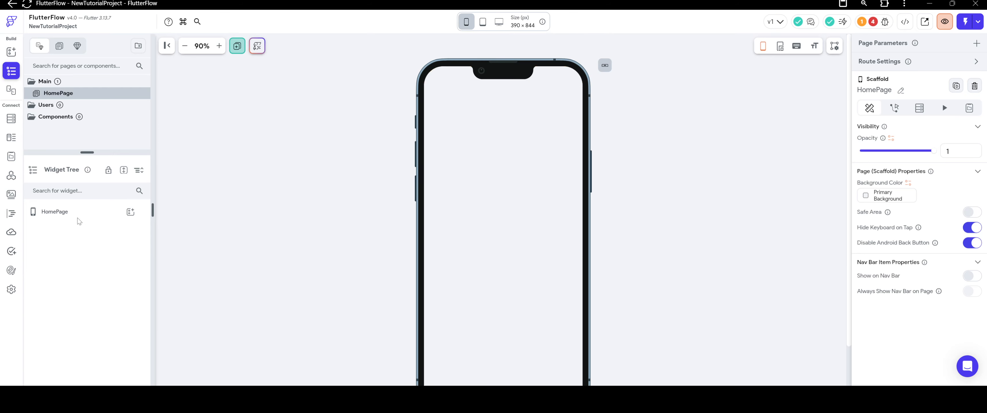
Add a Stack layout element to HomePage.
left_click(130, 212)
scroll(177, 253, "down", 2)
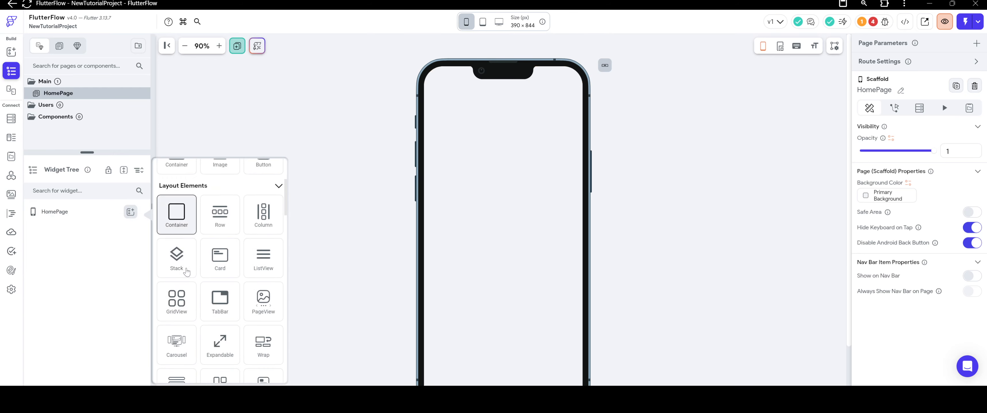
left_click(177, 258)
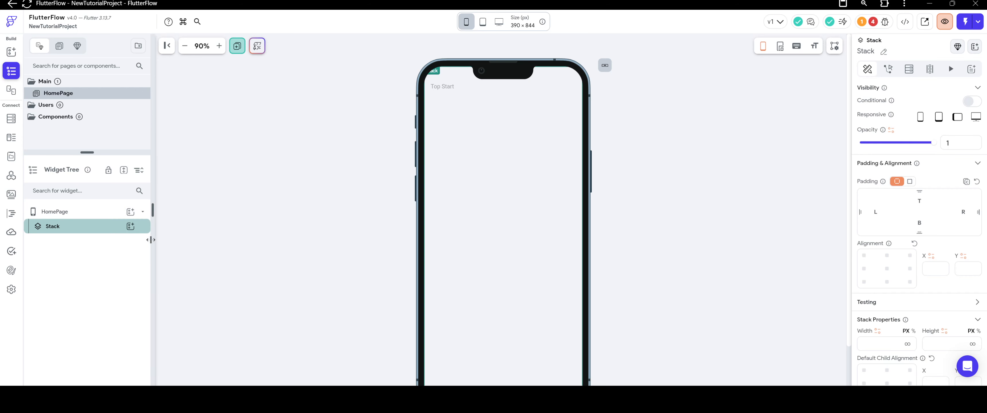
left_click(129, 228)
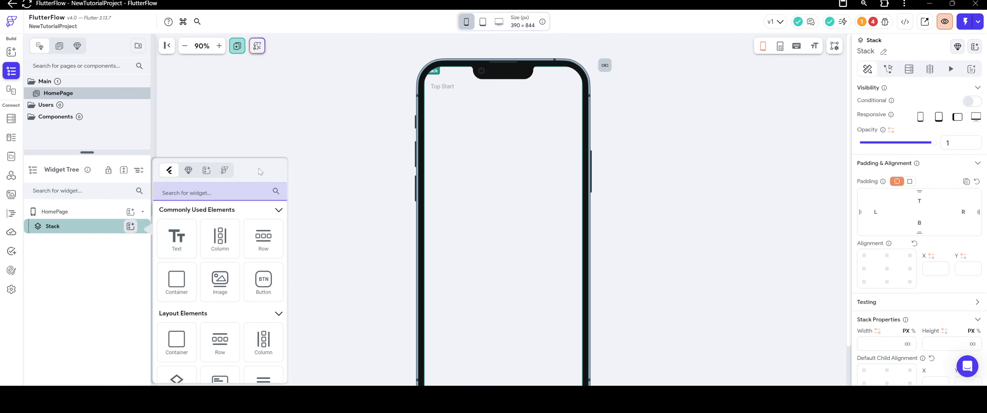
left_click(347, 117)
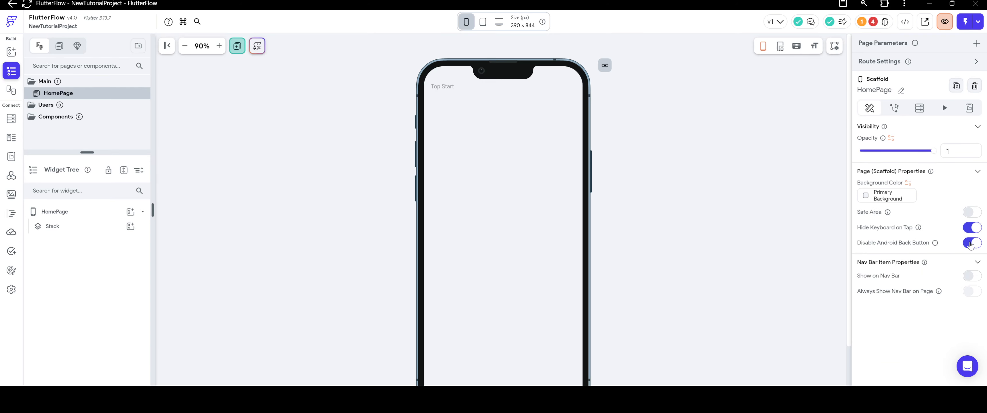
Set the HomePage background color to the dark recent color #2F2F2F.
left_click(866, 197)
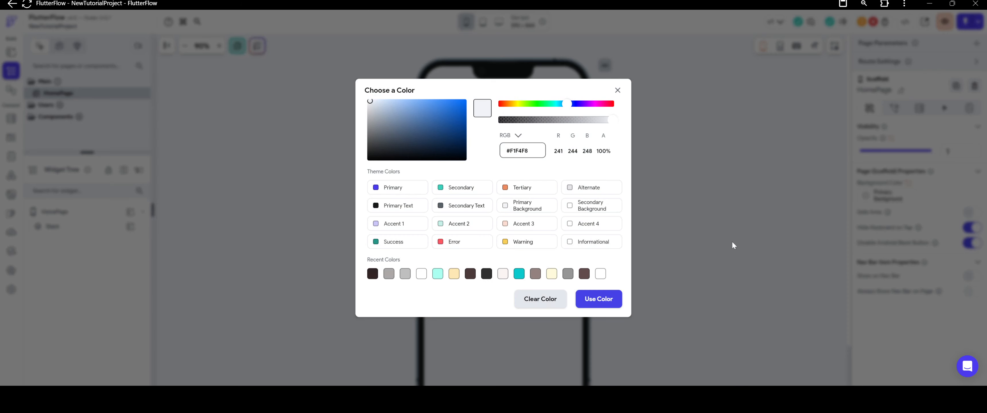
left_click(371, 274)
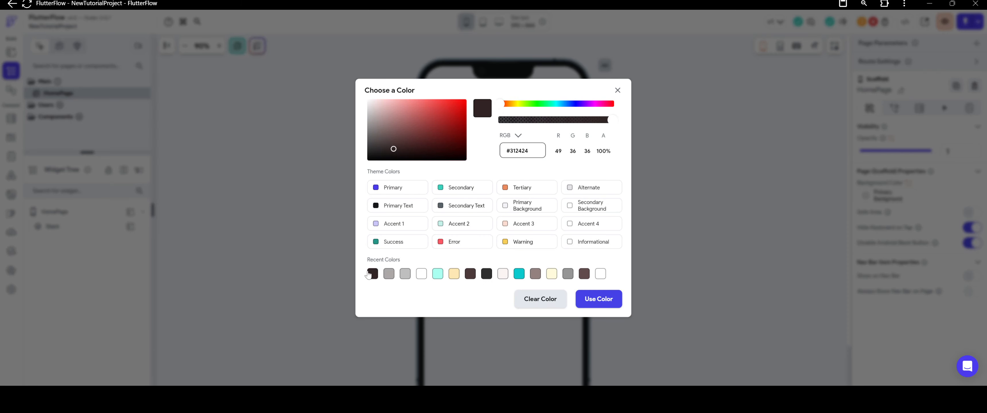
left_click(486, 275)
left_click(589, 304)
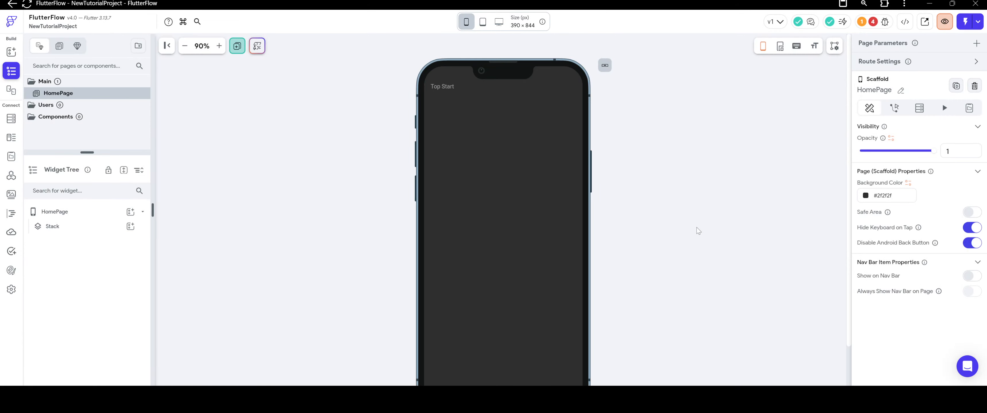
Add a Container inside the Stack on HomePage.
scroll(230, 161, "down", 2)
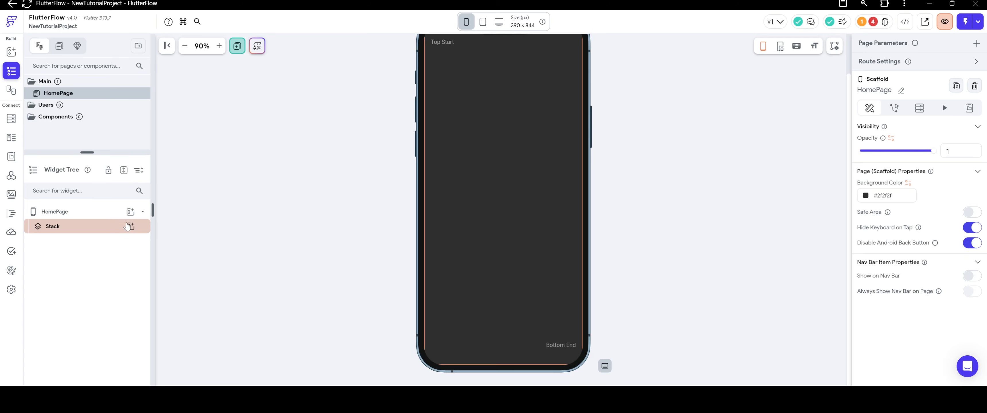
left_click(130, 227)
left_click(218, 280)
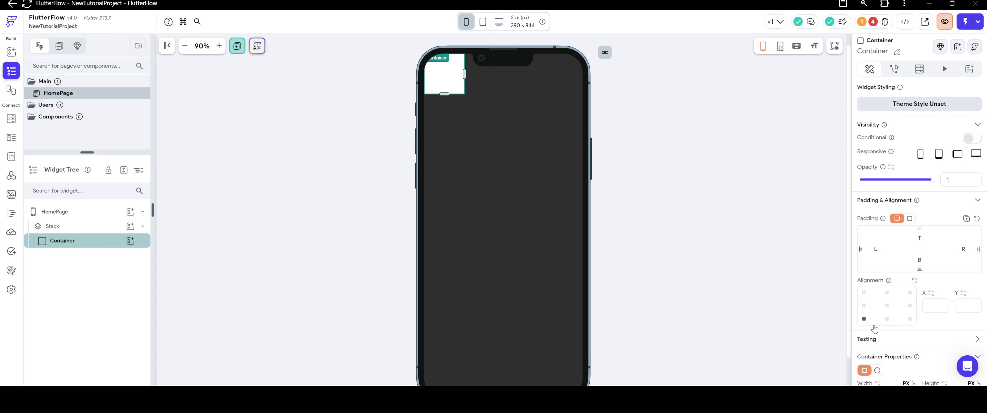
Align the Container to the bottom center of the Stack and set its width to infinity.
left_click(887, 318)
scroll(696, 261, "down", 1)
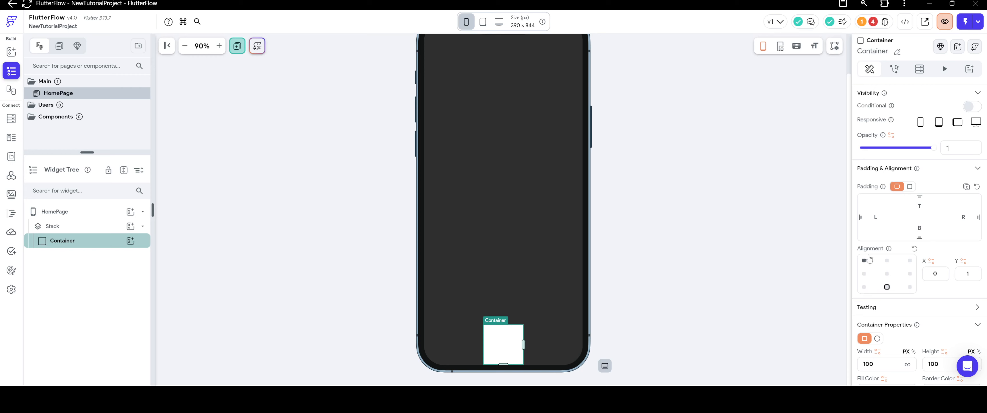
scroll(880, 260, "down", 3)
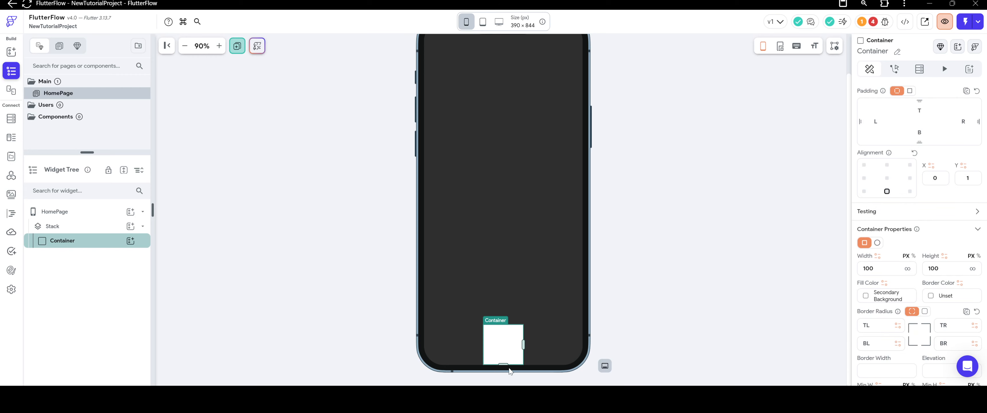
left_click(907, 271)
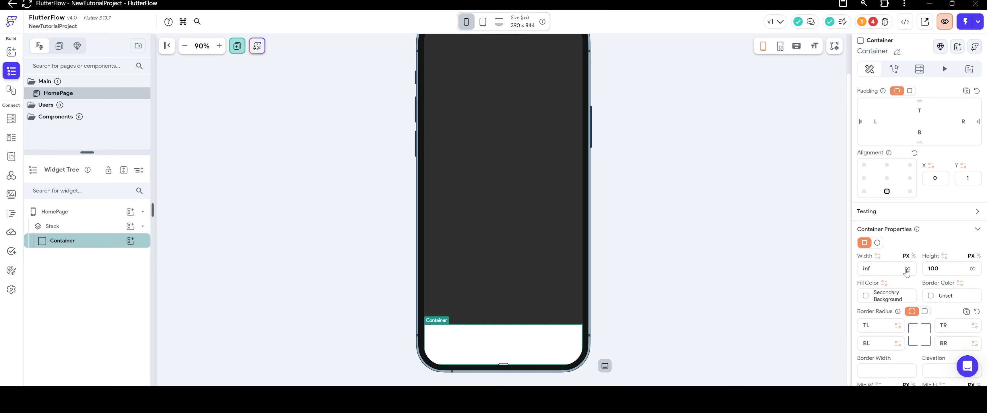
Try a height of 72 px for the bottom Container and set it back to 100 px.
scroll(922, 259, "down", 1)
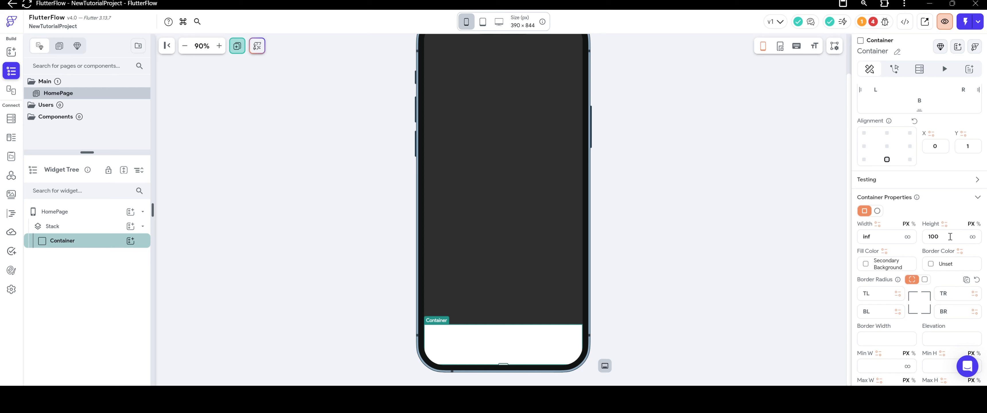
left_click_drag(951, 237, 899, 253)
type("72")
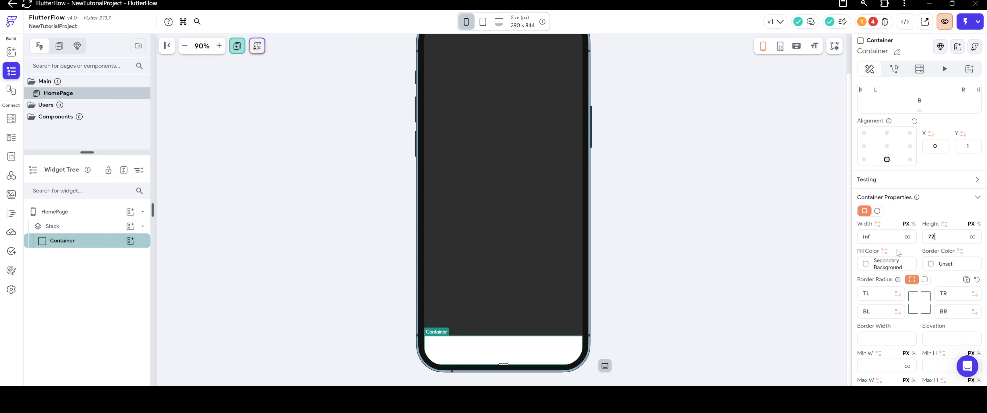
key("BackSpace")
key("BackSpace")
type("100")
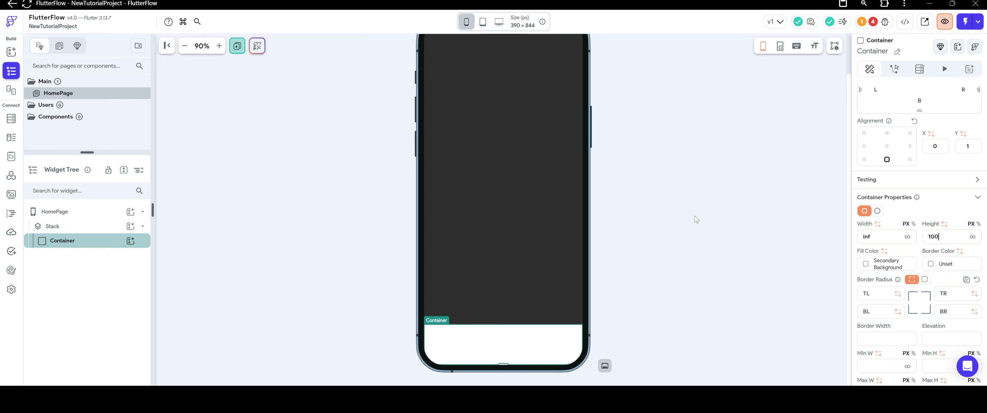
left_click(696, 219)
Add a Row inside the bottom Container and set its main axis alignment to center.
left_click(500, 336)
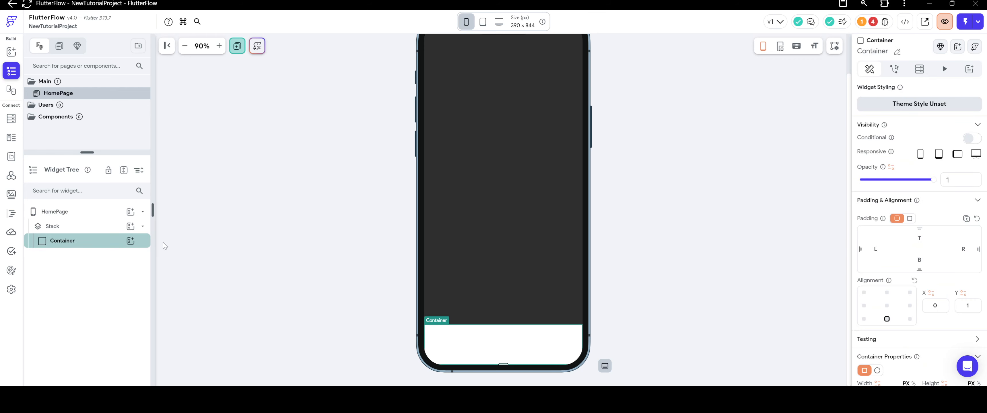
left_click(131, 241)
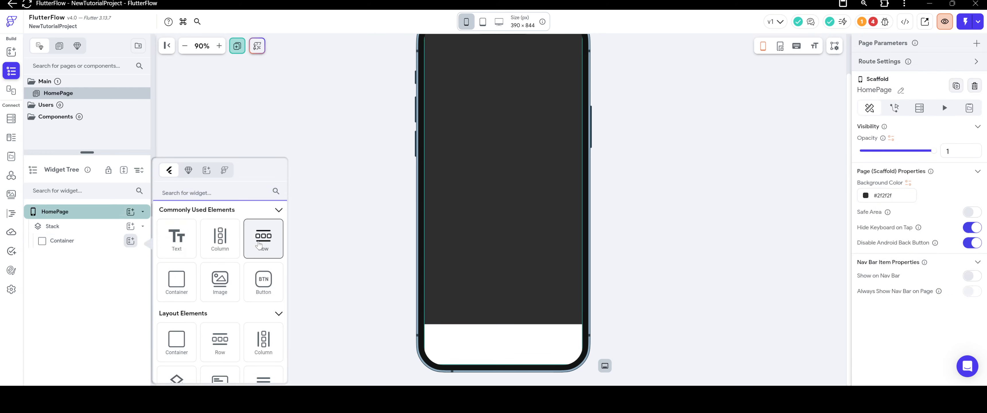
left_click(259, 245)
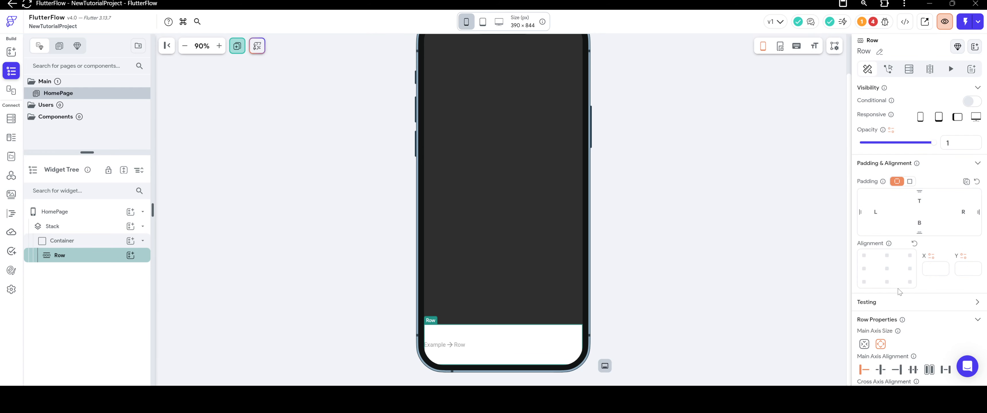
scroll(898, 289, "down", 2)
left_click(880, 306)
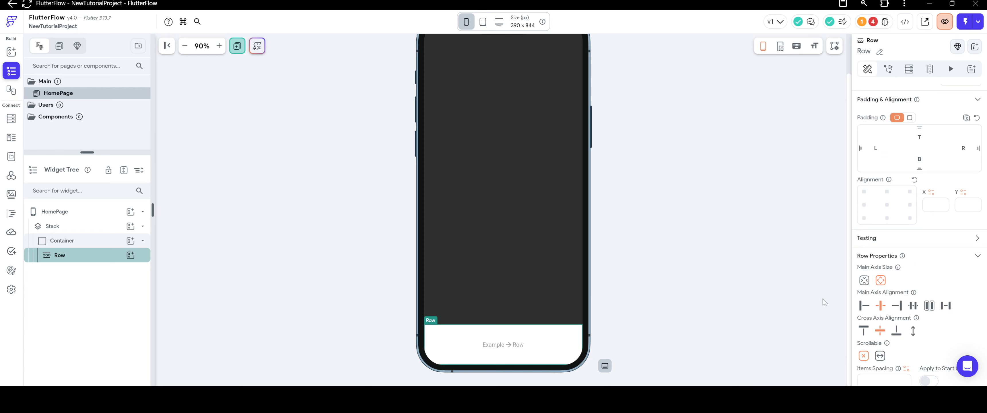
Set the Row's start and end spacing to 12, items spacing to 10 and cross axis alignment to start.
scroll(873, 315, "down", 2)
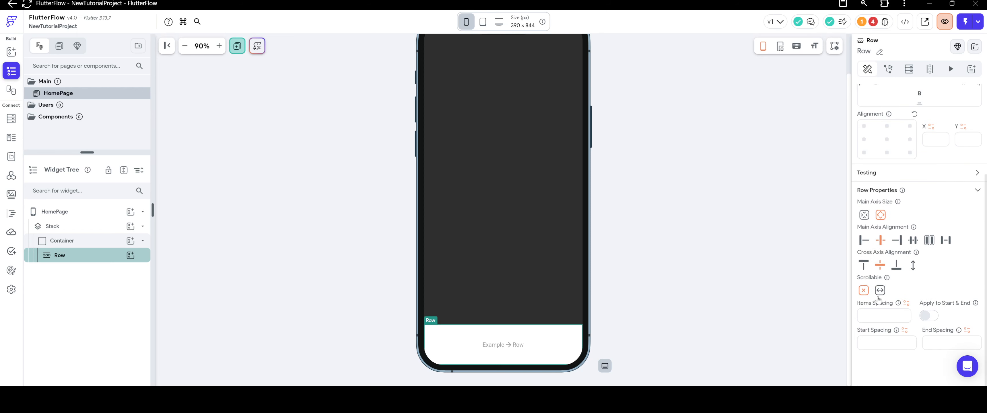
left_click(880, 341)
type("12")
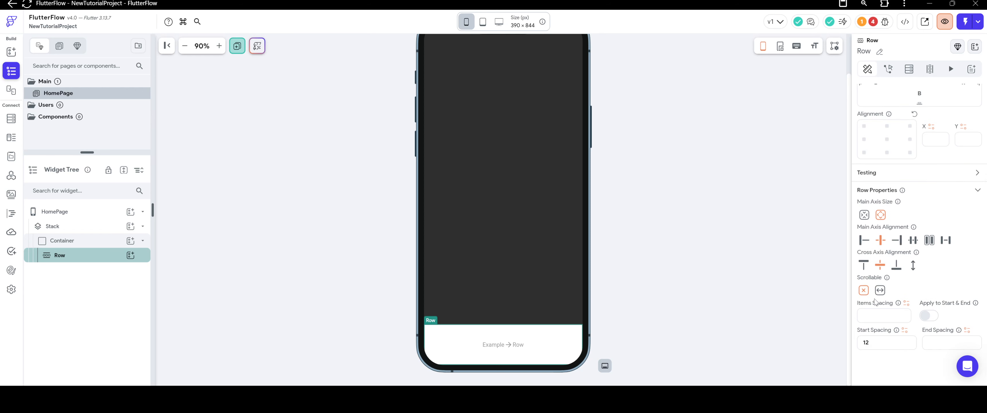
left_click(931, 340)
left_click(883, 315)
left_click(866, 267)
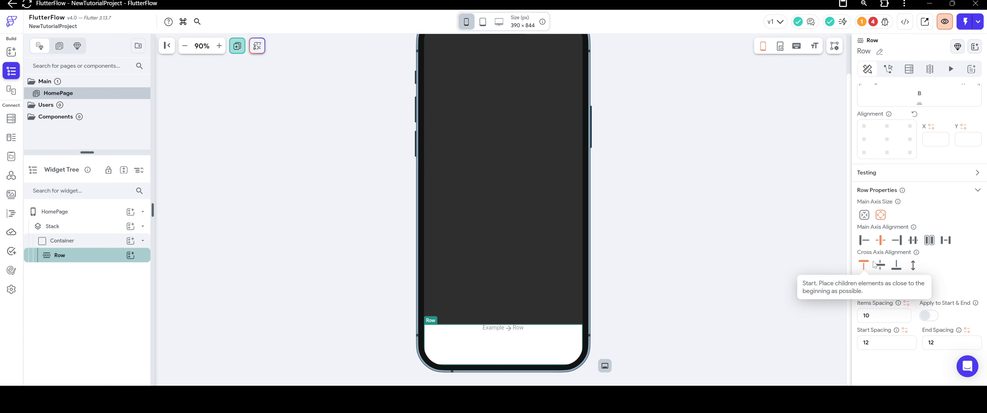
Give the Row a top padding of 12.
scroll(881, 238, "up", 3)
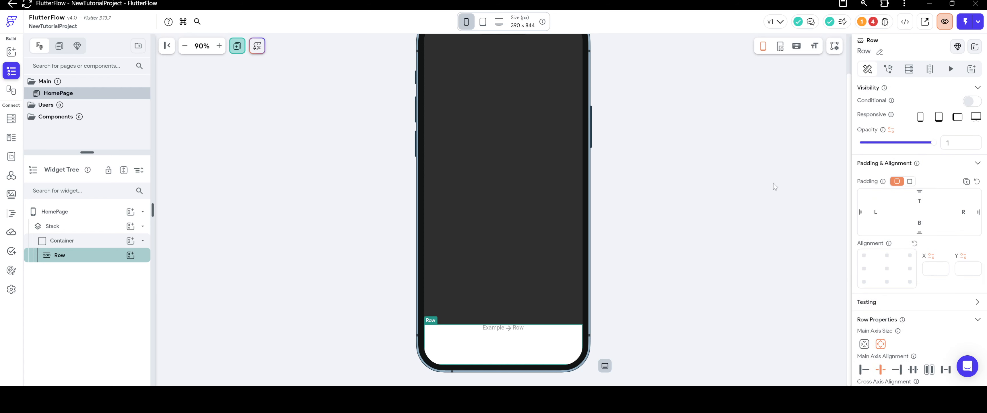
type("120")
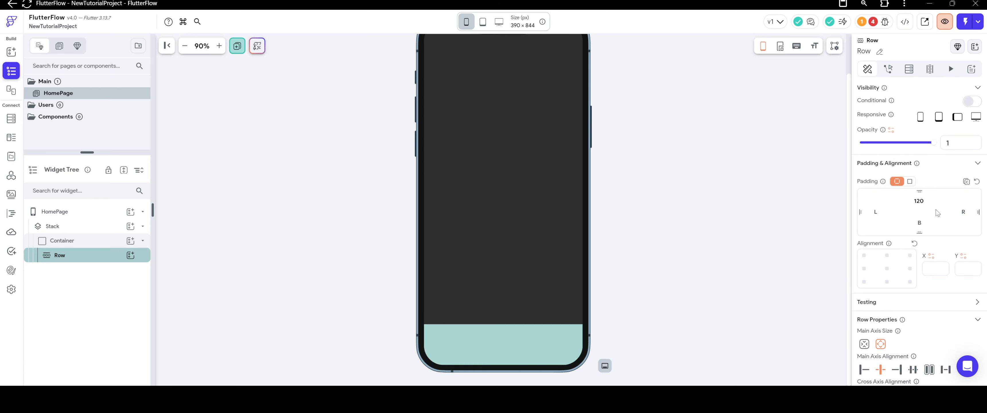
key("BackSpace")
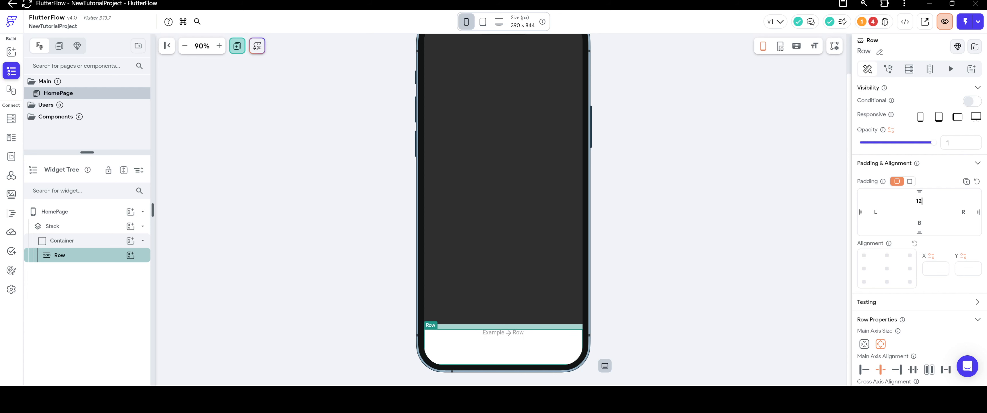
Place an IconButton from the base elements into the Row at the bottom of the page.
left_click(12, 52)
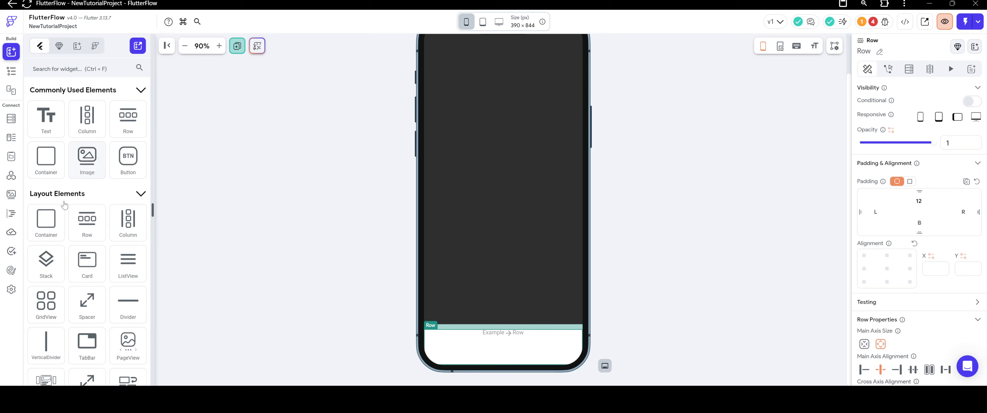
scroll(64, 205, "down", 10)
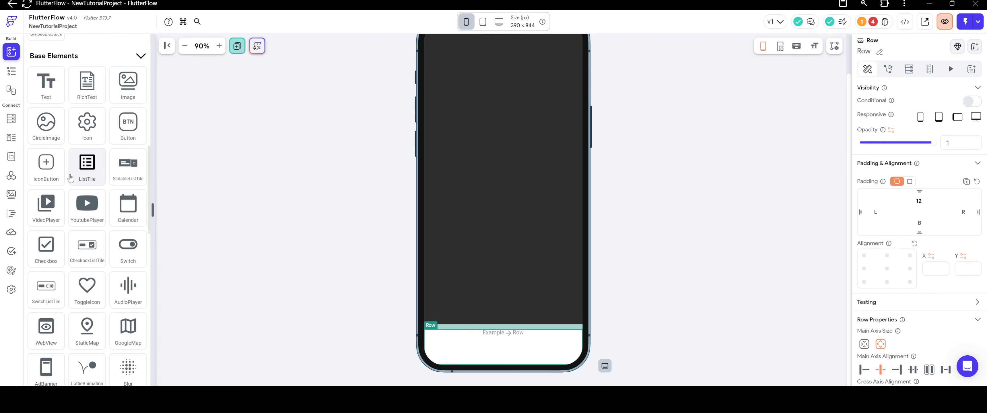
scroll(71, 179, "up", 1)
left_click_drag(48, 194, 475, 344)
Clear both the fill color and the border color of the IconButton.
scroll(896, 282, "down", 5)
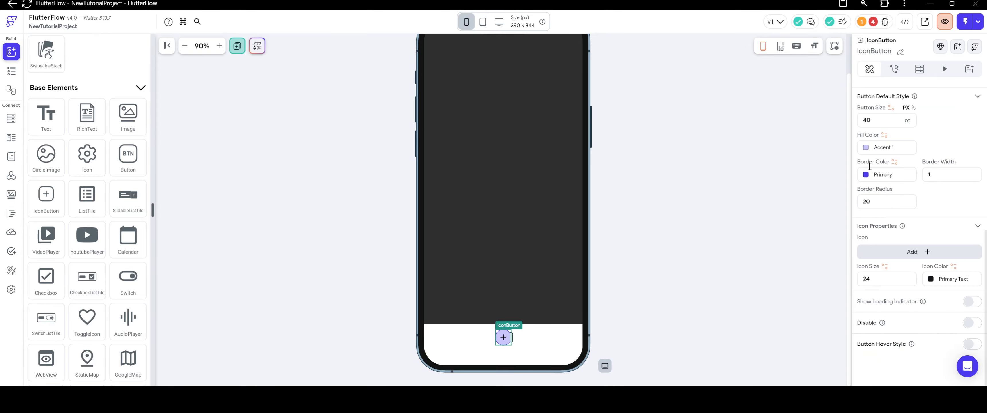
left_click(865, 148)
left_click(540, 297)
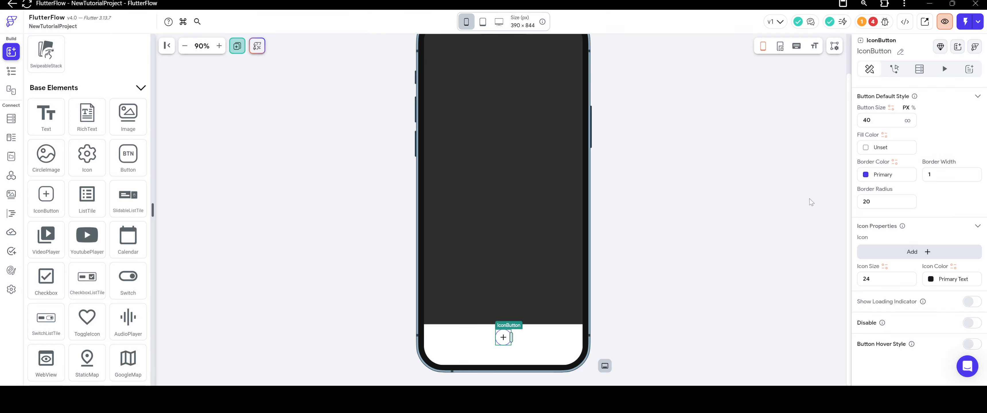
left_click(867, 176)
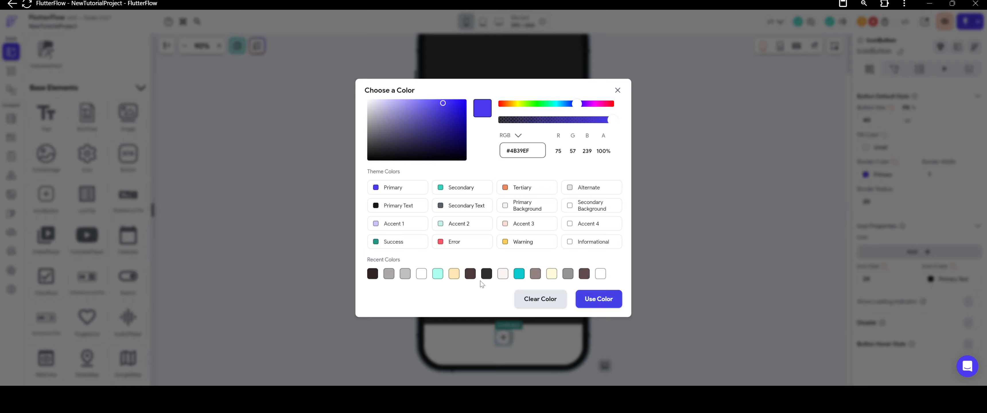
left_click(552, 298)
Set the IconButton's button size to 45 and its icon size to 28.
scroll(900, 184, "up", 3)
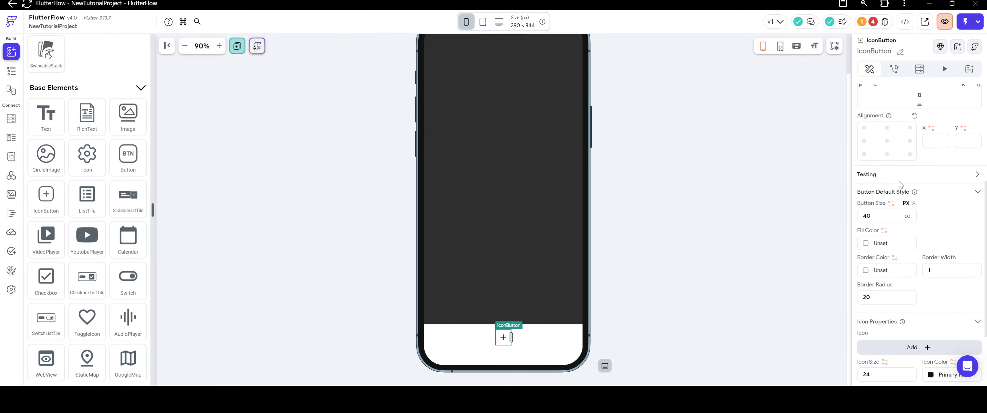
double_click(874, 216)
type("45")
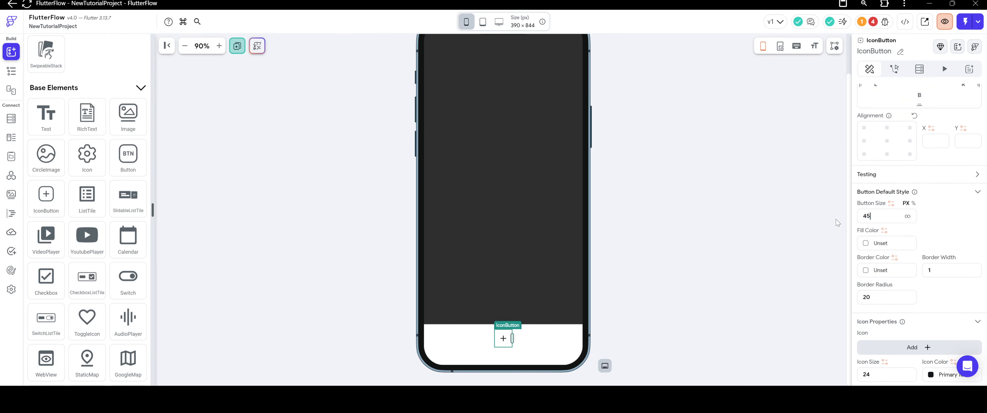
scroll(873, 205, "down", 3)
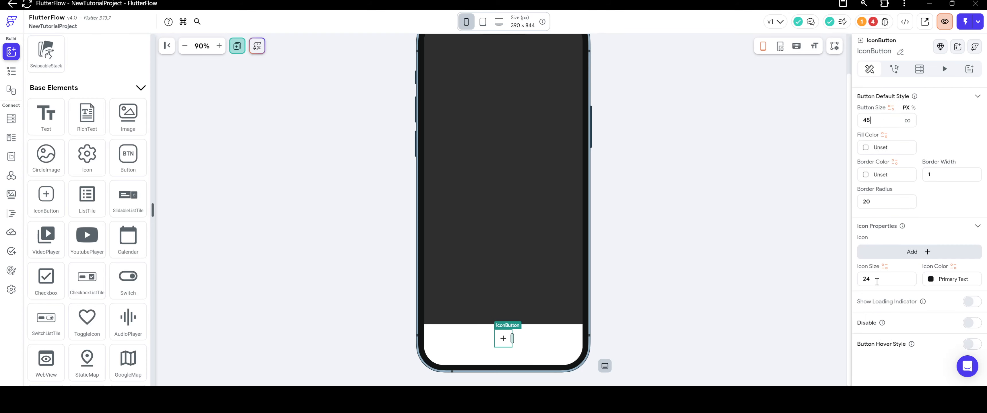
double_click(875, 282)
type("28")
Choose the home_rounded Material icon for the IconButton.
left_click(900, 256)
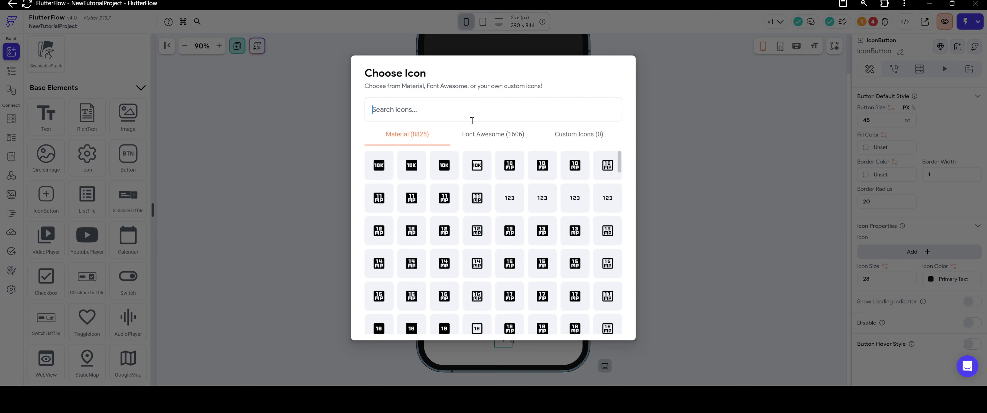
type("home")
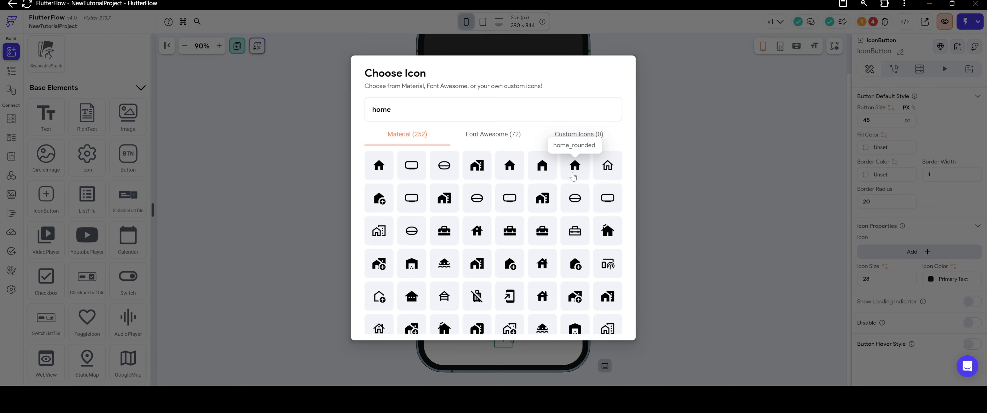
left_click(565, 177)
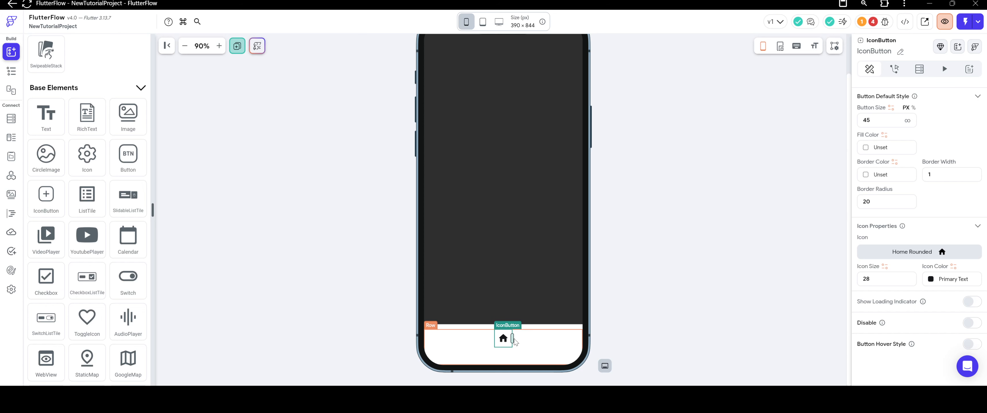
right_click(508, 342)
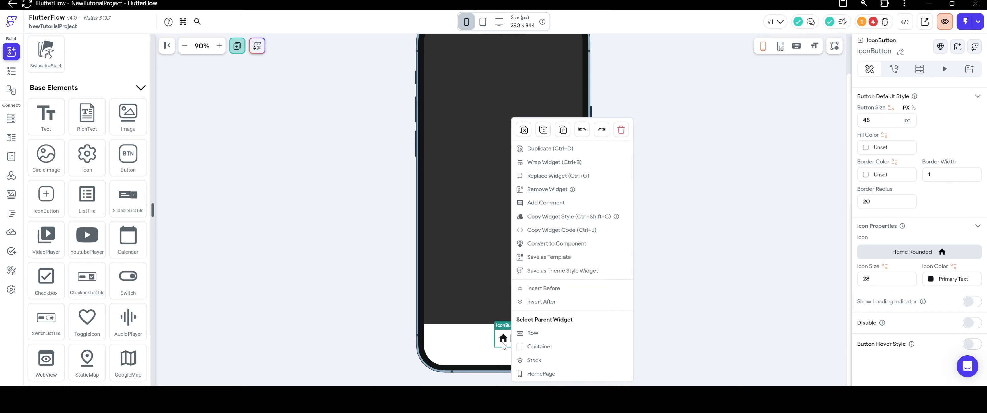
left_click(544, 149)
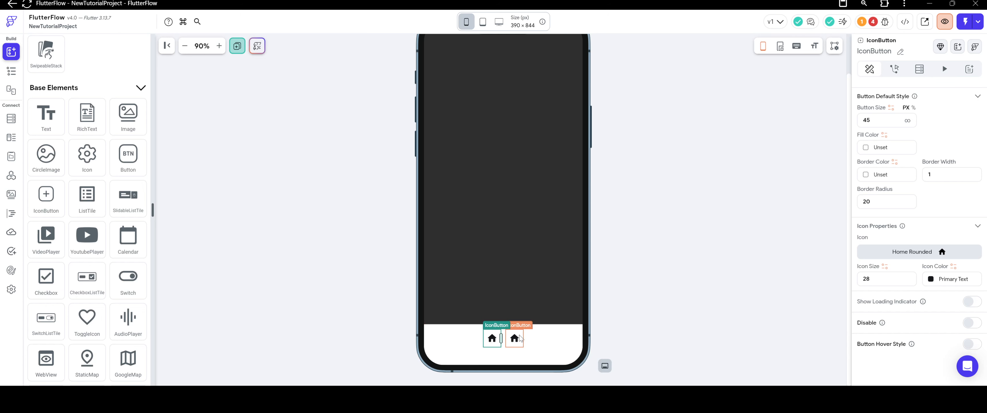
left_click(515, 341)
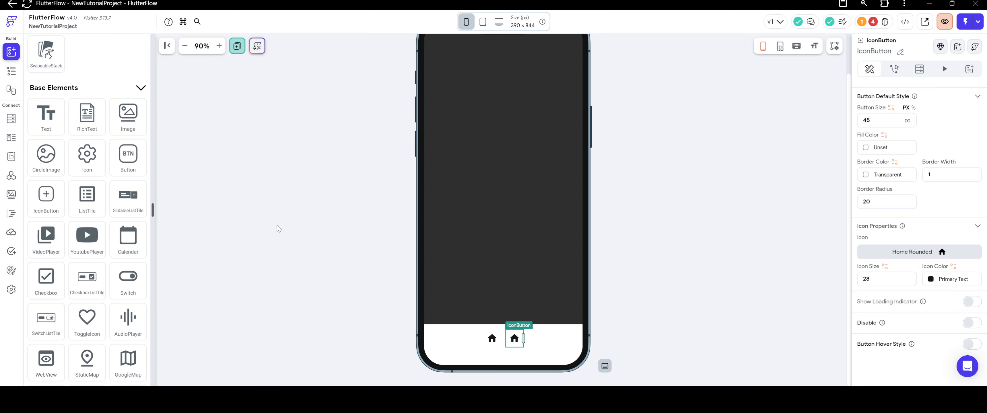
scroll(87, 192, "up", 10)
left_click_drag(87, 119, 479, 340)
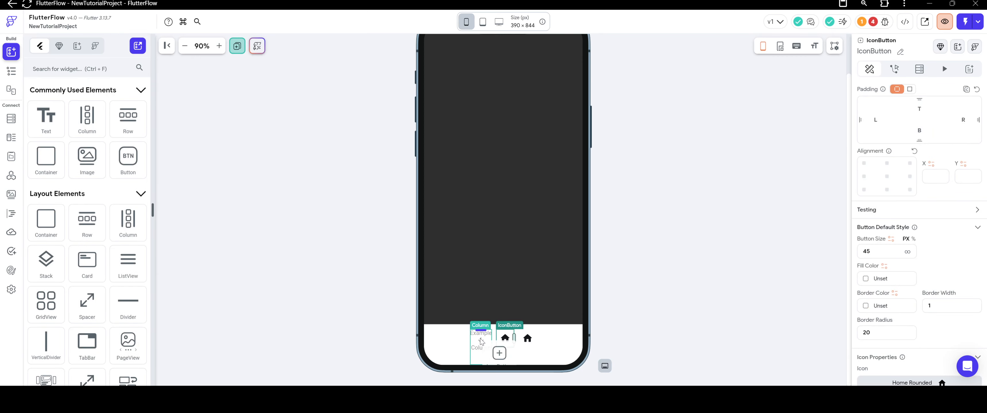
right_click(517, 341)
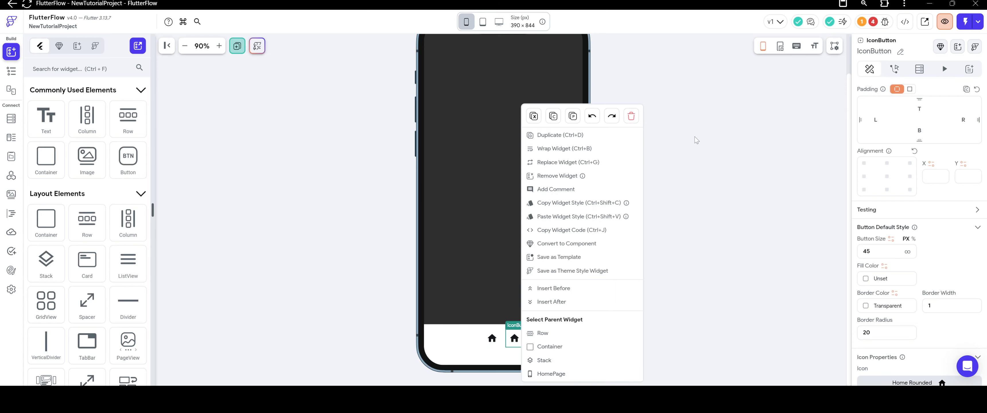
left_click(631, 116)
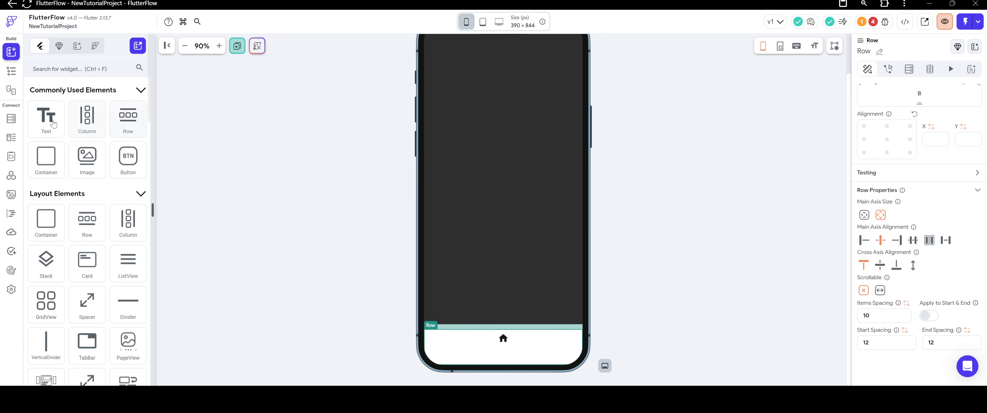
Place a Text element directly beneath the home icon and set its text to "Home".
left_click_drag(46, 117, 504, 344)
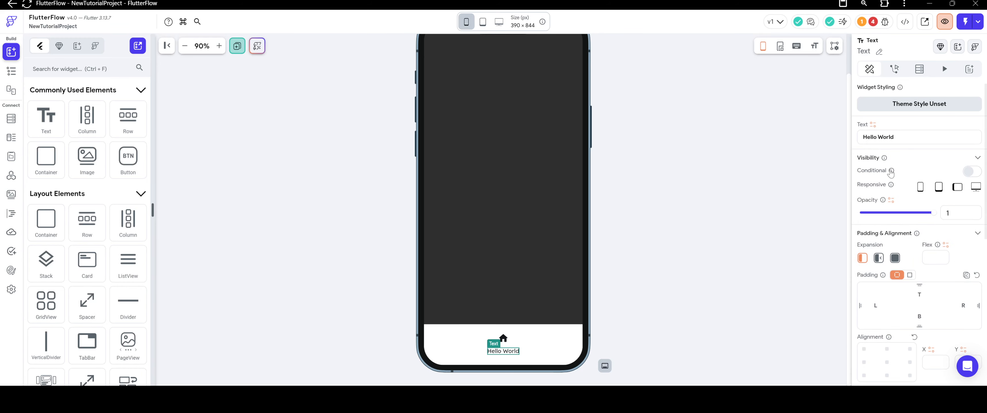
left_click_drag(899, 137, 870, 149)
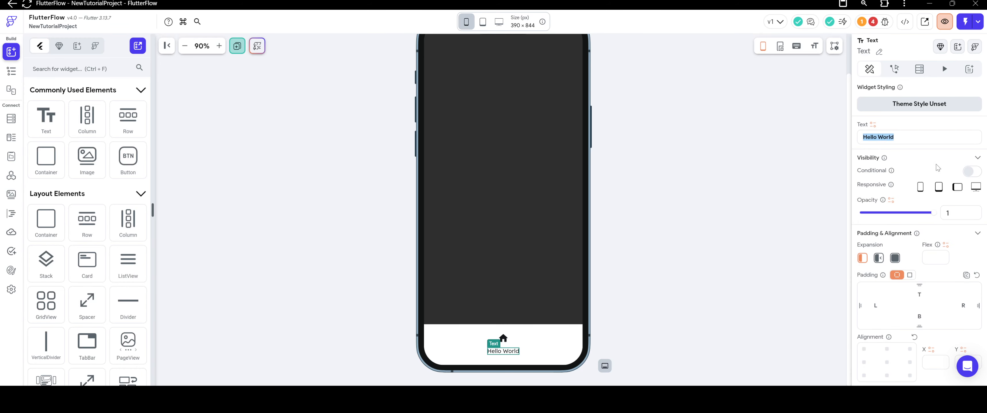
type("Home")
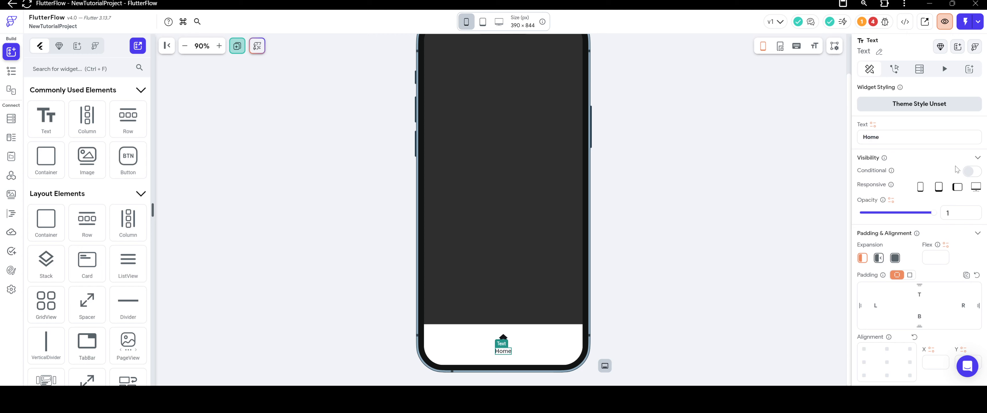
Set the Home label's font size to 12.
scroll(898, 219, "down", 6)
left_click_drag(877, 233, 846, 235)
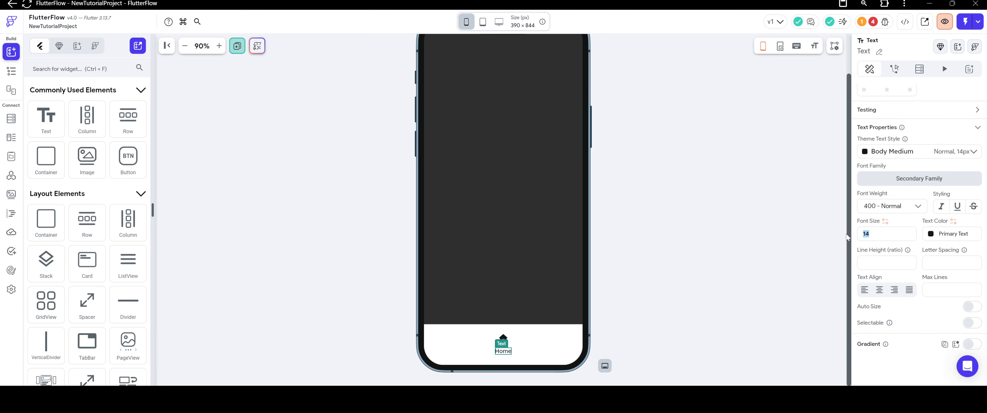
type("12")
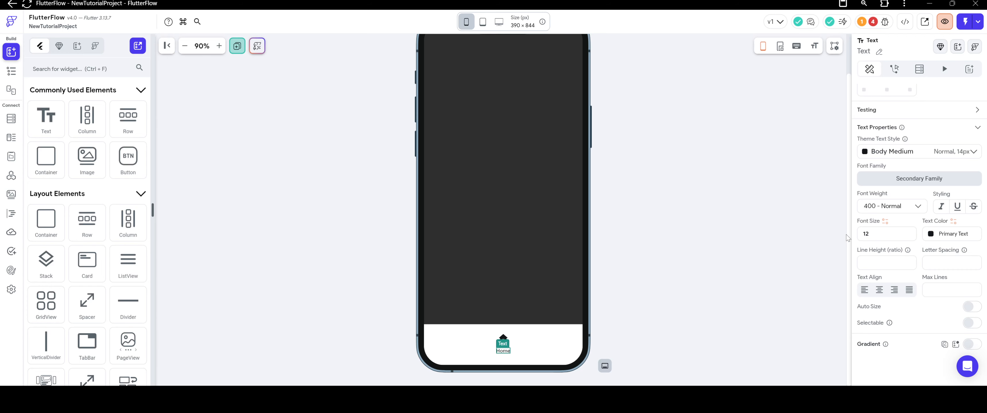
left_click(644, 284)
Set the home IconButton's icon size to 30.
left_click(499, 344)
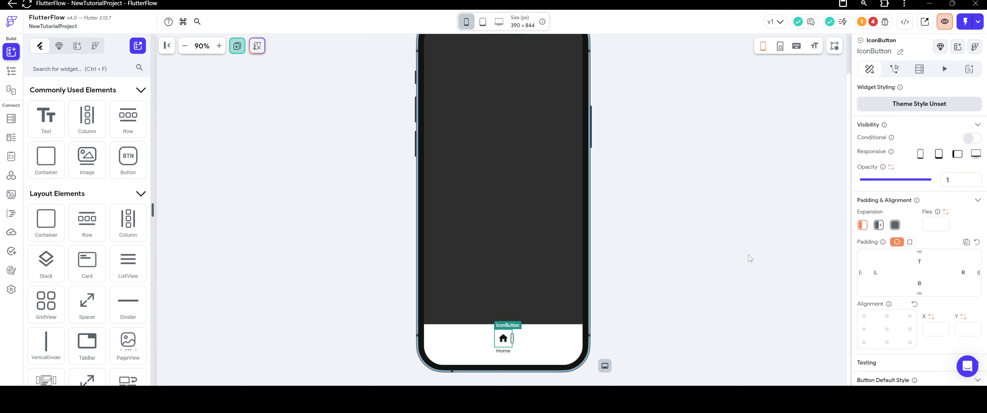
scroll(861, 239, "down", 5)
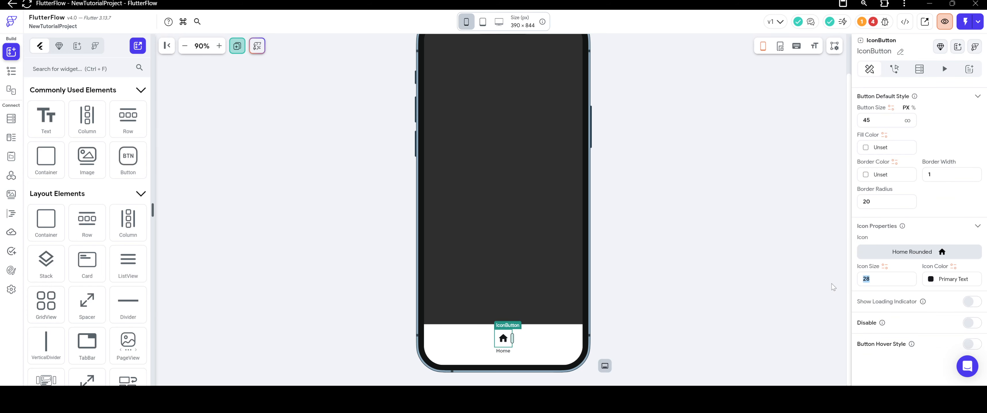
type("30")
left_click(631, 260)
left_click(504, 344)
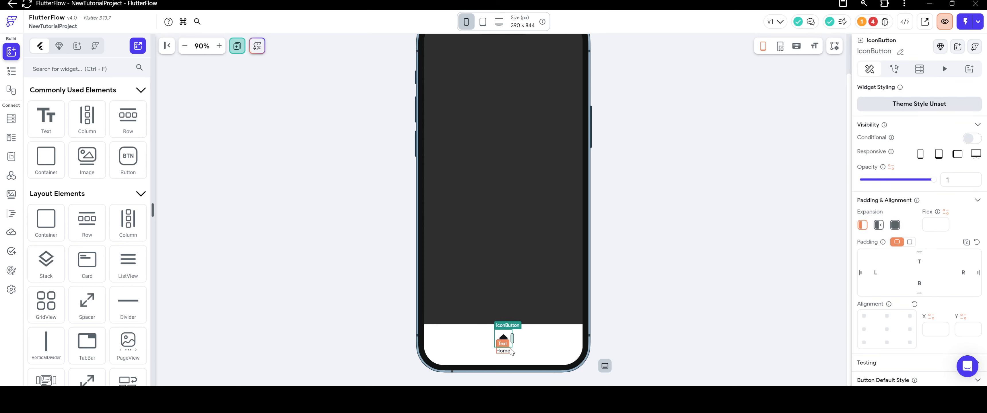
Set the height of the navigation bar's Container to 72 px.
left_click(538, 355)
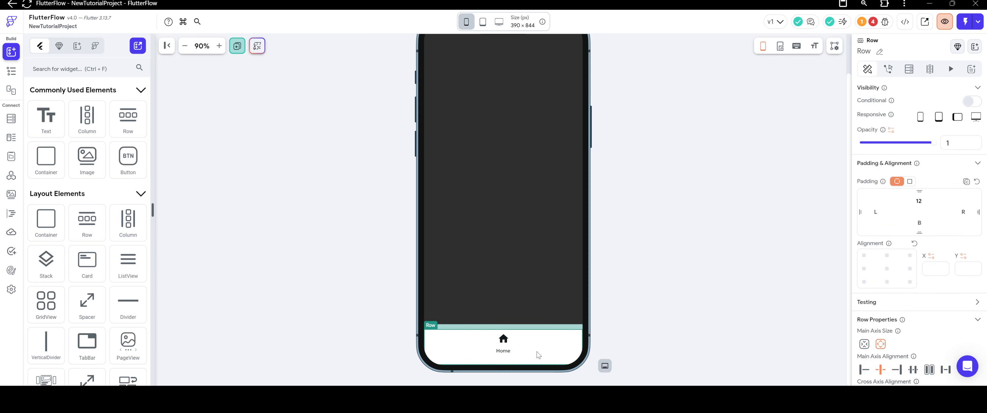
left_click(544, 328)
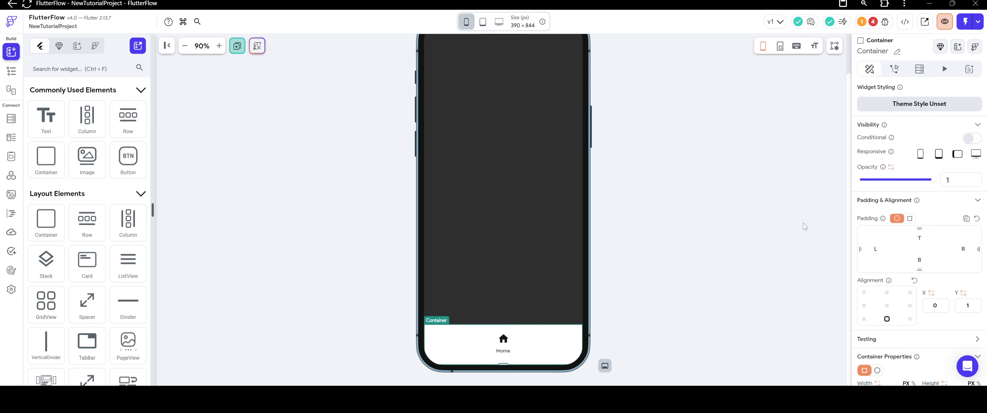
scroll(916, 193, "down", 4)
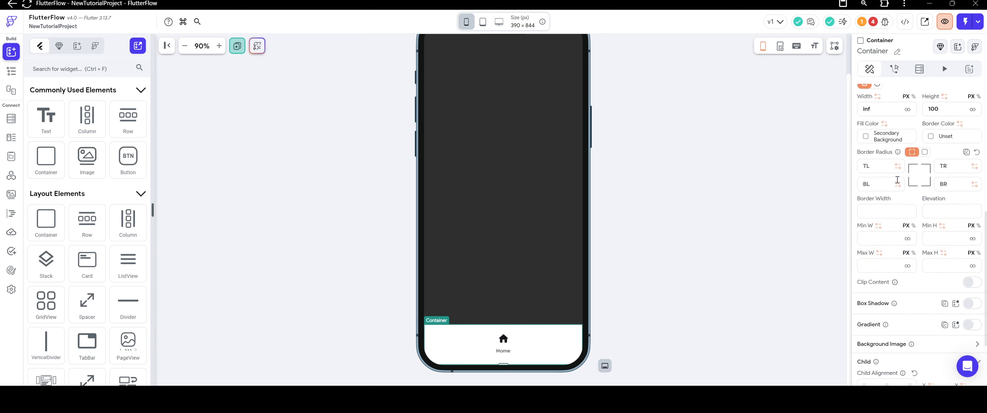
double_click(948, 140)
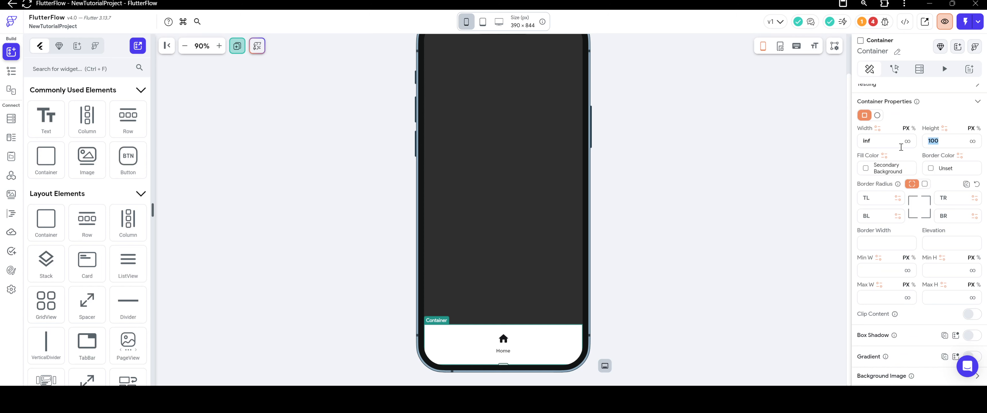
type("72")
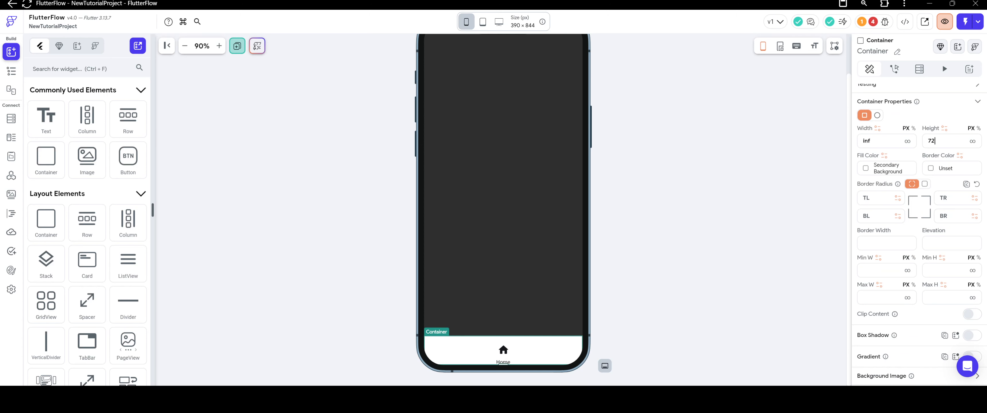
Clear the top padding of the Row inside the navigation bar Container.
left_click(536, 352)
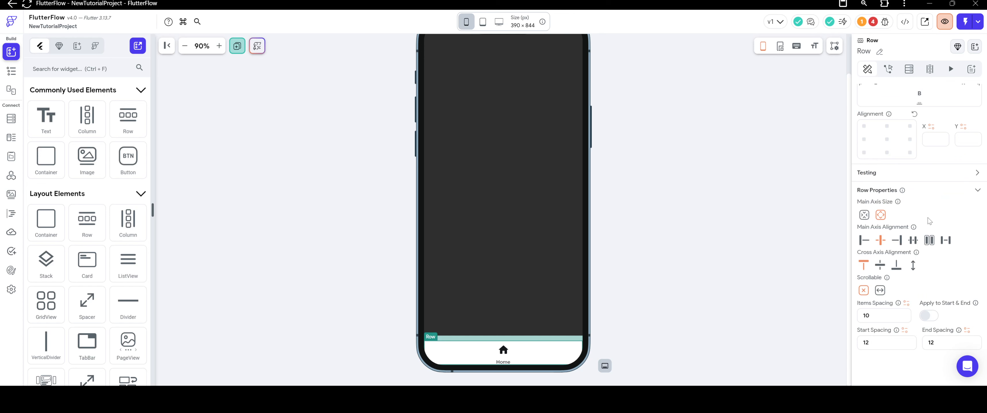
scroll(929, 221, "up", 3)
left_click(908, 207)
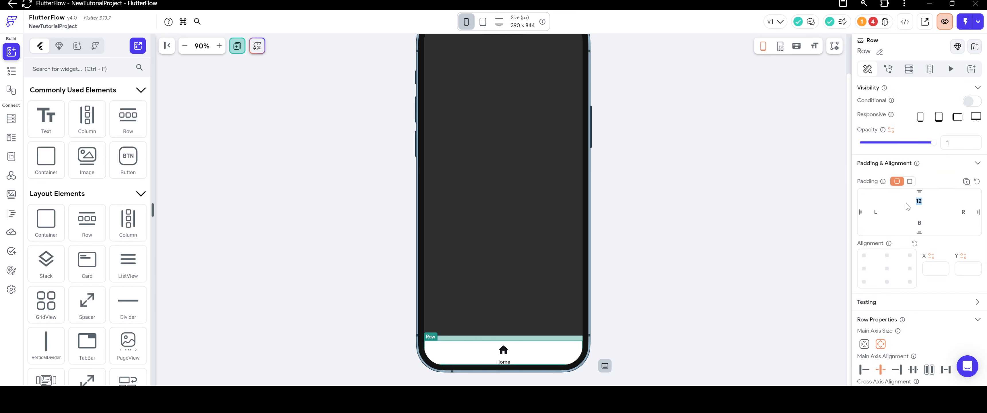
key("BackSpace")
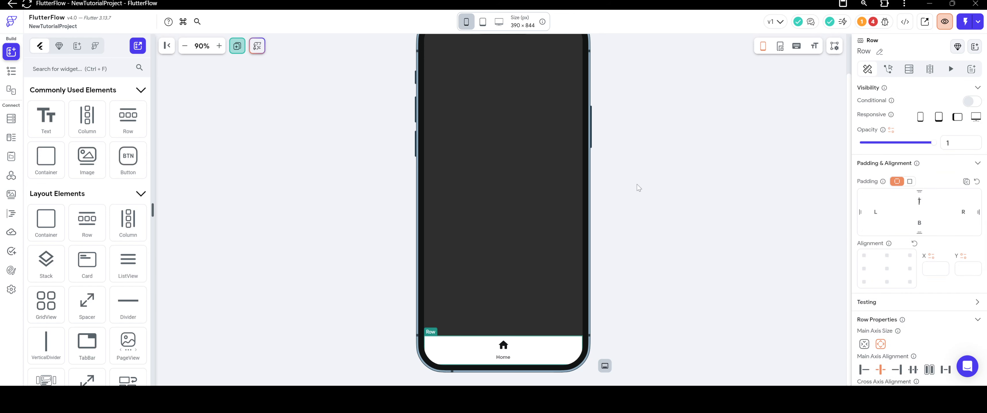
left_click(627, 166)
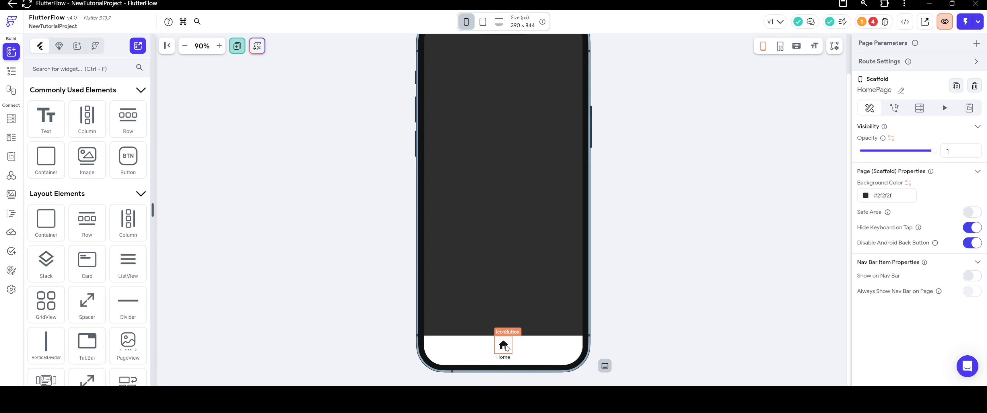
Delete the home IconButton from the navigation bar's Column and place a plain Icon element there instead.
right_click(506, 345)
left_click(621, 102)
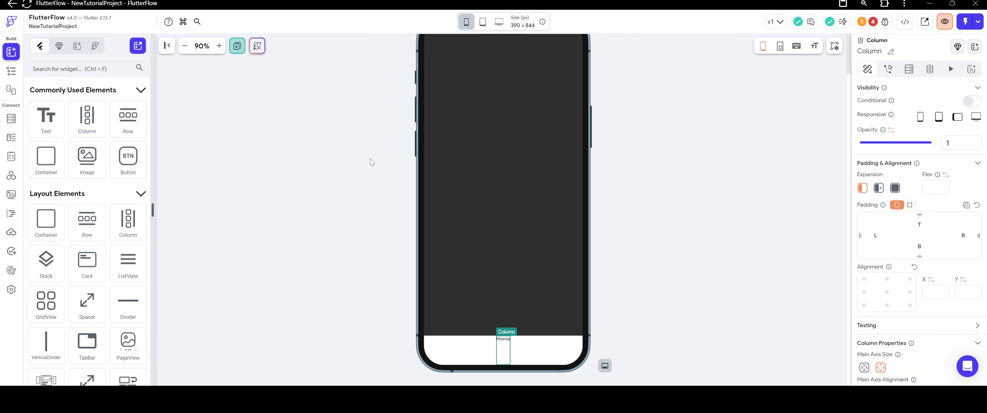
scroll(82, 211, "down", 10)
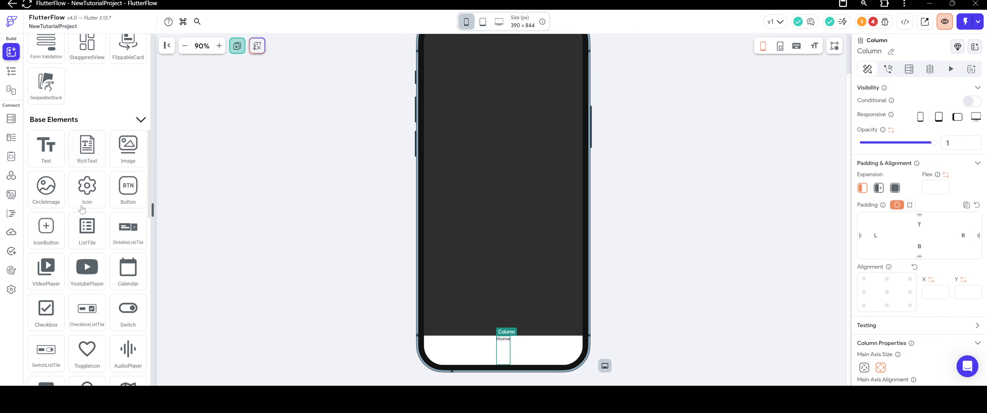
left_click_drag(81, 209, 503, 347)
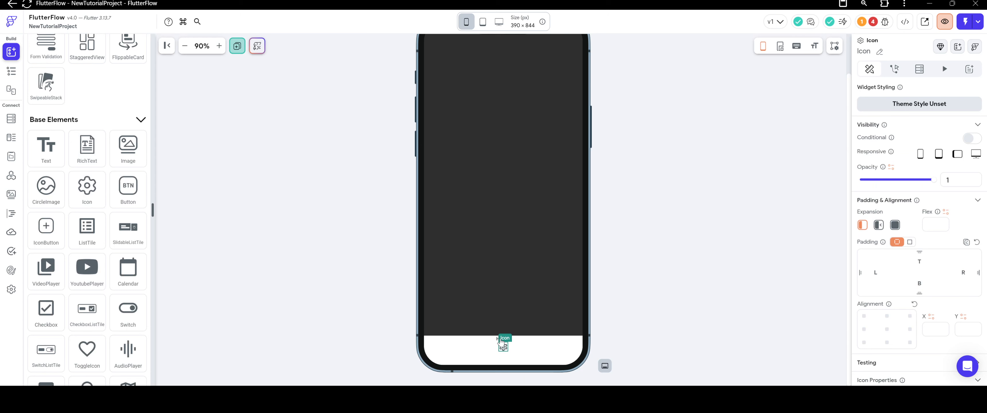
Arrange the Column so the Home text sits beneath the Icon, and select that Column.
left_click(481, 289)
left_click_drag(503, 340, 506, 356)
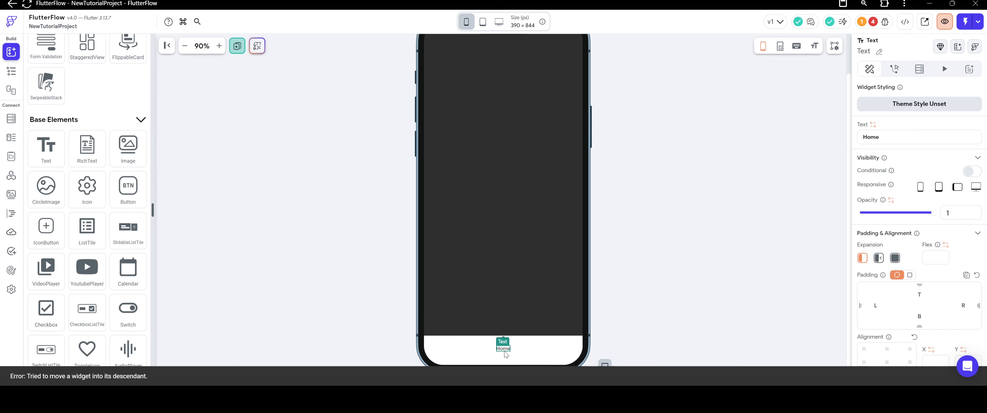
left_click(623, 327)
left_click(508, 358)
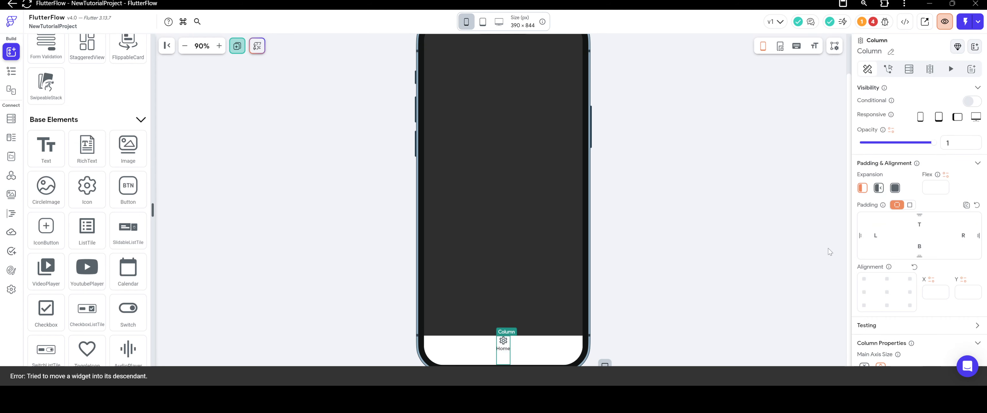
left_click(909, 253)
type("10")
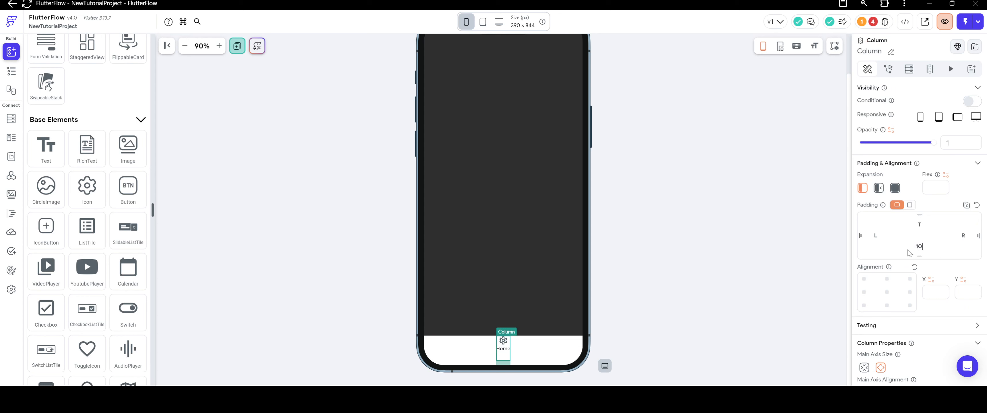
key("BackSpace")
key("BackSpace")
Set the top padding of the Column holding the Icon and Home text to 10.
left_click(915, 227)
type("10")
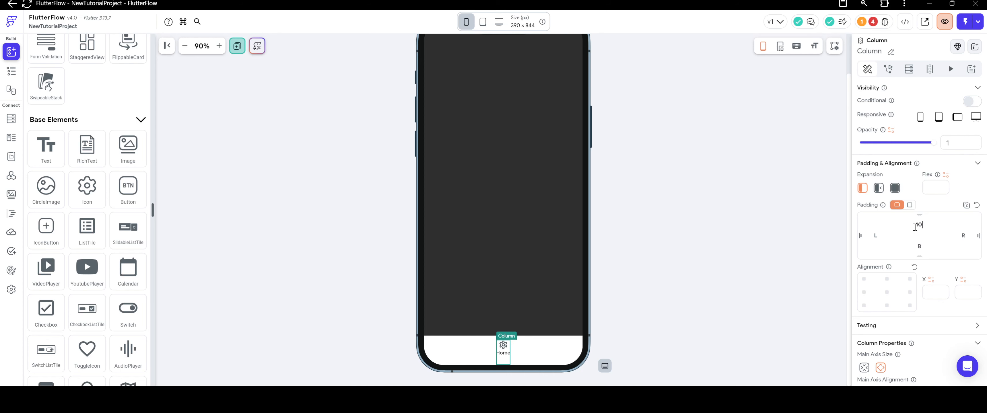
left_click(755, 232)
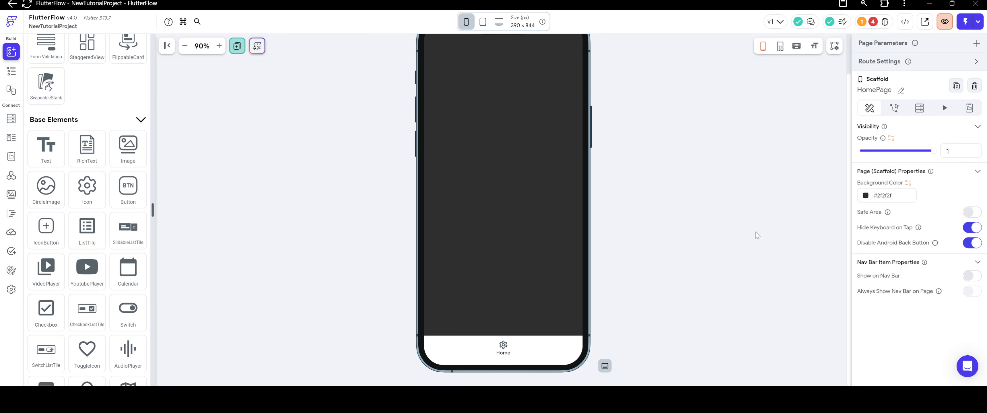
Set the navigation bar Icon's size to 28 and replace its symbol with a filled Material home icon.
left_click(503, 345)
scroll(876, 246, "down", 2)
left_click(881, 340)
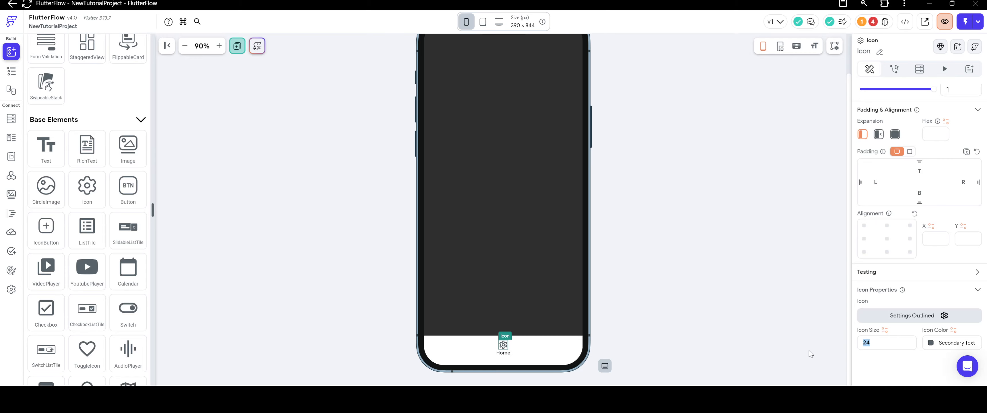
type("28")
left_click(900, 318)
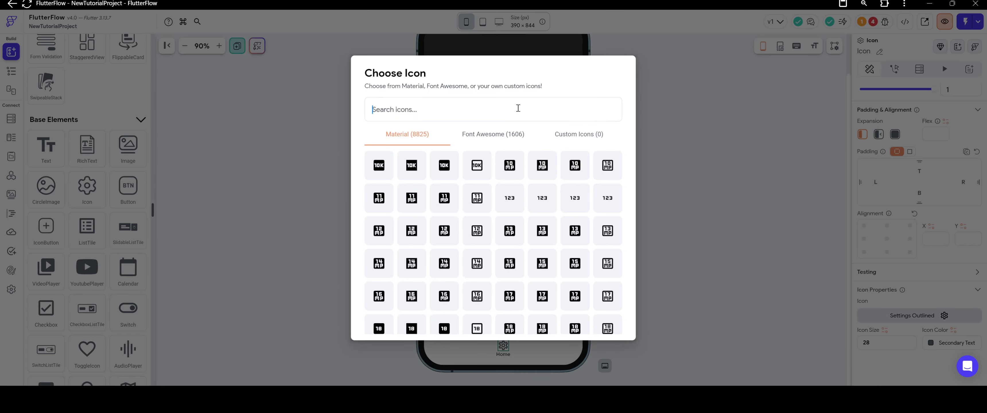
type("home")
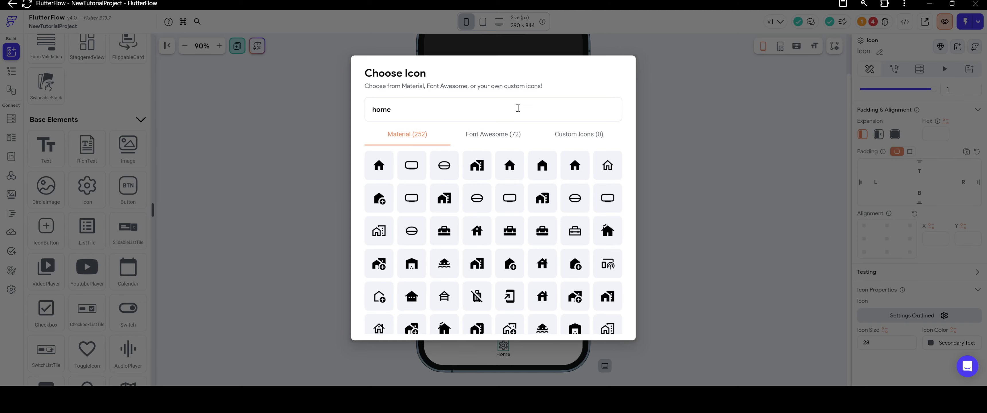
left_click(567, 172)
left_click(646, 222)
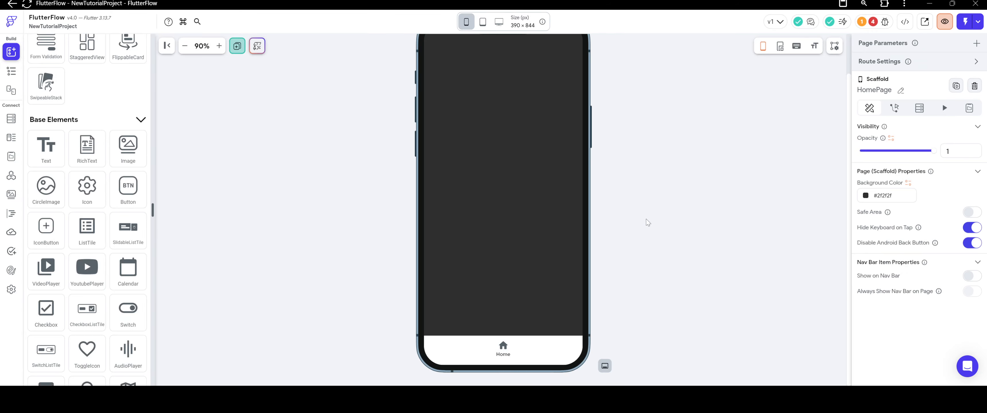
left_click(505, 359)
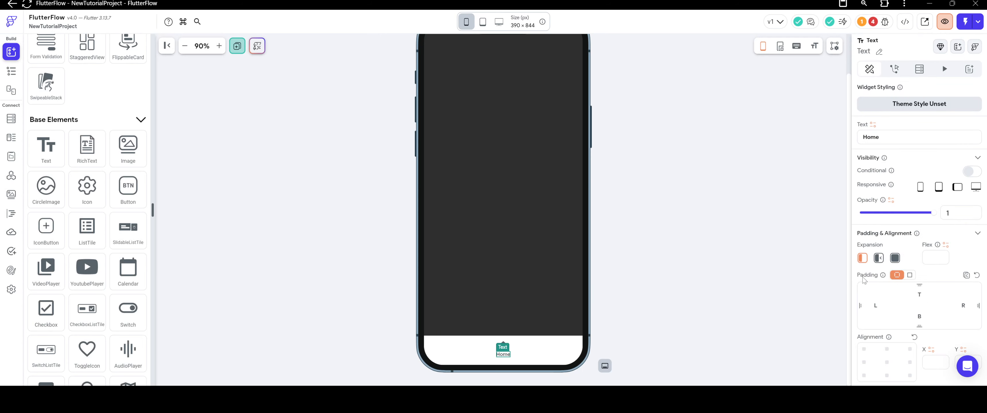
left_click(689, 291)
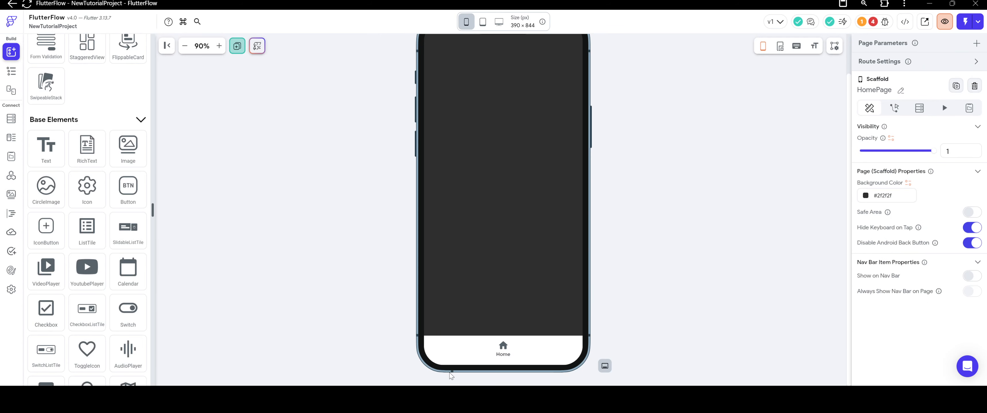
Duplicate the Column holding the home icon and Home text three times within the navigation bar's Row.
right_click(511, 353)
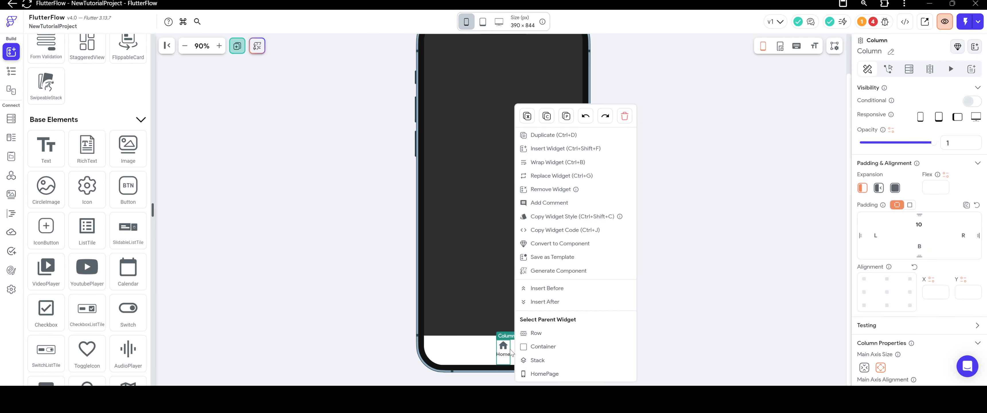
left_click(538, 135)
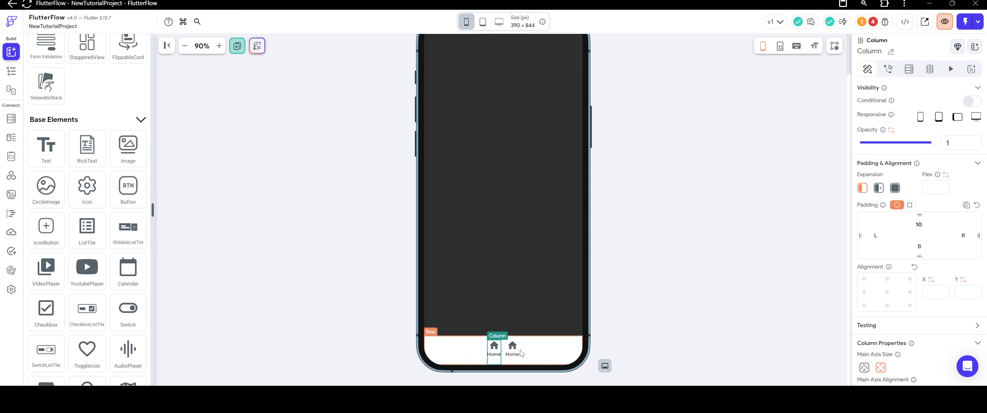
right_click(516, 352)
left_click(538, 135)
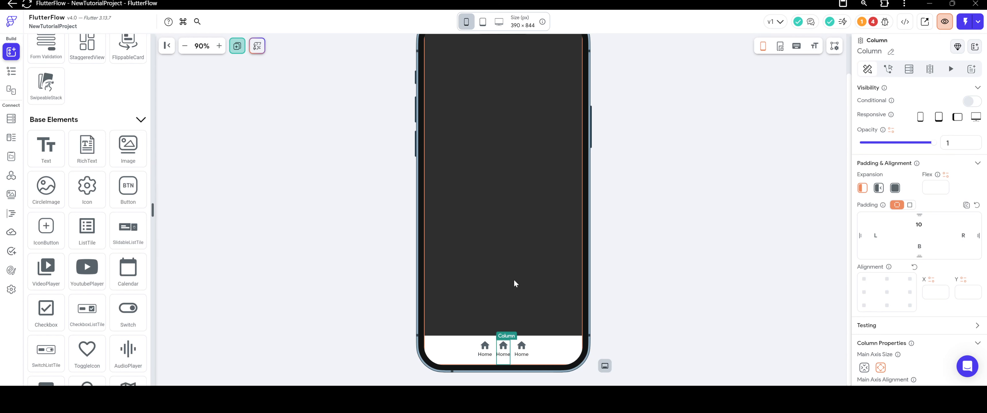
right_click(530, 351)
left_click(569, 123)
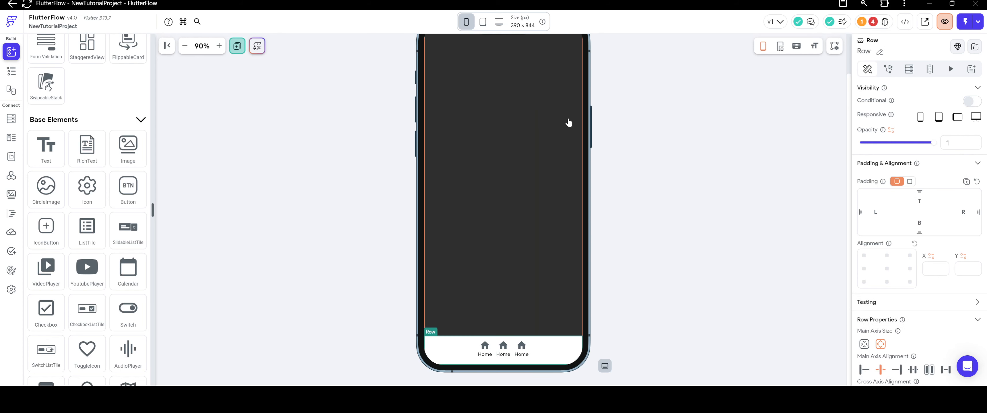
Clear the Row's items spacing and set its main axis alignment to Space Evenly.
left_click(557, 353)
scroll(936, 263, "down", 3)
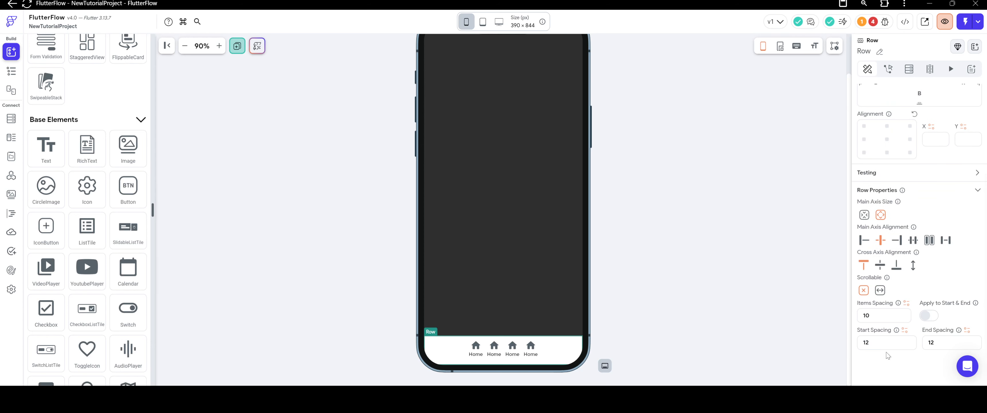
double_click(877, 314)
key("BackSpace")
left_click(910, 241)
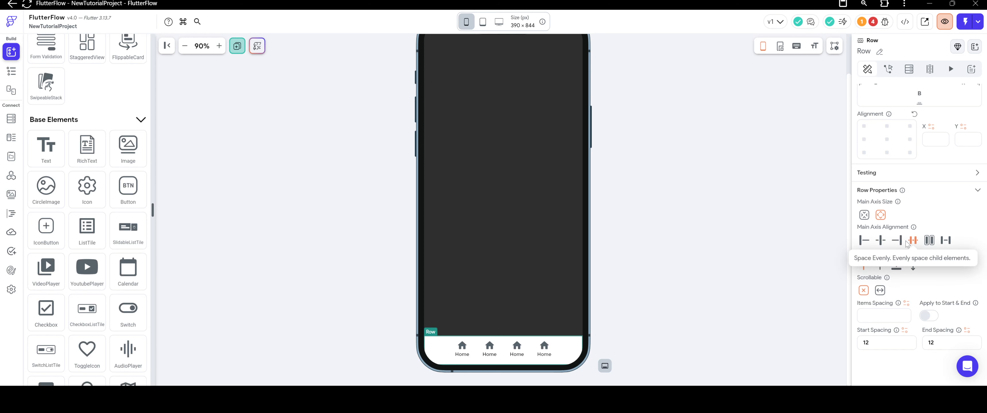
left_click(703, 257)
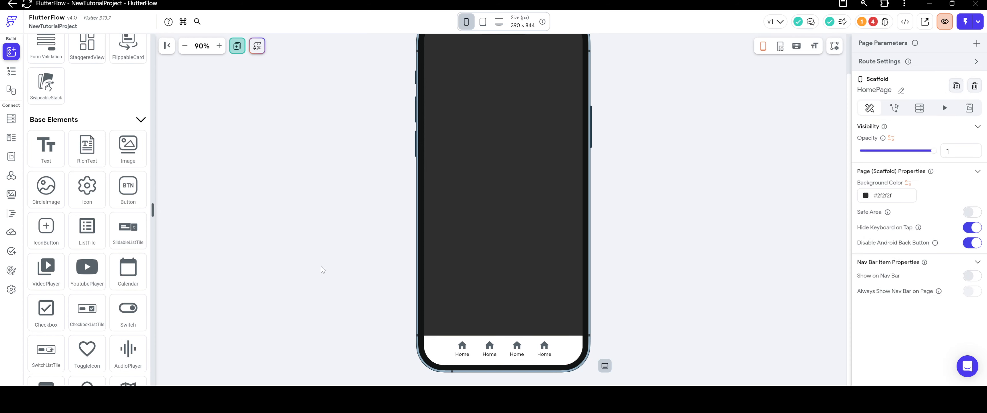
Add a Container to the middle of the navigation bar's Row, with two Home Columns on each side.
left_click(473, 356)
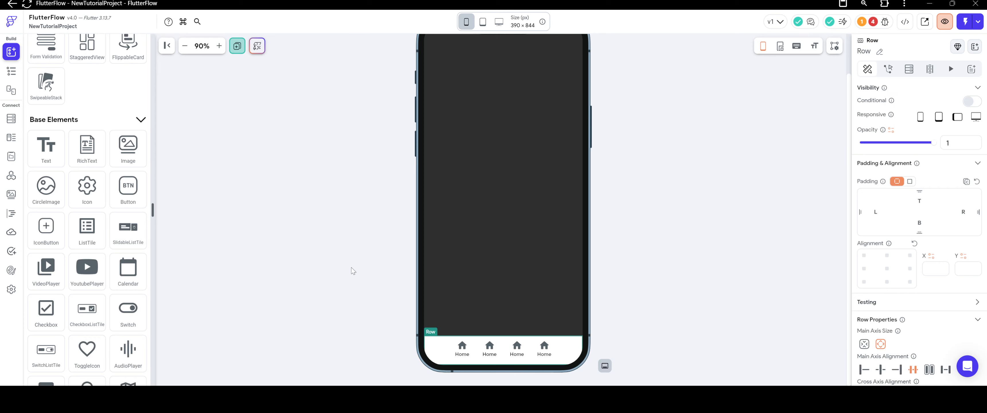
scroll(77, 217, "up", 10)
left_click_drag(46, 159, 511, 351)
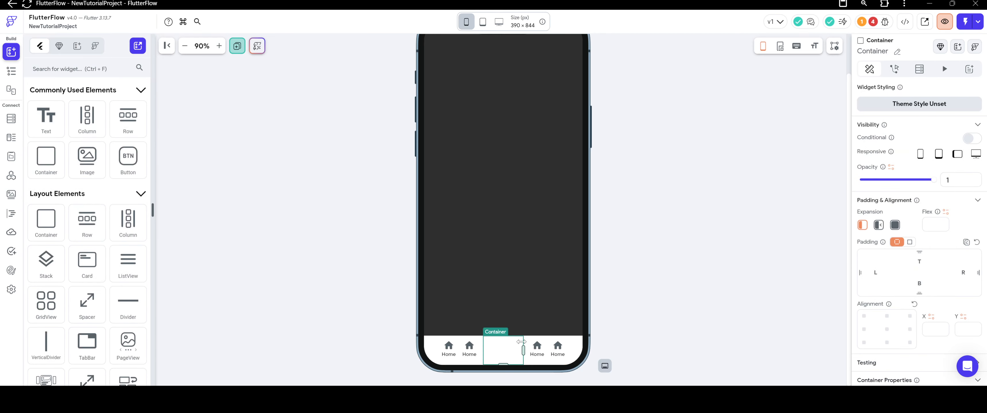
Set the middle Container's width and height to 40 px.
scroll(985, 240, "down", 5)
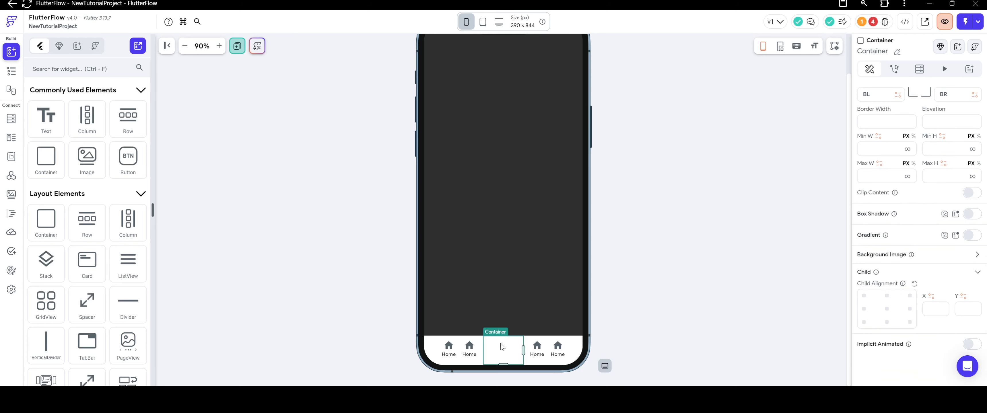
scroll(904, 217, "up", 5)
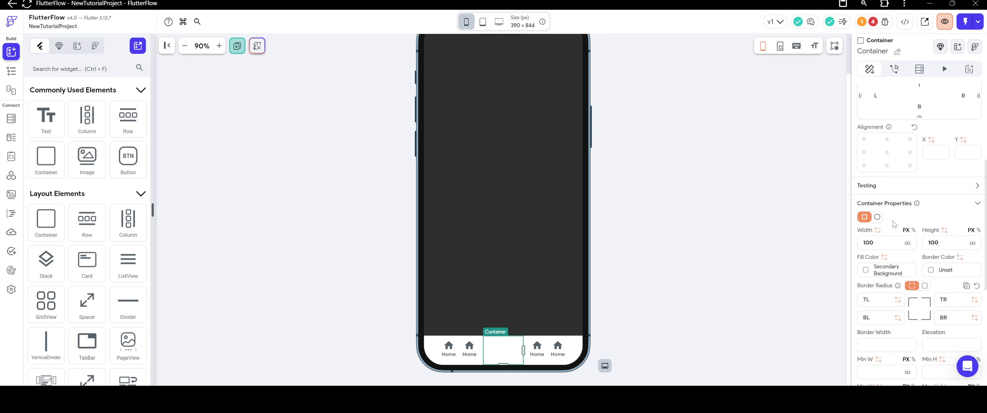
double_click(890, 244)
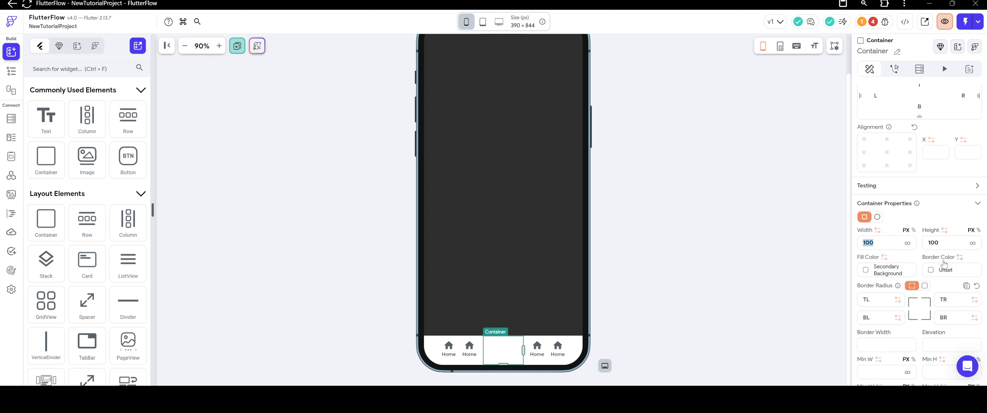
type("25")
key("BackSpace")
key("BackSpace")
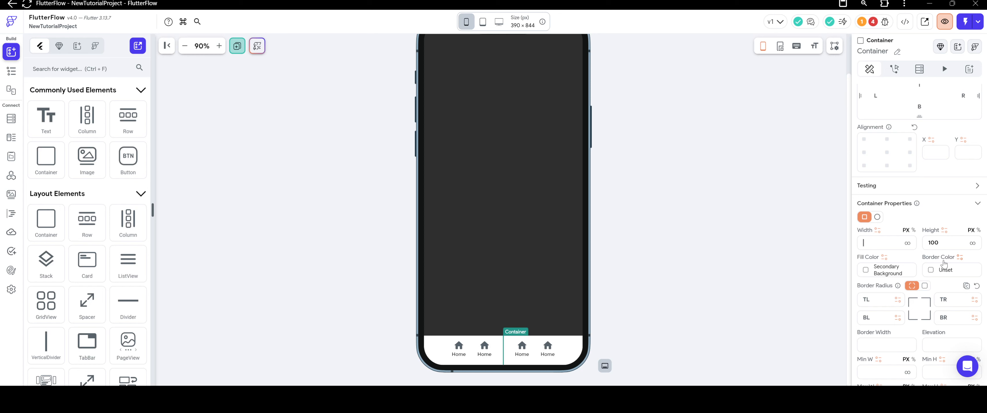
type("40")
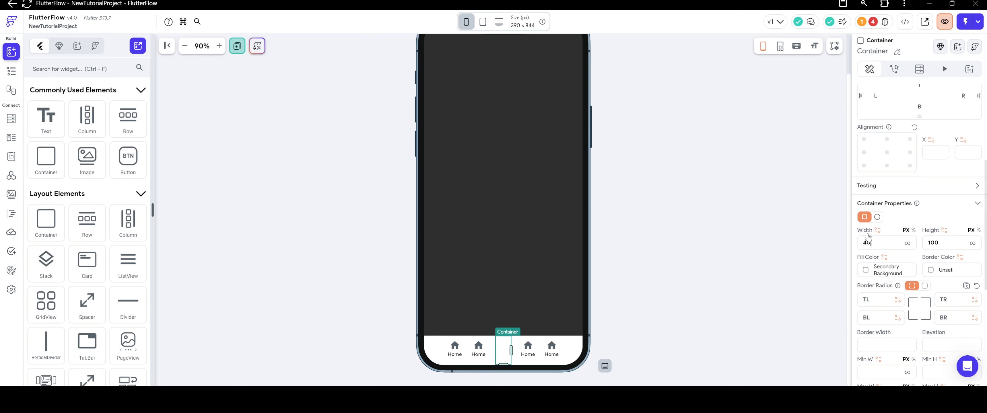
key("Tab")
type("40")
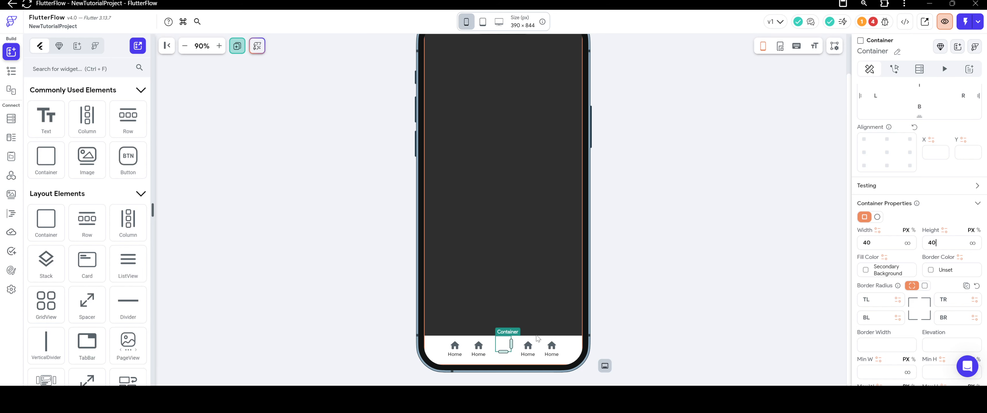
Resize the middle Container to about 52 by 37 px and set its top padding to 10, matching the neighbouring Column.
left_click_drag(511, 344, 503, 350)
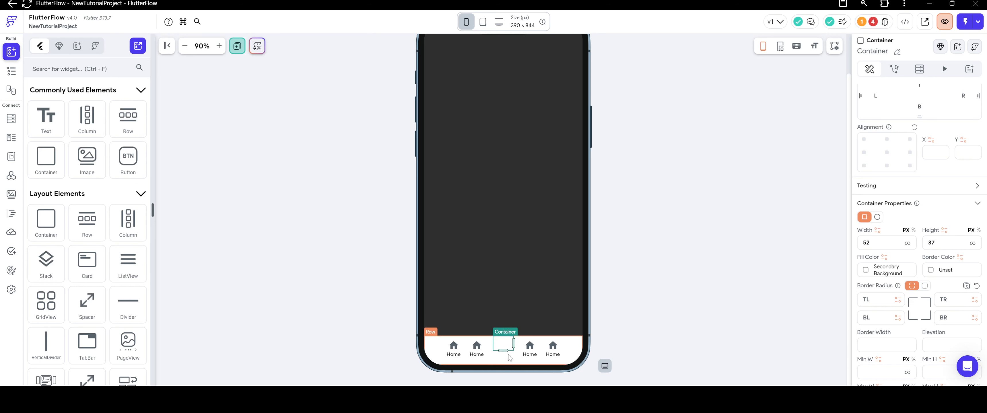
right_click(534, 354)
left_click(561, 321)
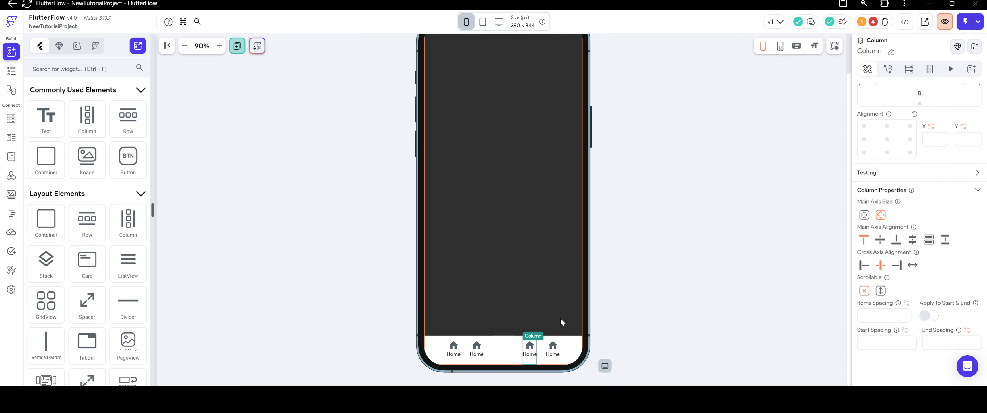
scroll(899, 195, "up", 4)
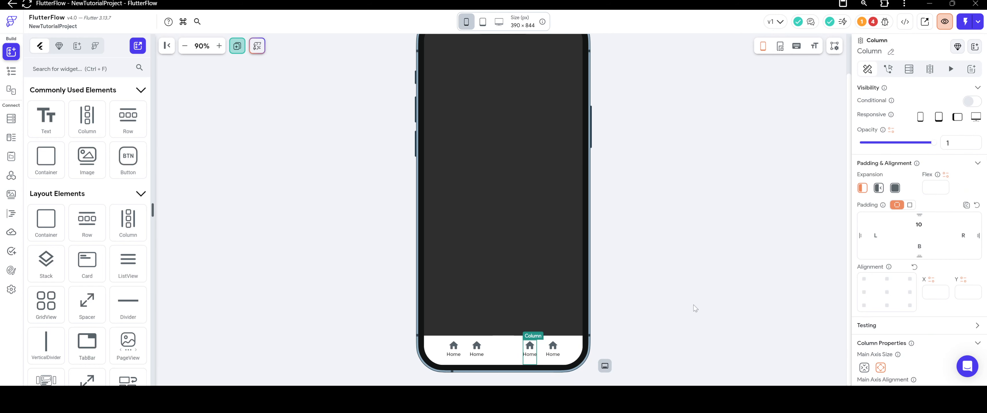
left_click(518, 352)
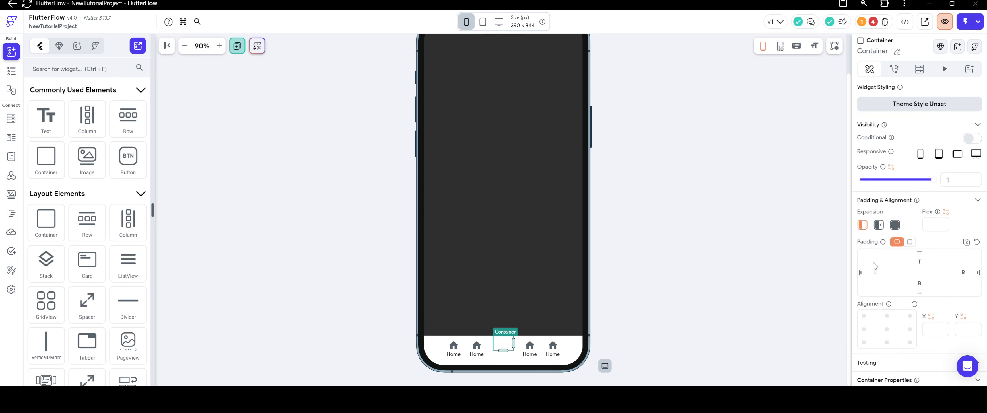
left_click(917, 263)
type("0")
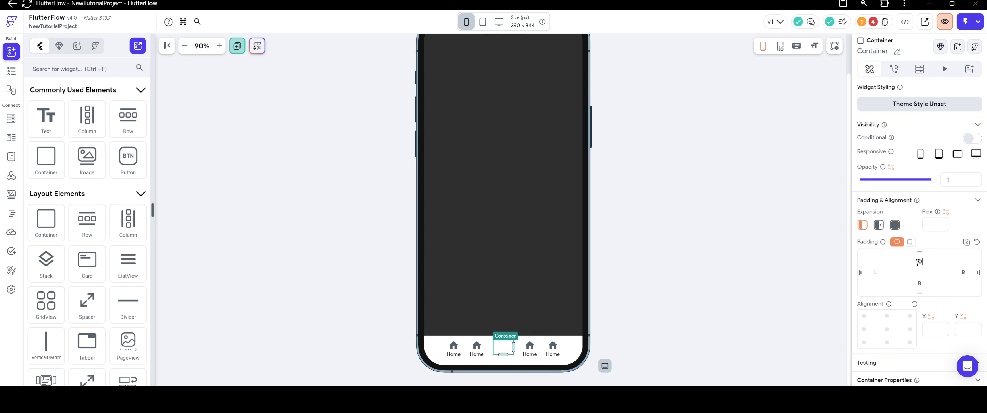
Give the middle Container a uniform border radius of 16 and an elevation of 2.
scroll(892, 243, "down", 6)
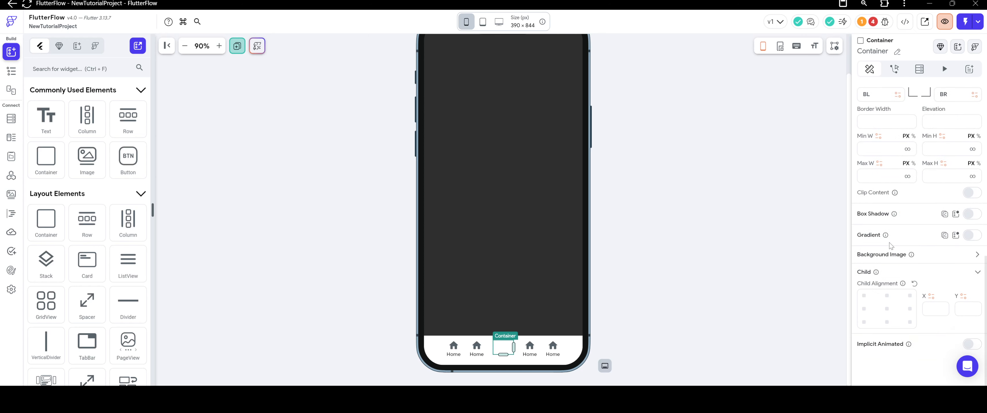
left_click(925, 222)
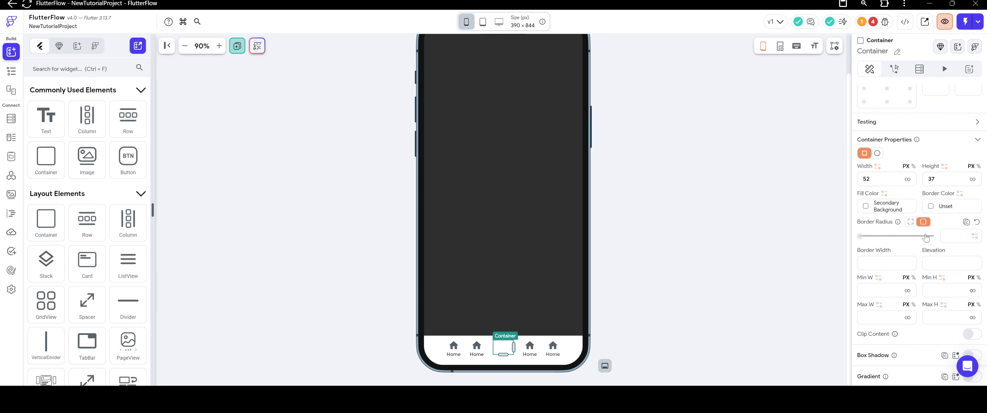
type("2")
key("BackSpace")
type("16")
left_click(866, 207)
left_click(783, 220)
scroll(913, 178, "down", 4)
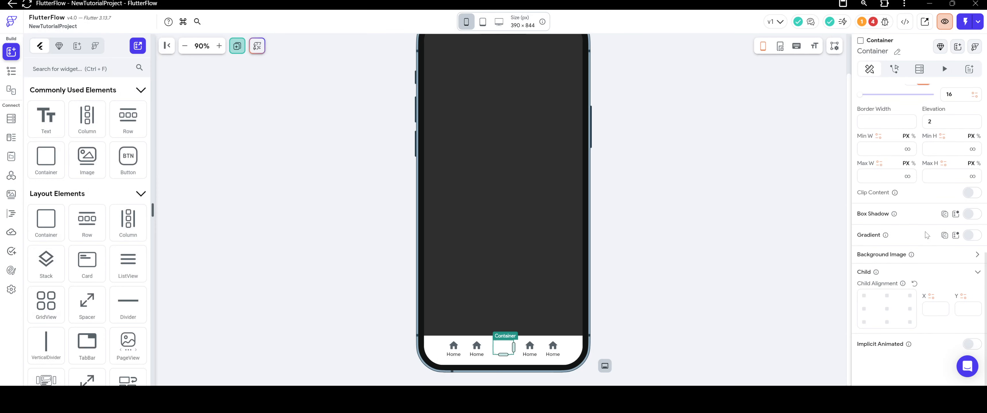
Enable a gradient on the middle Container with the Primary and Secondary colors at an angle of 0 degrees.
left_click(972, 238)
scroll(883, 257, "down", 1)
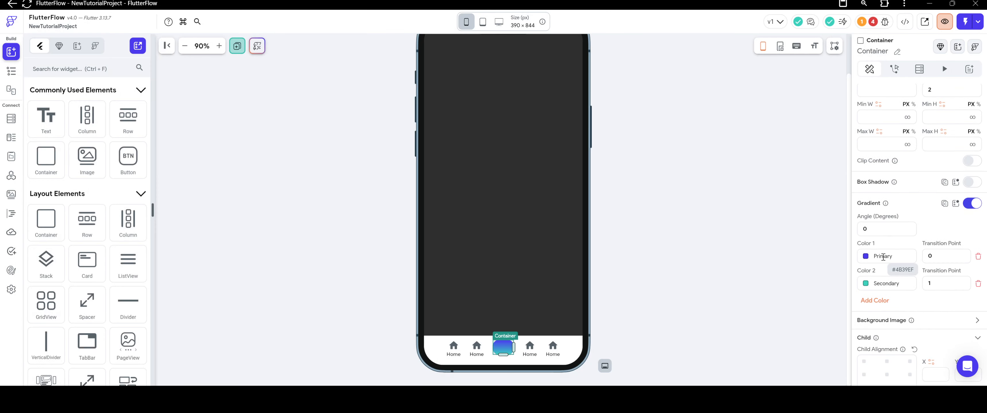
left_click(688, 284)
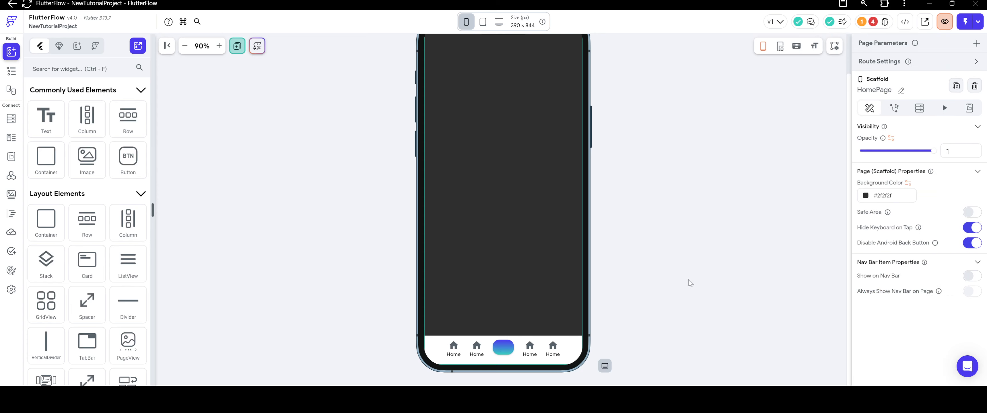
Reduce the gradient Container's border radius to 12.
left_click(505, 347)
scroll(926, 227, "down", 14)
scroll(925, 230, "up", 8)
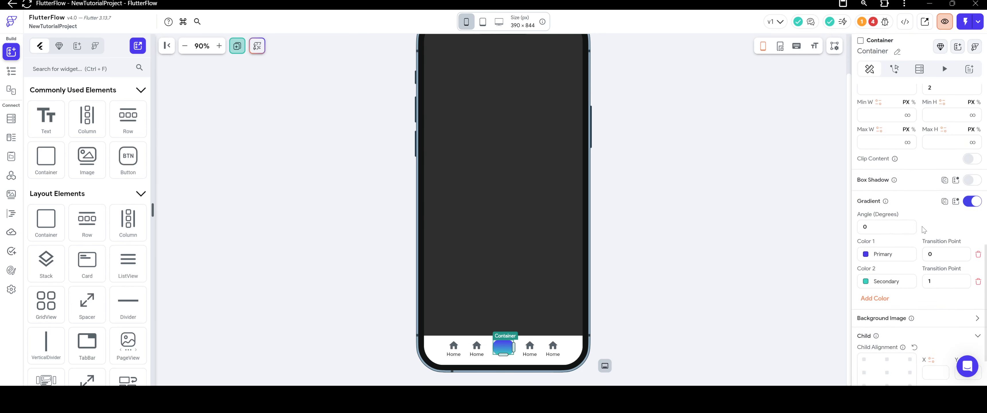
scroll(925, 232, "down", 1)
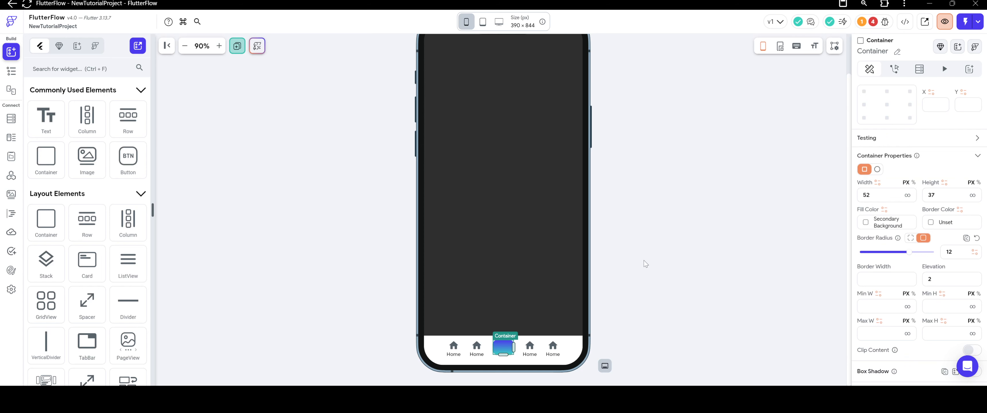
left_click(712, 273)
Slightly reduce the gradient Container's height from its lower edge.
left_click(503, 351)
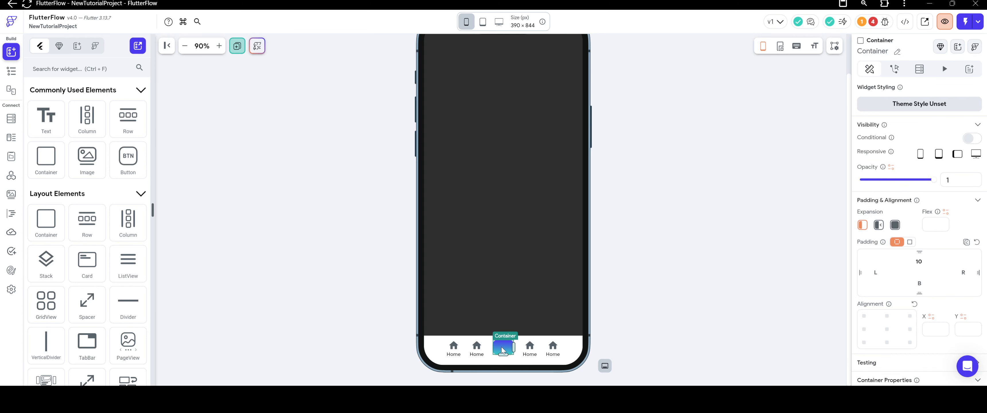
left_click_drag(502, 354, 503, 353)
left_click(630, 274)
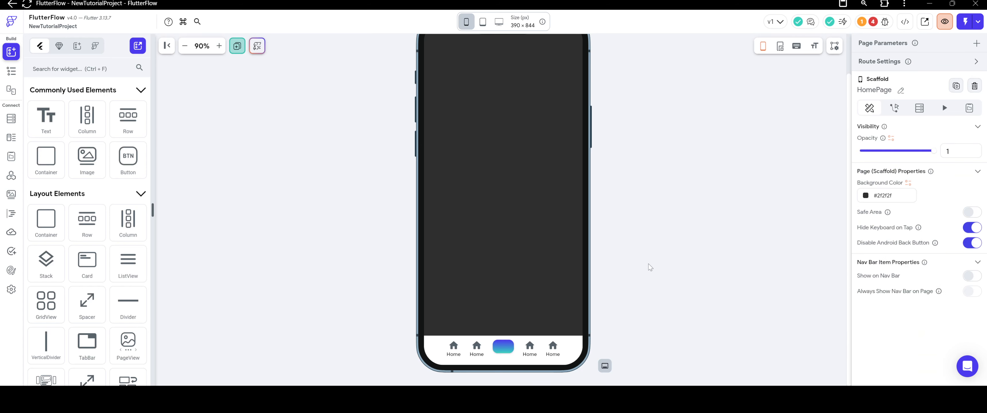
Change the first gradient color of the central Container to the darker blue #2210b9.
left_click(503, 347)
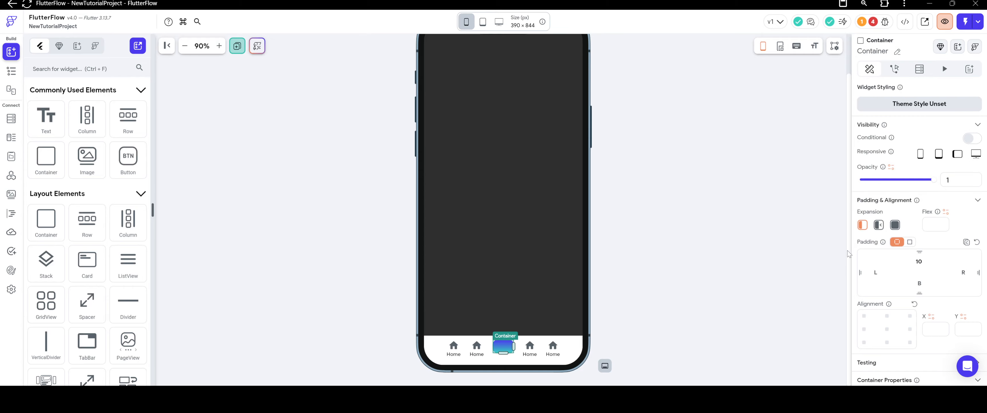
scroll(896, 223, "down", 5)
left_click(866, 191)
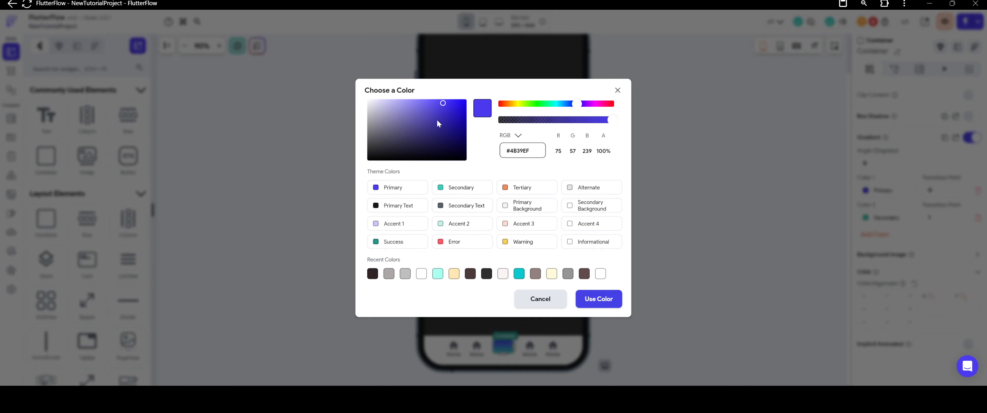
left_click_drag(437, 119, 456, 116)
left_click(599, 298)
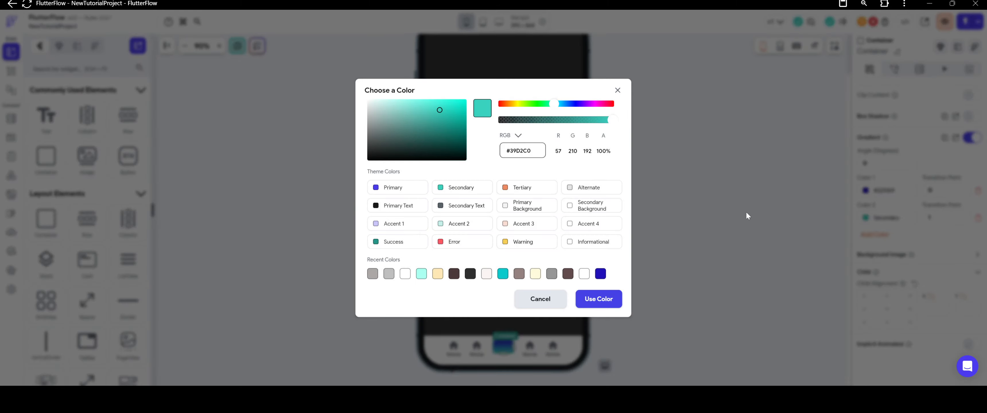
left_click(747, 212)
Set the gradient's second color transition point to 0.8 and its angle to 45 degrees.
left_click(938, 213)
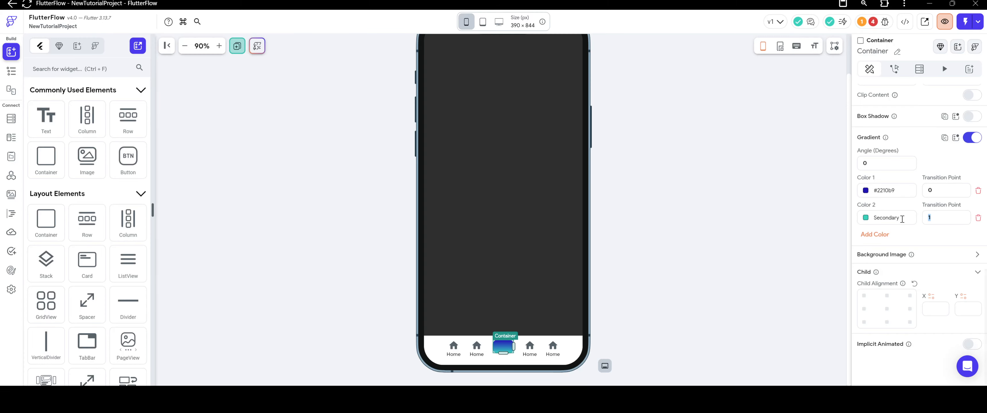
key("BackSpace")
type(".8")
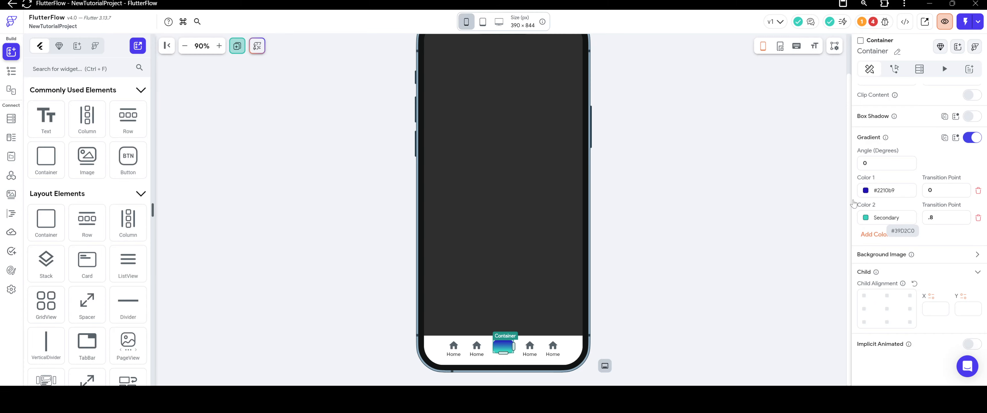
left_click(858, 161)
type("45")
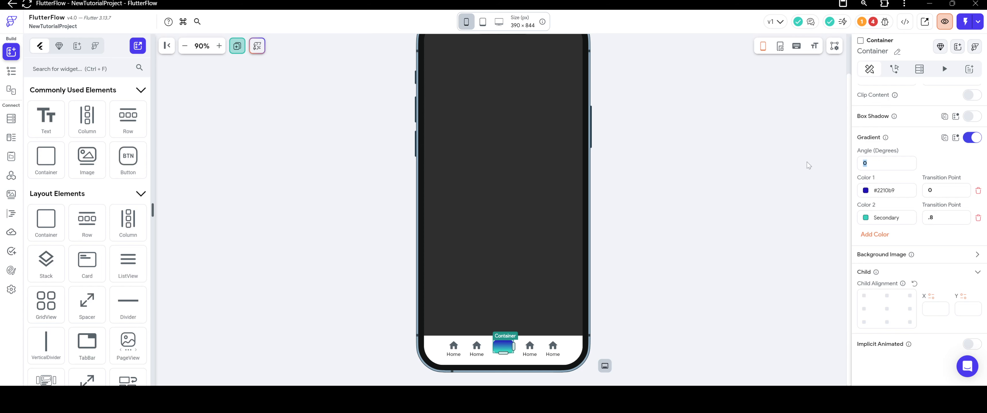
left_click(740, 212)
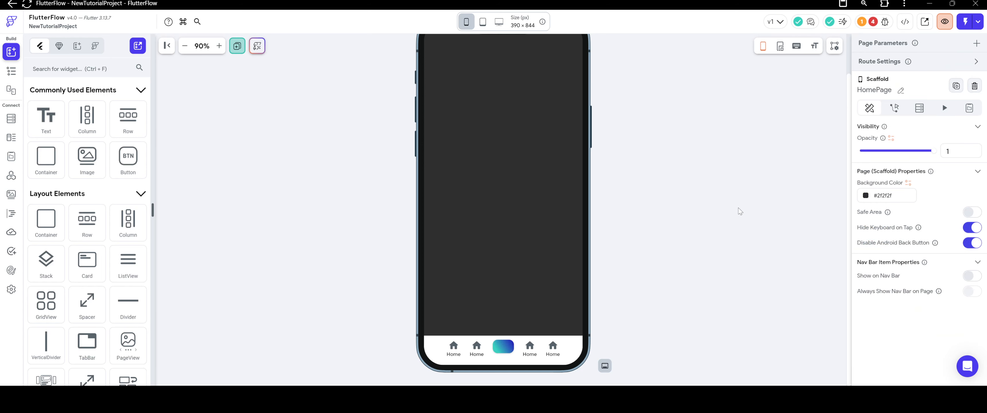
Duplicate the central gradient Container and nest the copy inside the original.
left_click(503, 346)
scroll(933, 241, "down", 3)
scroll(933, 241, "down", 6)
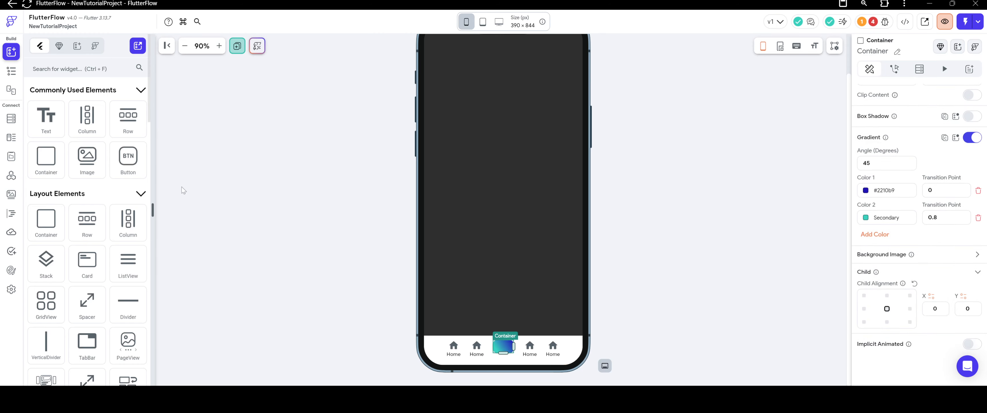
right_click(506, 350)
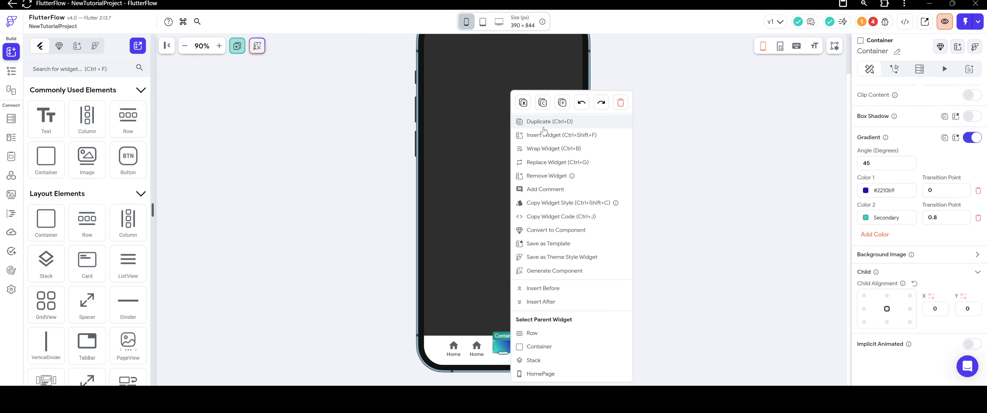
left_click(544, 123)
left_click(614, 297)
left_click(524, 347)
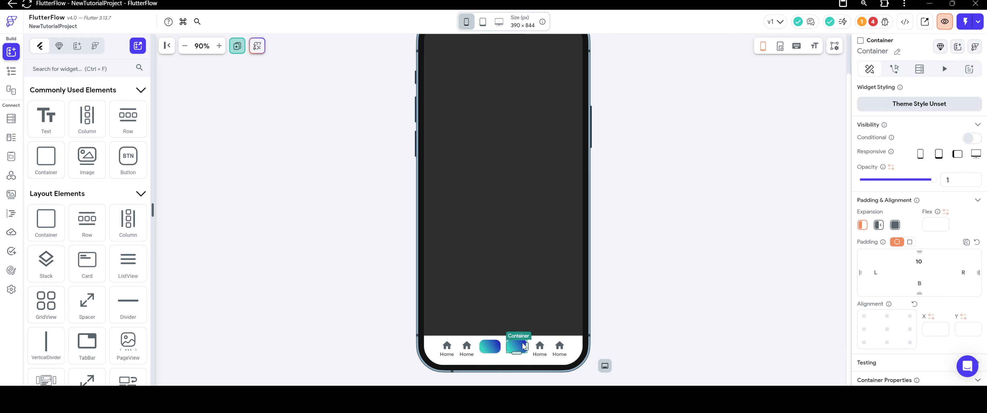
left_click_drag(524, 347, 491, 347)
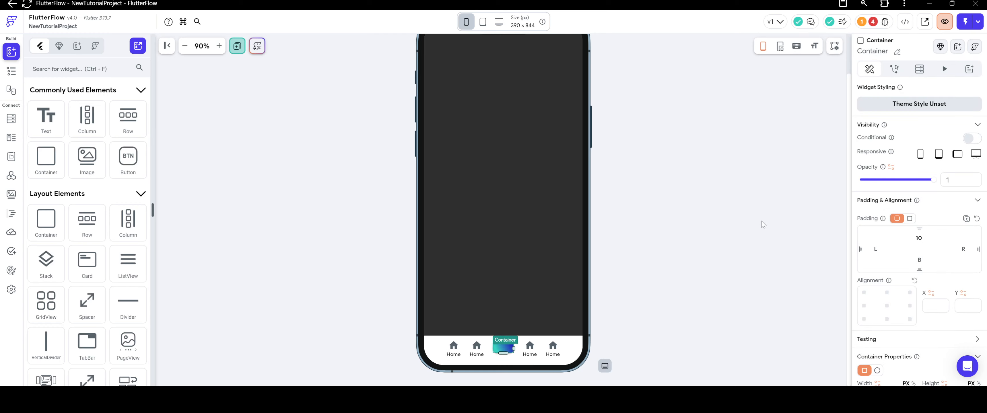
Turn off the gradient on the nested inner Container.
scroll(903, 216, "down", 5)
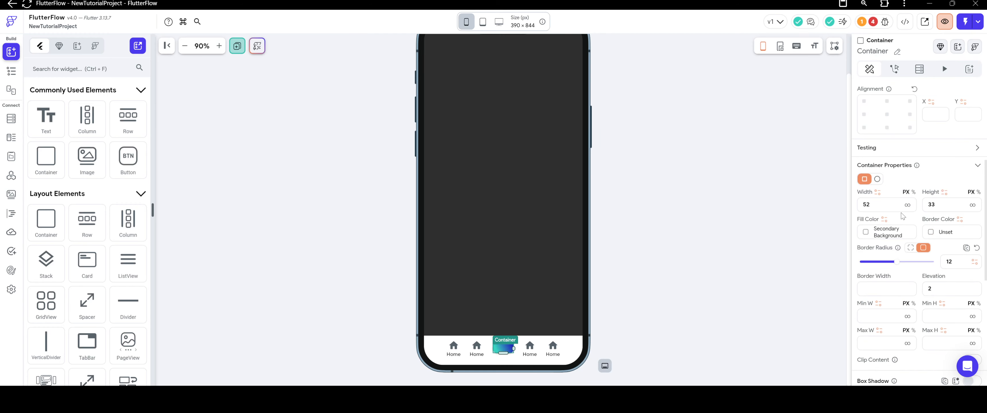
scroll(903, 216, "down", 7)
left_click(971, 137)
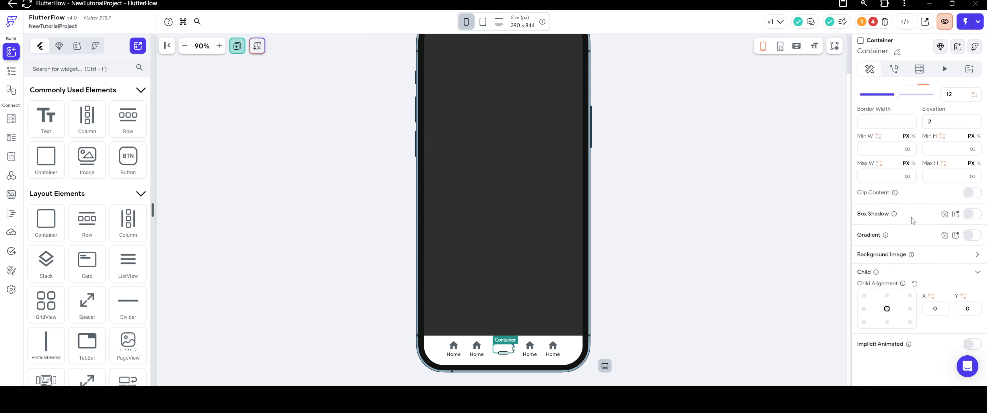
Try a uniform padding of 4 on the inner Container.
scroll(913, 220, "up", 10)
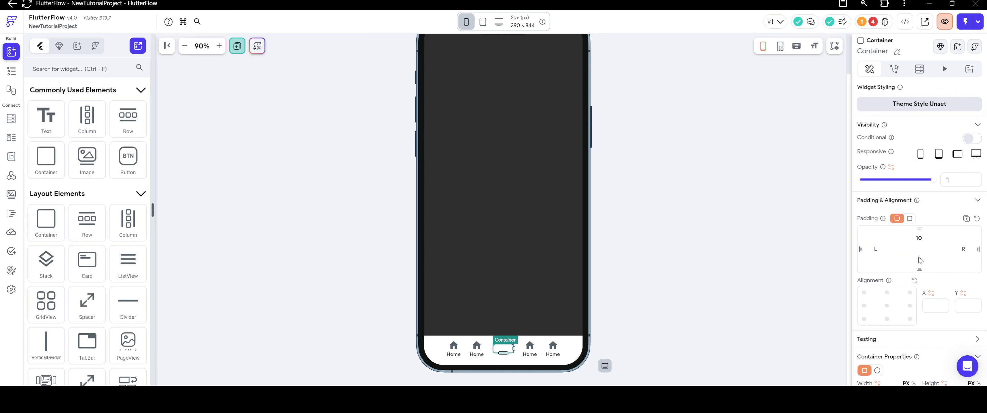
left_click(909, 219)
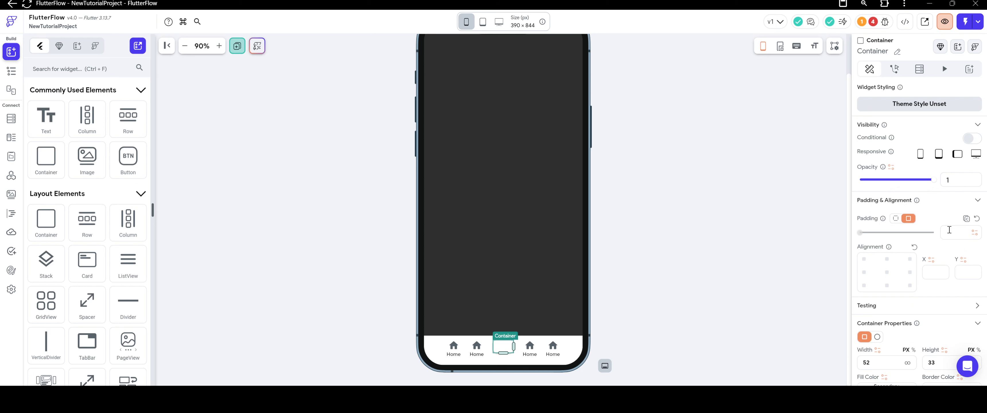
type("4")
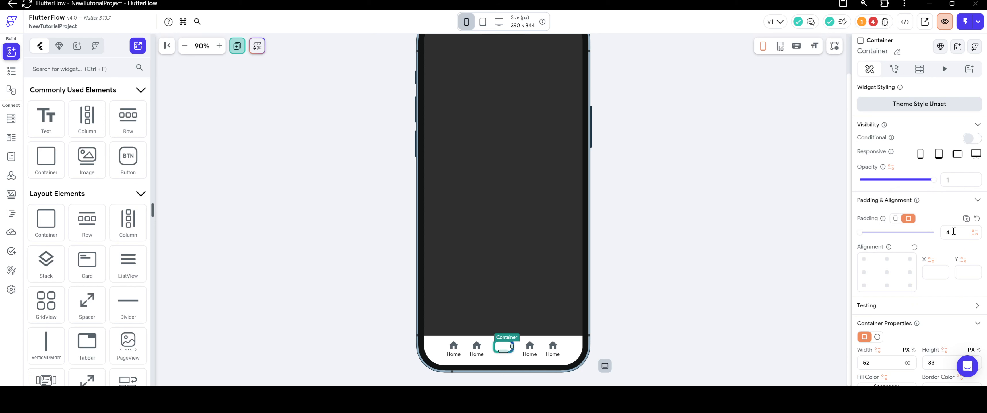
left_click(776, 256)
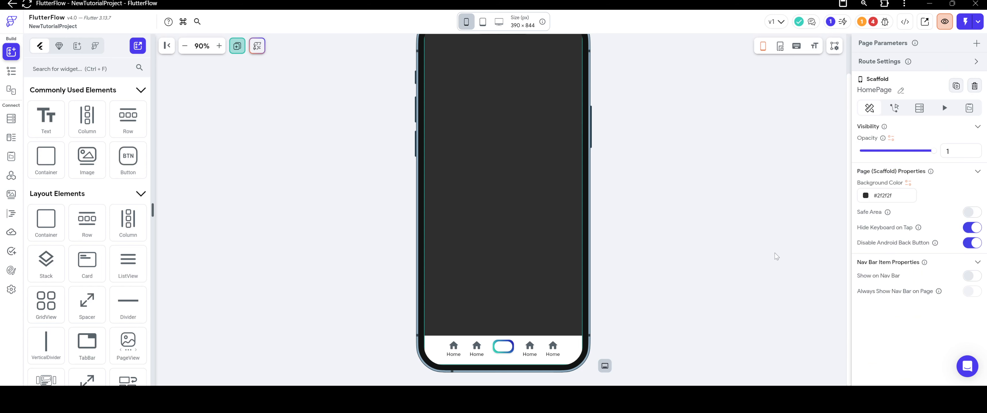
Give the inner Container individual paddings of 4 at the top and bottom and 6 on the left and right.
left_click(506, 347)
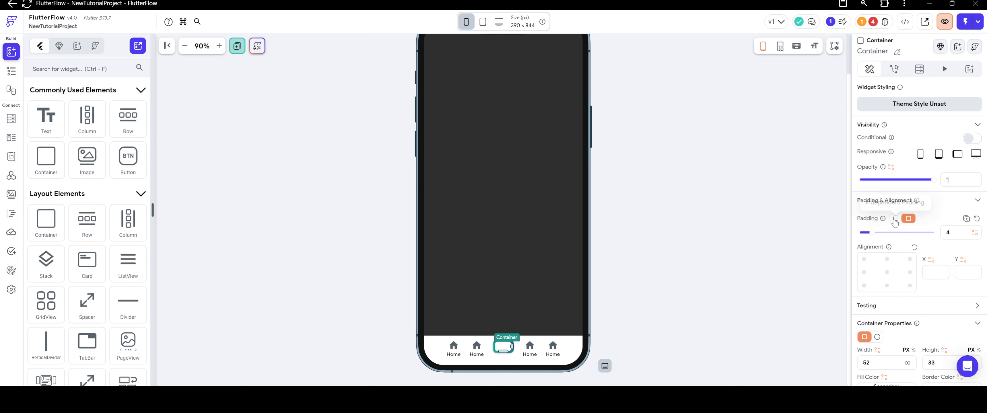
left_click(896, 219)
left_click(915, 235)
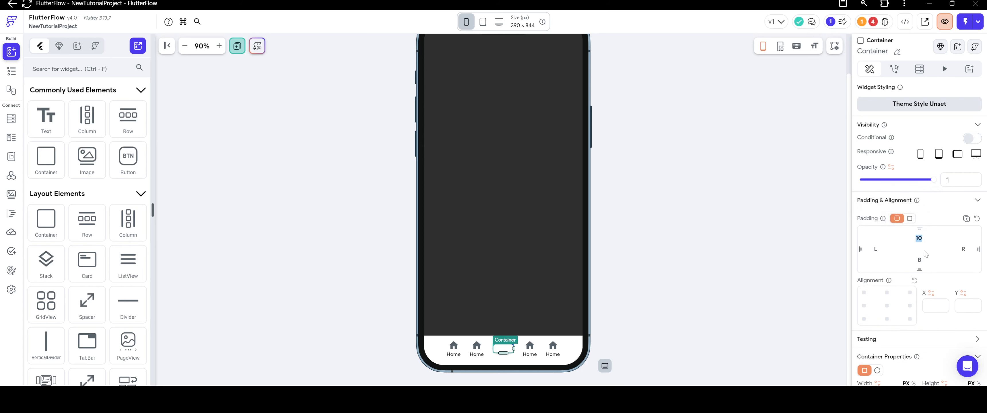
type("4")
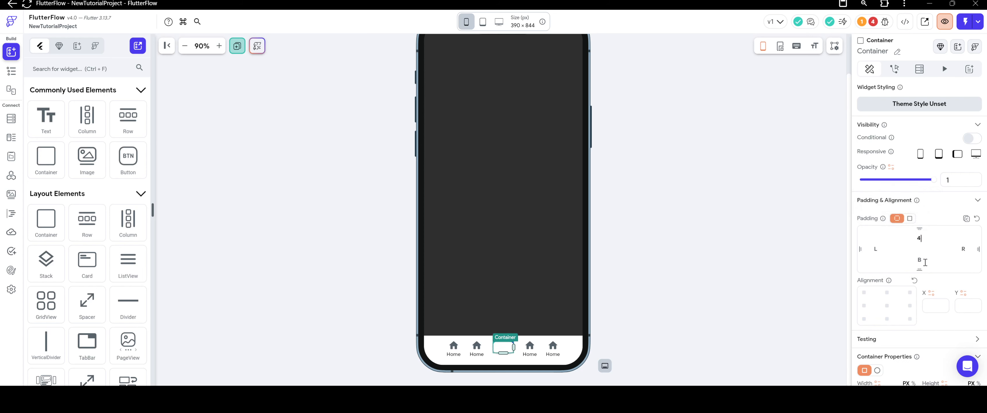
left_click(925, 262)
type("4")
left_click(879, 251)
type("6")
left_click(965, 251)
type("6")
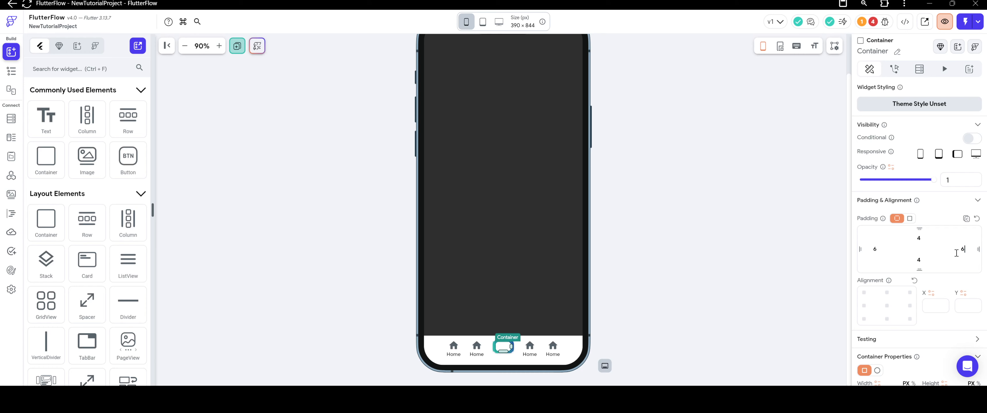
left_click(787, 189)
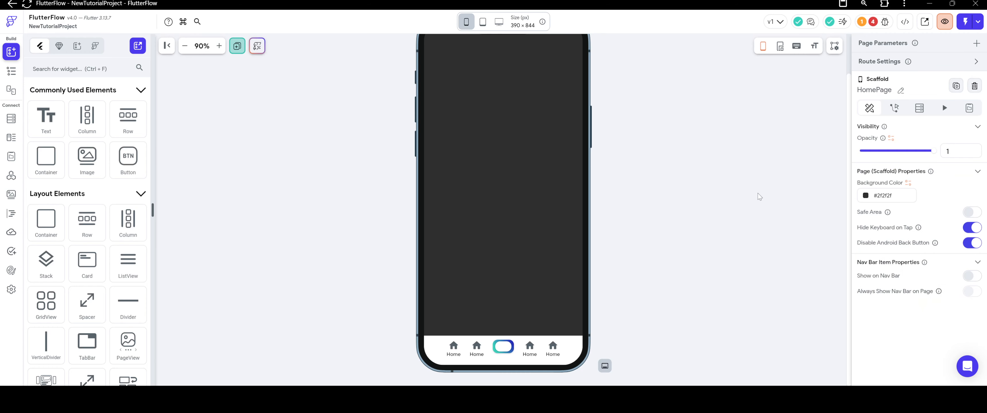
Reduce the inner Container's border radius to 6.
left_click(503, 347)
scroll(896, 251, "down", 5)
scroll(896, 251, "up", 4)
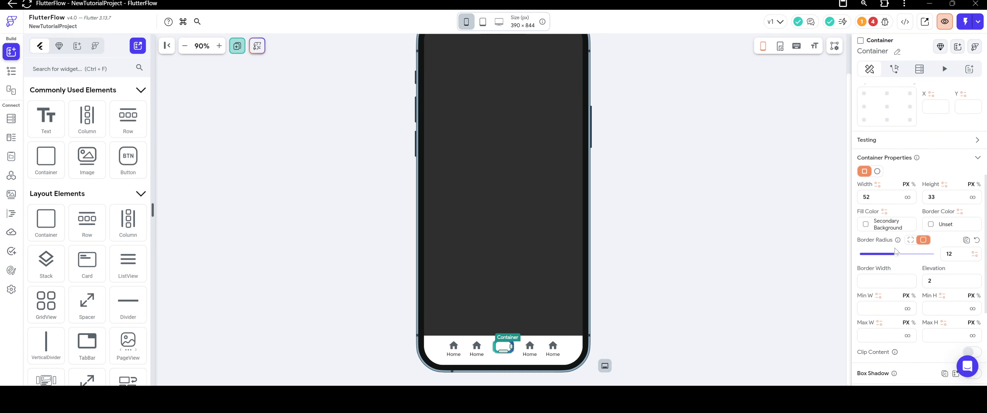
double_click(947, 254)
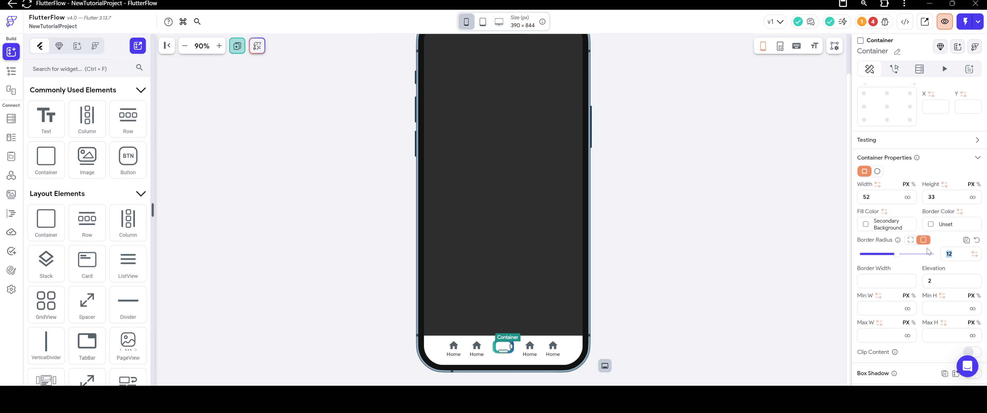
left_click(691, 249)
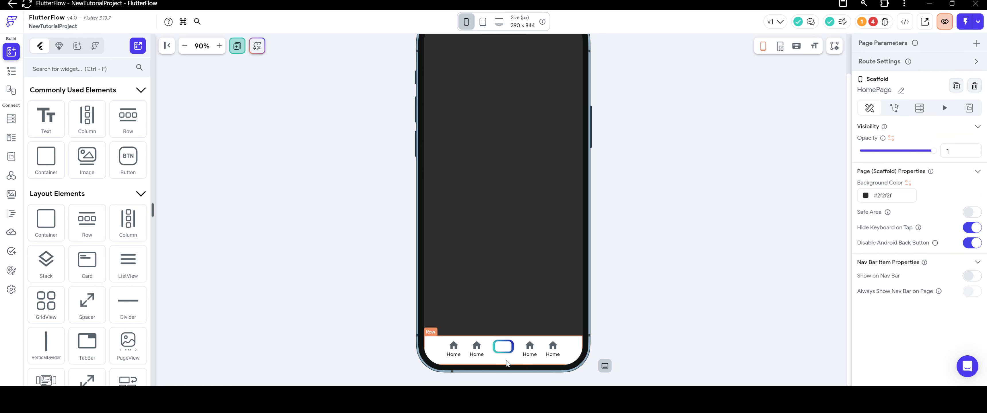
left_click(504, 347)
scroll(901, 279, "down", 4)
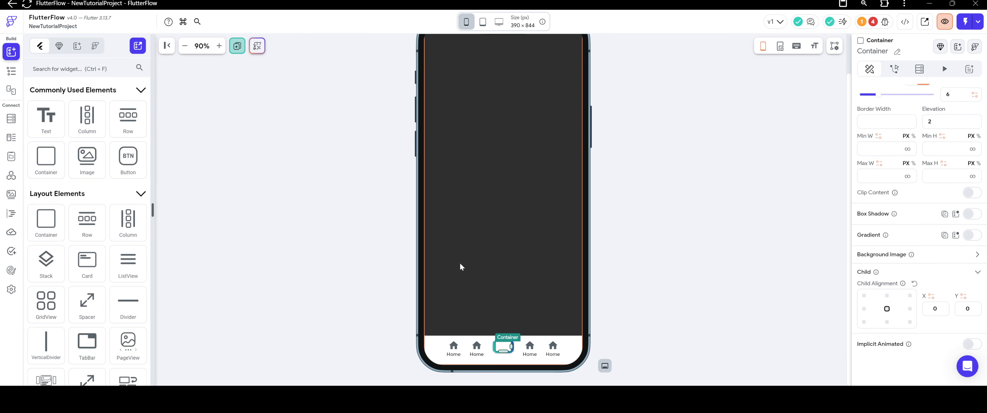
Insert an Icon widget inside the inner Container and set its icon size to 18.
scroll(118, 226, "down", 10)
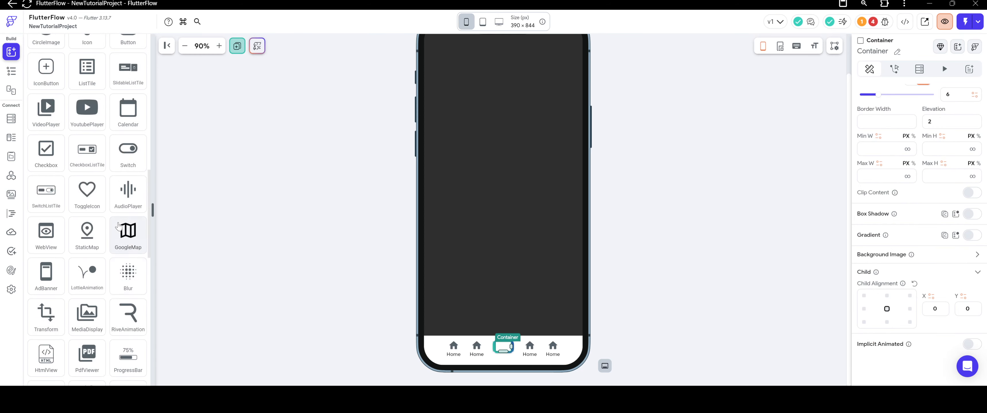
scroll(119, 226, "up", 4)
left_click_drag(87, 188, 494, 348)
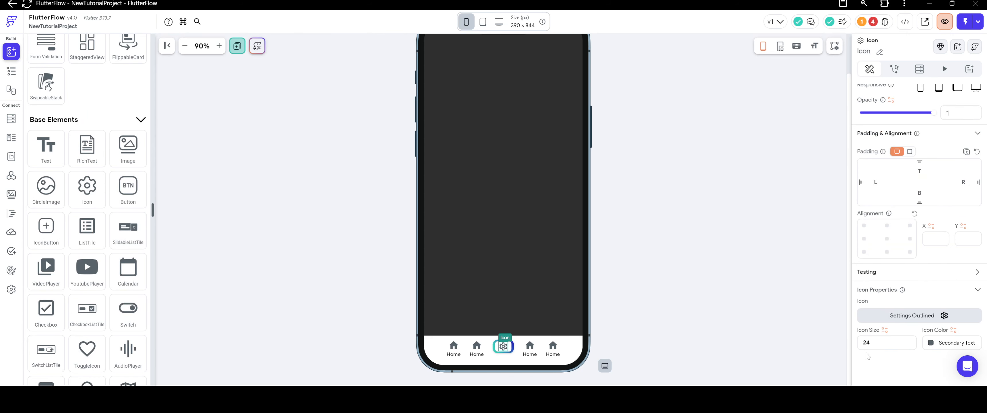
key("BackSpace")
key("BackSpace")
type("18")
Search the icon library for "add" and replace the settings icon with the Material Add icon.
left_click(928, 320)
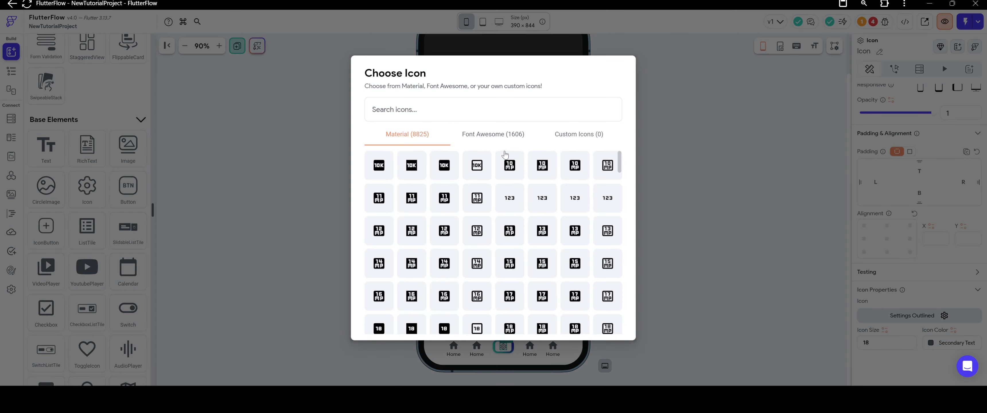
type("add")
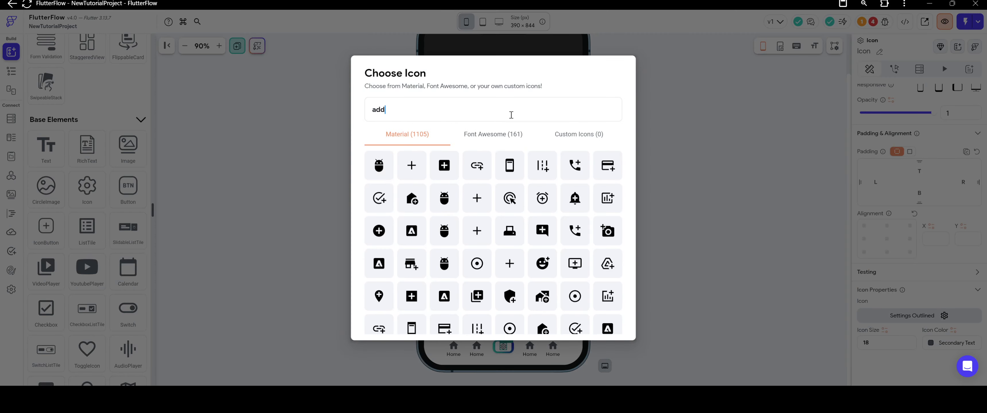
left_click(379, 165)
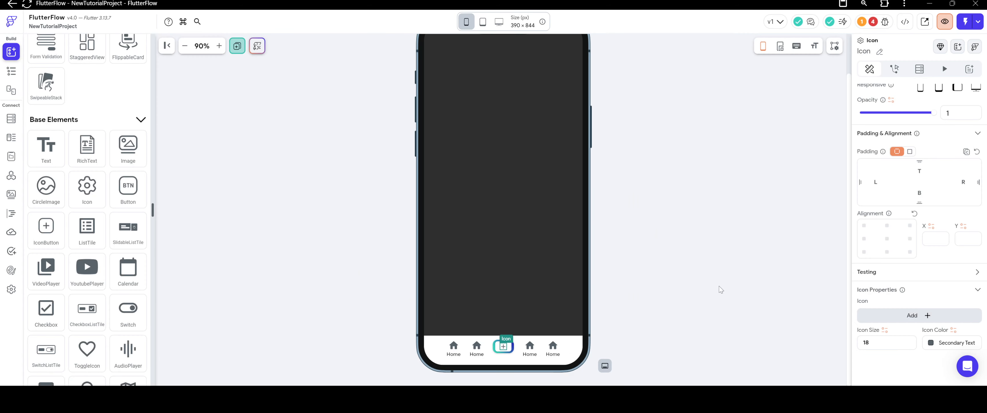
left_click(752, 315)
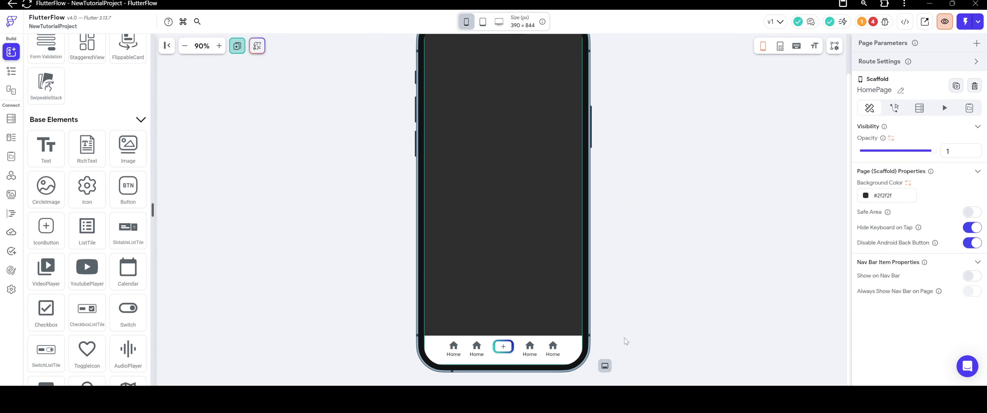
Increase the plus icon's size to 22.
left_click(505, 347)
scroll(924, 339, "down", 3)
left_click_drag(890, 345, 822, 343)
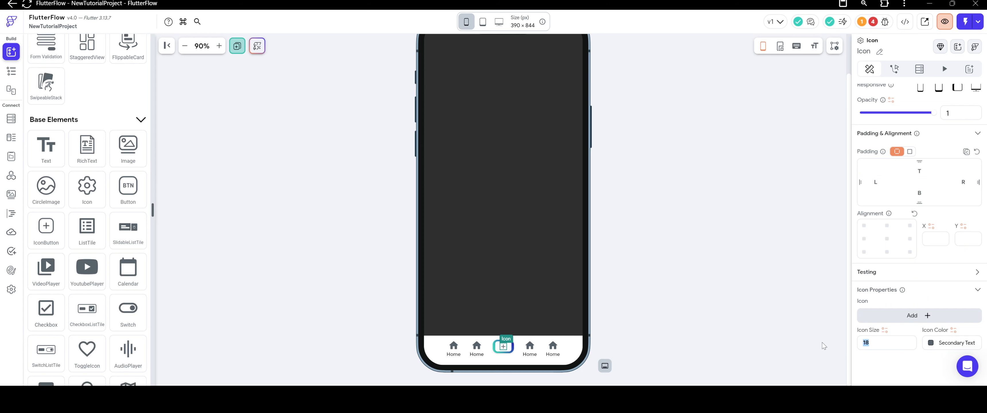
type("22")
left_click(710, 242)
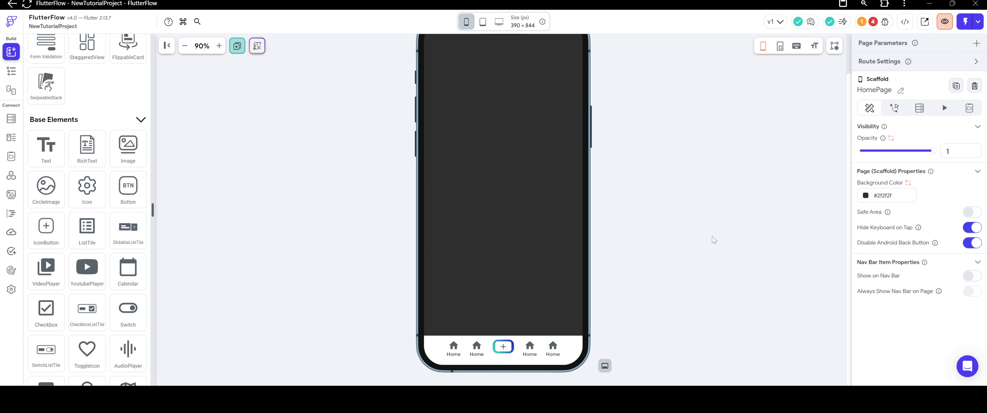
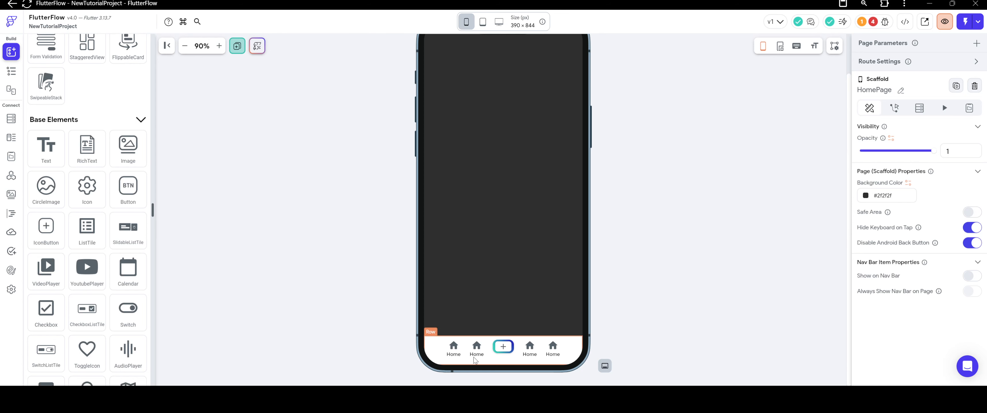
Set the items spacing of the bottom navigation Row to 20.
left_click(571, 349)
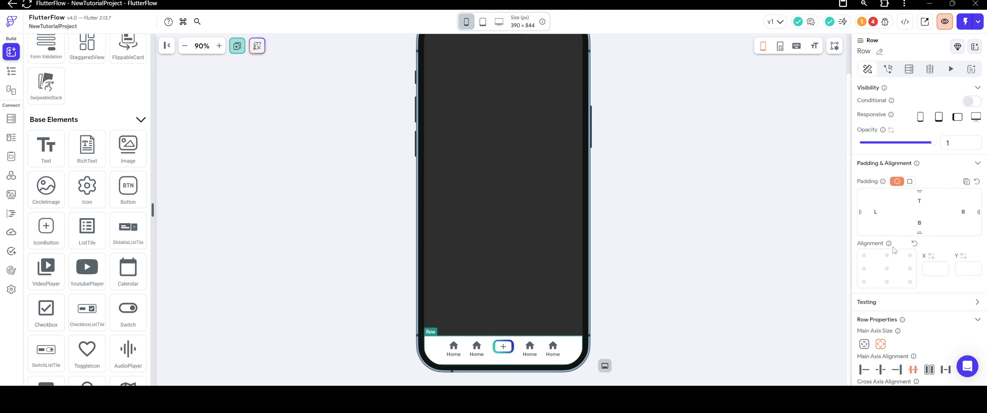
scroll(893, 250, "down", 3)
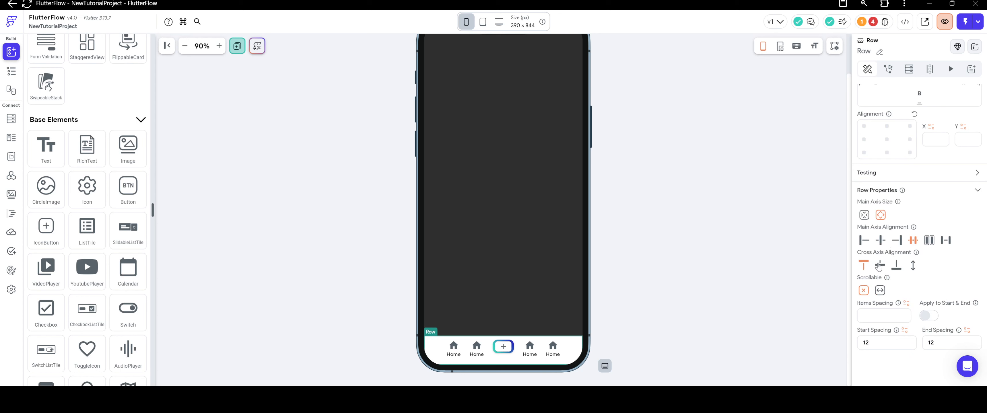
left_click(878, 315)
type("20")
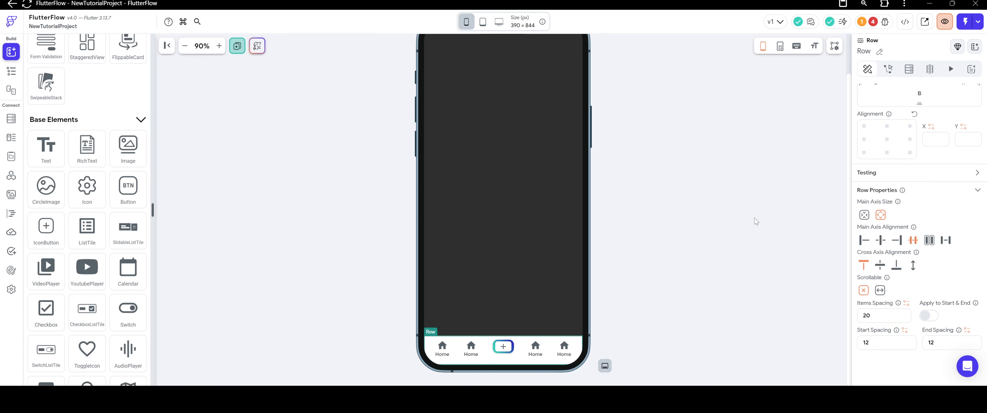
left_click(673, 196)
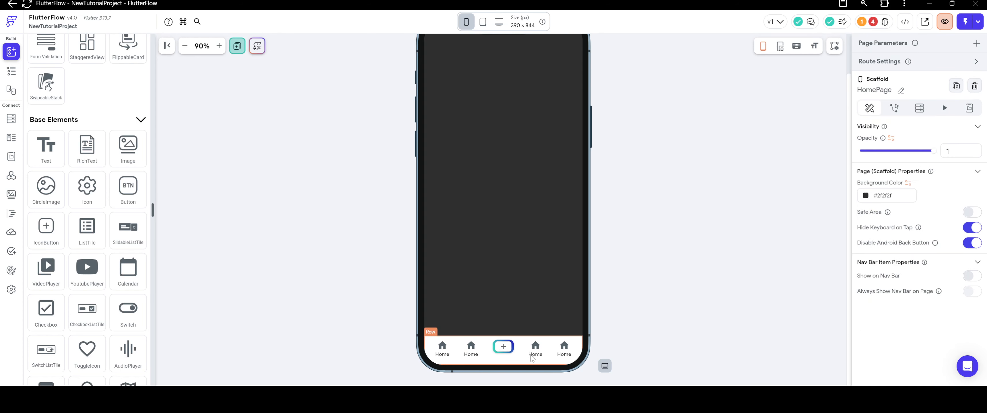
Search the icon library for "user" and replace the fifth navigation item's home icon with the Person Rounded icon.
left_click(564, 346)
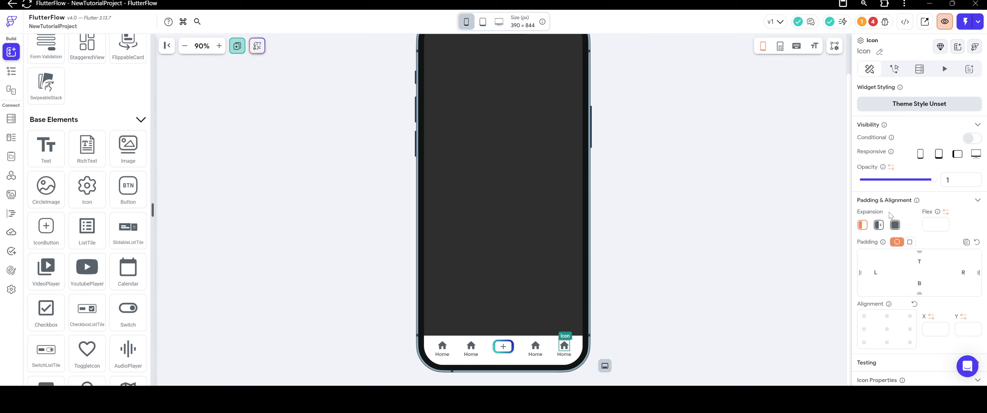
scroll(896, 309, "down", 2)
left_click(910, 320)
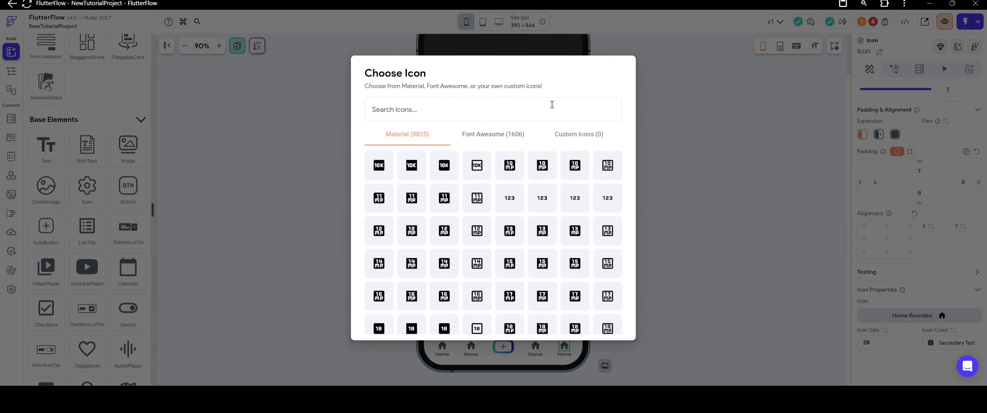
type("p")
key("BackSpace")
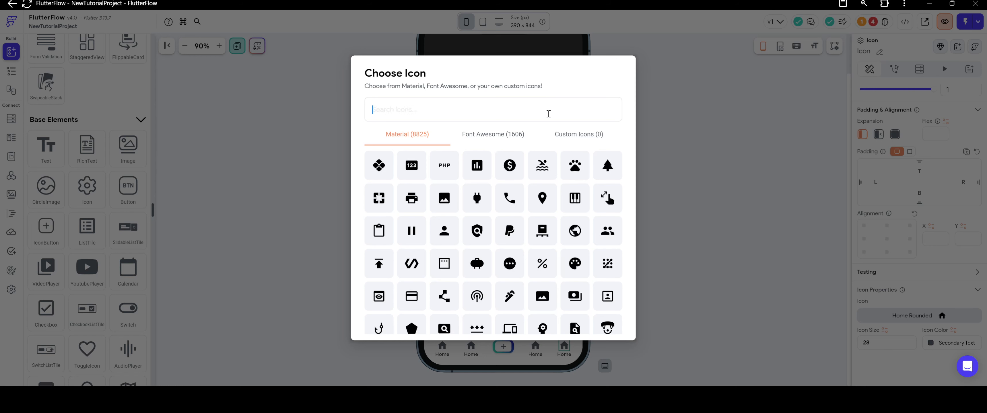
type("user")
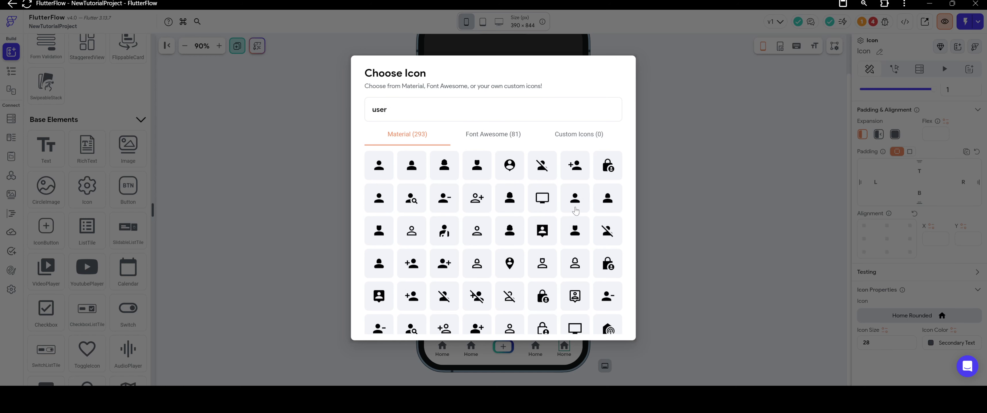
left_click(575, 199)
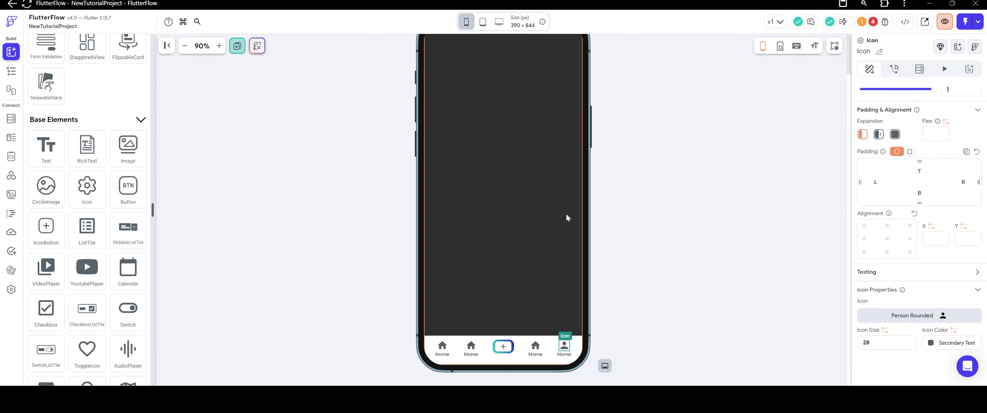
Search the icon library for "group" and change the fourth navigation item's home icon to Groups 3 Rounded.
left_click(533, 349)
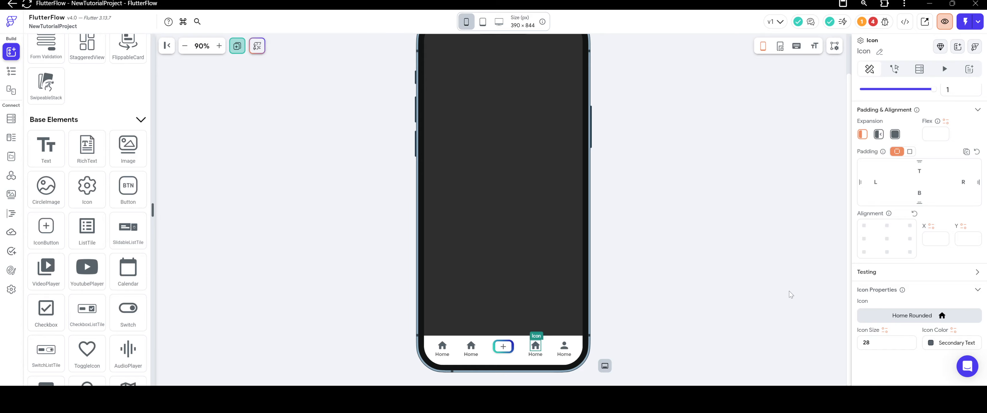
left_click(912, 316)
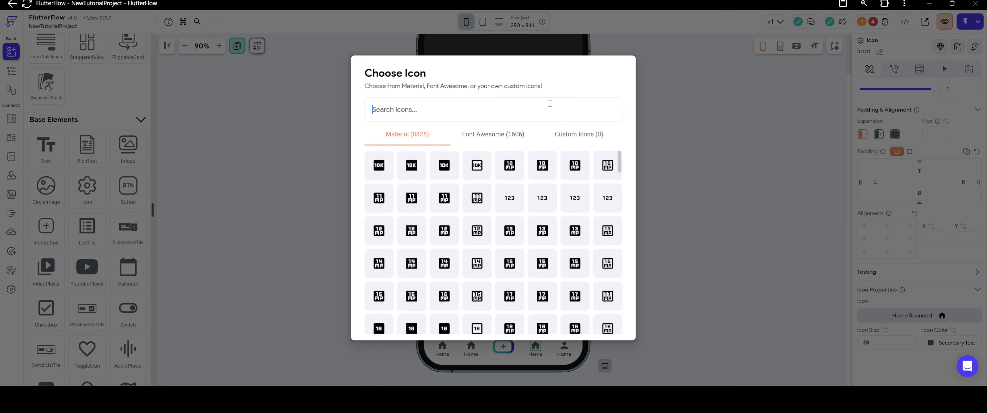
left_click(500, 137)
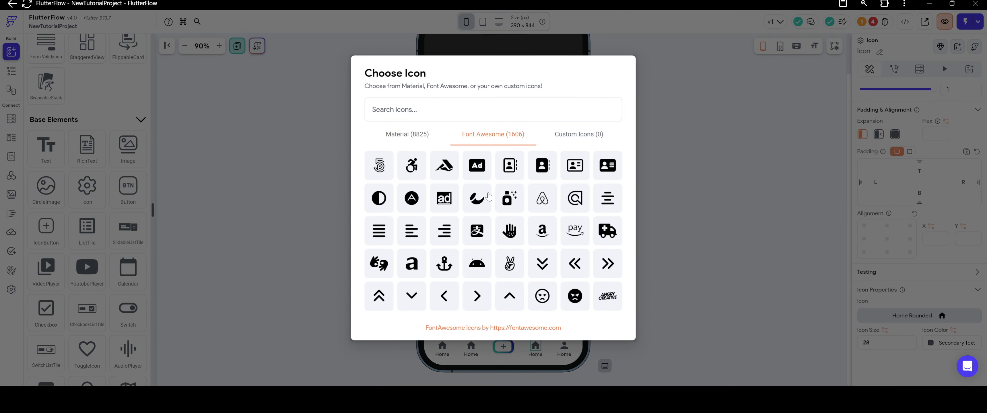
scroll(489, 197, "down", 3)
scroll(483, 196, "up", 3)
left_click(415, 135)
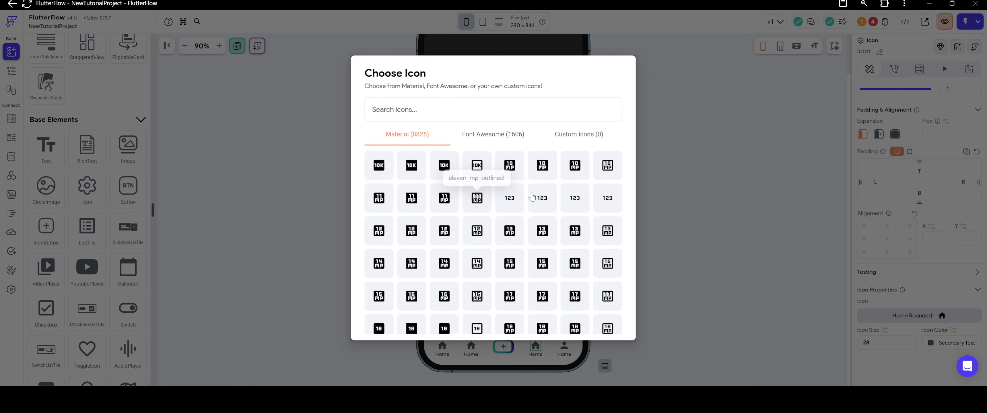
type("peopl")
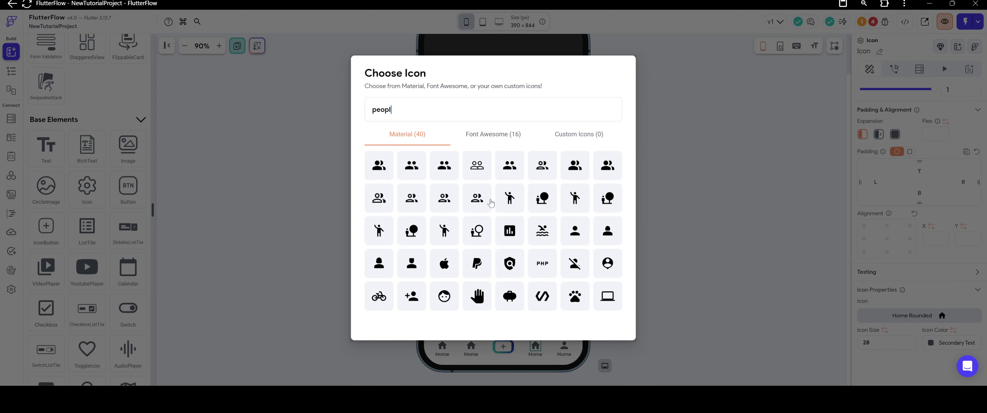
double_click(421, 110)
type("group")
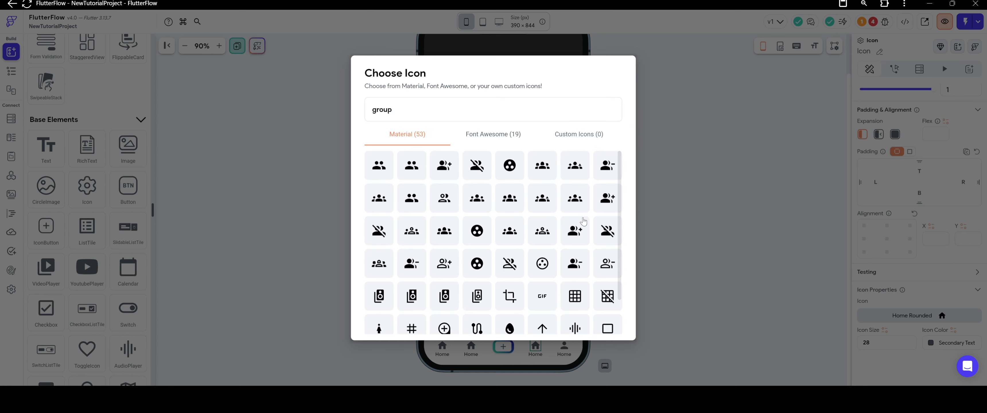
left_click(510, 232)
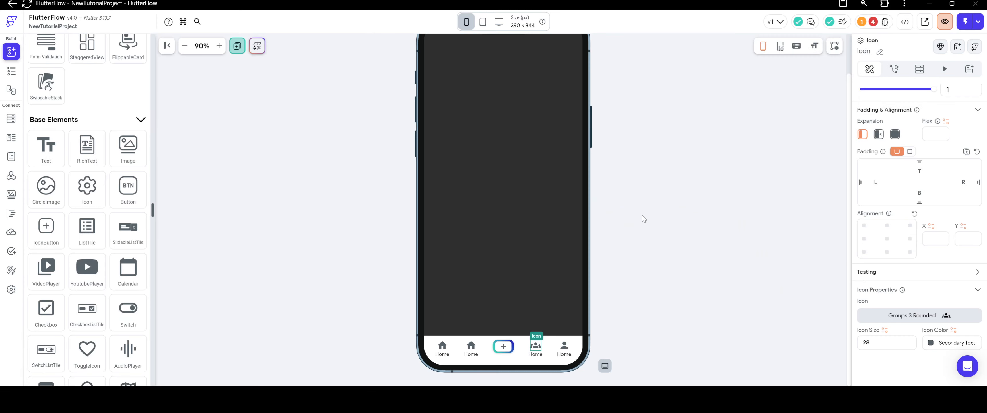
left_click(644, 219)
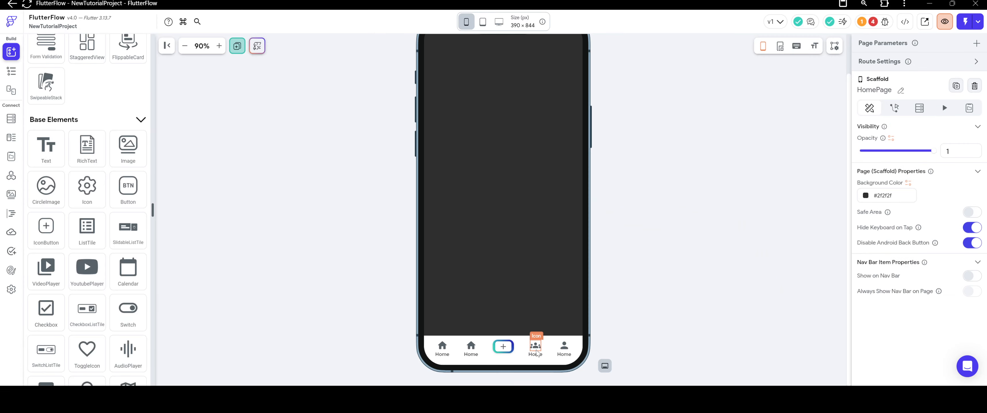
Search the icon library for "peop" and change the fourth navigation item's icon to the Material People icon.
left_click(537, 347)
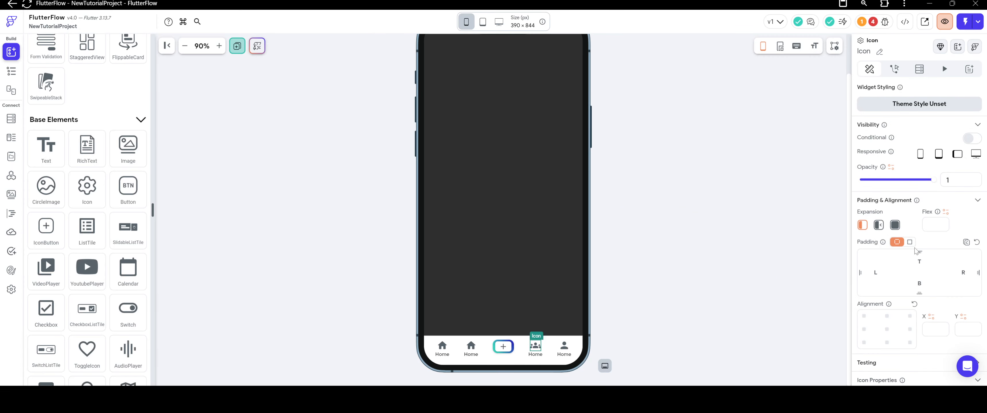
scroll(917, 252, "down", 2)
left_click(891, 320)
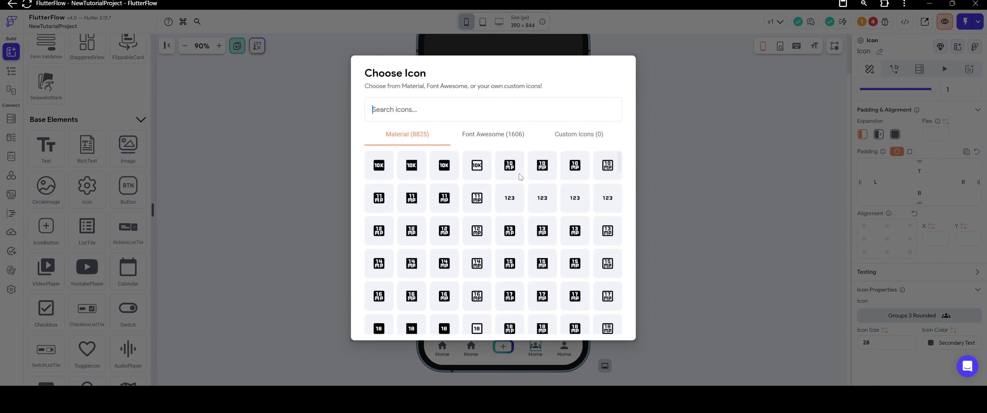
left_click(520, 108)
type("peop")
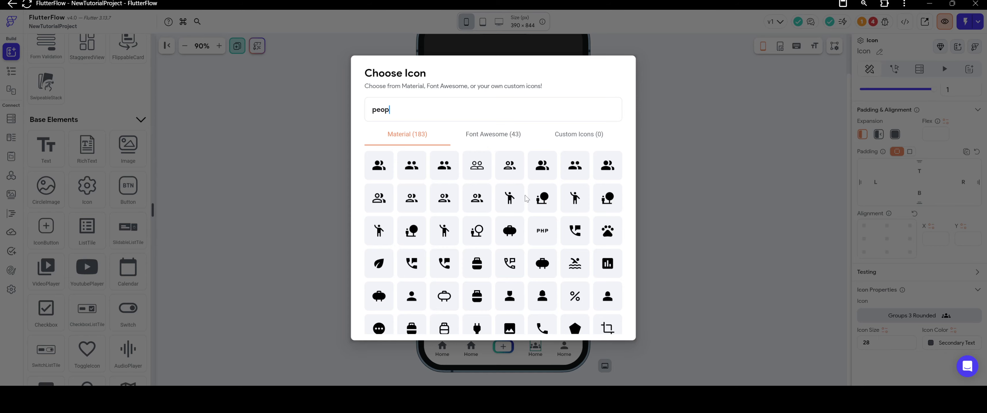
left_click(574, 165)
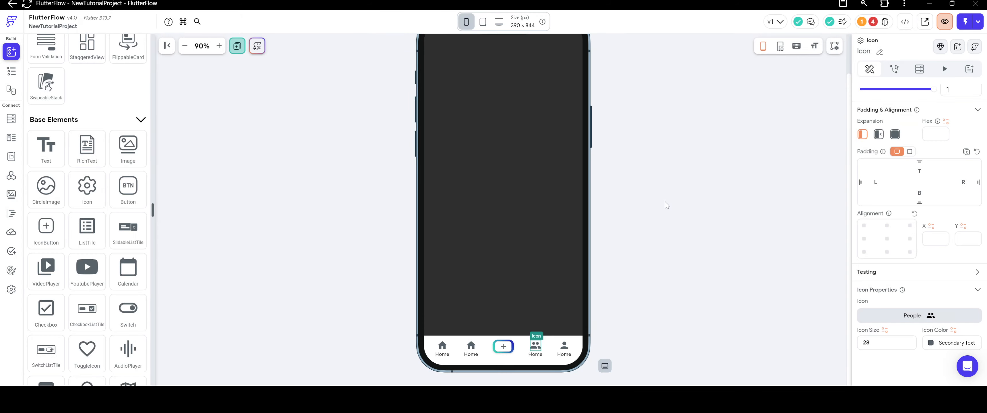
left_click(700, 208)
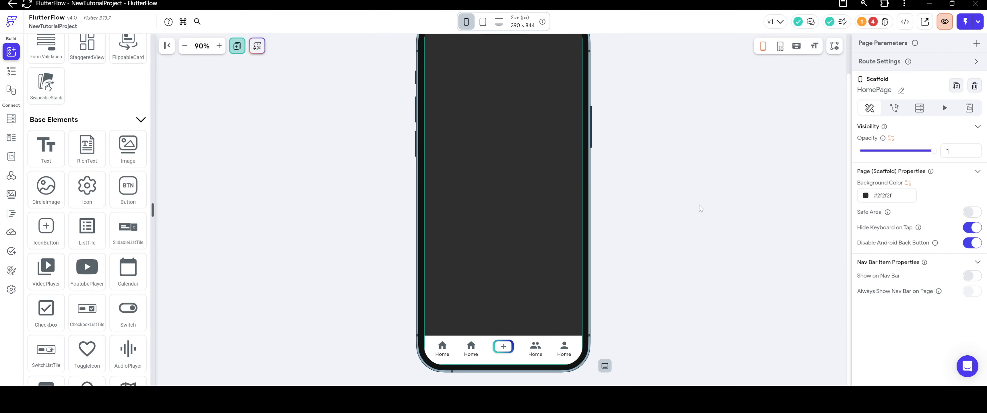
Search the icon library for "forum" and replace the second navigation item's home icon with a filled Material forum icon.
left_click(471, 346)
left_click(918, 316)
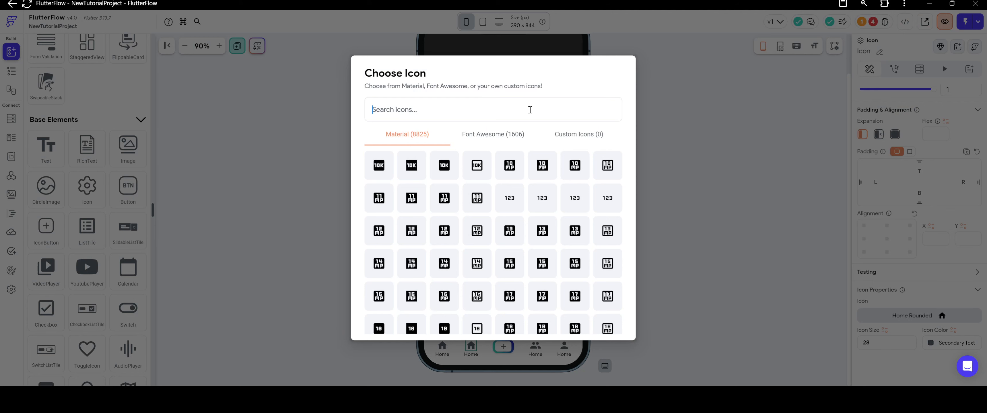
type("bel")
key("BackSpace")
key("BackSpace")
key("BackSpace")
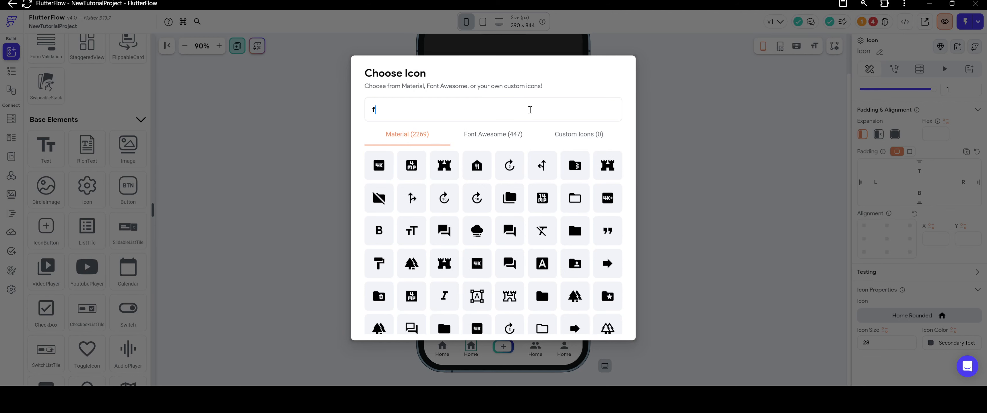
type("chat")
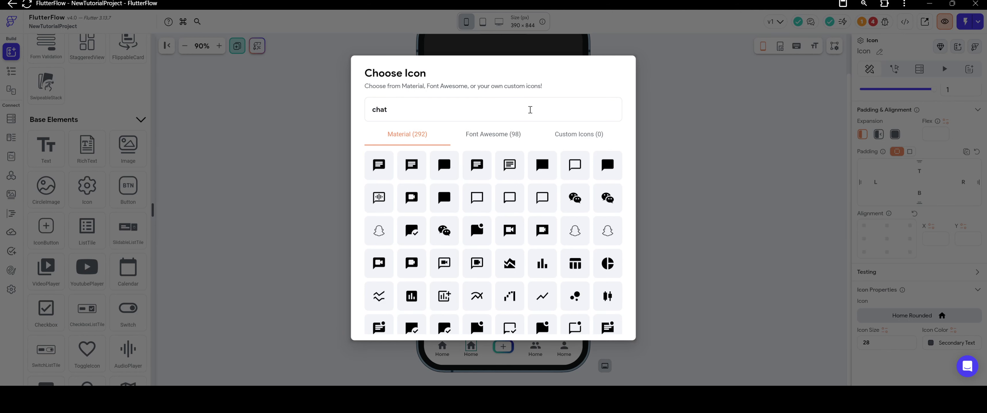
key("BackSpace")
key("BackSpace")
key("BackSpace")
key("BackSpace")
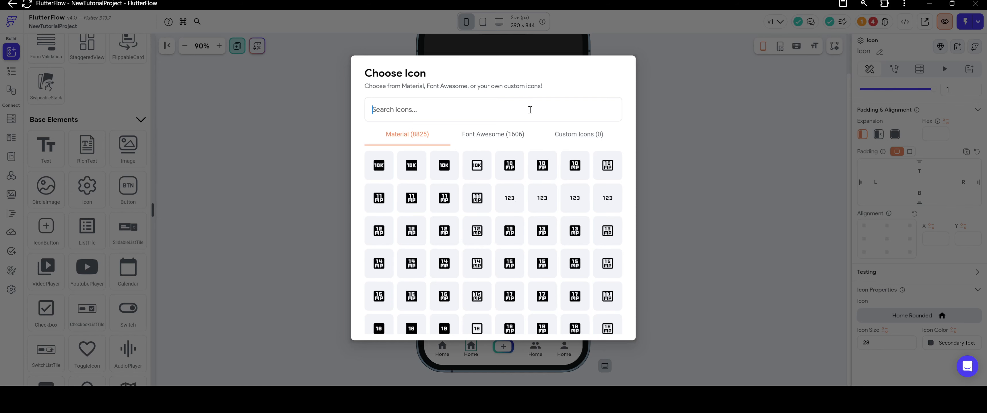
type("messa")
key("BackSpace")
key("BackSpace")
key("BackSpace")
key("BackSpace")
type("forum")
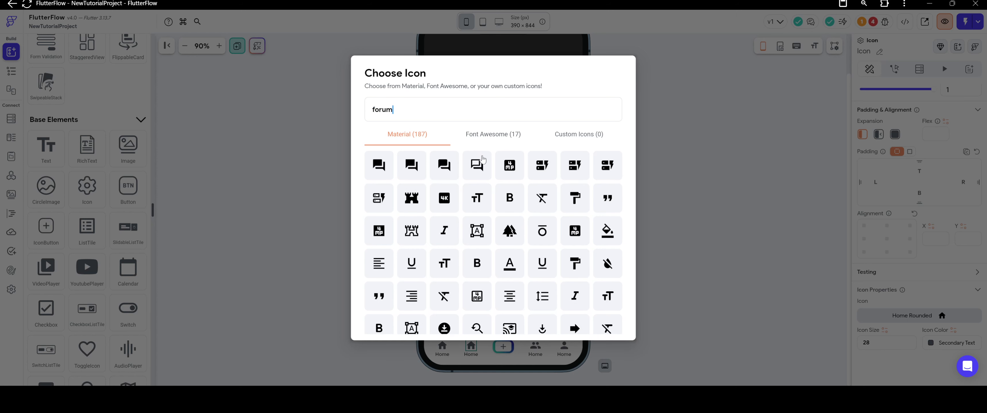
left_click(446, 167)
left_click(750, 188)
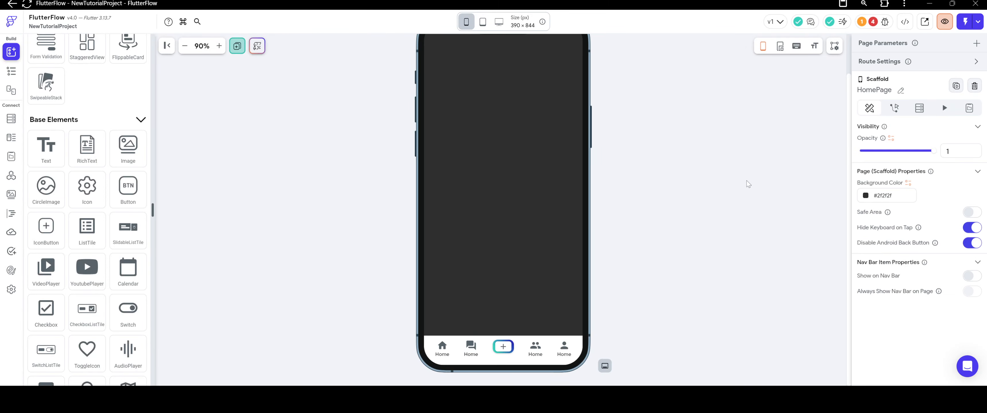
Change the label under the forum icon to "Chat".
left_click(477, 356)
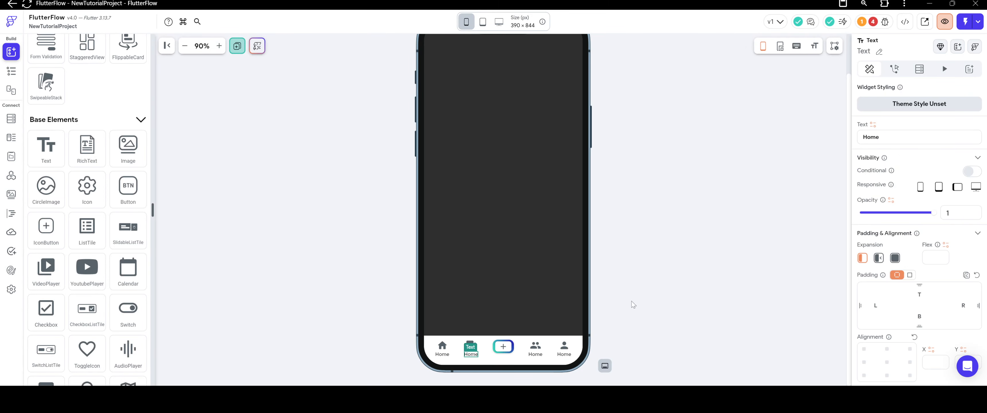
double_click(903, 136)
type("Cha")
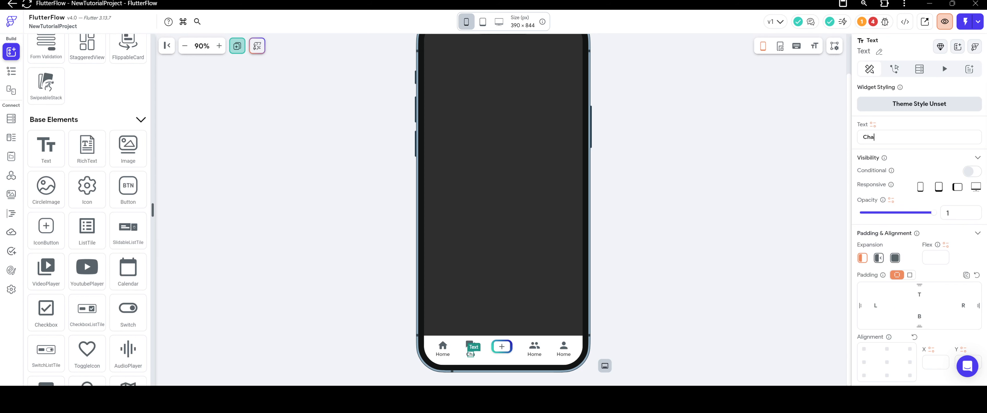
type("t")
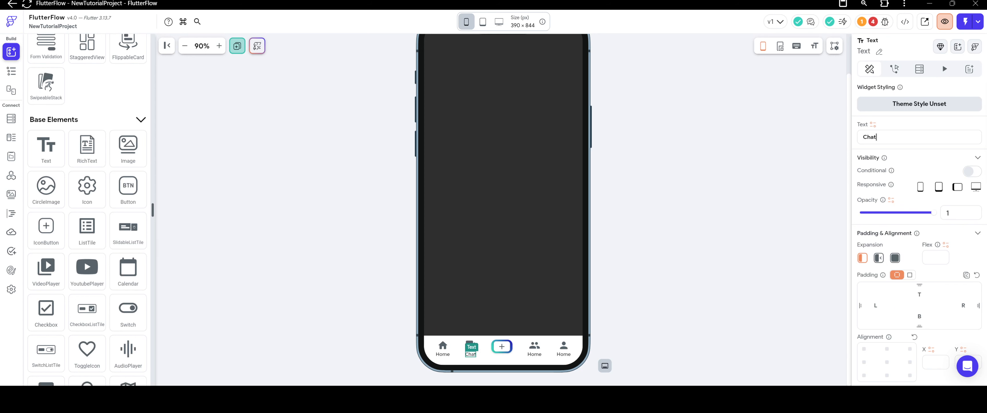
Change the label under the people icon to "Friends".
left_click(536, 355)
double_click(871, 137)
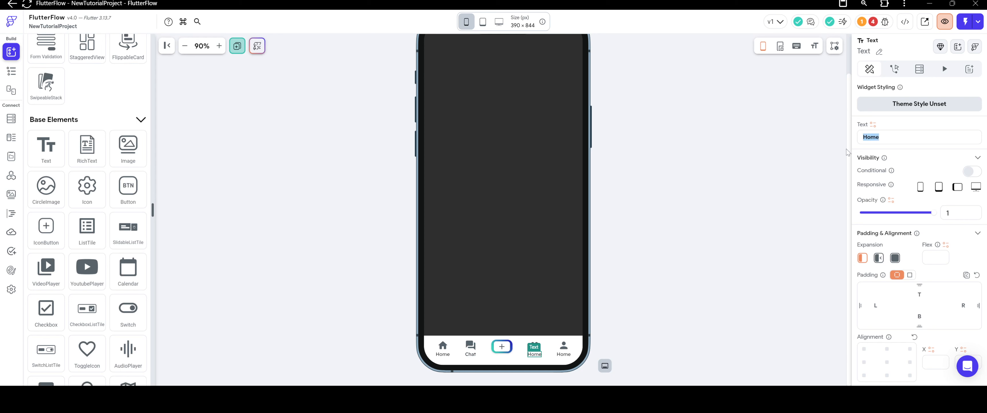
type("Fr")
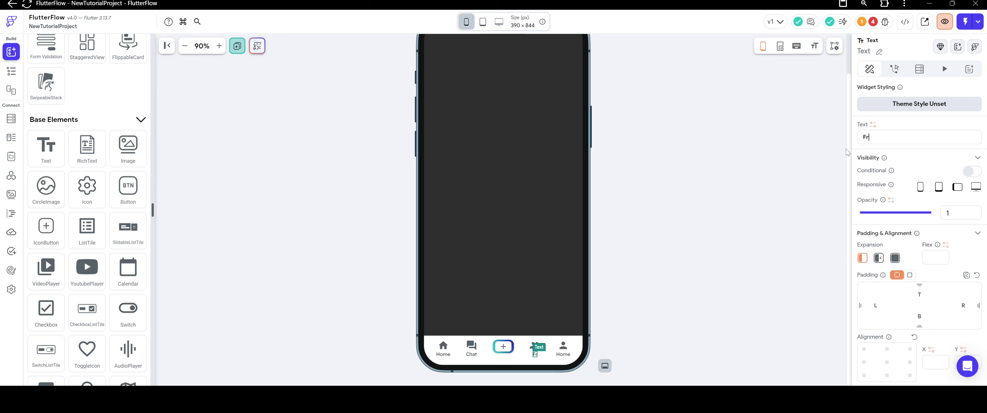
type("iends")
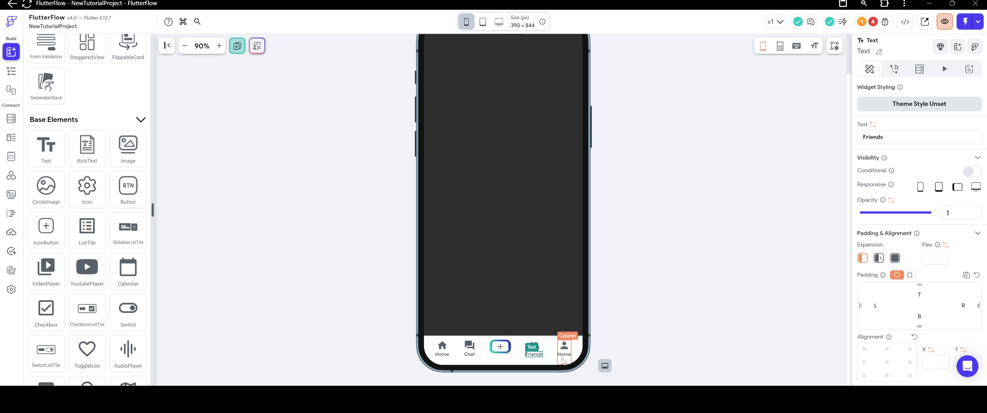
Change the label under the person icon to "Profile".
left_click(564, 353)
left_click_drag(900, 140, 832, 140)
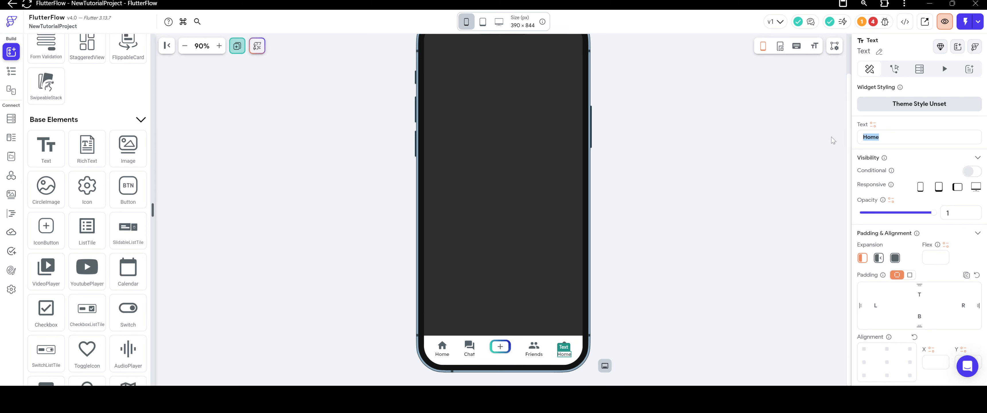
type("Prfo")
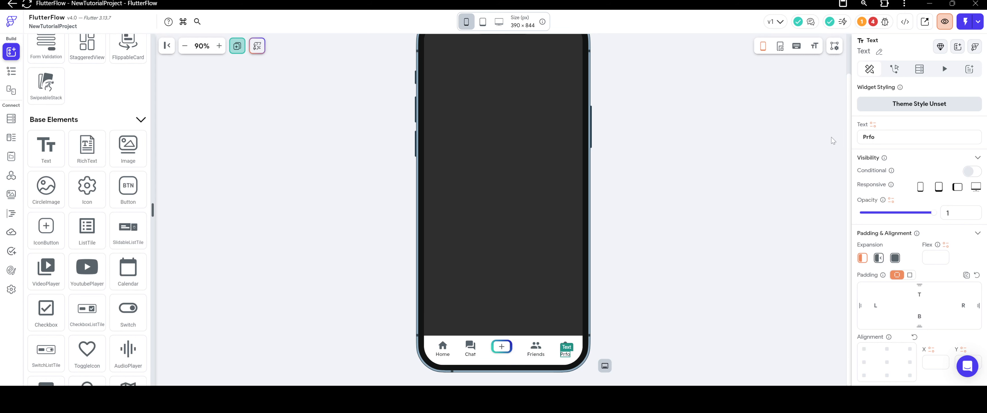
key("BackSpace")
key("BackSpace")
key("BackSpace")
type("rofile")
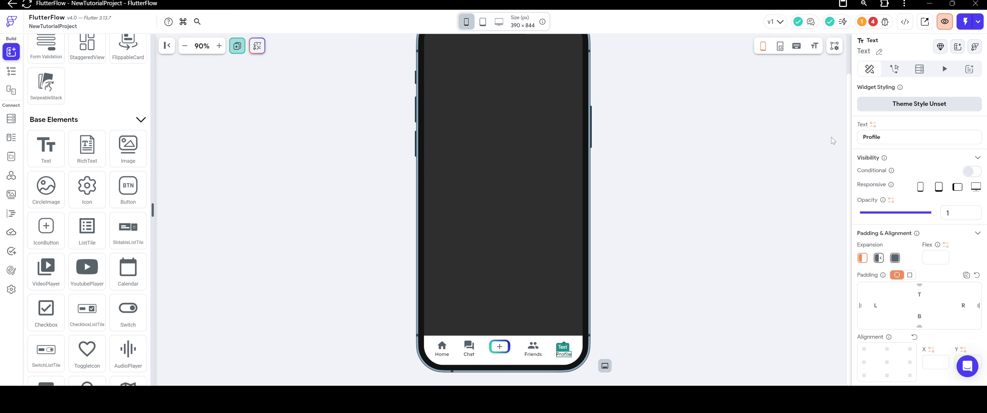
left_click(668, 149)
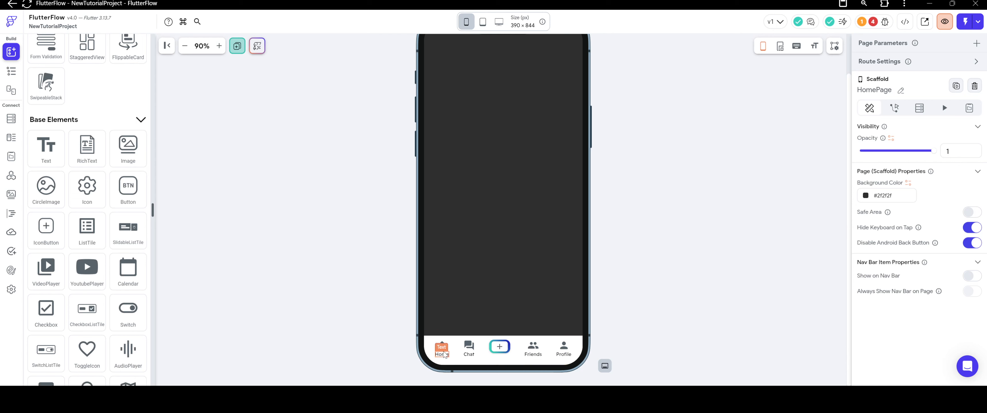
Set the fill color of the bottom navigation bar's container to #2F2F2F.
right_click(489, 341)
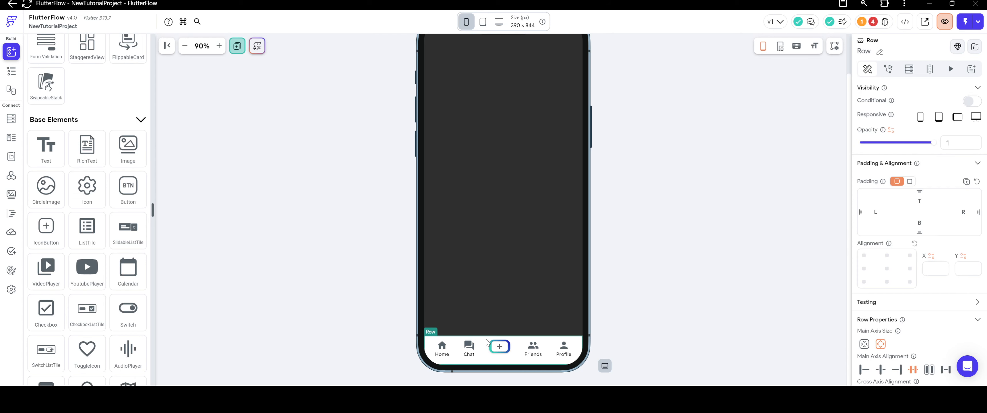
left_click(531, 343)
scroll(919, 230, "down", 5)
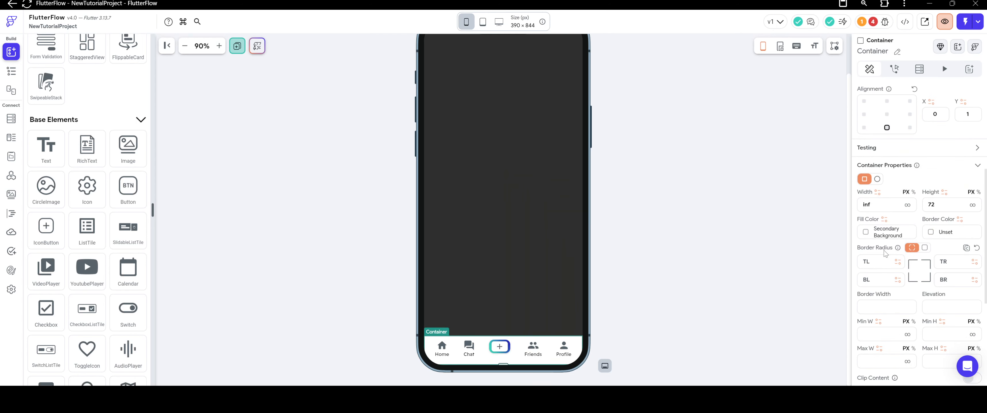
left_click(881, 200)
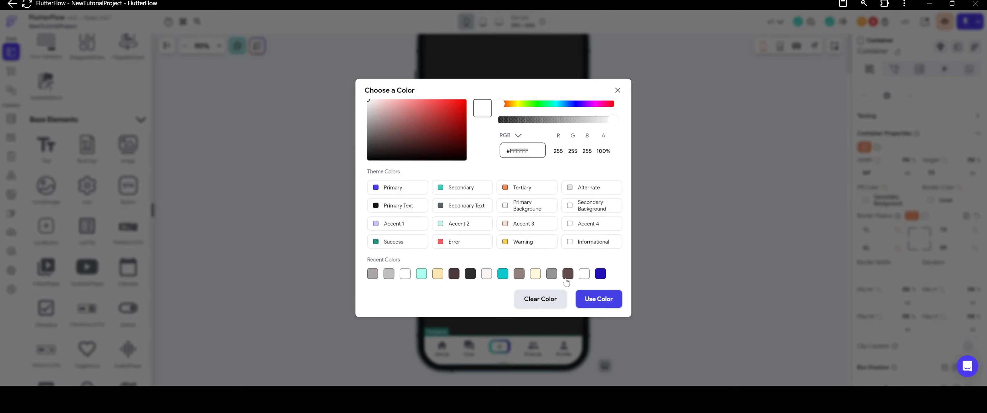
left_click(470, 273)
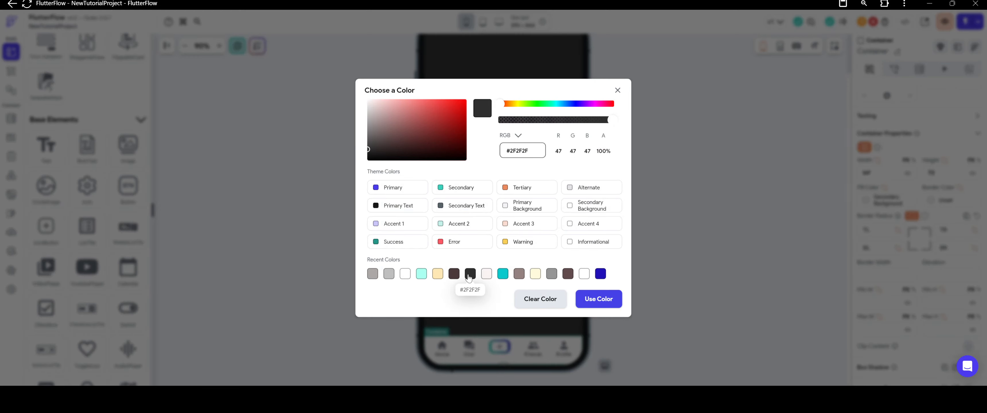
left_click(598, 299)
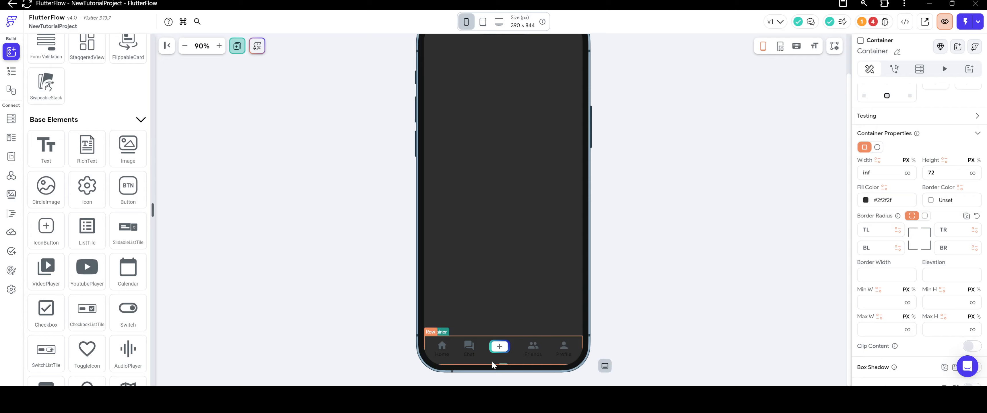
Set the Home icon's color to white (#FFFFFF) by value.
left_click(443, 346)
left_click(934, 346)
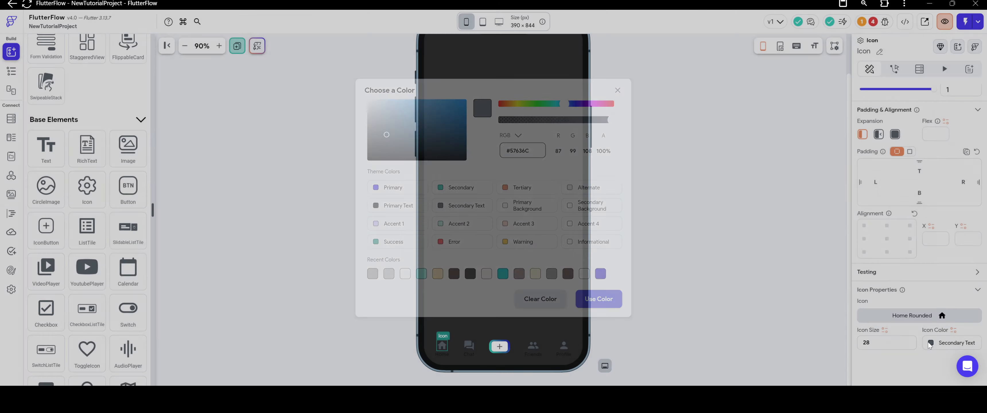
left_click(592, 298)
left_click(555, 229)
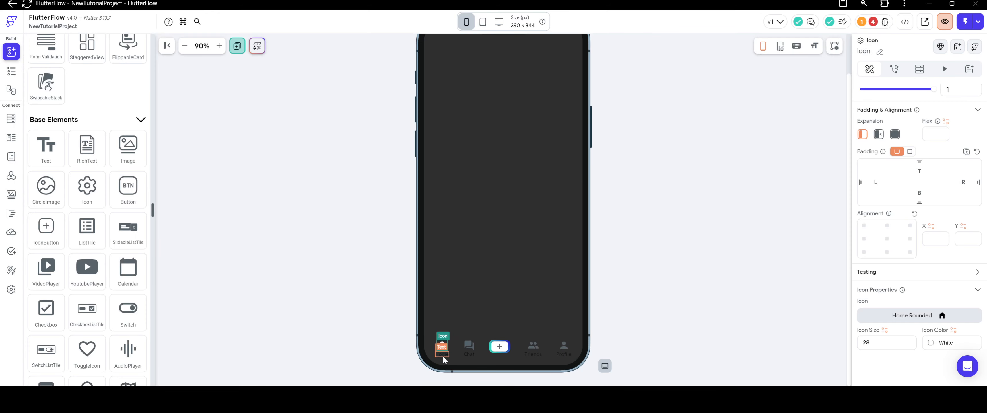
Set the text color of the label under the home icon to white (#FFFFFF) by value.
left_click(445, 354)
scroll(899, 287, "down", 4)
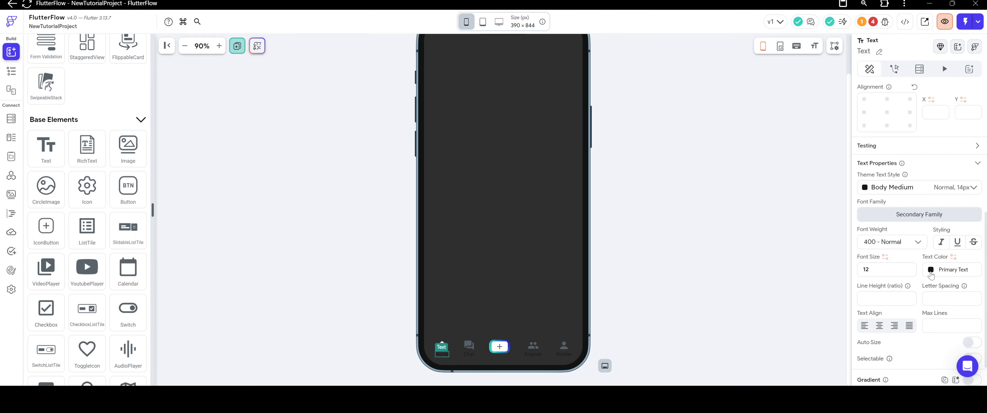
left_click(932, 271)
left_click_drag(425, 123, 332, 68)
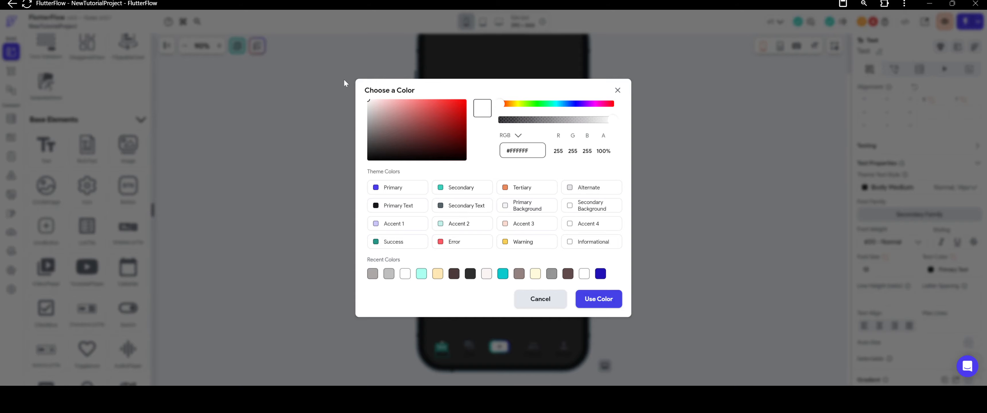
left_click(590, 301)
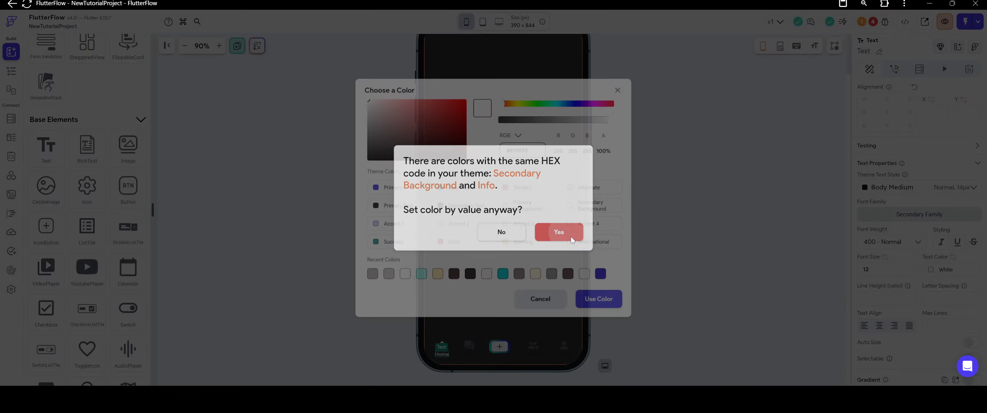
left_click(560, 232)
Set the forum icon's color to white (#FFFFFF) by value.
left_click(469, 345)
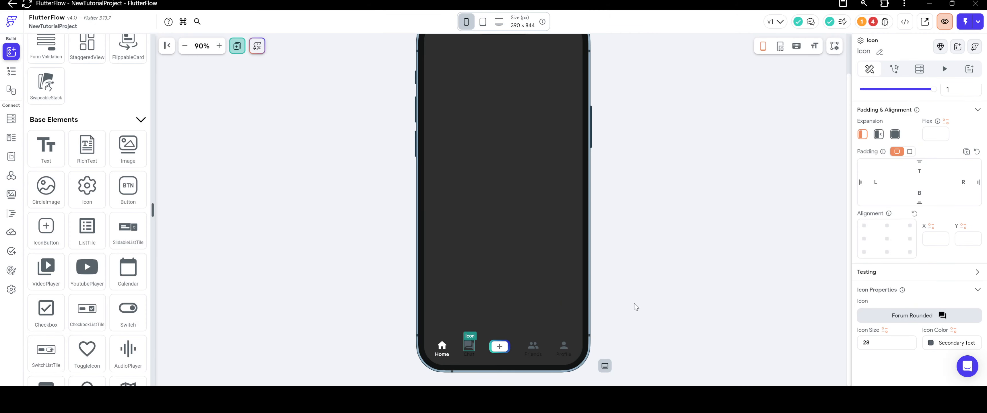
left_click(932, 344)
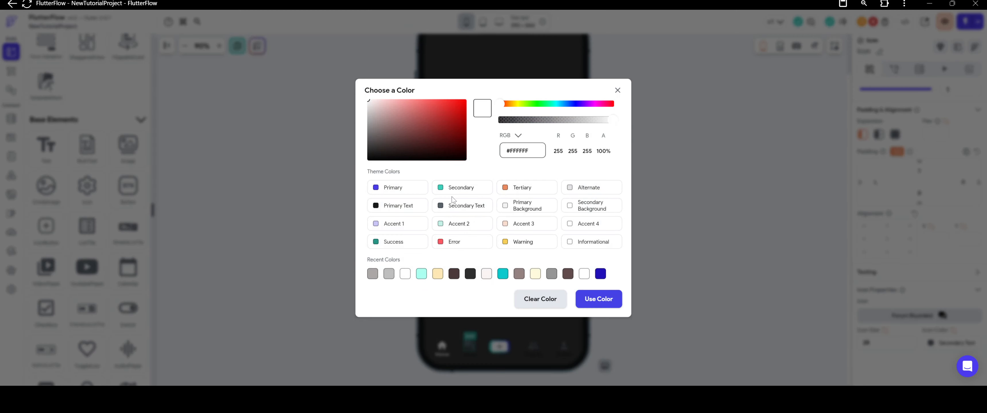
left_click(594, 299)
left_click(559, 232)
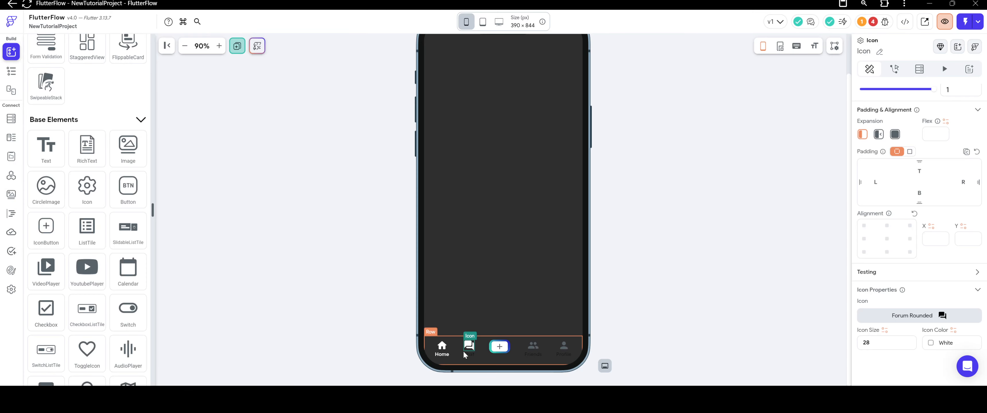
Set the Chat label's text color to white (#FFFFFF) by value.
left_click(468, 355)
scroll(933, 279, "down", 3)
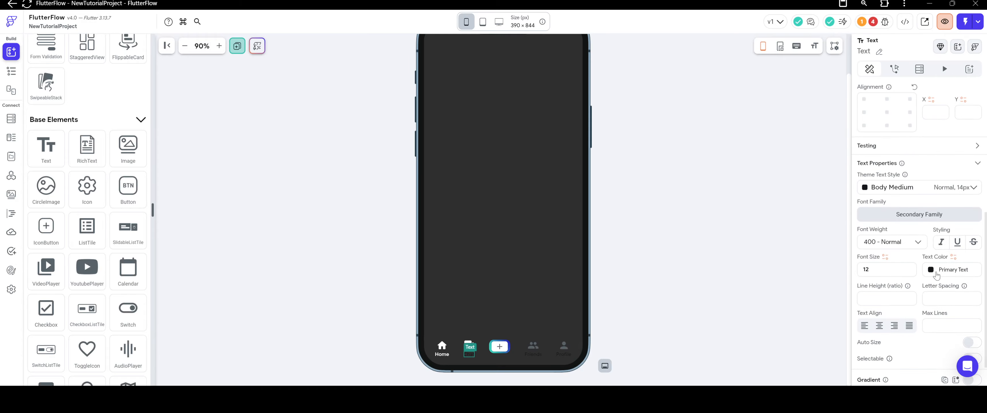
left_click(936, 273)
left_click_drag(465, 152, 321, 48)
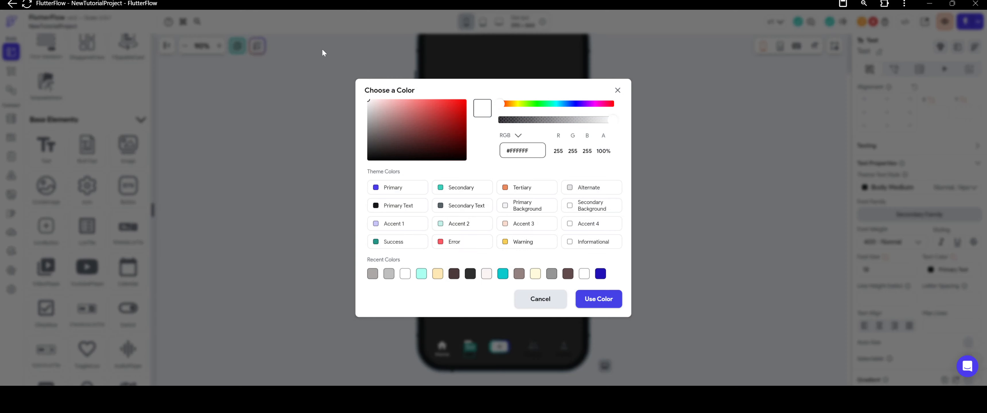
left_click(594, 300)
left_click(559, 231)
Set the people icon's color to white by value.
left_click(533, 345)
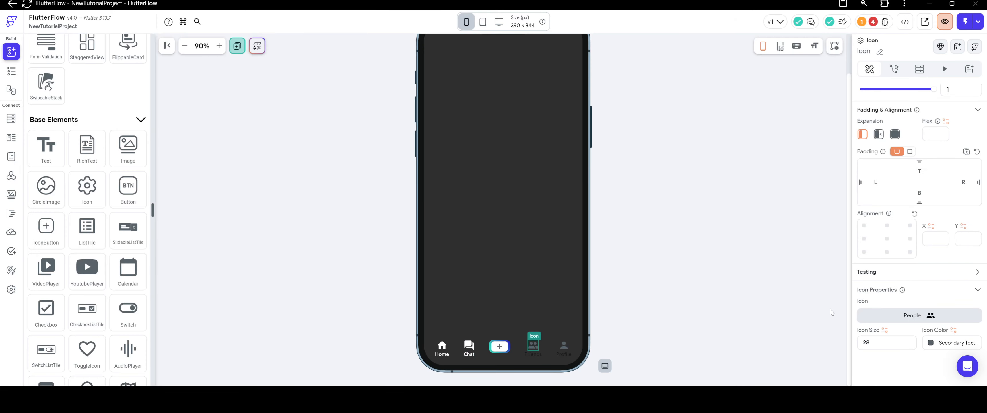
left_click(932, 343)
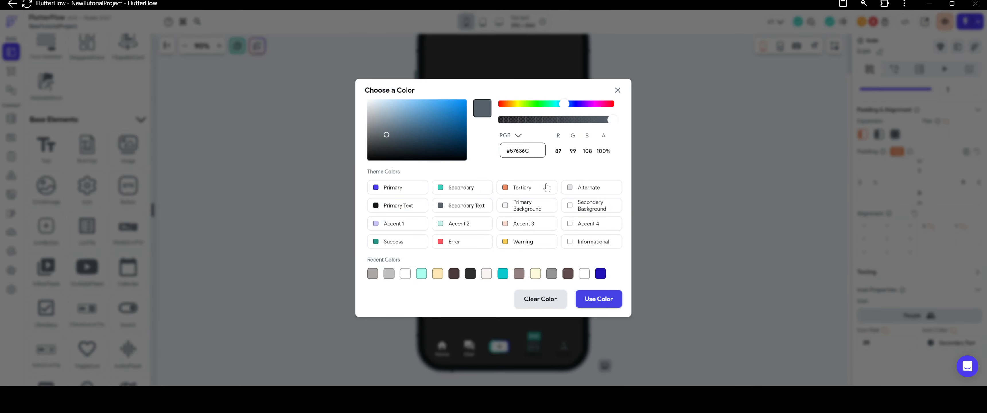
left_click(599, 299)
left_click(559, 230)
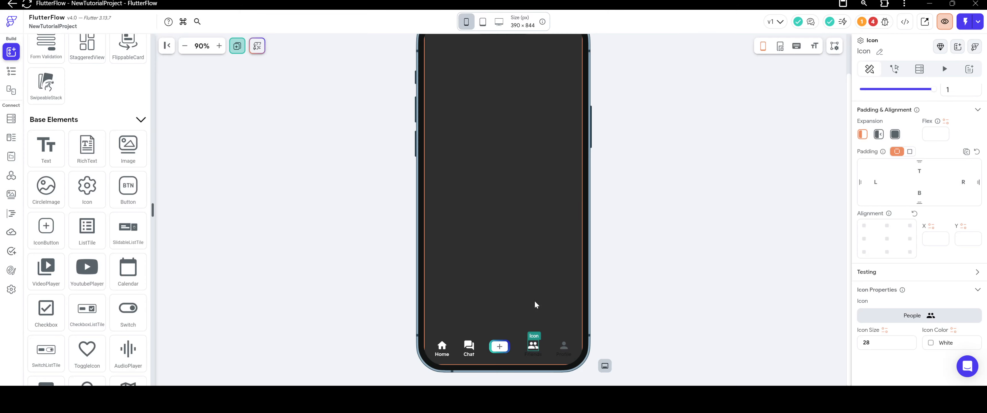
Set the text color of the Friends label to white by value.
left_click(533, 355)
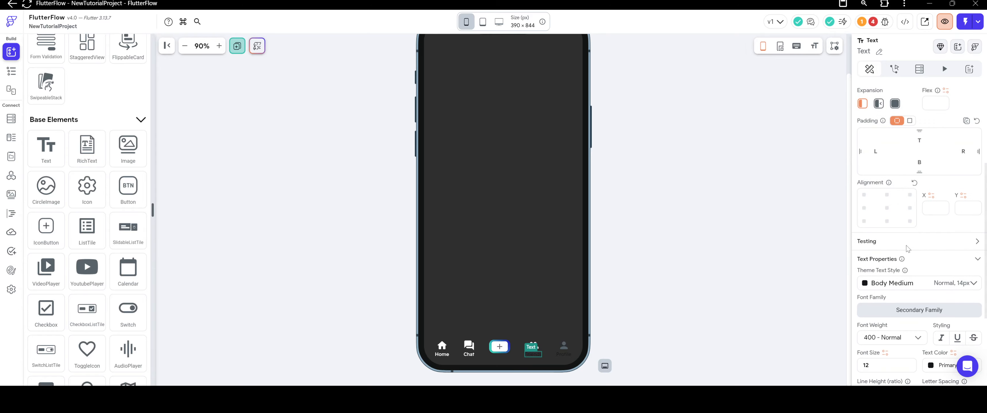
scroll(930, 244, "down", 5)
left_click(930, 241)
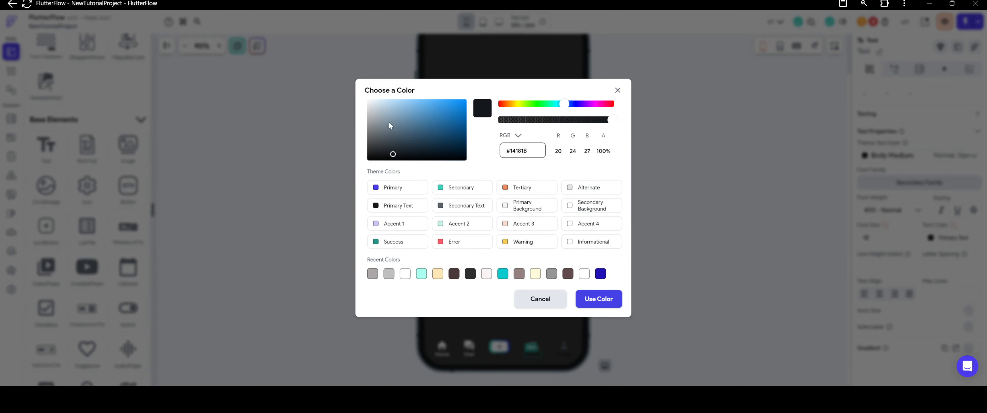
left_click_drag(388, 121, 368, 100)
left_click(599, 299)
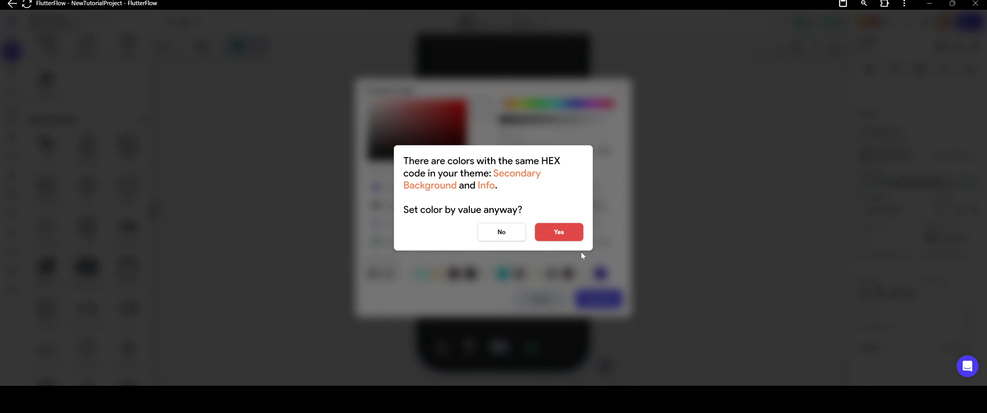
left_click(562, 230)
Set the person icon's color to white (#FFFFFF) by value.
left_click(562, 342)
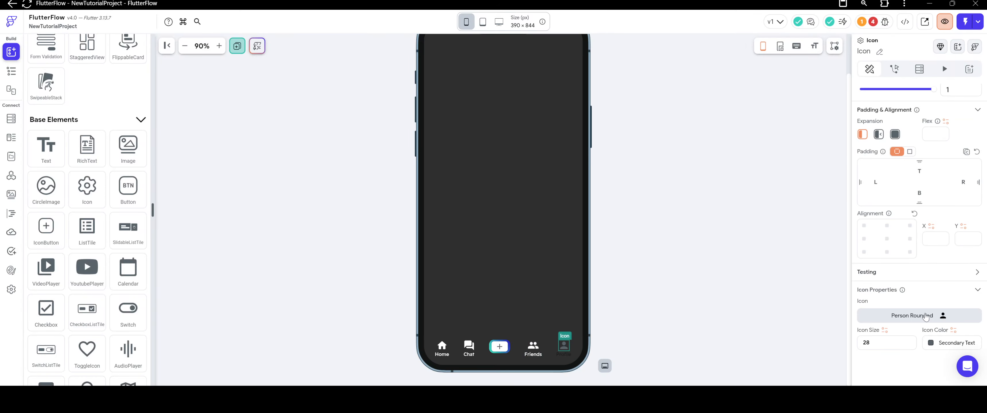
left_click(929, 343)
left_click_drag(423, 130, 303, 45)
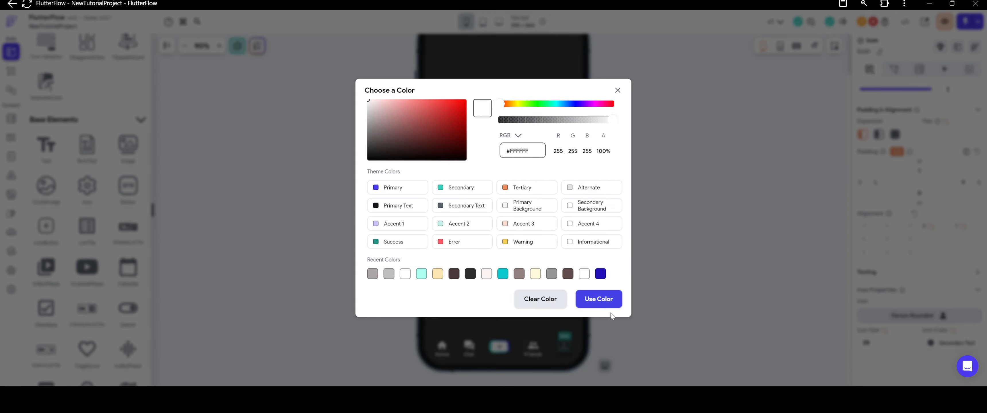
left_click(608, 305)
left_click(561, 230)
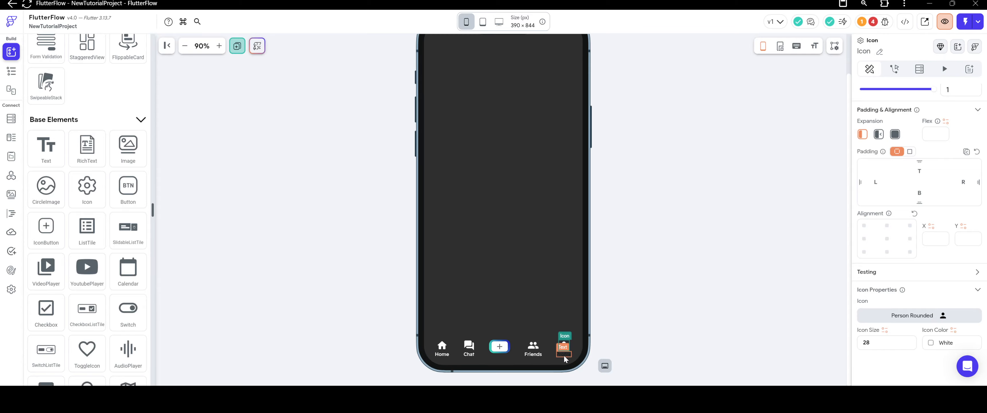
Set the Profile label's text color to white (#FFFFFF) by value and deselect the label.
left_click(564, 358)
scroll(932, 242, "down", 4)
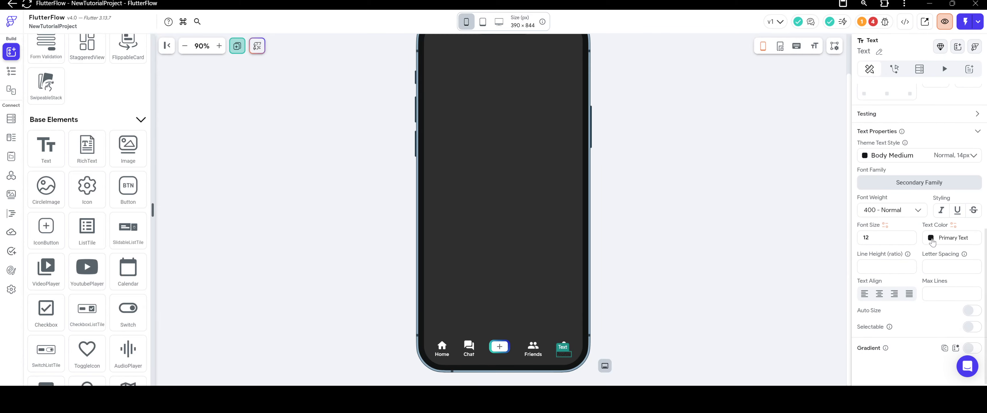
left_click(931, 241)
left_click_drag(433, 121, 360, 93)
left_click(589, 299)
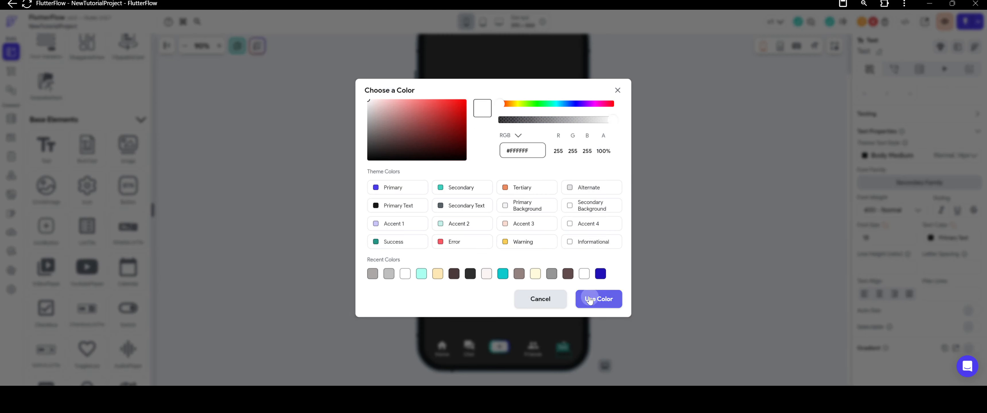
left_click(569, 229)
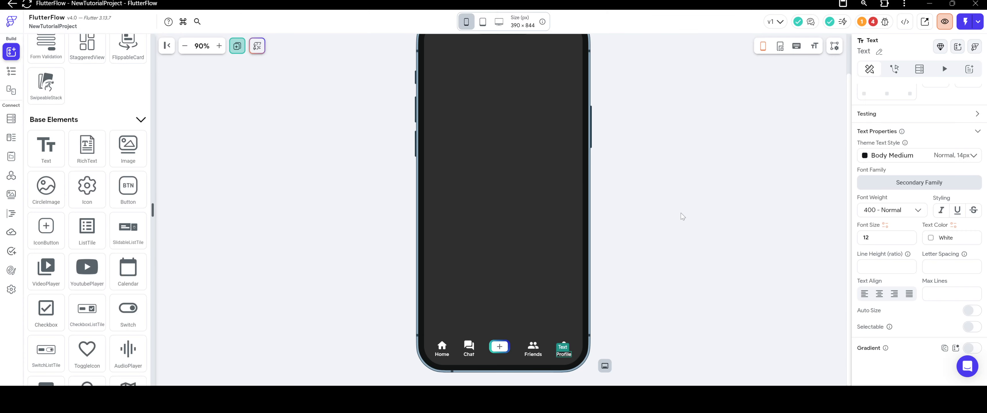
left_click(683, 217)
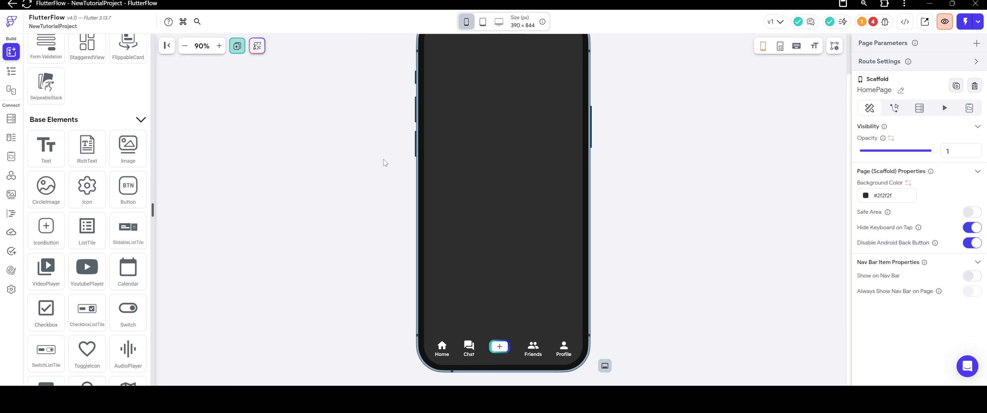
Open the HomePage's widget tree and look over the page layout from top to navigation bar.
scroll(385, 163, "up", 3)
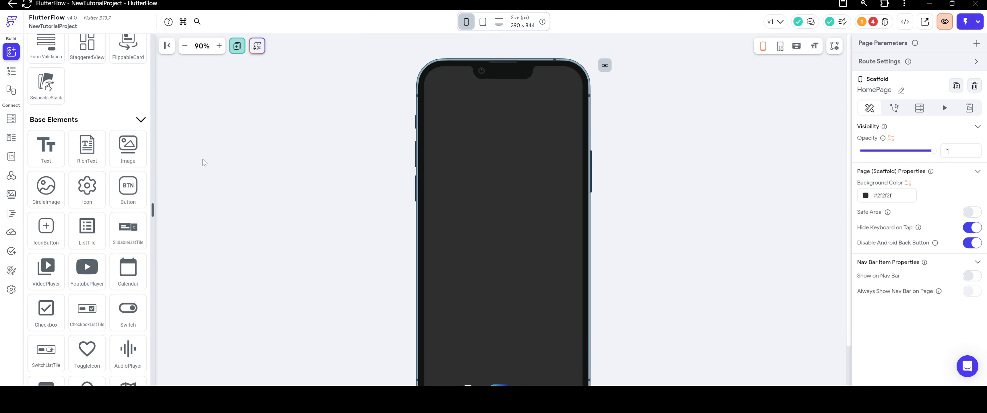
left_click(11, 71)
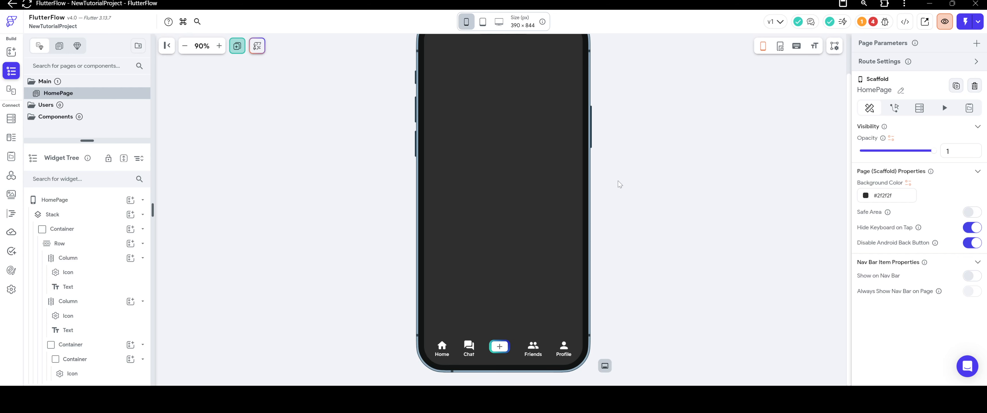
scroll(638, 191, "down", 1)
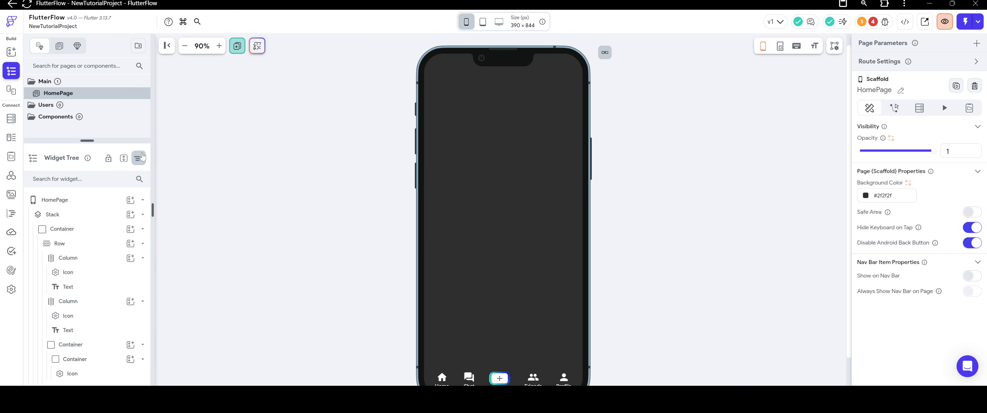
Add a TabBar to the HomePage and set its top padding to 50.
left_click(11, 52)
scroll(76, 199, "down", 5)
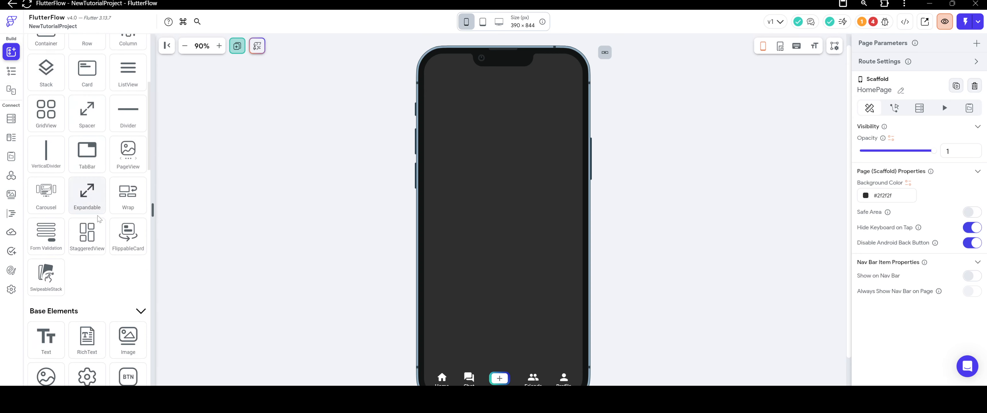
scroll(81, 206, "up", 2)
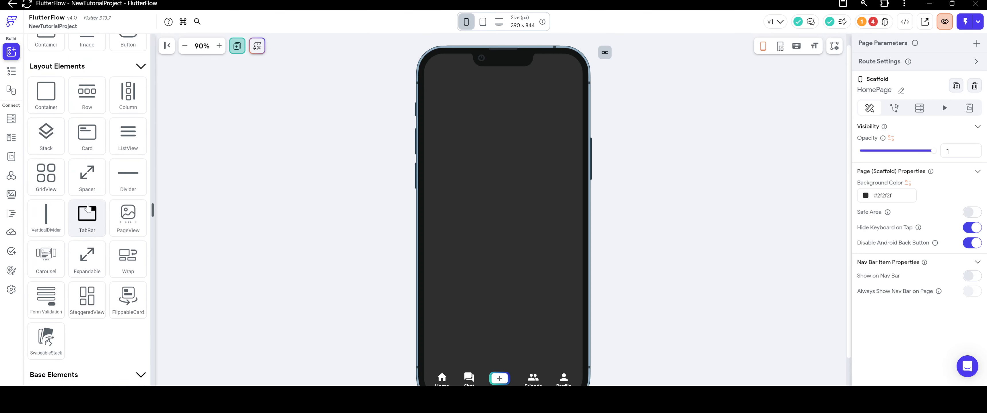
left_click_drag(83, 208, 446, 185)
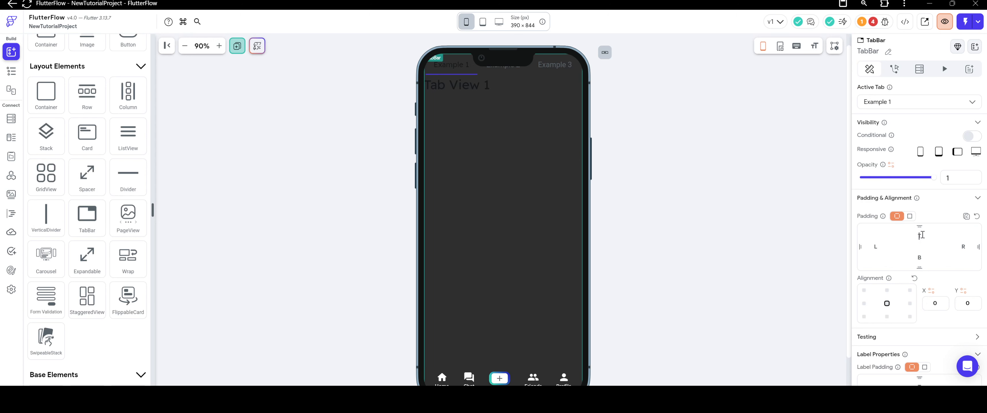
left_click(922, 235)
type("50")
left_click(703, 184)
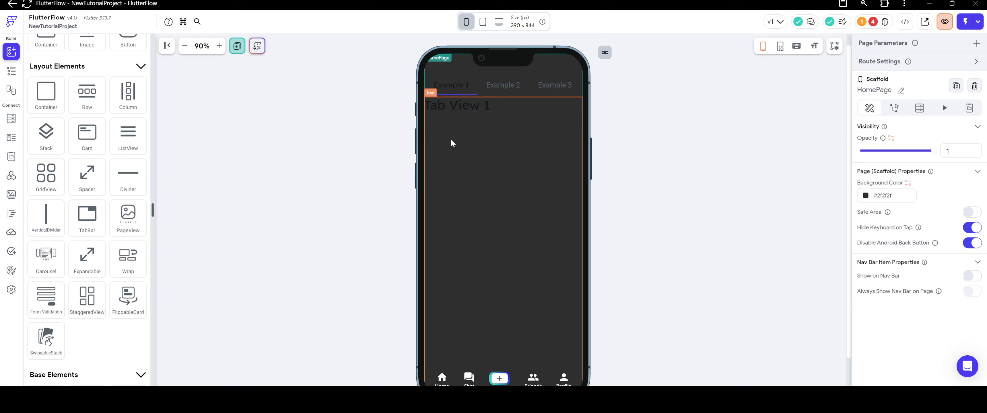
Delete the Tab View 1 text from the TabBar's first tab and put a PageView in its place.
right_click(502, 206)
left_click(616, 170)
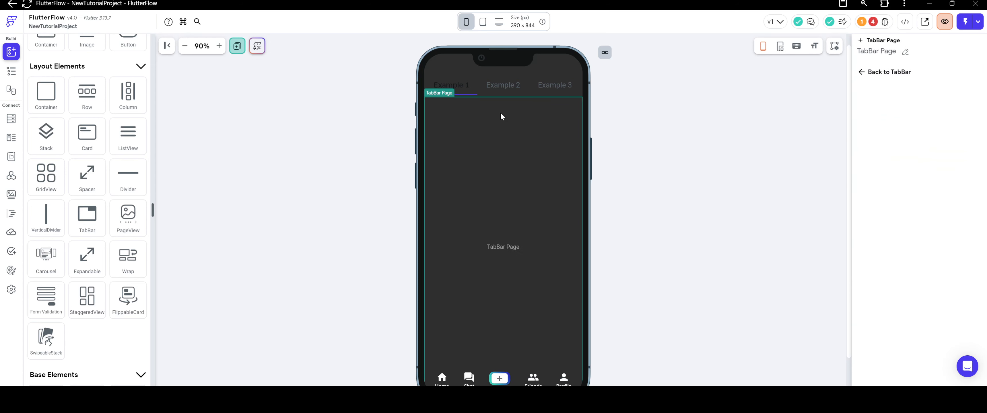
left_click_drag(138, 211, 521, 210)
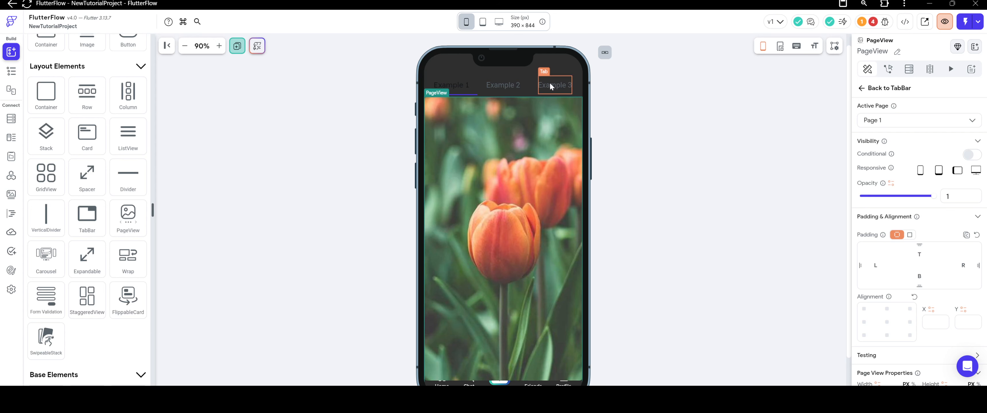
Delete the TabBar containing the PageView from the HomePage and deselect the remaining Stack.
right_click(481, 85)
left_click(597, 89)
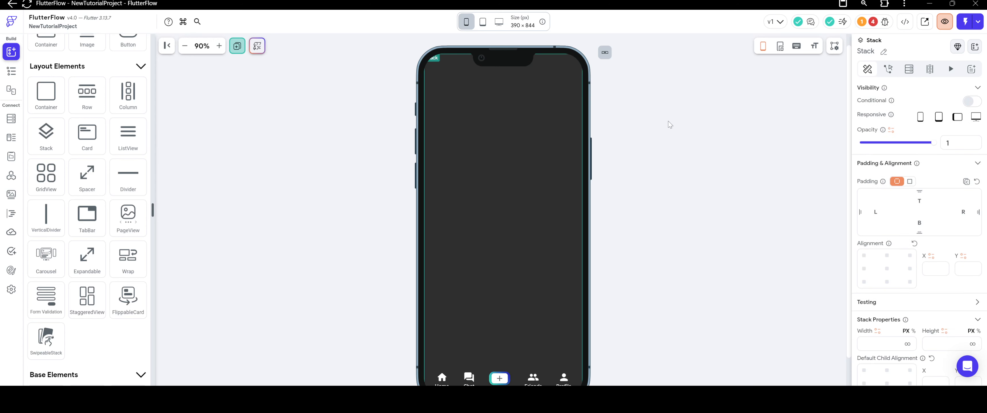
left_click(670, 125)
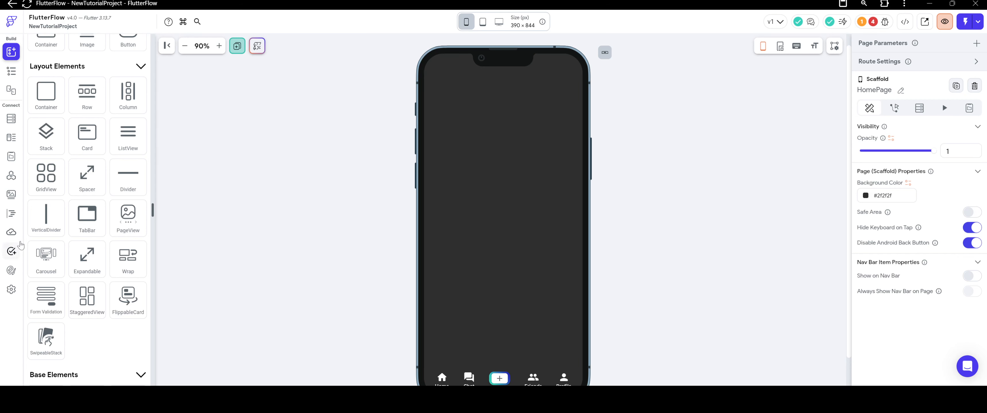
Add a new TabBar to the HomePage behind the custom navigation bar.
scroll(75, 186, "up", 4)
scroll(75, 186, "down", 4)
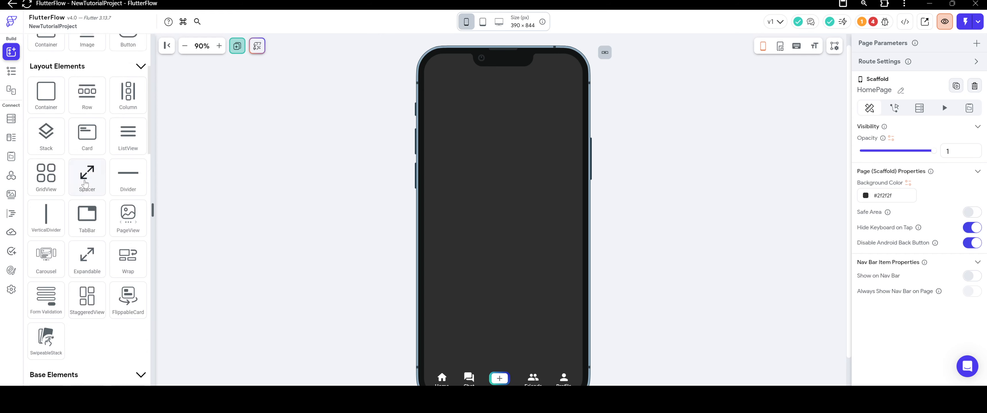
scroll(84, 207, "up", 2)
scroll(88, 215, "down", 2)
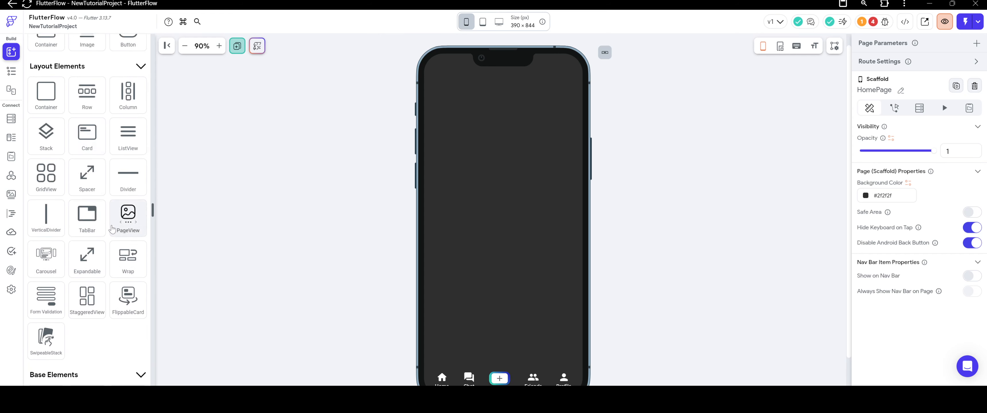
scroll(92, 226, "up", 4)
scroll(102, 233, "down", 2)
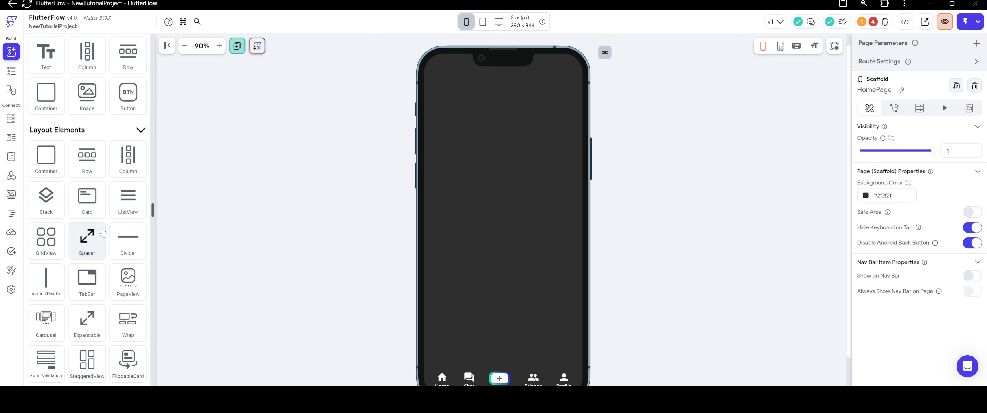
left_click_drag(87, 281, 467, 200)
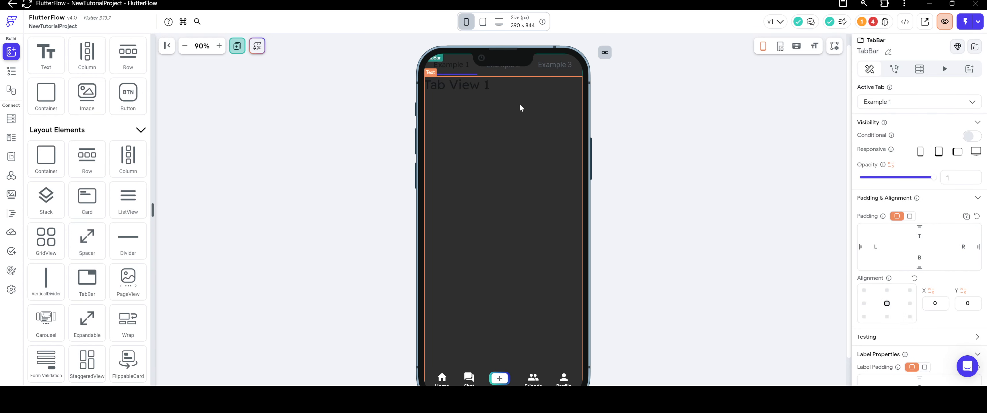
Clear the label text of all three TabBar tabs, Example 1, Example 2 and Example 3.
left_click(468, 68)
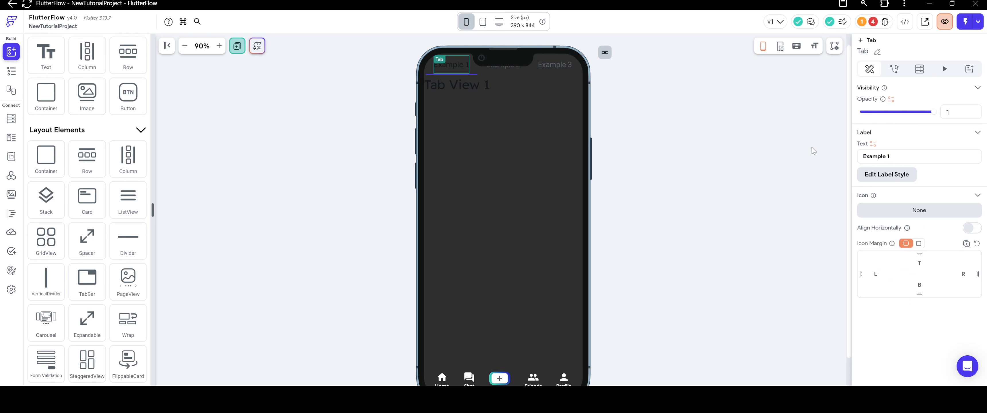
left_click_drag(896, 156, 740, 160)
key("BackSpace")
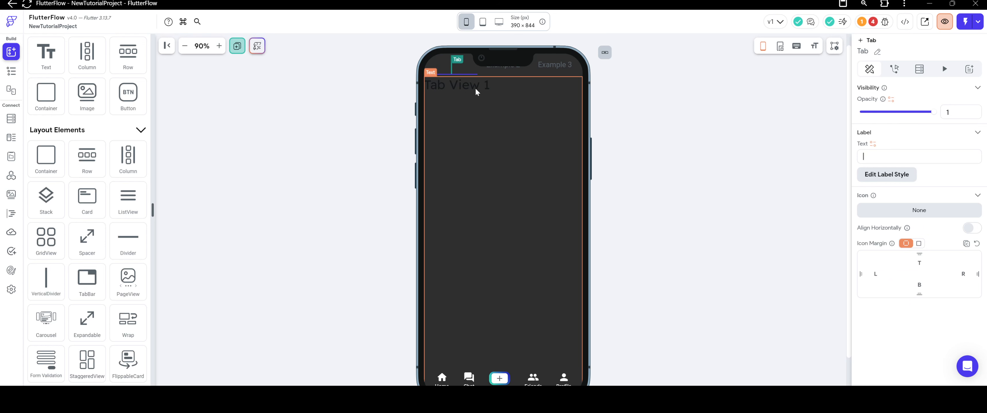
left_click(498, 70)
left_click_drag(902, 156, 811, 150)
key("BackSpace")
left_click(556, 64)
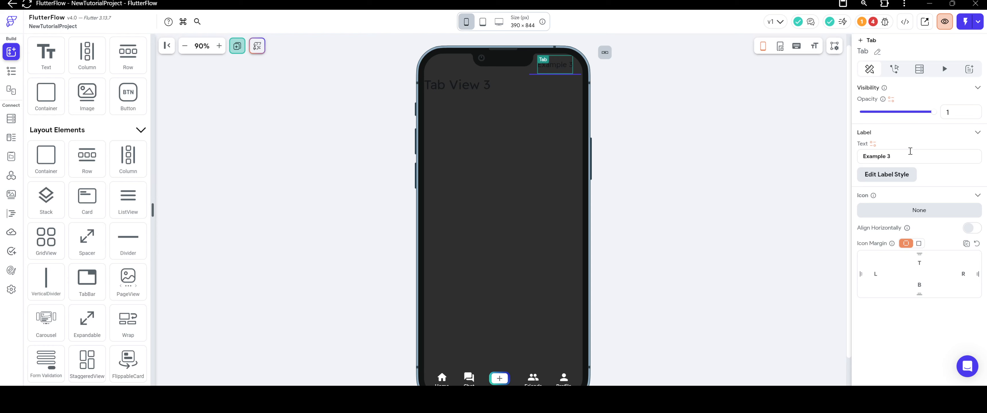
key("ctrl+a")
key("BackSpace")
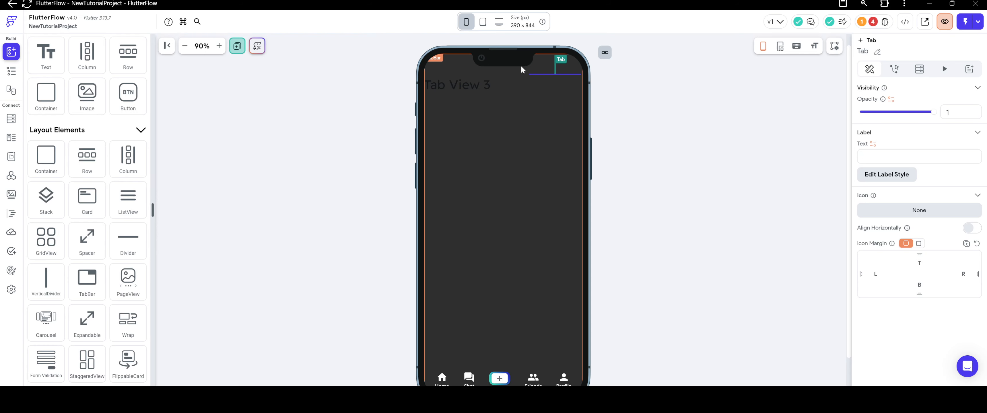
Make the TabBar's indicator color fully transparent and deselect the TabBar.
left_click(889, 175)
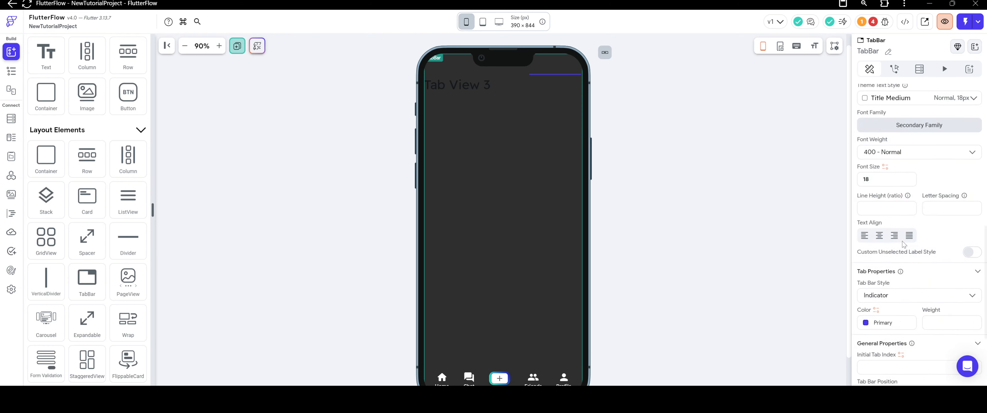
scroll(920, 191, "down", 5)
left_click(874, 196)
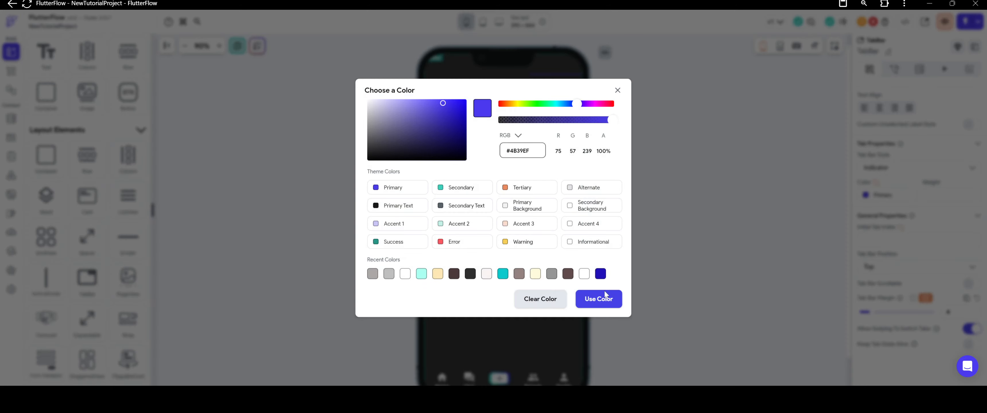
left_click(544, 299)
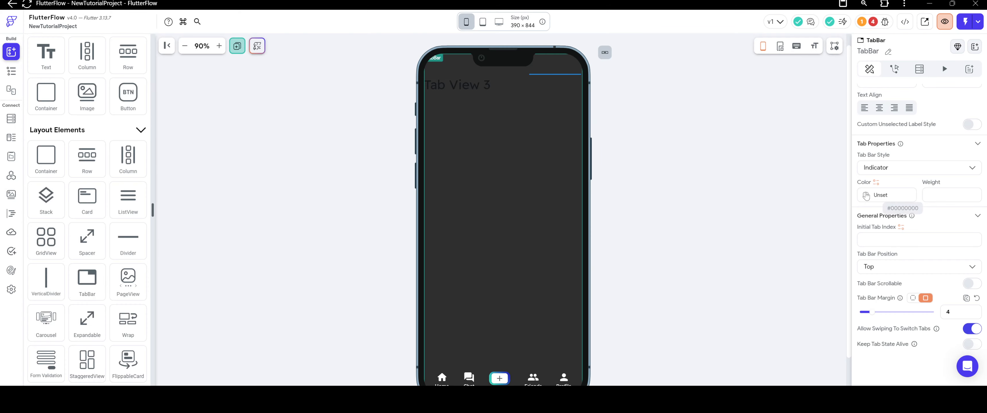
left_click(866, 195)
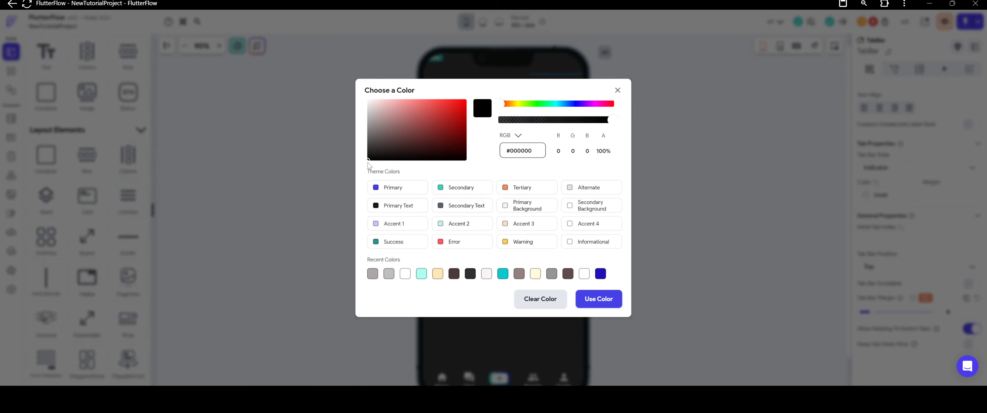
left_click_drag(589, 122, 502, 121)
left_click(599, 299)
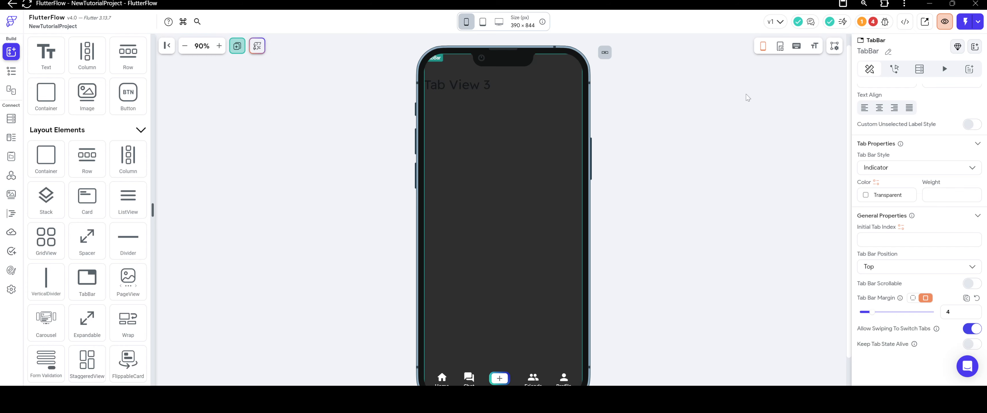
scroll(925, 214, "up", 9)
left_click(741, 211)
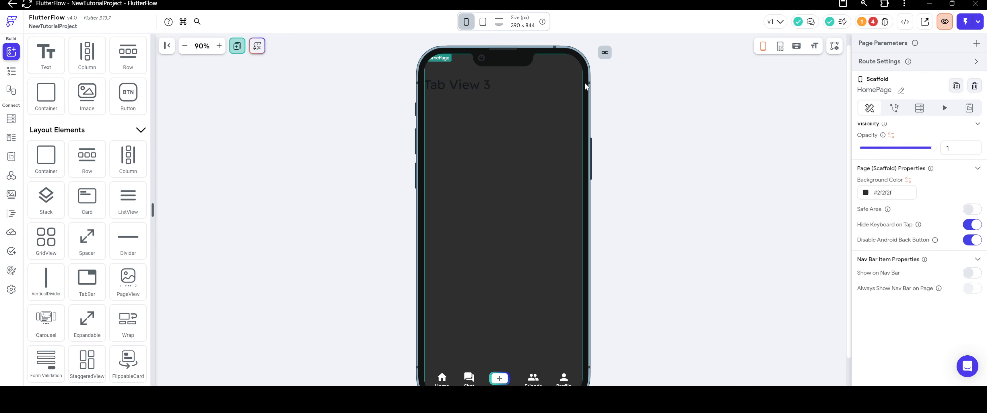
Set the TabBar's margin to 0 and its tab bar position to Bottom.
left_click(555, 64)
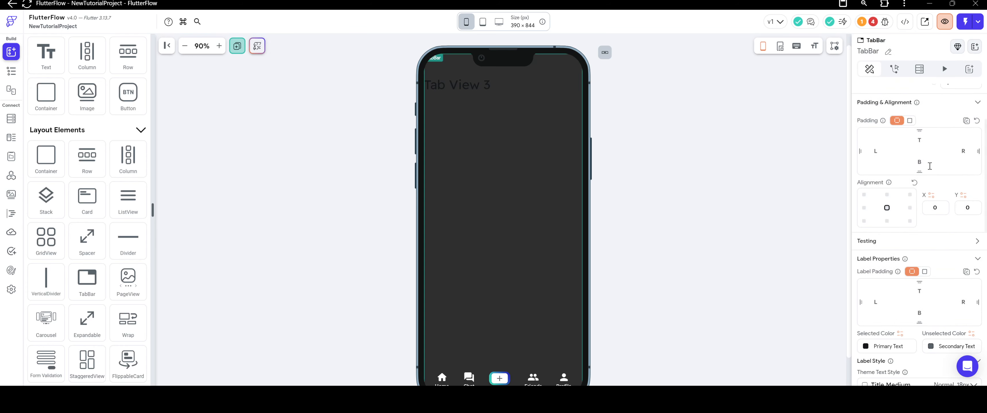
scroll(918, 230, "down", 1)
scroll(919, 241, "down", 8)
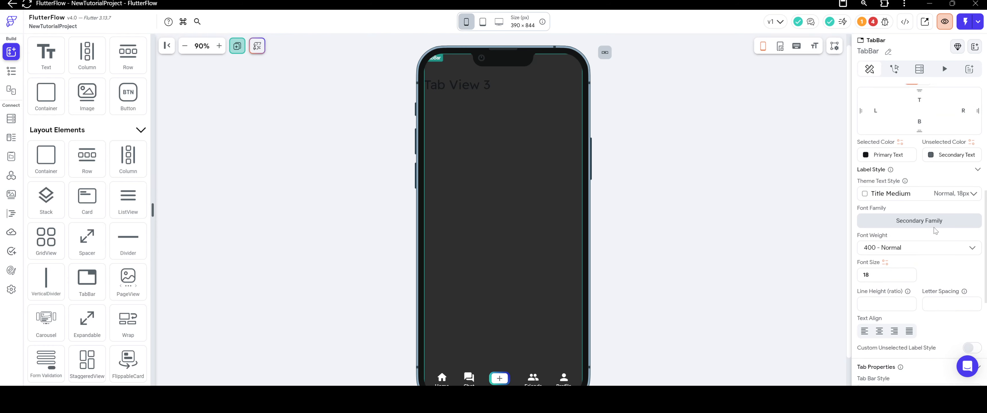
scroll(915, 199, "down", 5)
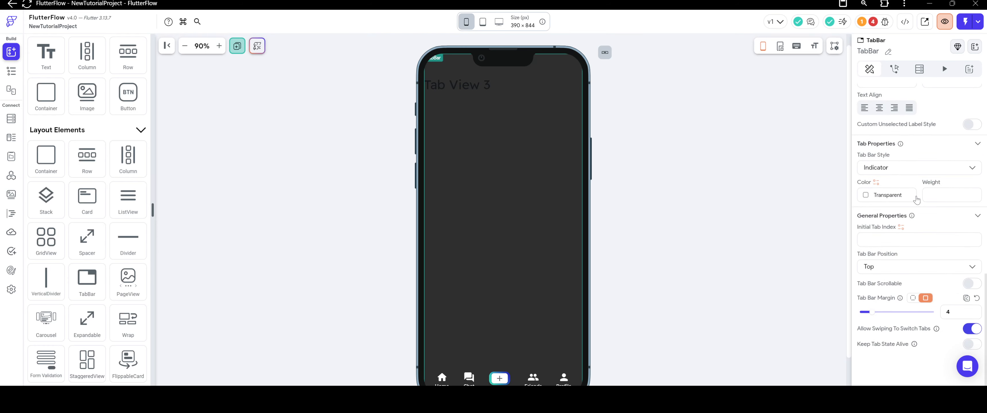
left_click_drag(873, 314, 851, 316)
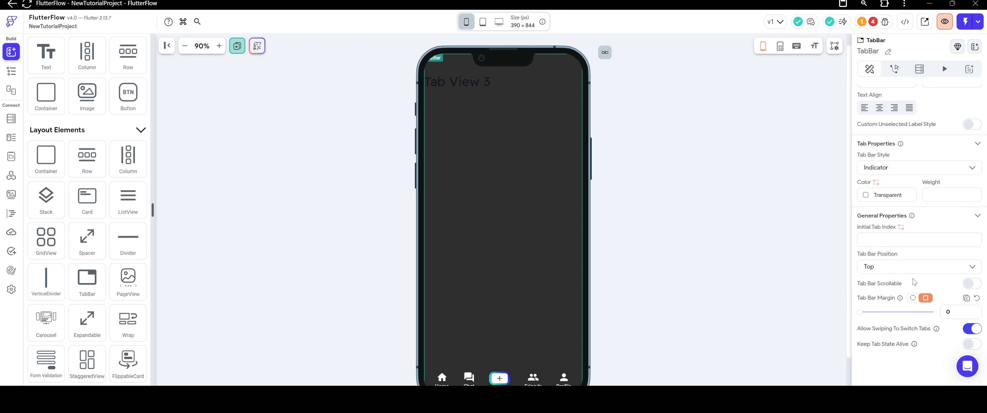
left_click(880, 267)
left_click(890, 289)
scroll(576, 230, "down", 2)
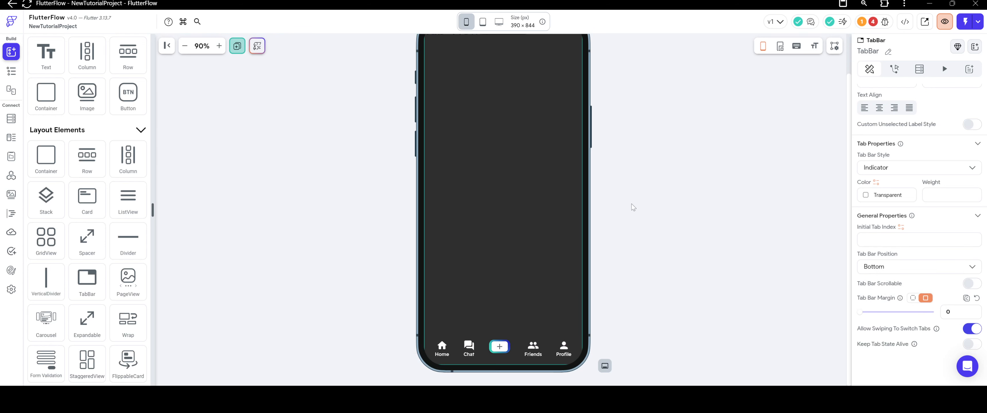
Examine the third tab's text area against the navigation bar and the TabBar's active tab setting, ending with the parent TabBar selected.
left_click(495, 285)
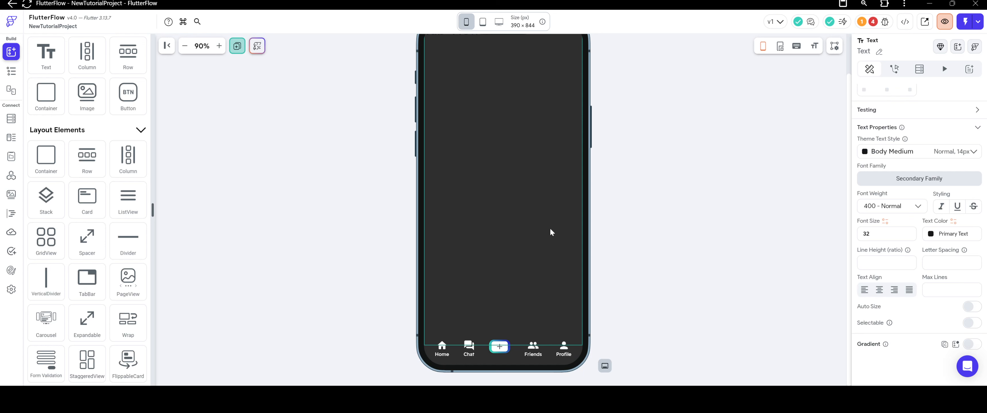
scroll(551, 230, "up", 3)
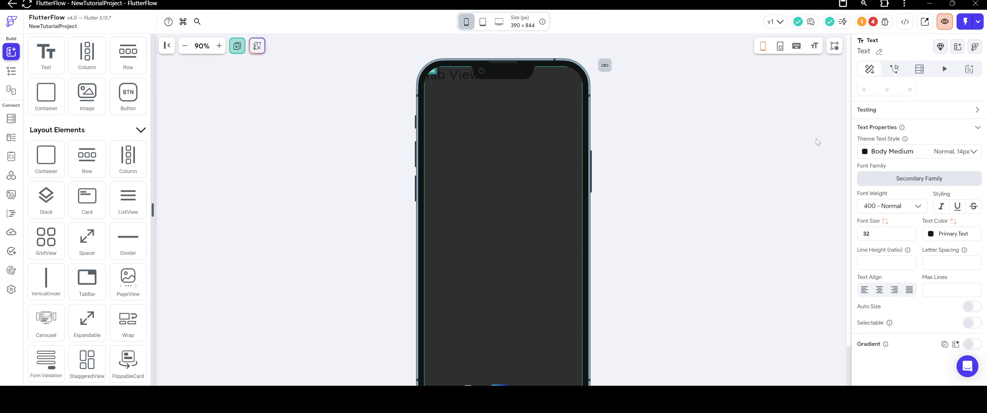
scroll(882, 157, "up", 5)
left_click(861, 88)
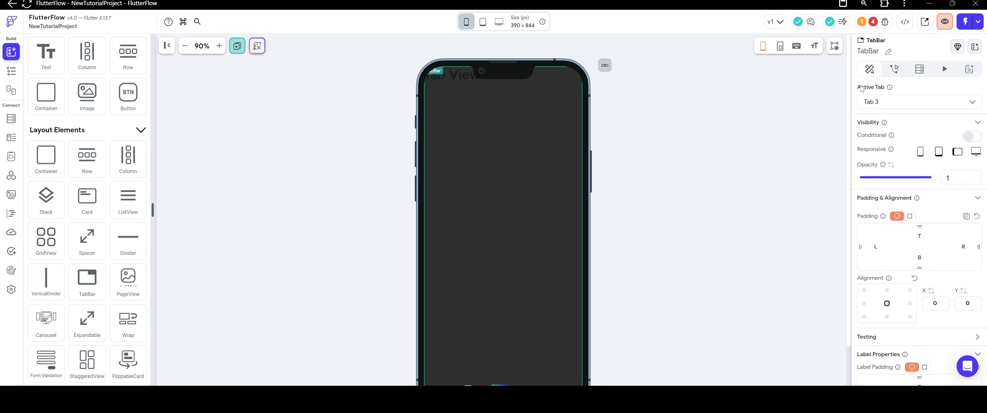
left_click(889, 106)
left_click(889, 106)
left_click(461, 75)
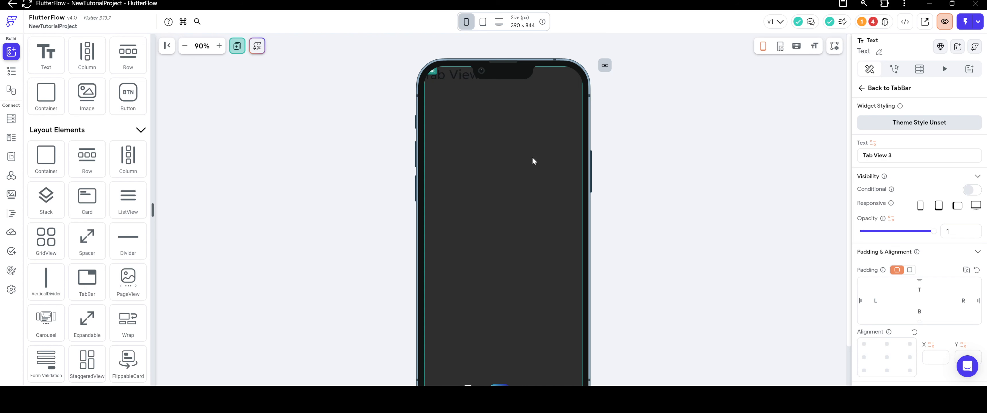
scroll(628, 235, "down", 2)
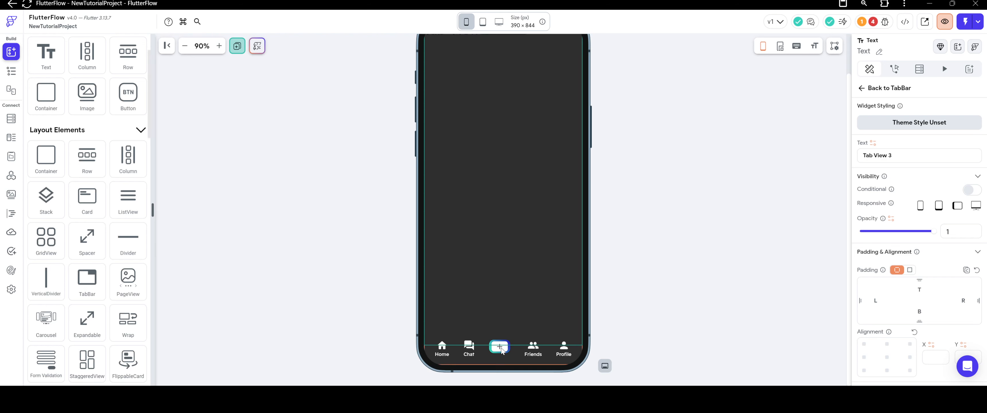
right_click(494, 267)
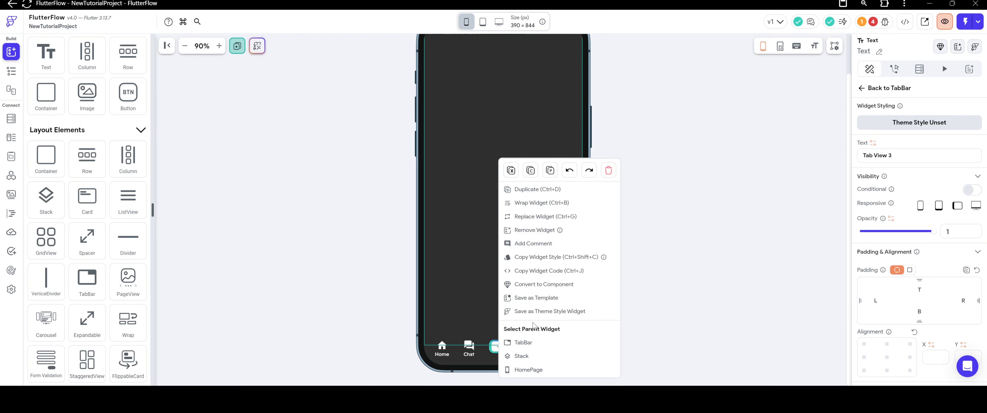
left_click(468, 270)
left_click(481, 343)
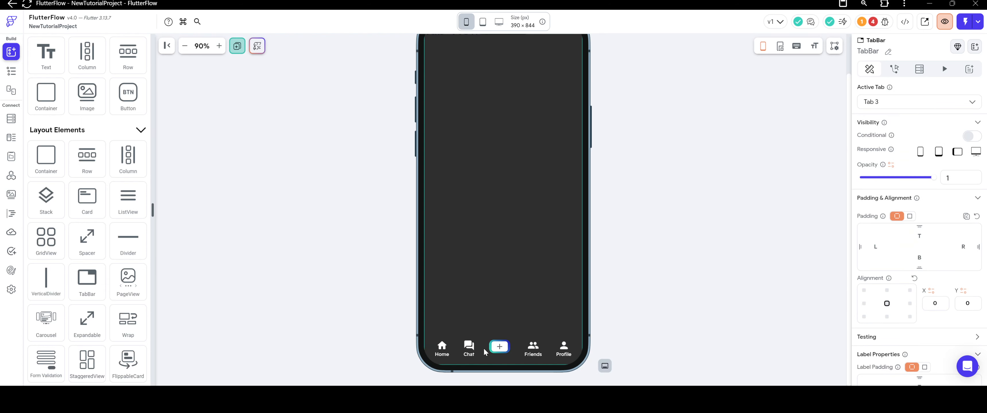
Delete the Tab View 3 text widget from the third TabBar page.
left_click(484, 300)
scroll(385, 183, "up", 3)
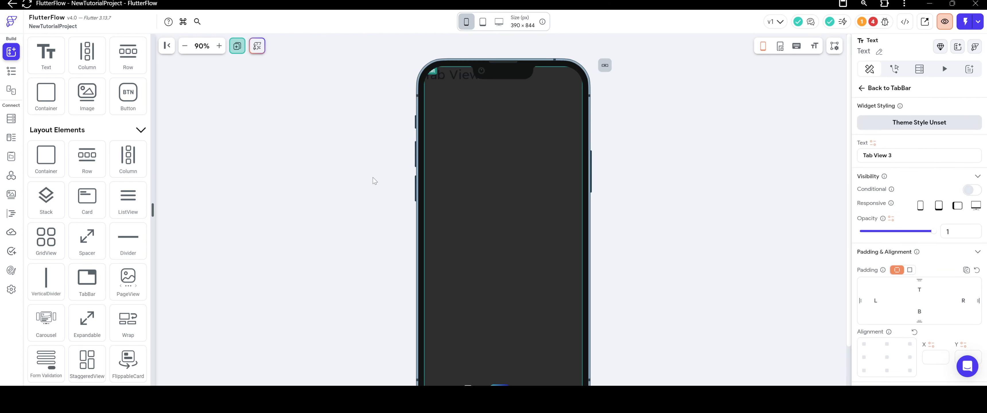
left_click(11, 71)
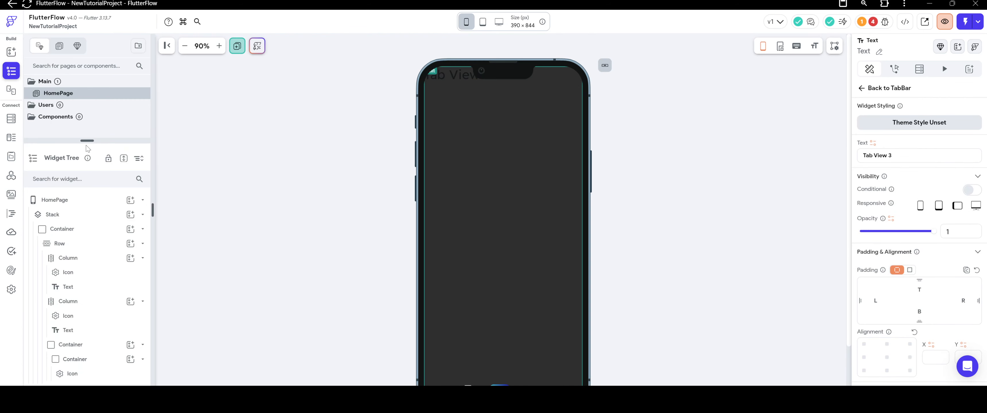
left_click_drag(88, 139, 91, 114)
scroll(96, 337, "down", 8)
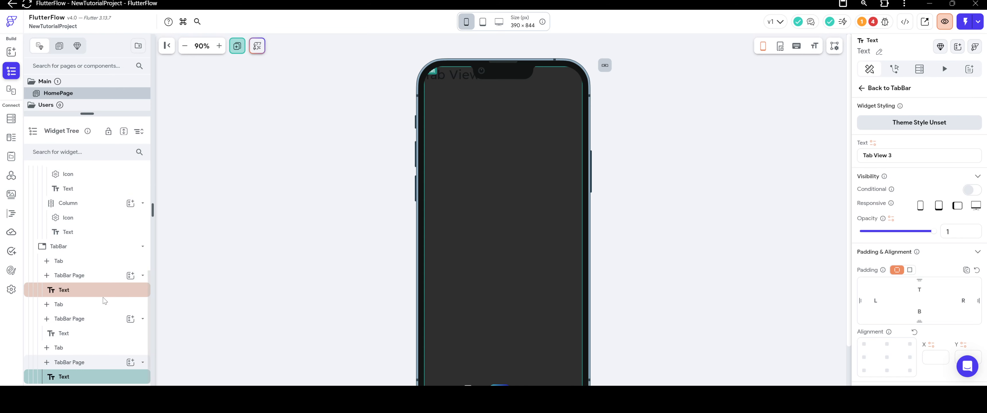
right_click(78, 374)
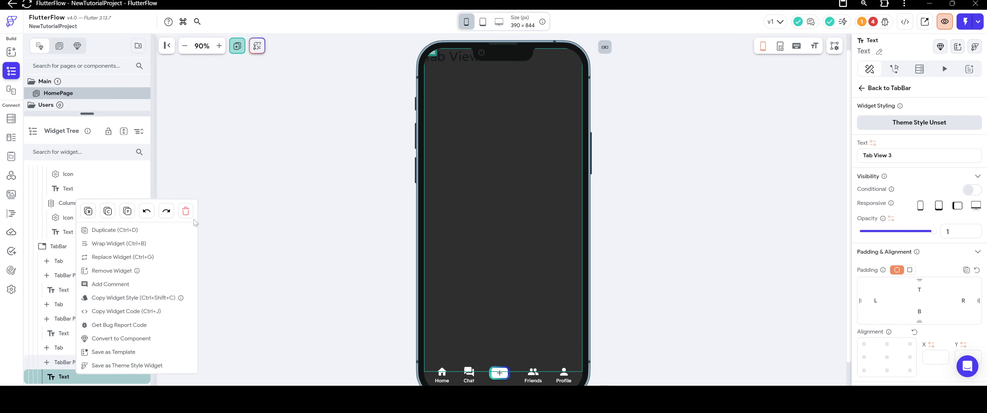
left_click(187, 212)
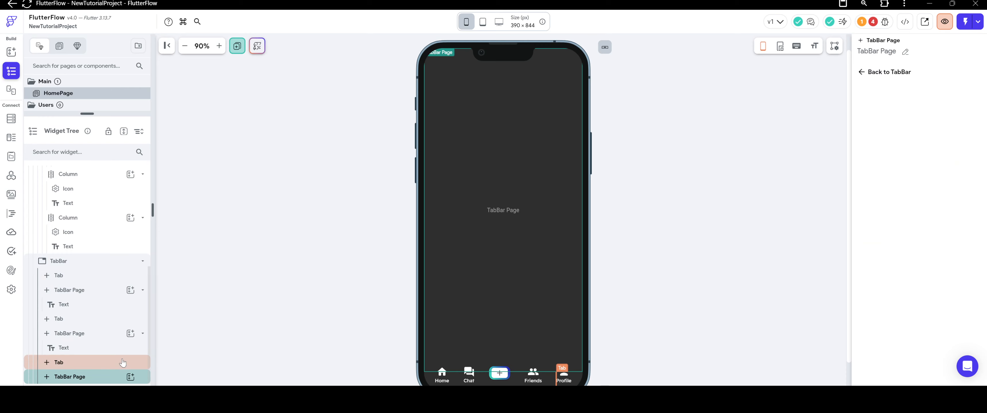
right_click(472, 221)
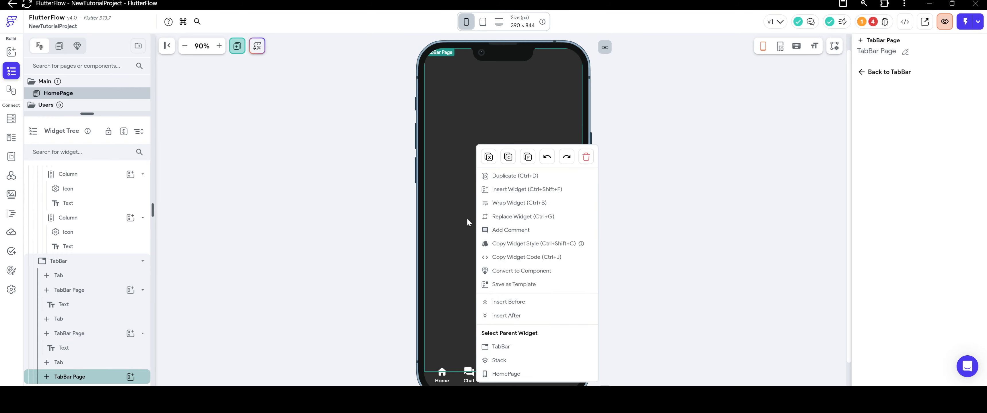
left_click(461, 360)
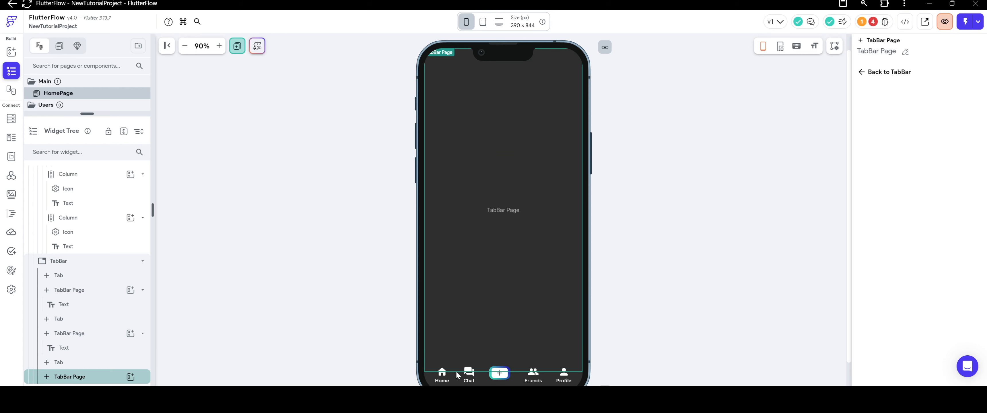
left_click(452, 378)
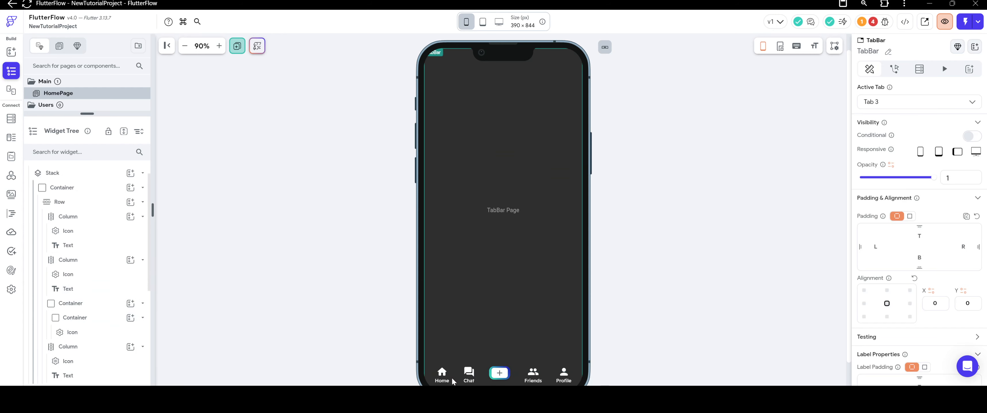
left_click(464, 362)
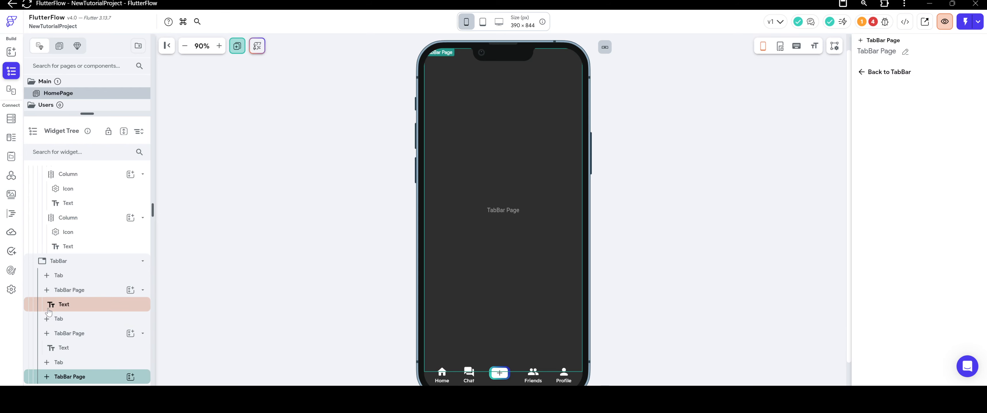
Delete the third and second tabs from the TabBar, leaving only the first one.
right_click(69, 363)
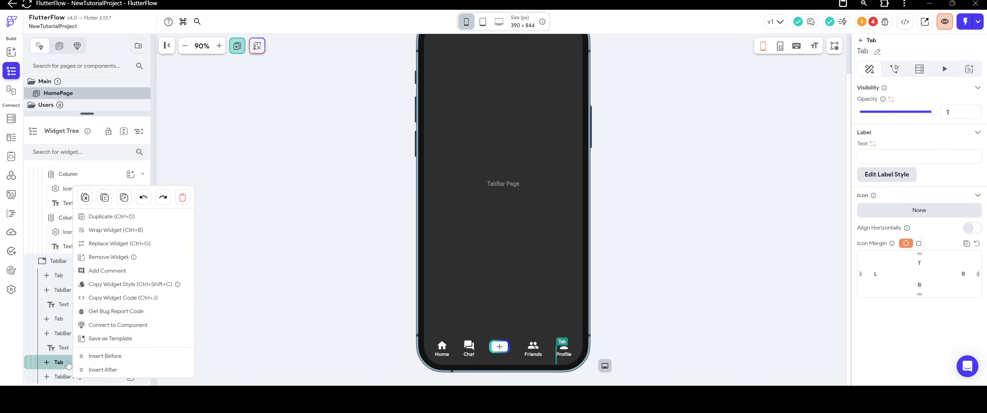
left_click(183, 199)
scroll(102, 332, "down", 4)
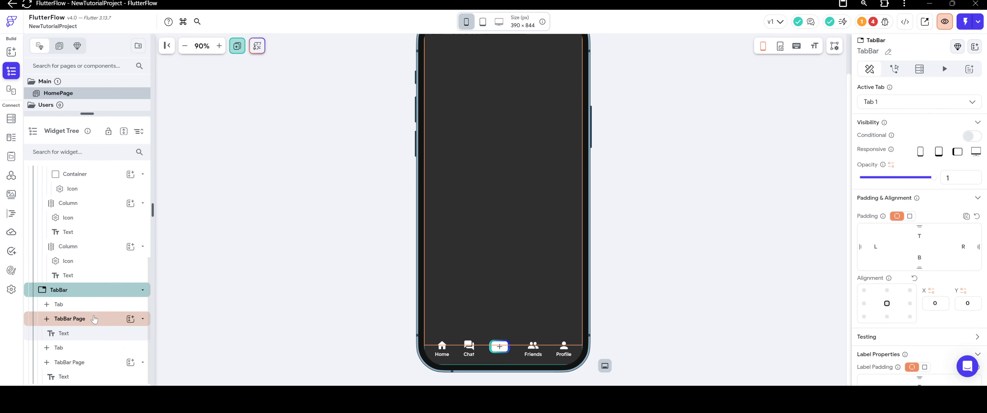
right_click(60, 348)
left_click(177, 198)
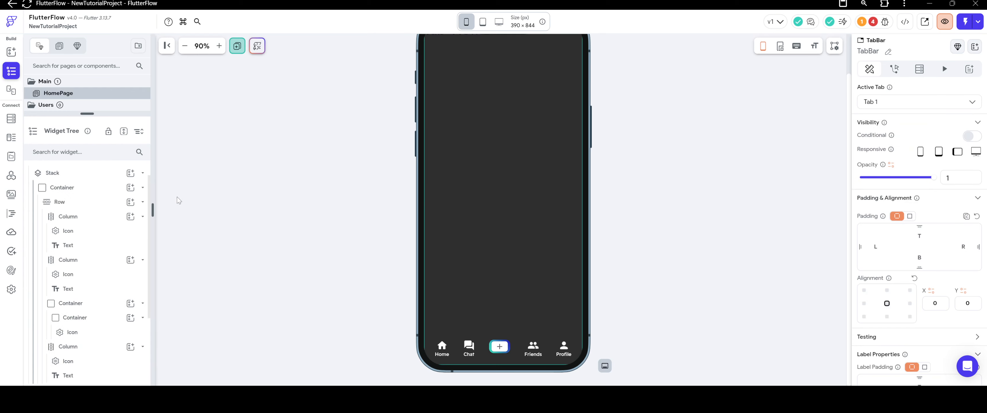
Try to delete the TabBar's one remaining page.
scroll(88, 307, "down", 4)
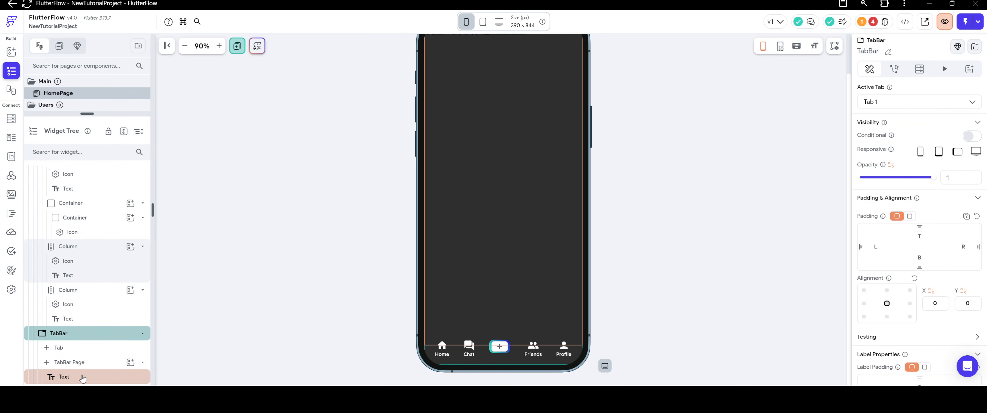
right_click(80, 366)
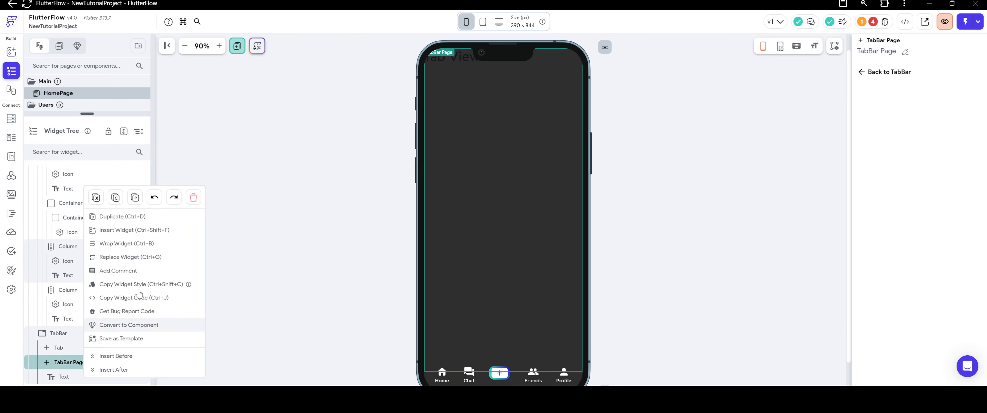
left_click(193, 200)
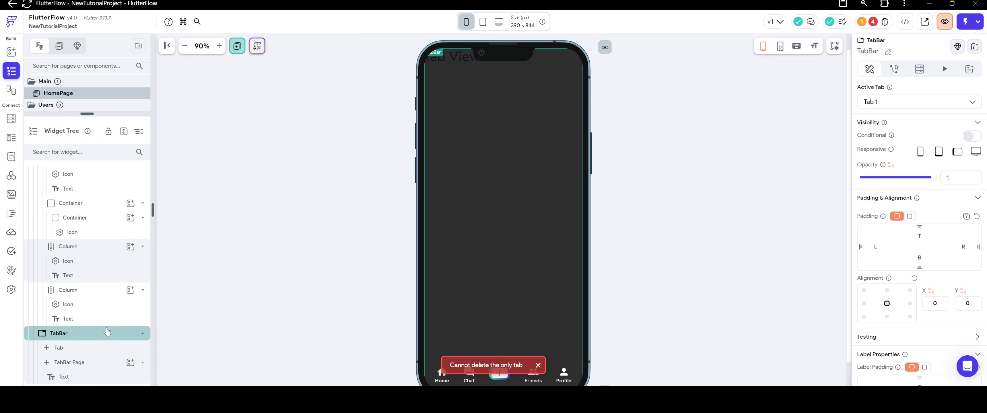
left_click(489, 318)
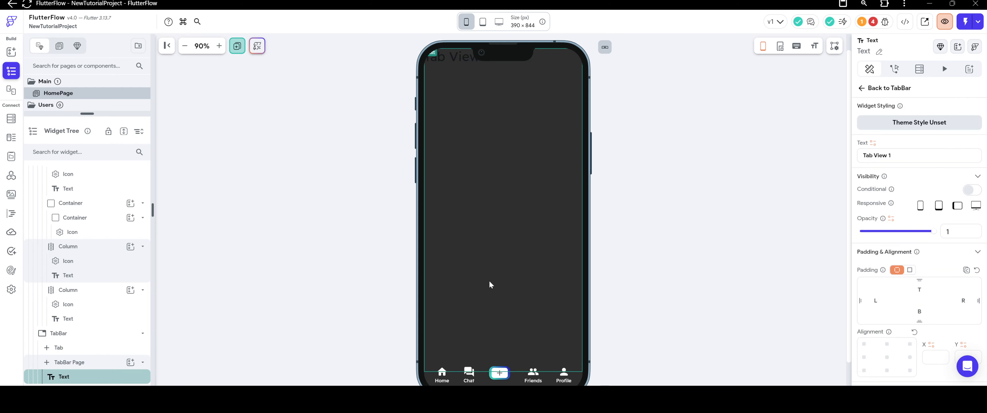
scroll(485, 245, "up", 1)
right_click(482, 213)
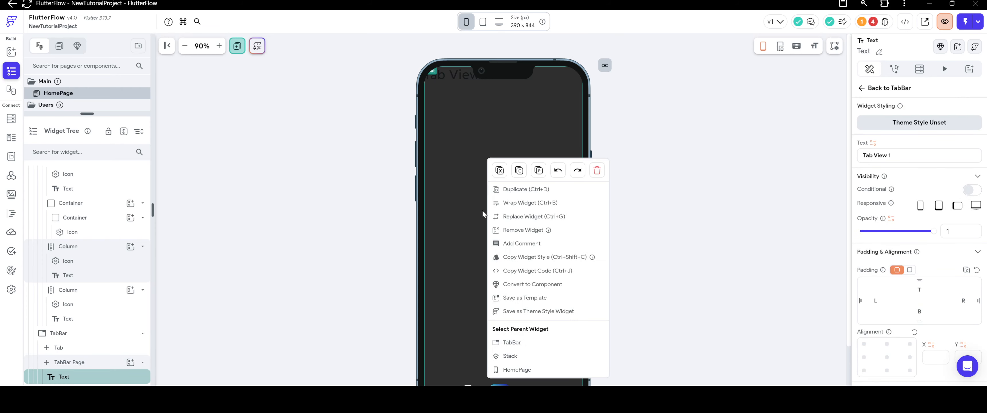
left_click(381, 232)
Bring the navigation bar container to the front of the Stack, then select the HomePage itself.
scroll(385, 251, "down", 4)
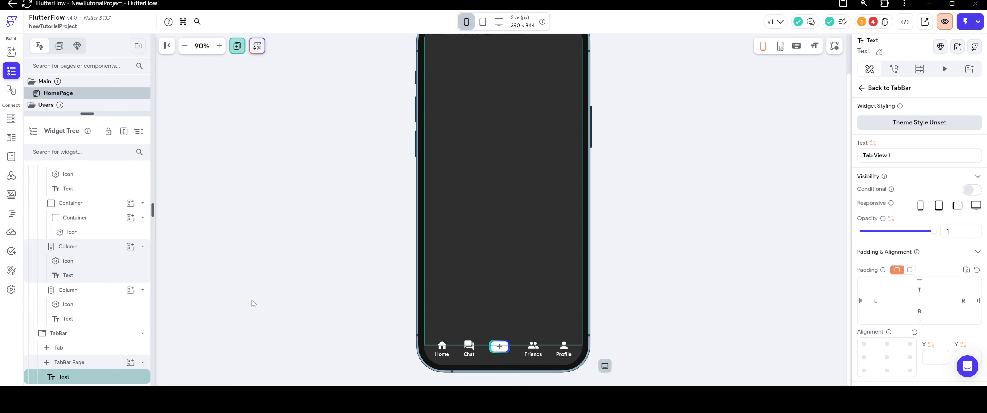
scroll(88, 209, "up", 3)
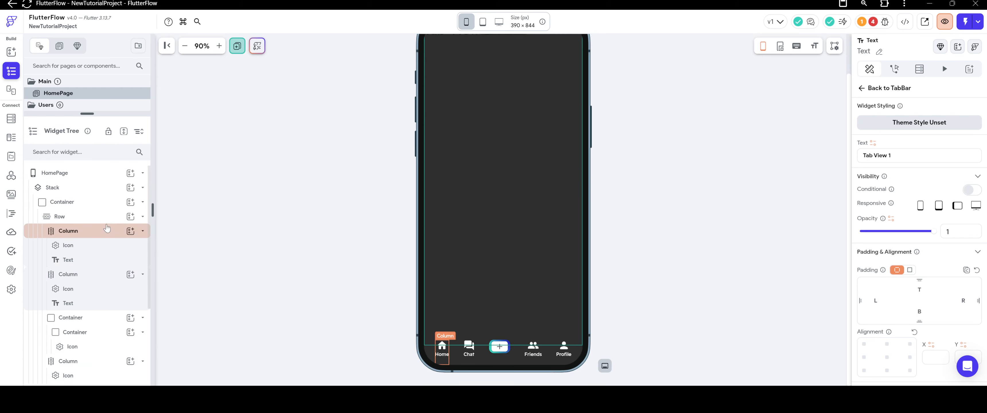
left_click(89, 209)
right_click(454, 348)
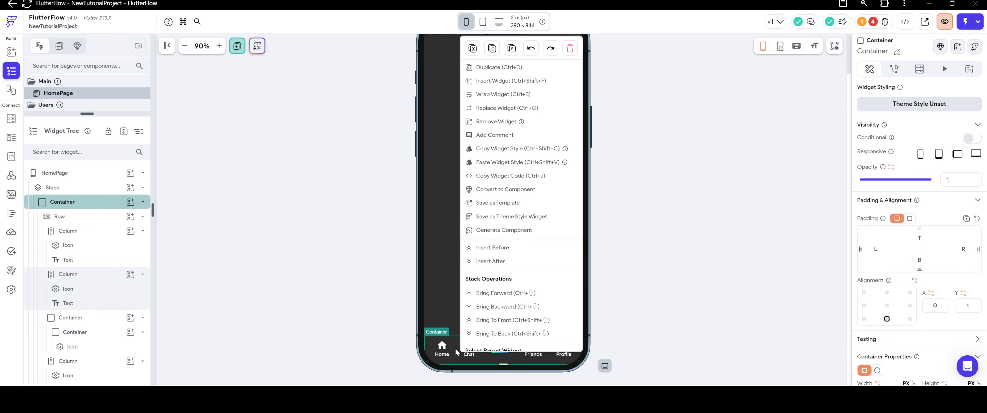
left_click(498, 321)
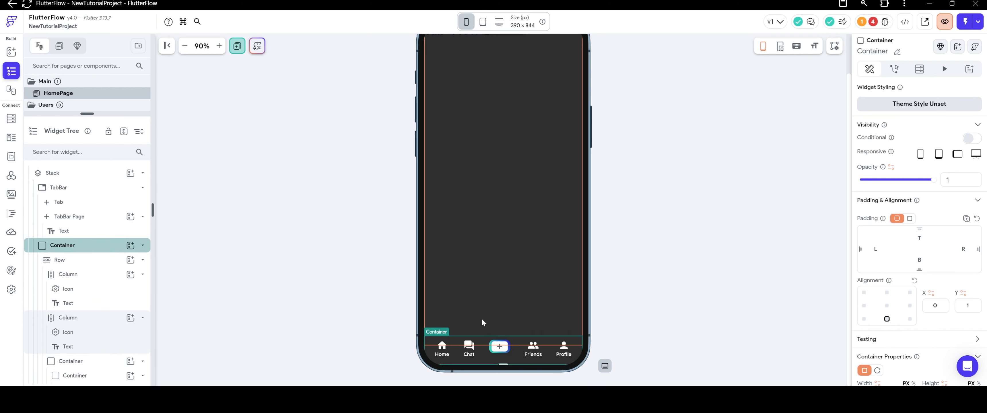
left_click(480, 311)
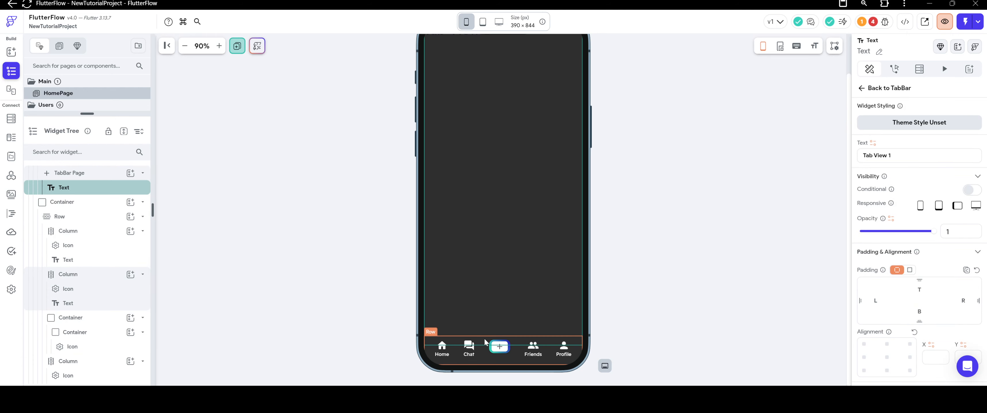
scroll(383, 254, "up", 2)
left_click(382, 247)
scroll(383, 248, "down", 2)
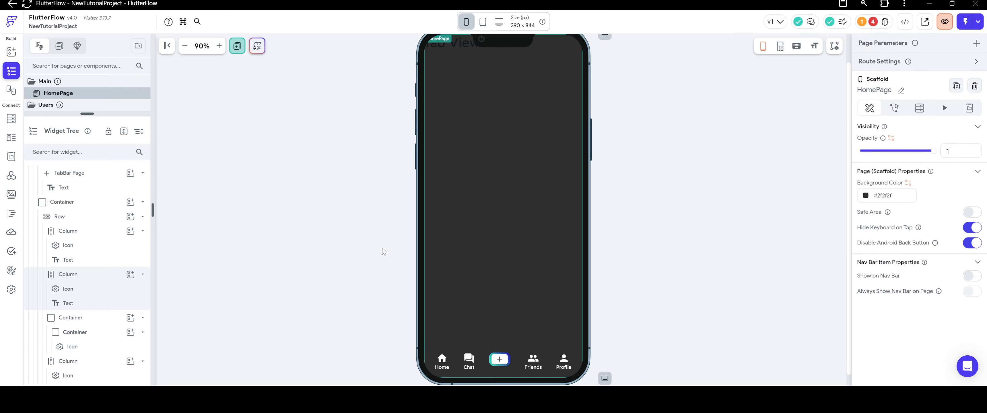
left_click(10, 53)
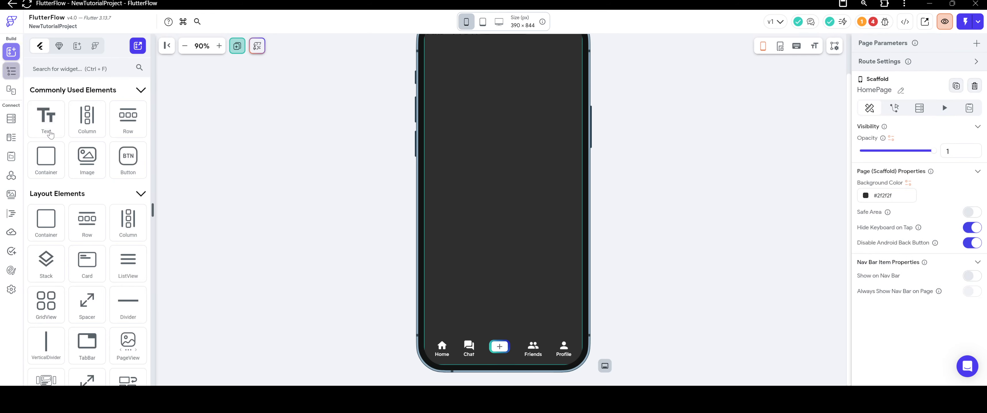
scroll(87, 227, "down", 4)
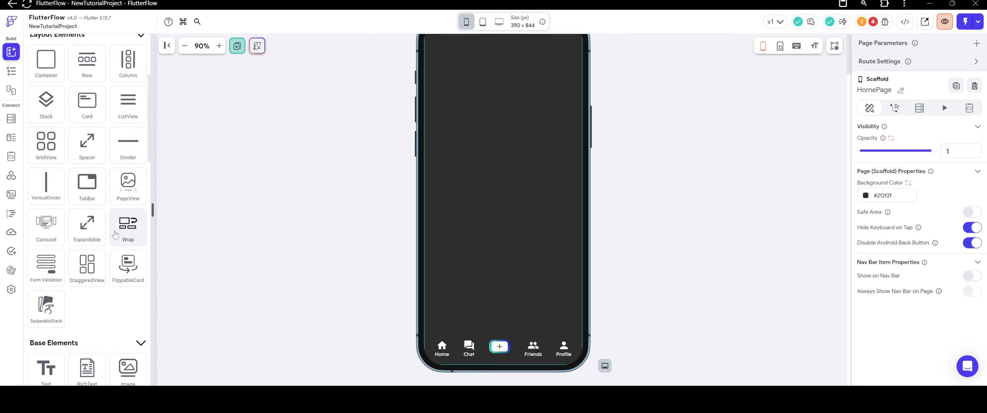
left_click_drag(128, 185, 502, 196)
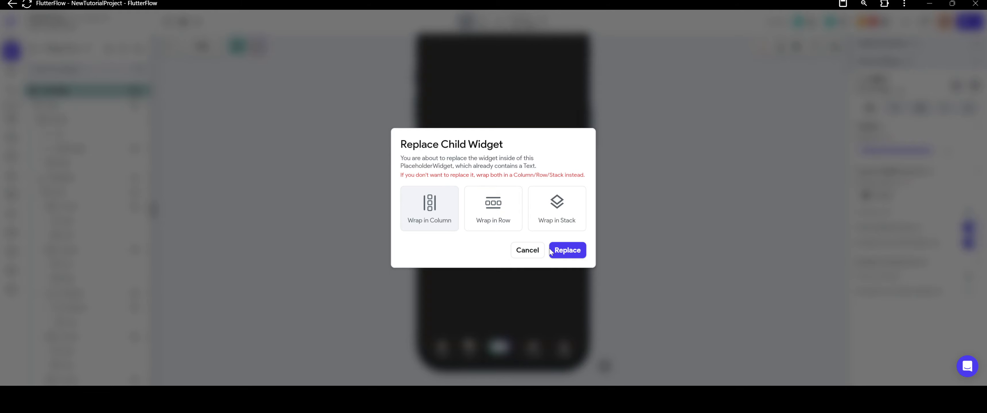
left_click(529, 253)
scroll(552, 241, "up", 2)
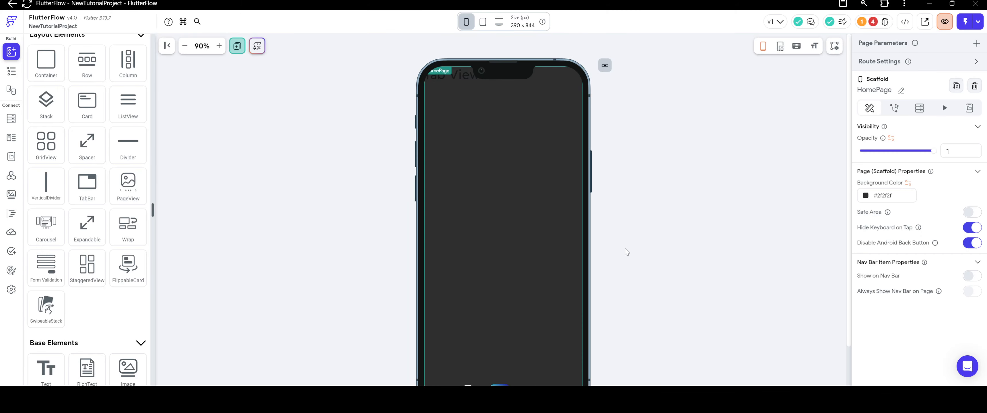
left_click(521, 170)
right_click(471, 110)
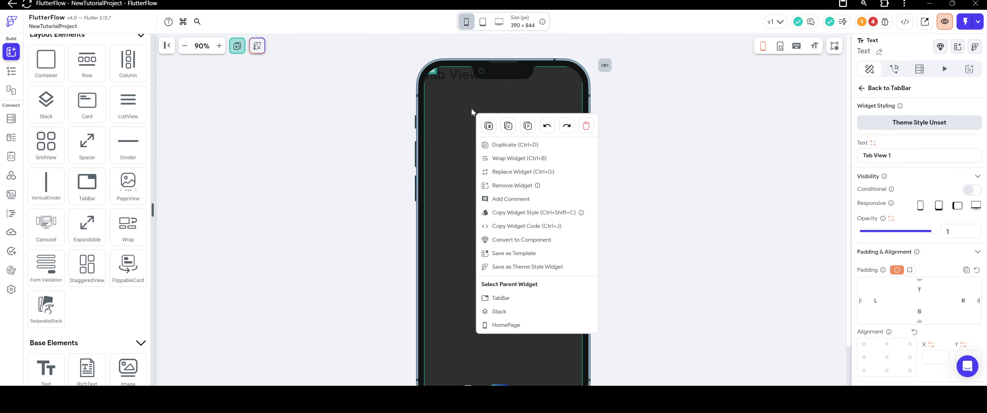
left_click(444, 167)
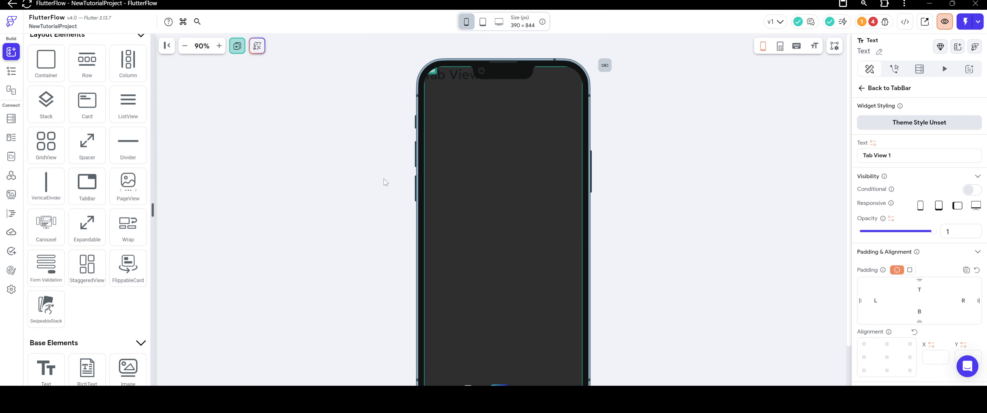
Delete the Tab View 1 text widget from the remaining TabBar page.
left_click(6, 73)
scroll(108, 293, "down", 3)
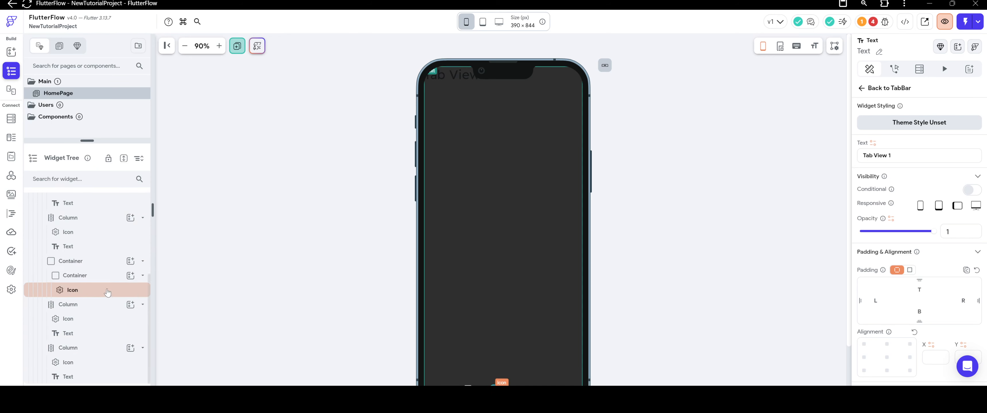
scroll(104, 299, "up", 3)
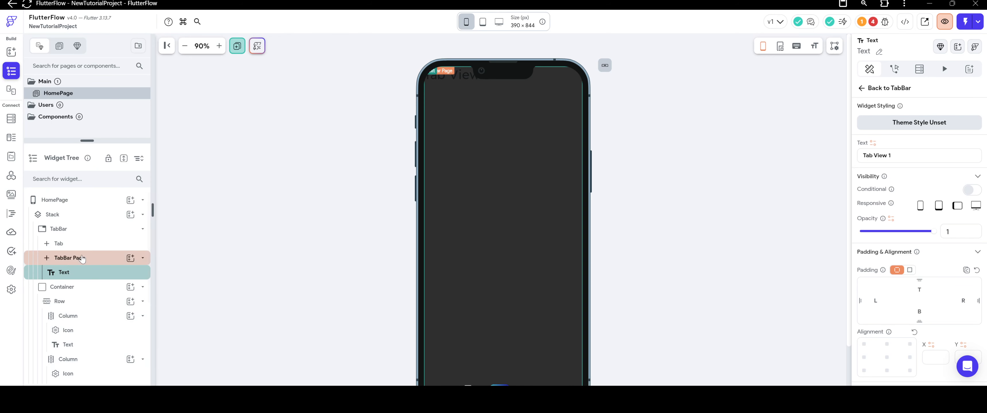
right_click(89, 273)
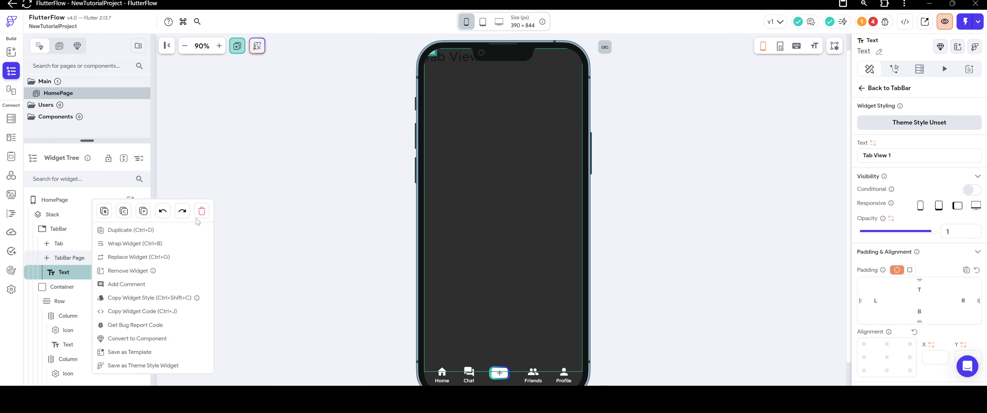
left_click(201, 211)
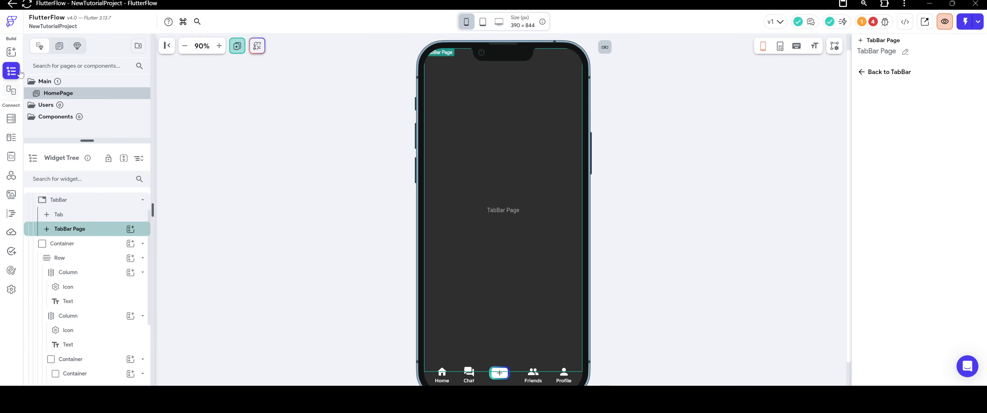
Add a PageView inside the empty TabBar page.
left_click(11, 52)
scroll(116, 221, "down", 2)
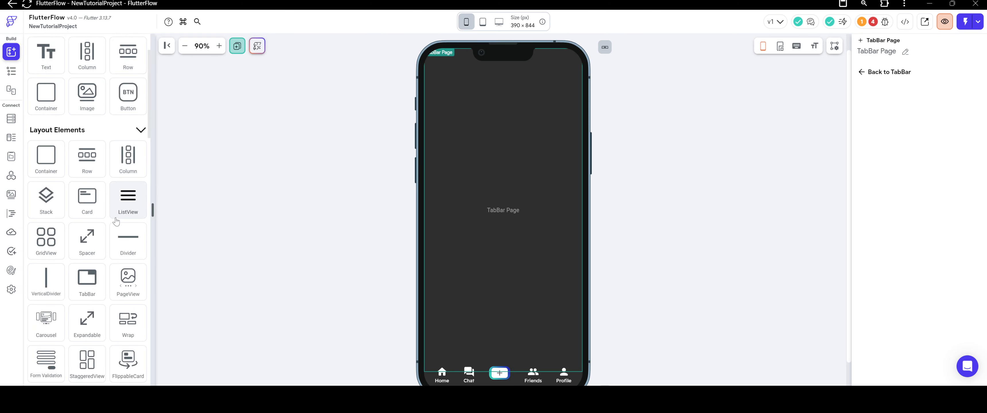
left_click_drag(127, 282, 477, 237)
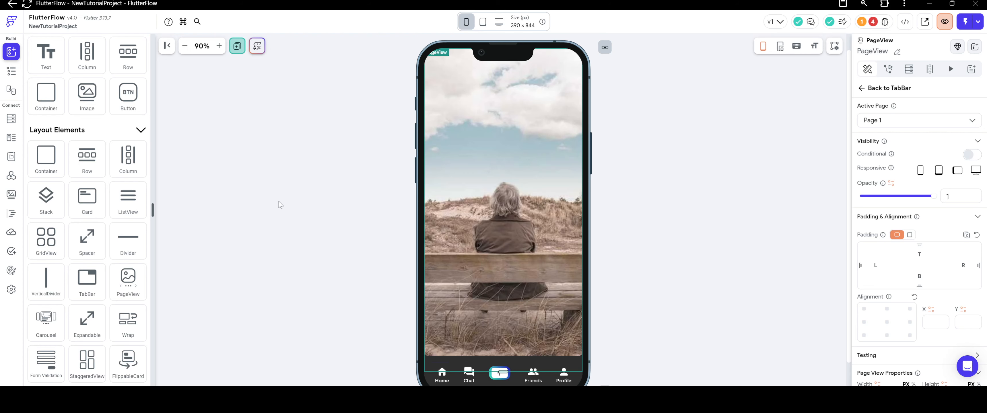
Stretch the image inside the PageView to a height of 225 px.
scroll(632, 269, "down", 1)
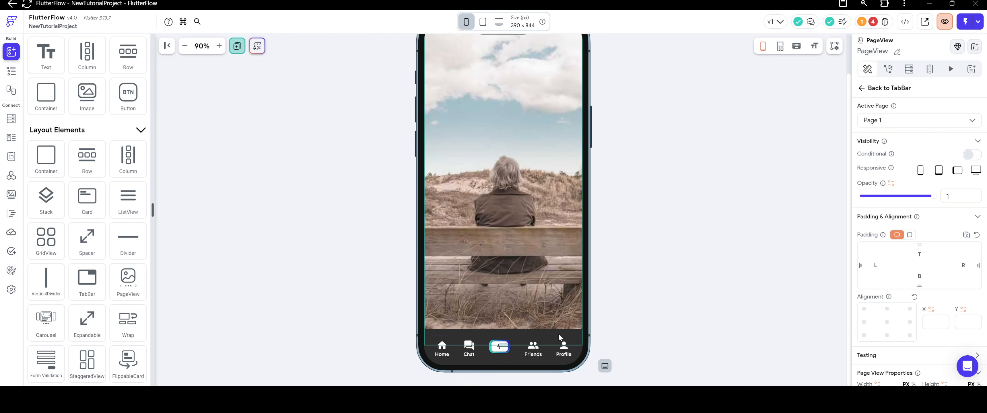
left_click(552, 305)
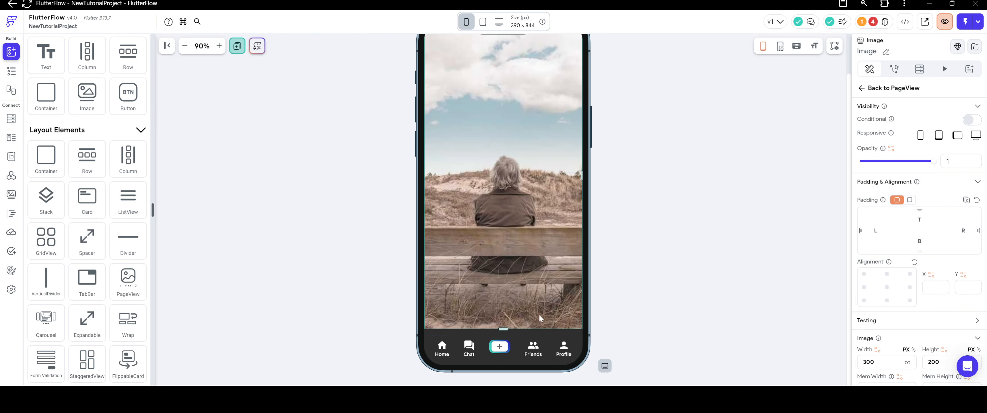
left_click_drag(506, 329, 510, 338)
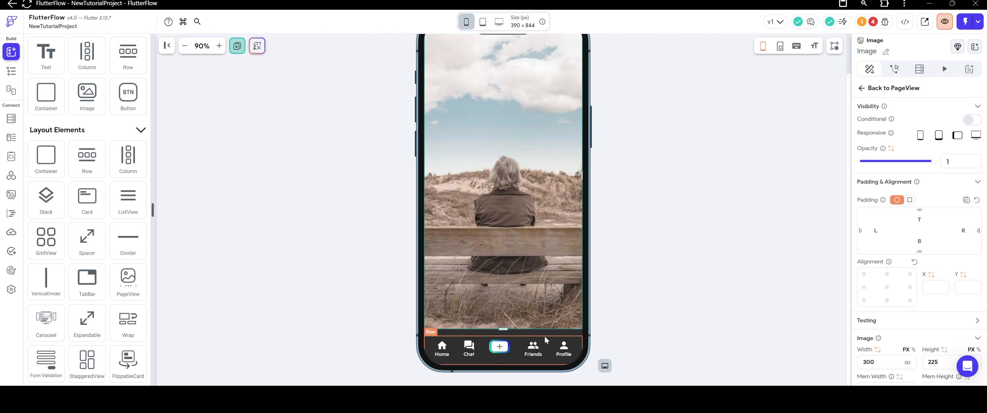
Set the HomePage background color to white by value, keeping it separate from the matching theme colors.
left_click(694, 280)
left_click(868, 196)
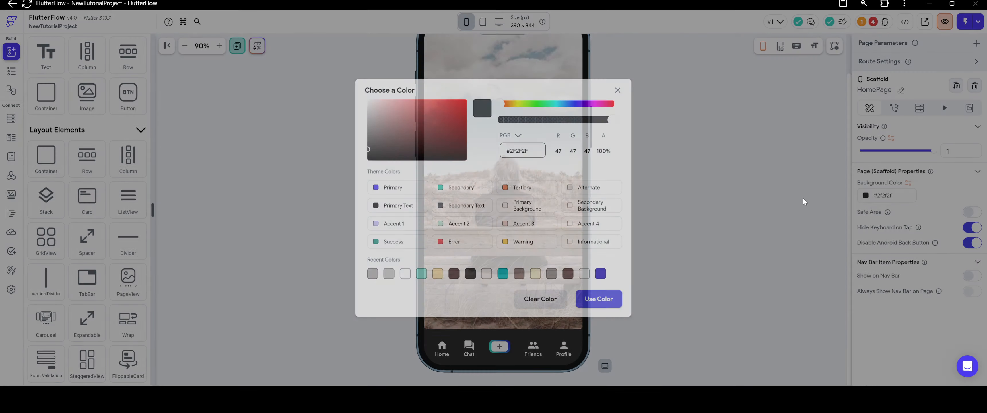
left_click(370, 133)
left_click_drag(369, 133, 356, 85)
left_click(598, 299)
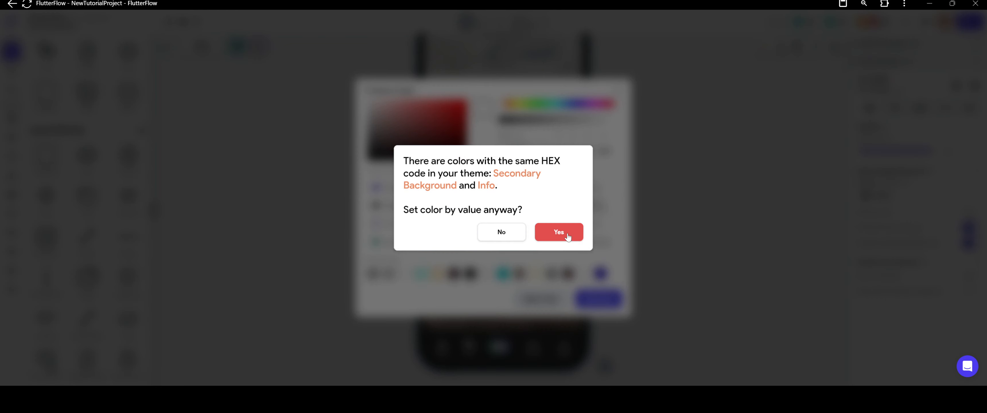
left_click(558, 232)
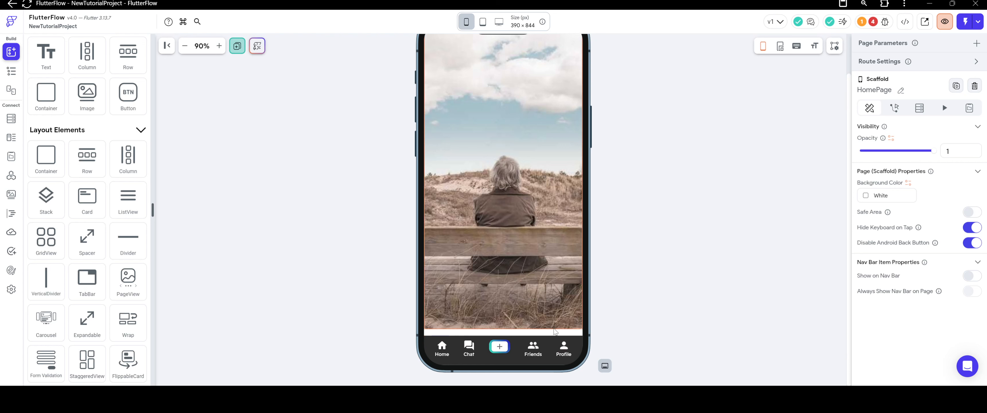
Set the PageView's height to infinity and keep its axis horizontal.
left_click(555, 338)
left_click(555, 337)
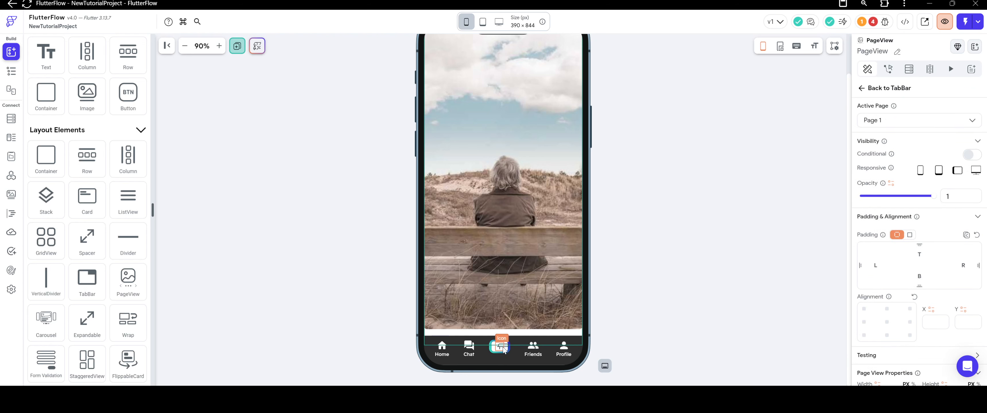
scroll(924, 279, "down", 3)
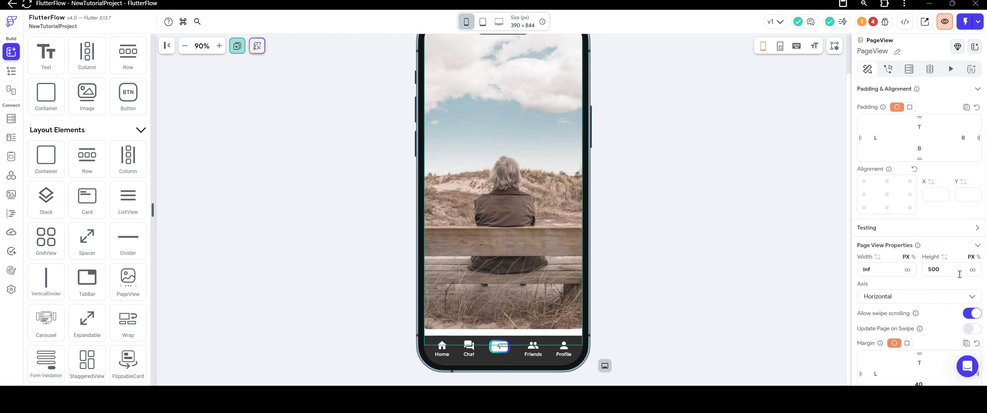
left_click(973, 271)
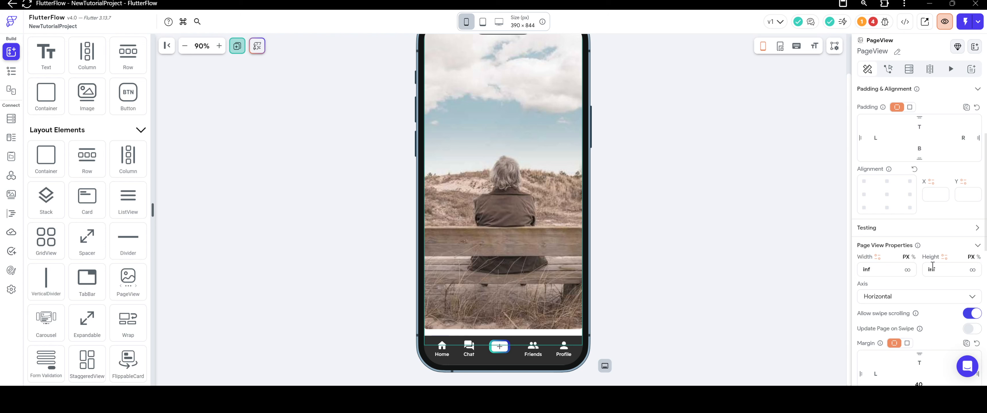
scroll(932, 266, "down", 2)
double_click(931, 205)
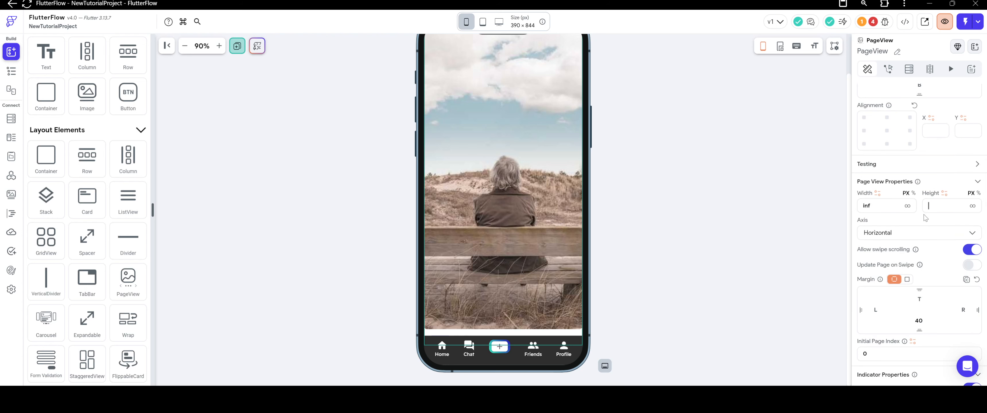
left_click(919, 235)
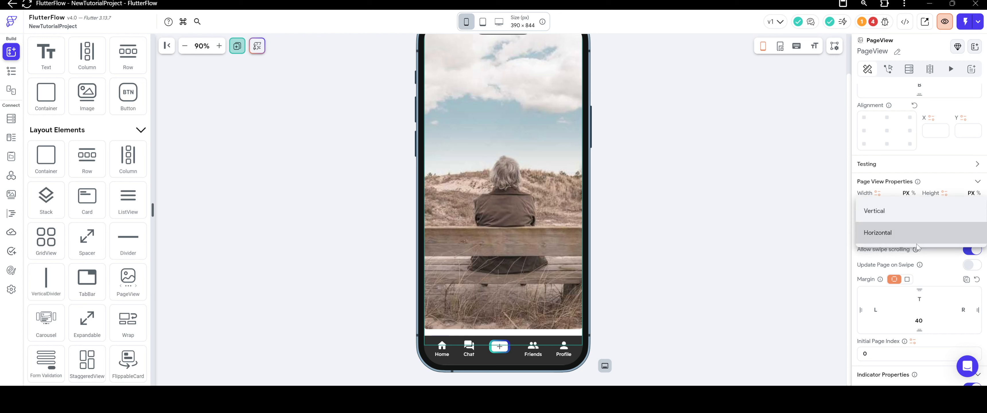
left_click(916, 242)
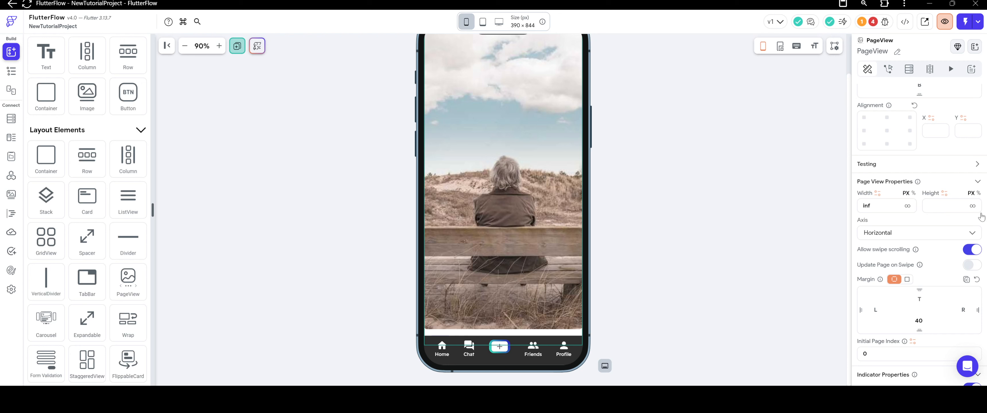
left_click(972, 208)
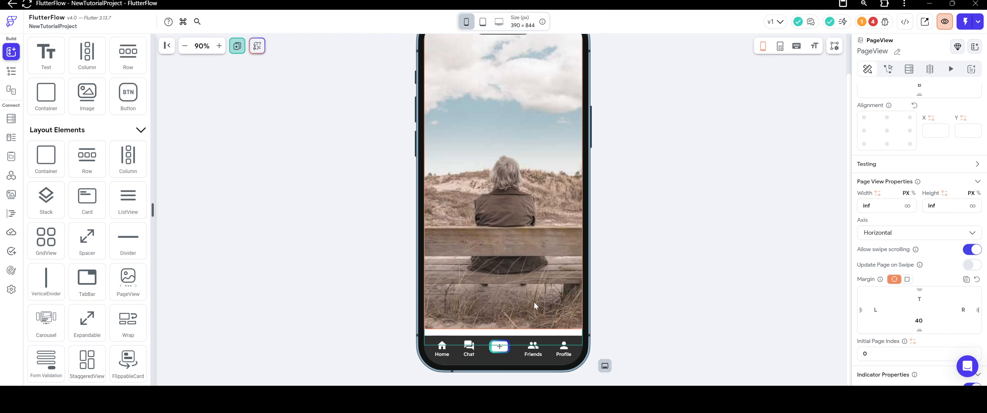
Select the PageView's parent TabBar to inspect its properties.
scroll(635, 263, "up", 2)
scroll(635, 263, "down", 2)
right_click(516, 332)
left_click(546, 344)
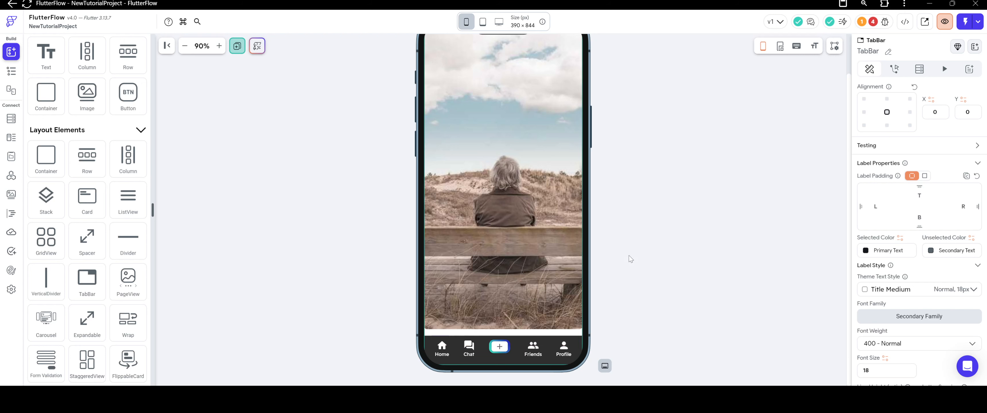
Increase the navigation bar container's height to about 88 px so it covers the gap below the image.
left_click(513, 365)
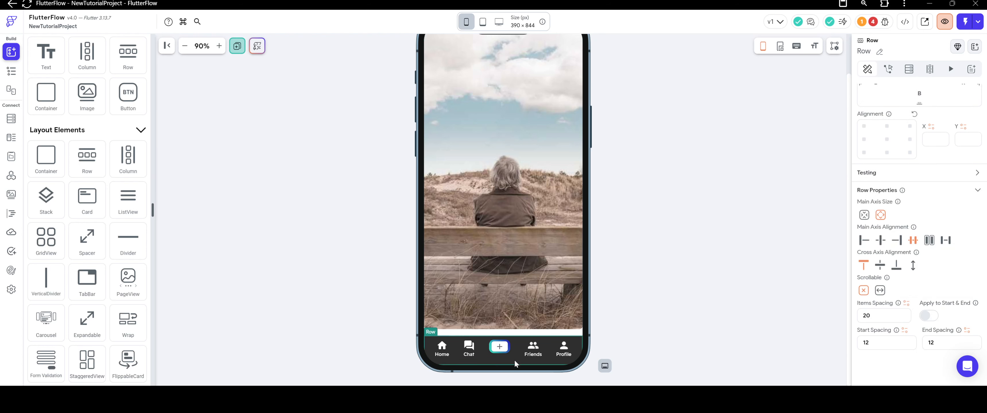
right_click(516, 359)
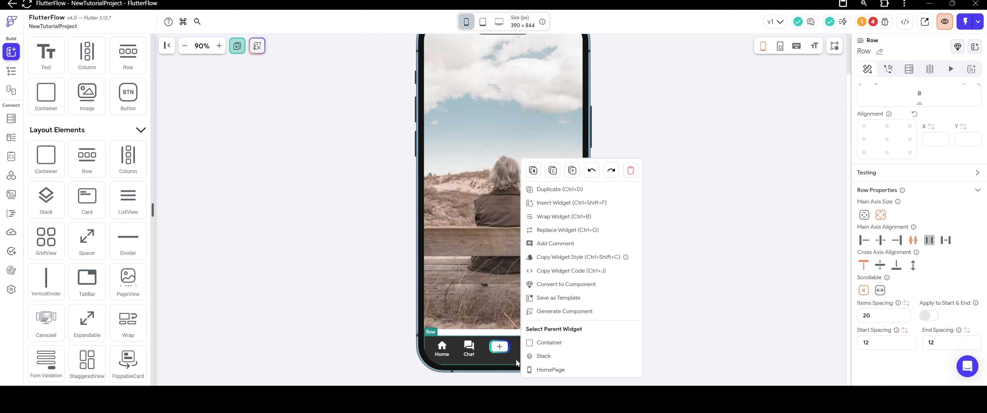
left_click(551, 345)
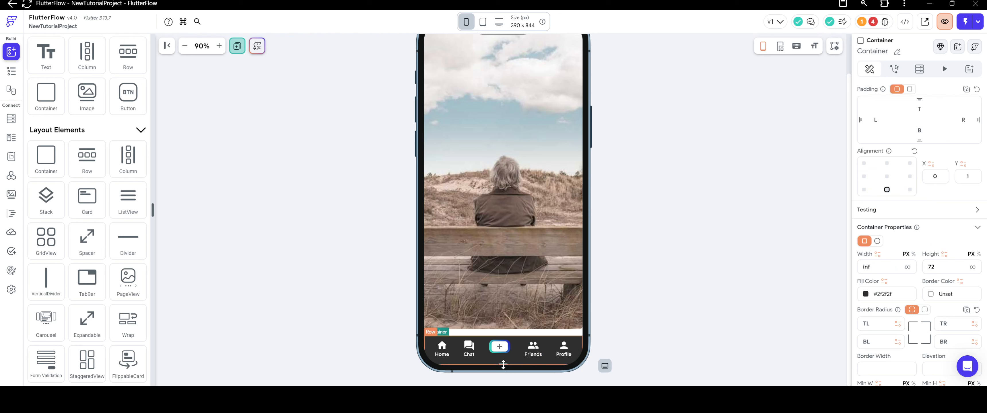
left_click_drag(503, 365, 499, 375)
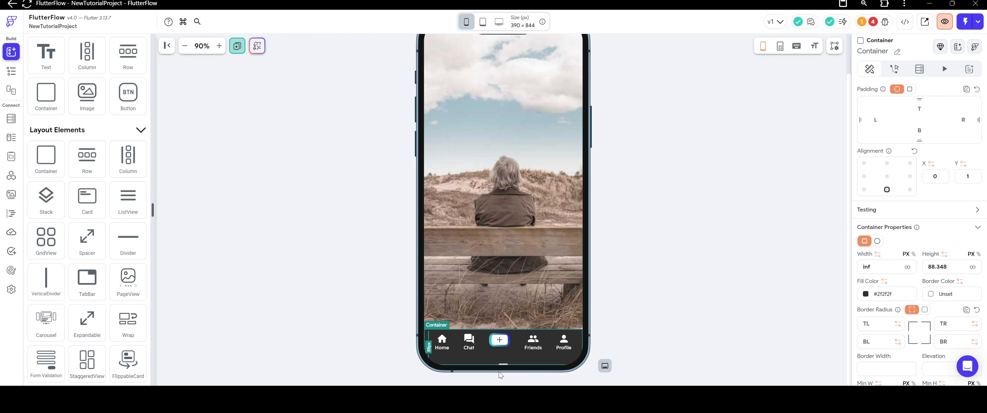
left_click(550, 292)
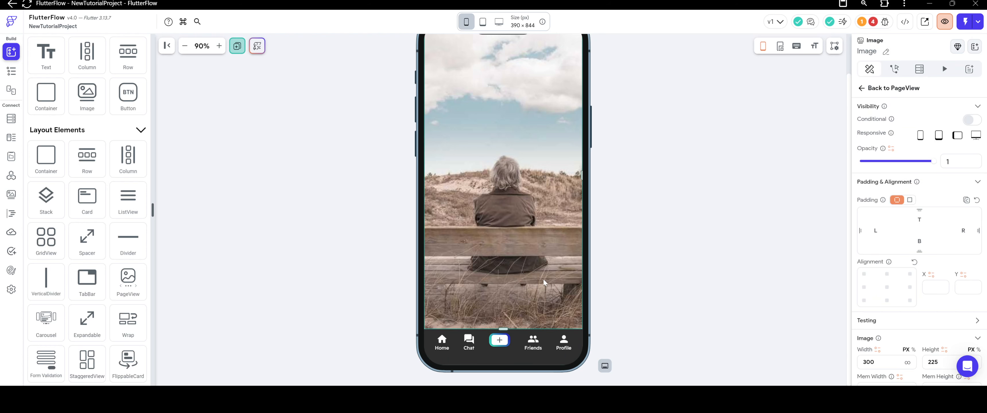
left_click(646, 296)
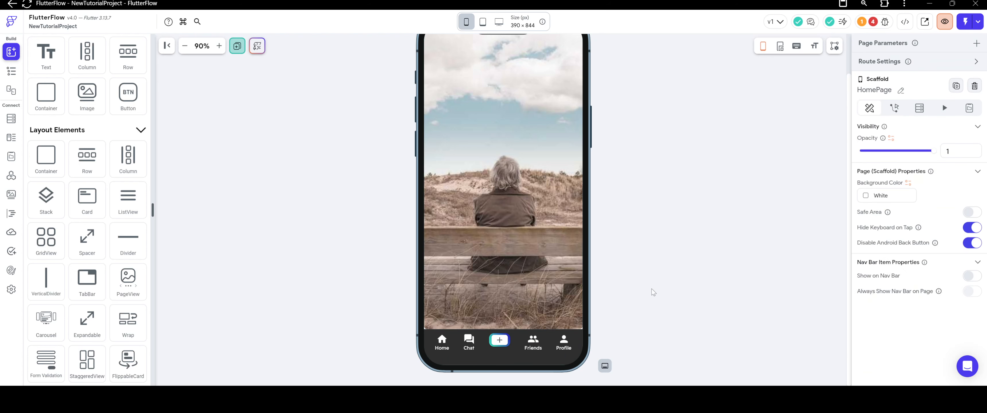
Set the top padding of the navigation bar's Row to 12.
left_click(485, 342)
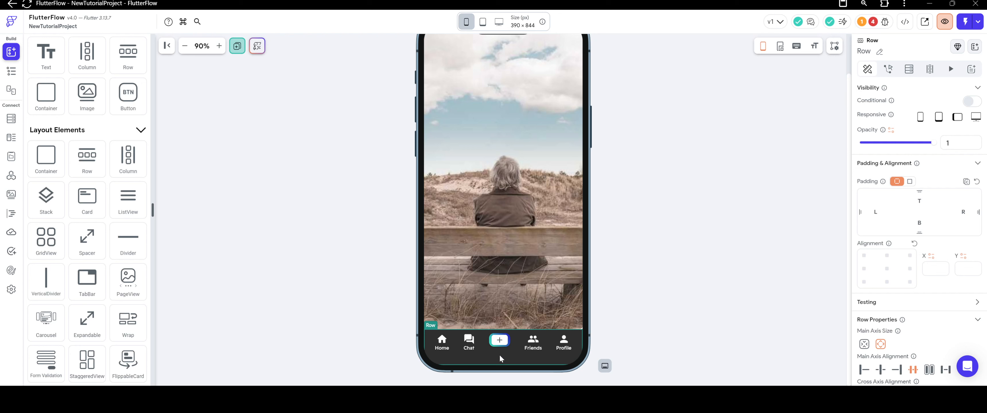
right_click(513, 347)
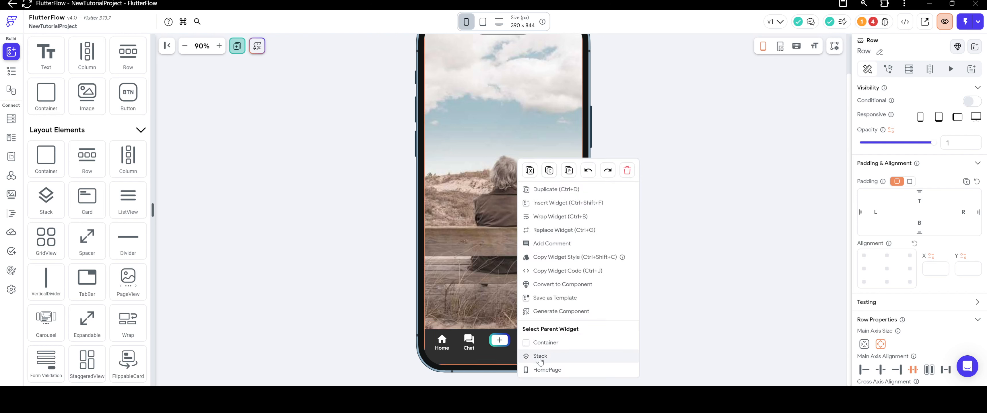
left_click(513, 344)
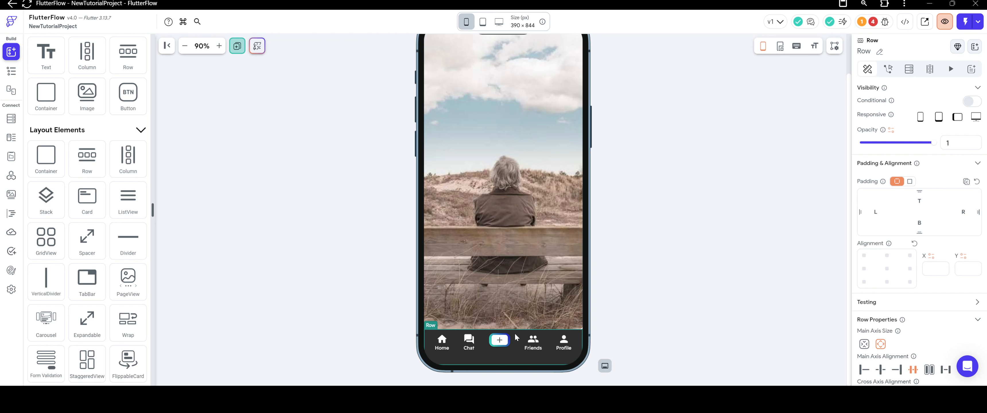
left_click(449, 343)
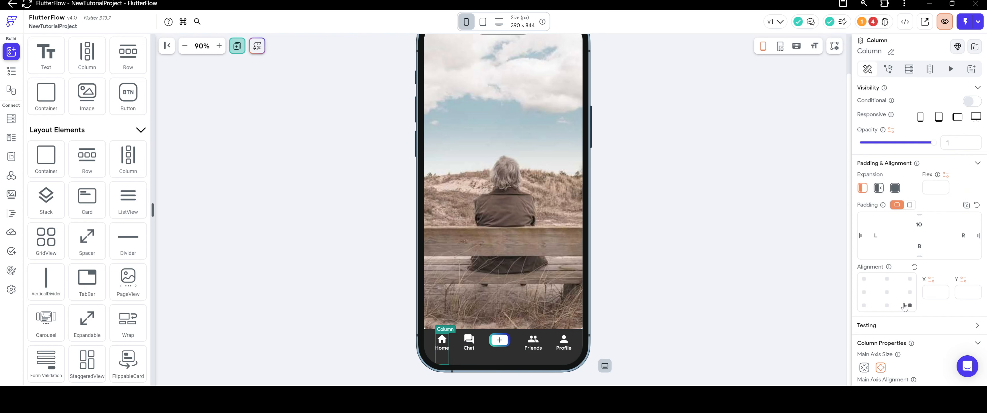
left_click(480, 339)
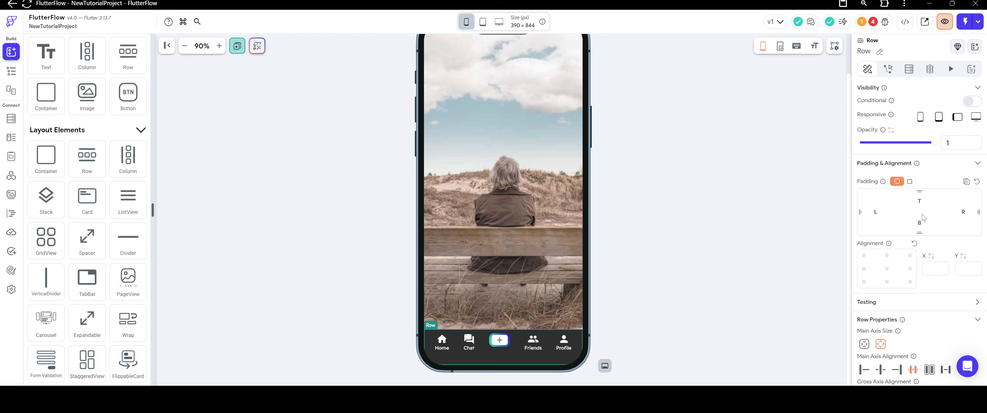
type("12")
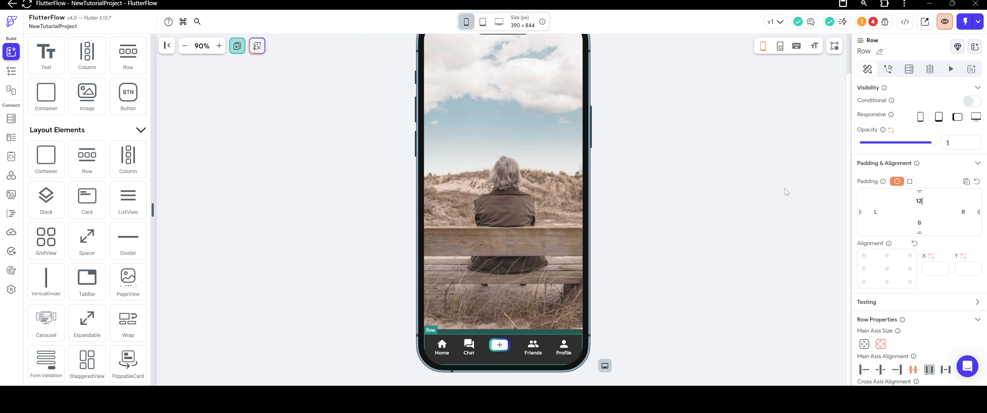
left_click(733, 179)
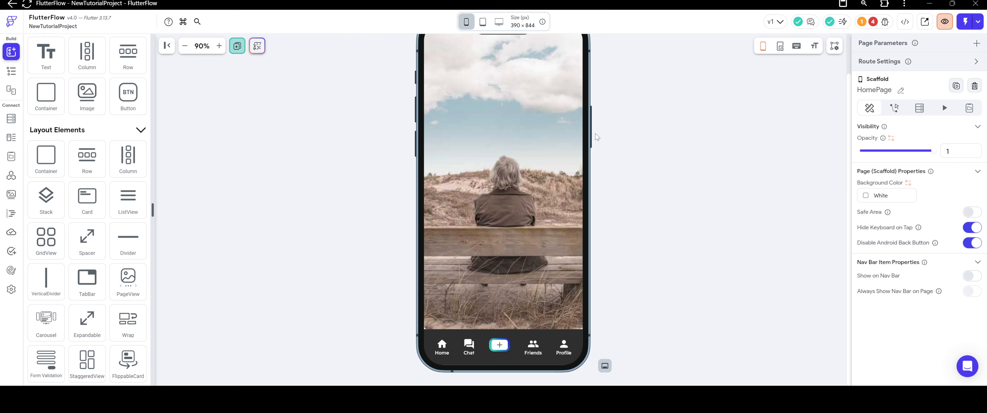
Review the project's error list and the HomePage's Nav Bar options.
scroll(591, 135, "up", 1)
left_click(503, 189)
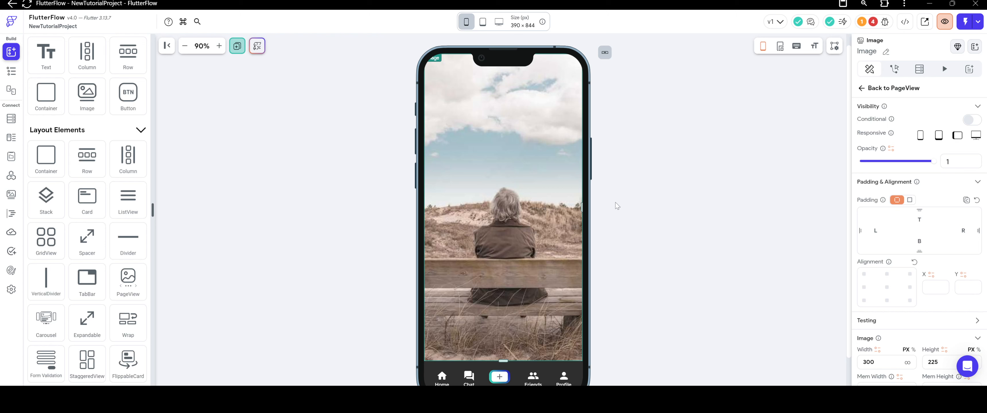
left_click(701, 48)
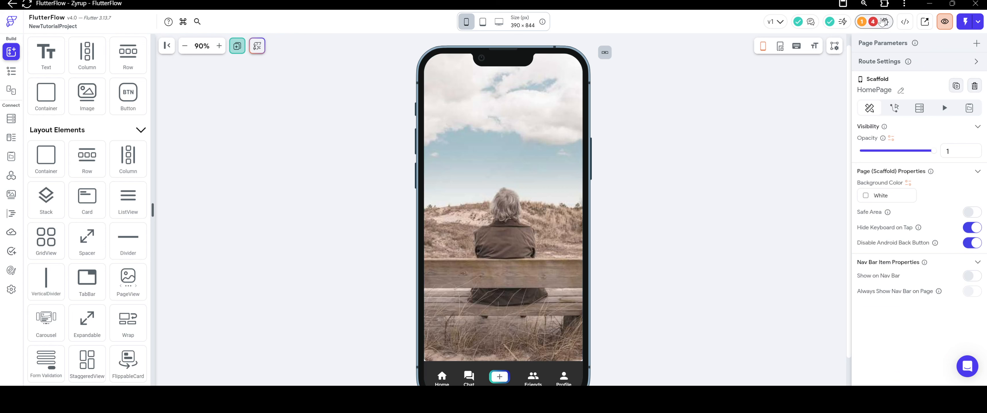
left_click(868, 21)
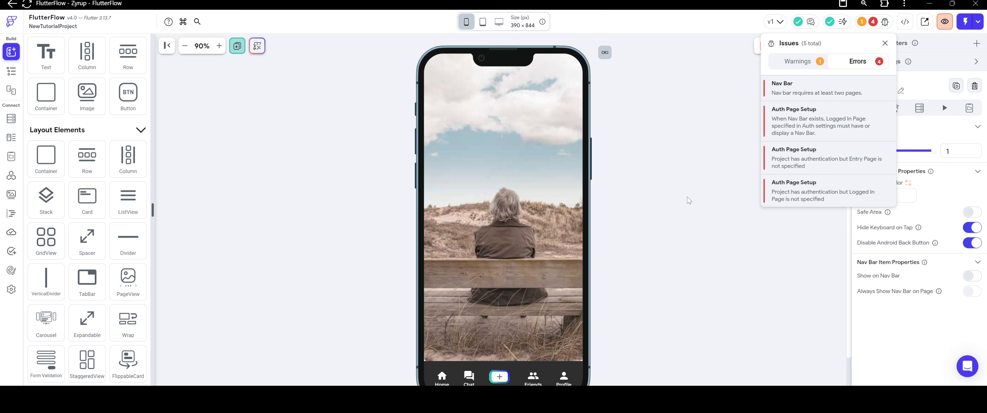
left_click(688, 200)
scroll(682, 199, "down", 1)
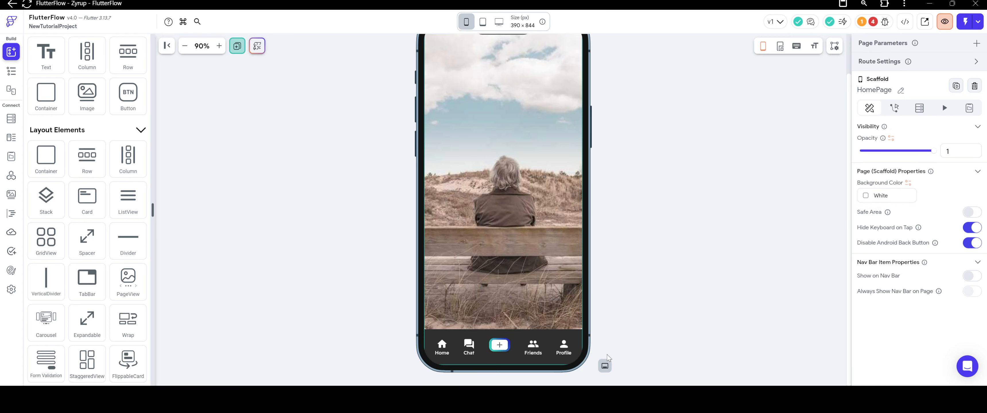
left_click(605, 365)
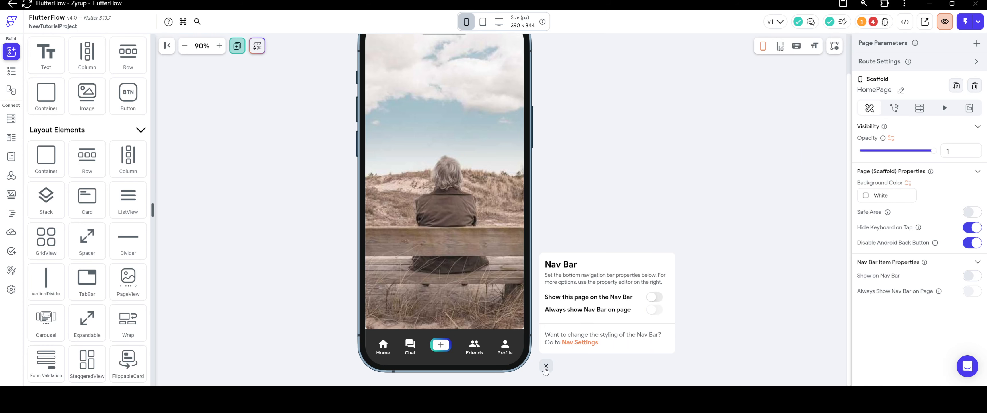
left_click(548, 366)
Remove the image from the first page of the PageView.
right_click(542, 191)
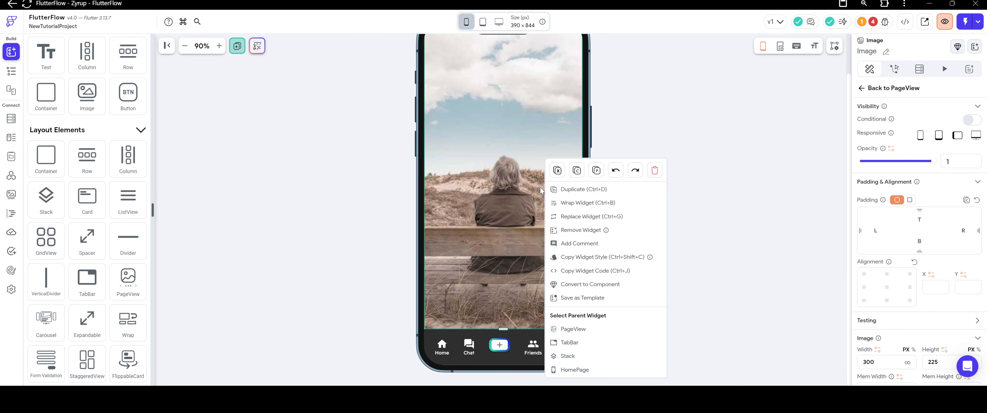
left_click(616, 231)
scroll(632, 214, "up", 2)
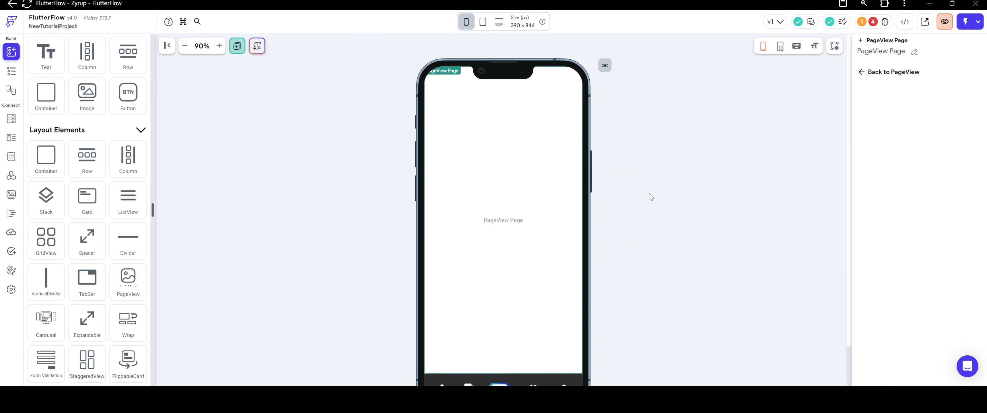
scroll(651, 197, "down", 2)
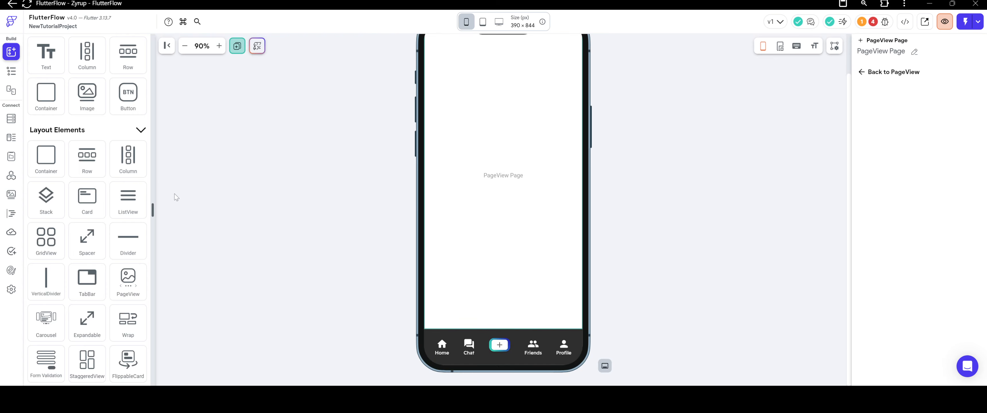
Delete the second and third pages of the PageView in the widget tree, leaving a single page.
left_click(11, 71)
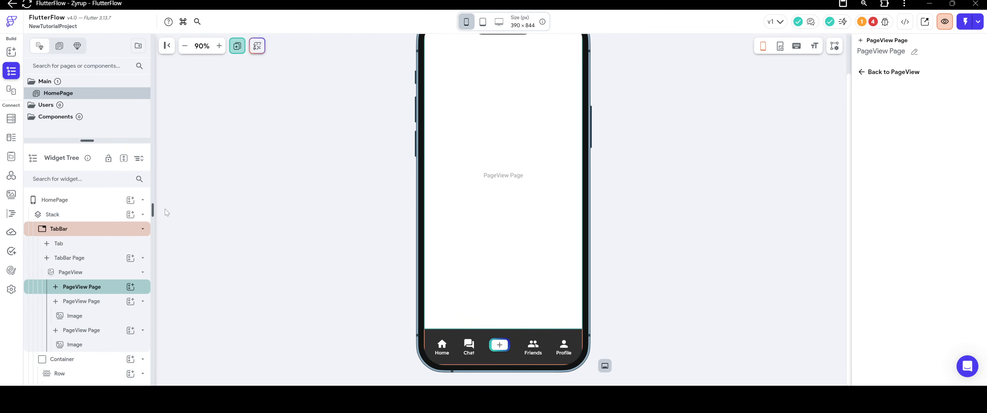
left_click(96, 303)
right_click(96, 305)
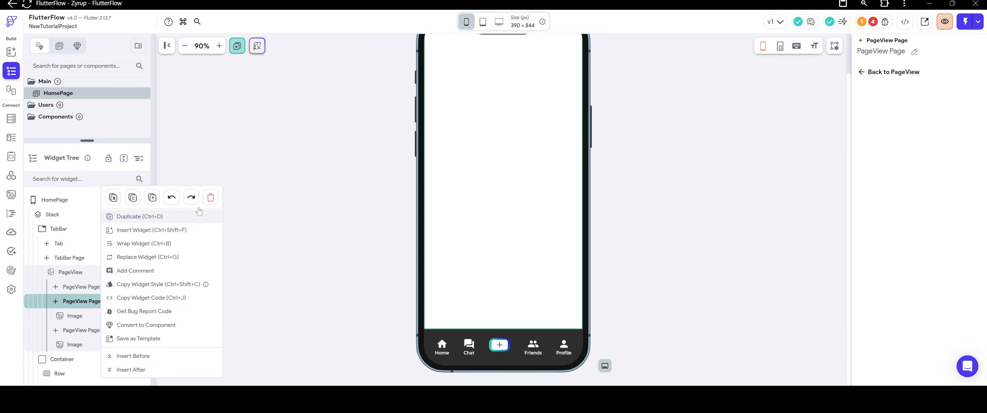
left_click(210, 197)
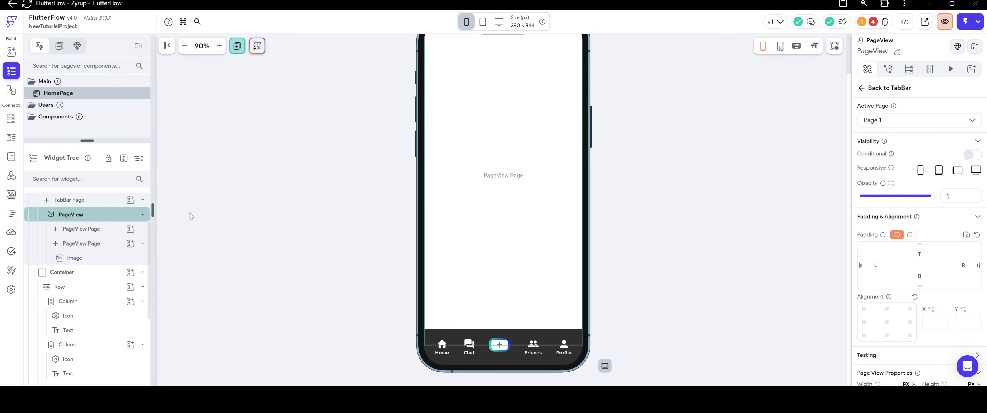
left_click(93, 243)
right_click(93, 244)
left_click(207, 198)
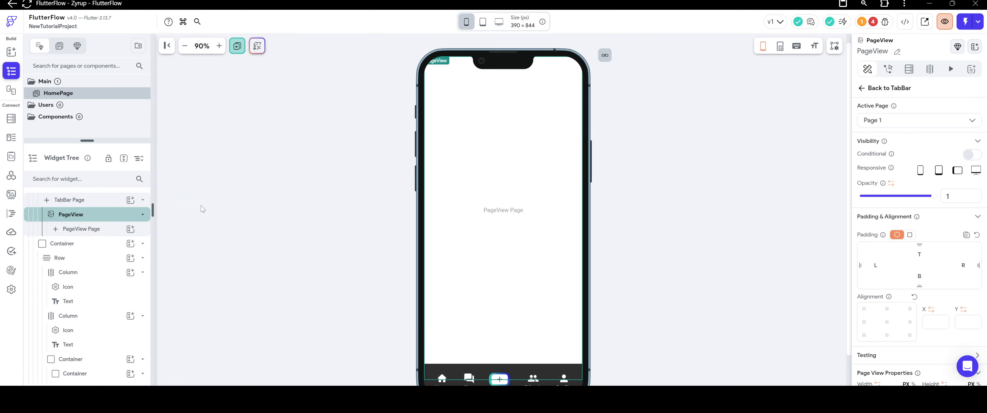
Inspect the remaining PageView page and its parent TabBar on the HomePage.
left_click(333, 218)
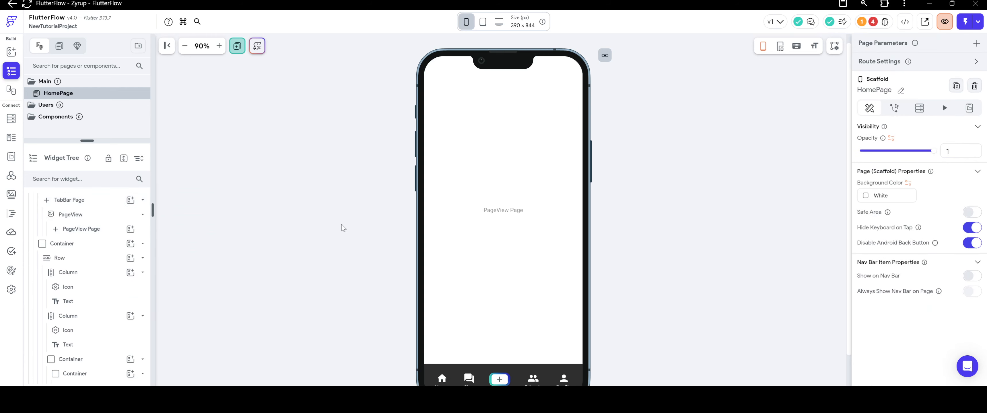
left_click(526, 294)
scroll(506, 245, "down", 2)
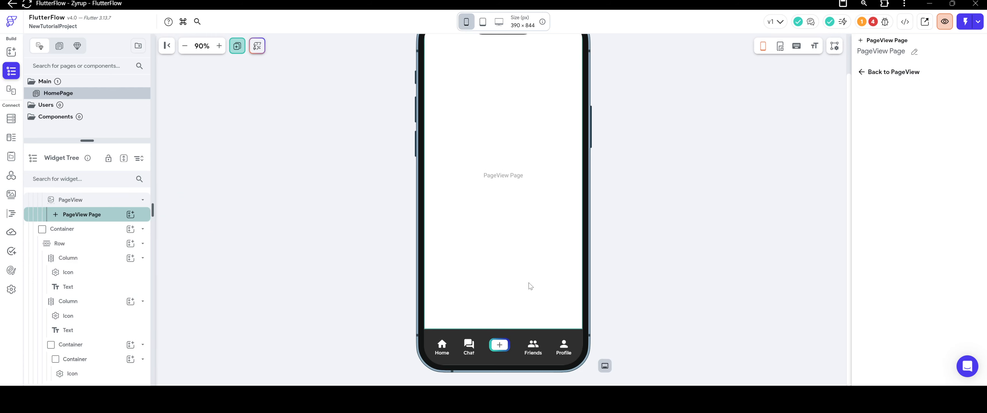
left_click(624, 274)
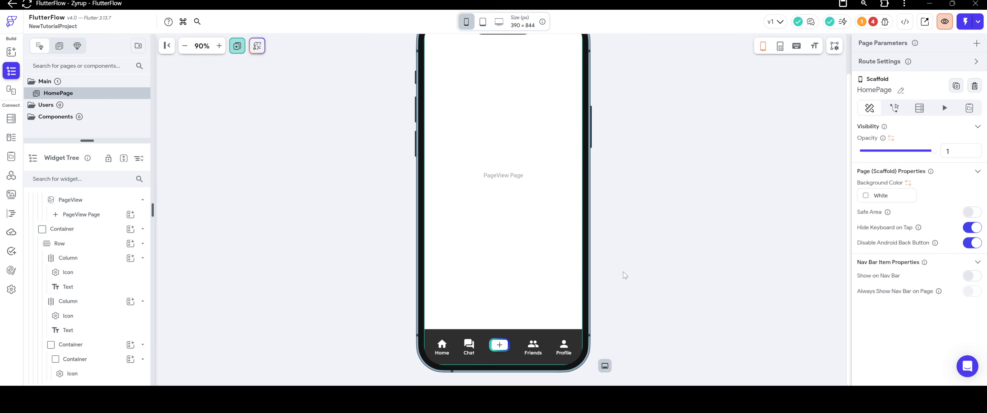
scroll(626, 274, "up", 2)
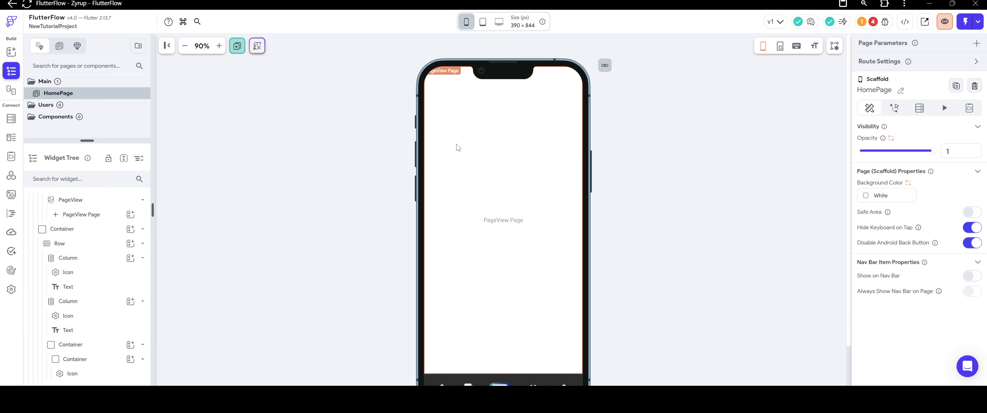
right_click(489, 175)
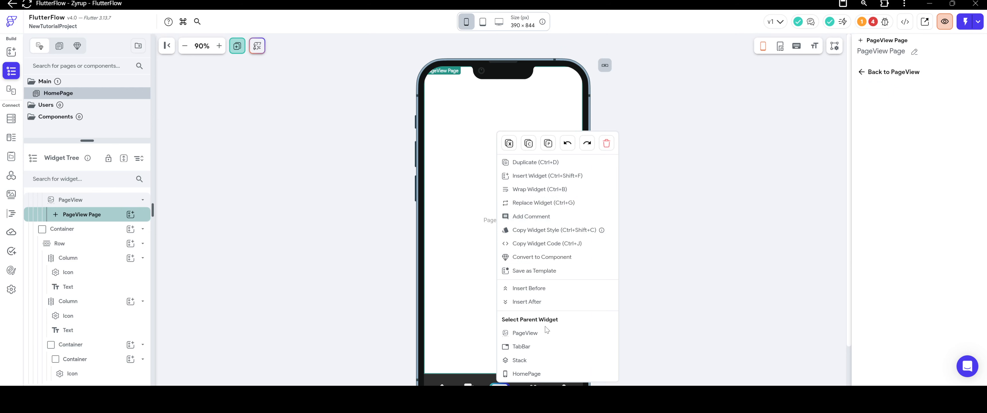
left_click(538, 347)
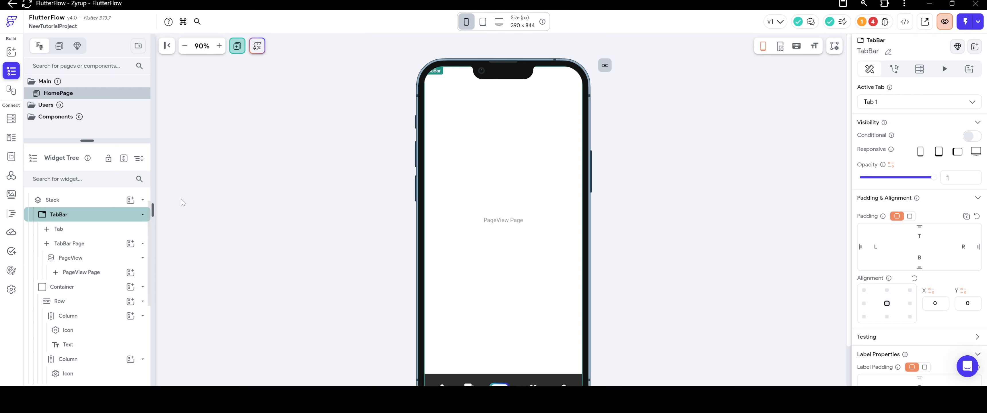
left_click(202, 198)
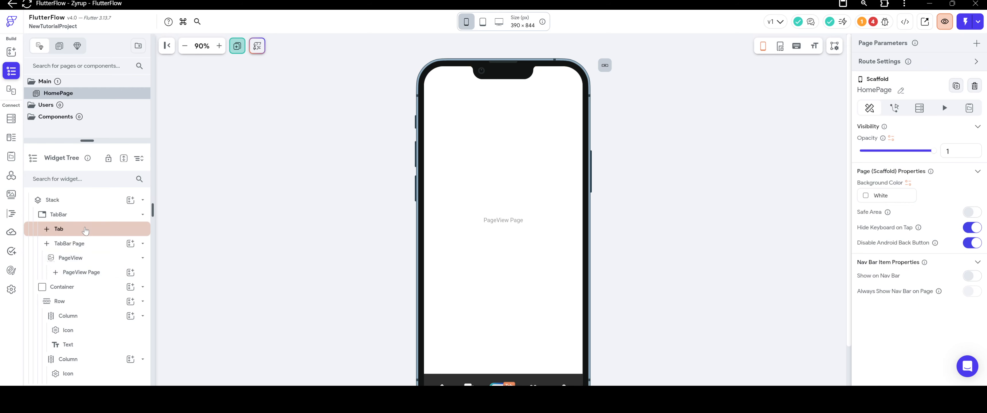
Add a second tab to the TabBar and view its page together with the navigation bar.
left_click(85, 230)
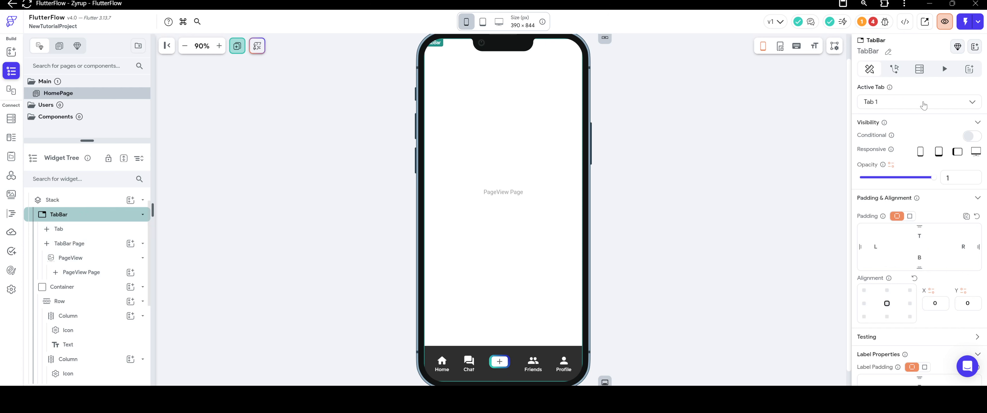
left_click(900, 101)
left_click(884, 132)
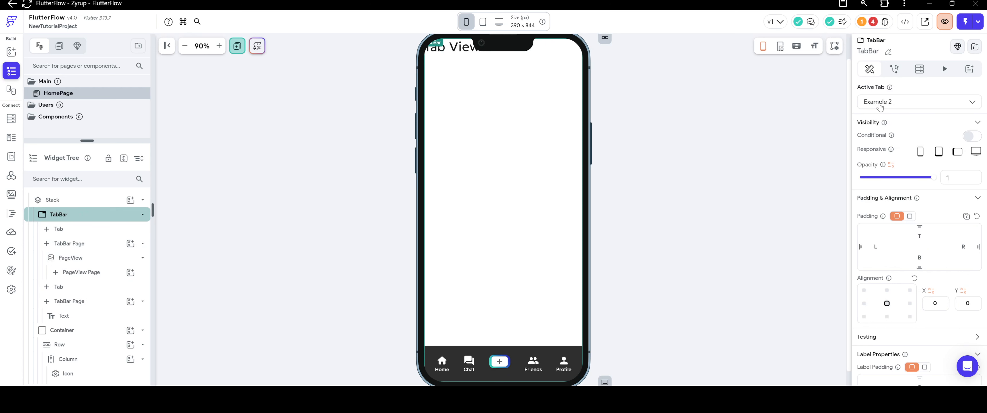
scroll(680, 149, "up", 1)
scroll(680, 230, "down", 2)
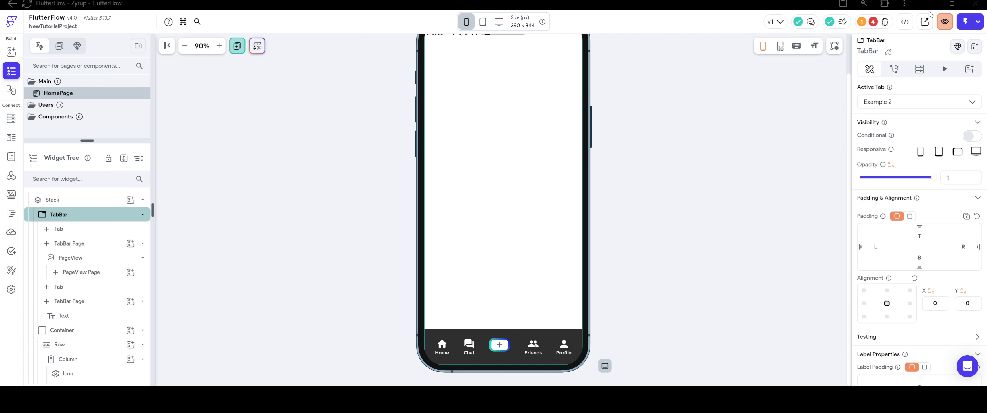
scroll(677, 222, "up", 2)
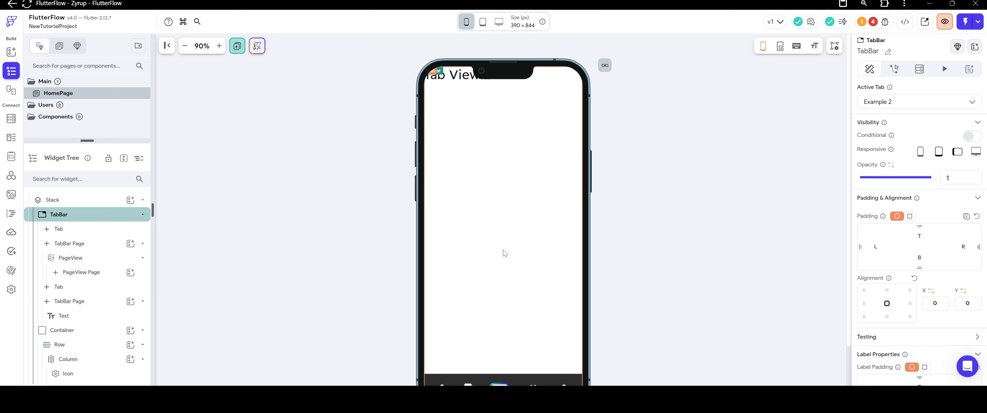
scroll(528, 283, "down", 3)
scroll(525, 283, "up", 3)
scroll(526, 283, "down", 3)
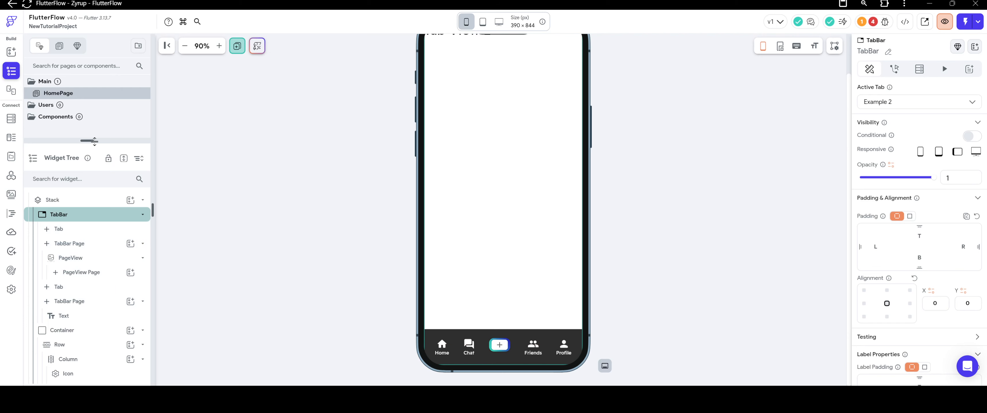
Enlarge the widget tree area and delete the TabBar's second tab, Example 2.
left_click_drag(94, 141, 94, 102)
left_click(458, 189)
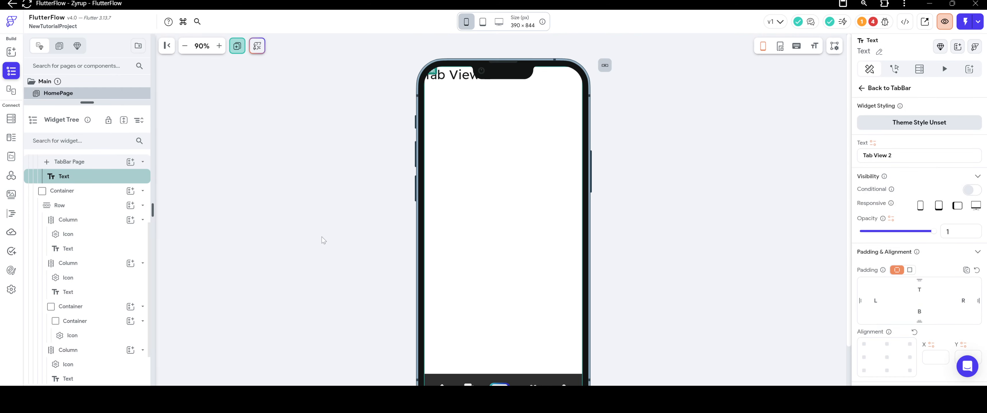
scroll(321, 237, "down", 2)
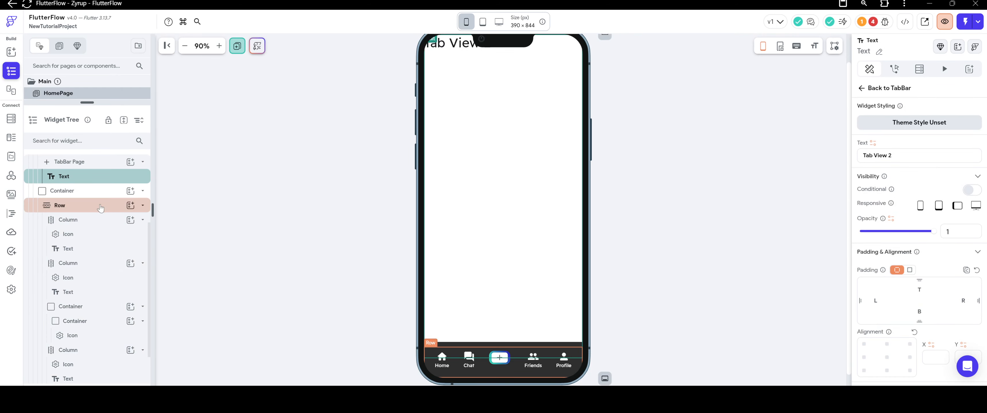
scroll(86, 180, "up", 1)
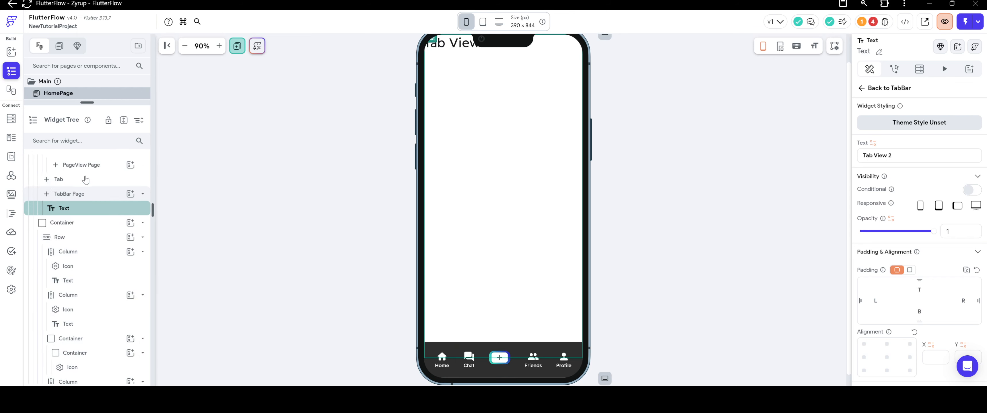
scroll(85, 179, "up", 1)
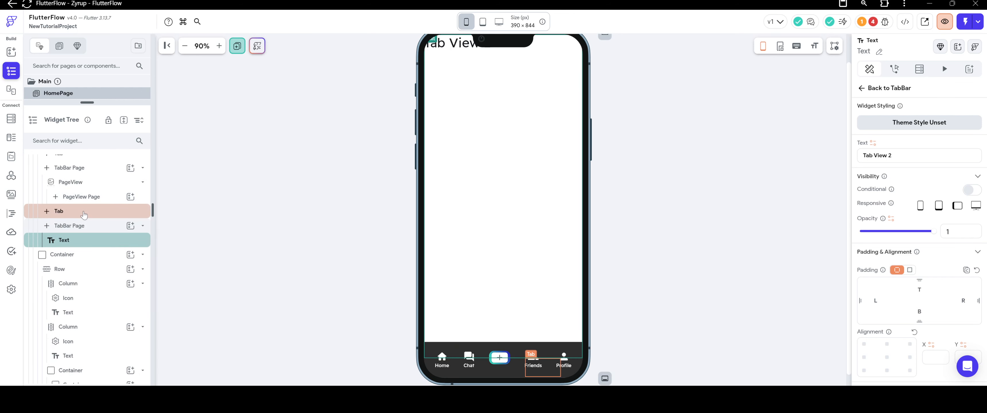
right_click(84, 215)
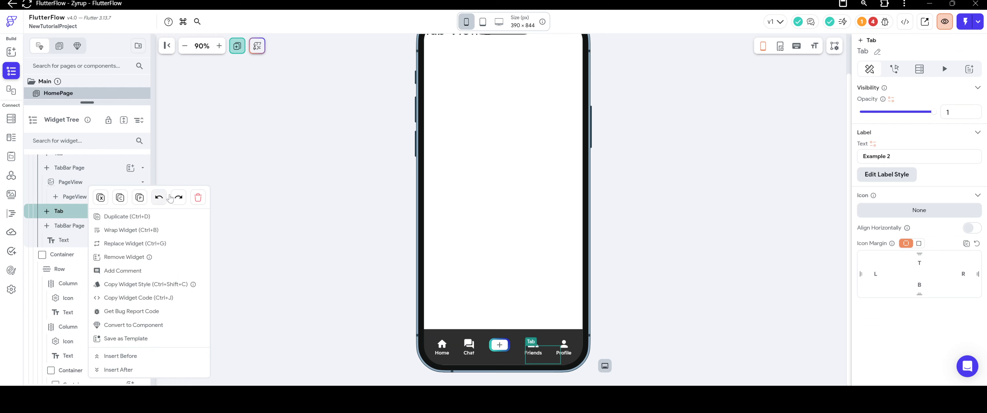
left_click(198, 197)
scroll(446, 188, "up", 1)
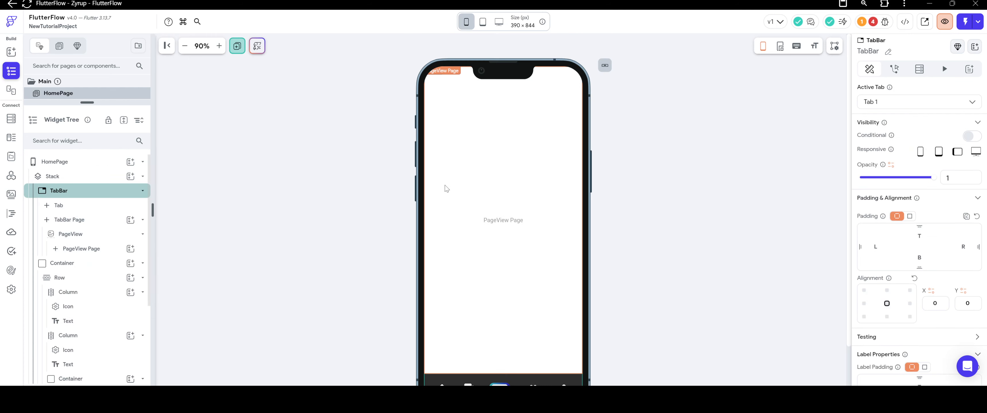
scroll(493, 193, "down", 1)
scroll(495, 193, "up", 1)
scroll(494, 193, "down", 1)
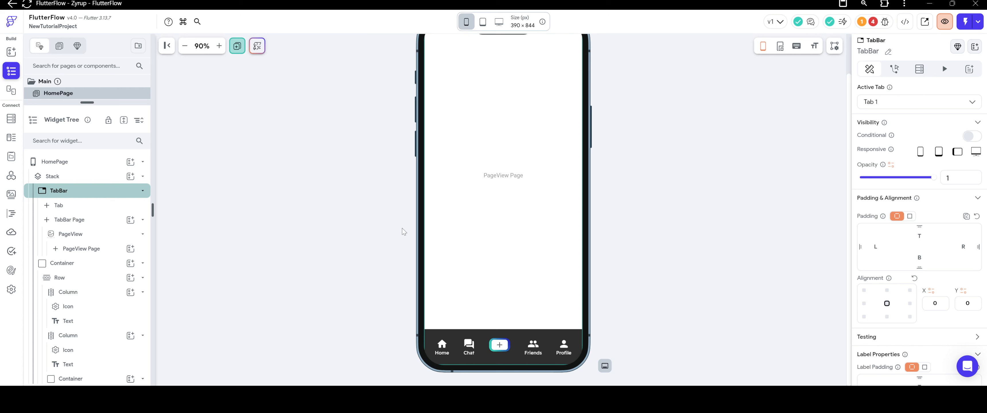
scroll(509, 122, "up", 1)
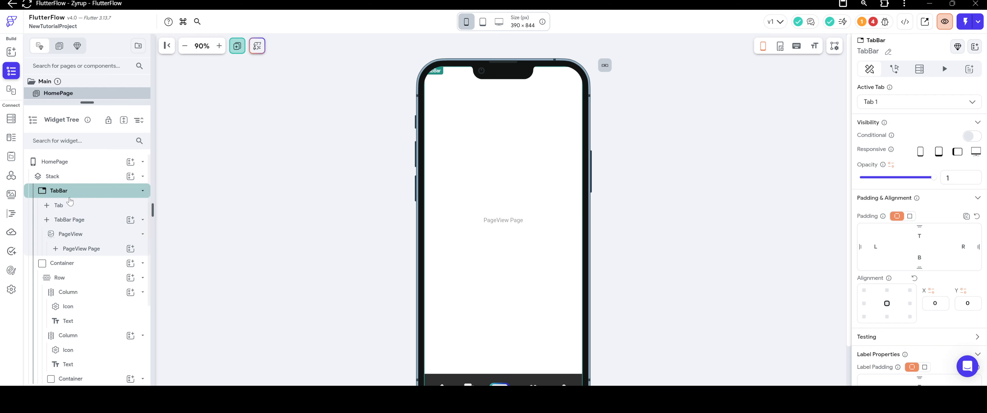
Add a Row to the Stack and place it just below the phone's notch, at alignment X 0 and Y about -0.88.
left_click(86, 176)
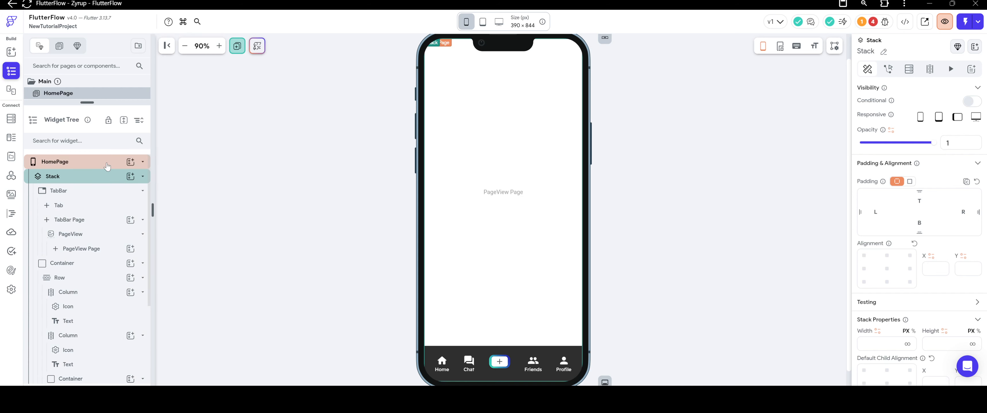
left_click(130, 176)
left_click(263, 228)
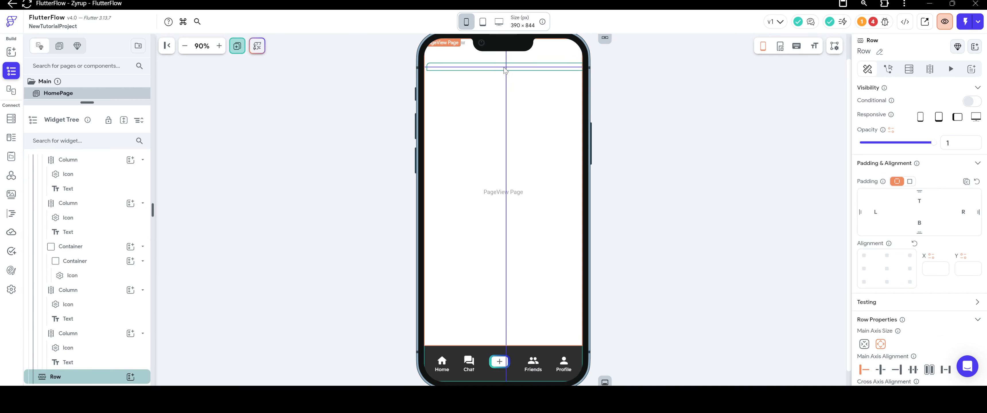
left_click_drag(507, 65, 505, 75)
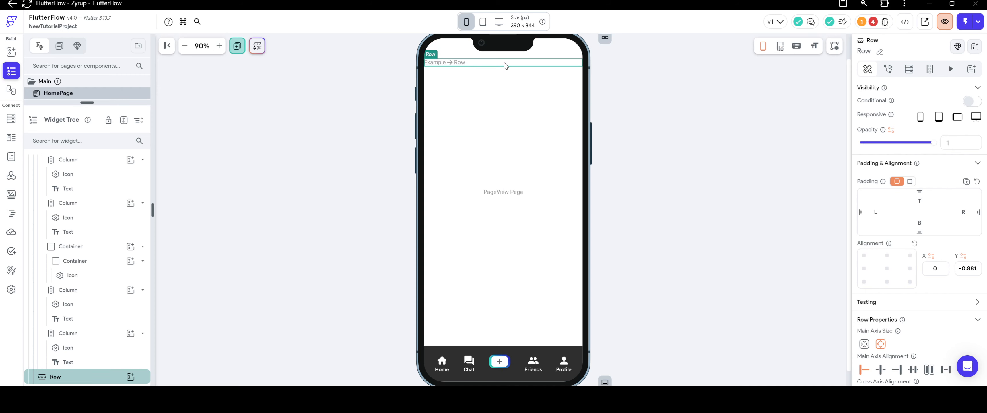
Check the Row's placement on iPhone SE, iPhone 14 Pro Max, Samsung Galaxy Note 20, Note 20 Ultra and iPhone 14 Pro.
left_click(466, 22)
left_click(487, 166)
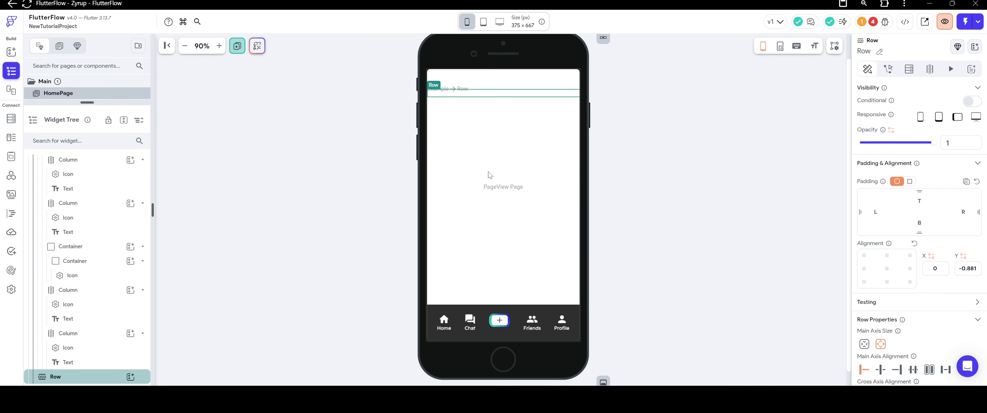
left_click(466, 22)
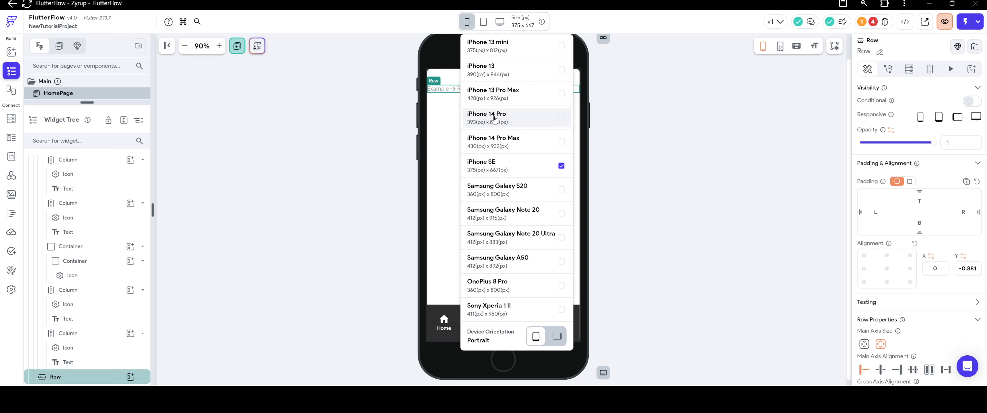
left_click(499, 142)
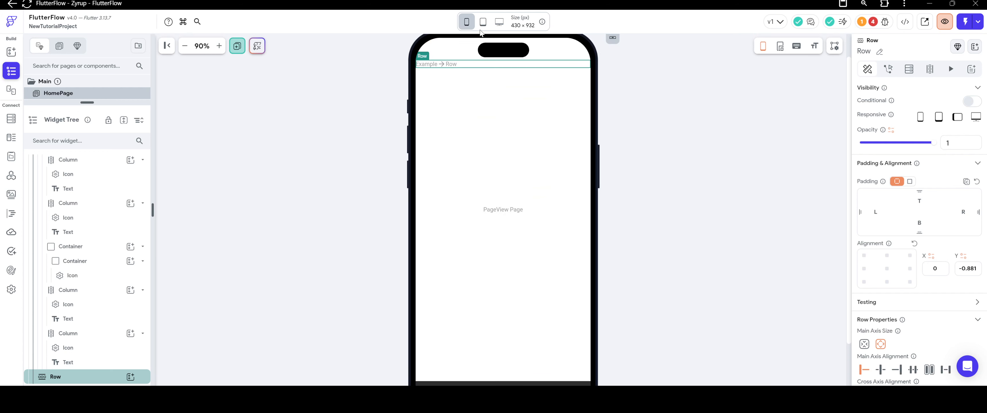
left_click(467, 22)
left_click(499, 213)
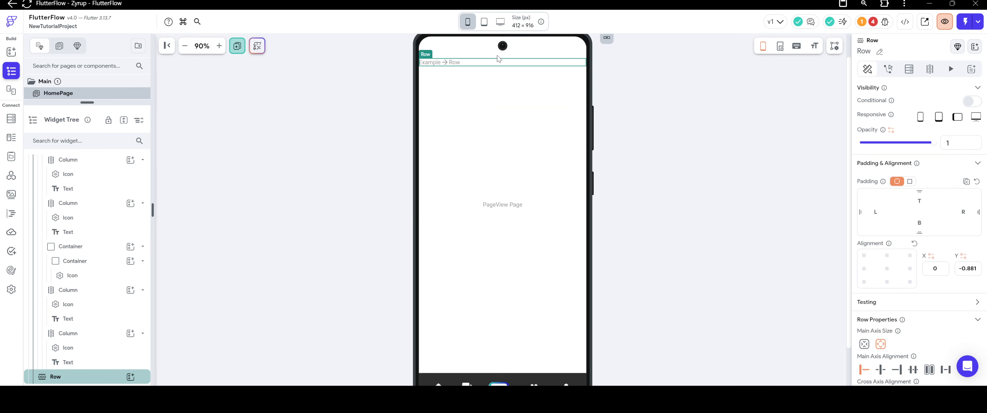
left_click(468, 23)
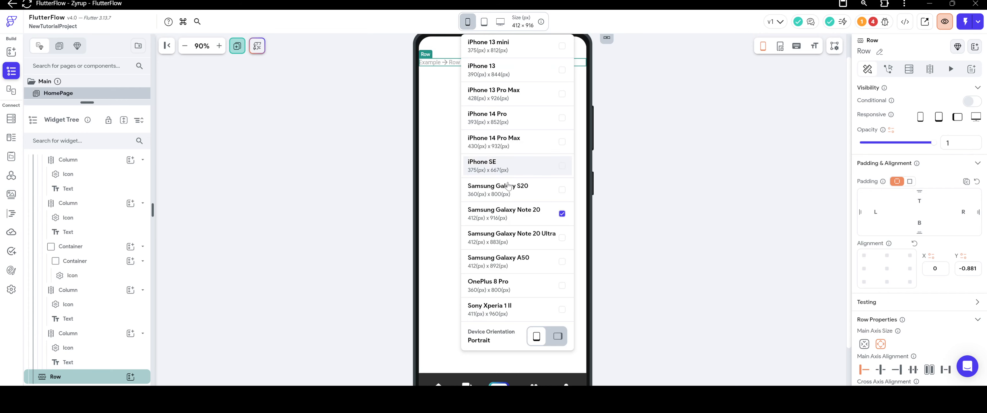
left_click(502, 240)
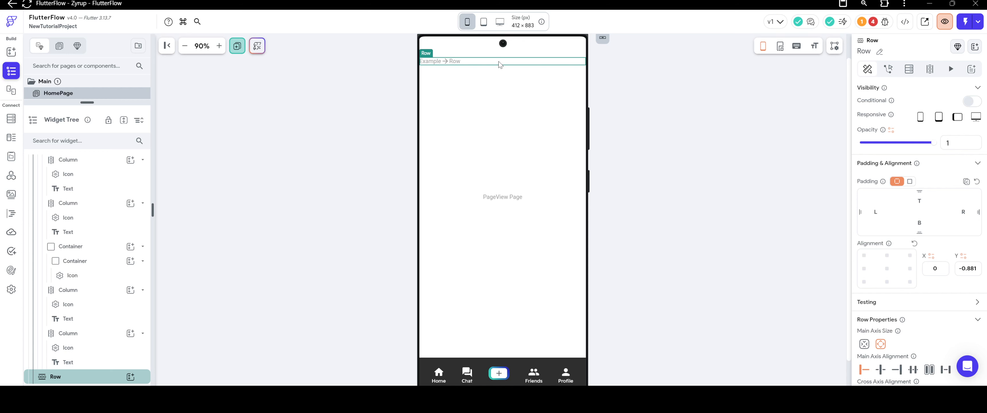
left_click(467, 22)
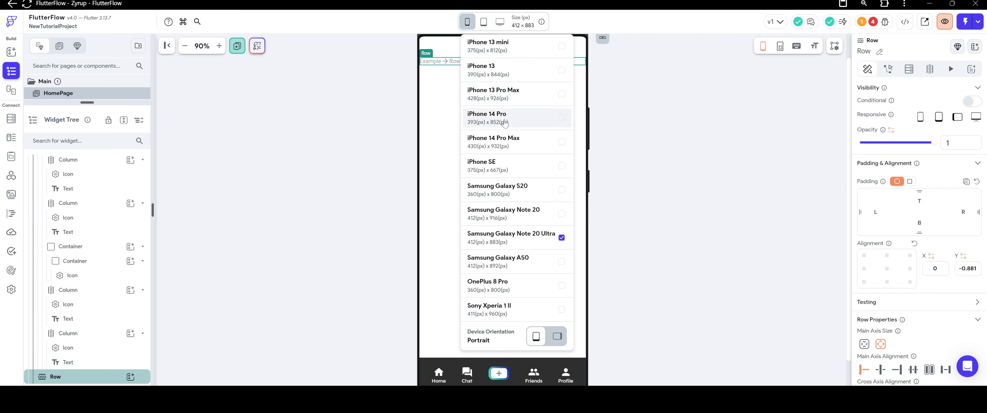
left_click(494, 117)
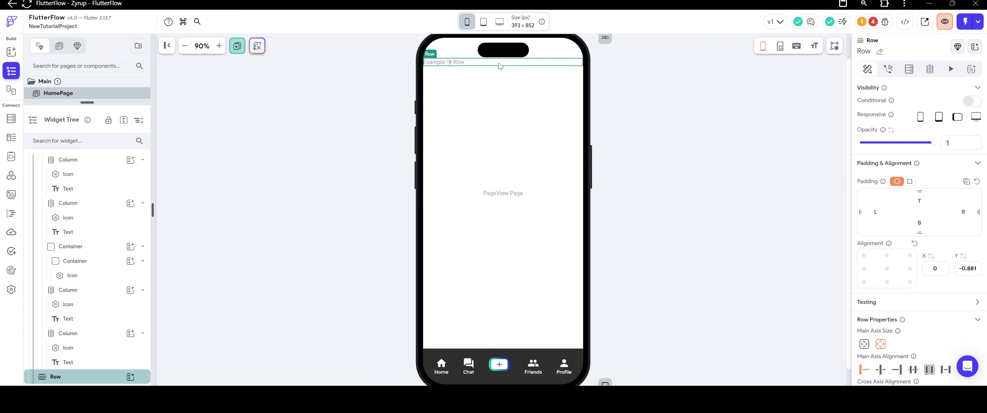
Lower the Row slightly to alignment Y about -0.84 and cut it out of the Stack.
left_click_drag(510, 66, 511, 72)
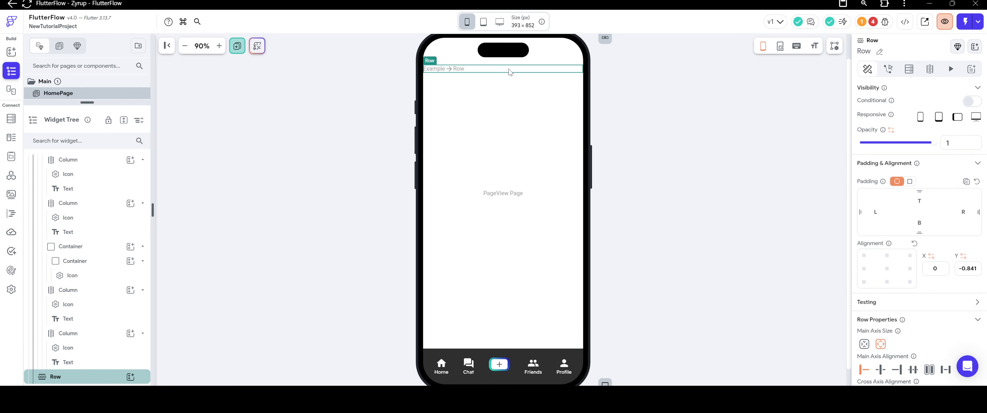
right_click(510, 72)
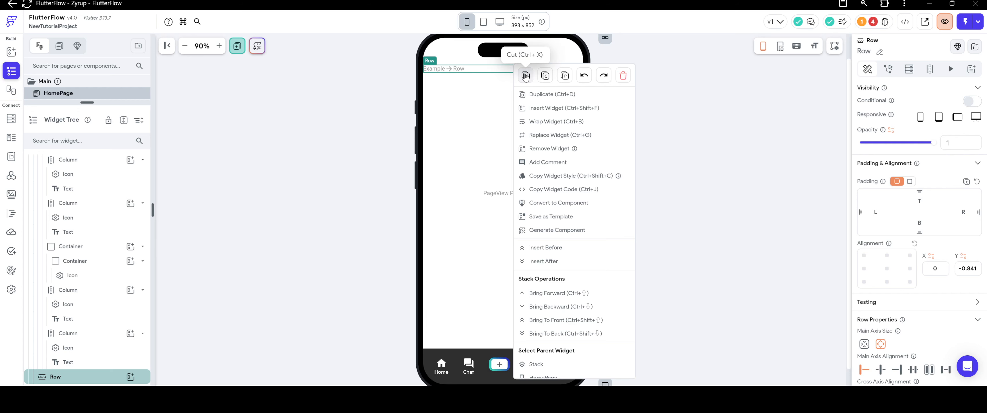
left_click(525, 75)
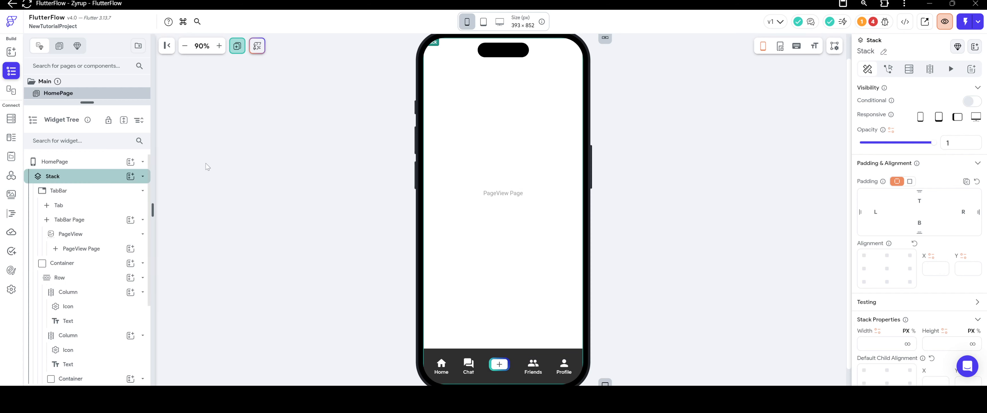
Add a Column to the Stack with minimum main axis size and top-centre alignment, X 0 and Y -1.
left_click(130, 176)
left_click(203, 221)
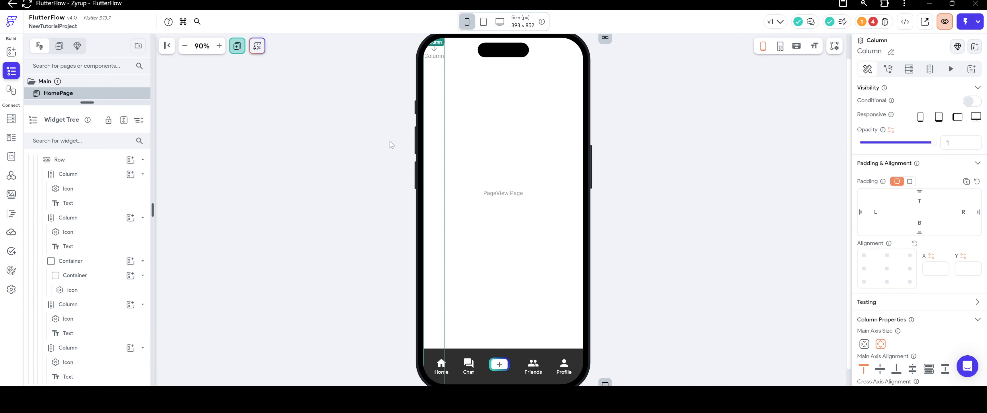
scroll(928, 269, "down", 2)
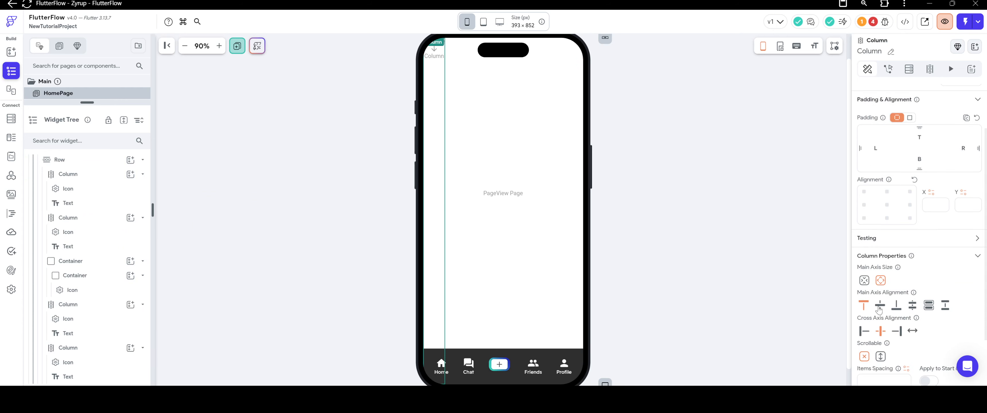
left_click(881, 305)
left_click(863, 307)
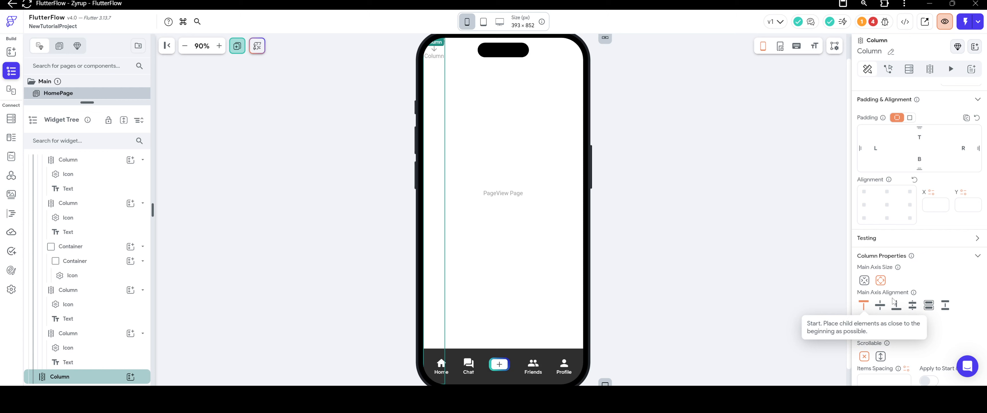
left_click(887, 205)
left_click(864, 280)
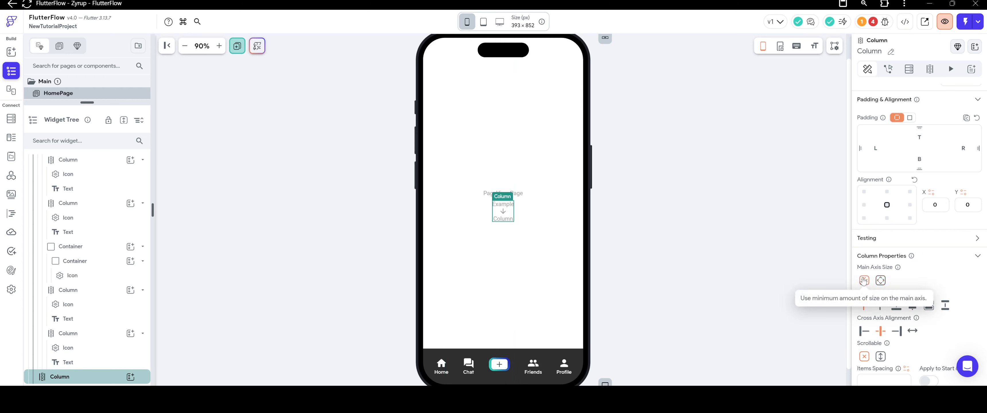
scroll(891, 267, "up", 2)
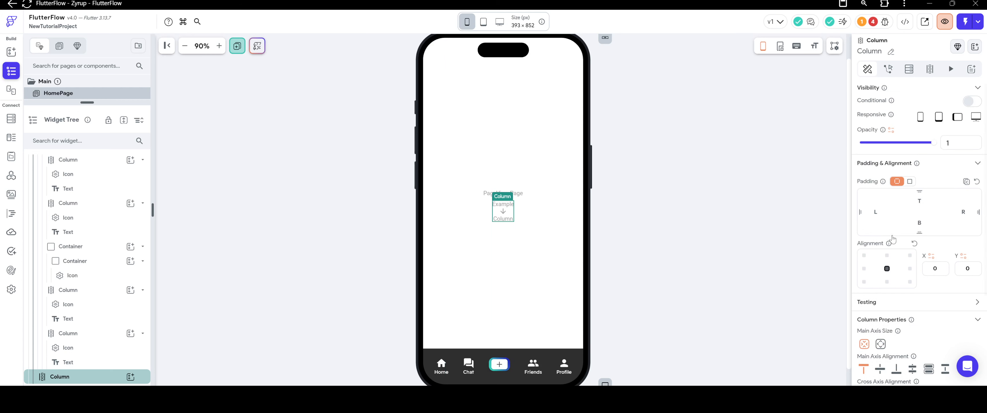
left_click(886, 256)
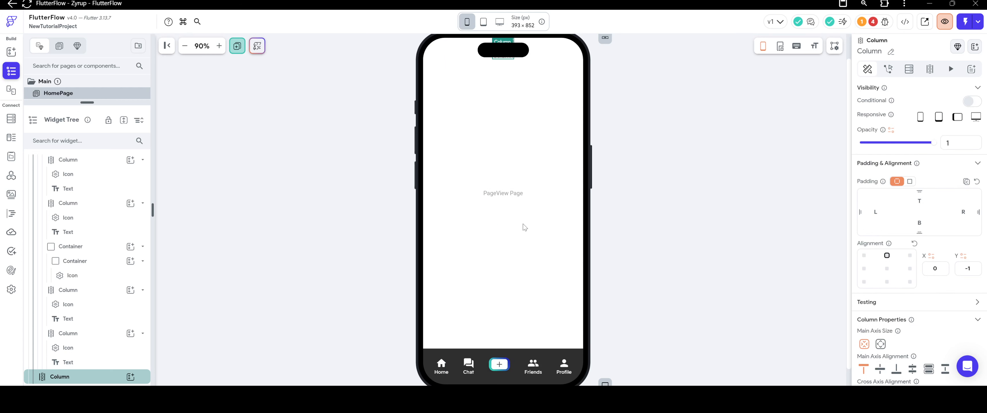
Add a Container of infinite width and about 75 px height to the new Column, with a Row below it.
left_click(131, 377)
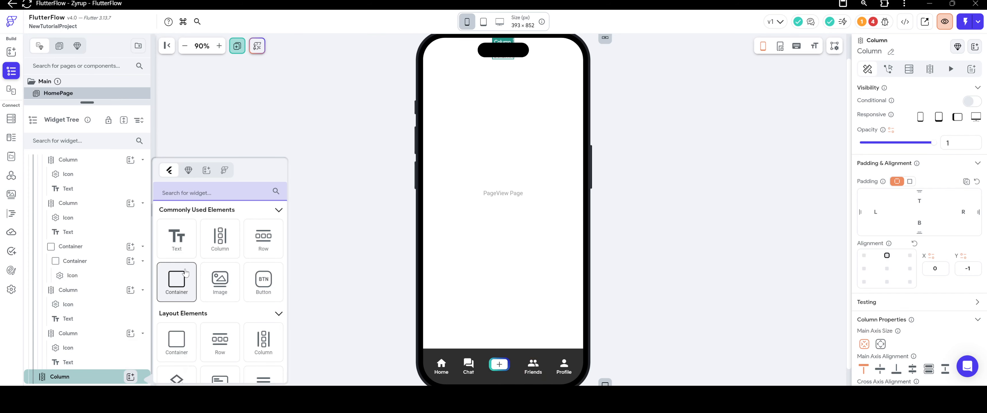
left_click(187, 273)
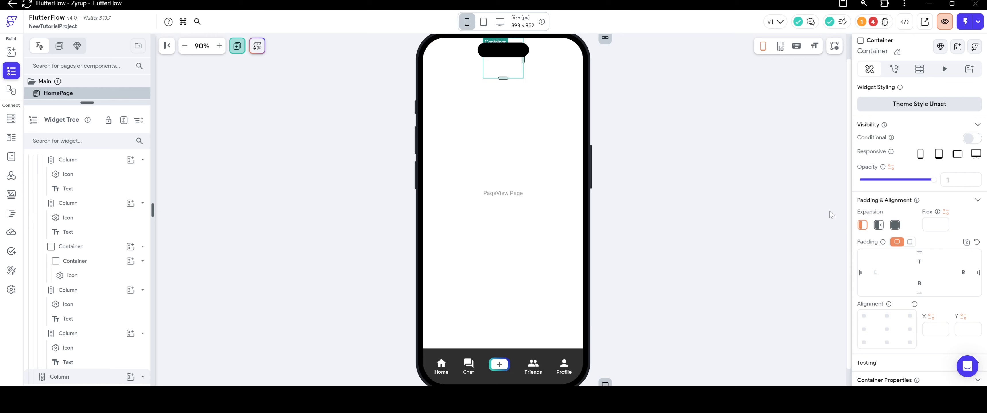
scroll(903, 261, "down", 3)
scroll(906, 262, "down", 1)
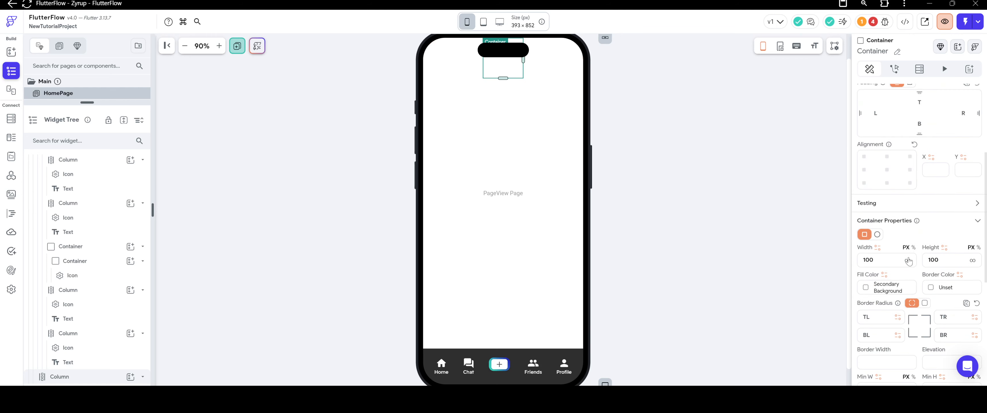
left_click(908, 261)
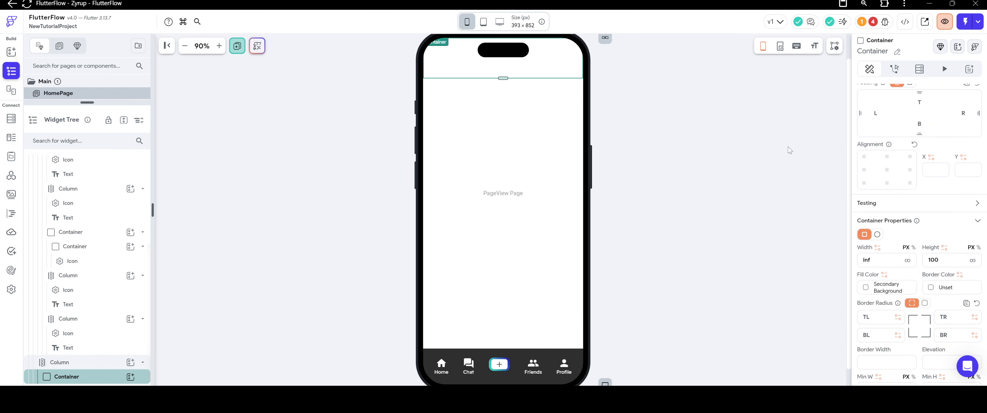
left_click_drag(503, 78, 503, 68)
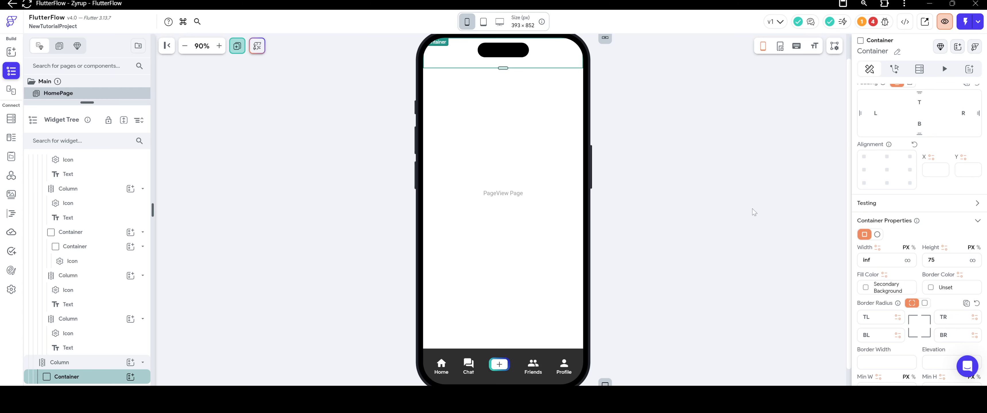
left_click(130, 362)
left_click(263, 238)
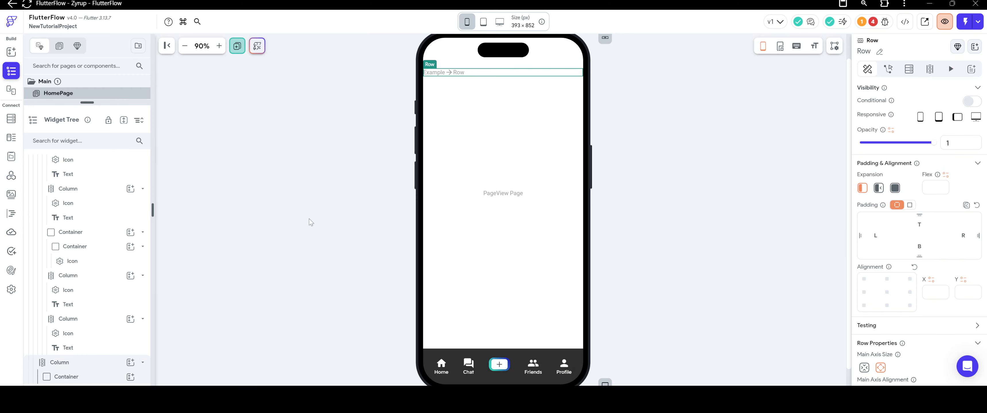
Switch the top Container's height to percent, trying 15 and 10 before setting it to 7.
left_click(489, 57)
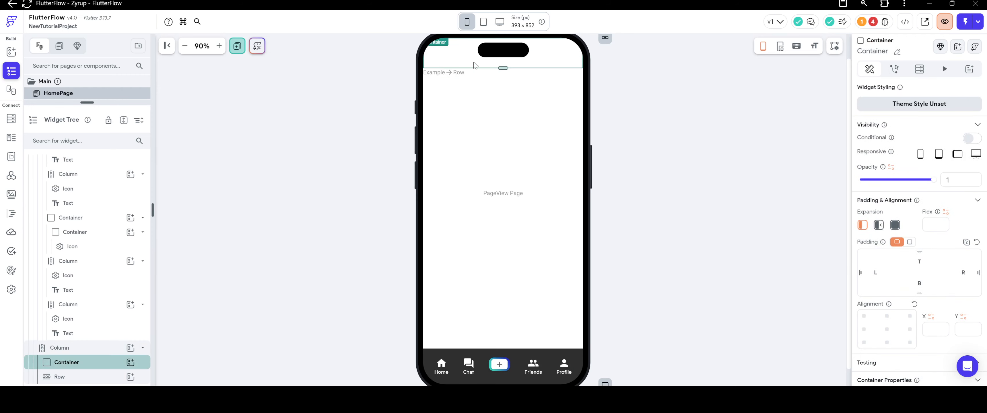
scroll(945, 202, "down", 6)
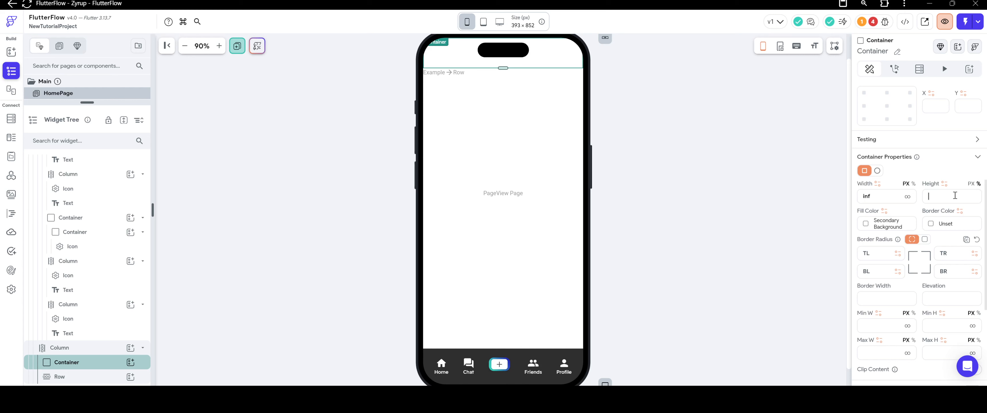
type("15")
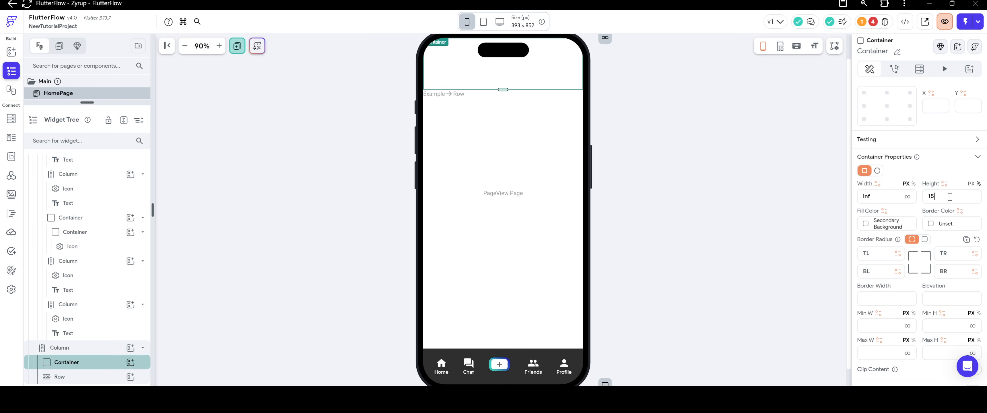
key("BackSpace")
key("BackSpace")
type("10")
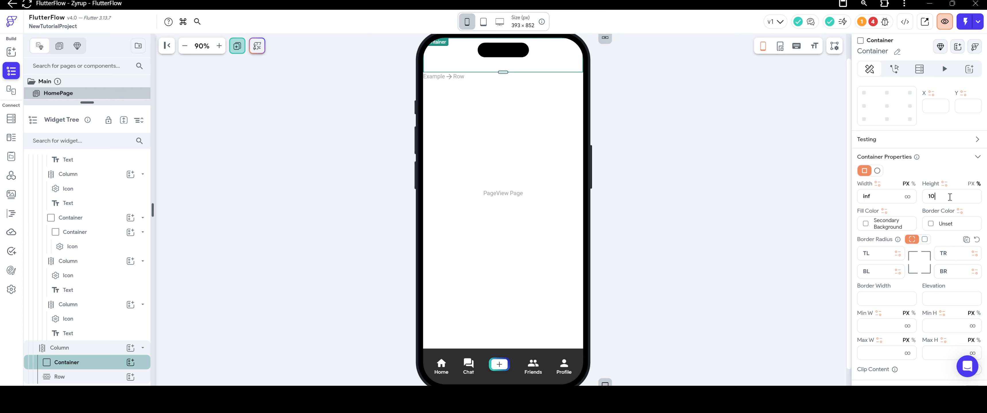
key("BackSpace")
key("BackSpace")
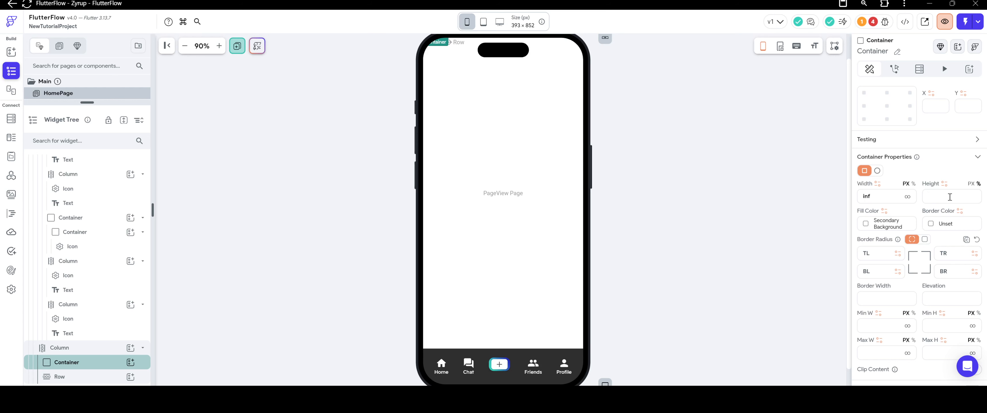
type("7")
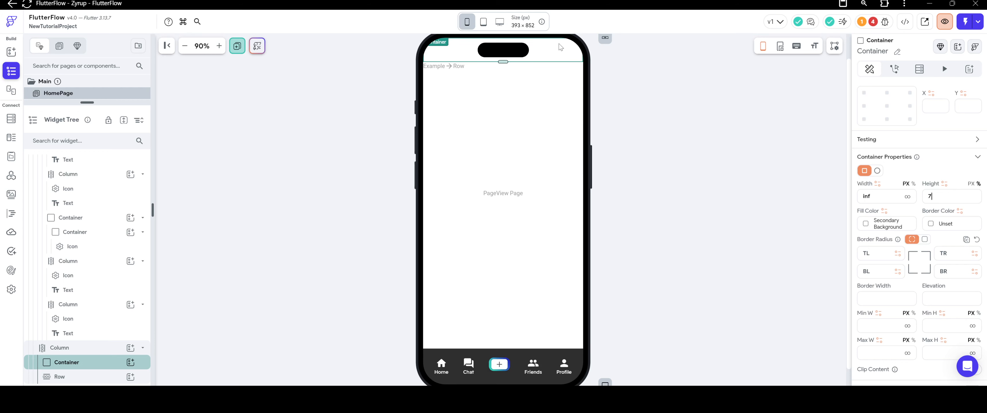
Check the Container and Row on iPhone SE, Galaxy S20, Galaxy Note 20, iPhone 13, iPhone 14 Pro Max and iPhone 14 Pro.
left_click(467, 22)
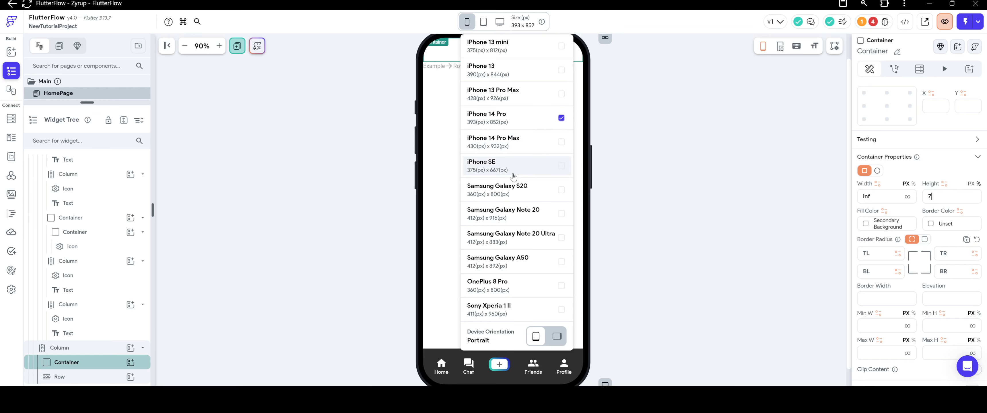
left_click(513, 175)
left_click(463, 26)
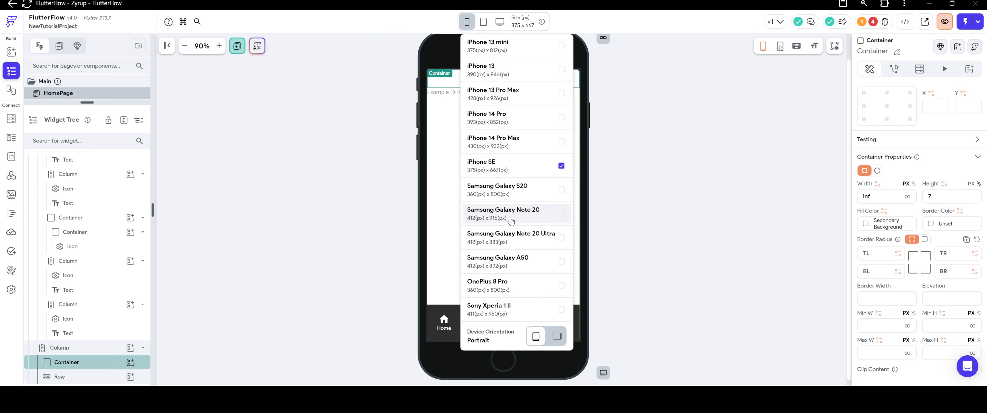
left_click(512, 190)
left_click(466, 22)
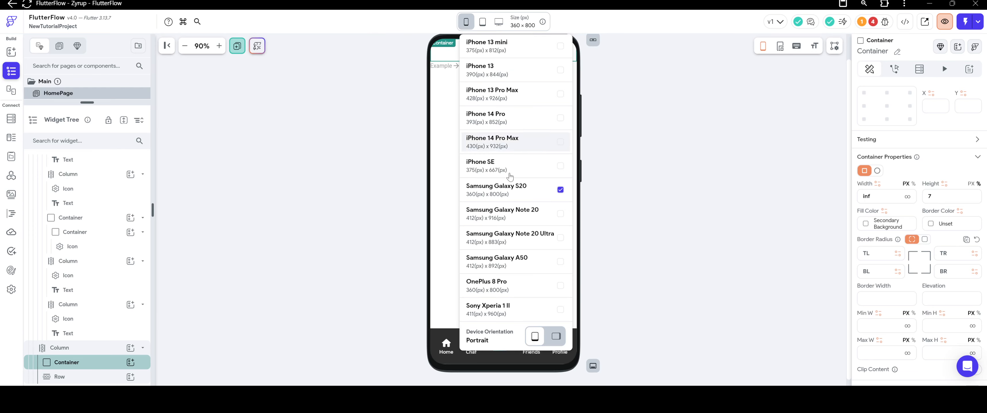
left_click(512, 206)
left_click(467, 22)
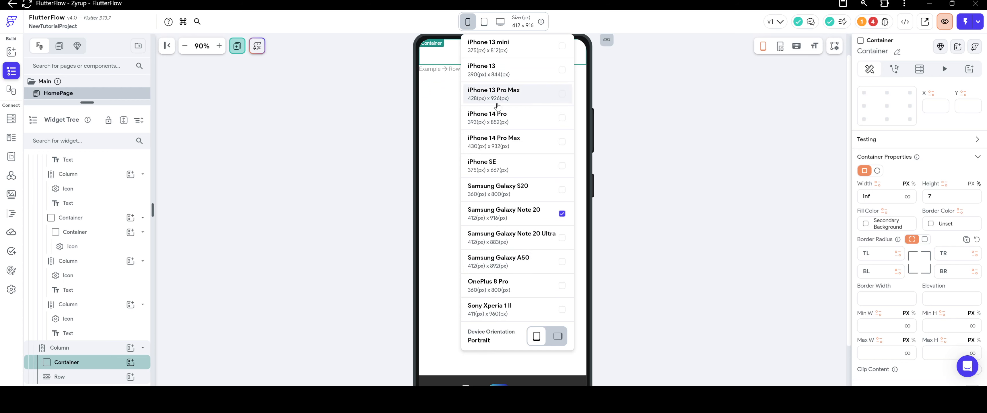
left_click(499, 69)
left_click(467, 24)
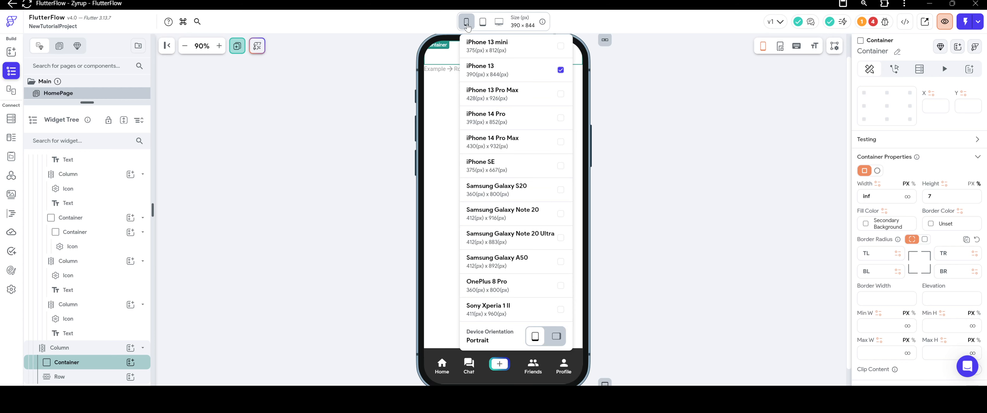
left_click(518, 117)
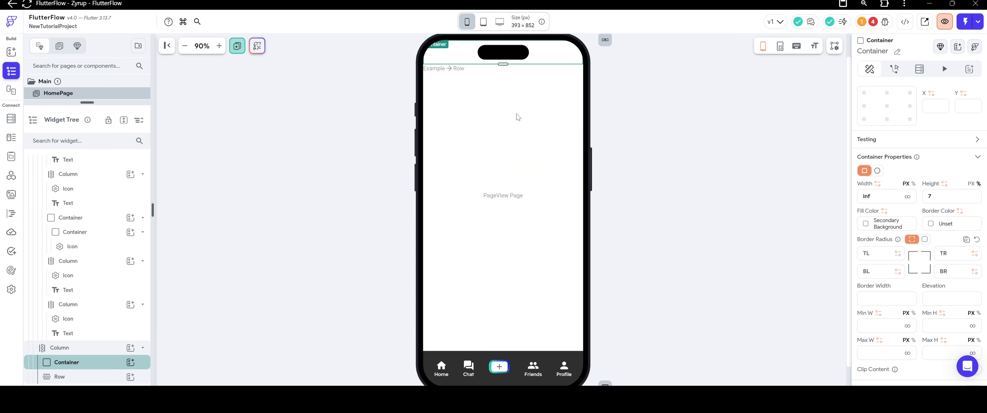
left_click(467, 22)
left_click(500, 142)
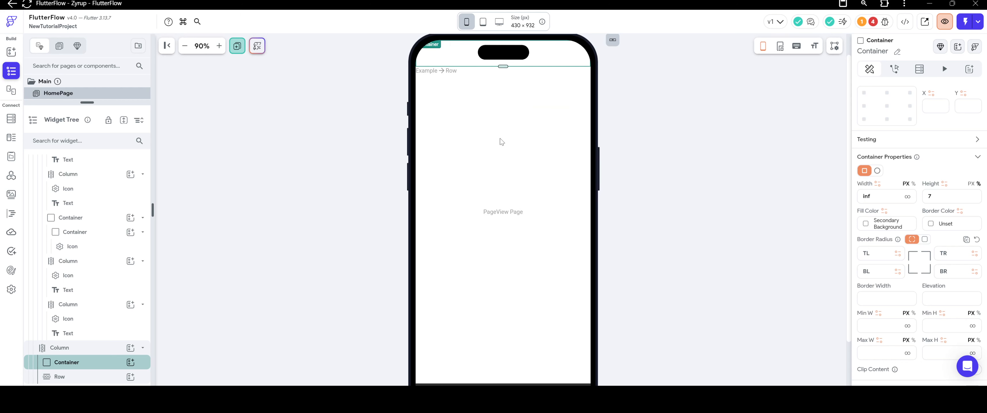
left_click(467, 22)
left_click(508, 119)
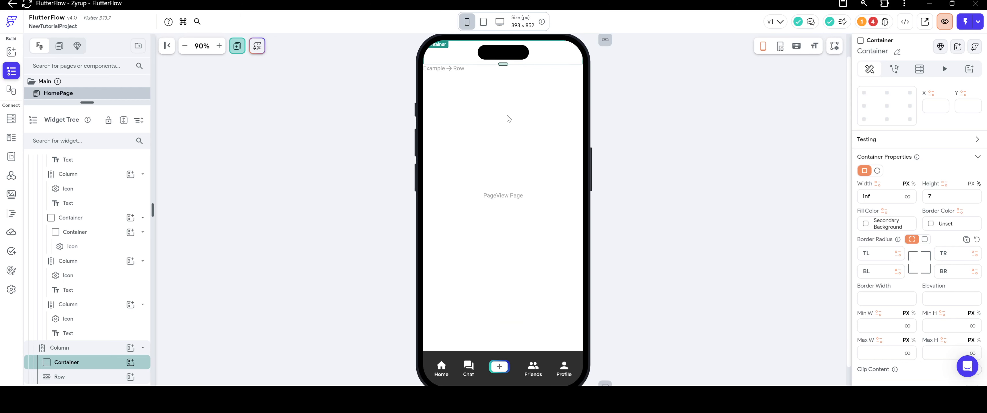
Try Container heights of 5 and 6 percent, and return the height to 7 percent.
left_click_drag(941, 197, 908, 201)
type("5")
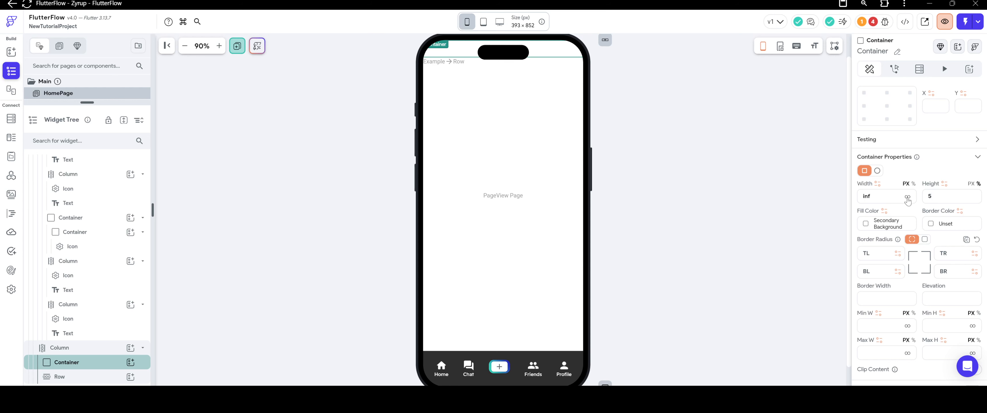
key("BackSpace")
type("6")
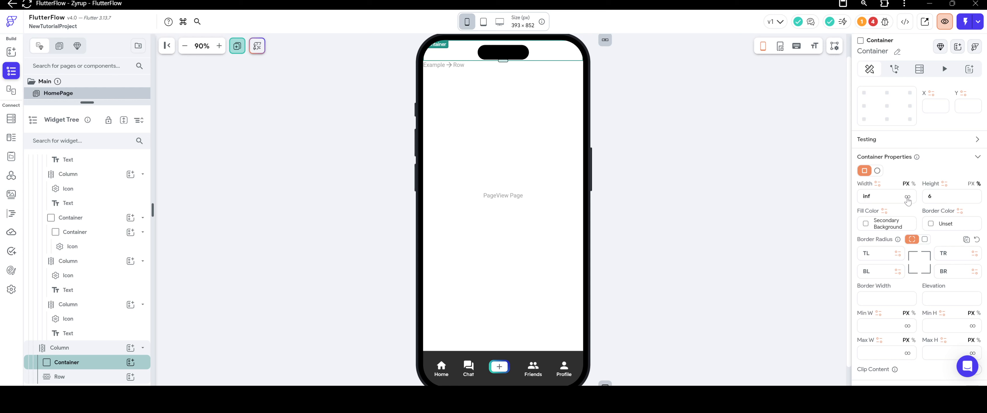
key("BackSpace")
type("7")
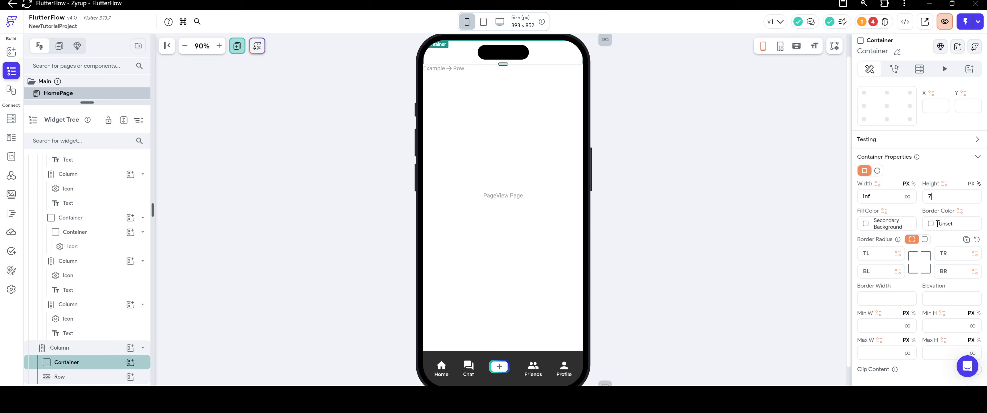
Bind the top Container's height to the global property Fraction of Screen Height, with entire height off and a value of 0.07.
scroll(939, 234, "down", 3)
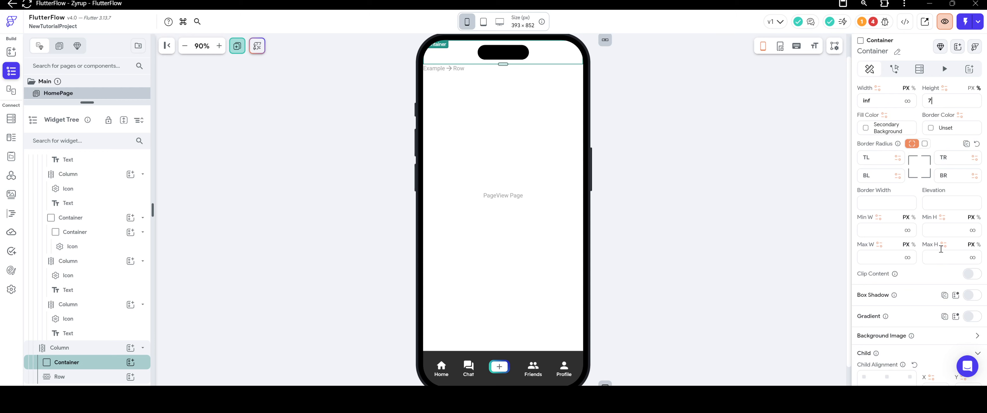
scroll(940, 249, "up", 4)
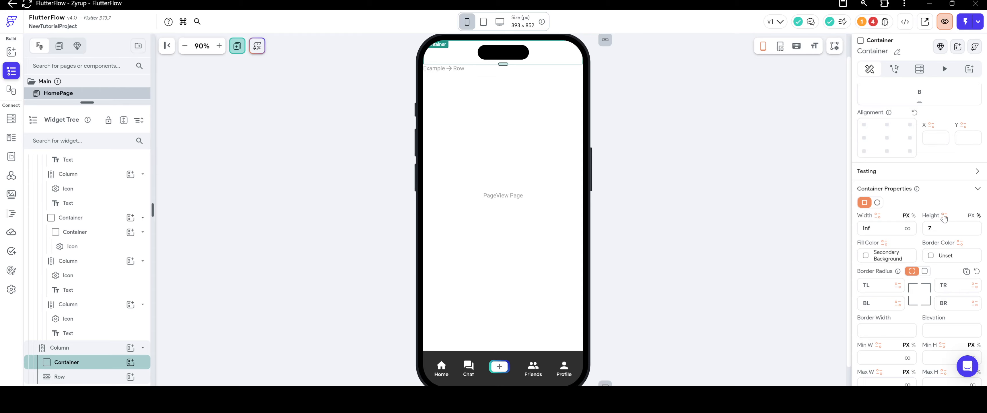
left_click(944, 216)
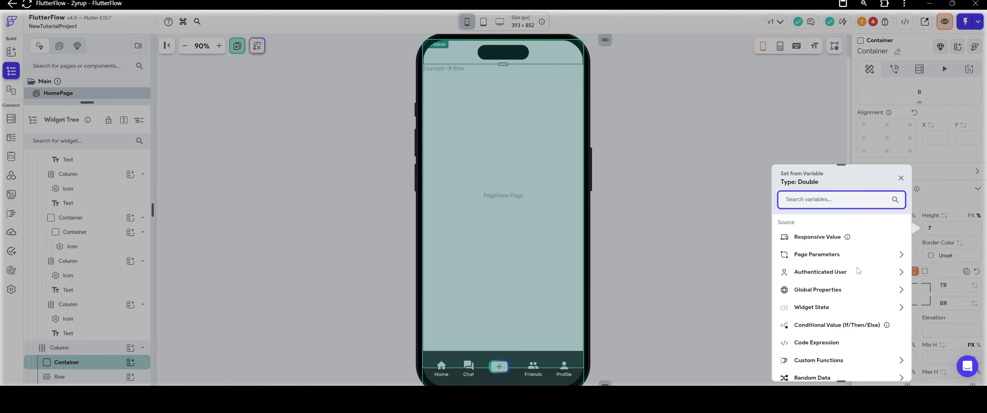
scroll(858, 268, "down", 2)
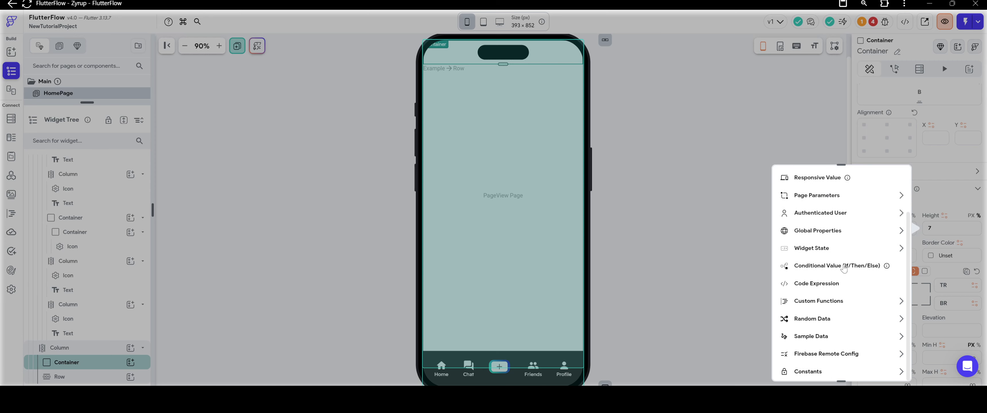
scroll(847, 265, "up", 1)
left_click(843, 263)
scroll(841, 262, "down", 4)
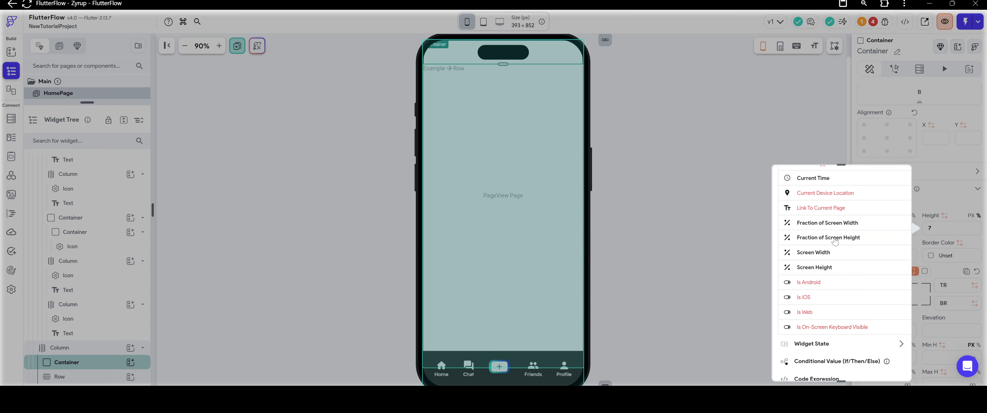
left_click(836, 242)
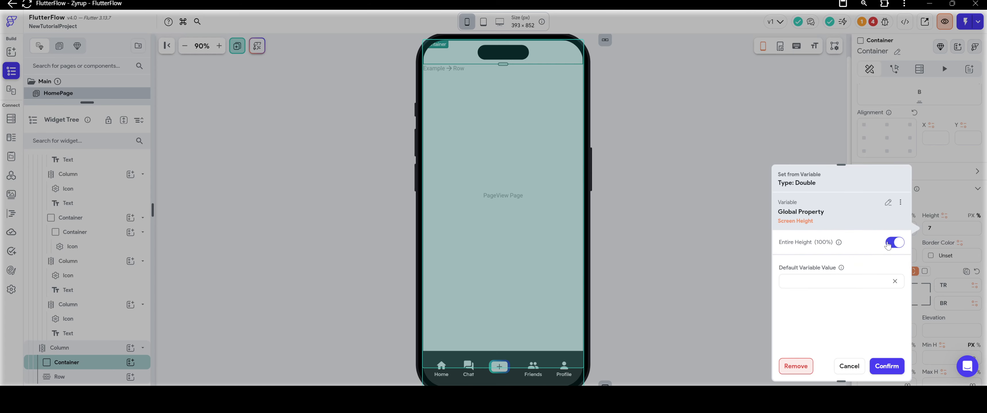
left_click(893, 242)
left_click(849, 266)
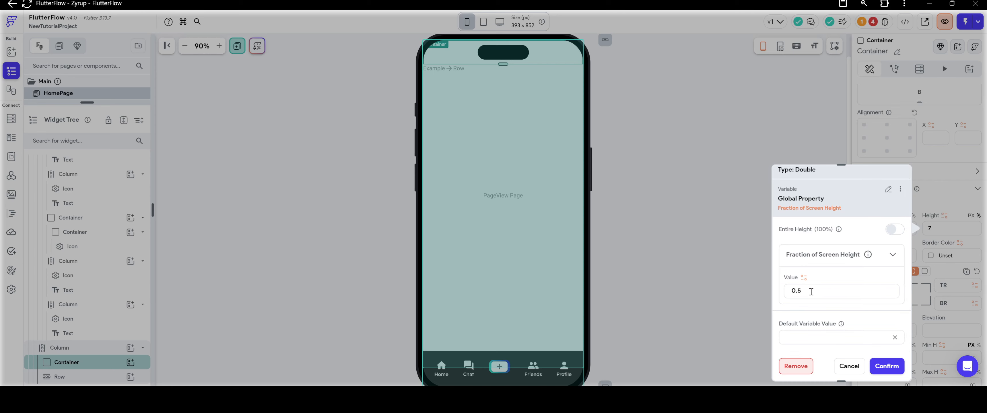
left_click(806, 290)
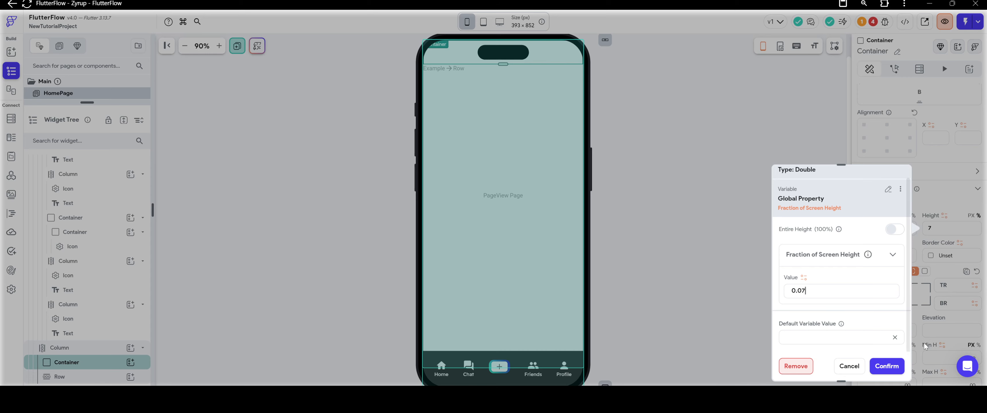
left_click(886, 367)
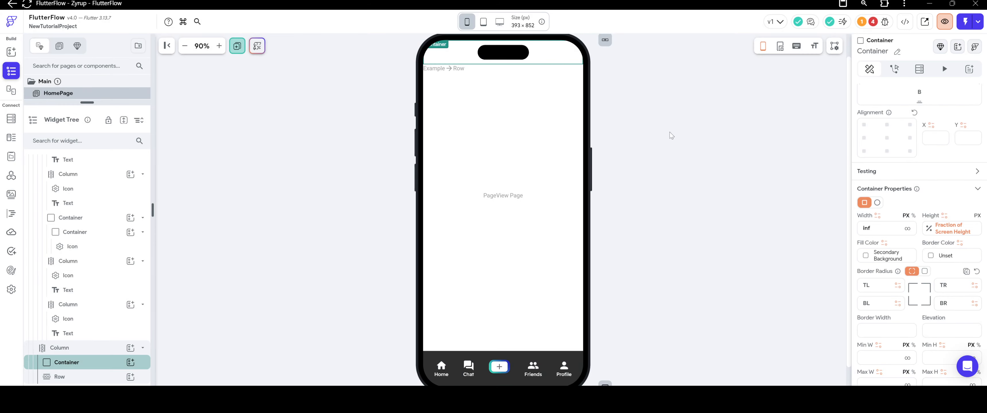
Center the main axis alignment of the Row below the top Container.
left_click(513, 69)
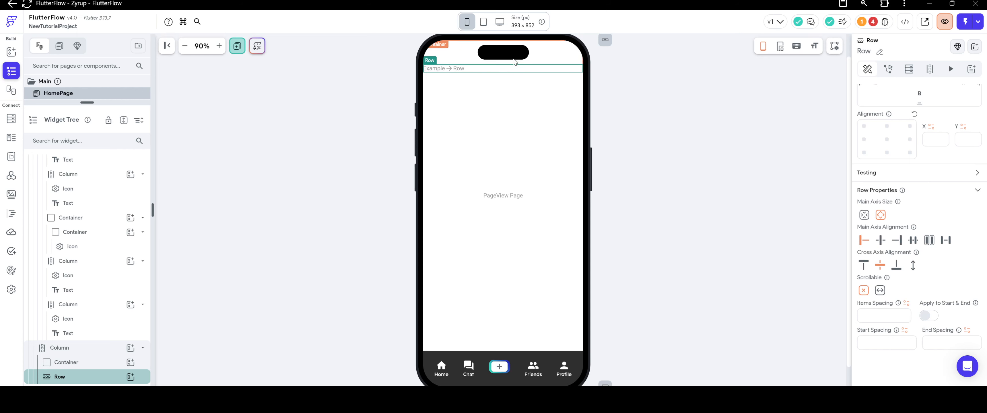
left_click(528, 115)
left_click(448, 57)
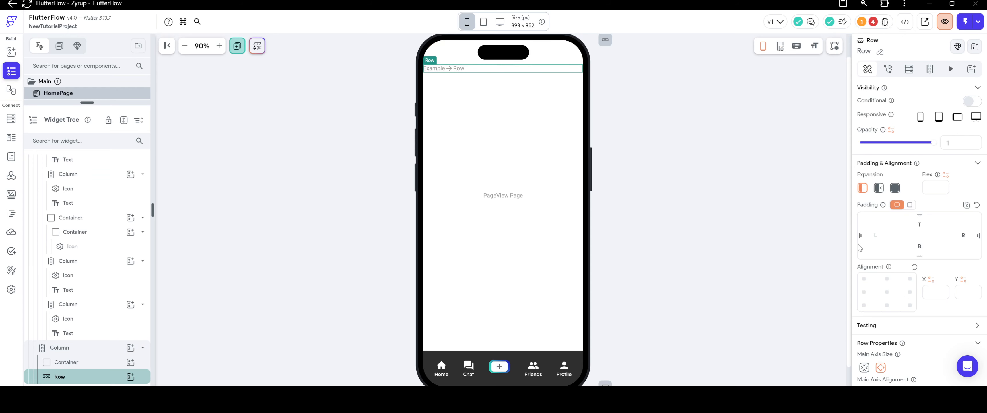
scroll(858, 245, "down", 3)
left_click(880, 265)
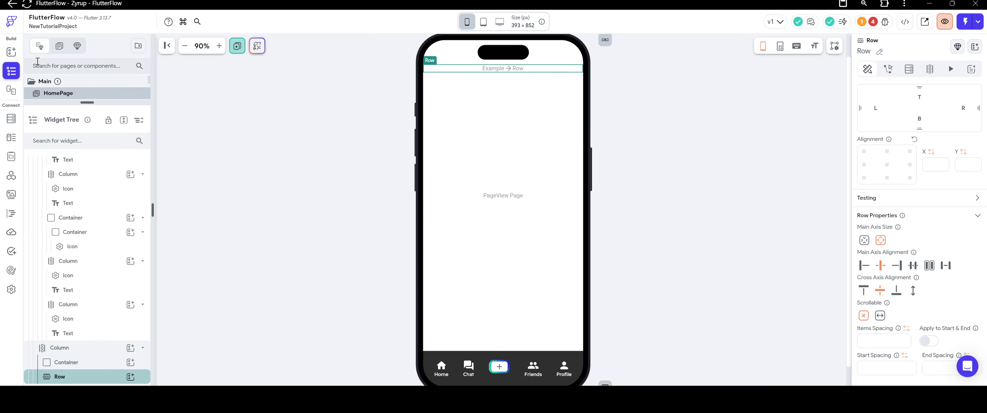
Add a Column inside the centered Row and place a Text widget in it.
left_click(11, 52)
left_click_drag(87, 119, 502, 69)
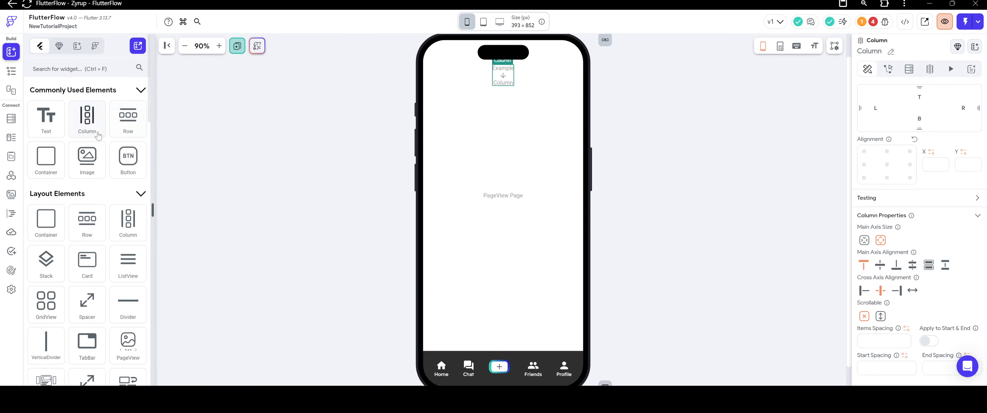
left_click_drag(46, 117, 519, 73)
Add a Divider below the Text in the Row's Column and set its color to Tertiary.
scroll(112, 189, "down", 3)
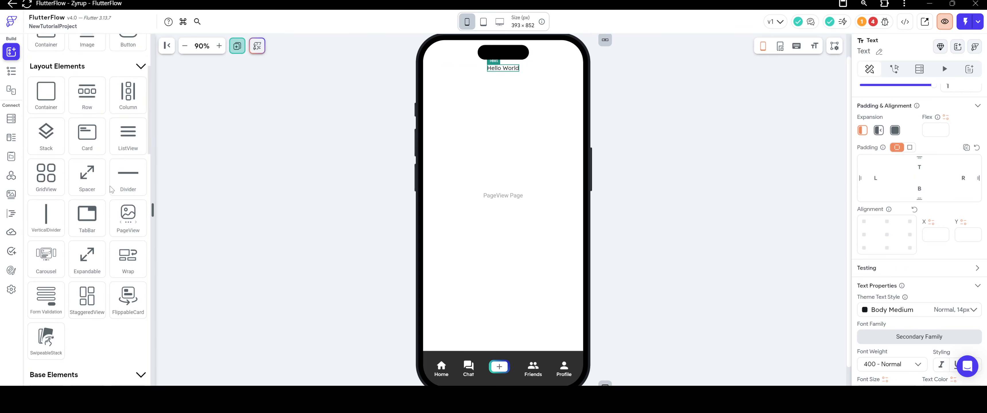
left_click_drag(127, 176, 504, 75)
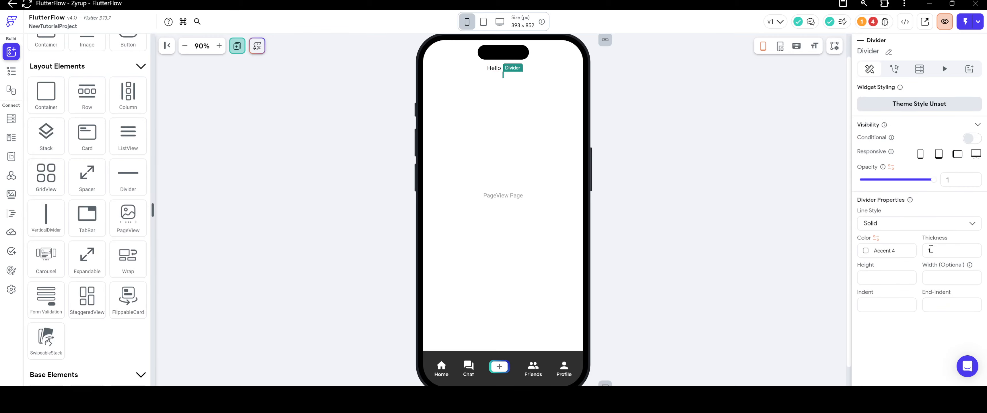
left_click(871, 252)
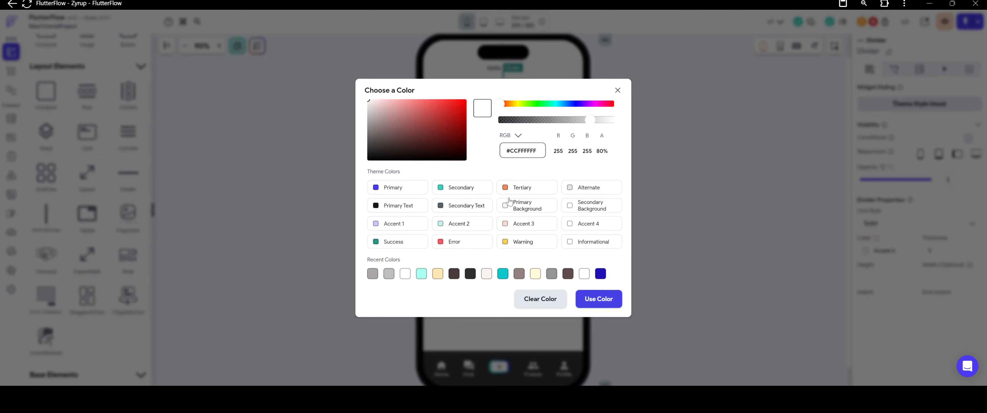
left_click(508, 190)
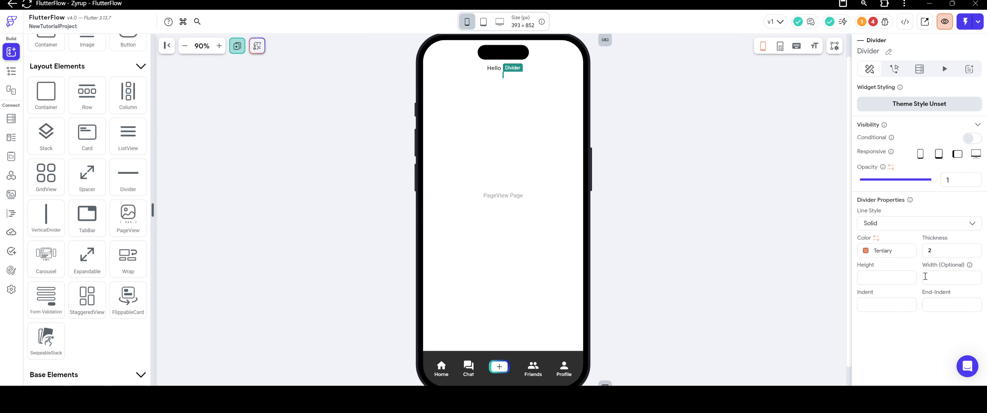
Set the Divider's width to 45 and its thickness to 3.
type("20")
key("BackSpace")
key("BackSpace")
type("45")
left_click(718, 170)
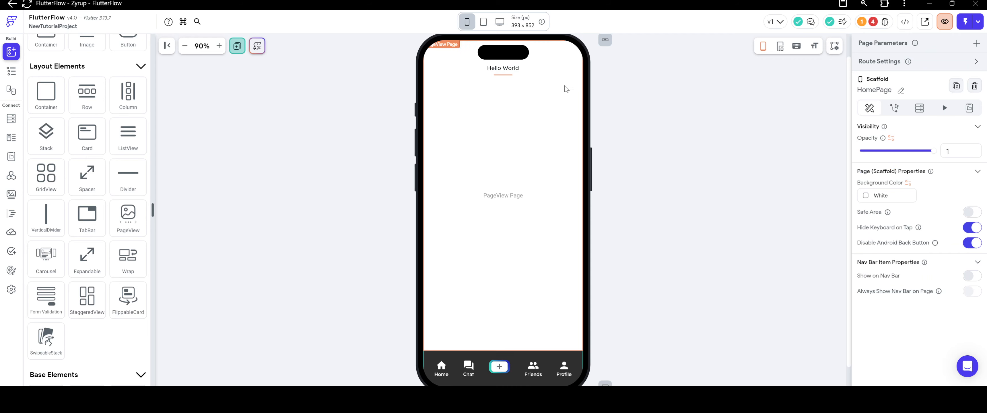
left_click(511, 76)
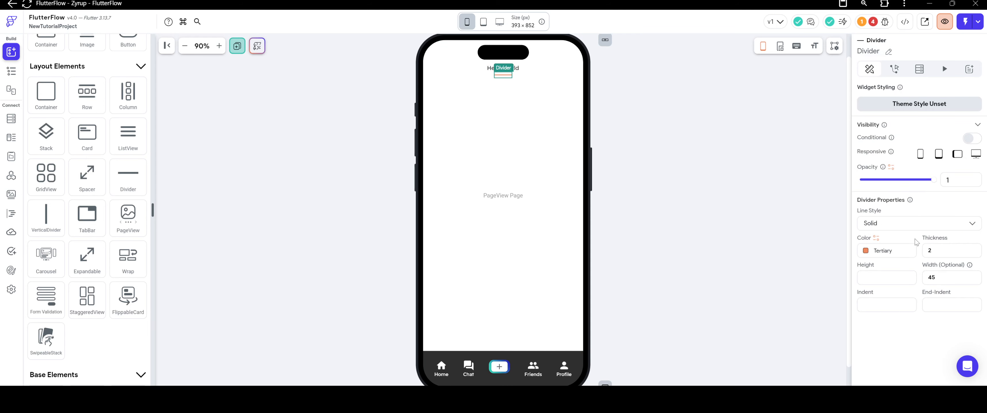
double_click(929, 251)
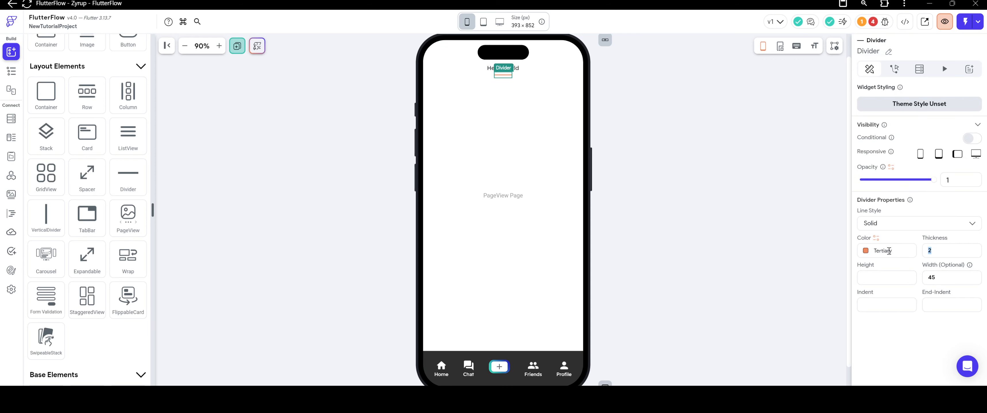
left_click(698, 141)
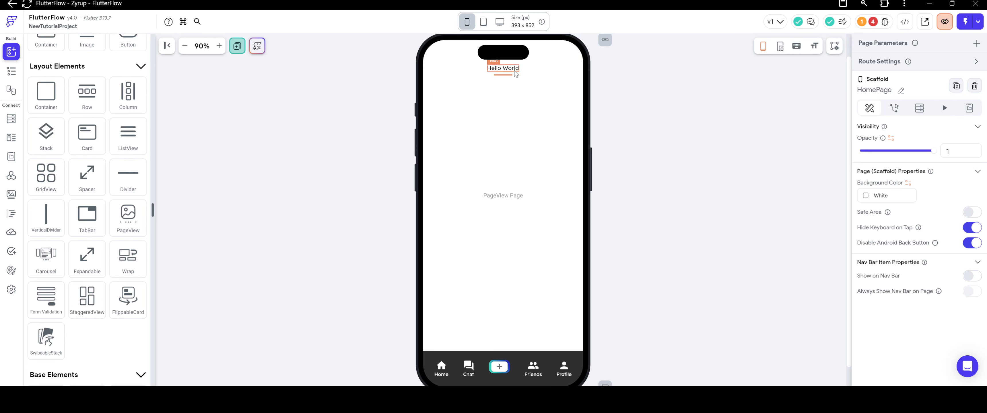
Change the color of the Divider below the text to the Secondary theme color.
left_click(501, 77)
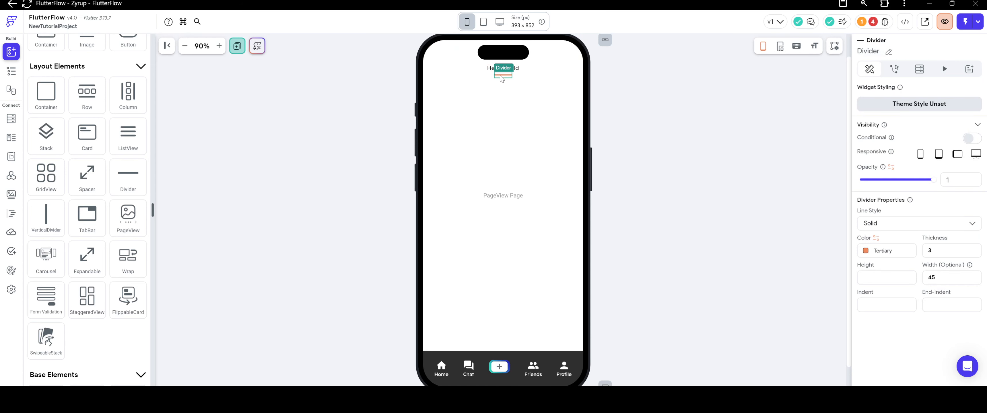
left_click(869, 250)
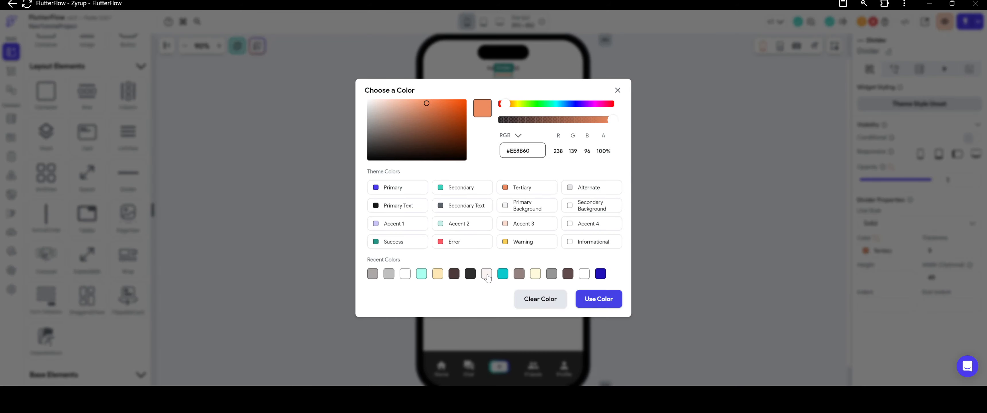
left_click(476, 183)
left_click(628, 146)
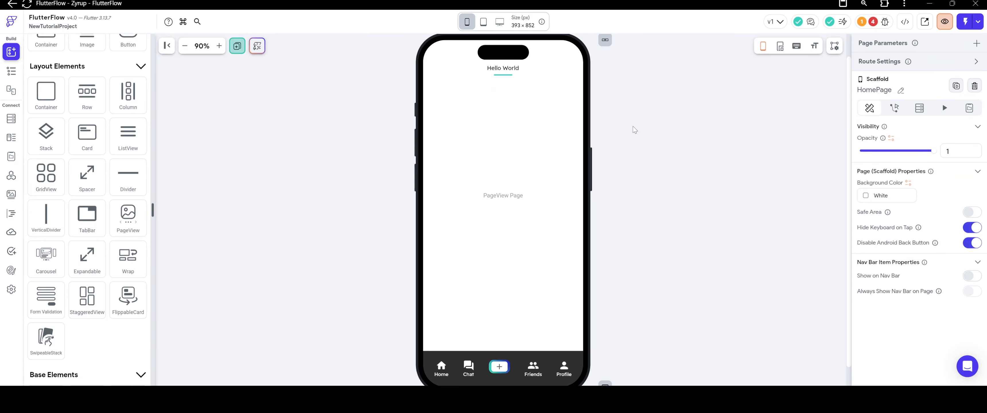
Duplicate the Column holding the Text and Divider inside the top Row.
left_click(516, 74)
right_click(517, 76)
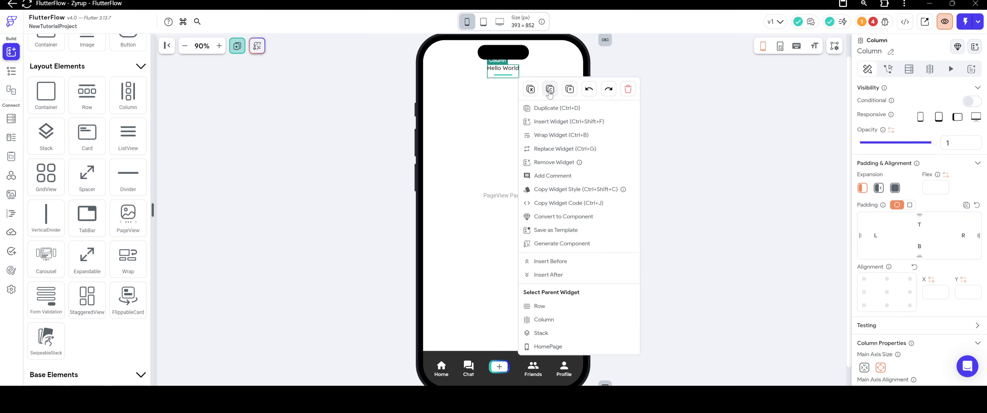
left_click(552, 109)
right_click(536, 77)
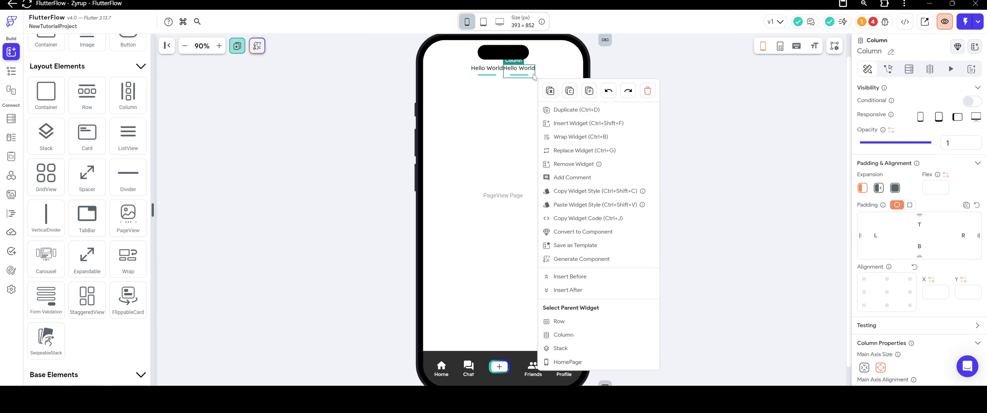
left_click(629, 60)
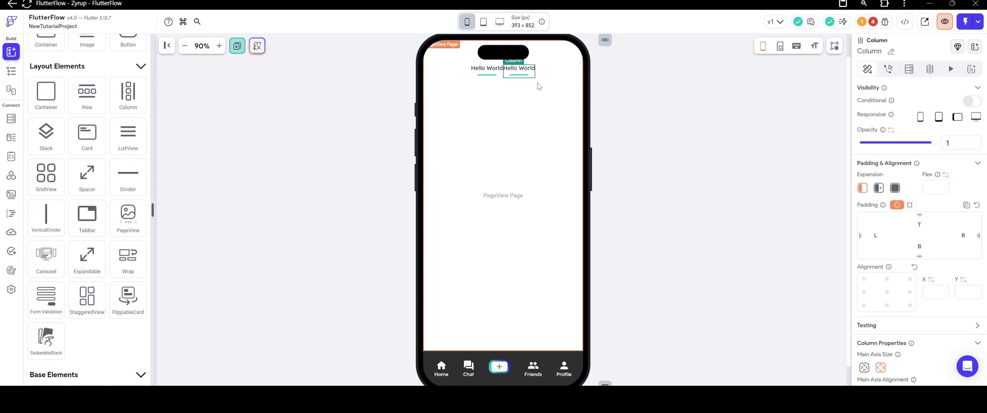
Set the items spacing of the top Row to 25.
left_click(556, 74)
scroll(861, 265, "down", 4)
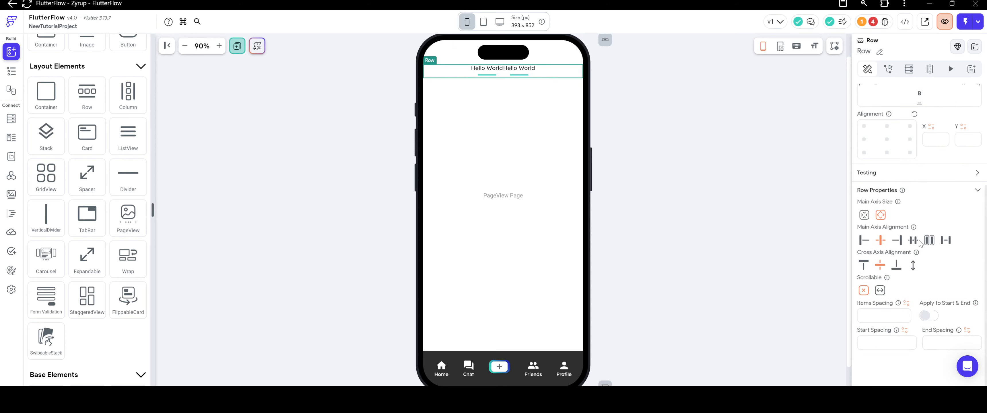
left_click(889, 316)
type("25")
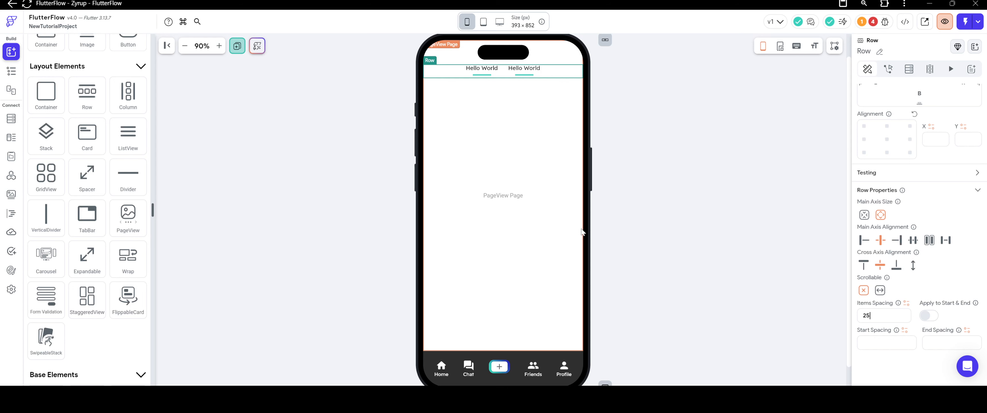
left_click(628, 185)
Change the text in the second Column of the top Row to "Discover".
left_click(524, 67)
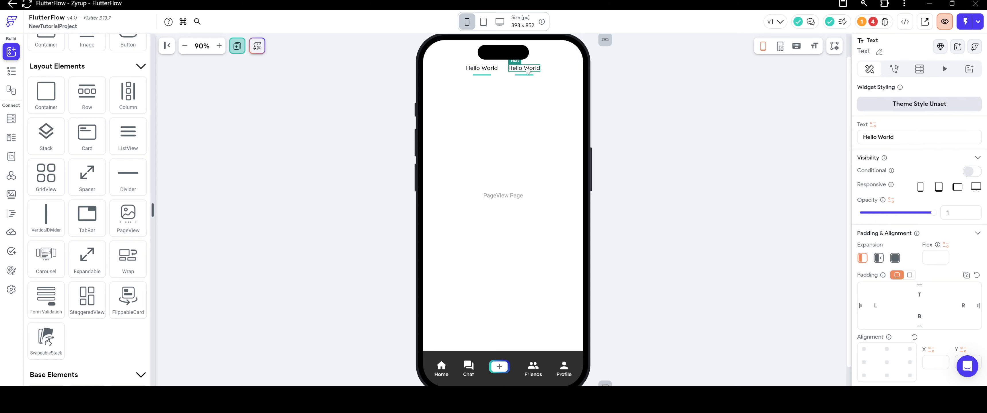
left_click_drag(908, 137, 780, 142)
type("Dis")
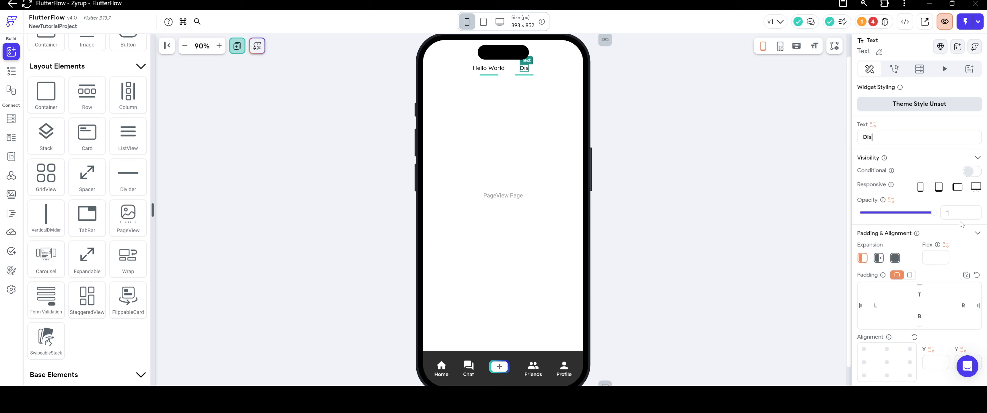
type("cover")
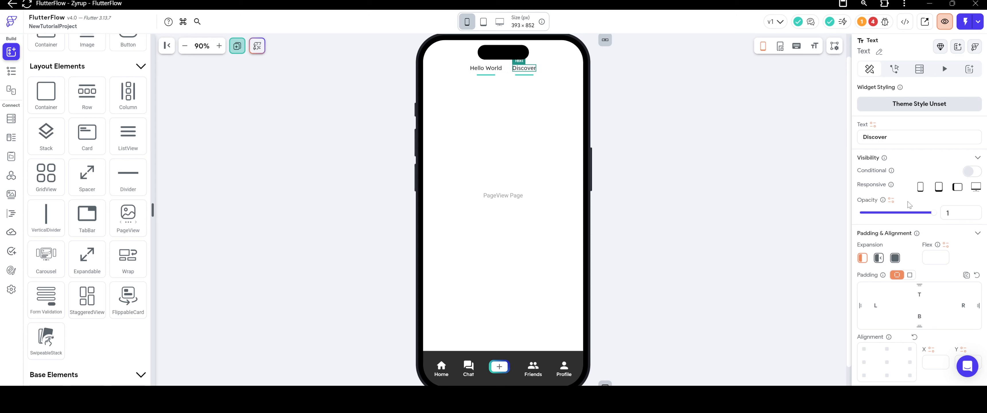
Change the text in the first Column of the top Row to "Recommended".
left_click(485, 68)
left_click_drag(904, 138, 818, 142)
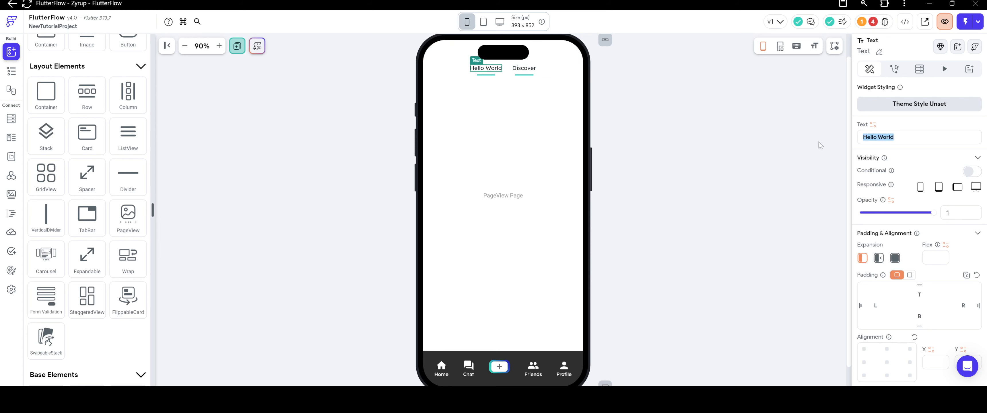
type("Recomm")
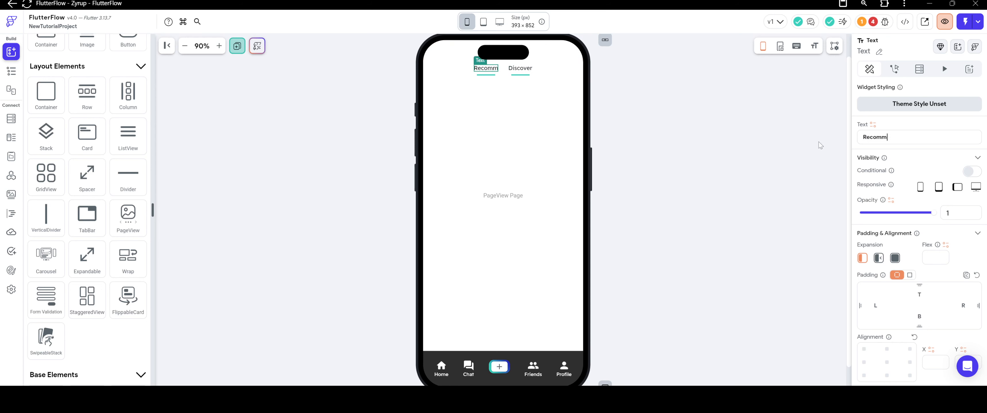
type("ended")
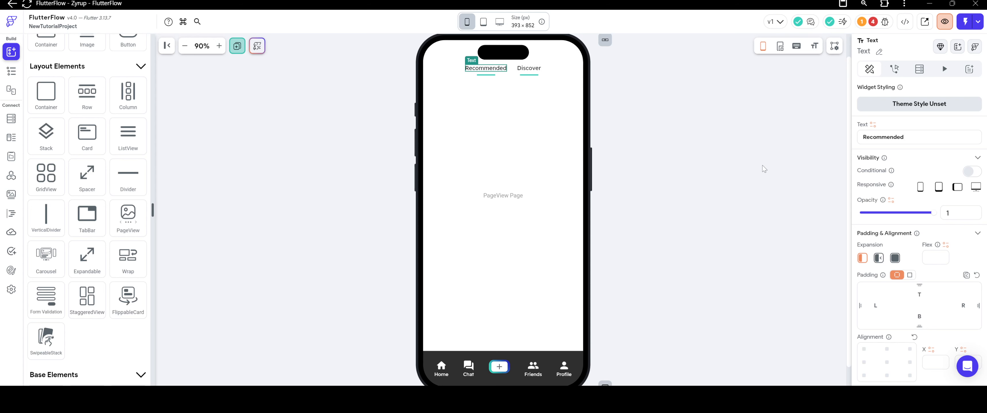
left_click(646, 143)
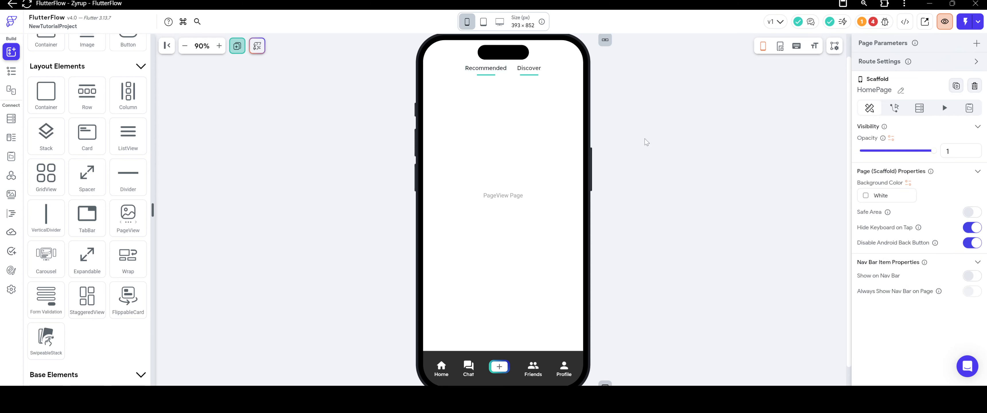
Change the text in the first Column of the top Row to "For you".
left_click(503, 67)
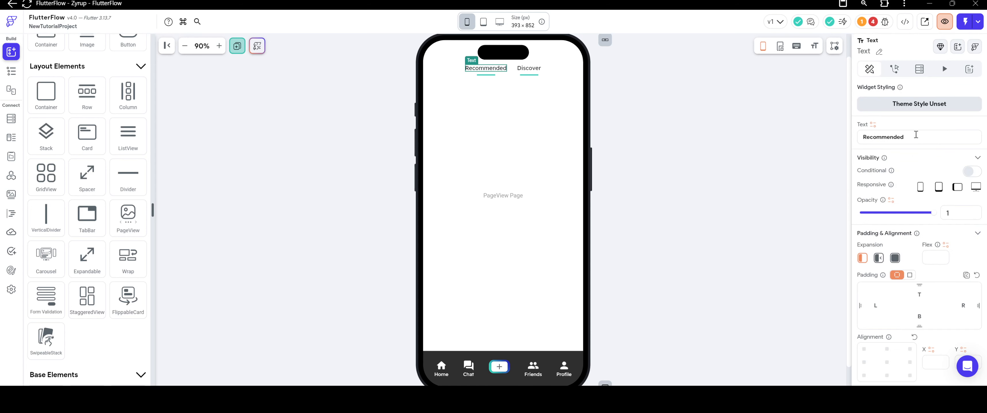
left_click_drag(916, 135, 804, 135)
type("For you")
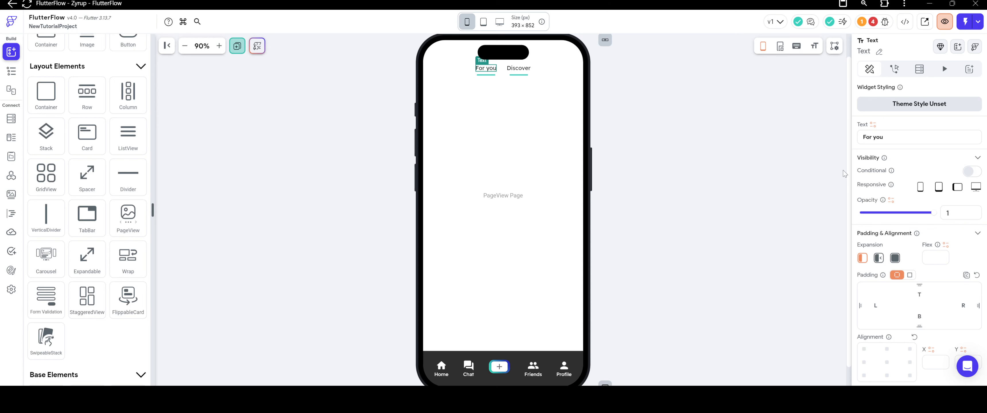
left_click(653, 169)
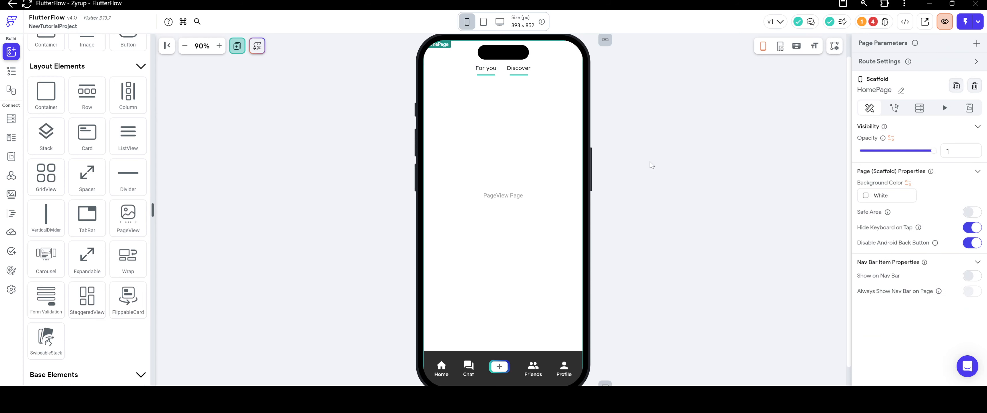
Set the width of the Dividers under "For you" and "Discover" to 35 each.
left_click(492, 69)
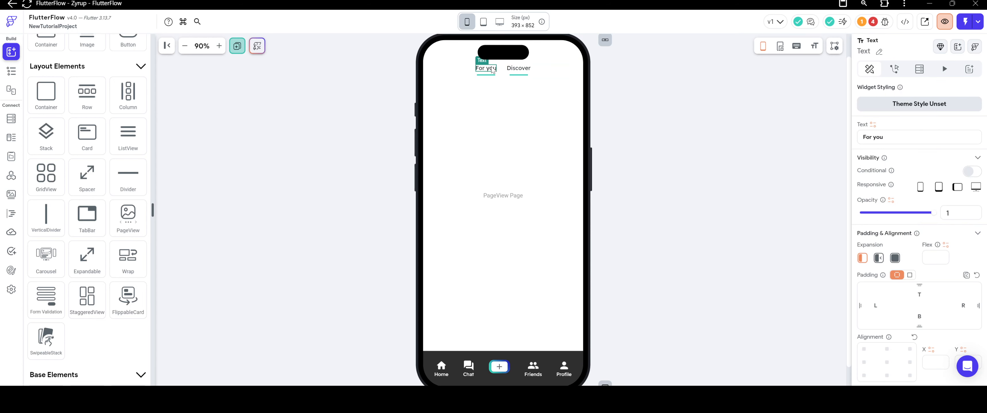
left_click(506, 74)
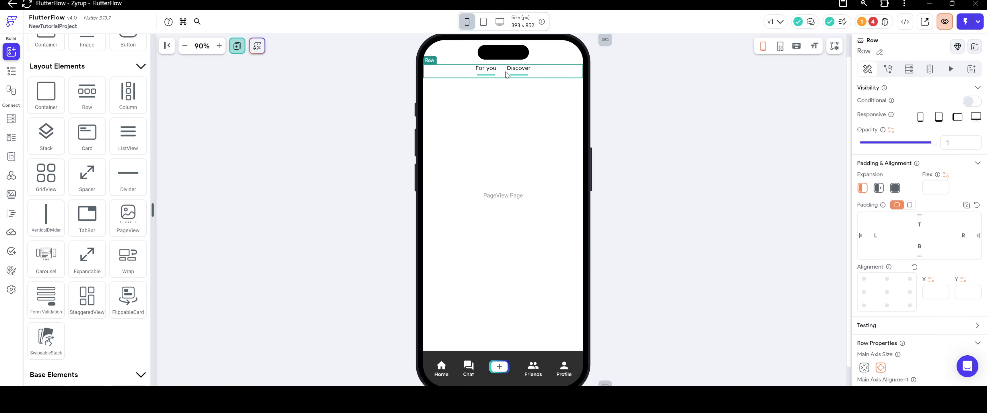
left_click(485, 76)
left_click_drag(948, 278, 909, 282)
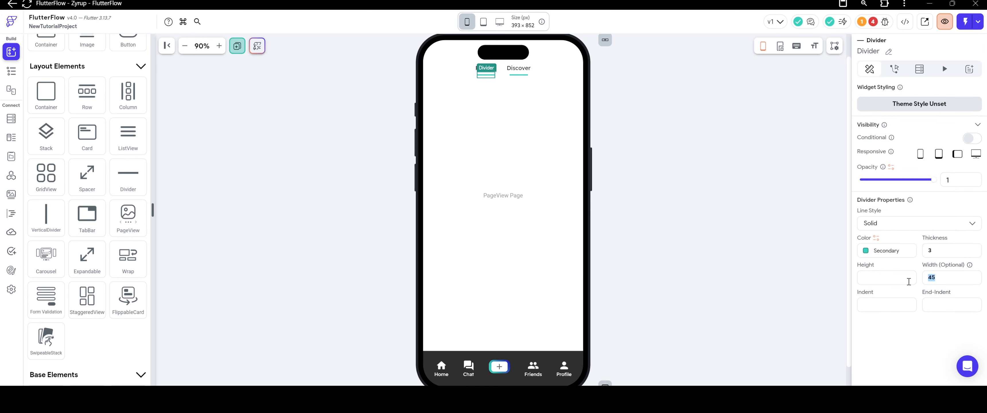
type("35")
left_click(519, 75)
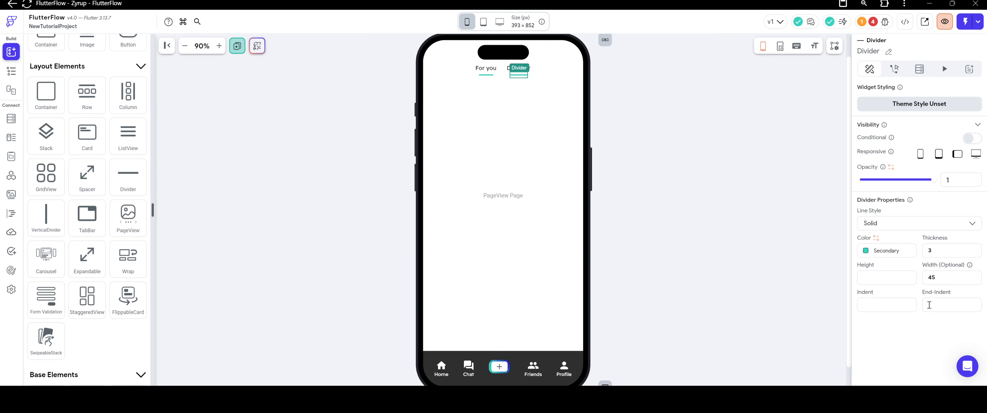
left_click_drag(945, 277, 903, 280)
type("35")
left_click(634, 191)
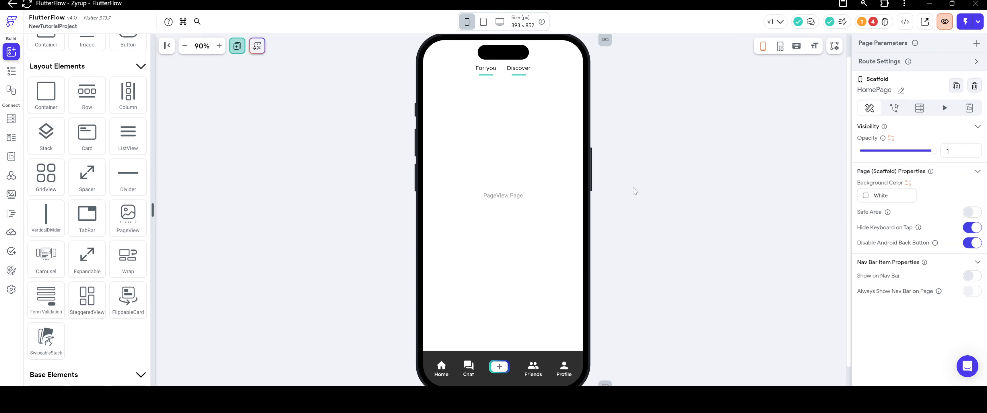
Set the items spacing of the Row with the "For you" and "Discover" tabs to 40.
left_click(501, 74)
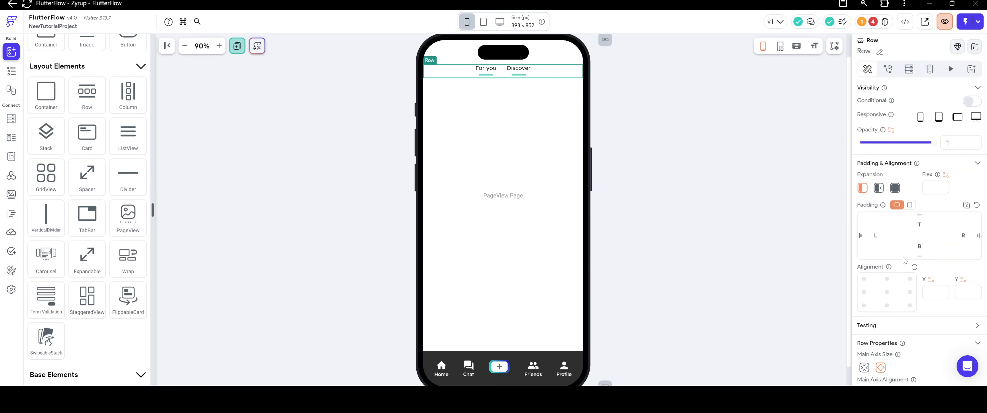
scroll(897, 290, "down", 4)
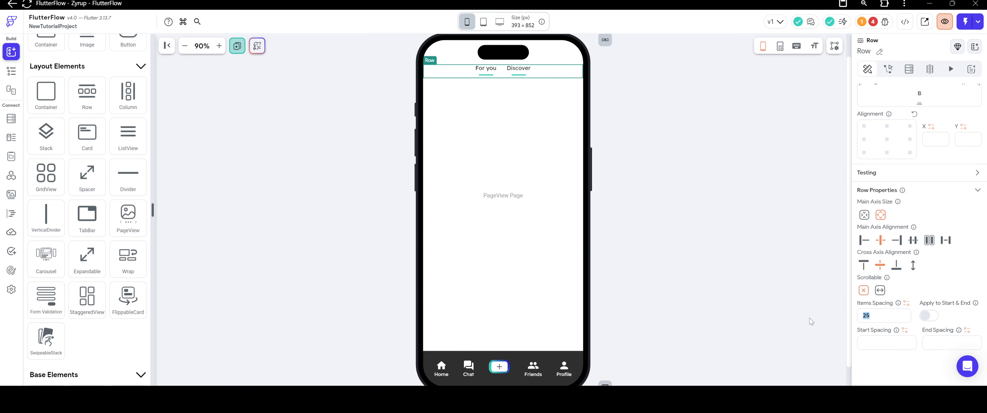
type("40")
left_click(676, 151)
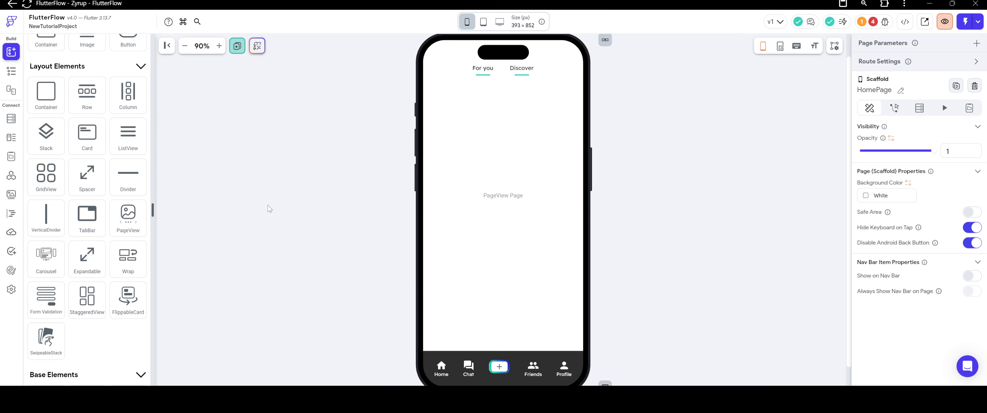
Select the TabBar in the widget tree and add a second tab to it.
left_click(12, 71)
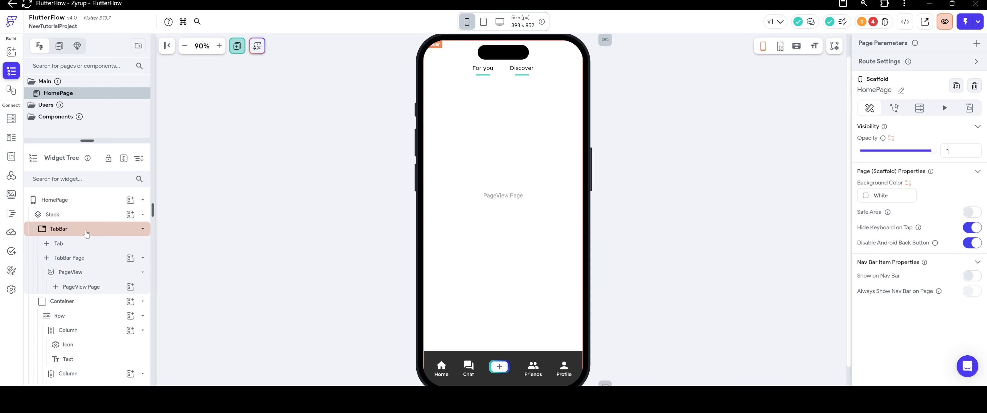
left_click(86, 232)
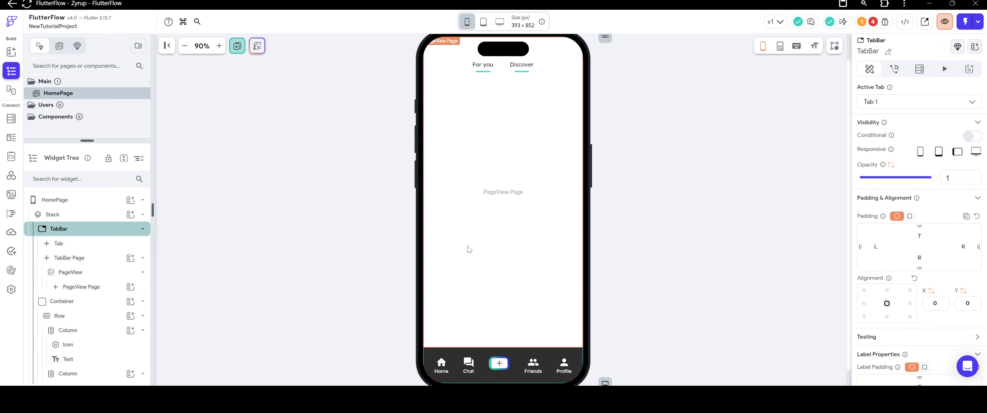
left_click(879, 105)
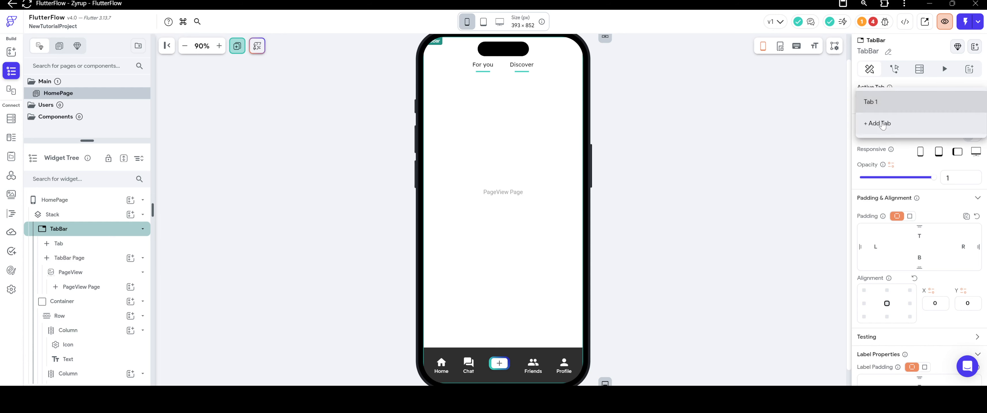
left_click(880, 124)
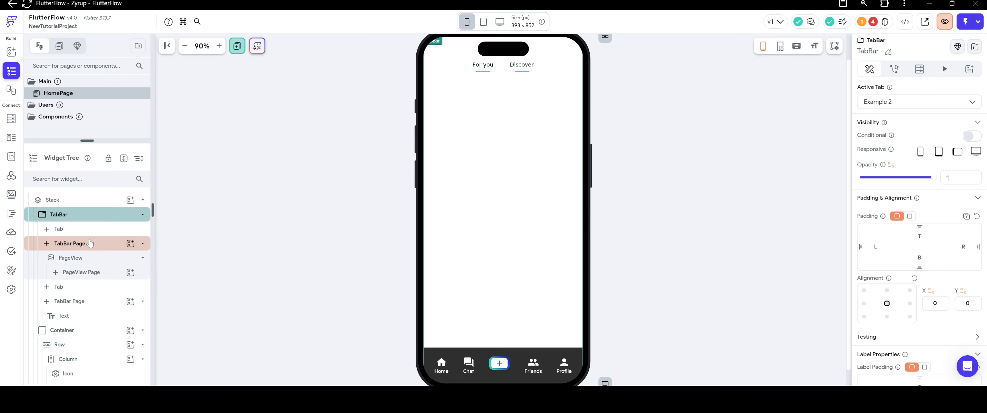
Replace the Text in the second TabBar Page with a PageView.
scroll(90, 243, "down", 1)
right_click(79, 283)
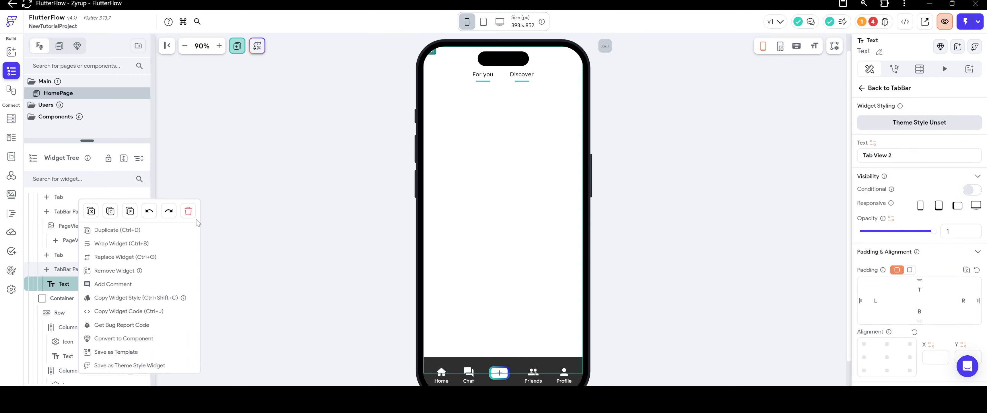
left_click(188, 211)
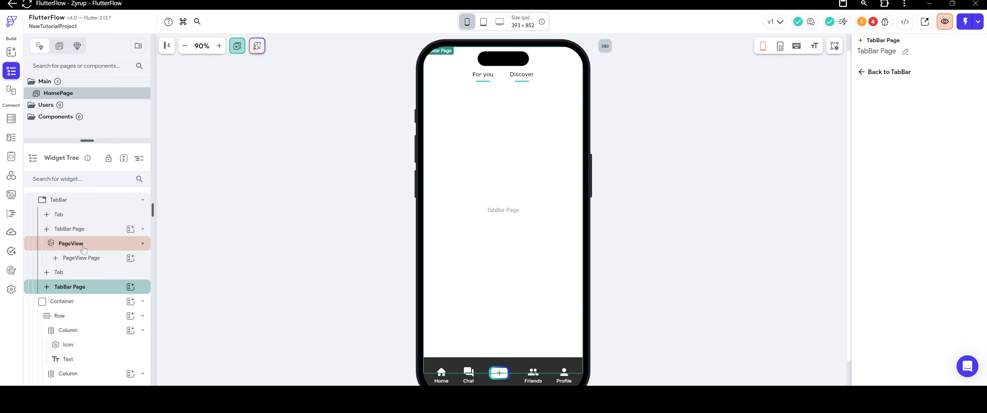
left_click(131, 287)
scroll(221, 269, "down", 4)
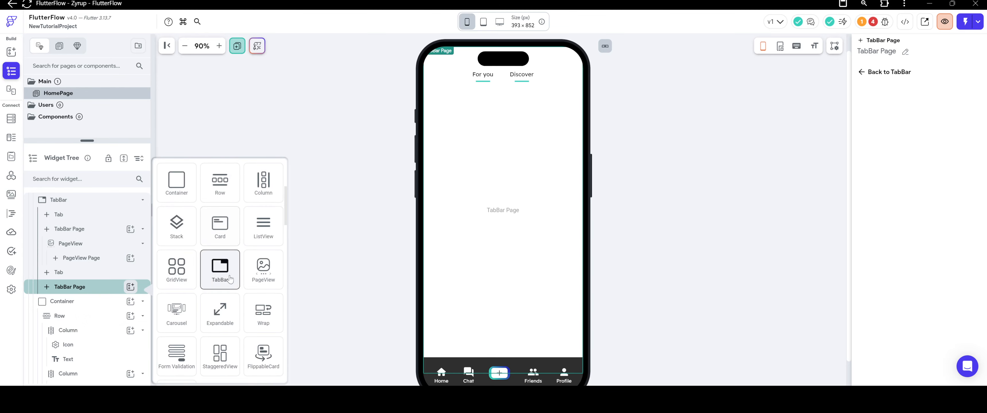
left_click(260, 278)
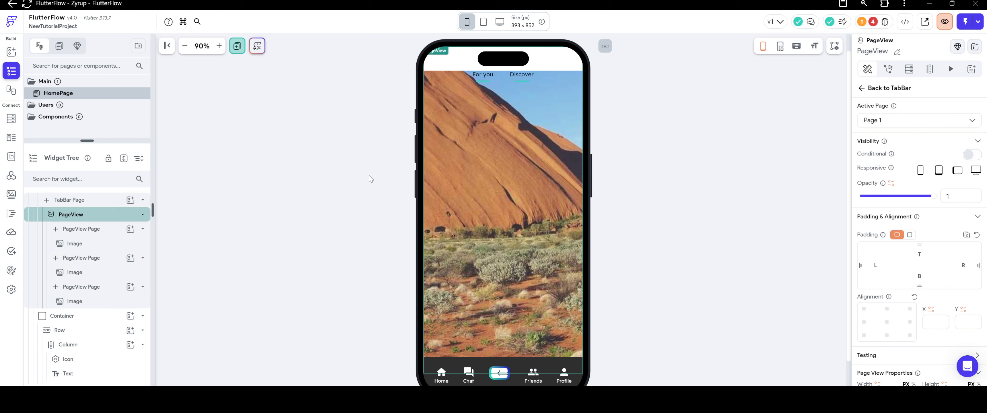
Clear the fill color of the Container above the "For you" and "Discover" Row.
left_click(472, 63)
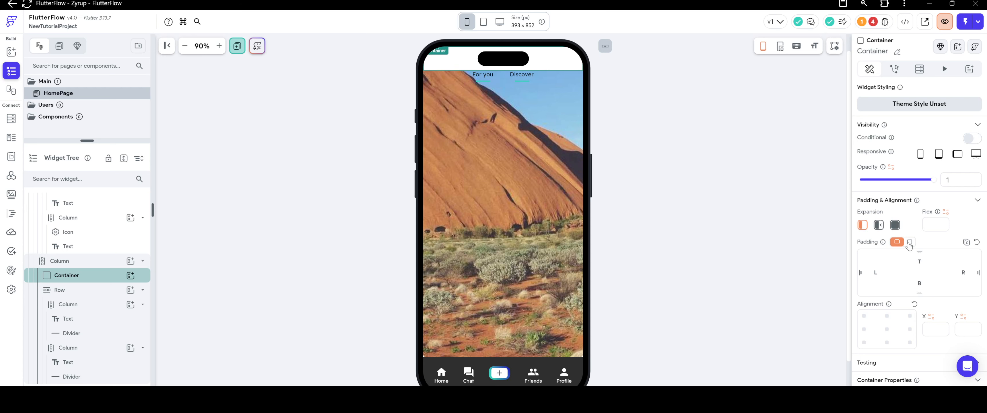
scroll(910, 249, "down", 3)
left_click(865, 320)
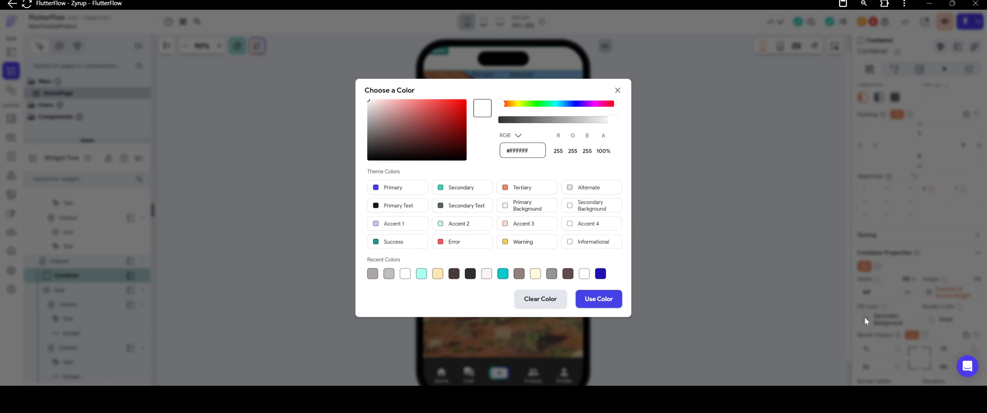
left_click(599, 330)
left_click(309, 134)
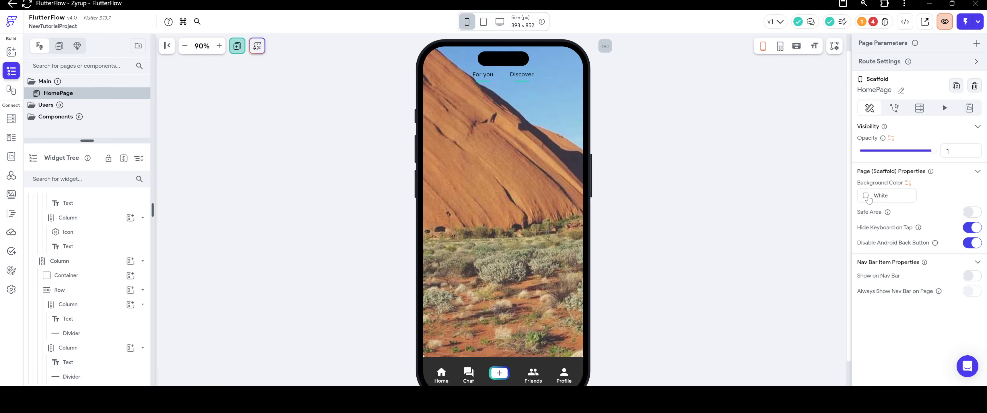
left_click(865, 198)
left_click(863, 194)
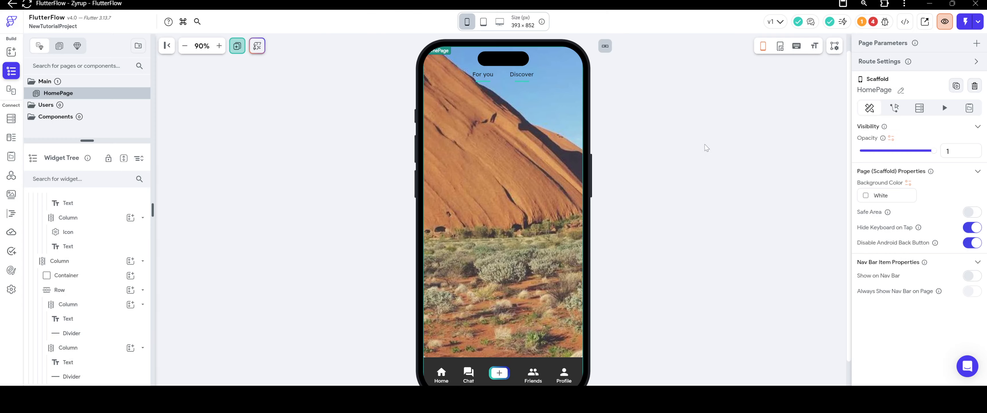
Set the text color of "For you" and "Discover" to Secondary Background.
left_click(489, 77)
scroll(915, 295, "down", 5)
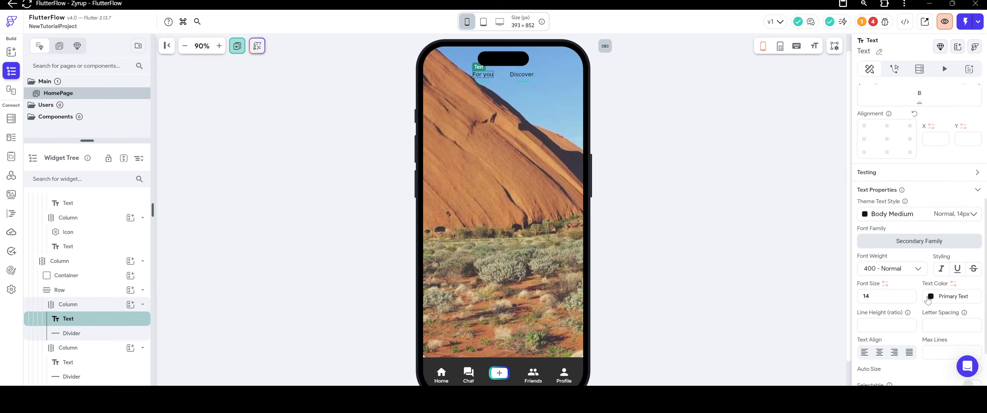
left_click(930, 297)
left_click(585, 273)
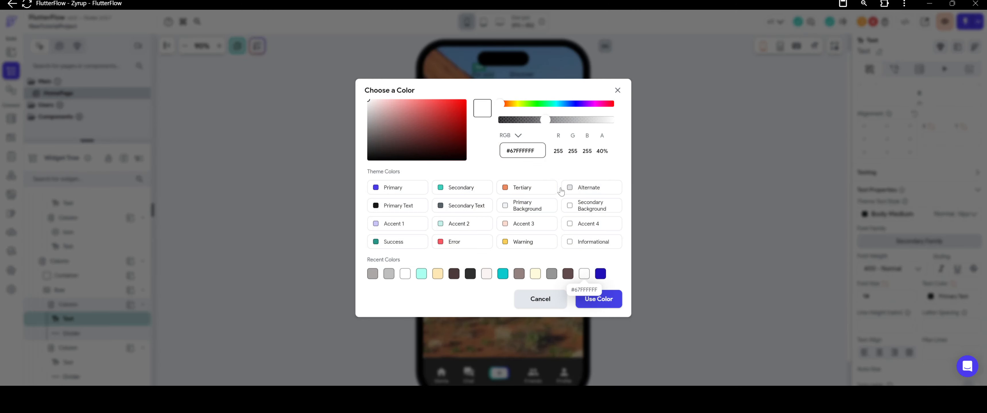
left_click(578, 207)
left_click(521, 74)
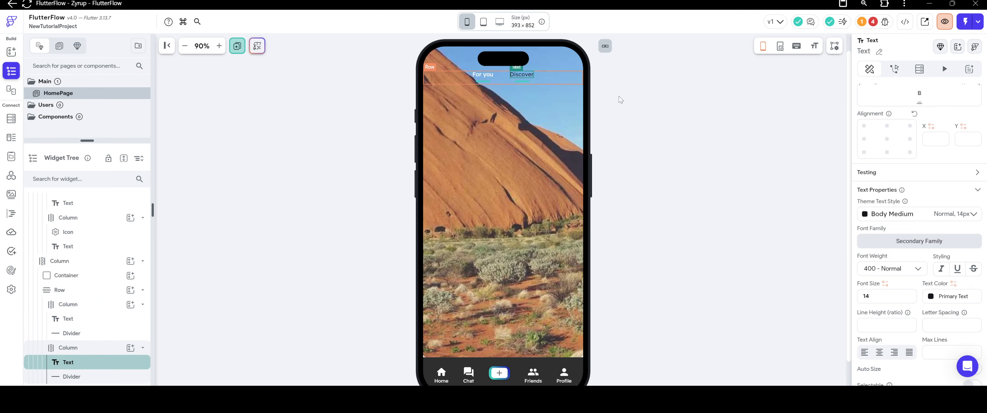
left_click(931, 297)
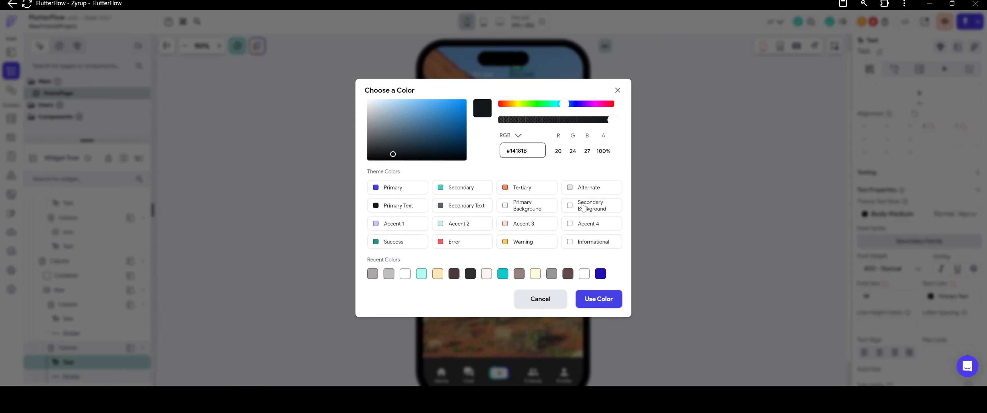
left_click(570, 205)
Set the color of the Dividers under "For you" and "Discover" to Secondary Background.
left_click(486, 79)
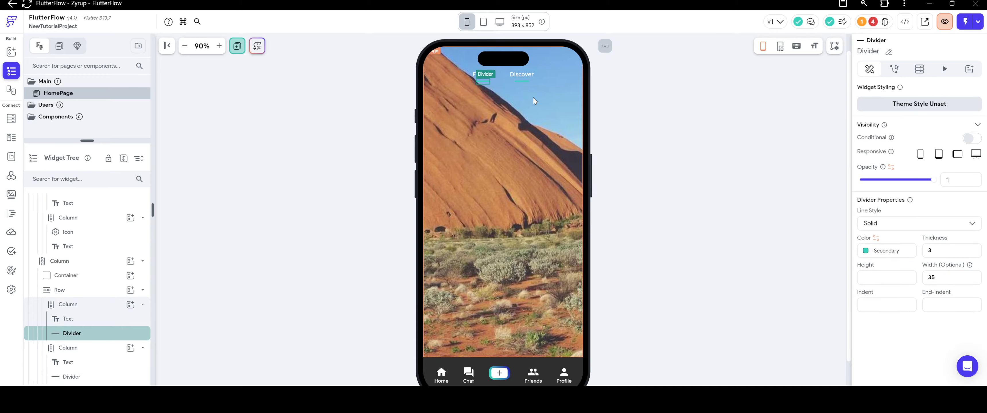
left_click(870, 250)
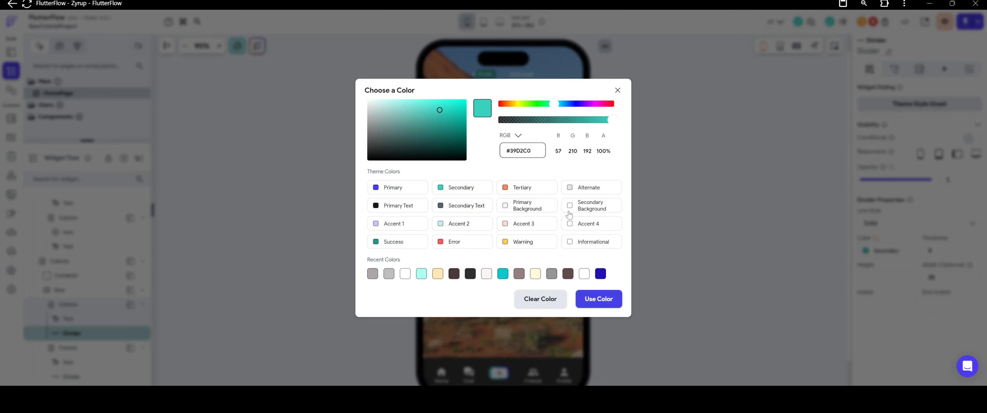
left_click(569, 205)
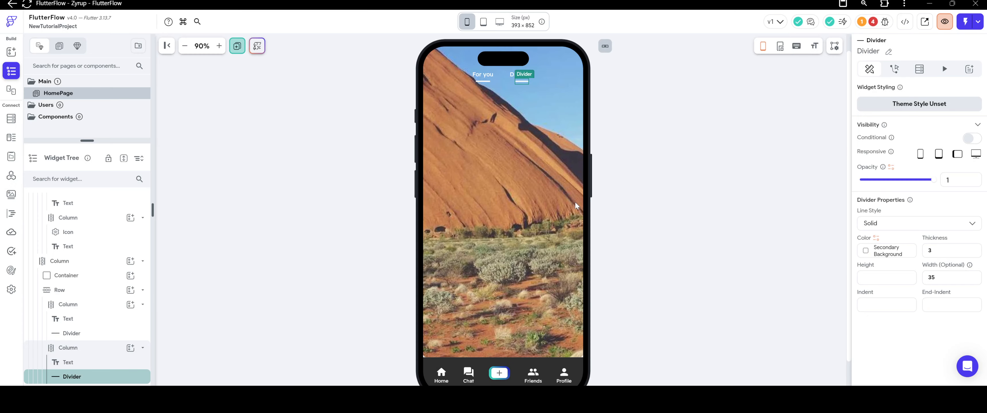
left_click(650, 150)
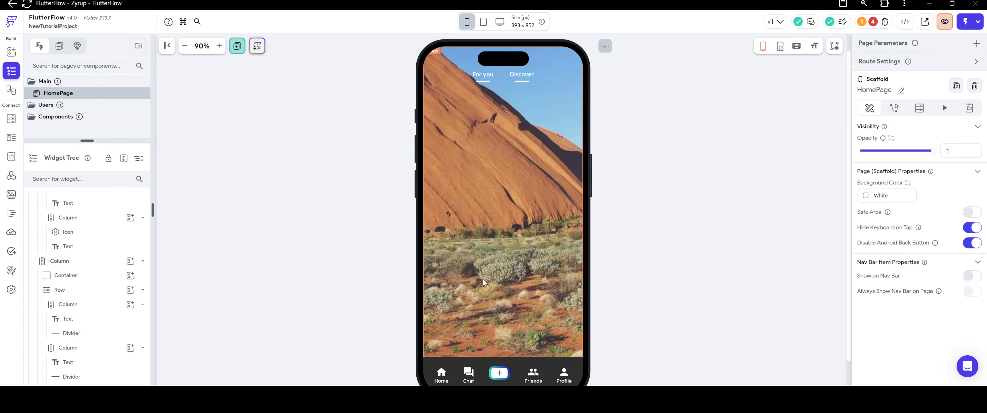
Review the Image properties in the second tab's PageView and the widget structure of both TabBar Pages, including the first tab's PageView Page.
left_click(494, 287)
scroll(892, 240, "down", 5)
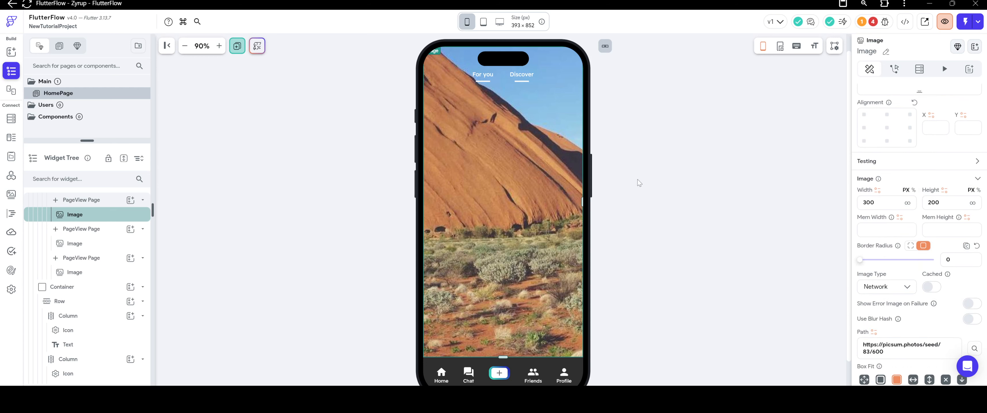
left_click(674, 171)
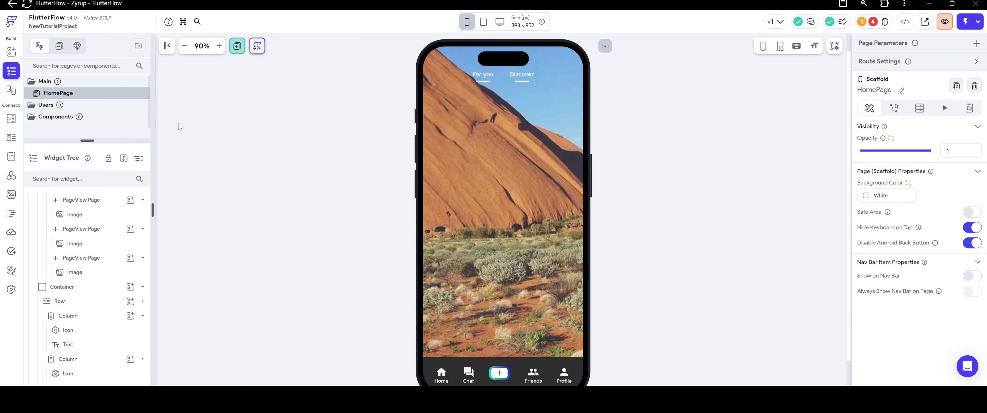
scroll(207, 134, "down", 1)
scroll(207, 134, "up", 2)
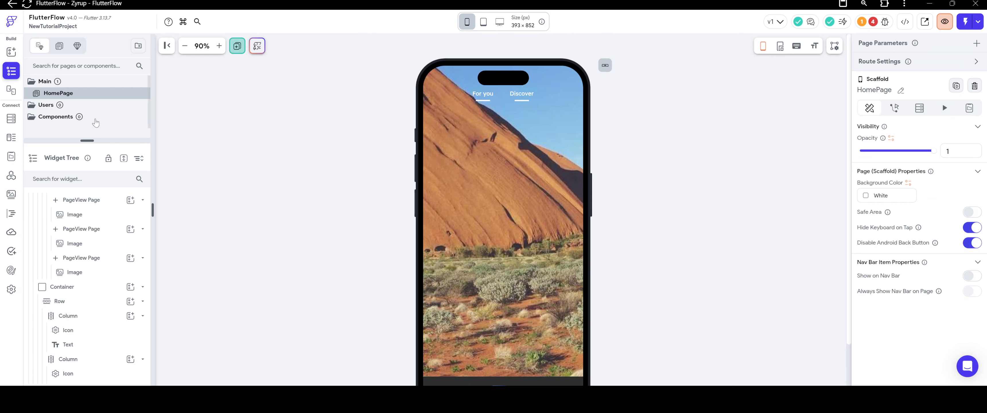
scroll(75, 215, "up", 10)
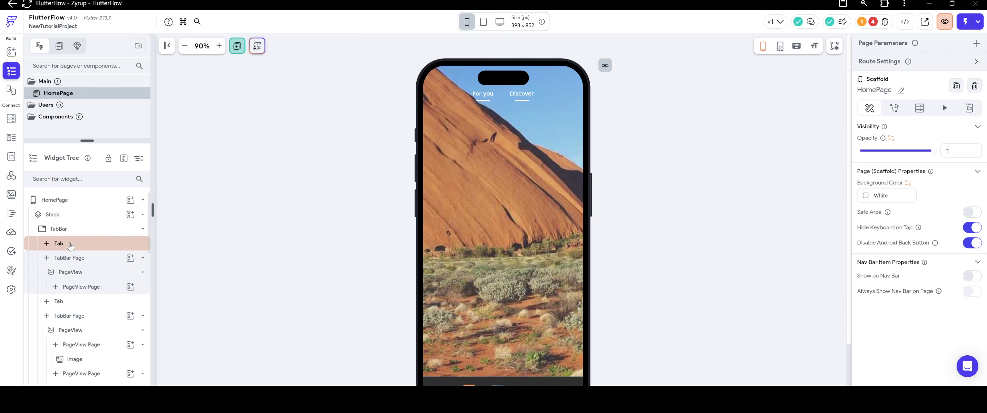
scroll(83, 230, "down", 3)
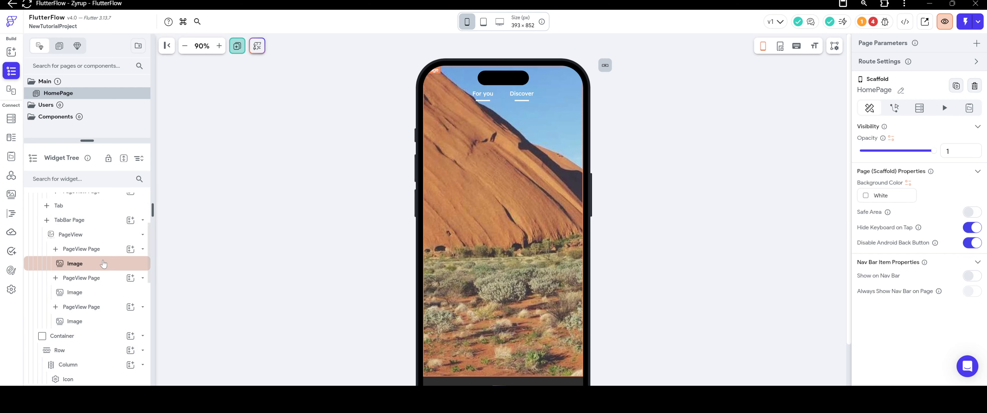
scroll(96, 291, "down", 3)
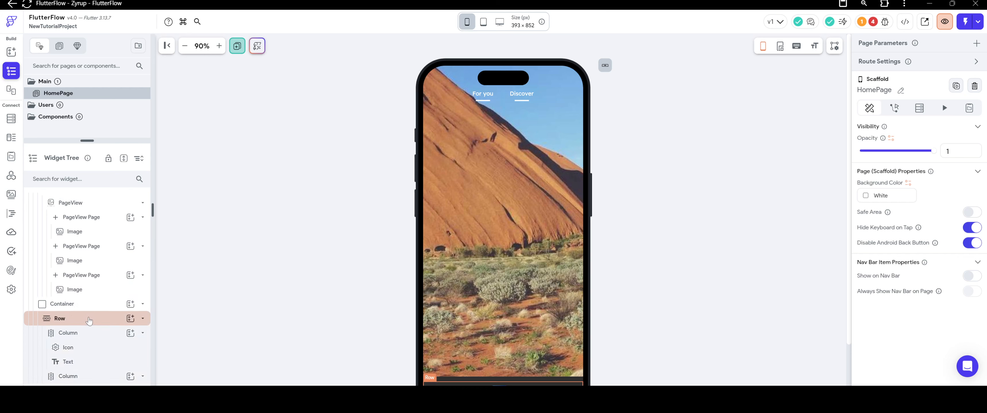
scroll(90, 315, "up", 6)
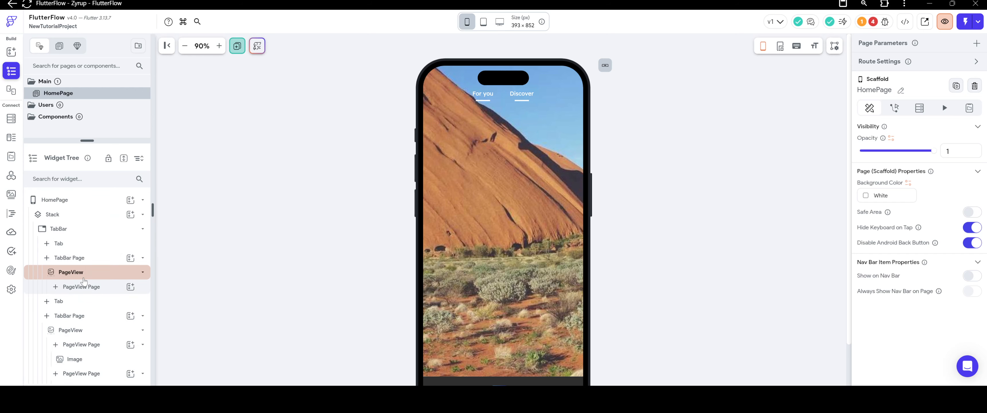
left_click(87, 272)
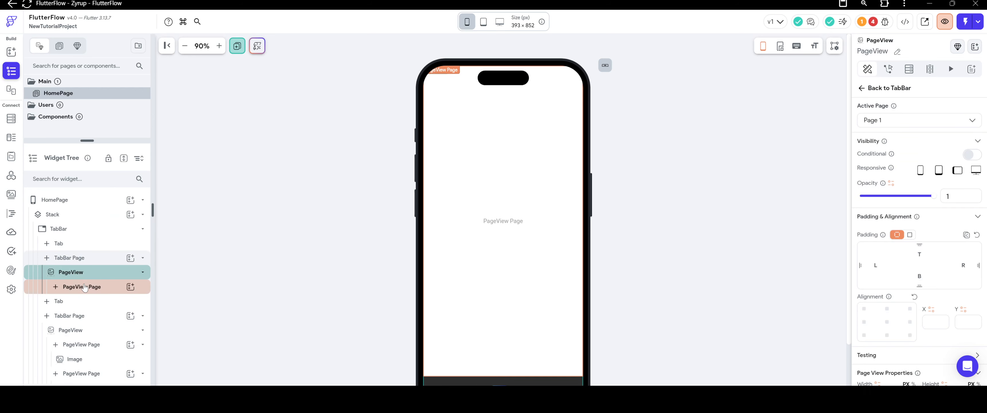
left_click(84, 288)
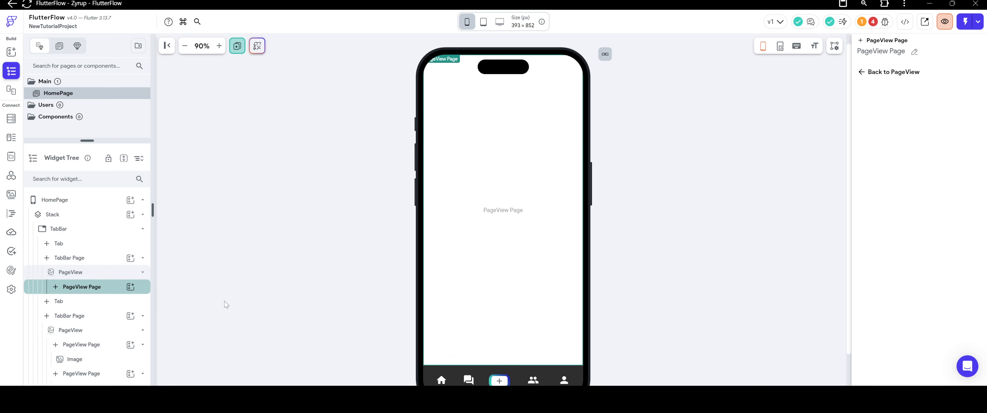
scroll(370, 263, "down", 1)
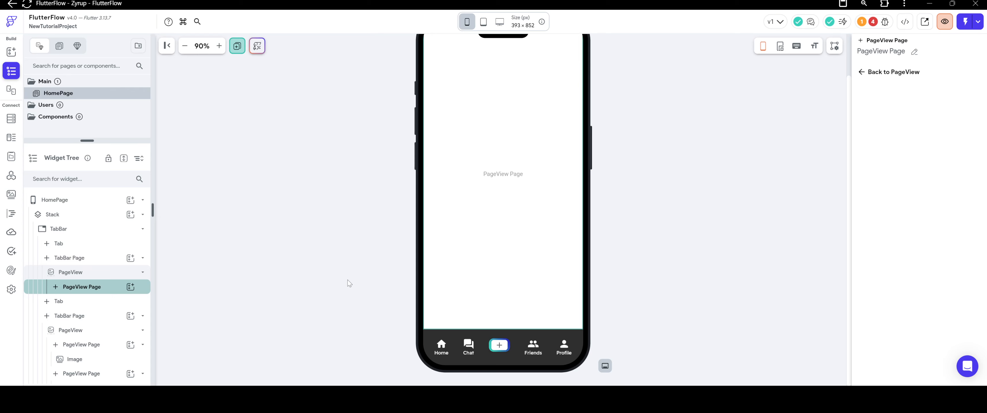
Look at the project's custom code overview and return to the HomePage widget tree.
left_click(12, 213)
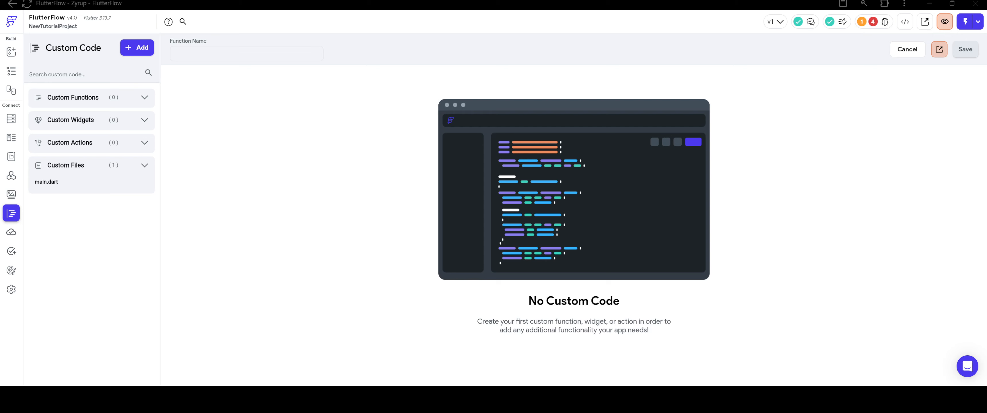
key("alt+Tab")
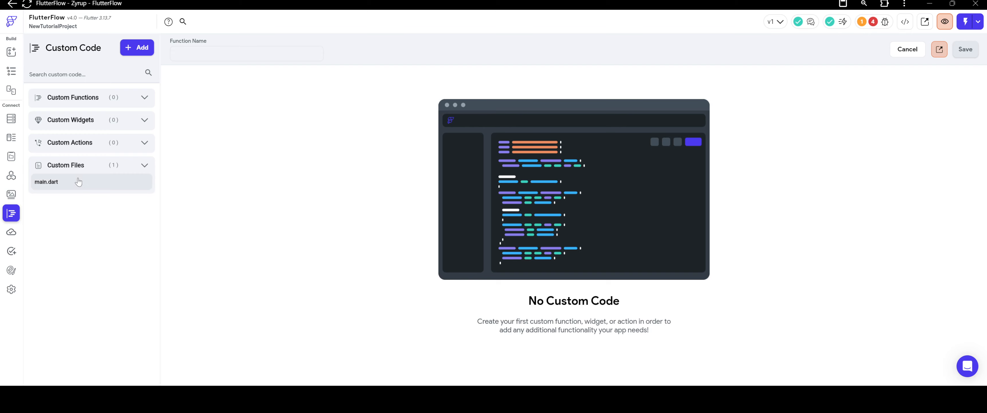
left_click(11, 70)
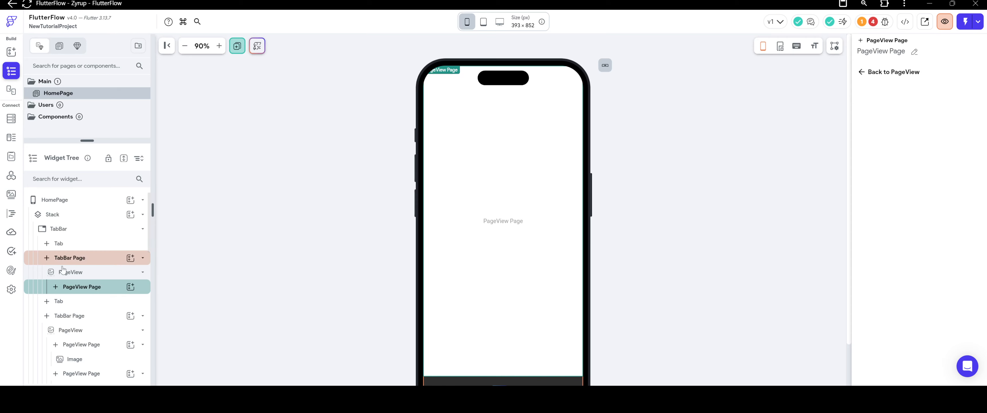
Add a Column inside the PageView Page of the first TabBar Page.
left_click(130, 288)
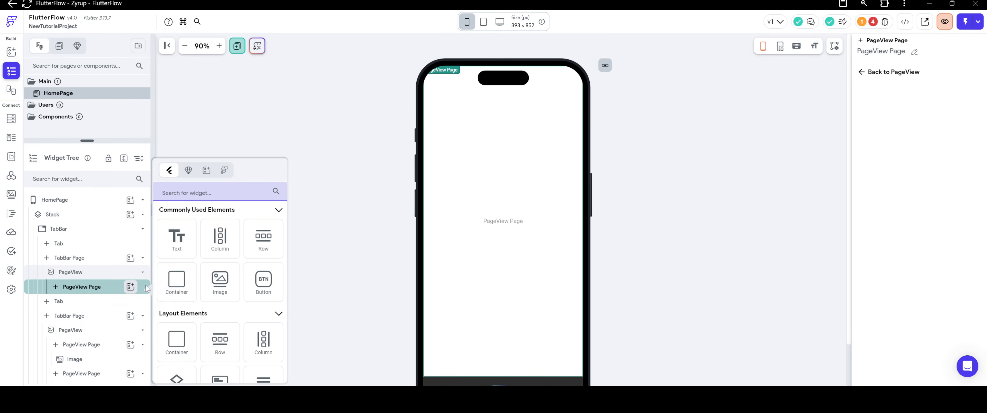
left_click(220, 238)
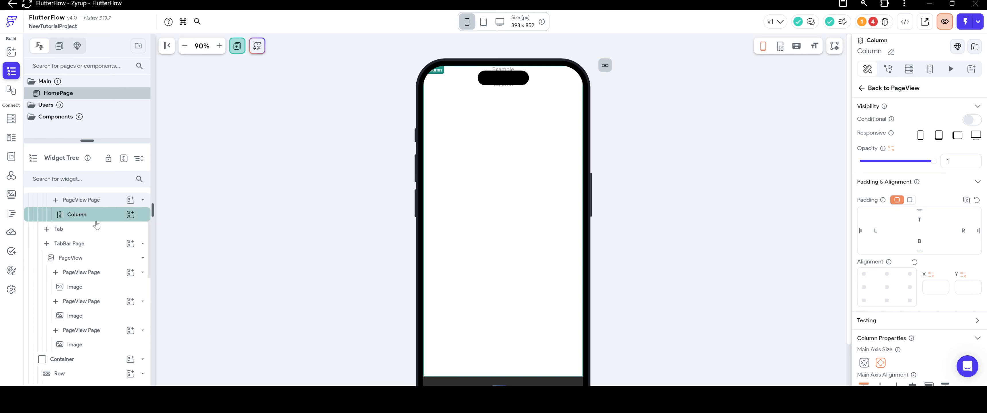
scroll(97, 221, "up", 1)
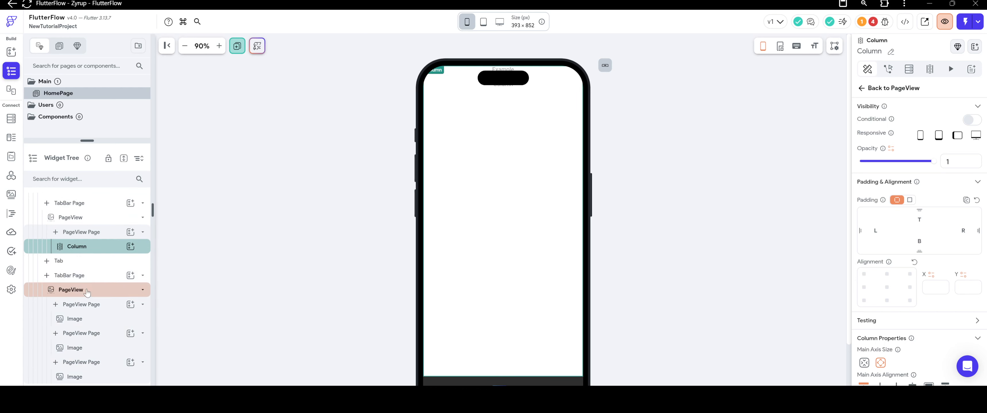
Inspect the first Image in the second TabBar Page's PageView and the widgets around it.
left_click(90, 318)
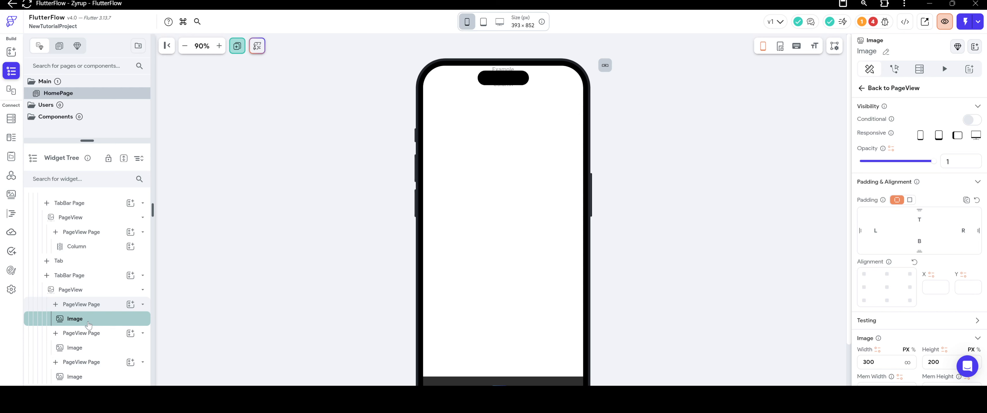
scroll(88, 325, "down", 1)
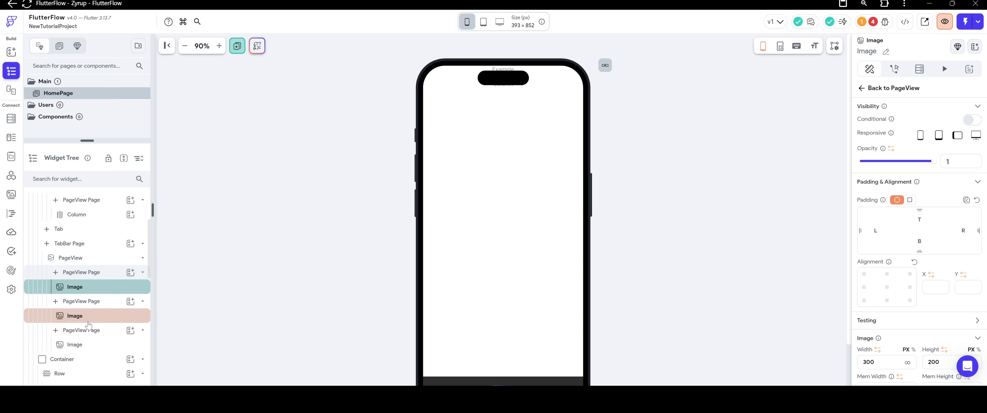
scroll(88, 326, "up", 1)
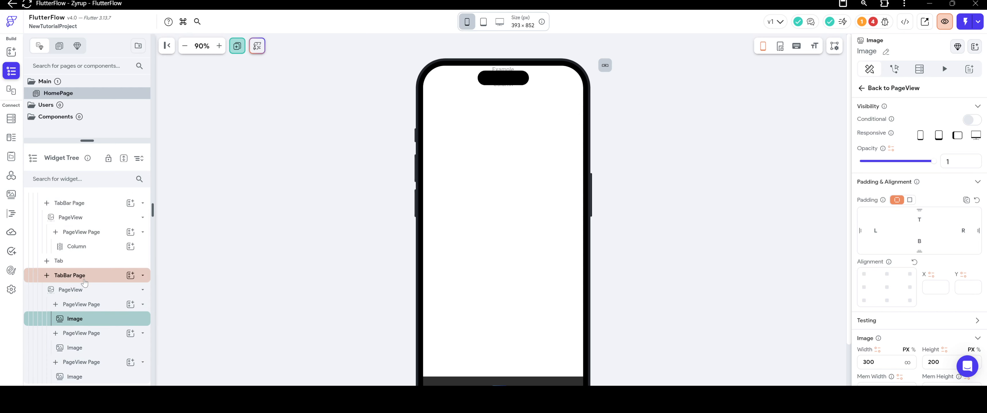
Delete the third and second PageView Pages from the PageView in the second TabBar Page.
left_click(84, 282)
scroll(85, 282, "down", 1)
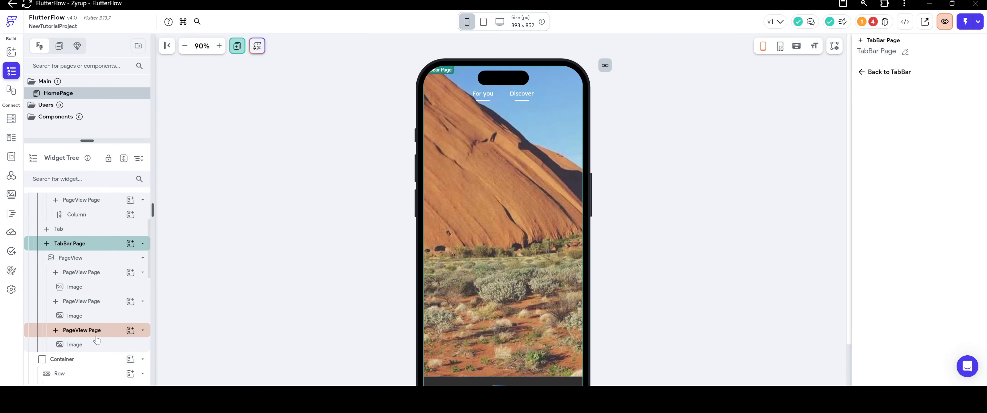
left_click(86, 331)
right_click(87, 332)
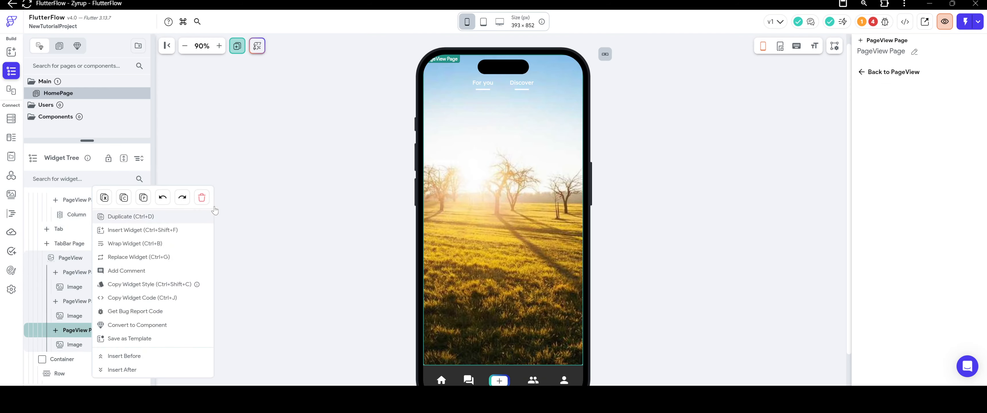
left_click(202, 199)
right_click(99, 257)
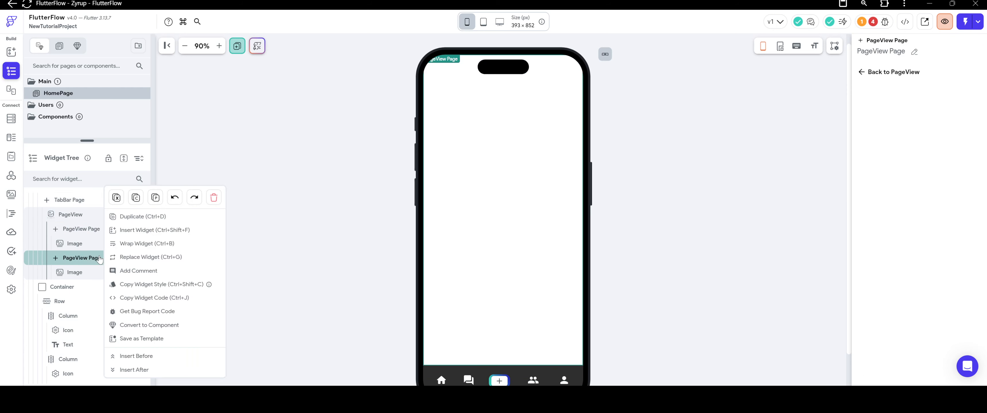
key("Delete")
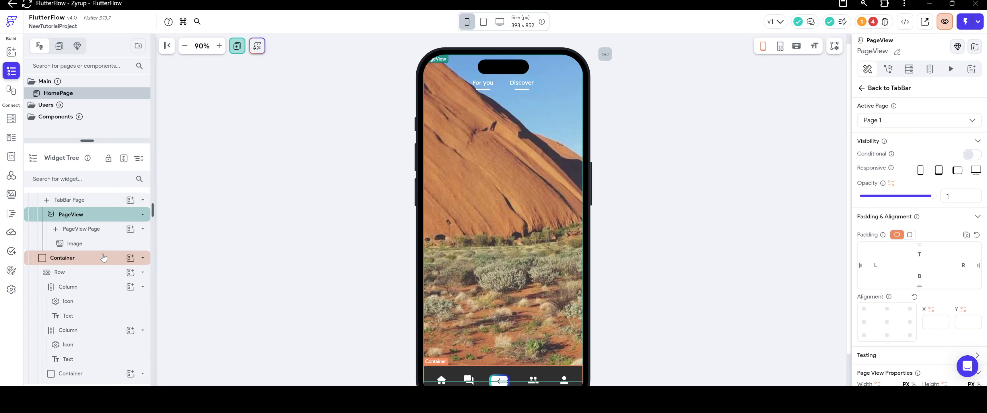
Replace the Image in the second TabBar Page's remaining PageView Page with a Column.
left_click(89, 244)
right_click(89, 244)
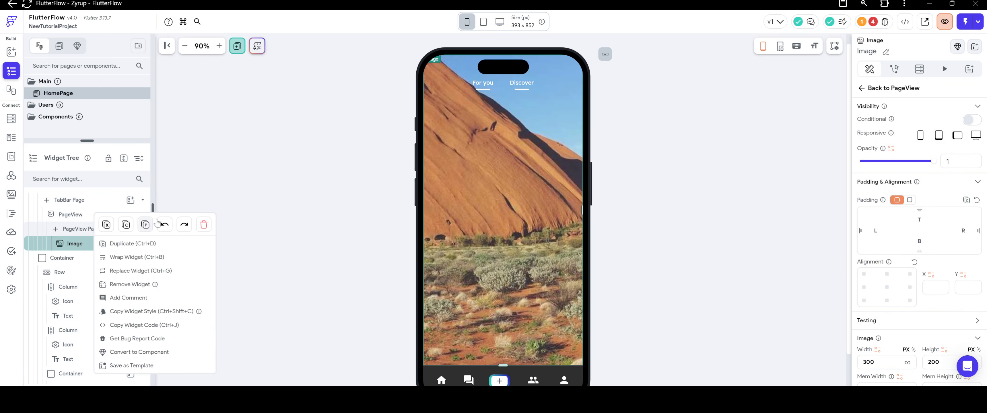
left_click(207, 225)
left_click(130, 246)
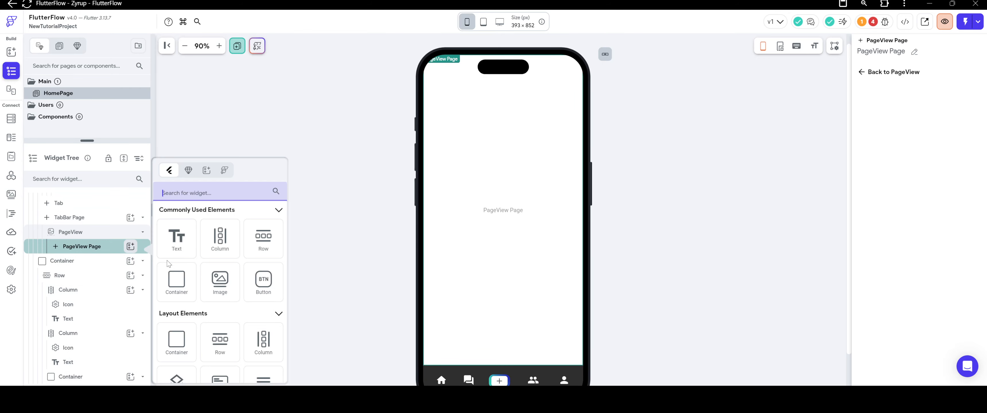
left_click(221, 237)
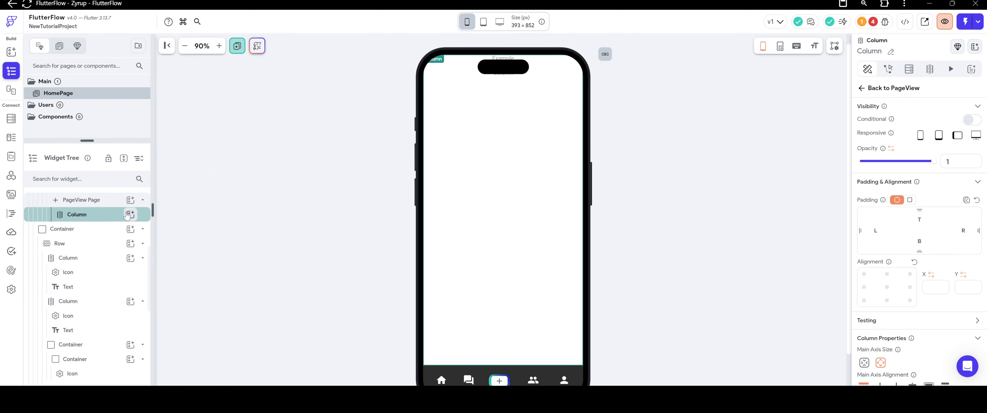
scroll(96, 229, "up", 5)
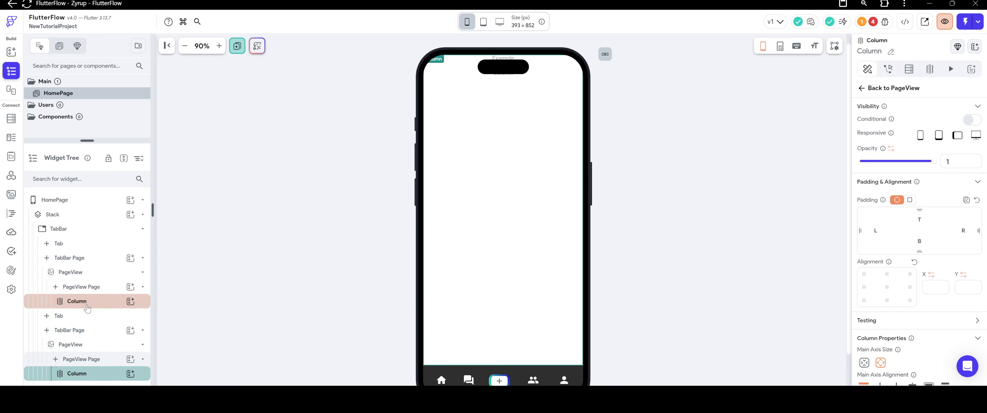
Rename the first TabBar Page as DiscoverView.
left_click(73, 258)
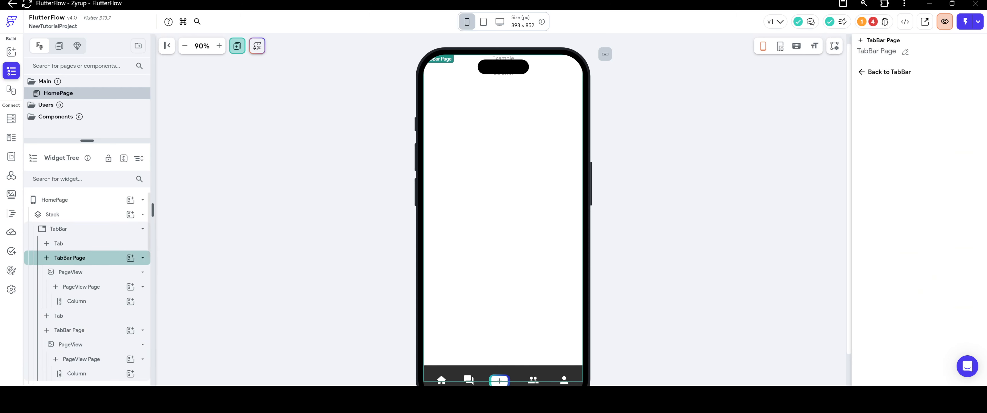
left_click(906, 52)
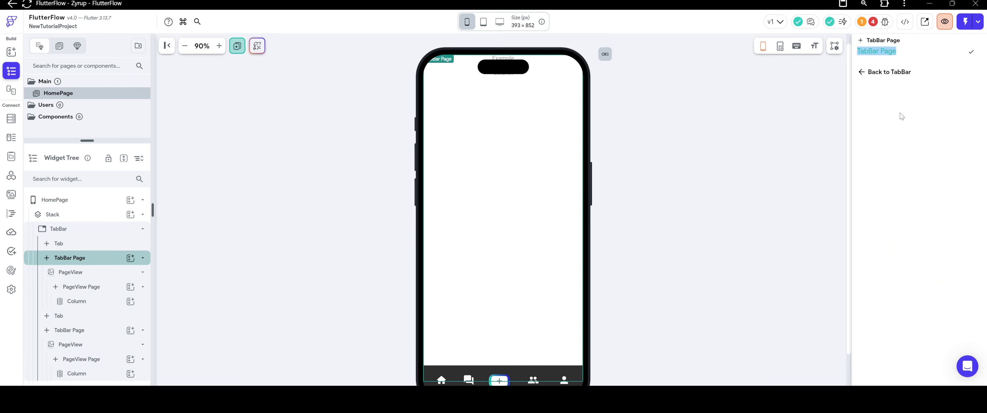
type("Discoer")
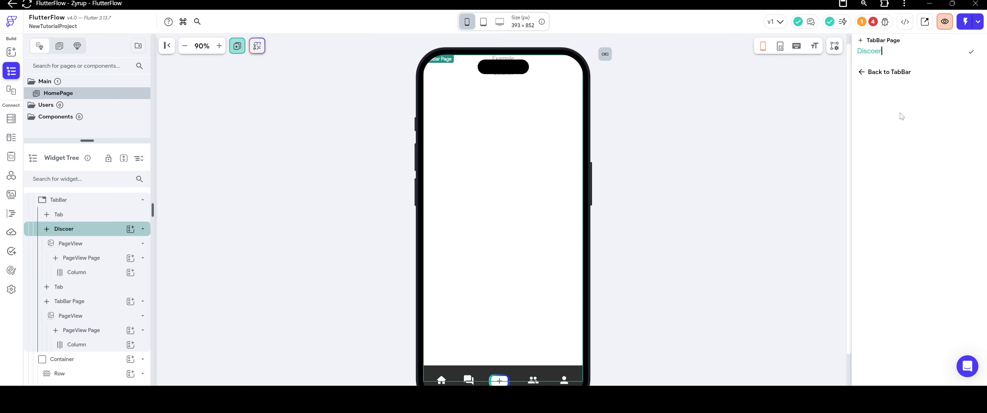
key("BackSpace")
key("BackSpace")
key("BackSpace")
type("overView")
left_click(971, 52)
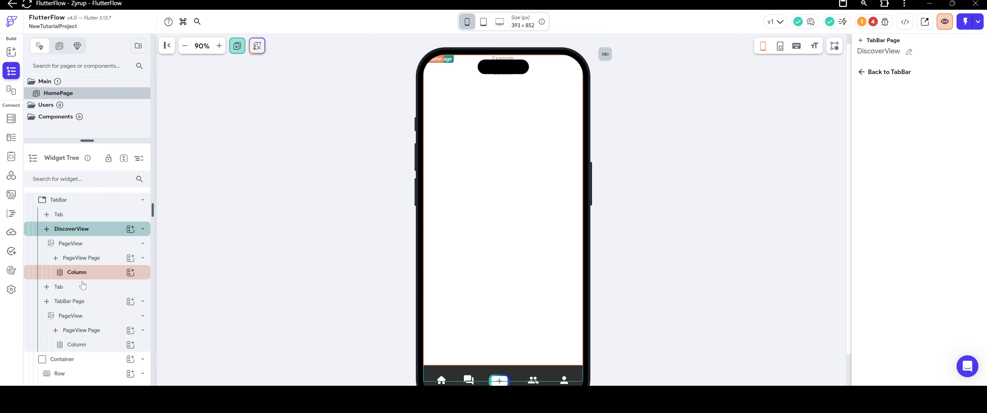
Rename the second TabBar Page as ForYouView.
left_click(83, 302)
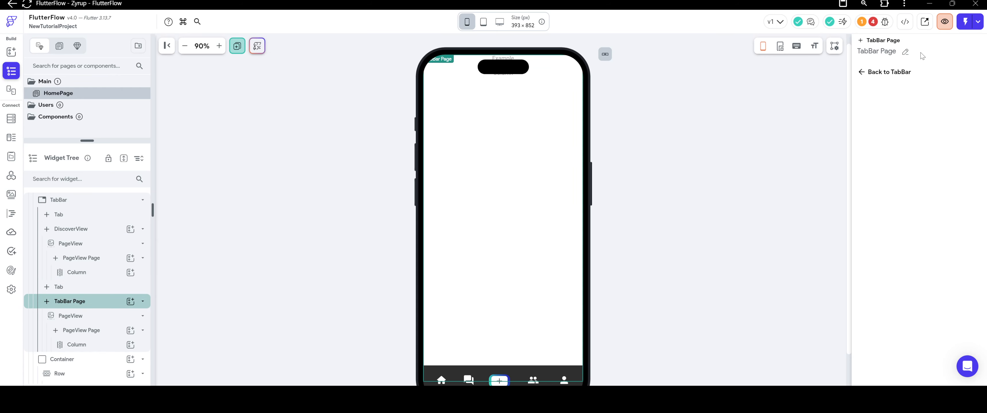
left_click(906, 52)
type("ForYouView")
left_click(971, 52)
left_click(717, 148)
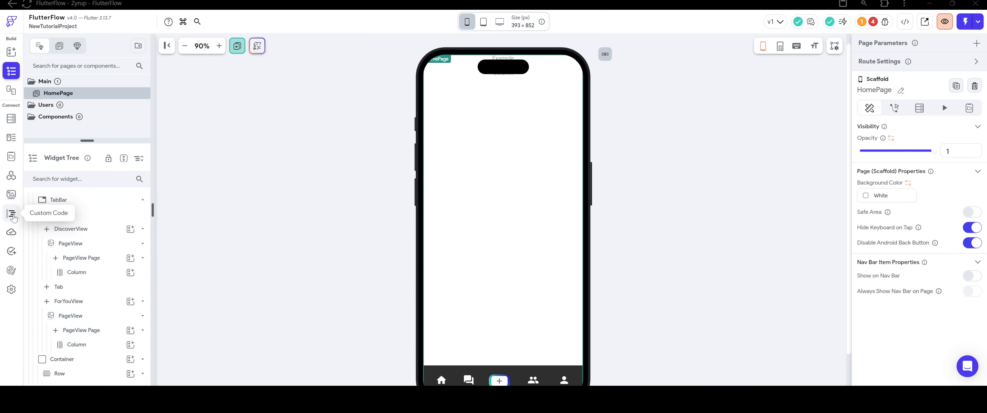
Create a new custom widget in the project's custom code.
left_click(12, 216)
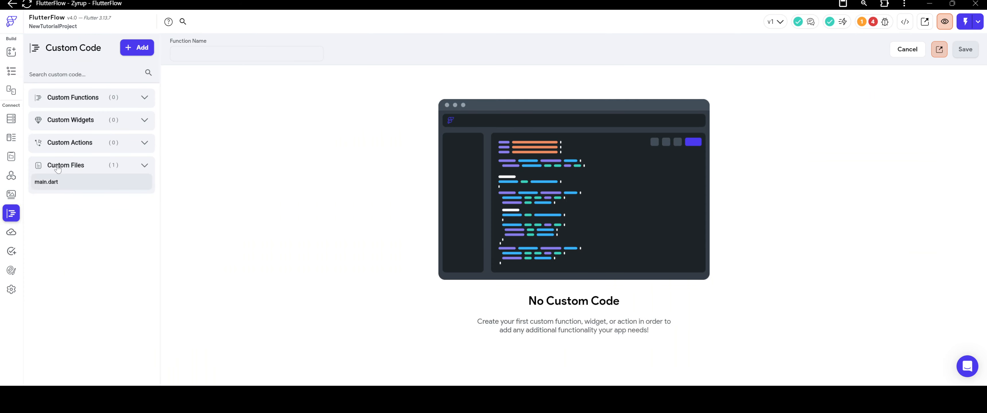
left_click(132, 49)
left_click(116, 96)
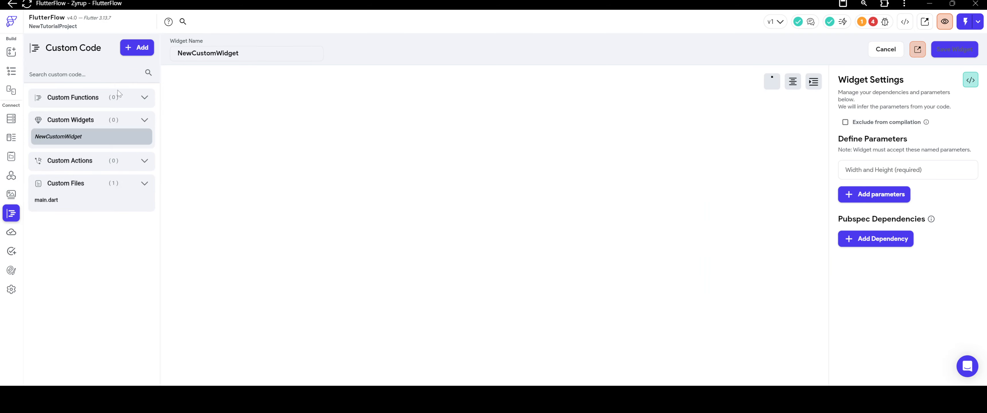
left_click(272, 151)
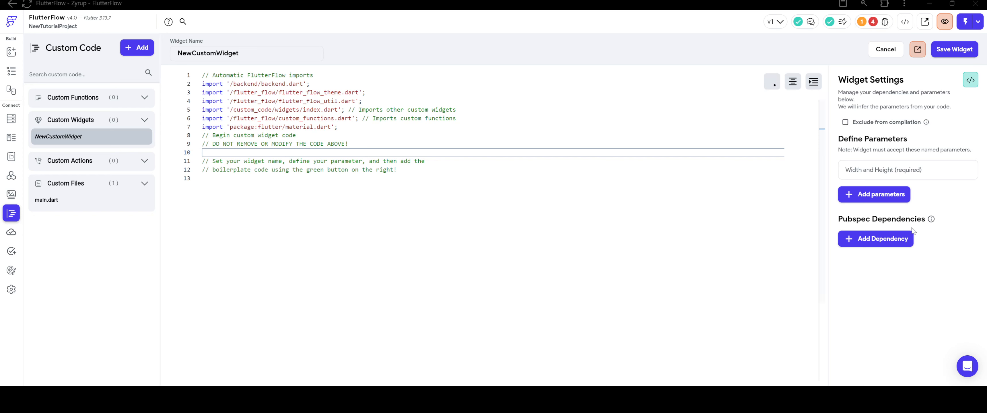
Add the pubspec dependencies video_player: ^2.6.1 and visibility_detector: ^0.4.0+2 to the custom widget.
left_click(882, 236)
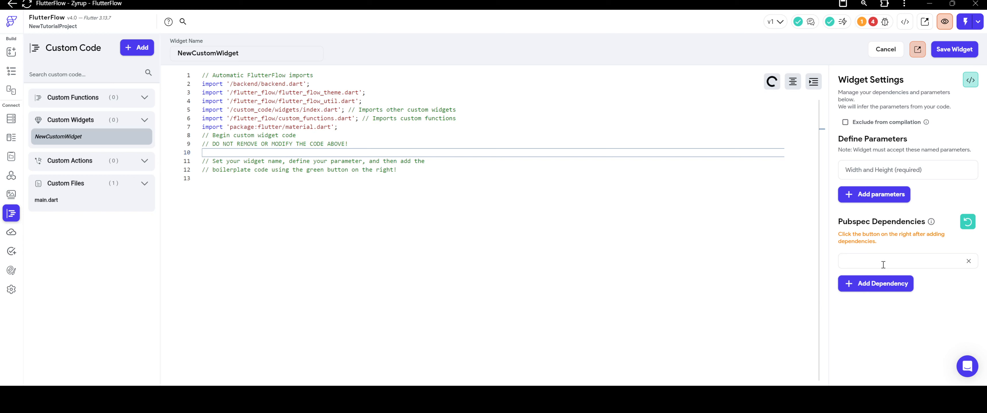
left_click(883, 264)
type("video_player: ^2.6.1")
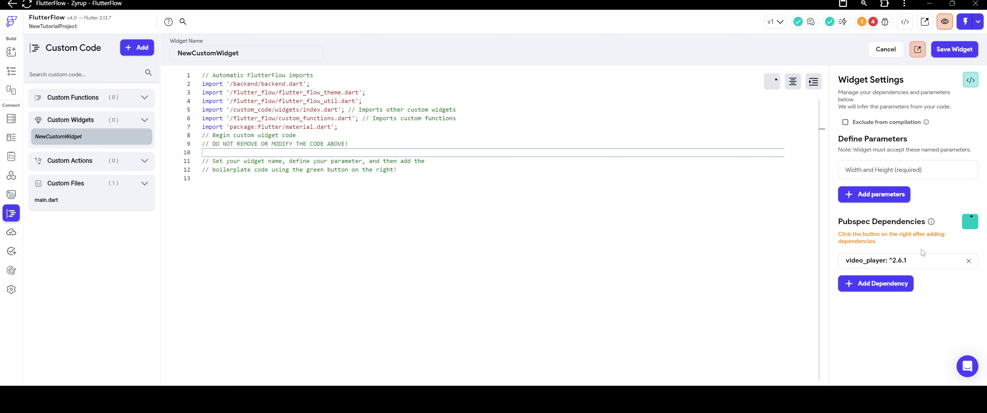
left_click(877, 284)
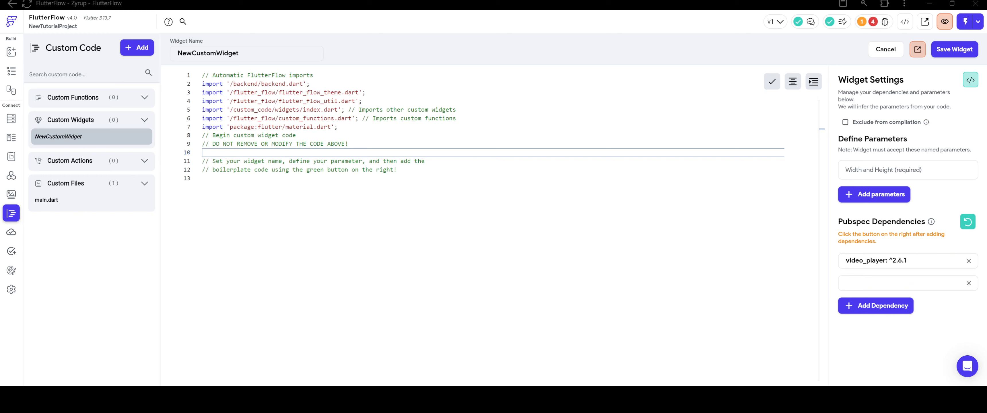
left_click(874, 283)
type("visibility_detector: ^0.4.0+2")
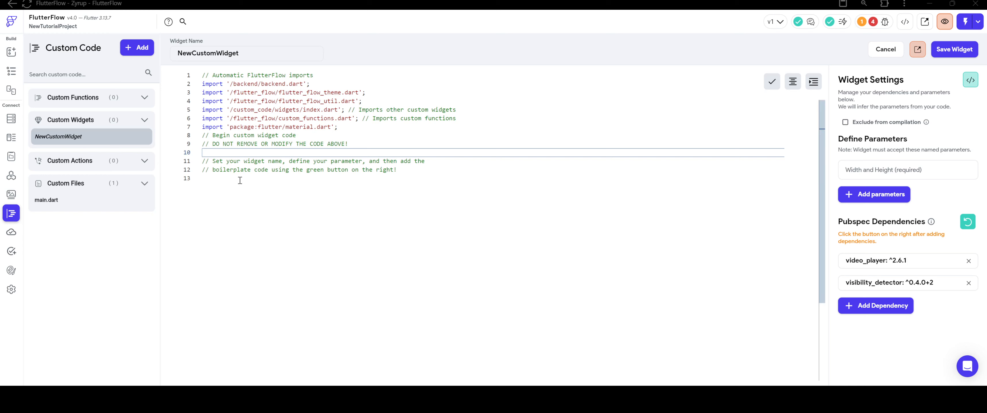
Try the copied TekPlay video widget code below the automatic imports and clear it again.
right_click(260, 152)
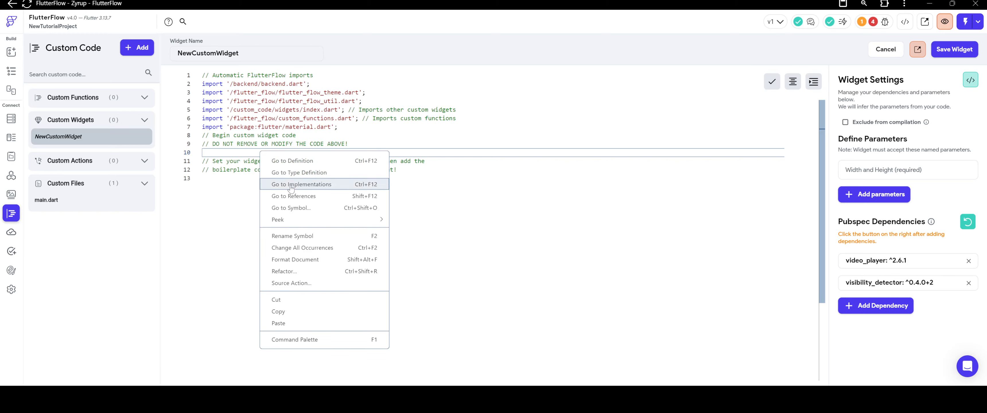
left_click(303, 324)
scroll(285, 255, "up", 10)
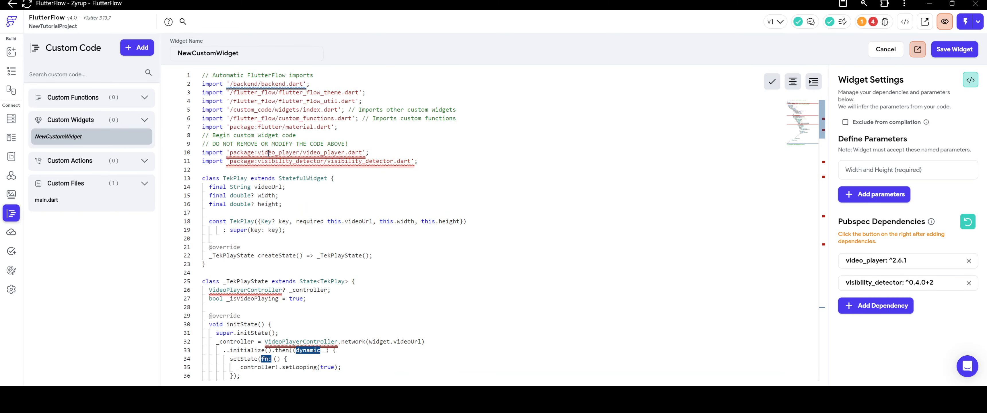
mouse_move(237, 179)
left_click_drag(205, 151, 297, 194)
key("BackSpace")
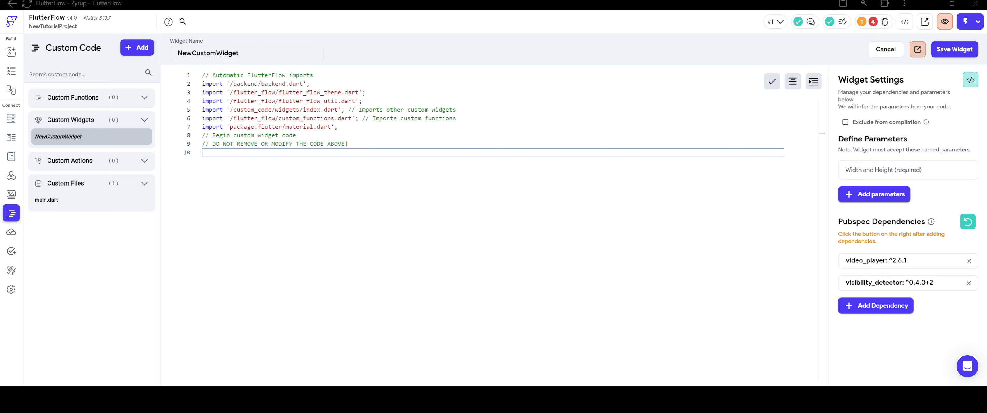
Paste the copied TekPlay3 widget code below the automatic imports.
right_click(306, 155)
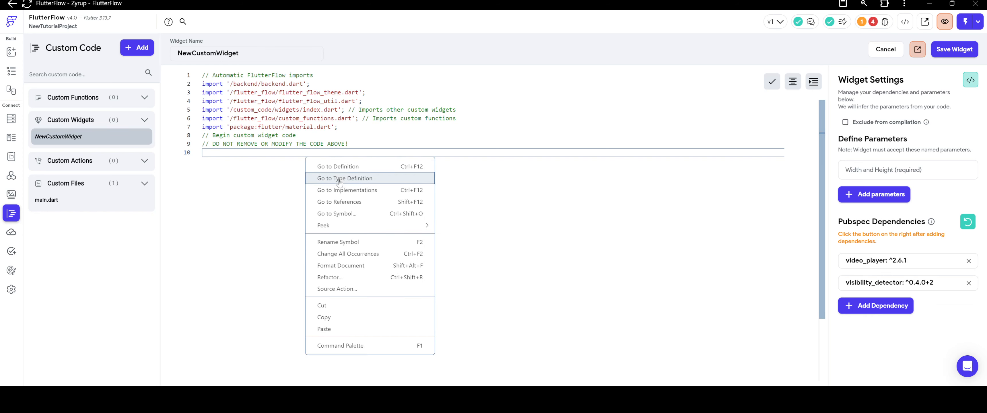
left_click(337, 328)
scroll(278, 209, "up", 15)
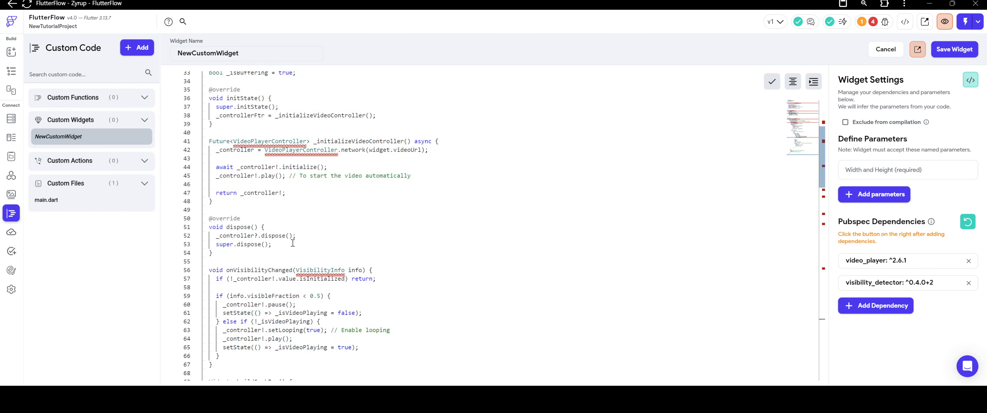
Copy the class name from the code and set the widget name to TekPlay3.
double_click(236, 178)
key("ctrl+c")
right_click(237, 178)
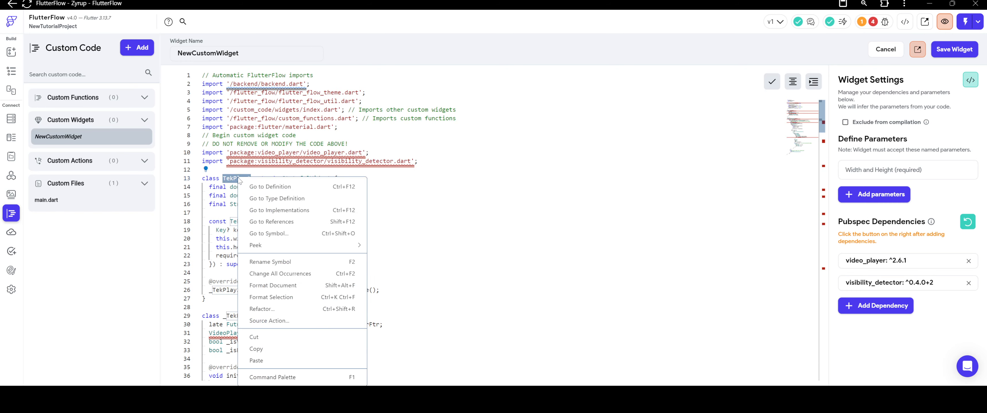
left_click(256, 349)
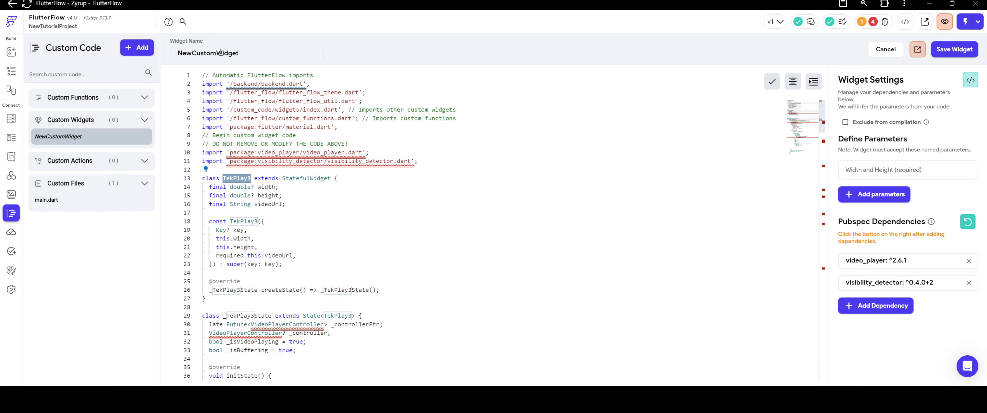
double_click(220, 53)
key("ctrl+v")
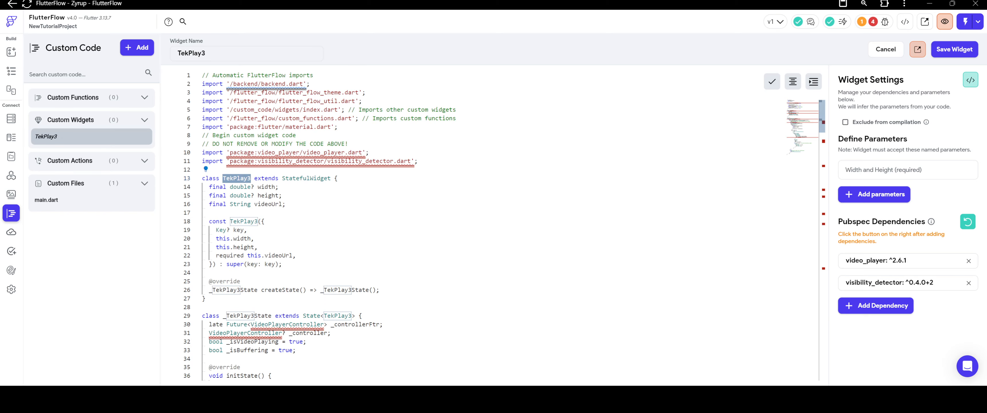
Save the TekPlay3 widget, replacing its settings parameters with those from the code, and reload the project page.
left_click(955, 54)
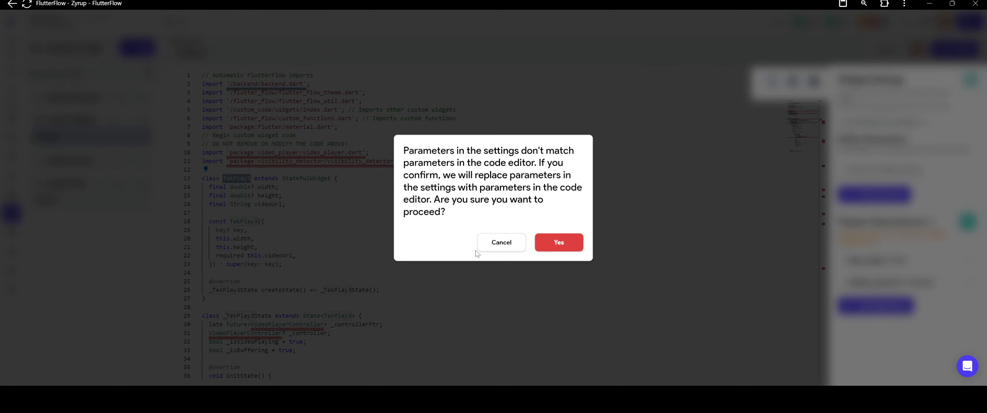
left_click(549, 245)
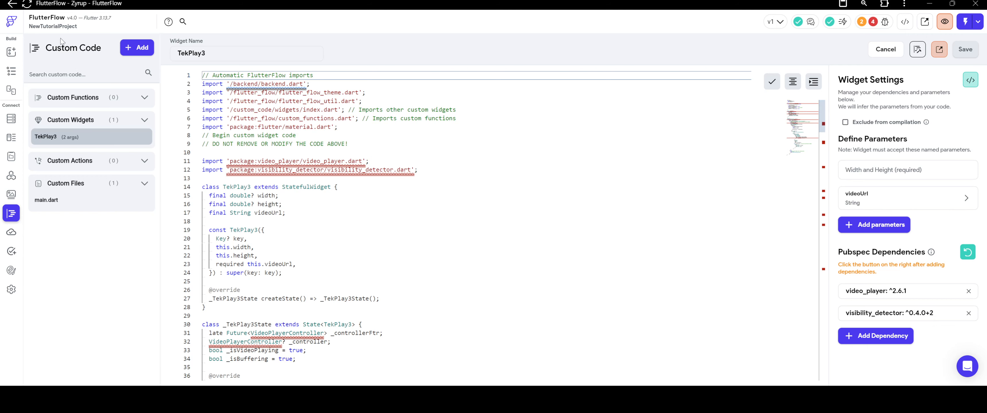
left_click(26, 4)
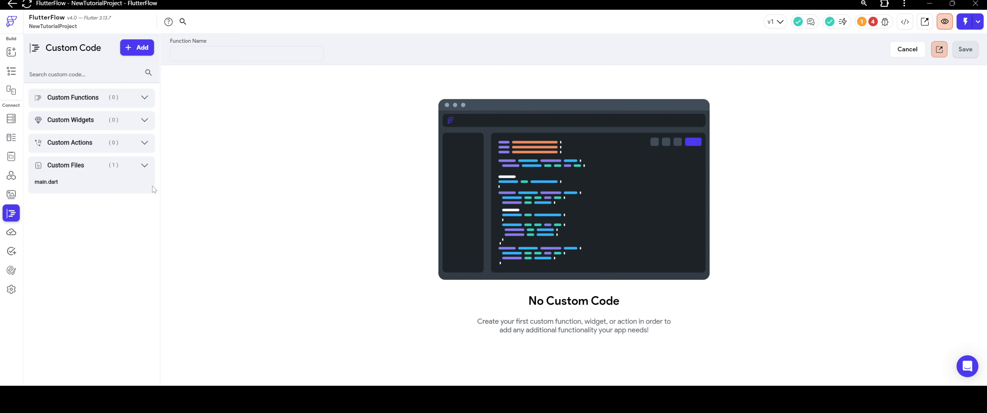
Create a new custom widget in the reloaded project's custom code.
left_click(86, 127)
left_click(137, 47)
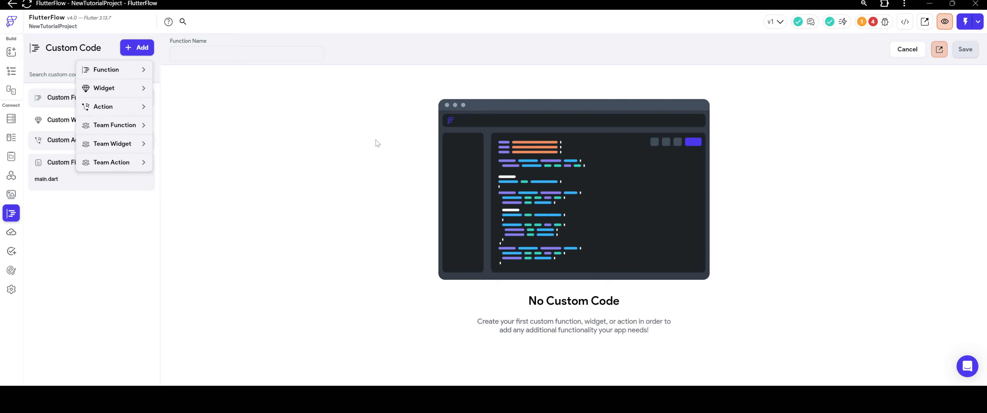
left_click(210, 106)
left_click(122, 50)
left_click(109, 91)
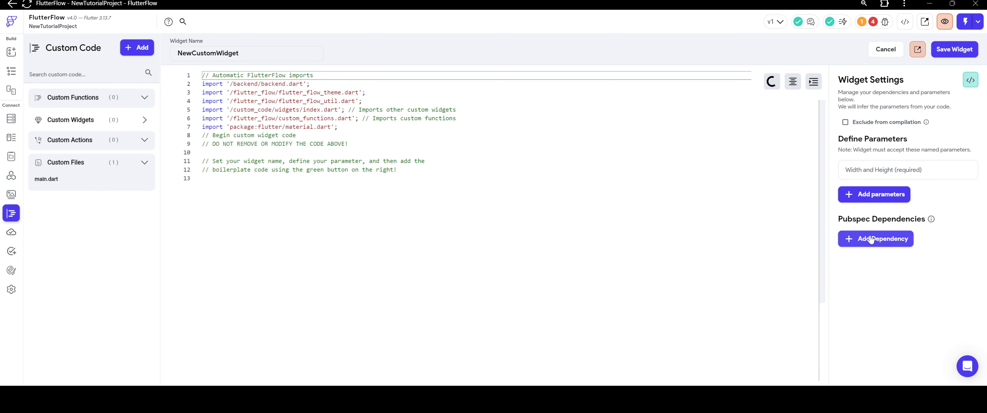
Add the pubspec dependency video_player: ^2.6.1 to the new custom widget.
left_click(856, 238)
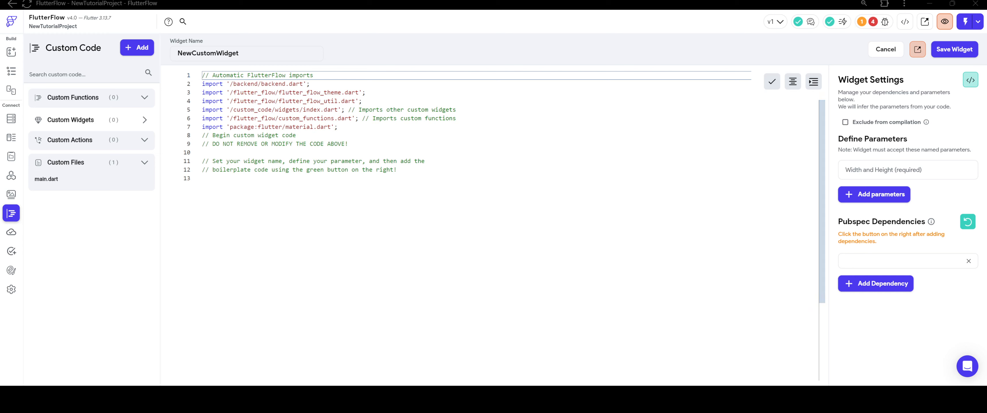
left_click(874, 255)
type("video_player: ^2.6.1")
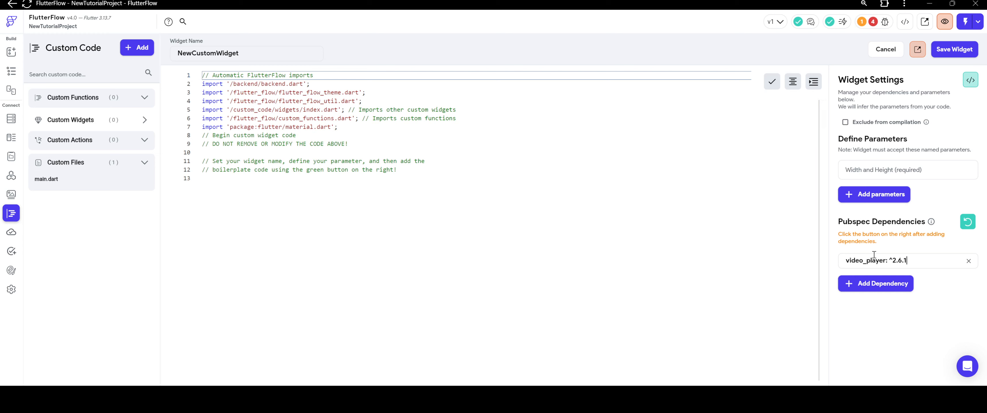
Add the pubspec dependency visibility_detector: ^0.4.0+2 as a second dependency of the new custom widget.
left_click(876, 283)
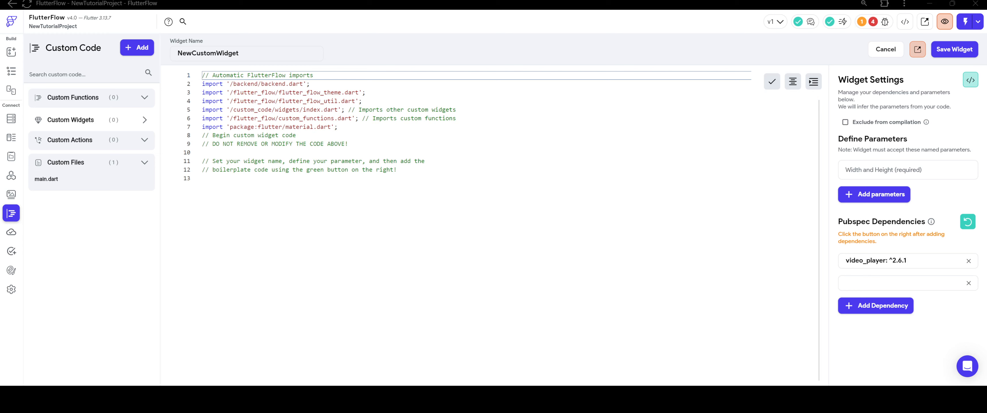
left_click(864, 284)
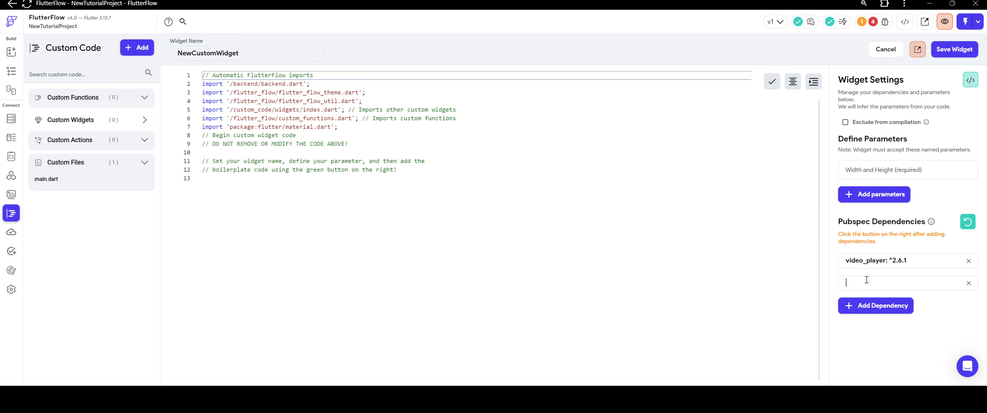
type("visibility_detector: ^0.4.0+2")
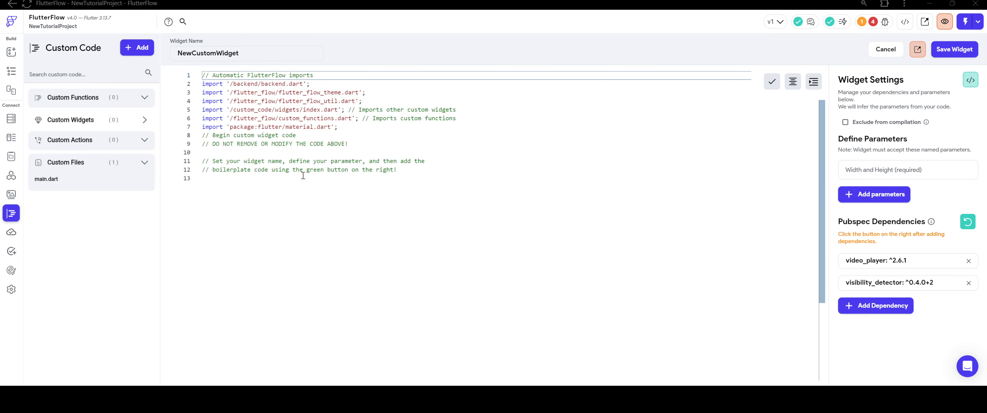
Paste the copied video player widget code into the code editor below the automatic imports.
right_click(271, 147)
left_click(254, 154)
right_click(253, 155)
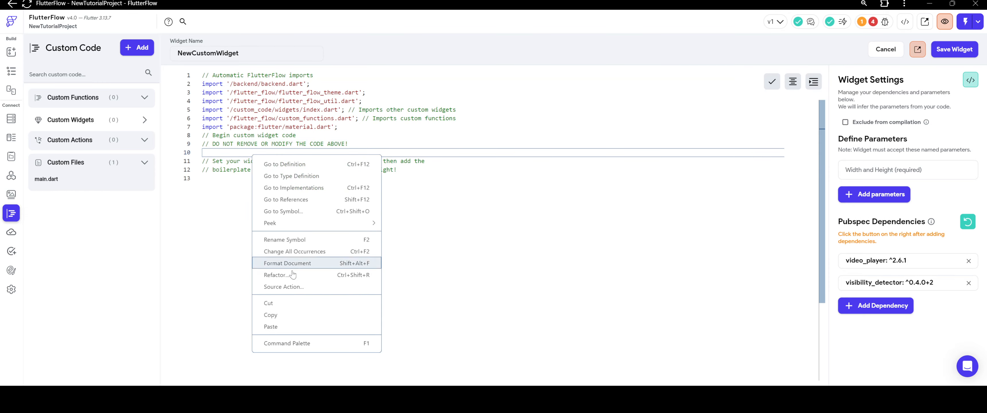
left_click(288, 328)
Copy the class name from the pasted code and name the new widget TekPlay3.
scroll(290, 161, "up", 20)
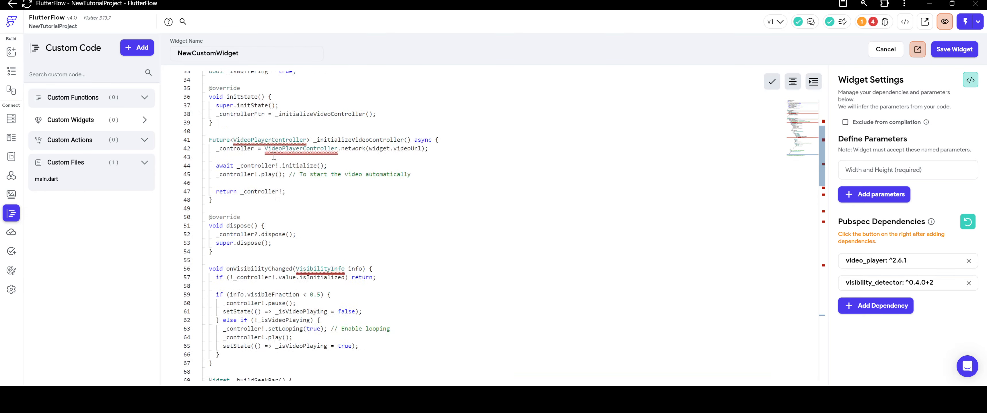
double_click(233, 179)
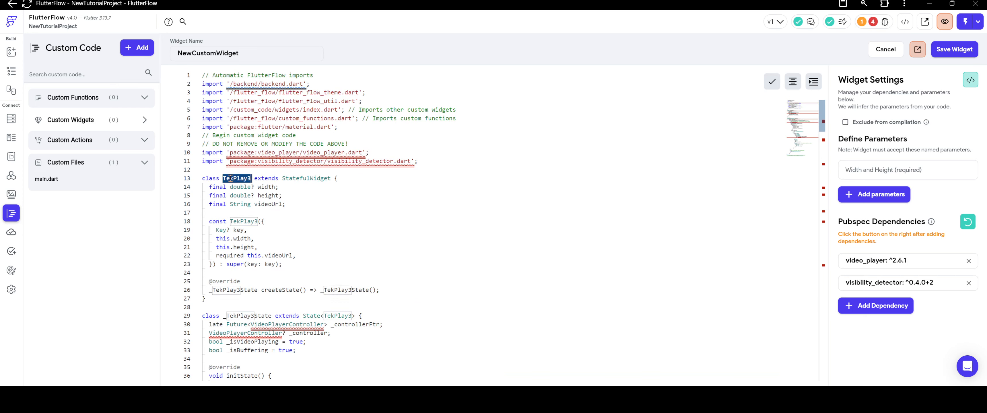
right_click(234, 179)
left_click(261, 350)
double_click(221, 53)
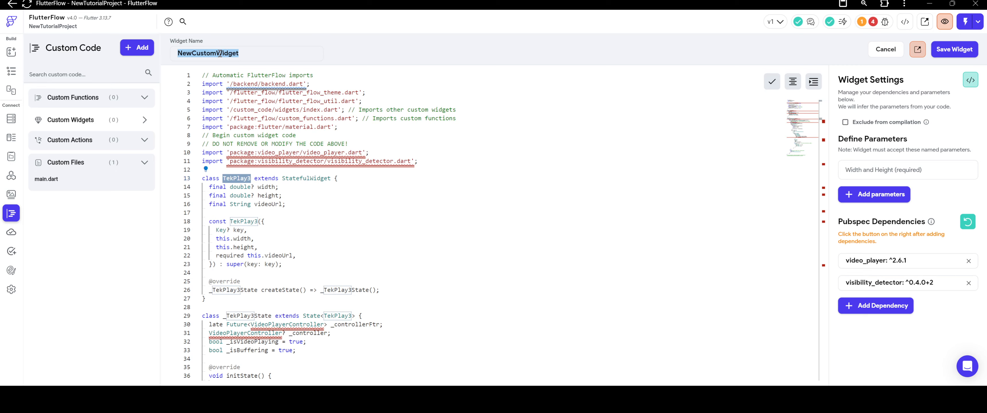
key("ctrl+v")
left_click(728, 264)
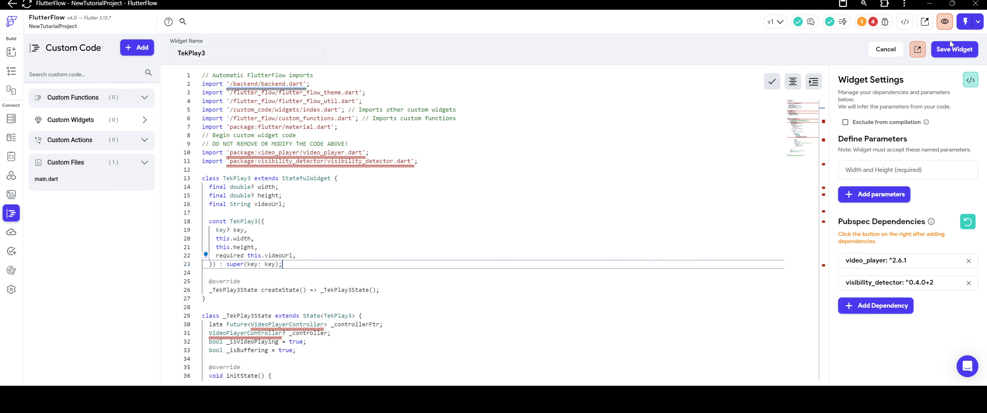
Save the TekPlay3 widget with the parameters from its code, and reload the custom code view.
left_click(950, 49)
left_click(555, 243)
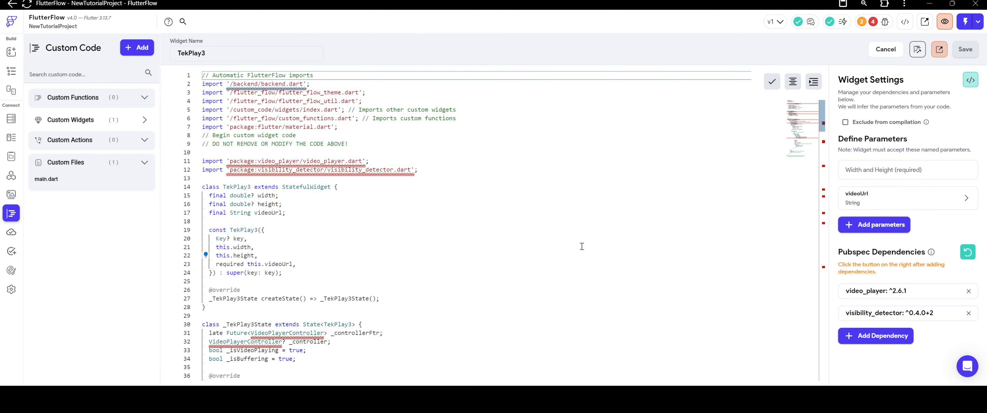
left_click(11, 175)
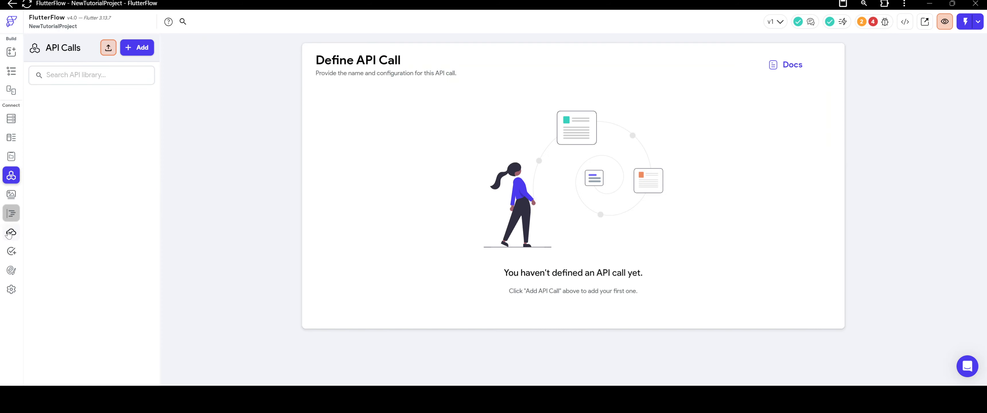
left_click(12, 214)
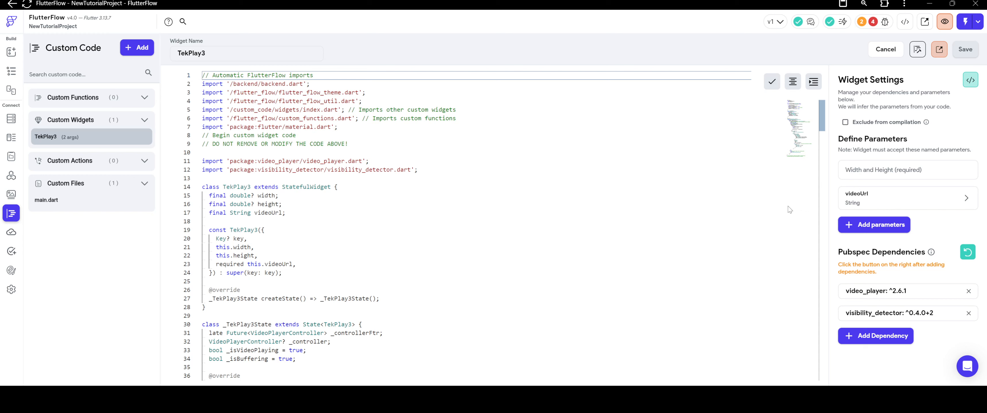
Look through the saved TekPlay3 code and compile the widget.
scroll(590, 186, "down", 5)
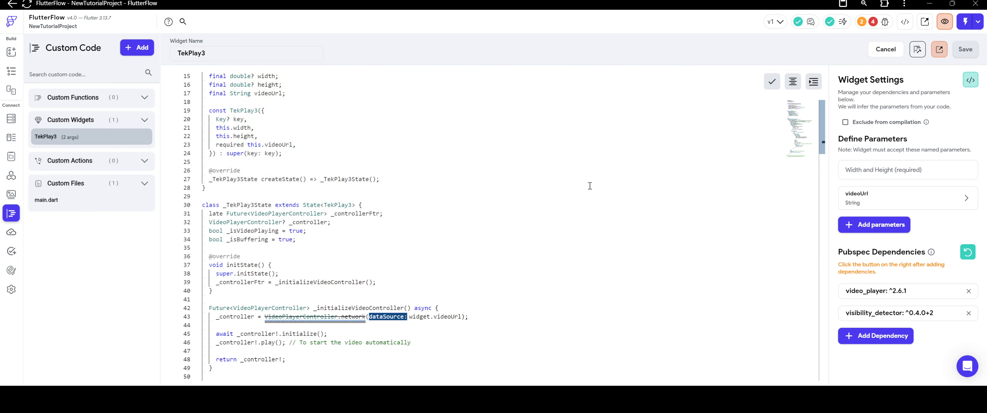
scroll(588, 185, "up", 5)
left_click(918, 49)
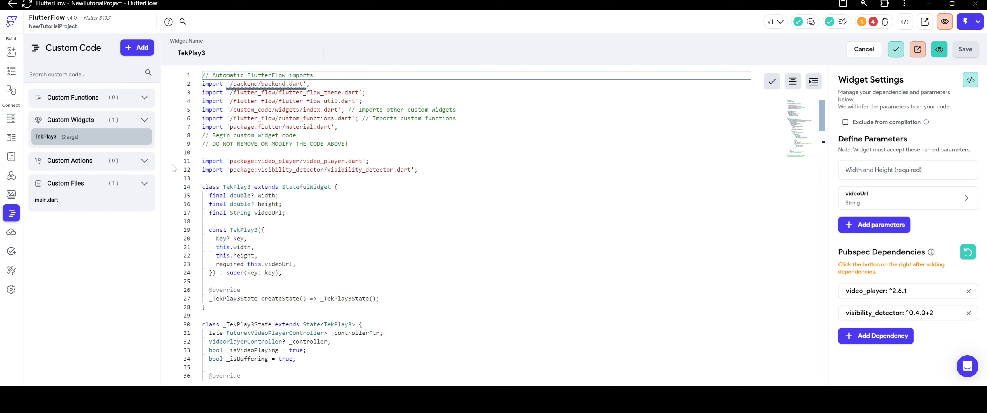
Delete the Column inside the DiscoverView's PageView page in the HomePage widget tree.
left_click(17, 72)
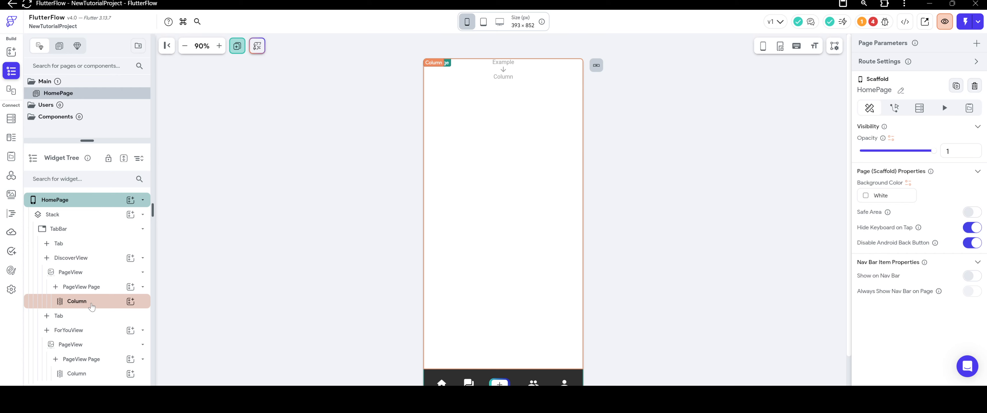
left_click(85, 305)
right_click(92, 306)
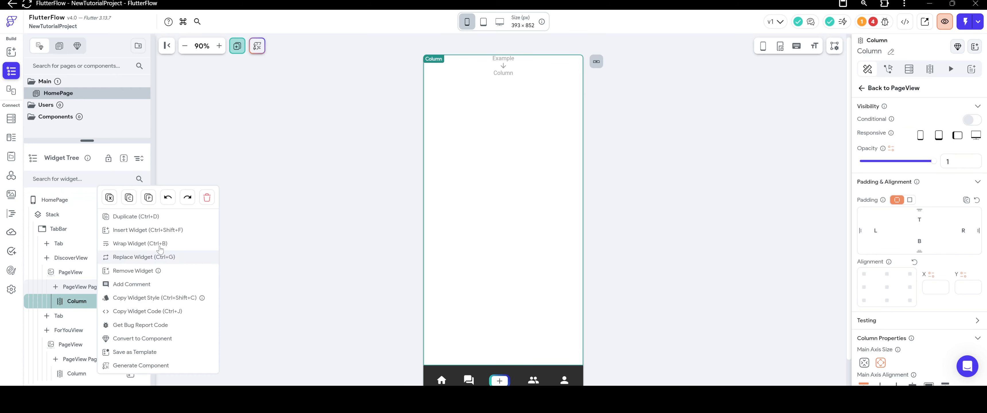
left_click(207, 198)
Add a Stack to the empty PageView page under DiscoverView.
scroll(85, 232, "up", 1)
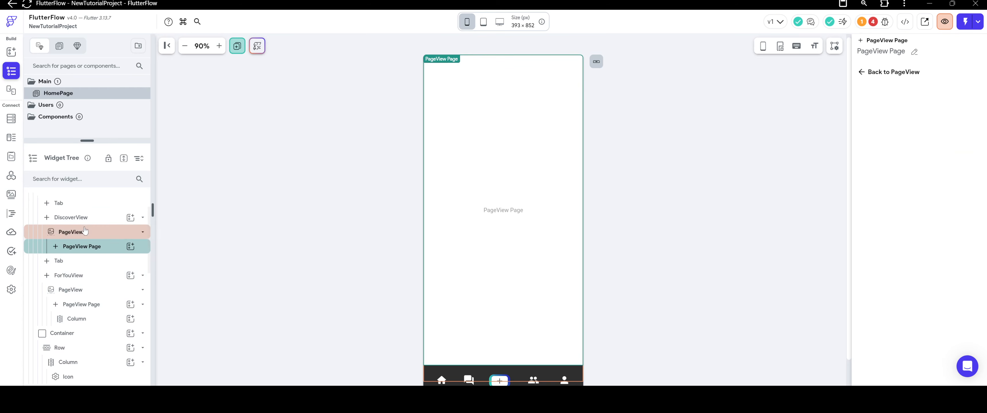
scroll(83, 230, "up", 1)
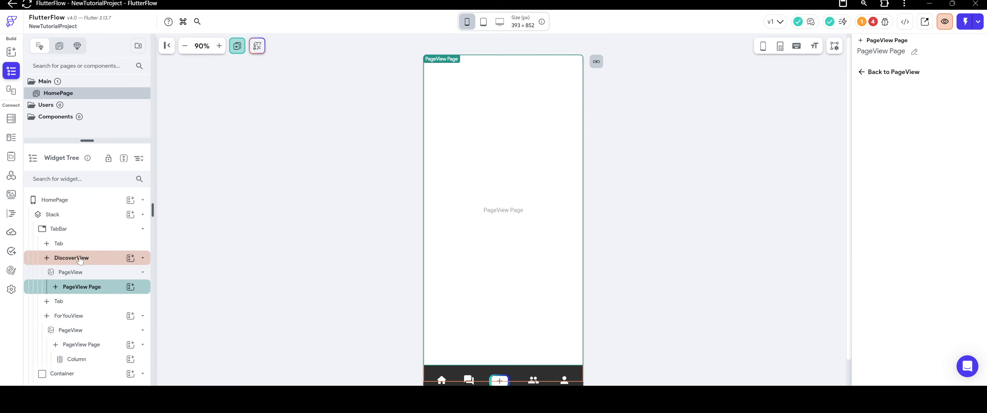
scroll(79, 264, "down", 1)
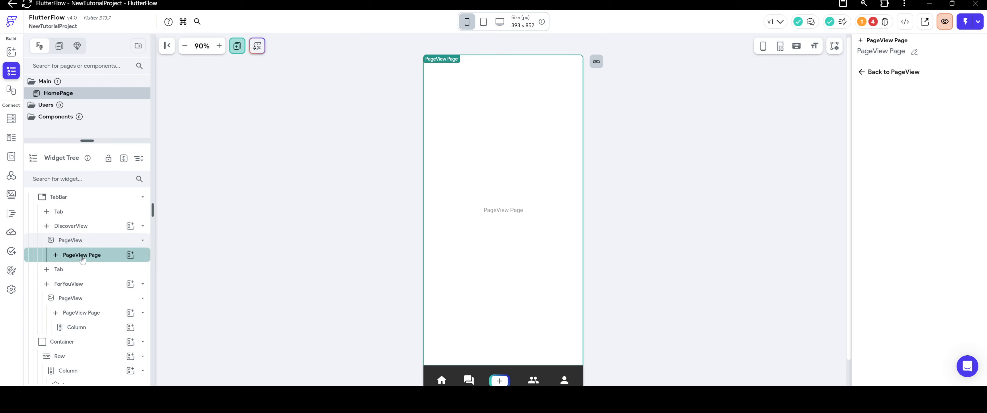
left_click(131, 256)
scroll(176, 280, "down", 2)
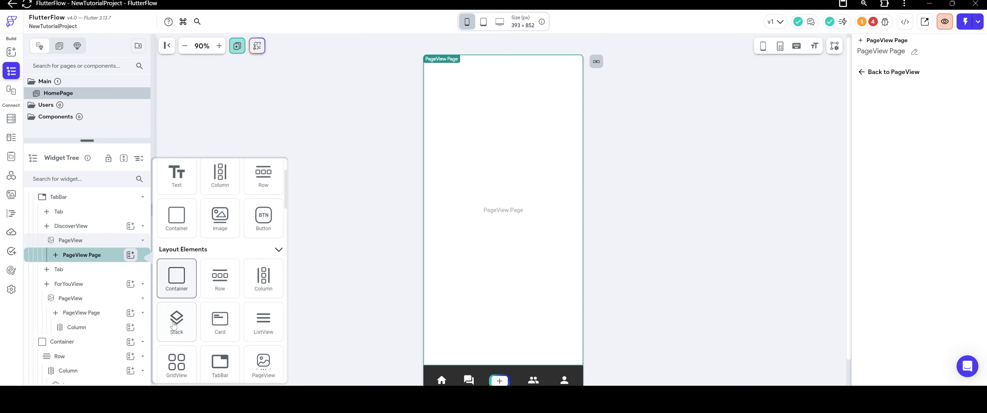
left_click(174, 323)
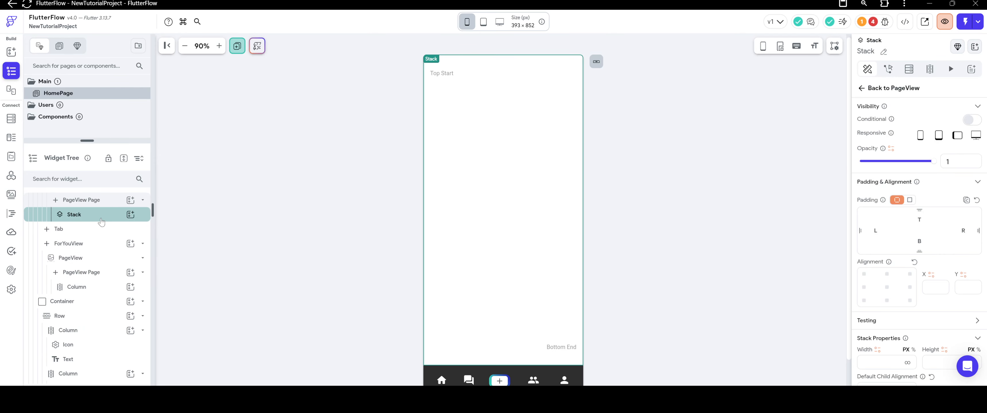
Insert the TekPlay3 custom widget into the Stack on the DiscoverView page.
left_click(130, 215)
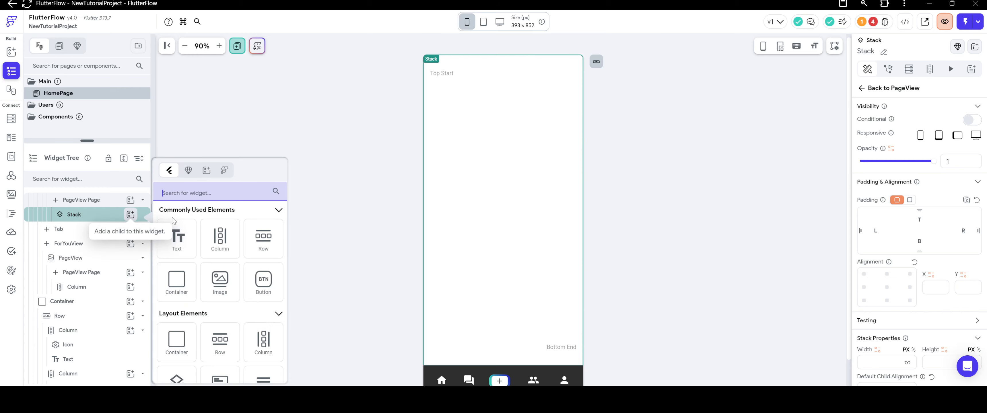
left_click(189, 170)
left_click(199, 247)
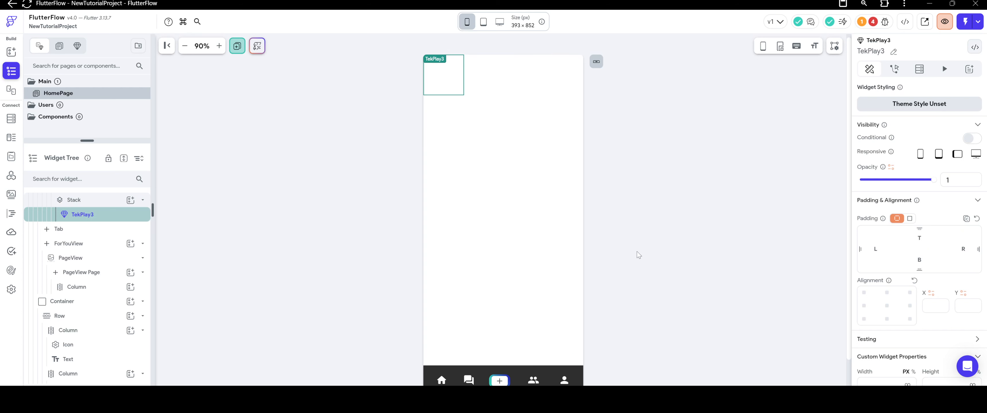
Set both the width and height of the TekPlay3 widget to infinity (inf).
scroll(961, 298, "down", 2)
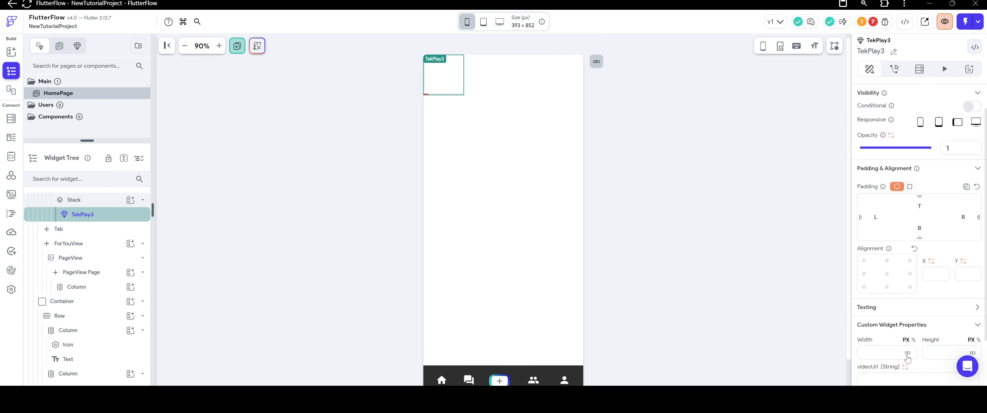
left_click(973, 294)
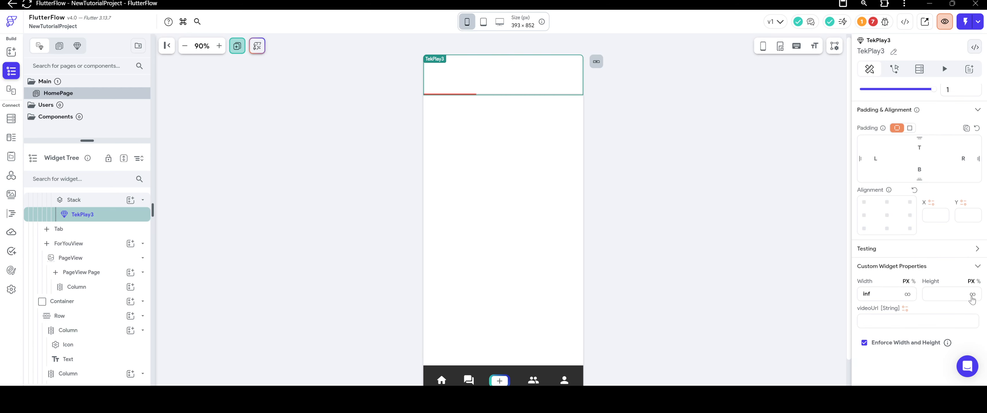
scroll(631, 278, "down", 1)
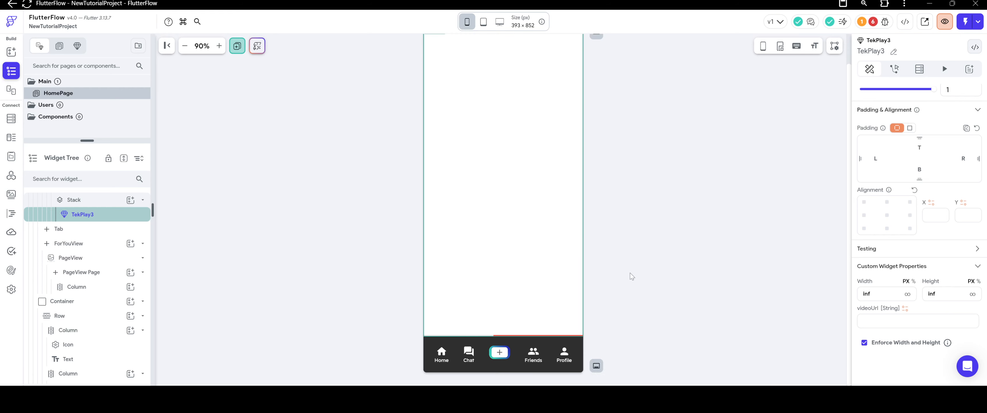
left_click(624, 354)
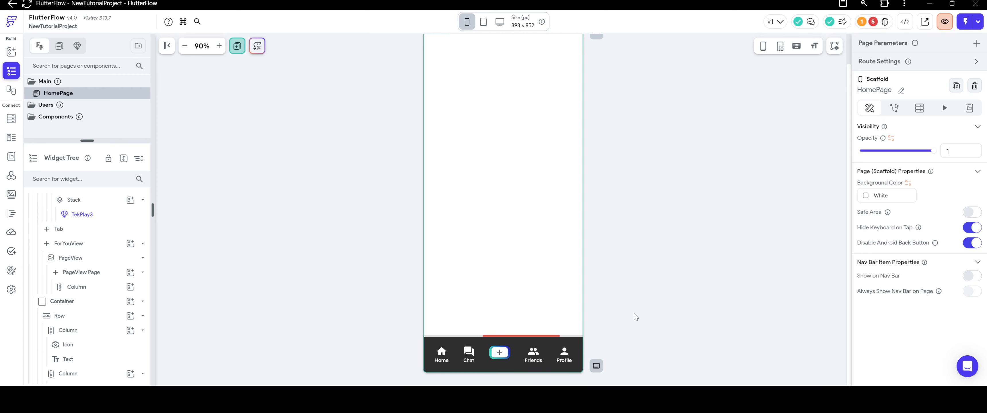
Set the HomePage scaffold's background color to black (#000000).
left_click(525, 230)
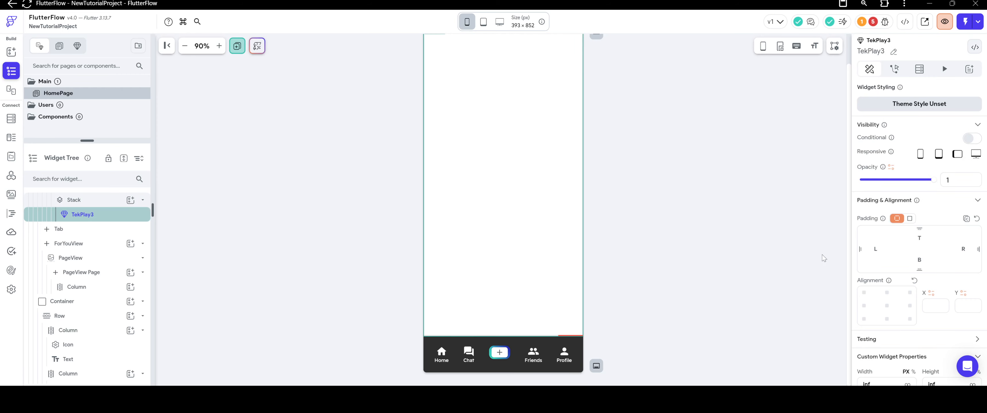
left_click(616, 228)
scroll(617, 227, "up", 1)
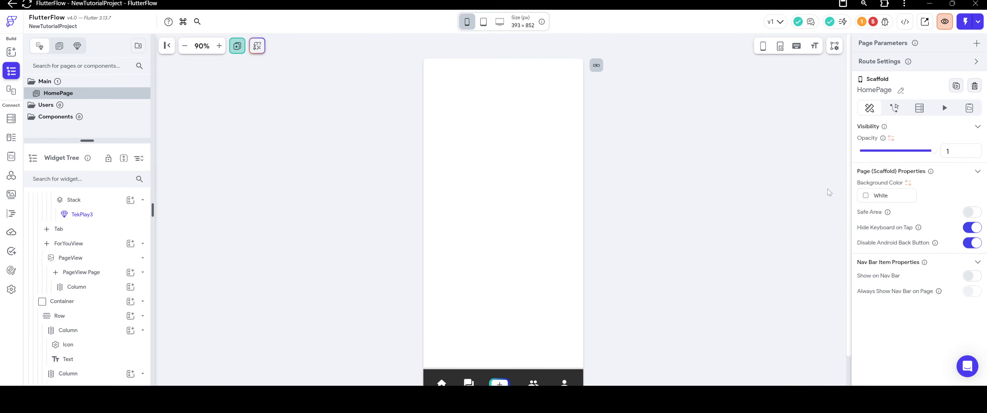
left_click(877, 196)
left_click_drag(432, 148, 501, 280)
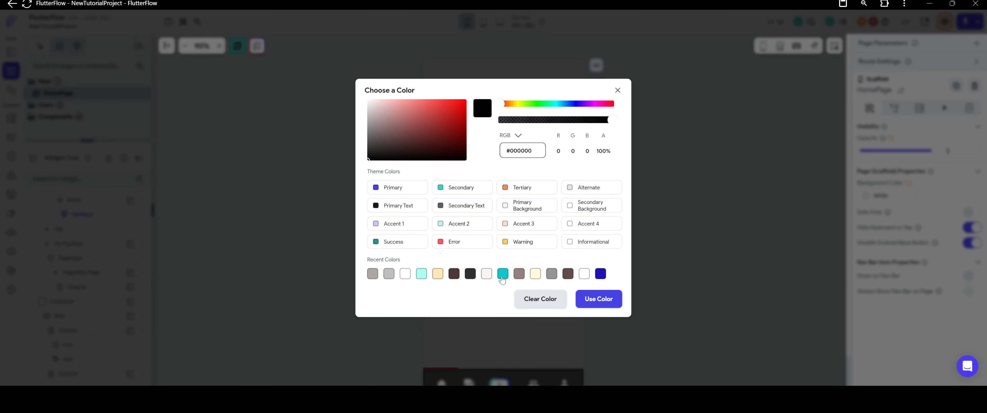
left_click(596, 297)
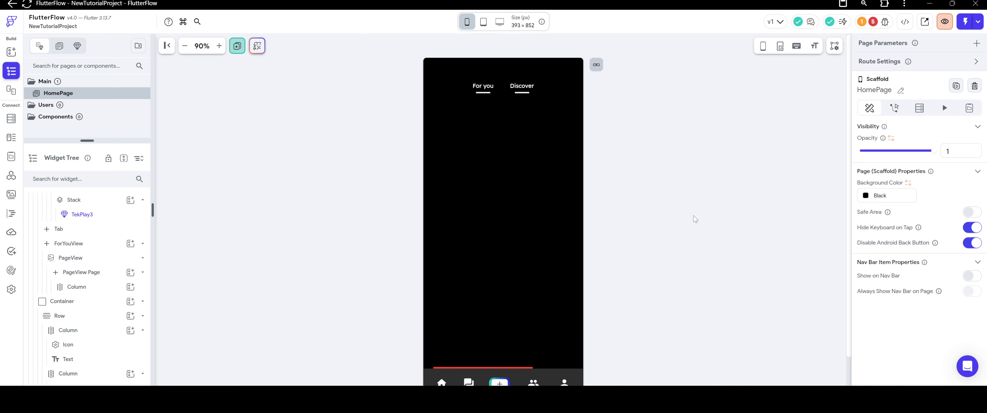
scroll(695, 219, "down", 1)
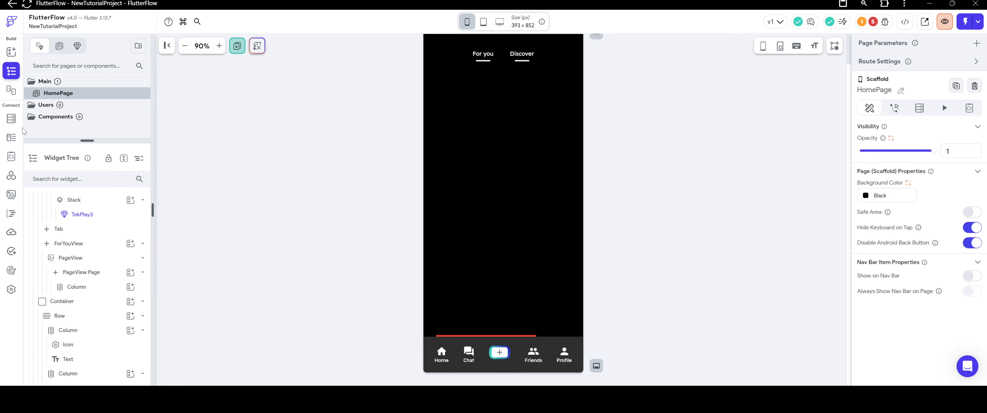
Create a Firestore collection named Feed_Posts.
left_click(11, 119)
left_click(144, 48)
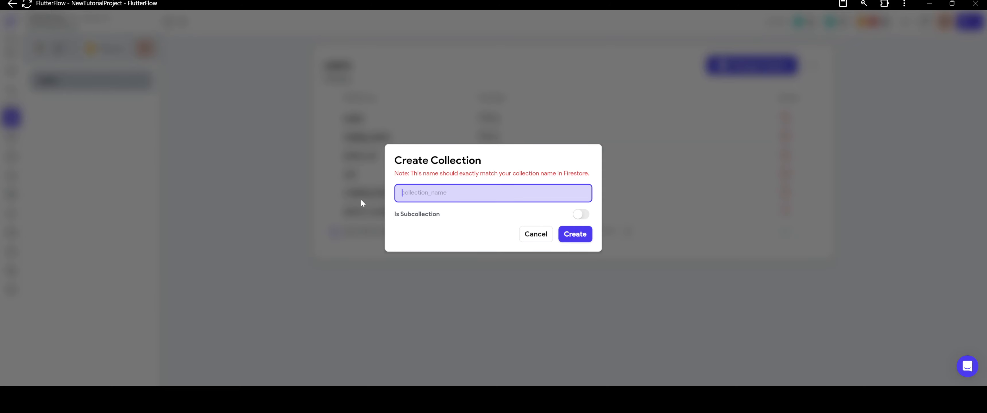
type("Feed_Posts")
left_click(575, 233)
left_click(573, 201)
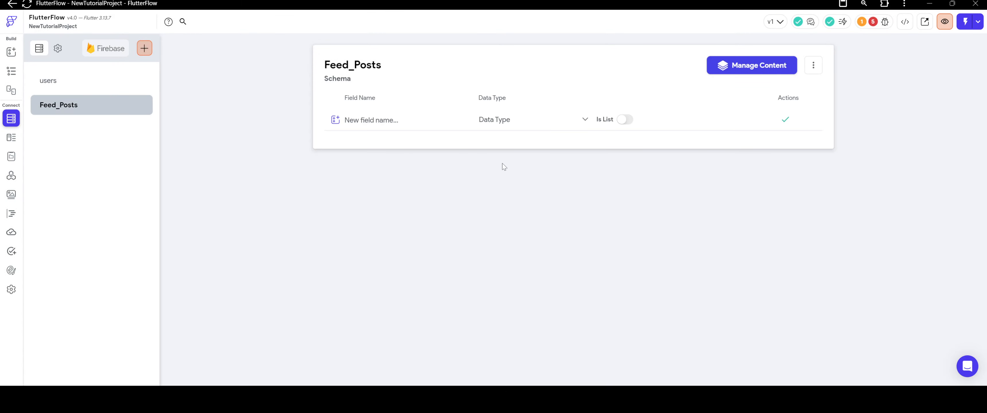
Add a date field of type Date Time to the Feed_Posts schema.
left_click(419, 119)
type("date")
left_click(513, 119)
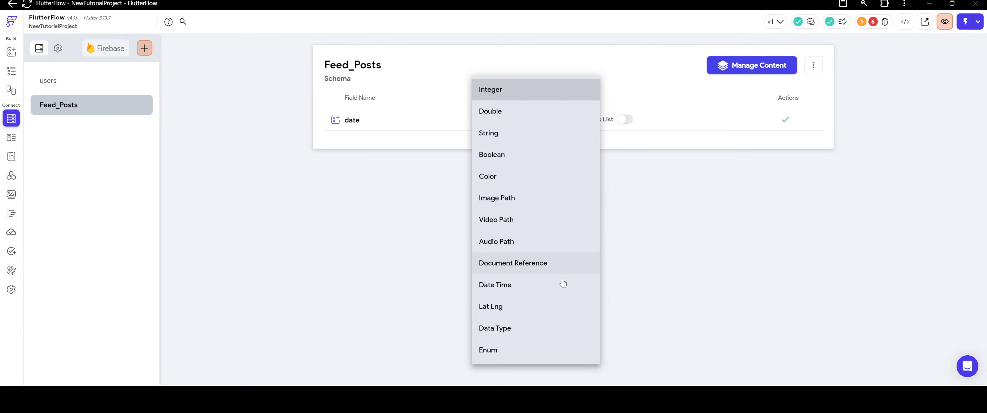
left_click(548, 290)
left_click(786, 120)
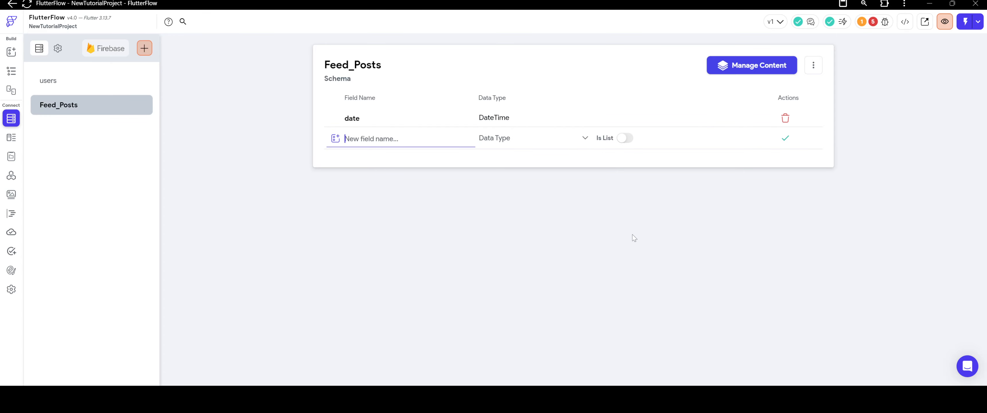
Add an uploadedby_ref field to Feed_Posts as a Document Reference to the users collection.
type("uploadedby_ref")
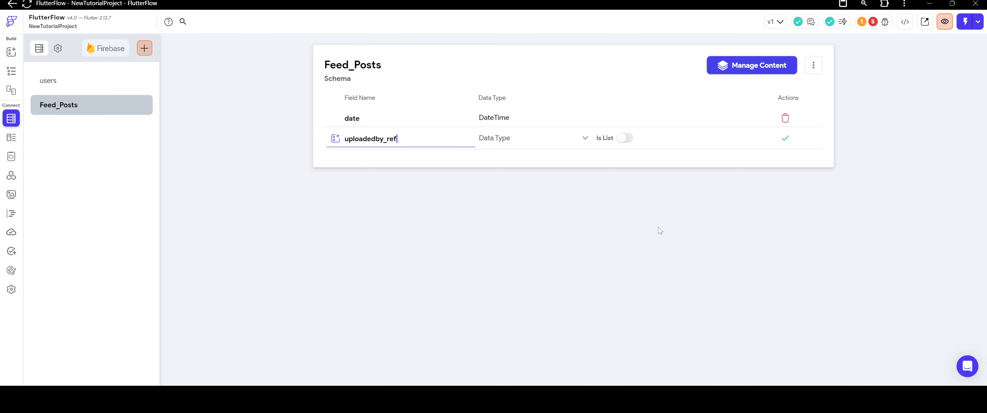
left_click(532, 137)
left_click(537, 262)
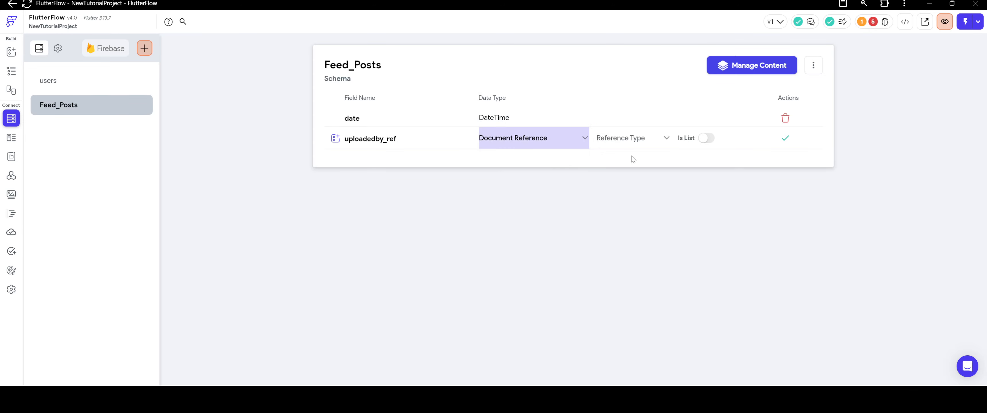
left_click(634, 140)
left_click(636, 141)
left_click(785, 138)
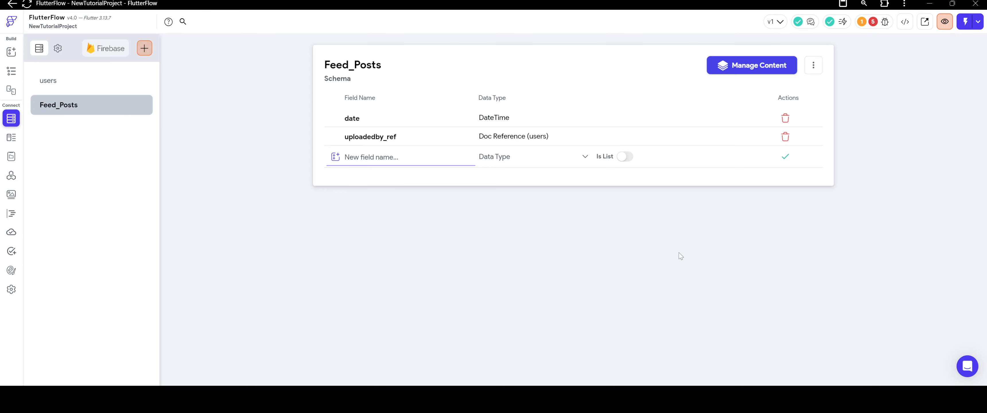
Add a content_type field of type String to the Feed_Posts schema.
type("content_type")
left_click(521, 157)
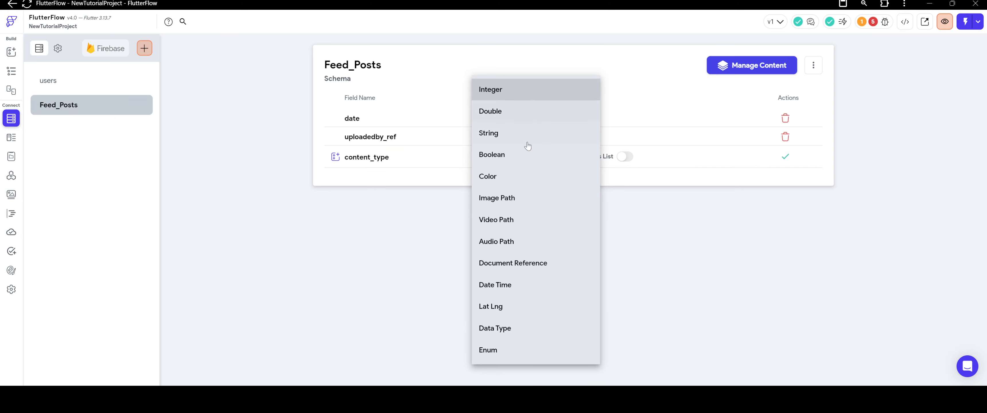
left_click(528, 133)
left_click(785, 156)
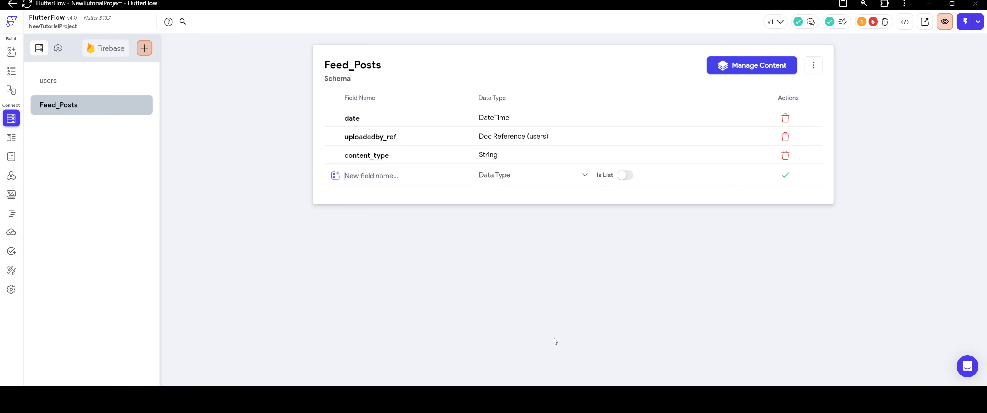
Add a video_url field of type String to the Feed_Posts schema.
type("video_url")
left_click(490, 175)
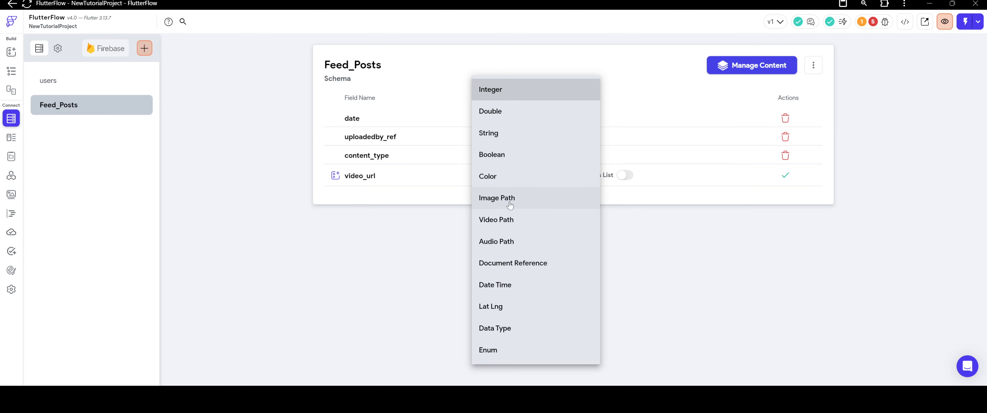
left_click(505, 132)
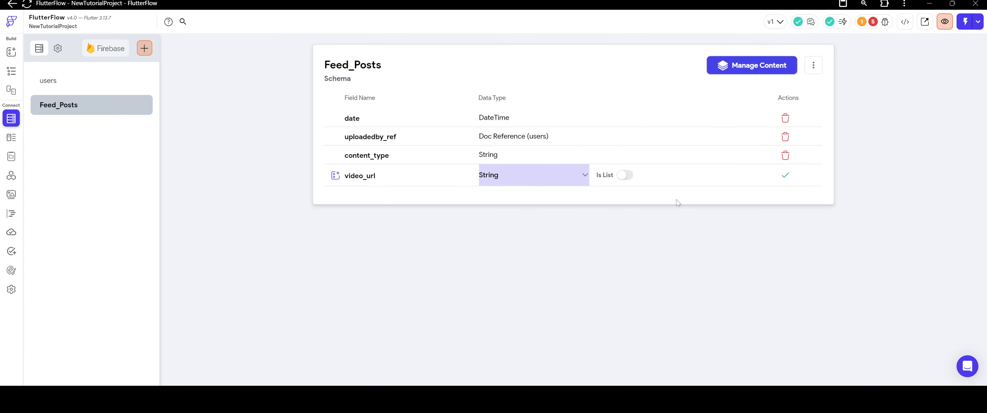
left_click(785, 176)
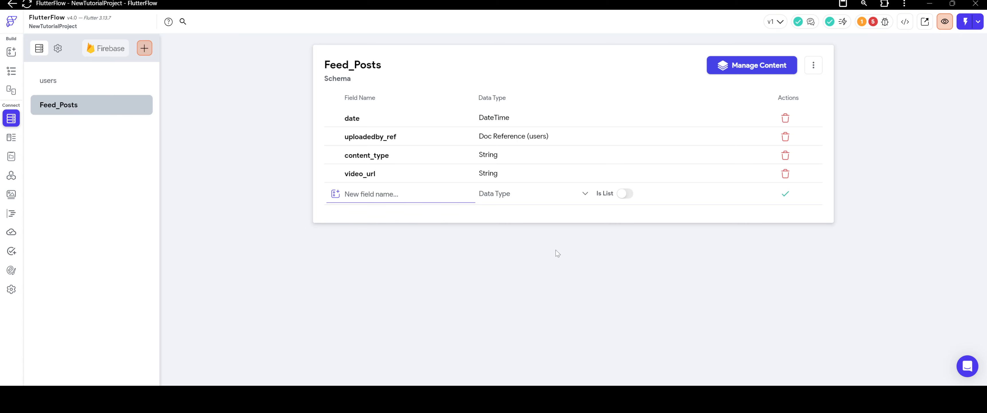
Add a photo_url field of type String to the Feed_Posts schema.
type("photo_url")
left_click(526, 194)
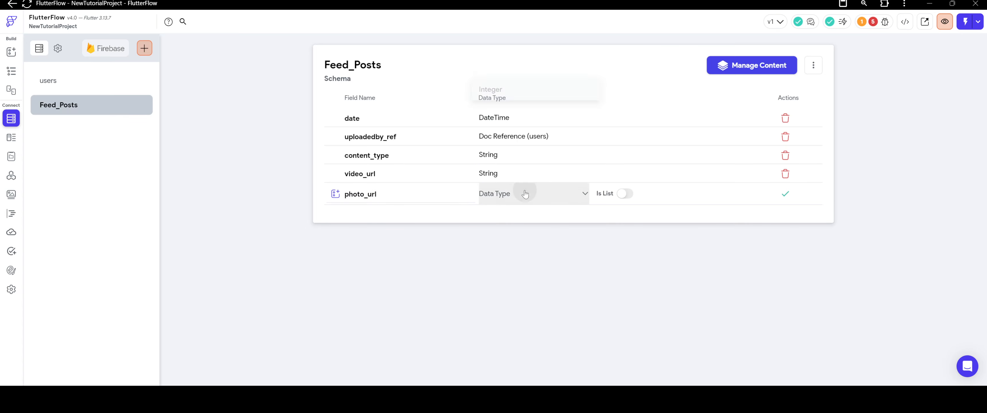
left_click(502, 131)
left_click(785, 194)
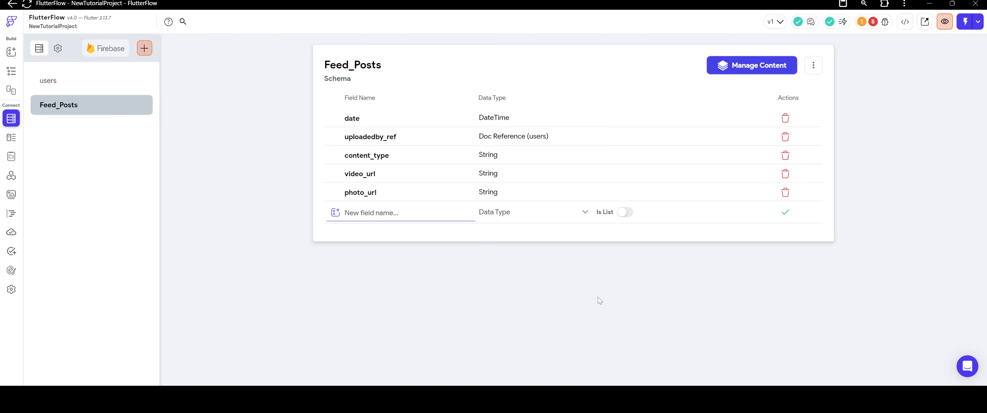
Add a description field of type String to the Feed_Posts schema.
type("description")
left_click(528, 213)
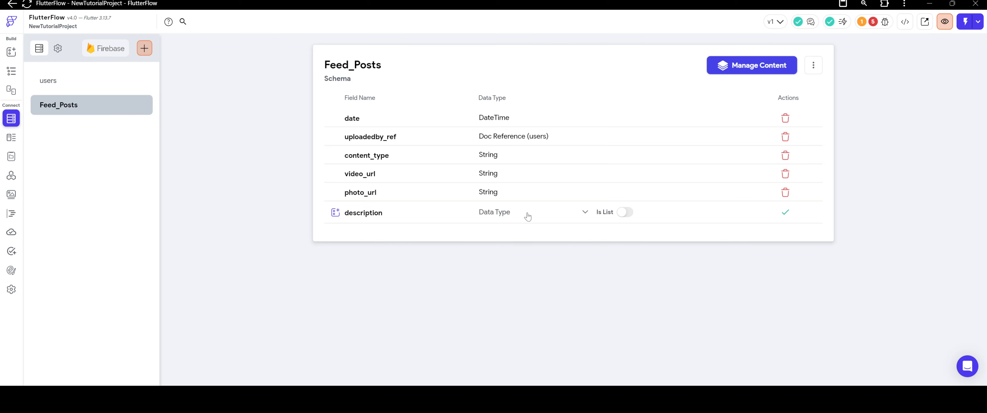
left_click(530, 135)
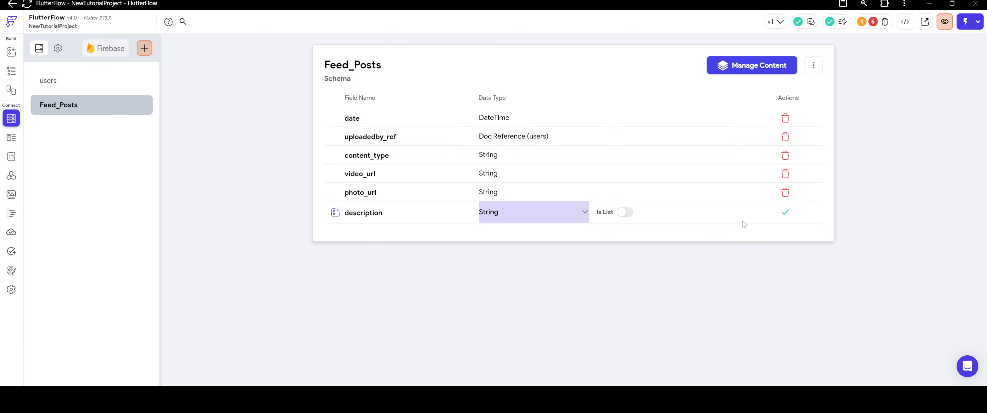
left_click(785, 213)
Add a hashtags field to Feed_Posts as a list of String values.
left_click(418, 231)
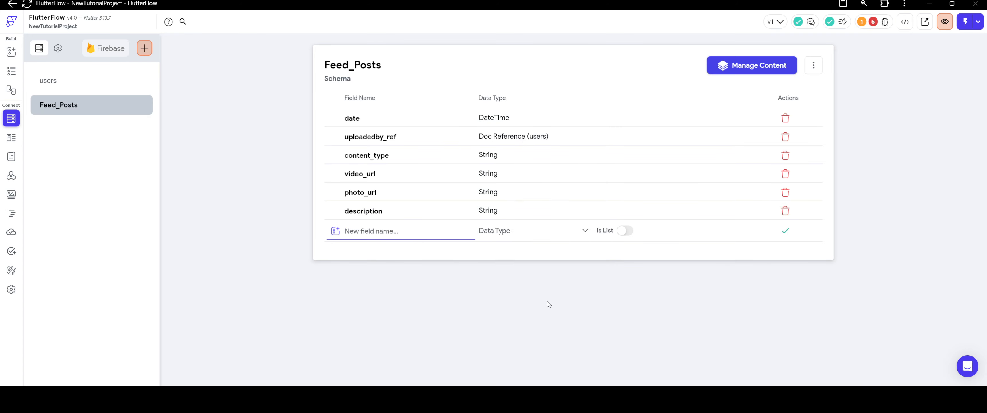
type("hashtags")
left_click(532, 232)
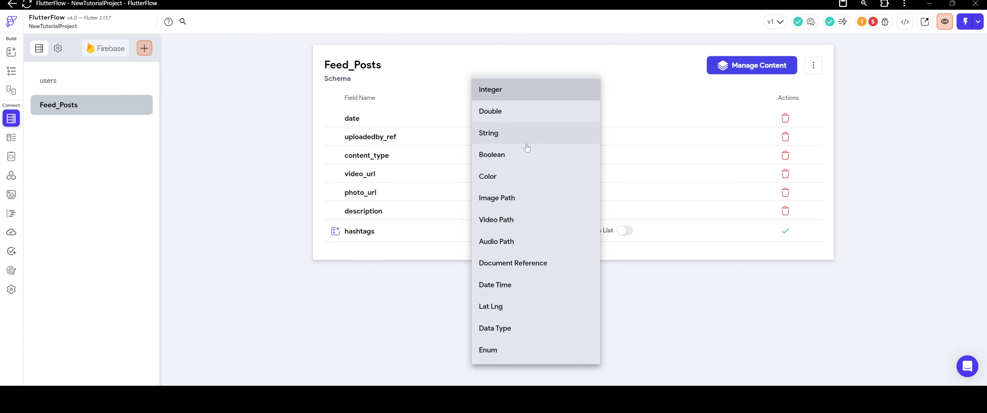
left_click(527, 146)
left_click(625, 231)
left_click(786, 231)
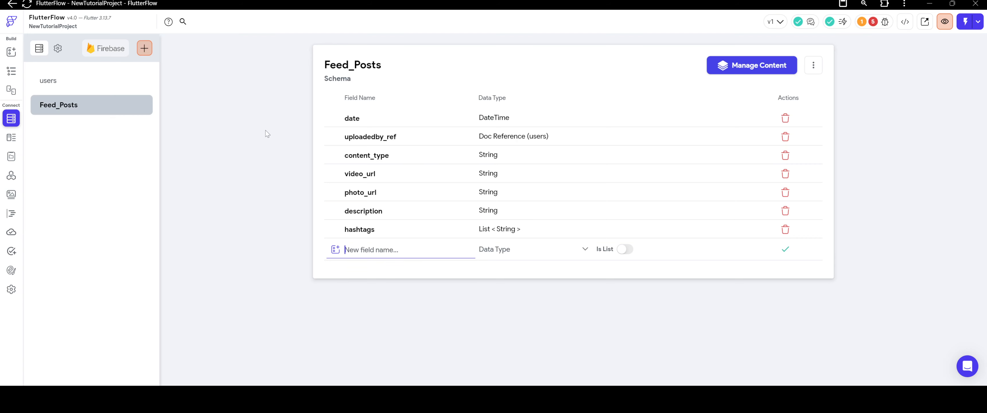
Add a likedby_users field to Feed_Posts as a list of Document References to the users collection.
type("likedby_users")
left_click(537, 254)
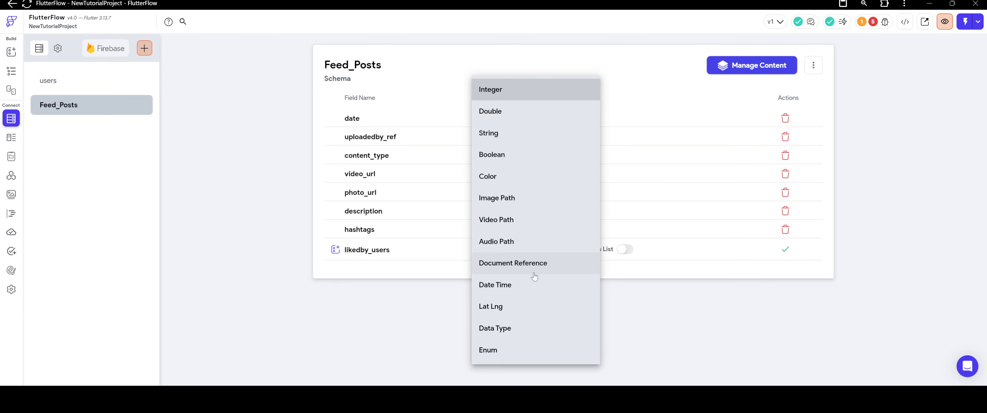
left_click(534, 264)
left_click(618, 256)
left_click(613, 249)
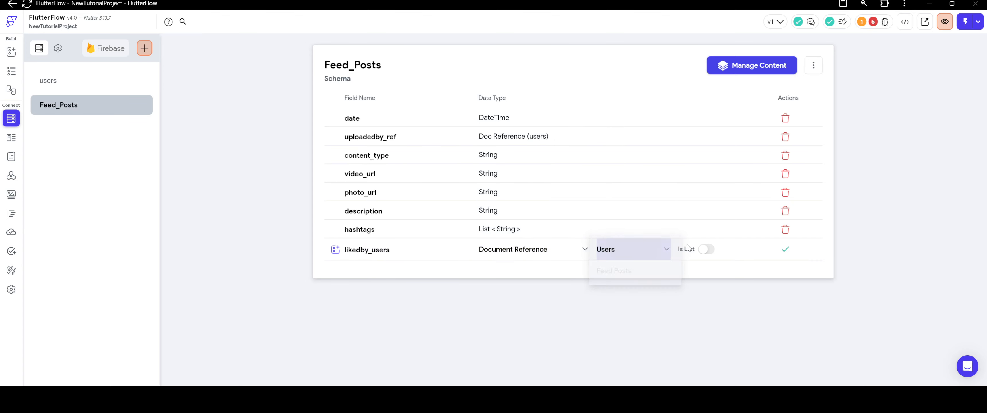
left_click(706, 250)
left_click(785, 249)
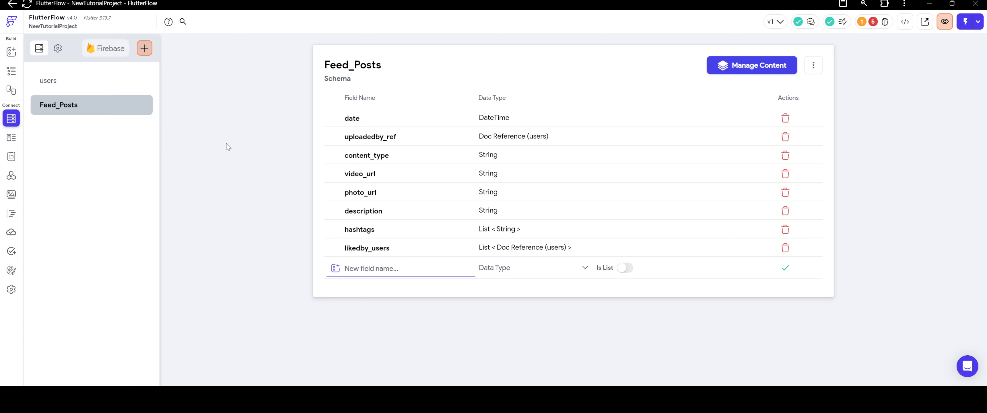
Add a comment_count field of type Integer to the Feed_Posts schema.
type("comment_count")
left_click(496, 268)
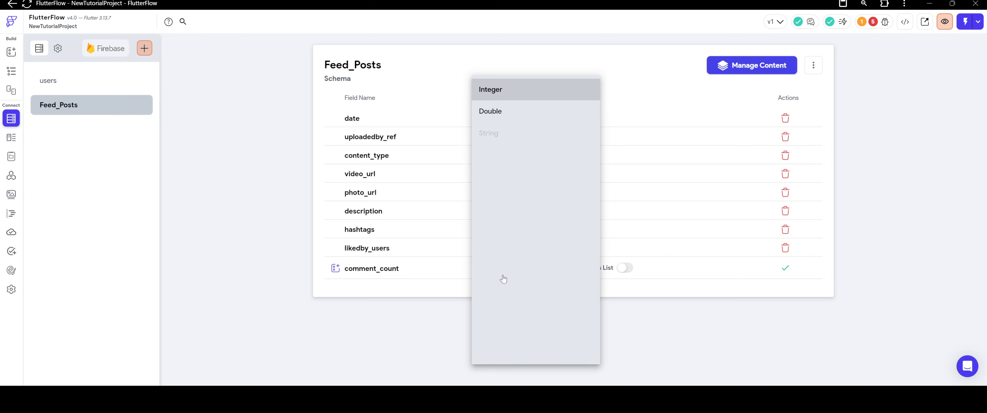
left_click(520, 89)
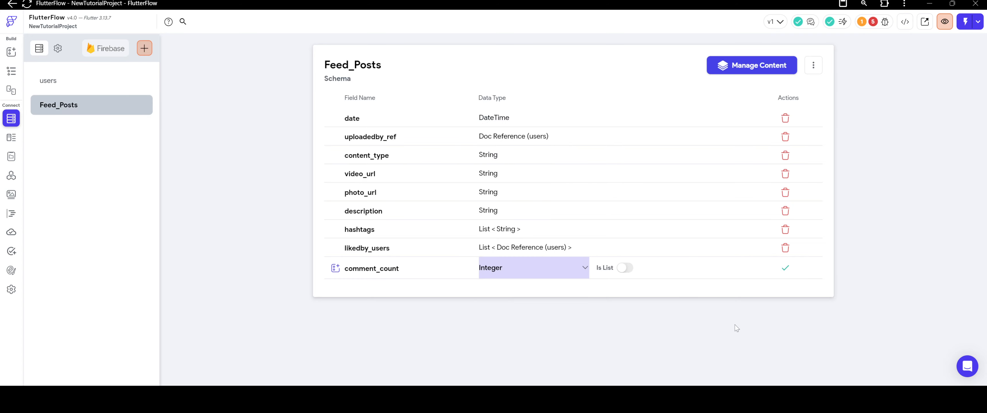
left_click(787, 269)
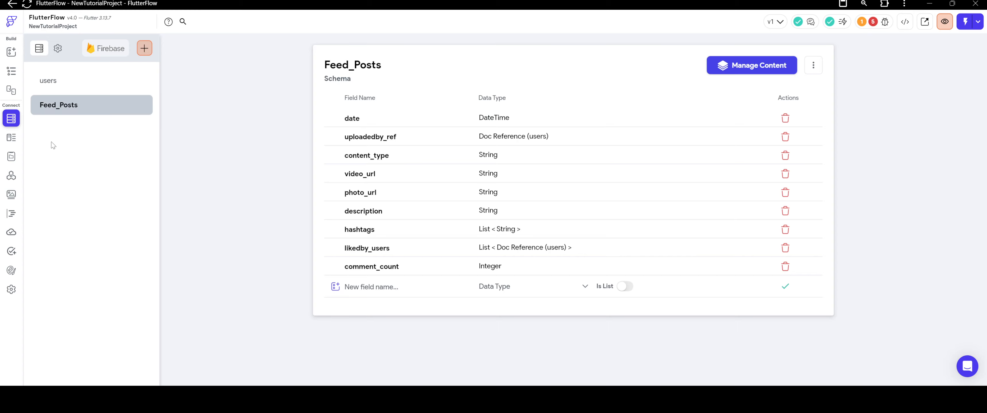
Start a Query Collection backend query on Feed_Posts for the PageView inside DiscoverView on the HomePage.
left_click(12, 71)
left_click(474, 222)
scroll(919, 240, "down", 2)
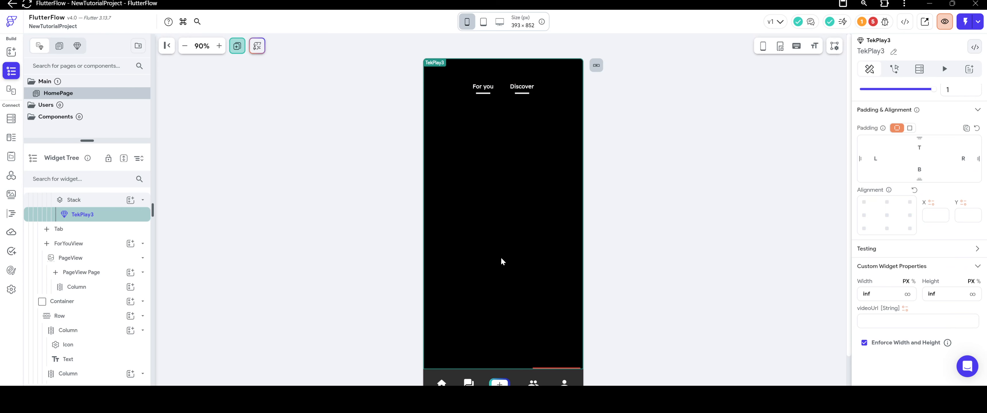
scroll(103, 229, "up", 2)
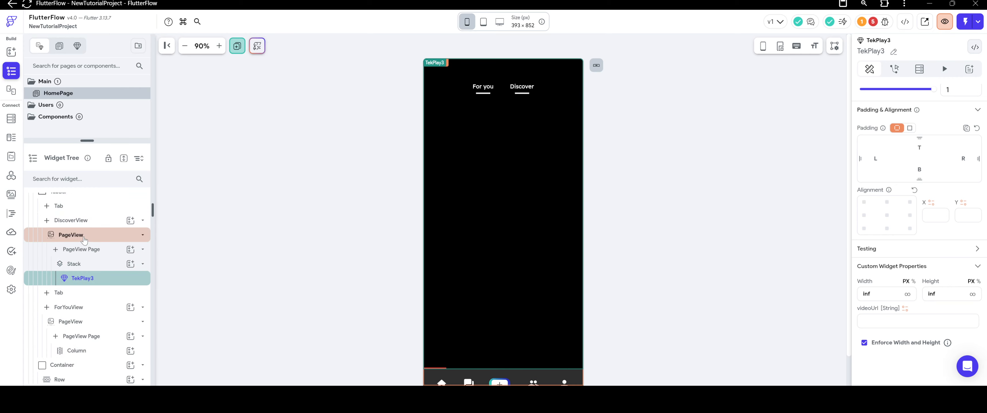
left_click(88, 234)
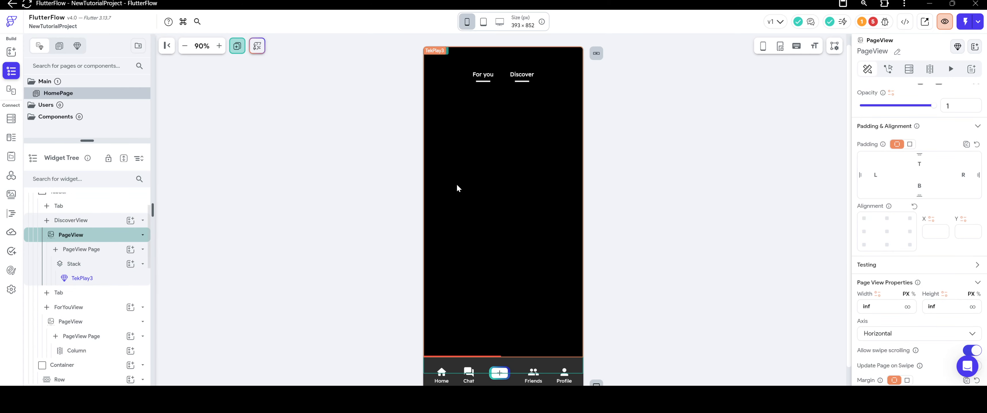
left_click(909, 69)
left_click(880, 93)
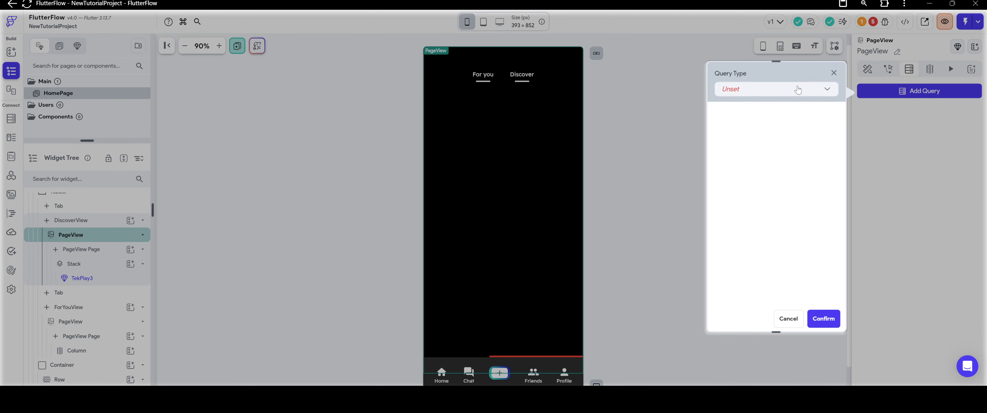
left_click(786, 89)
left_click(747, 89)
left_click(769, 143)
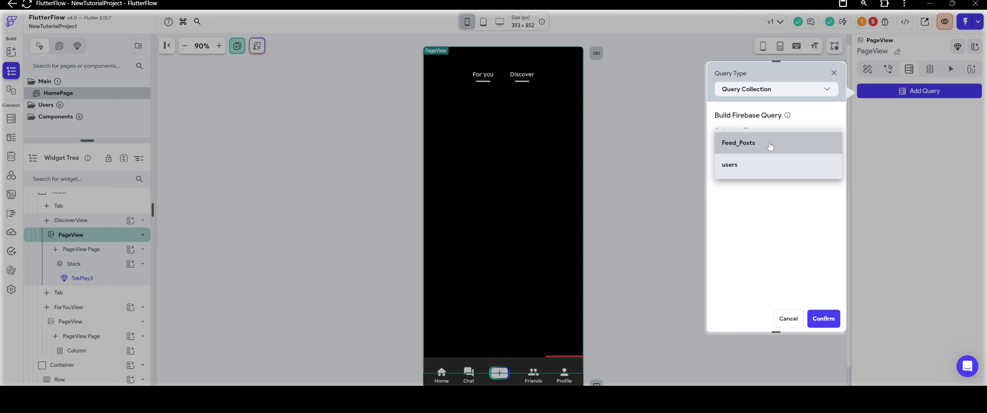
left_click(769, 144)
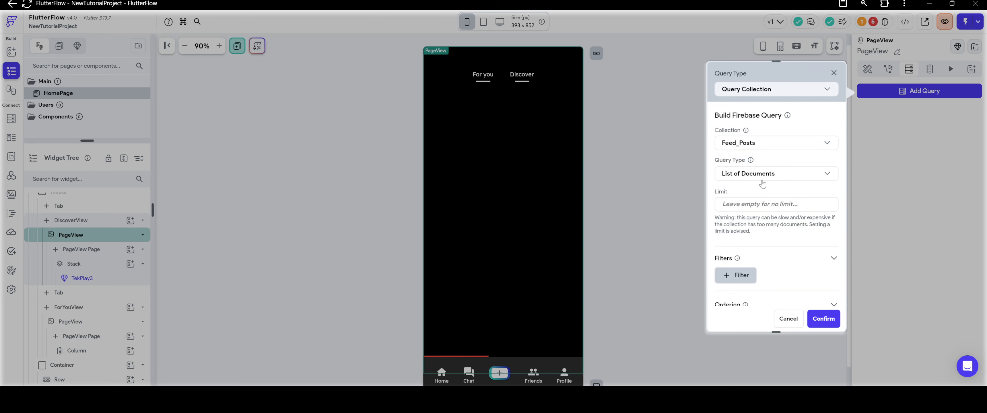
Order the Feed_Posts query by the date field in Decreasing order.
scroll(756, 184, "down", 5)
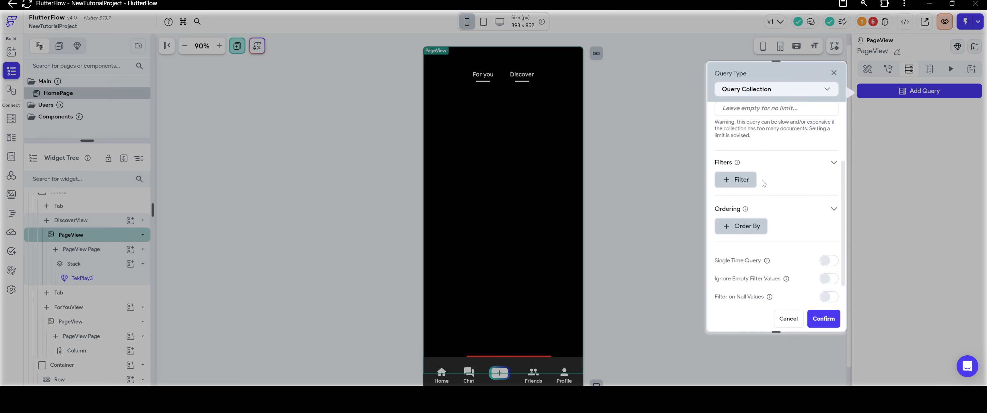
left_click(753, 181)
left_click(808, 184)
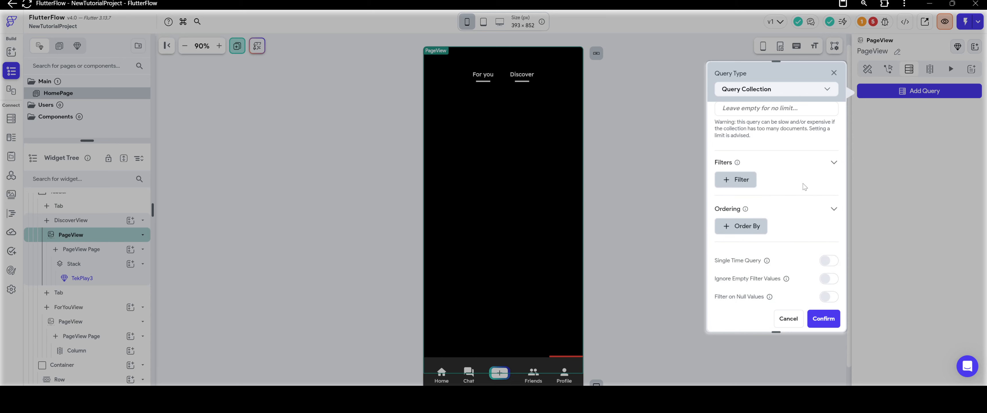
scroll(781, 191, "down", 2)
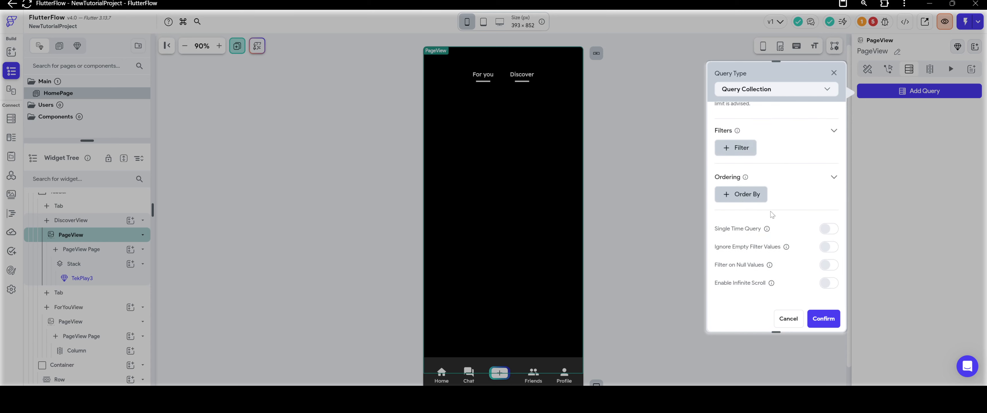
left_click(747, 194)
scroll(766, 191, "down", 2)
left_click(762, 172)
left_click(762, 181)
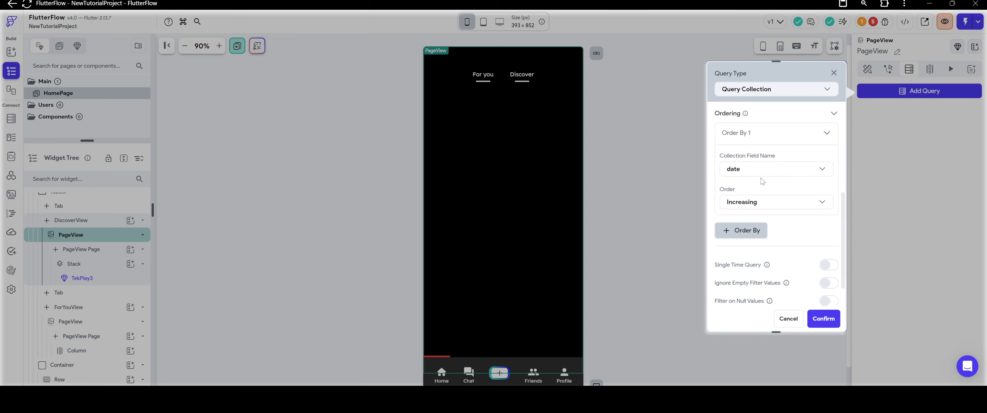
scroll(762, 181, "down", 1)
left_click(765, 165)
left_click(772, 179)
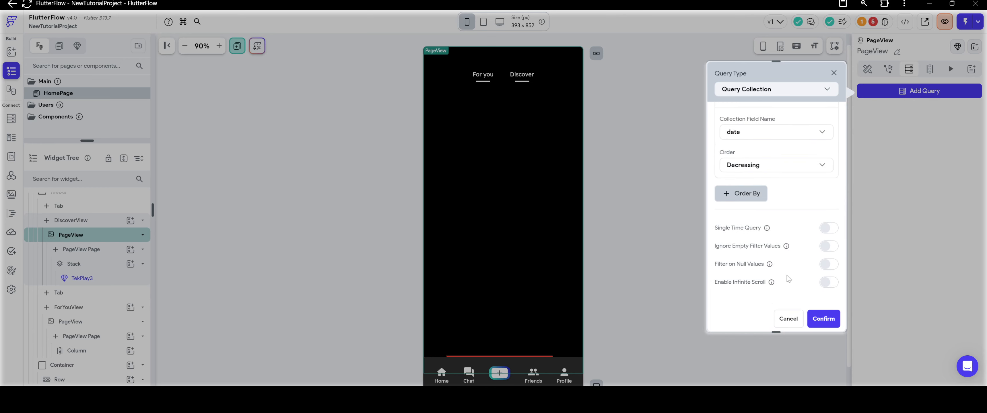
Enable infinite scroll on the Feed_Posts query and save the backend query on the PageView.
left_click(829, 283)
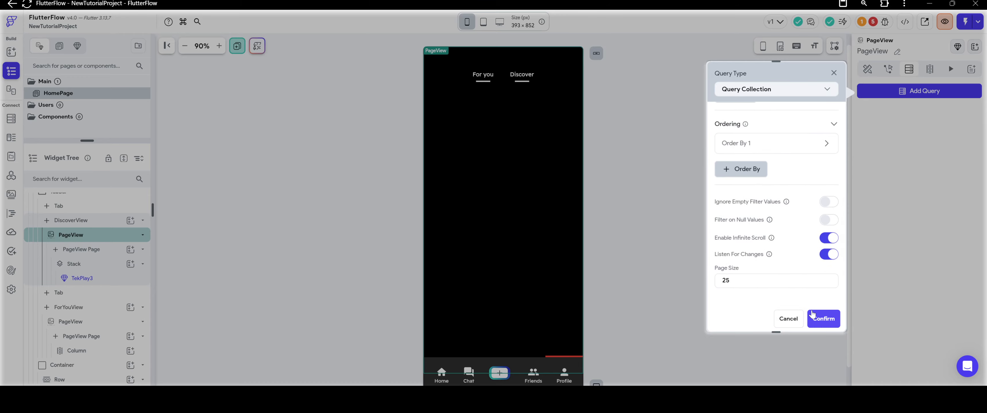
left_click(825, 320)
left_click(574, 240)
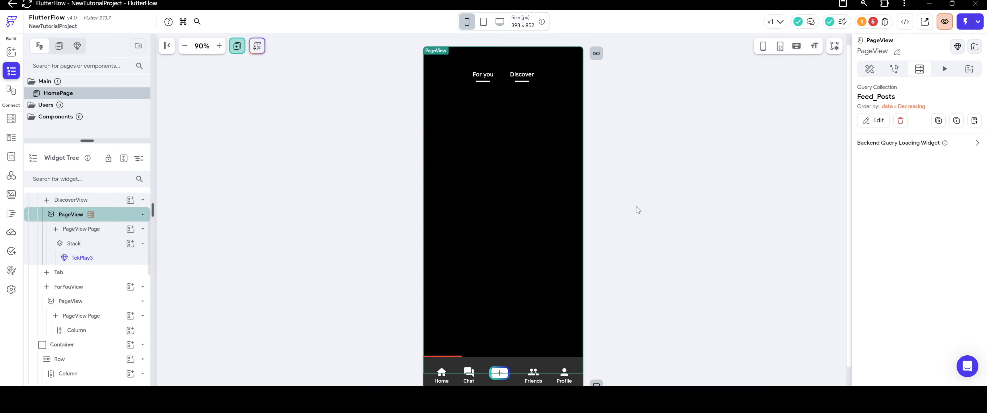
Add an isDraft field of type Boolean to the Feed_Posts schema.
left_click(509, 210)
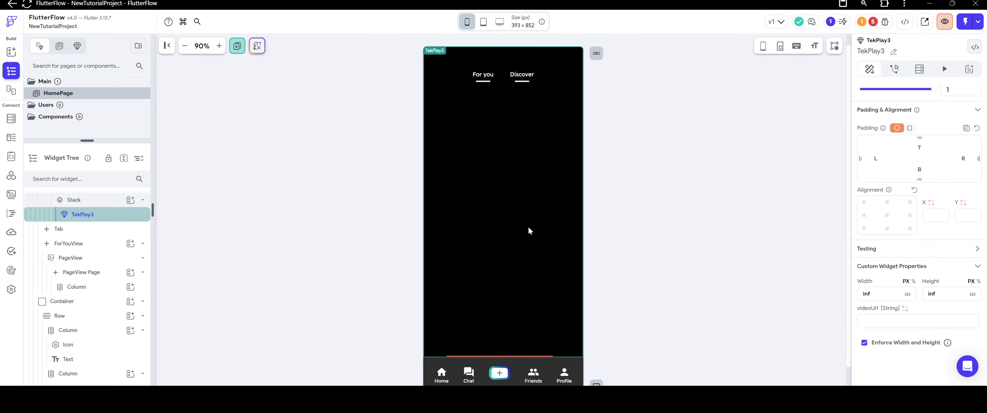
left_click(11, 118)
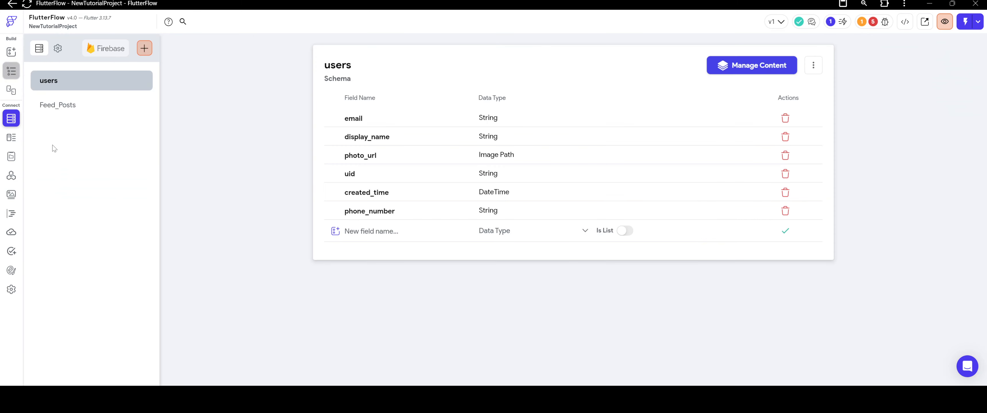
left_click(63, 107)
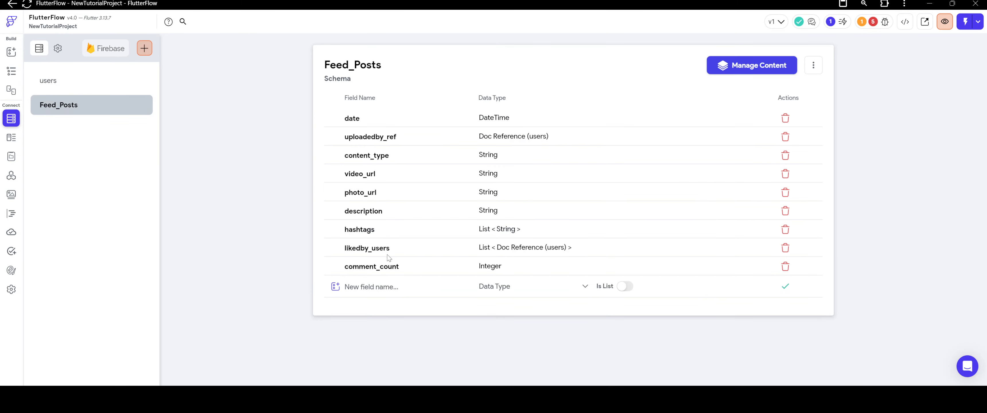
left_click(384, 287)
type("isDraft")
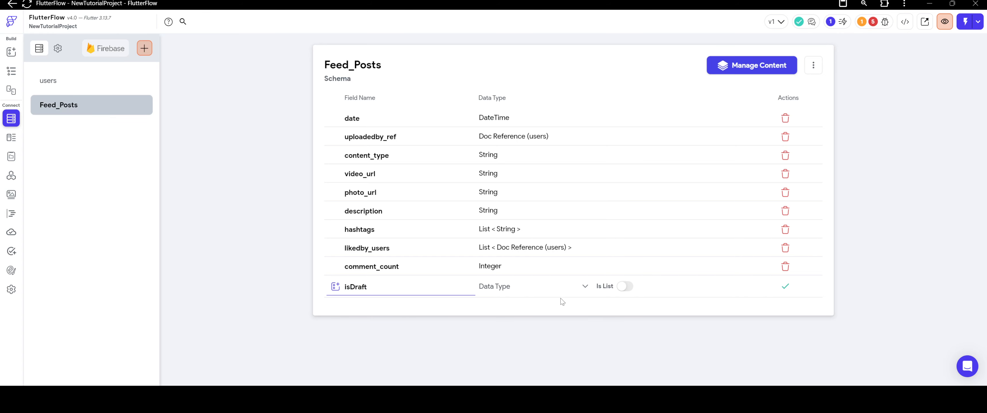
left_click(547, 286)
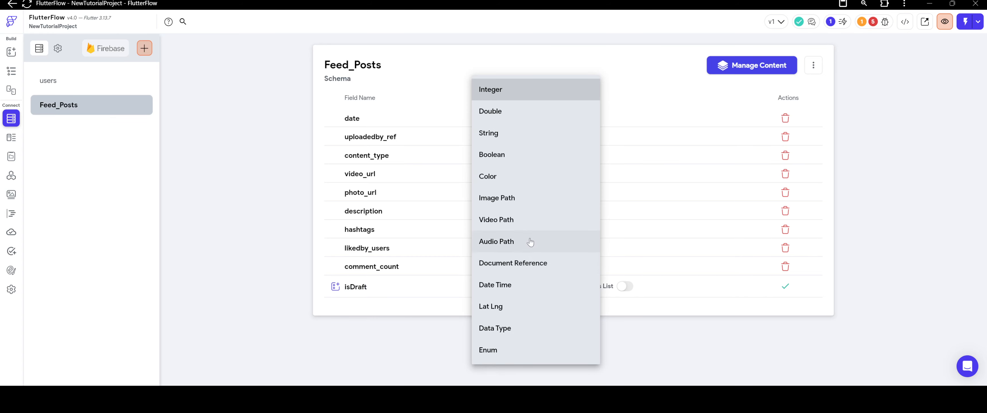
left_click(511, 156)
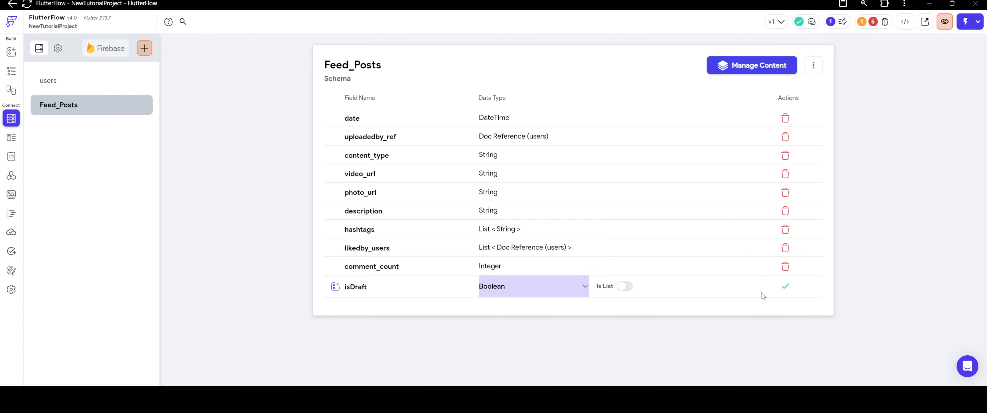
left_click(778, 290)
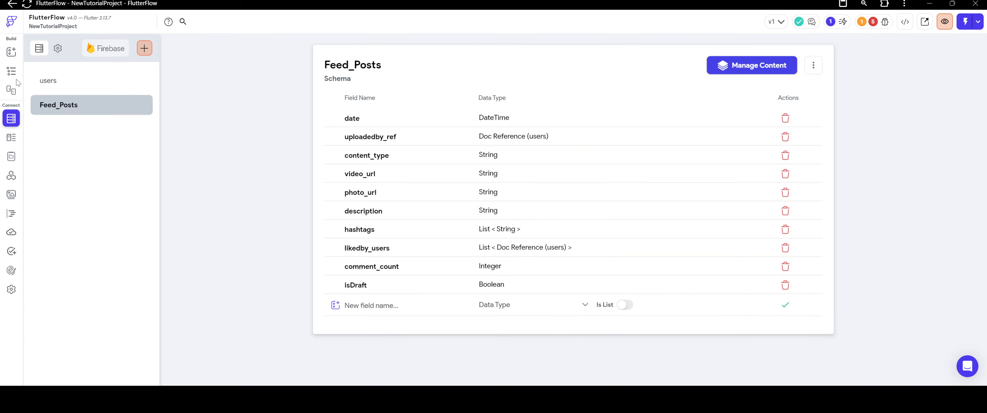
Bind the TekPlay3 widget's videoUrl on the HomePage to the video_url field of the Feed_Posts document.
left_click(11, 72)
left_click(502, 205)
left_click(538, 181)
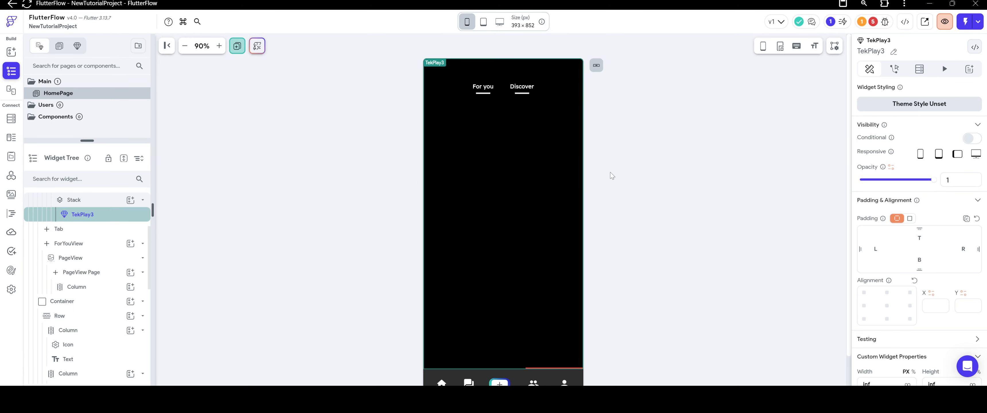
scroll(890, 313, "down", 3)
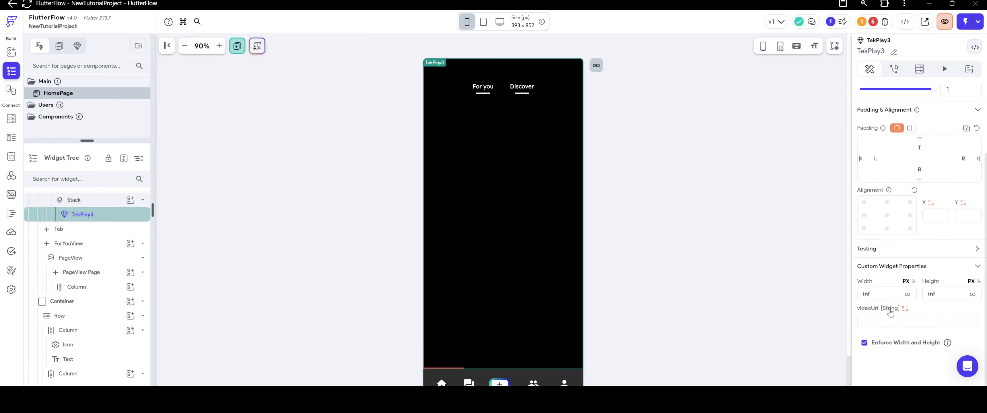
left_click(905, 309)
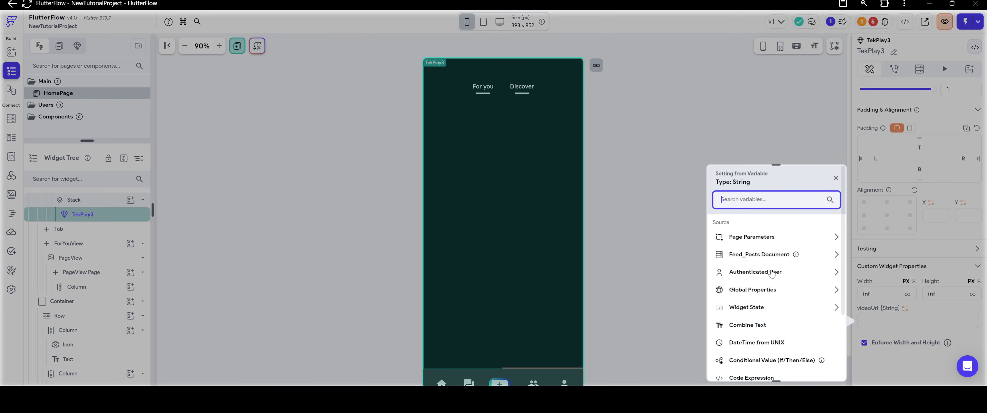
left_click(757, 255)
left_click(747, 296)
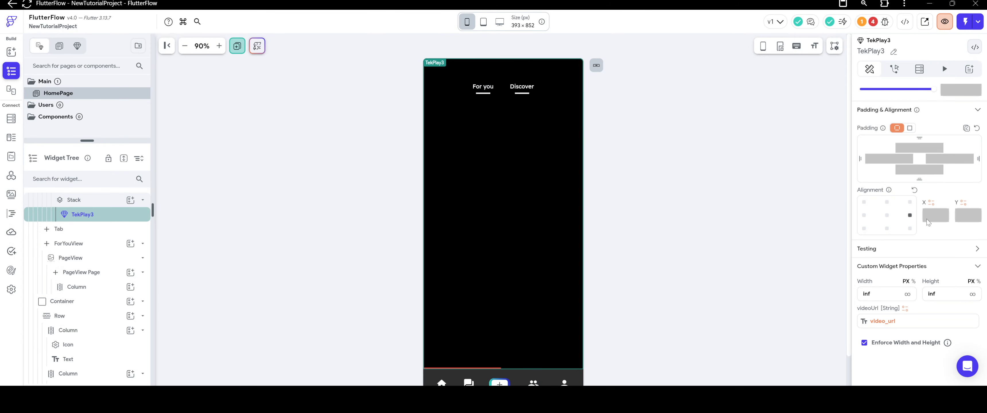
scroll(928, 223, "up", 2)
scroll(928, 222, "down", 2)
left_click(674, 215)
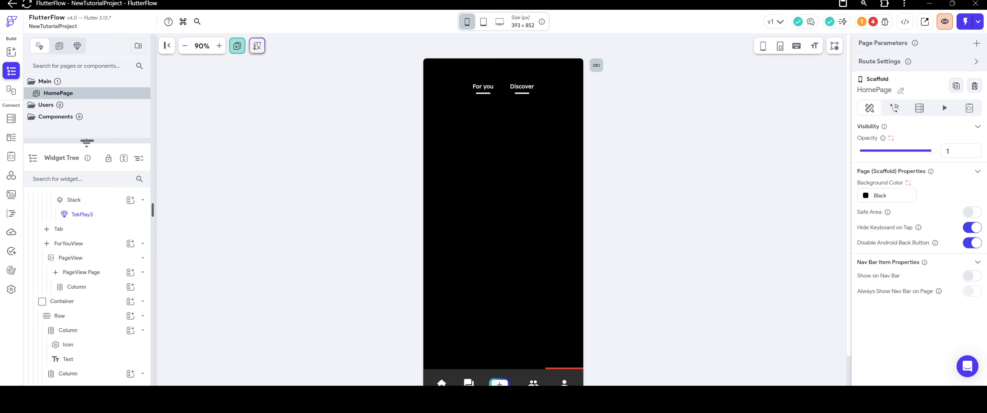
Add an Image widget to the Stack inside DiscoverView's PageView.
scroll(79, 220, "up", 2)
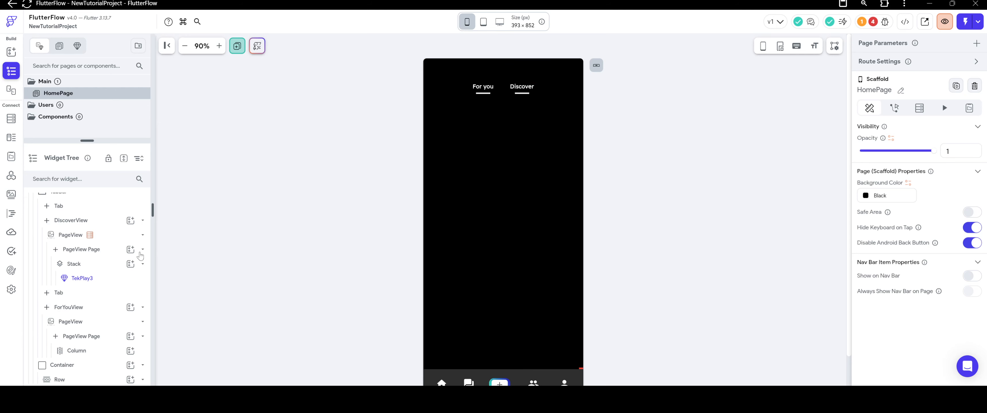
left_click(130, 264)
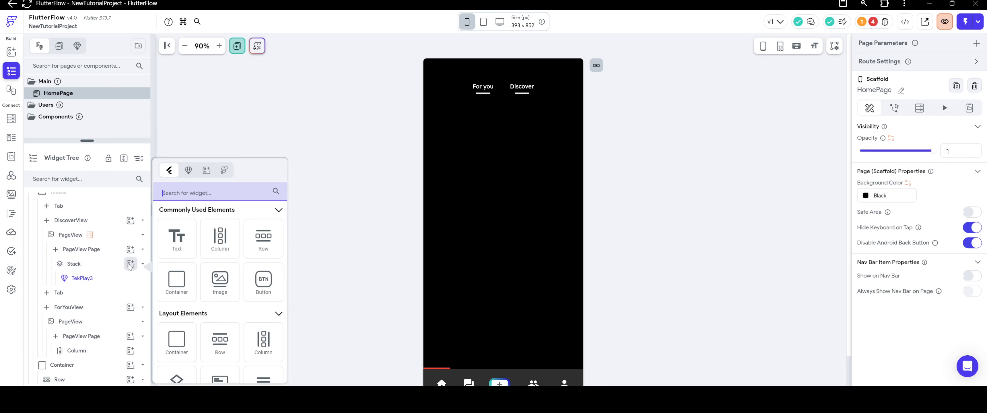
left_click(82, 266)
left_click(82, 266)
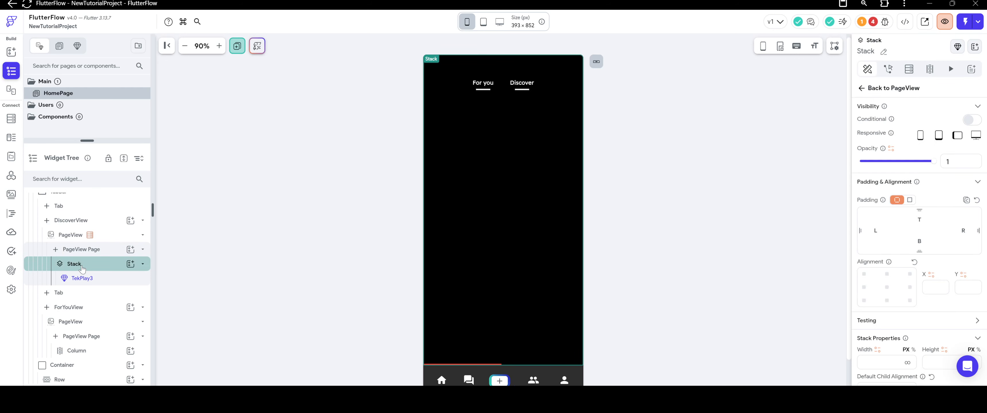
left_click(130, 265)
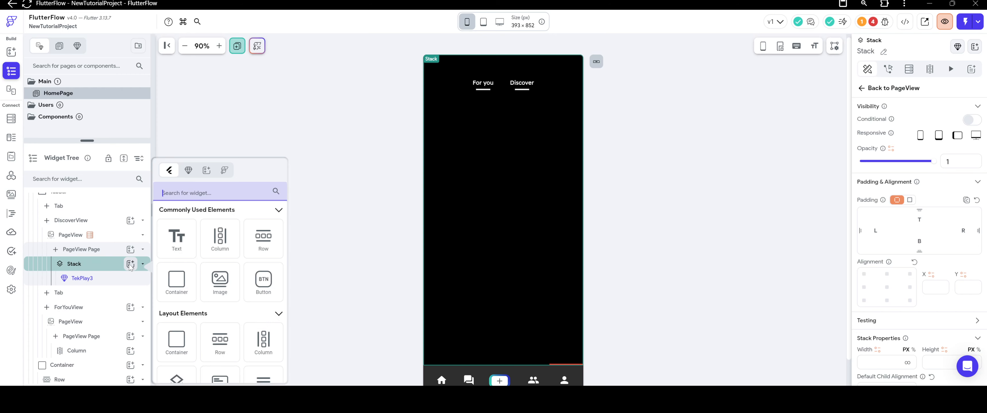
scroll(224, 268, "down", 1)
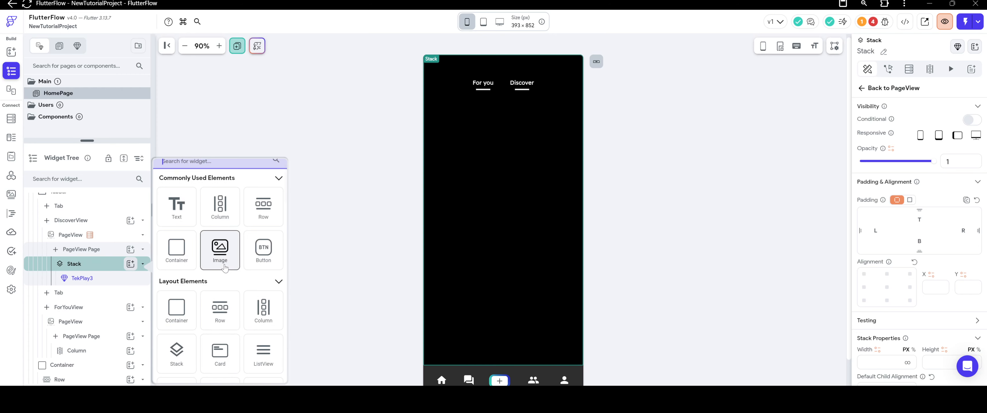
left_click(226, 264)
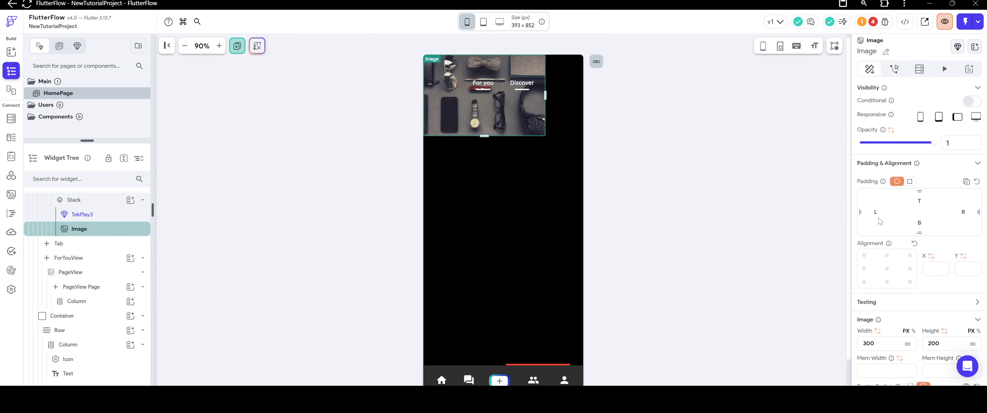
Set the Image's width and height to infinity (inf) so it fills the page.
scroll(925, 214, "down", 3)
left_click(907, 248)
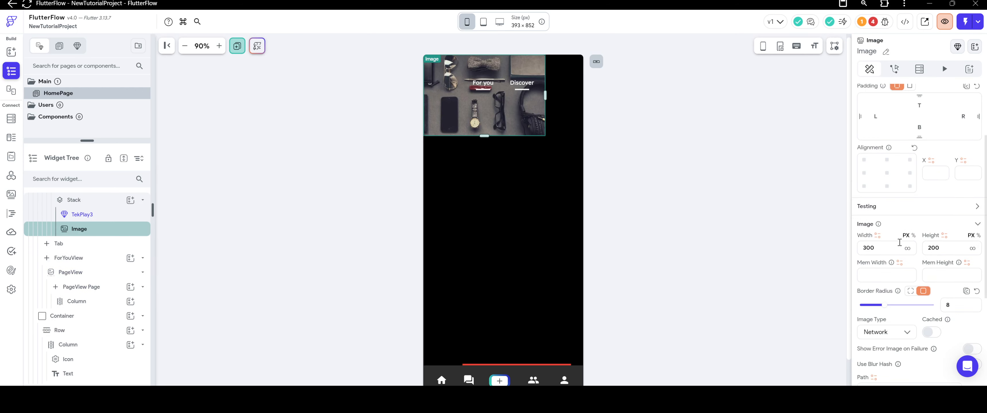
left_click(971, 253)
left_click(972, 248)
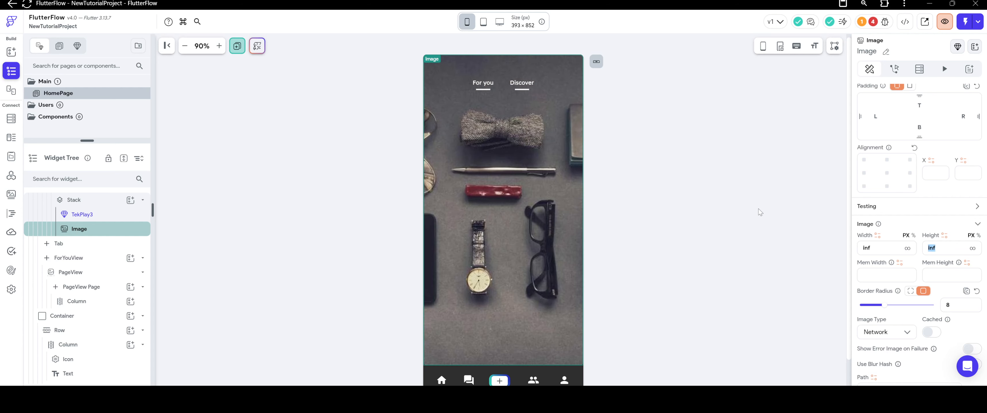
left_click(706, 203)
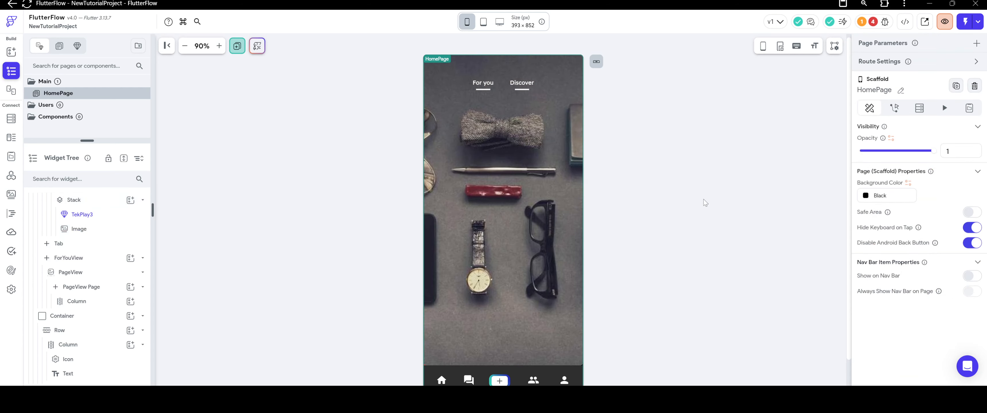
Try to set the Image's path from a field of the Feed_Posts document.
left_click(488, 176)
scroll(910, 222, "down", 5)
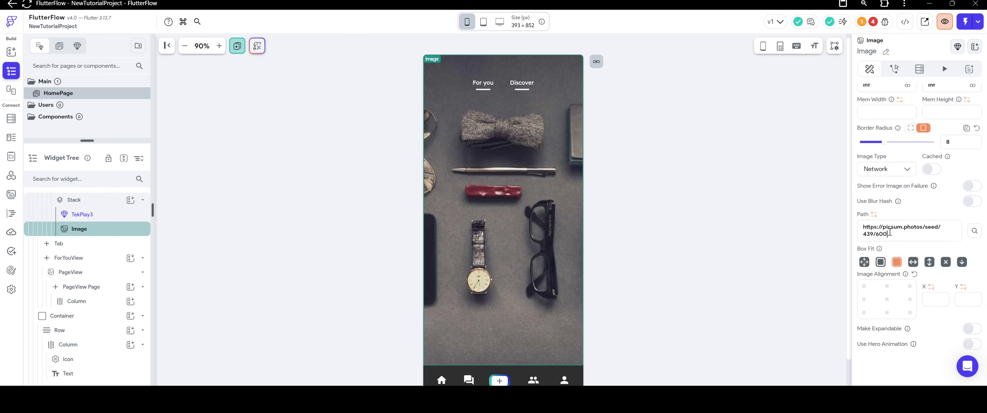
key("ctrl+a")
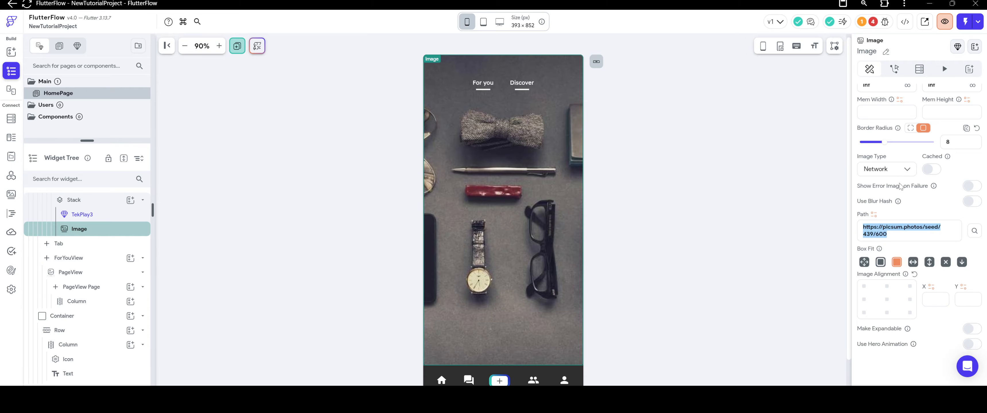
left_click(874, 214)
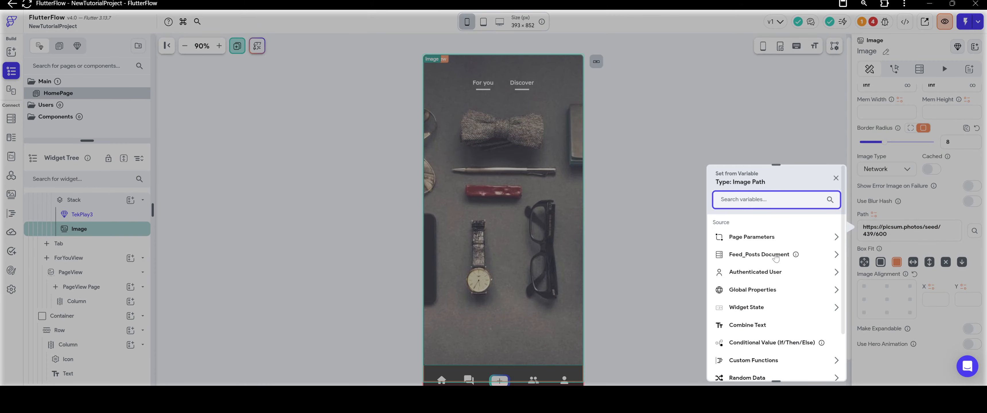
scroll(757, 281, "down", 3)
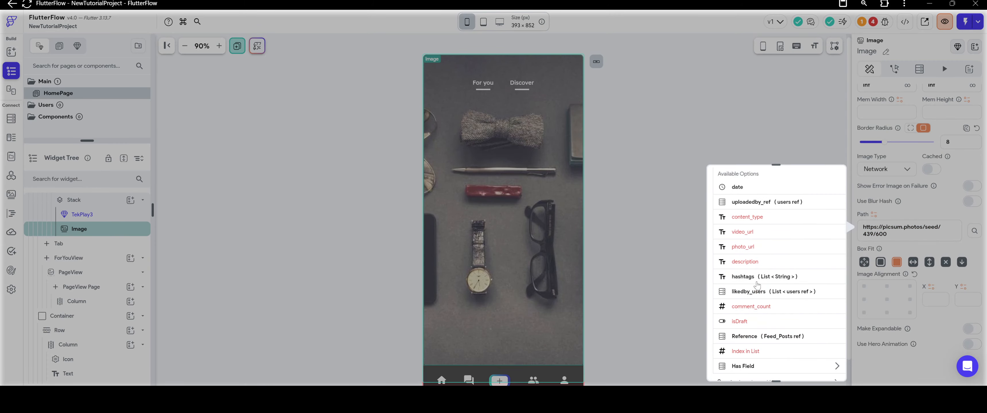
left_click(680, 200)
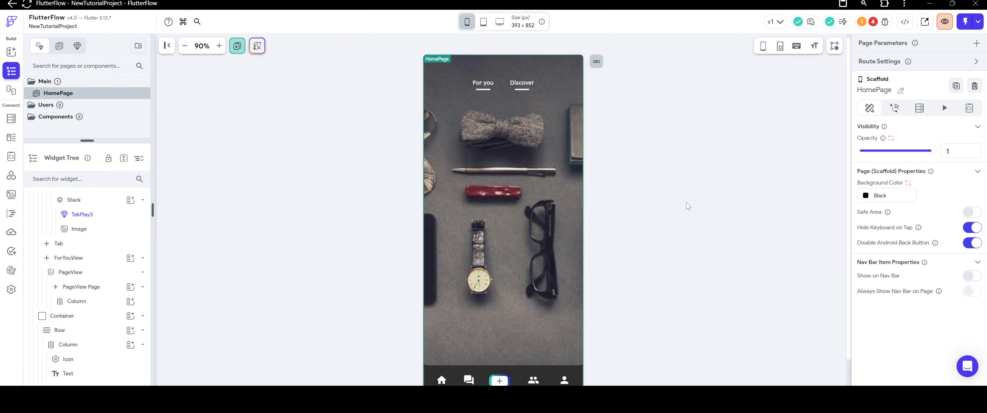
Delete the photo_url field of type String from the Feed_Posts schema.
left_click(11, 119)
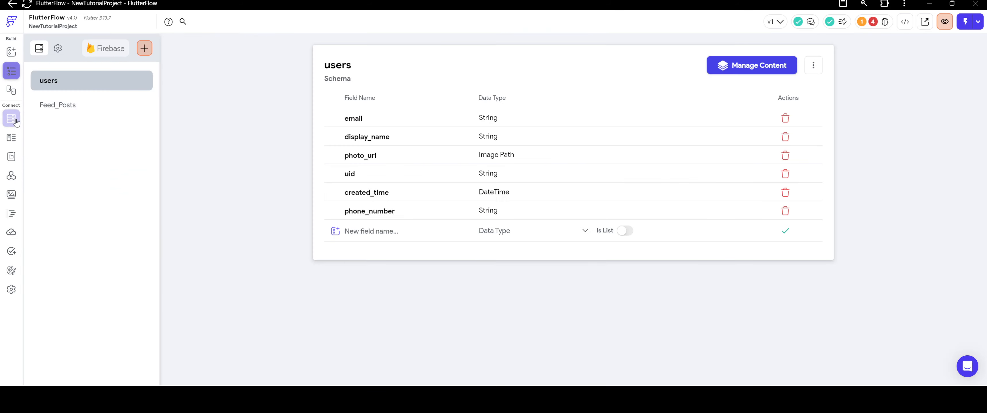
left_click(78, 113)
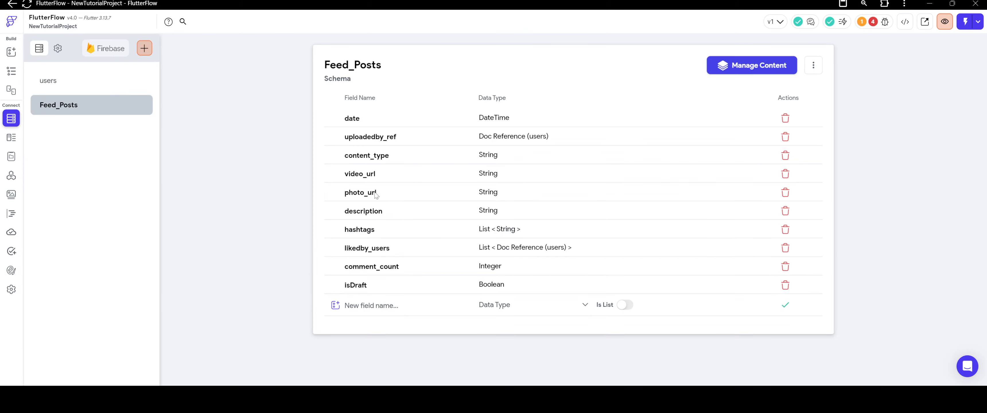
left_click(785, 193)
left_click(573, 223)
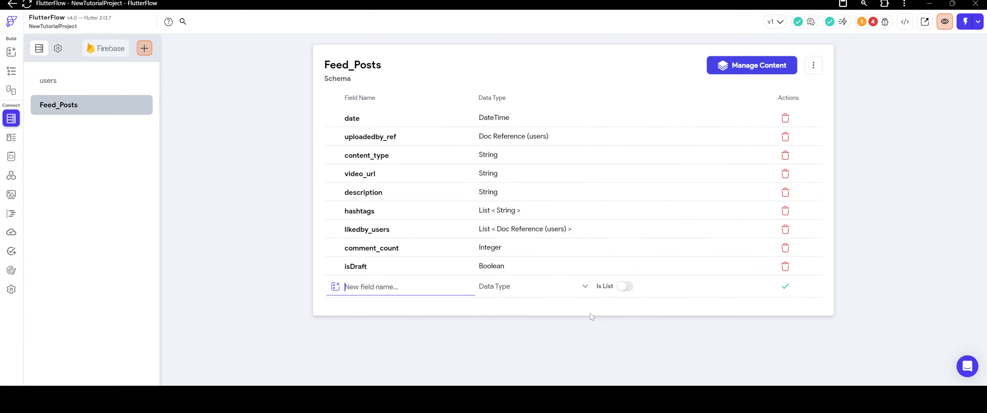
Add a photo_url field with data type Image Path to the Feed_Posts schema.
type("photo_url")
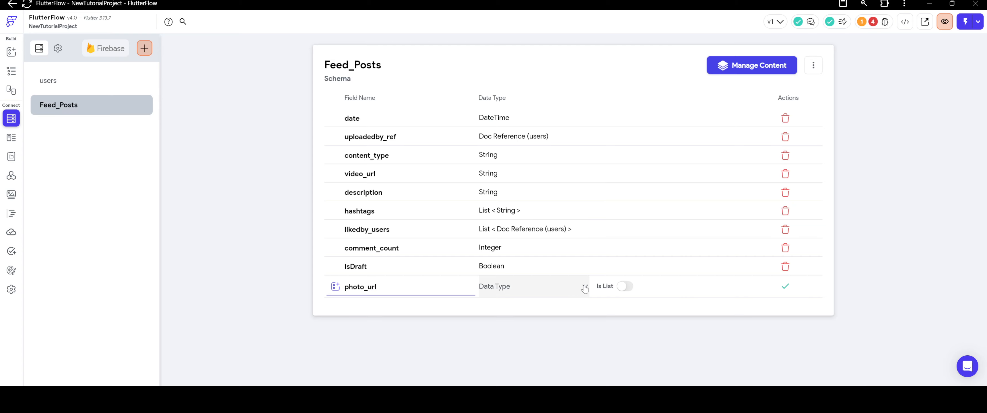
left_click(518, 286)
left_click(531, 203)
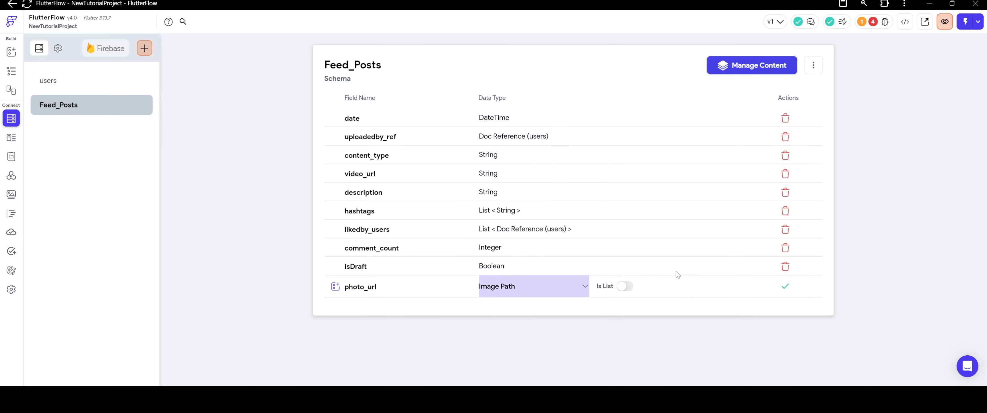
left_click(785, 286)
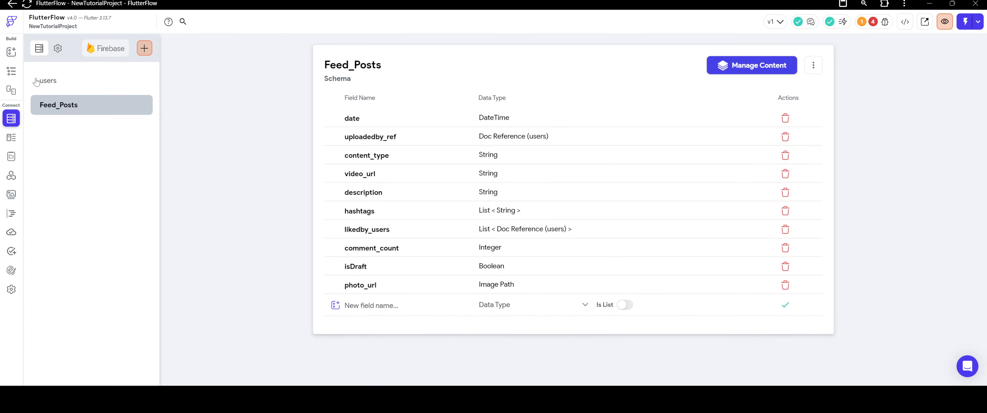
left_click(11, 72)
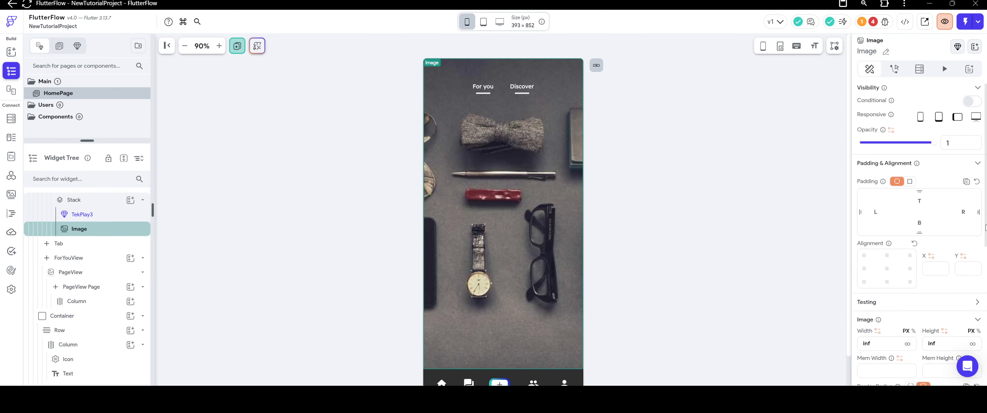
scroll(883, 216, "down", 6)
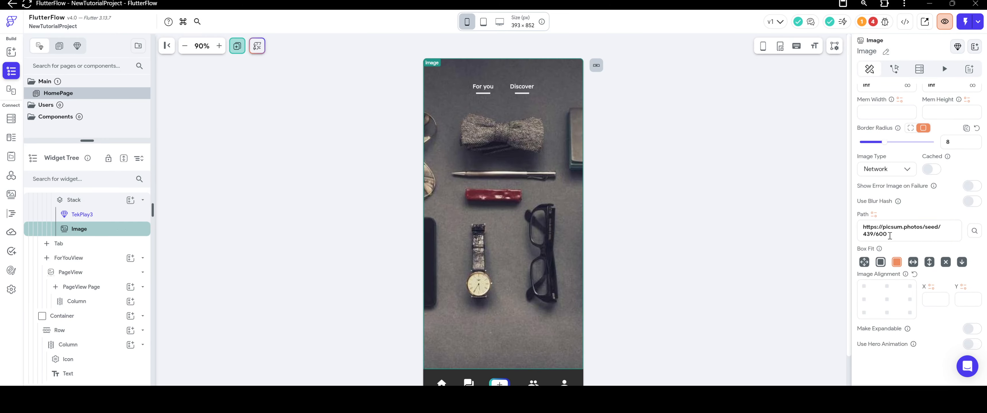
triple_click(889, 236)
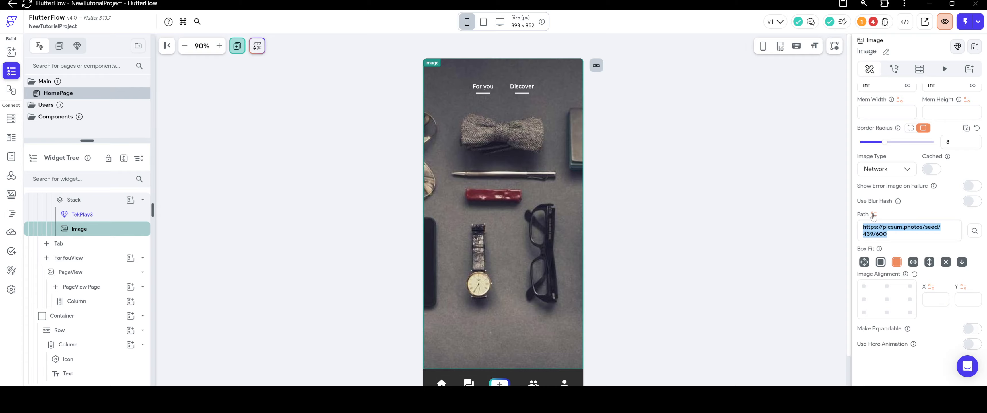
left_click(874, 214)
left_click(762, 255)
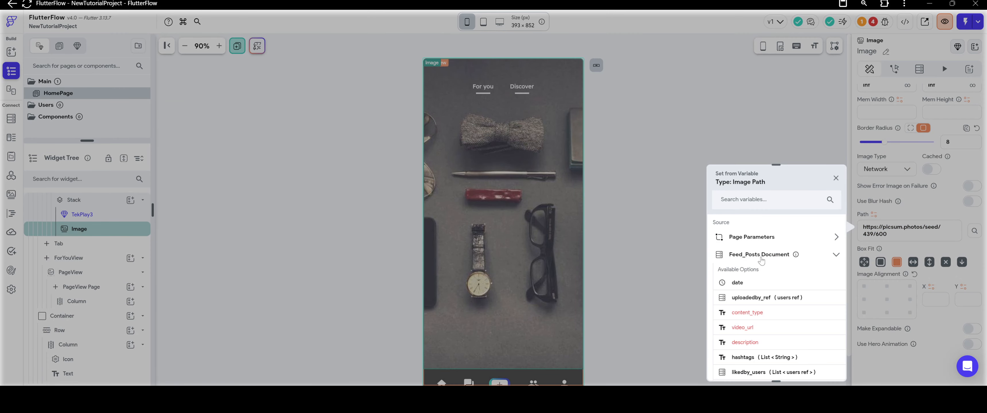
scroll(778, 287, "down", 5)
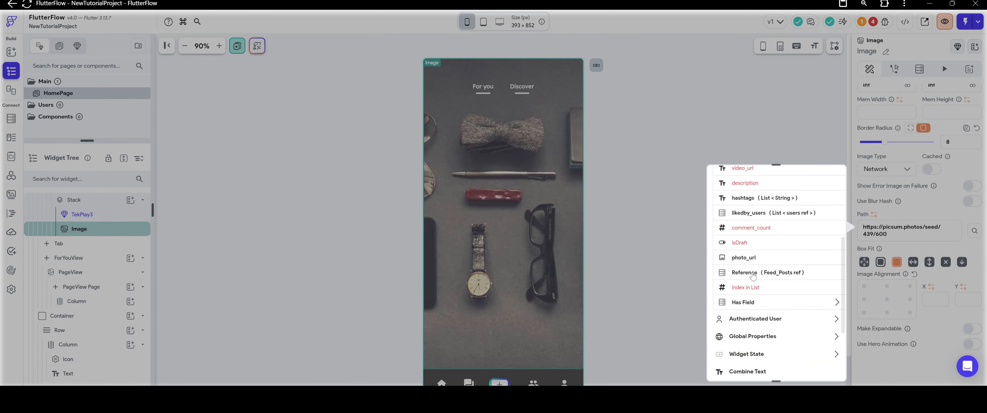
left_click(736, 258)
left_click(881, 234)
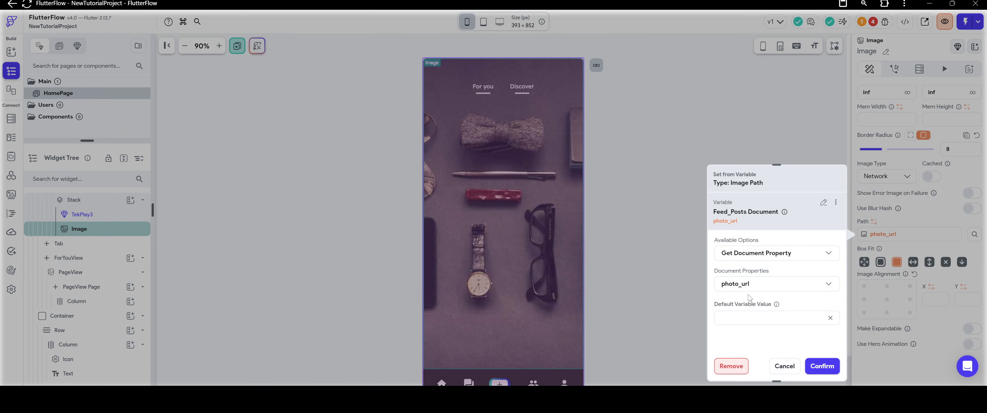
key("ctrl+v")
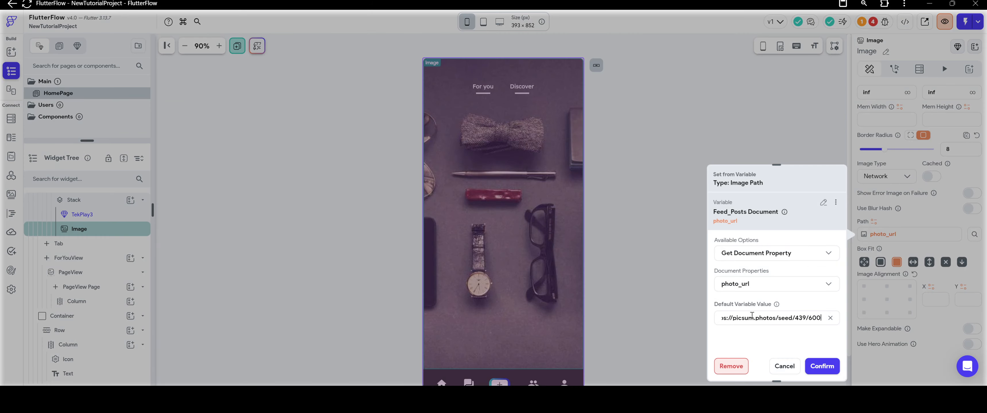
left_click(822, 367)
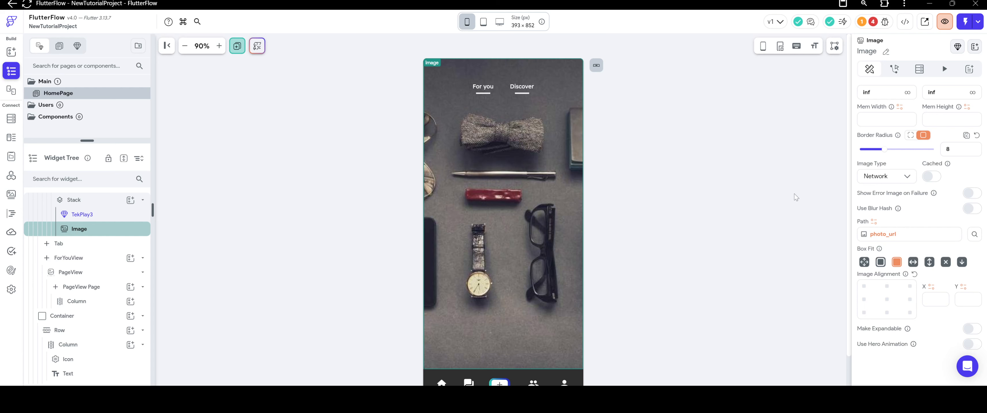
Make the Image visible only when the Feed_Posts document's content_type equals "Image", and hide it in the UI builder.
scroll(861, 200, "up", 5)
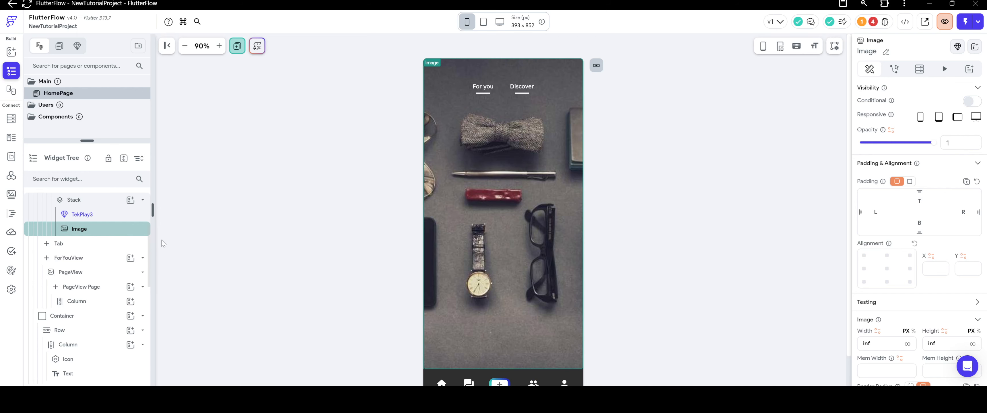
left_click(163, 240)
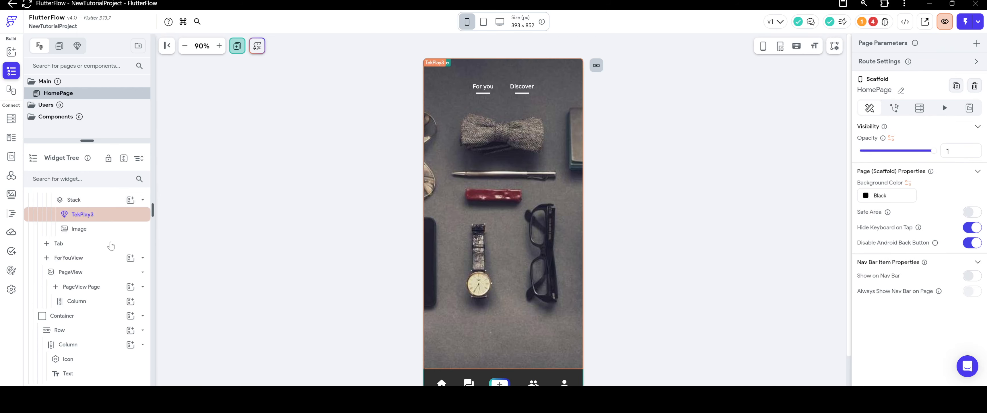
scroll(108, 230, "up", 1)
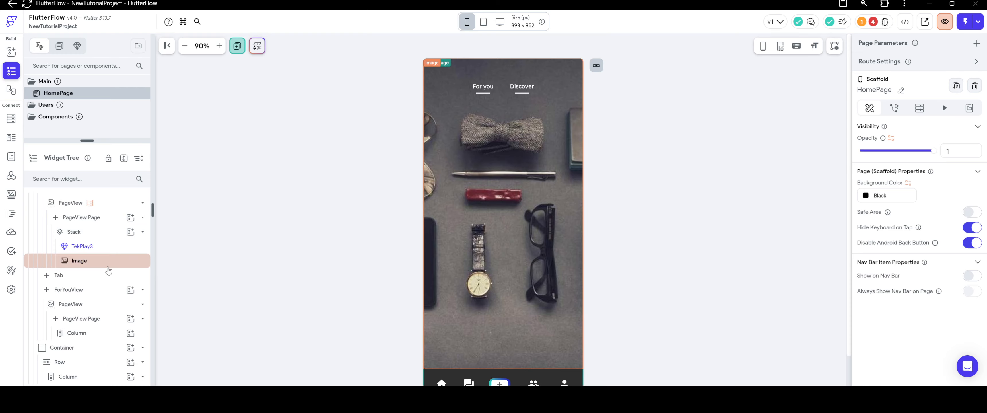
left_click(108, 267)
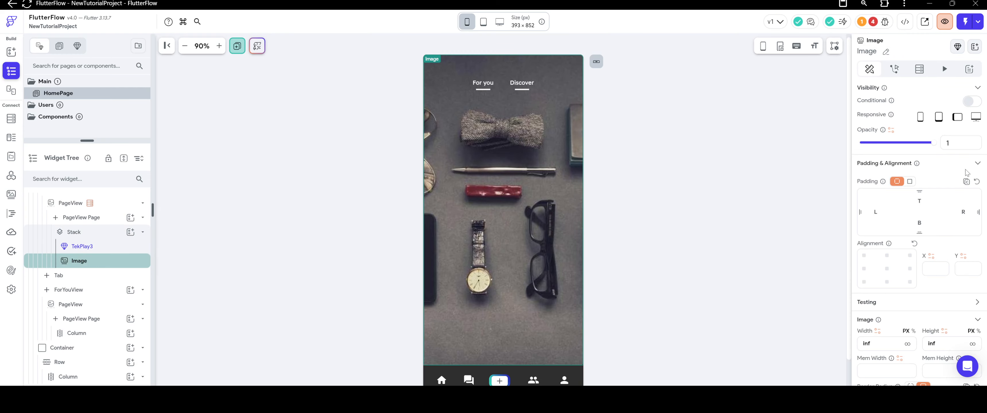
left_click(973, 101)
left_click(894, 118)
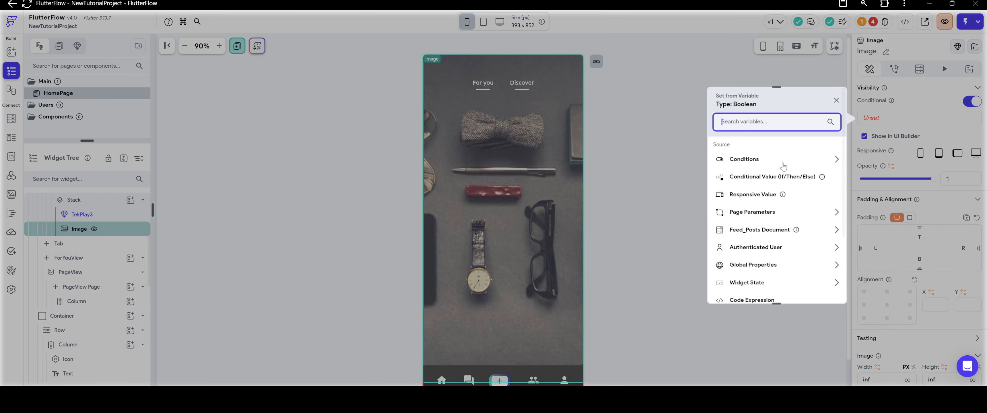
left_click(767, 159)
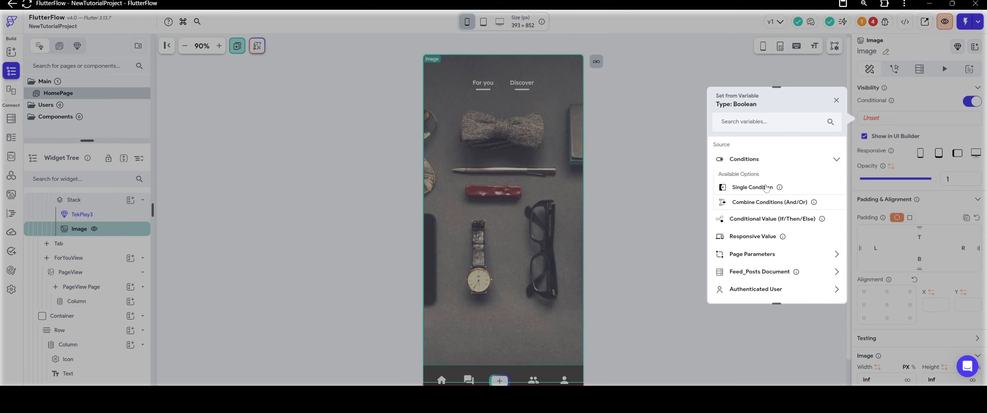
left_click(767, 179)
left_click(758, 187)
left_click(636, 249)
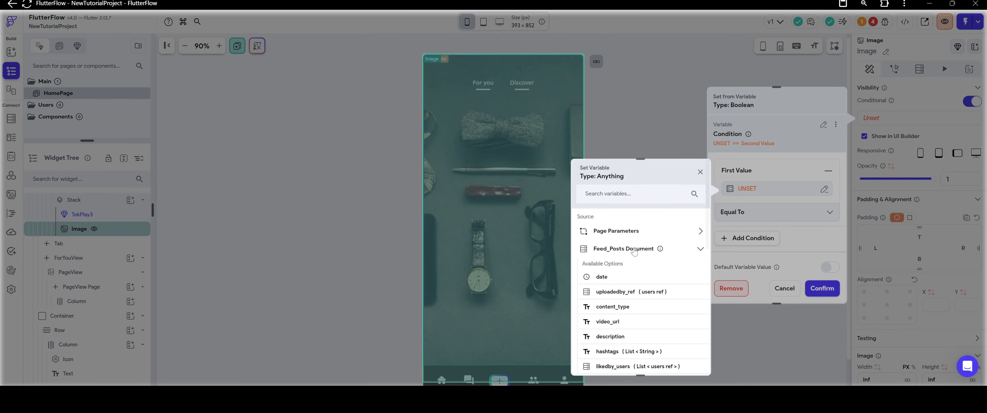
left_click(612, 307)
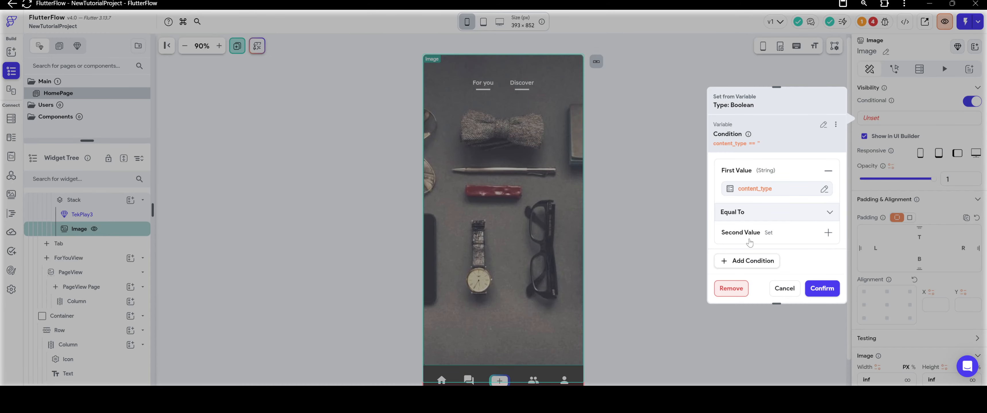
scroll(752, 245, "down", 1)
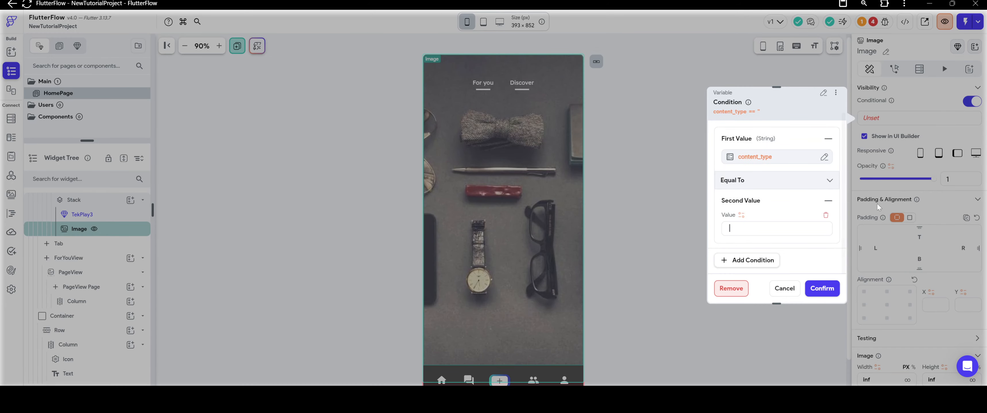
type("Image")
left_click(821, 287)
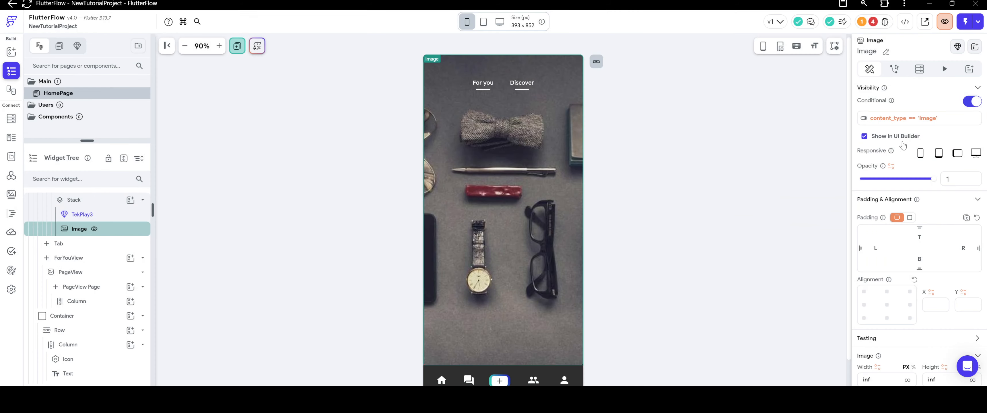
left_click(864, 136)
Enable conditional visibility for the TekPlay3 widget and try to hide it in the UI builder.
left_click(490, 195)
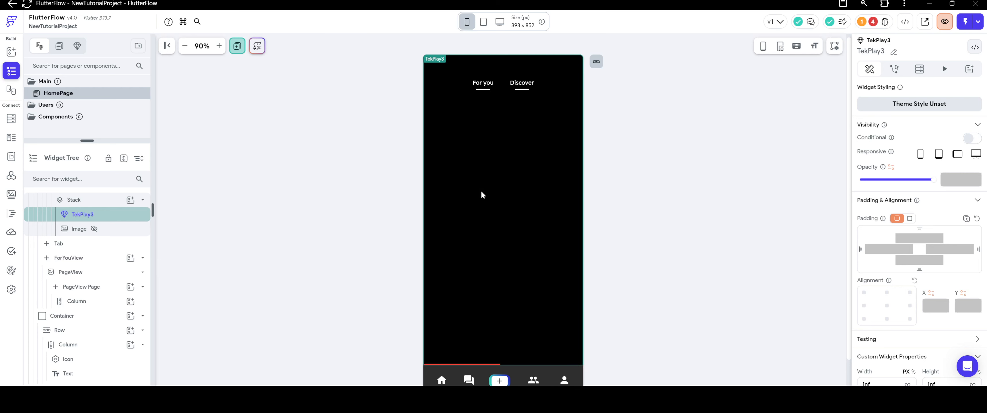
left_click(971, 138)
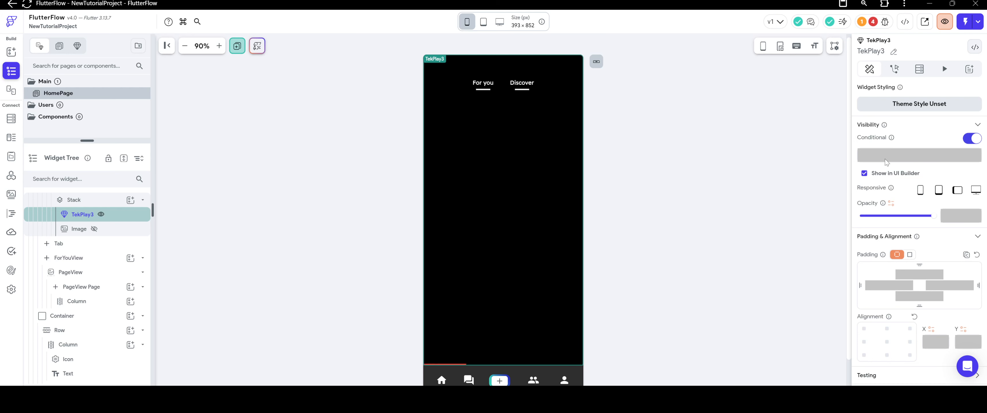
left_click(865, 174)
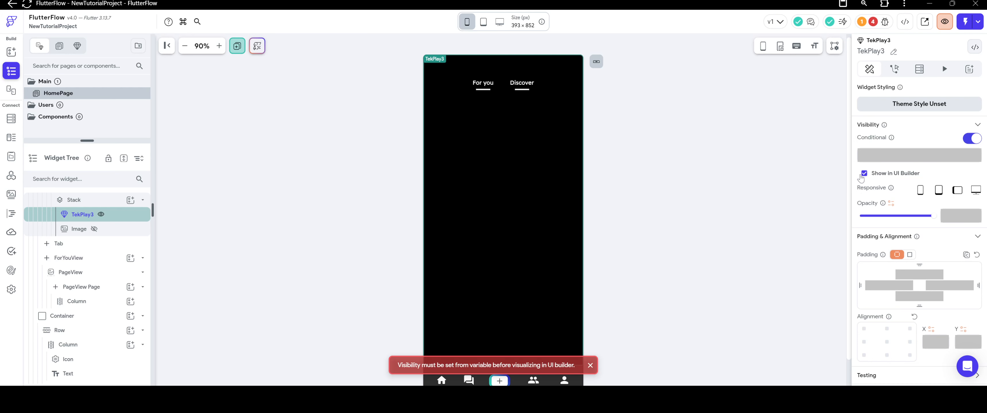
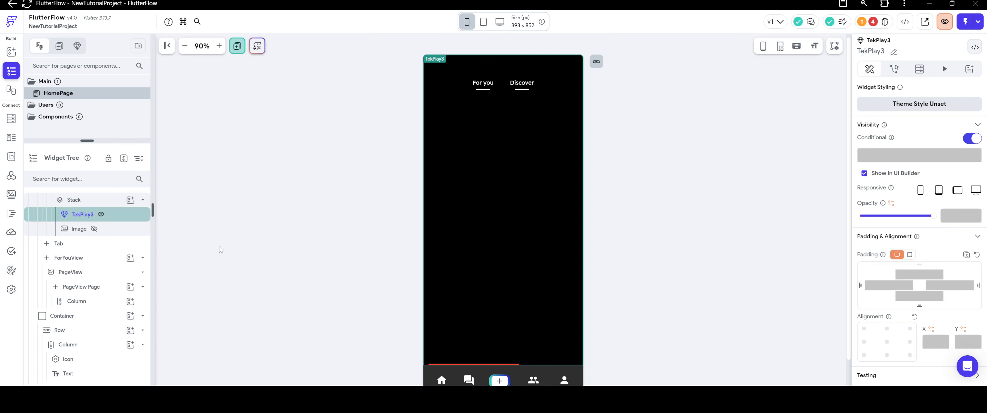
Cut the TekPlay3 widget out of the DiscoverView Stack and add a Container to that Stack.
mouse_move(94, 229)
right_click(83, 214)
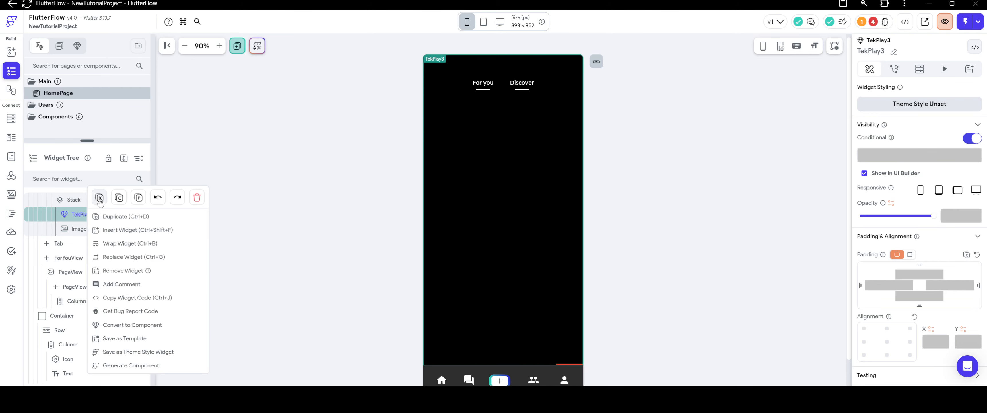
left_click(96, 215)
left_click(130, 214)
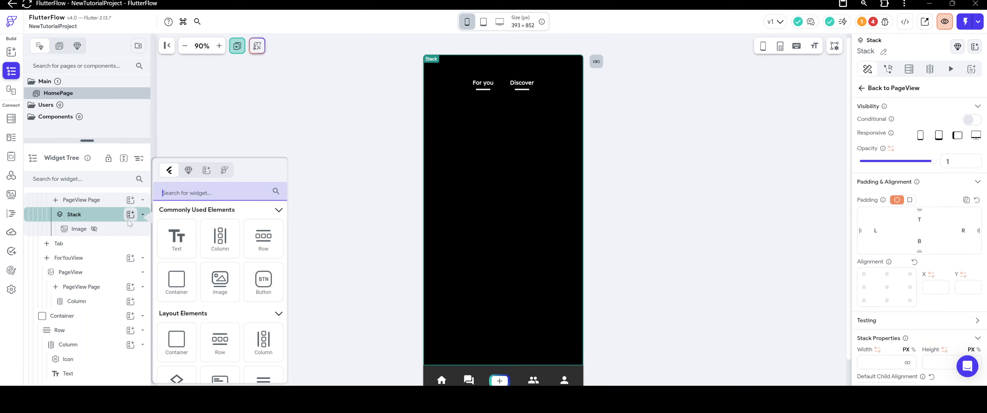
left_click(177, 282)
Set the Container's width and height to infinite and clear its fill color.
scroll(975, 265, "down", 3)
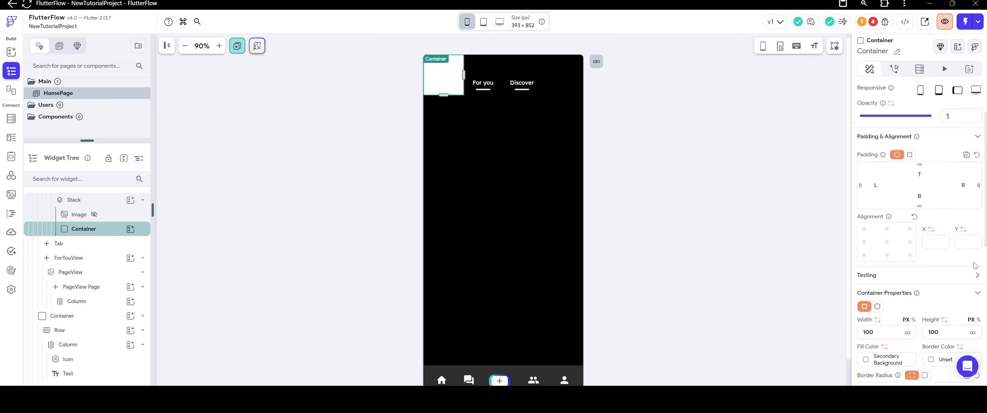
left_click(907, 268)
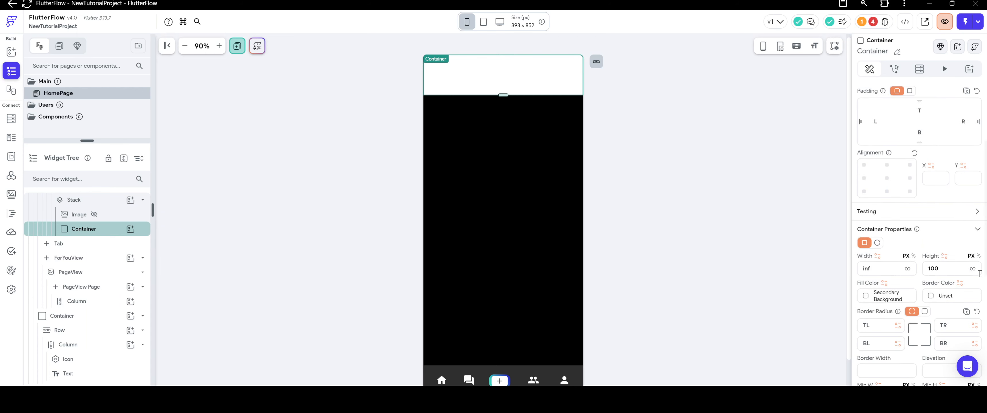
left_click(972, 270)
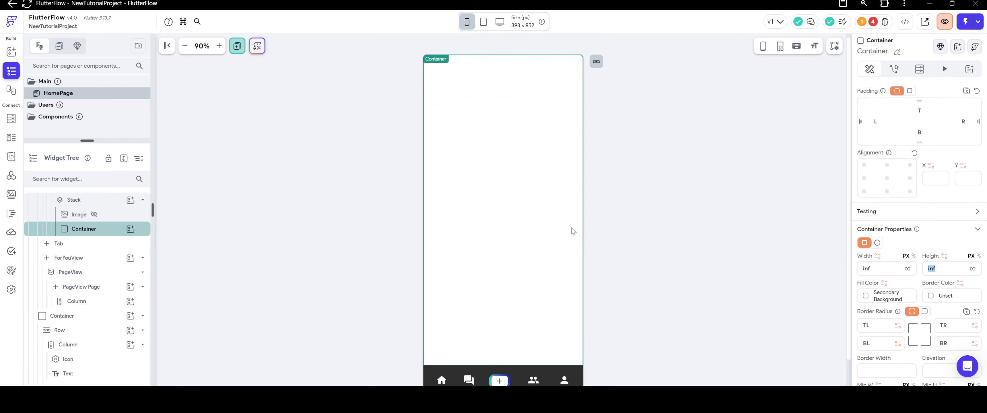
left_click(866, 297)
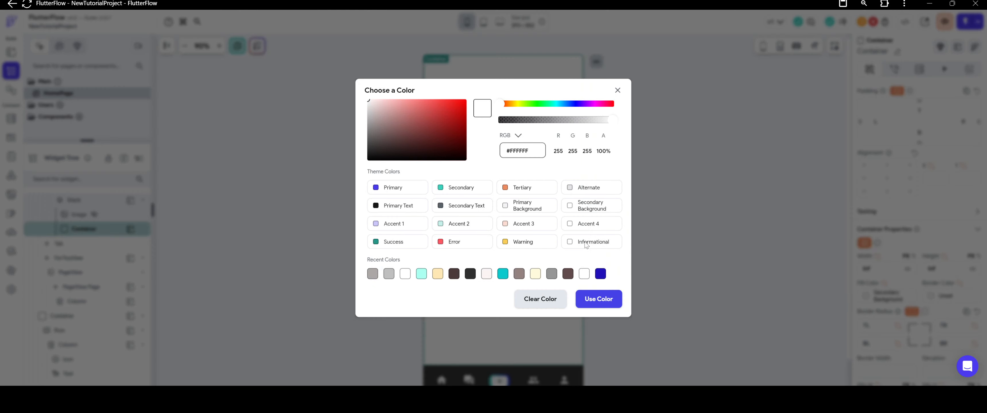
left_click(545, 298)
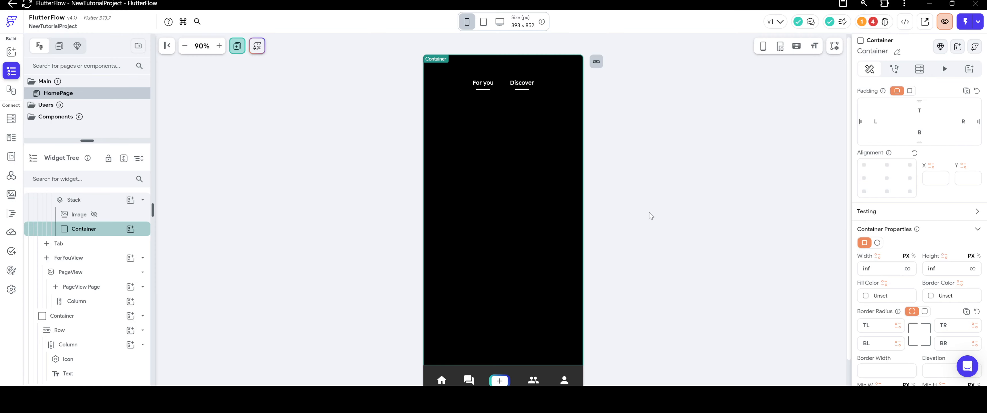
Paste TekPlay3 into the Container and turn off TekPlay3's conditional visibility.
right_click(98, 228)
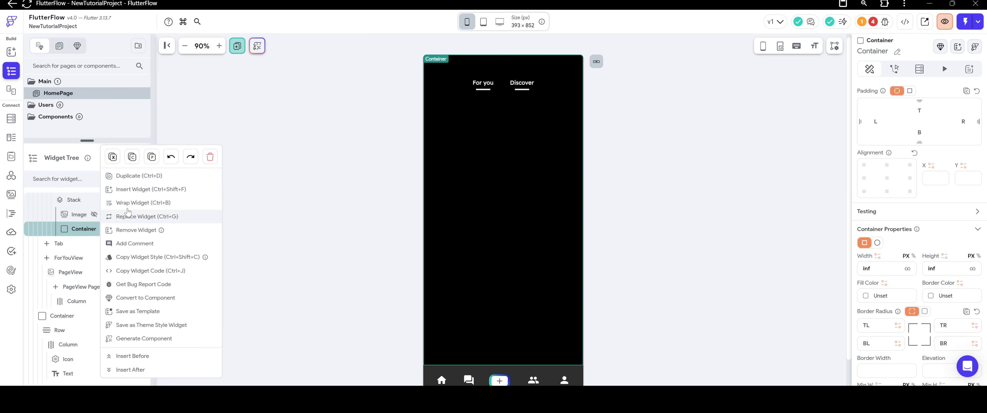
left_click(150, 158)
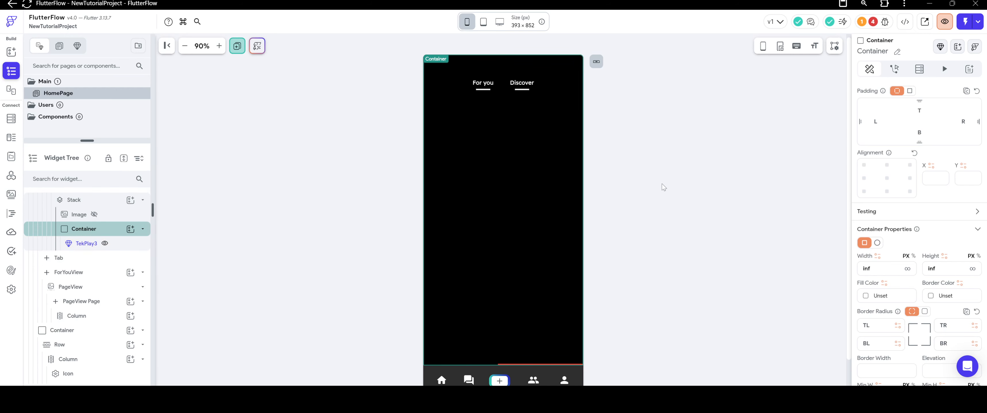
left_click(81, 245)
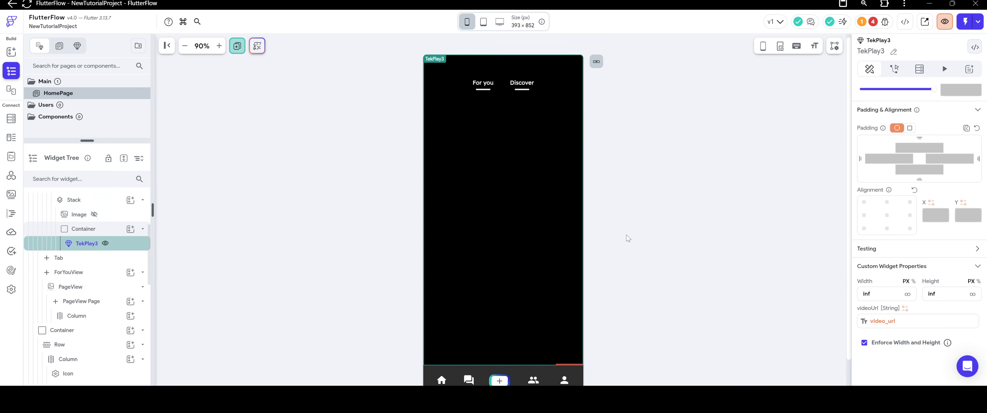
scroll(915, 163, "up", 3)
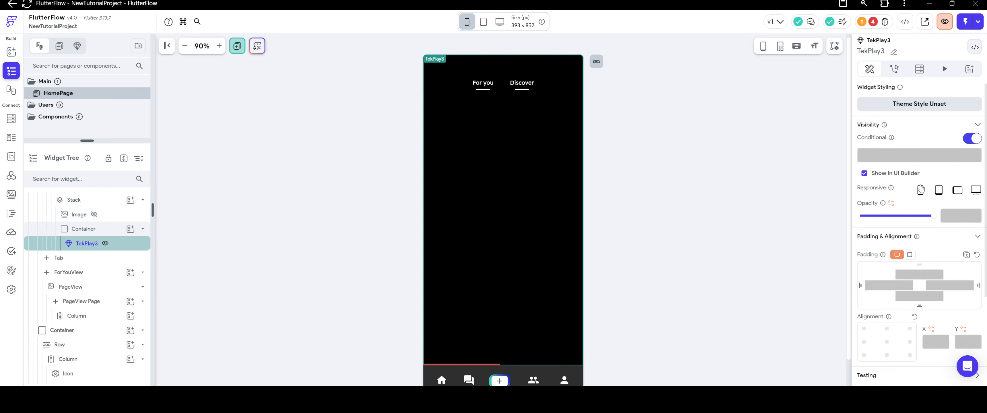
left_click(972, 139)
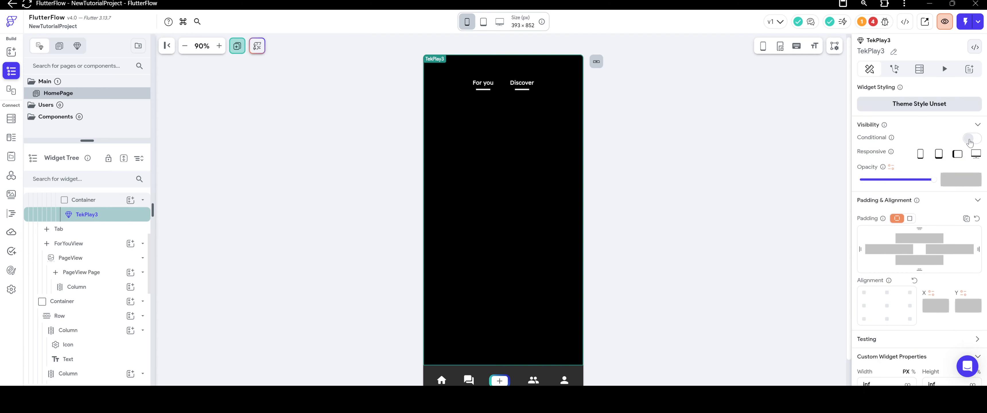
Make the Container visible only when the Feed_Posts document's content_type equals "Video", keeping it shown in the UI builder.
left_click(84, 200)
left_click(972, 139)
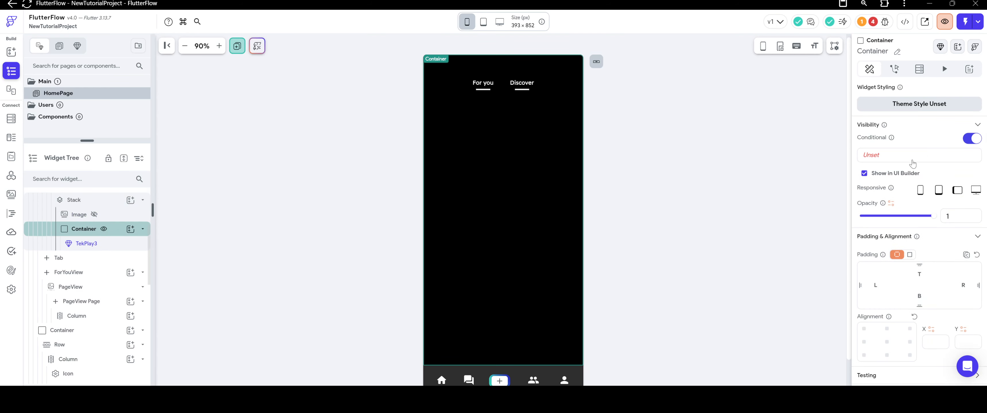
left_click(876, 158)
left_click(767, 182)
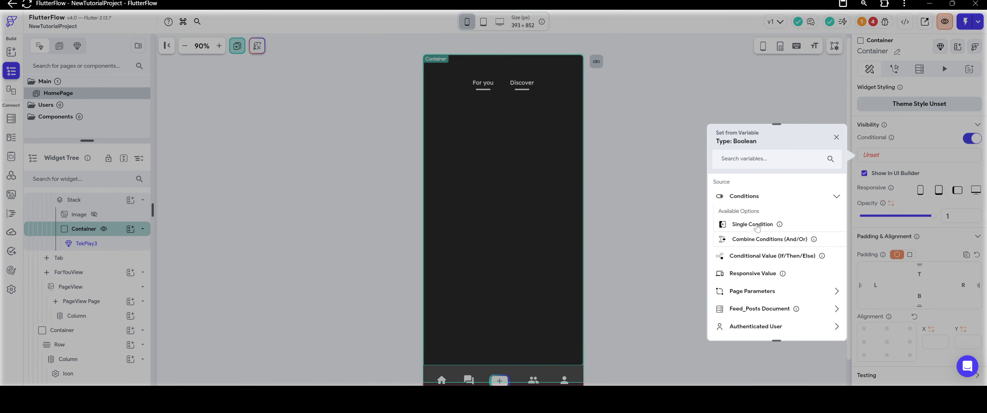
left_click(760, 198)
left_click(762, 215)
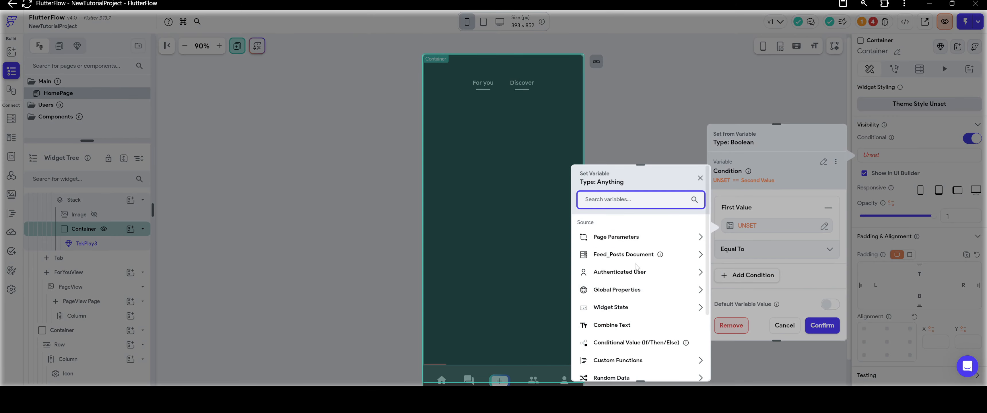
left_click(636, 255)
scroll(639, 269, "down", 2)
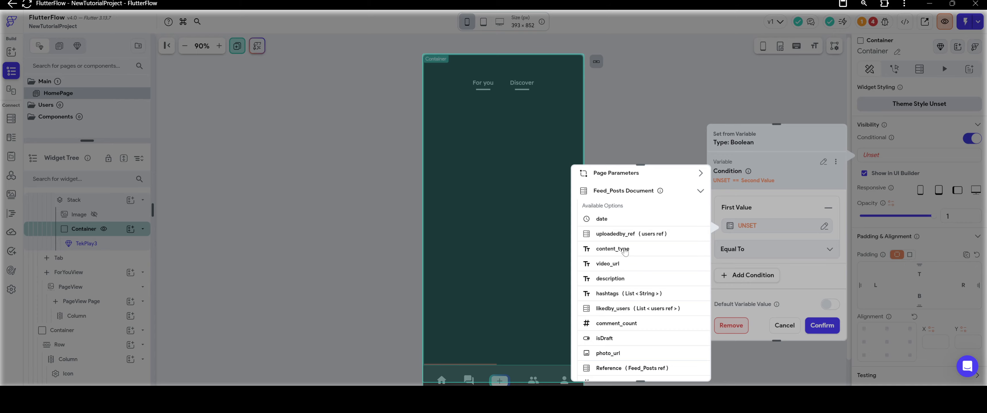
left_click(629, 254)
left_click(756, 269)
scroll(755, 270, "down", 2)
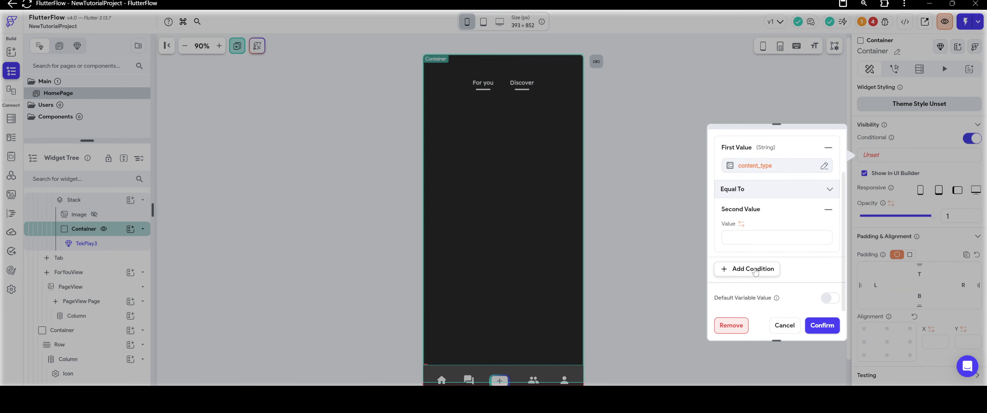
left_click(761, 241)
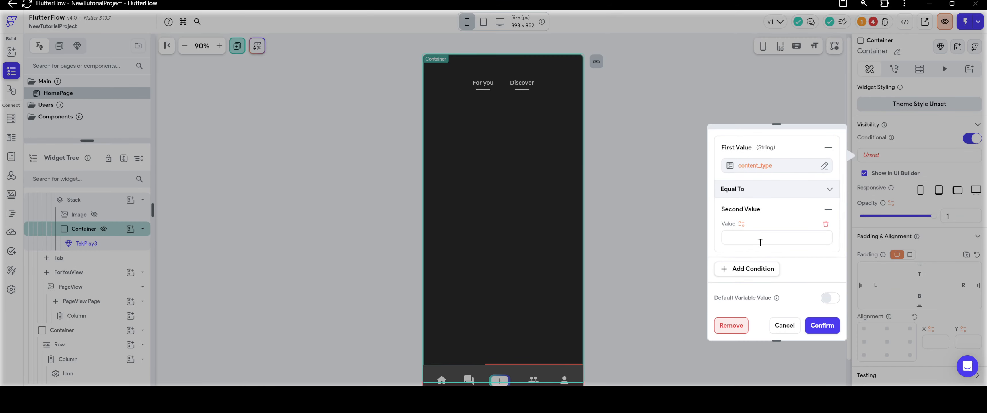
left_click(822, 326)
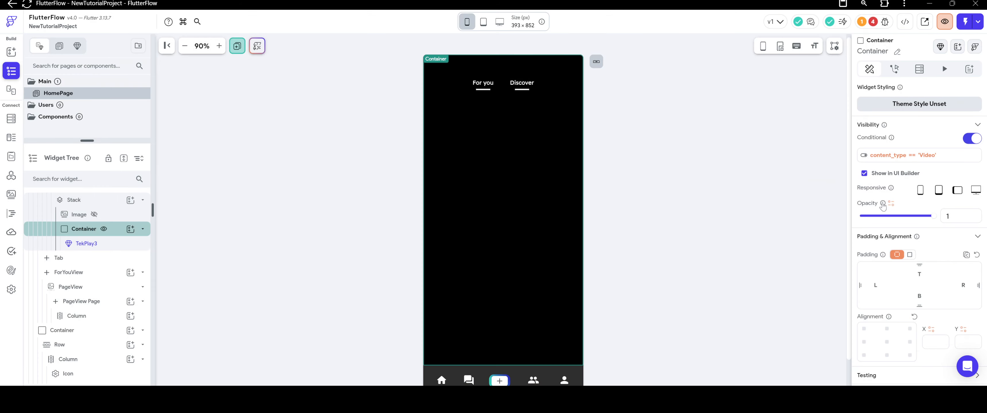
left_click(864, 174)
left_click(865, 174)
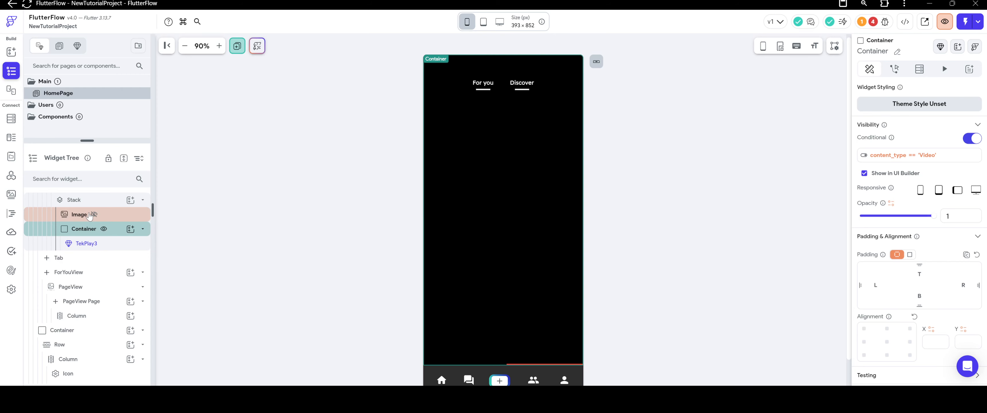
Show the Image in the UI builder and move the Container with TekPlay3 ahead of the Image in the Stack.
left_click(89, 217)
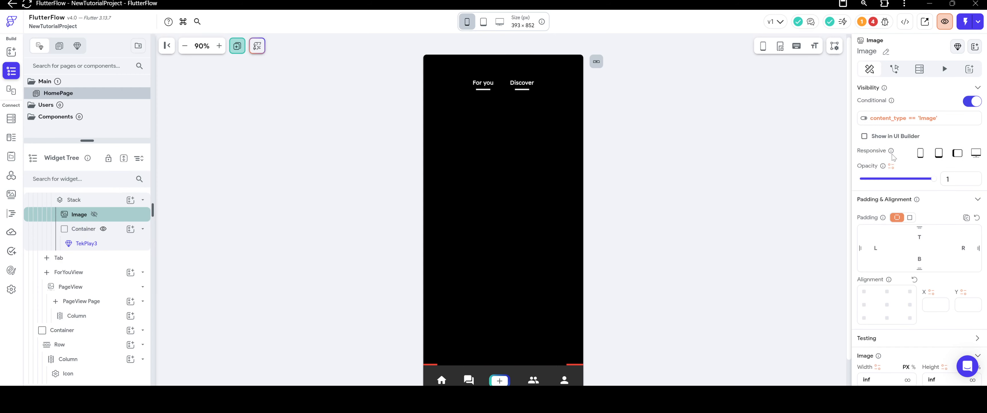
left_click(864, 136)
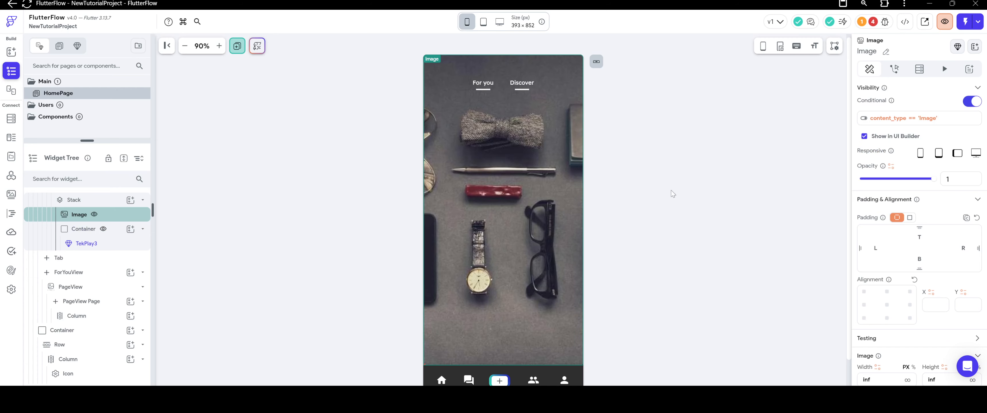
scroll(76, 245, "up", 1)
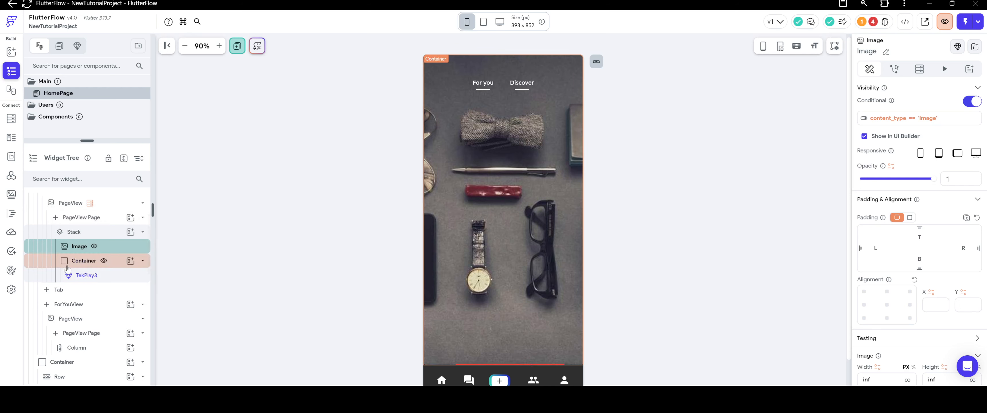
left_click_drag(67, 265, 72, 235)
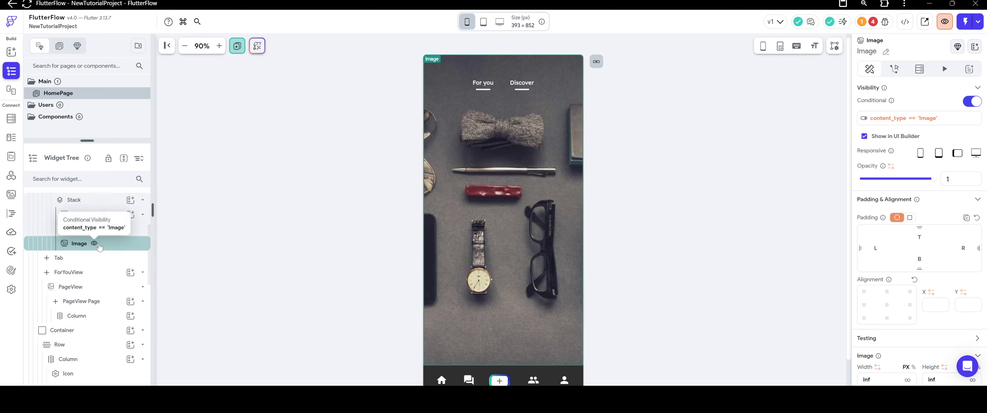
scroll(110, 242, "up", 2)
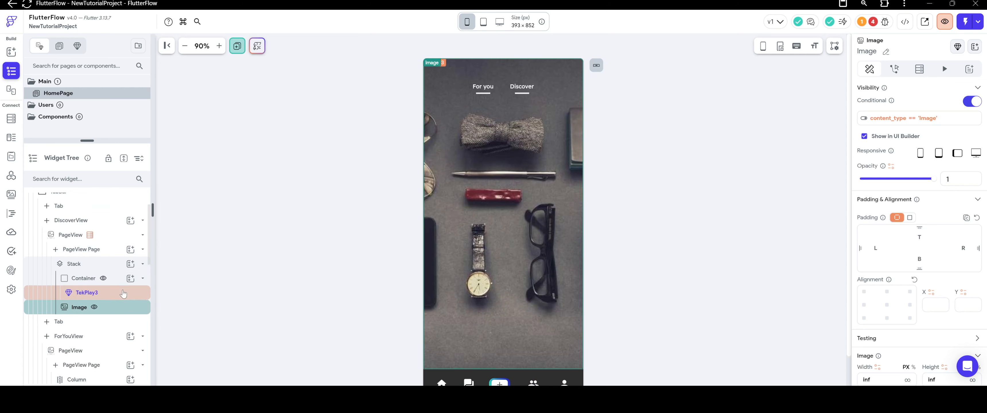
Check the visibility settings of TekPlay3 and its Container, toggling the Container's display in the UI builder off and on.
left_click(87, 287)
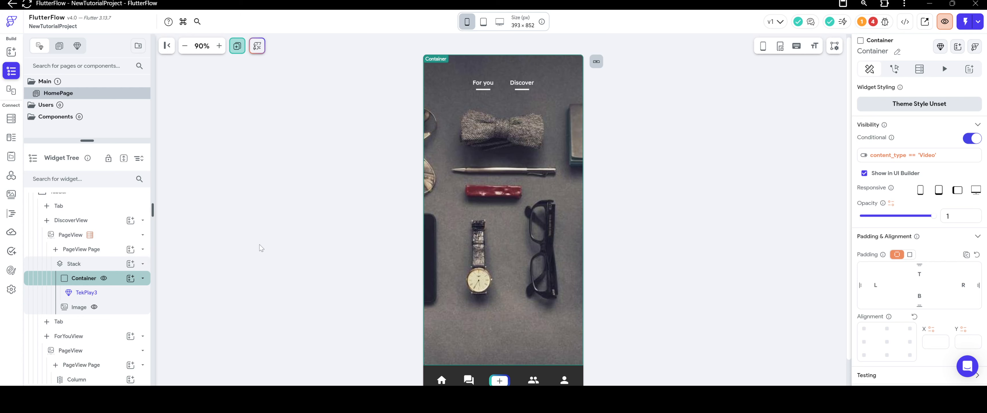
left_click(86, 295)
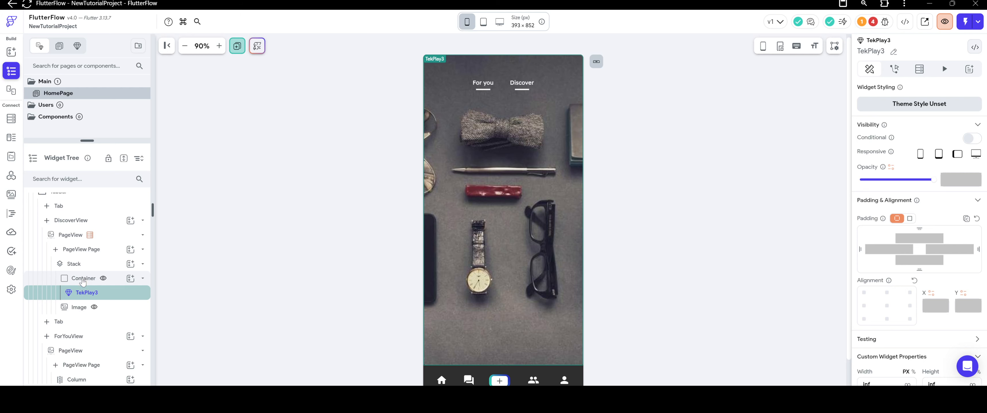
left_click(82, 280)
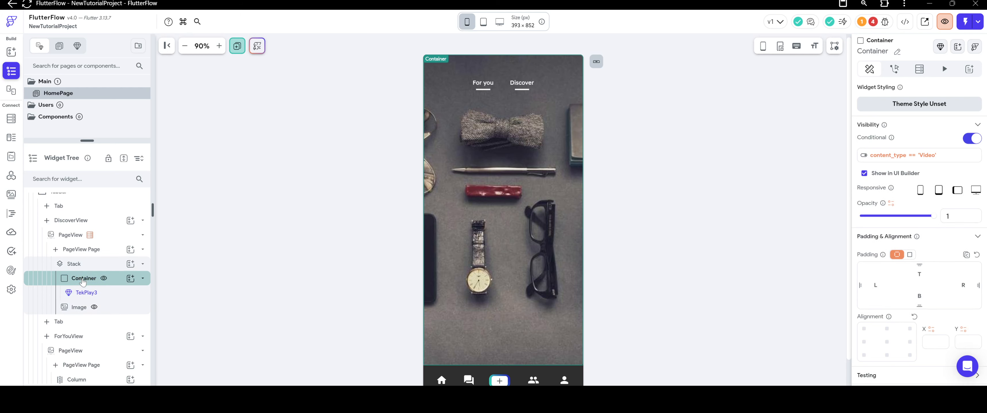
left_click(866, 173)
left_click(865, 175)
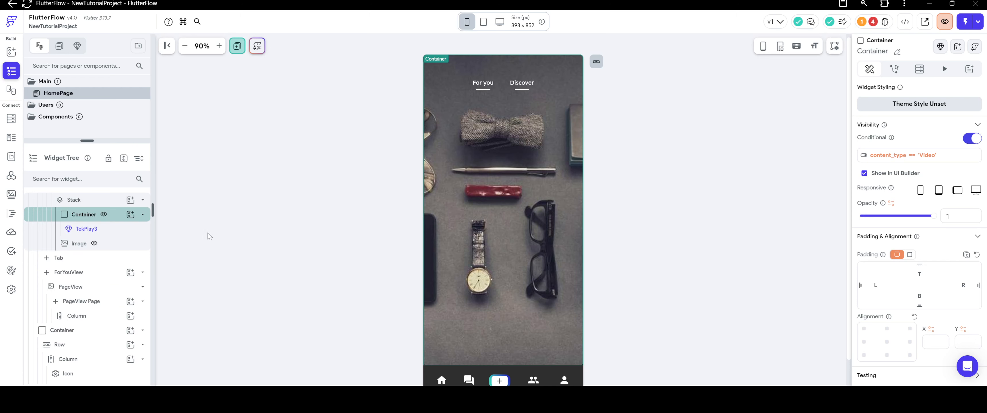
Hide the Image in the UI builder.
left_click(541, 190)
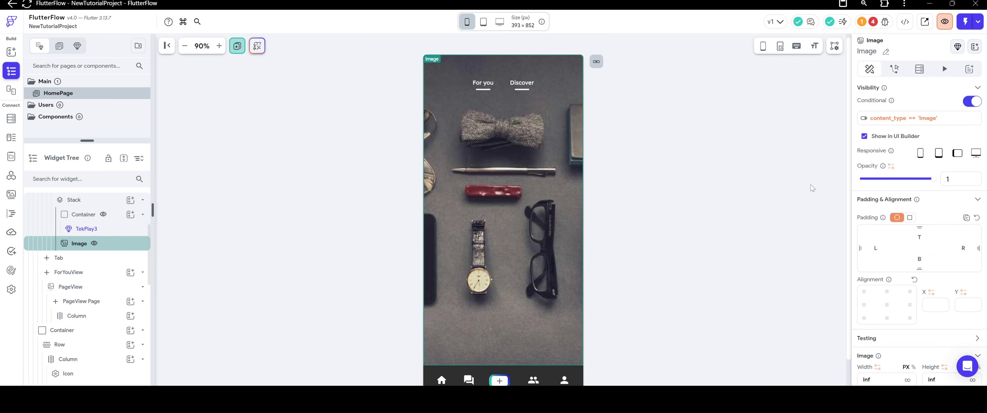
left_click(864, 137)
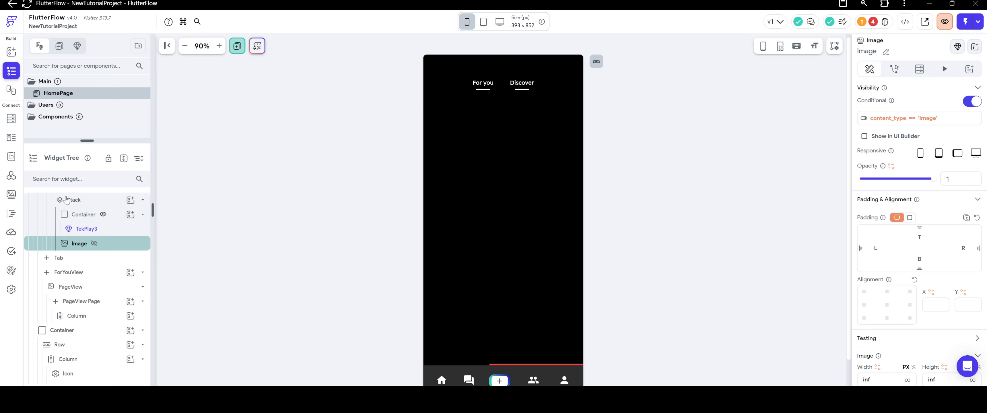
right_click(85, 243)
key("Escape")
Bring the Container holding TekPlay3 forward in the Stack so it sits above the Image.
left_click(481, 226)
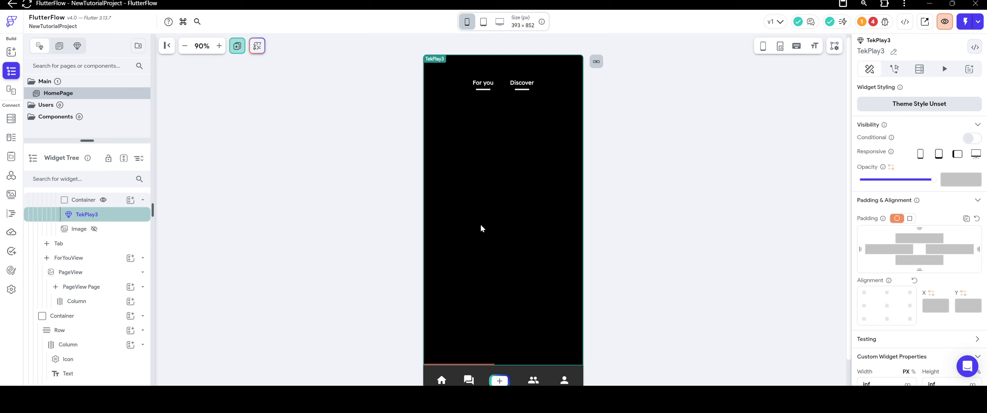
left_click(73, 201)
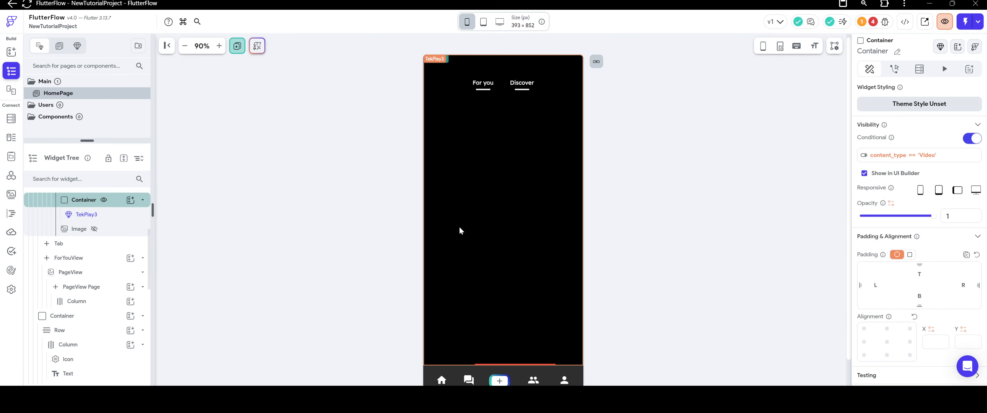
right_click(514, 236)
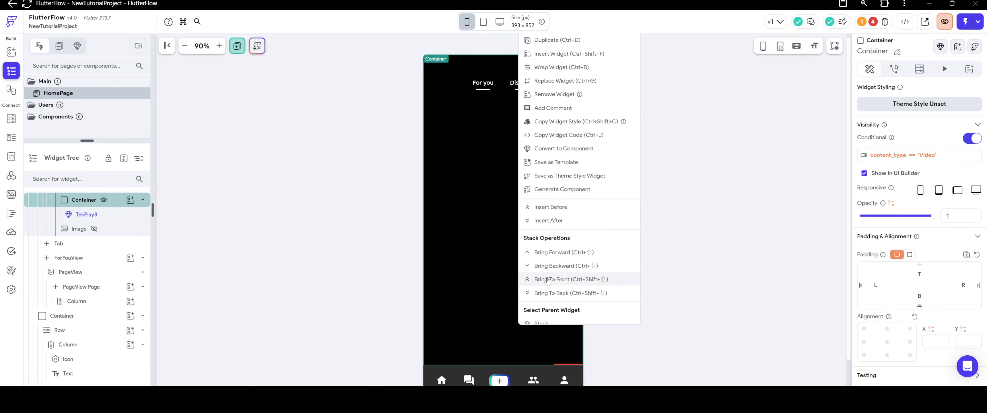
left_click(559, 254)
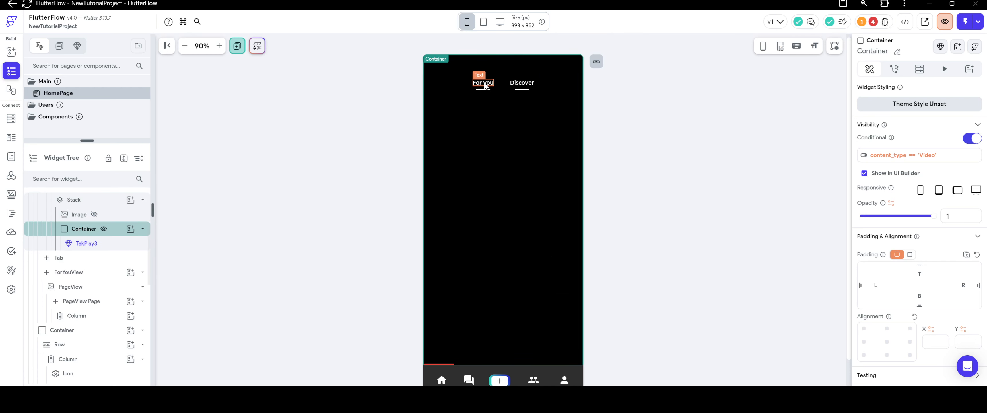
Switch the Image's display in the UI builder on and off to compare it with the TekPlay3 Container.
scroll(91, 245, "up", 1)
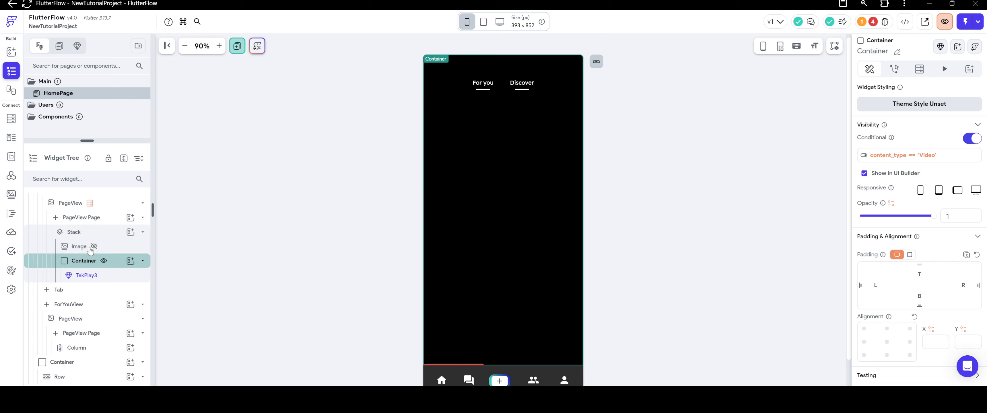
left_click(91, 249)
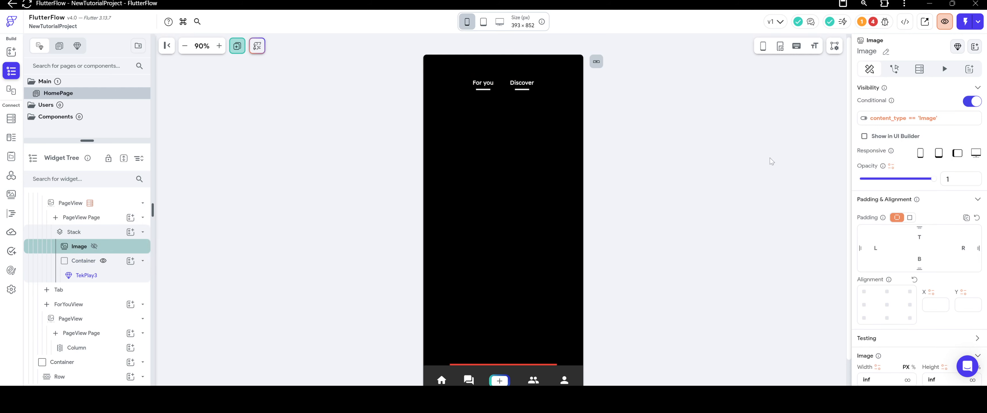
left_click(863, 137)
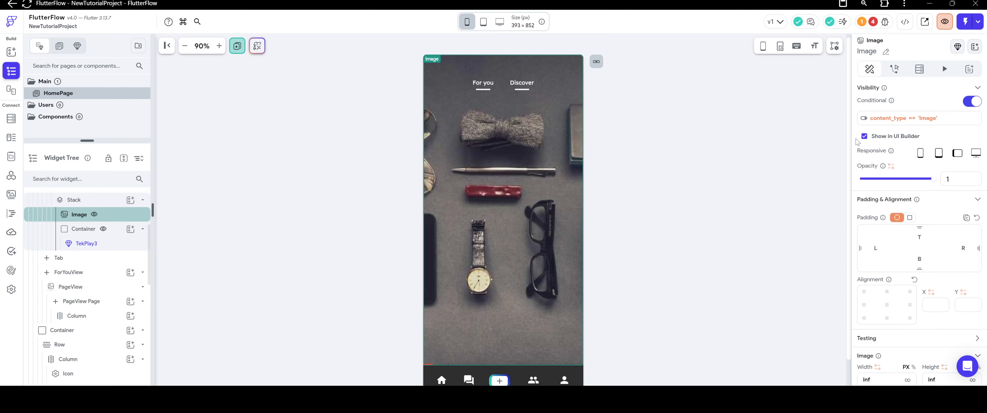
left_click(471, 247)
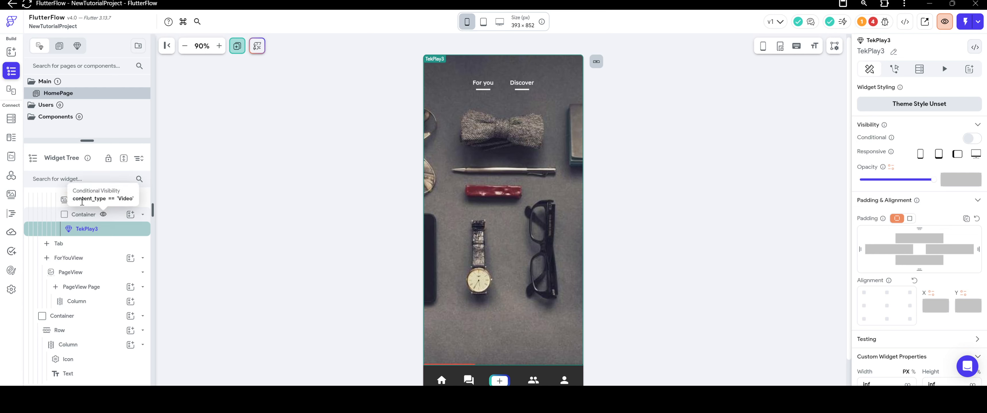
left_click(67, 205)
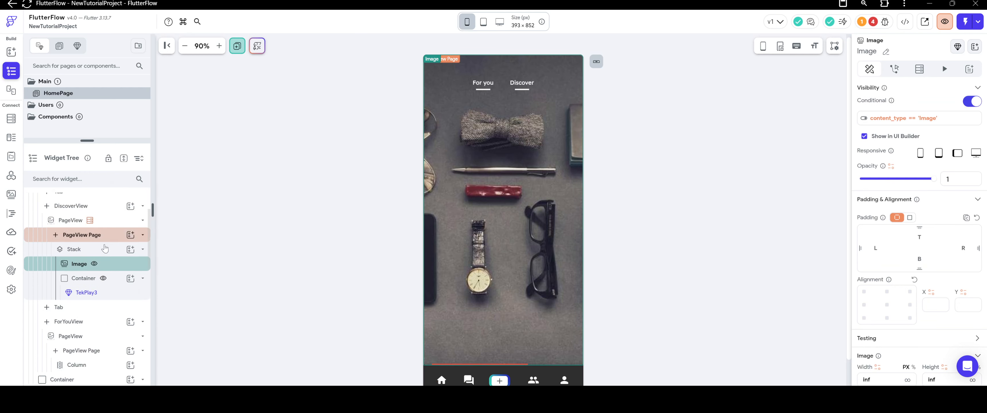
left_click(865, 137)
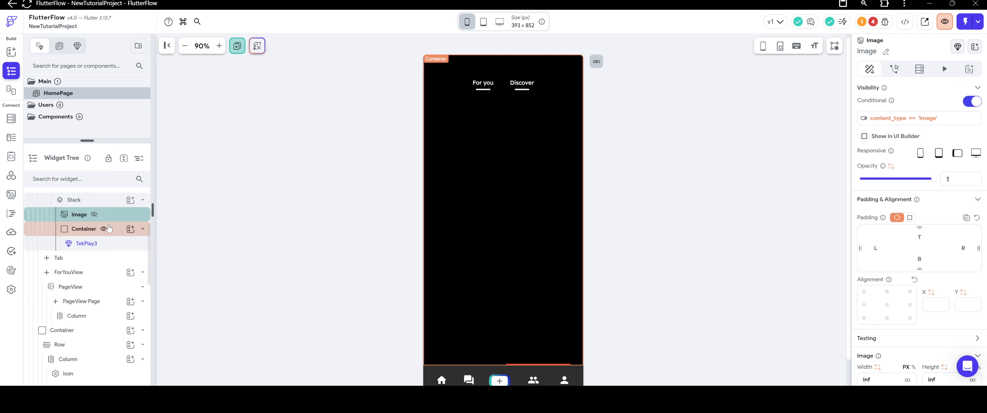
Rename the Stack inside DiscoverView's PageView Page as MediaStack.
scroll(134, 232, "up", 1)
left_click(143, 232)
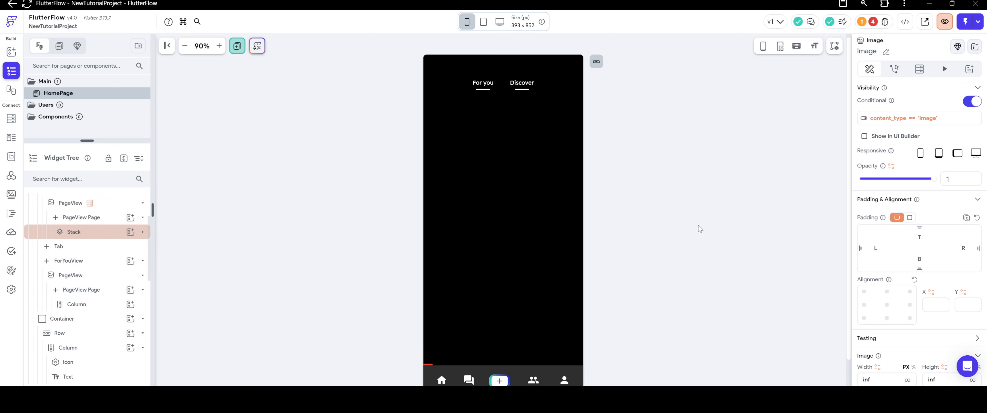
left_click(885, 54)
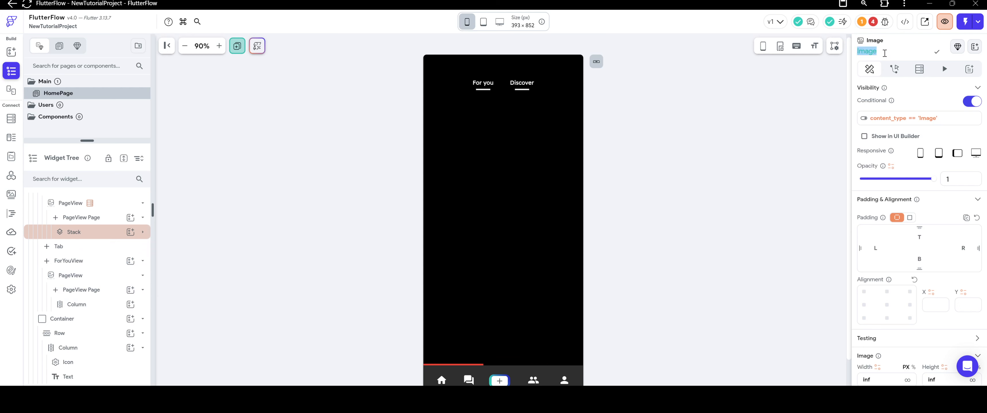
left_click(884, 53)
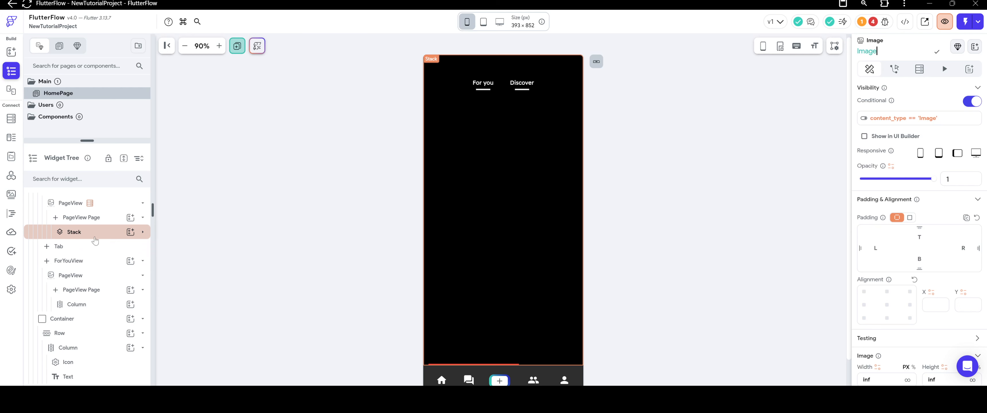
scroll(70, 226, "up", 2)
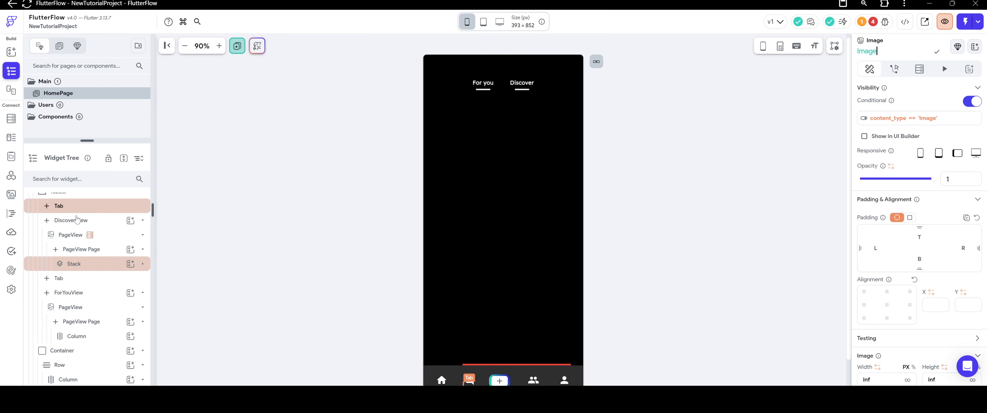
left_click(83, 267)
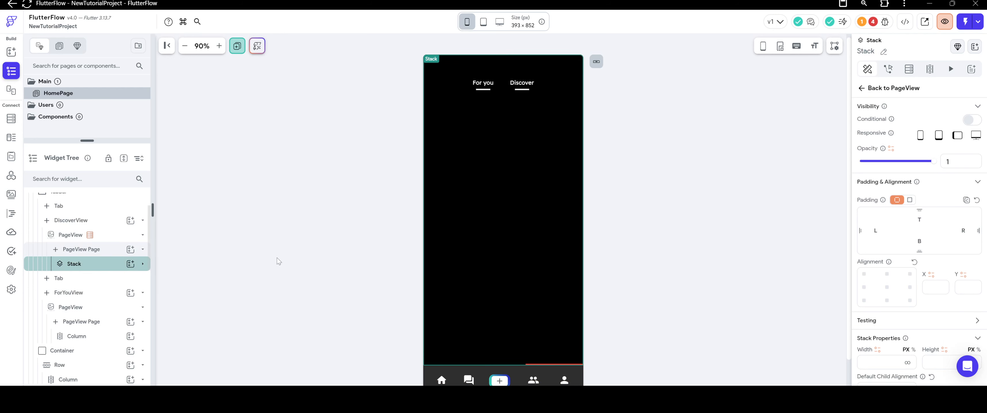
left_click(883, 54)
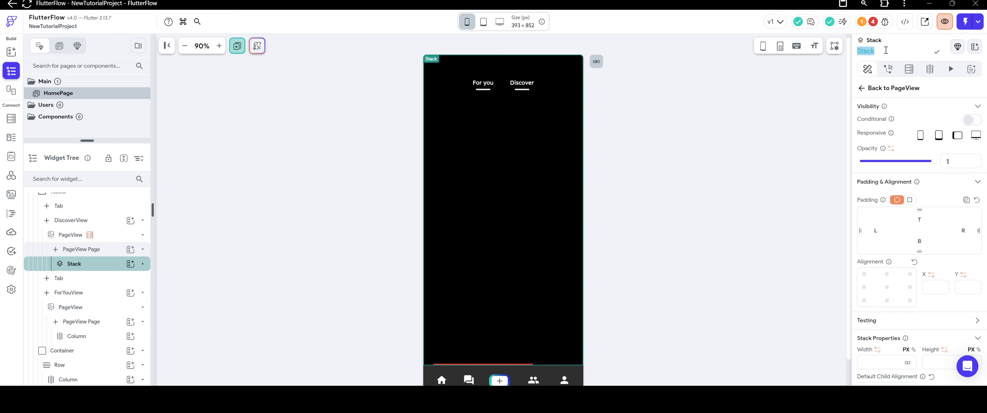
type("MediaStack")
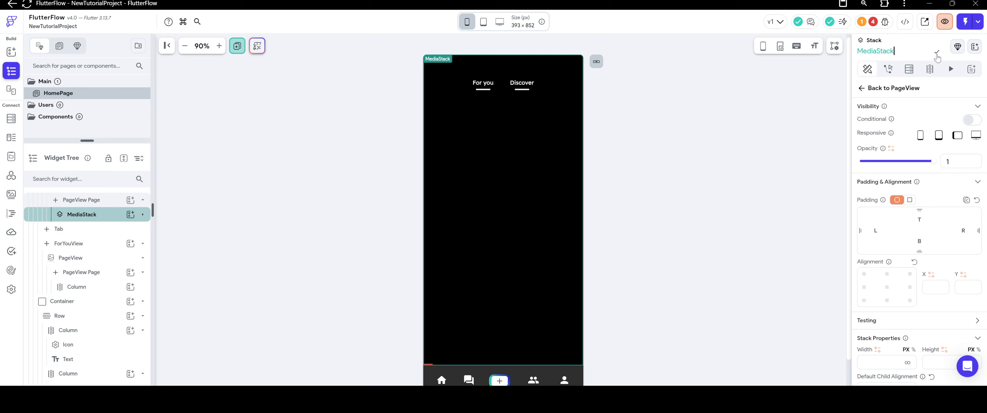
left_click(937, 52)
Cut MediaStack out of DiscoverView's PageView Page and add a new Stack in its place.
scroll(102, 266, "up", 3)
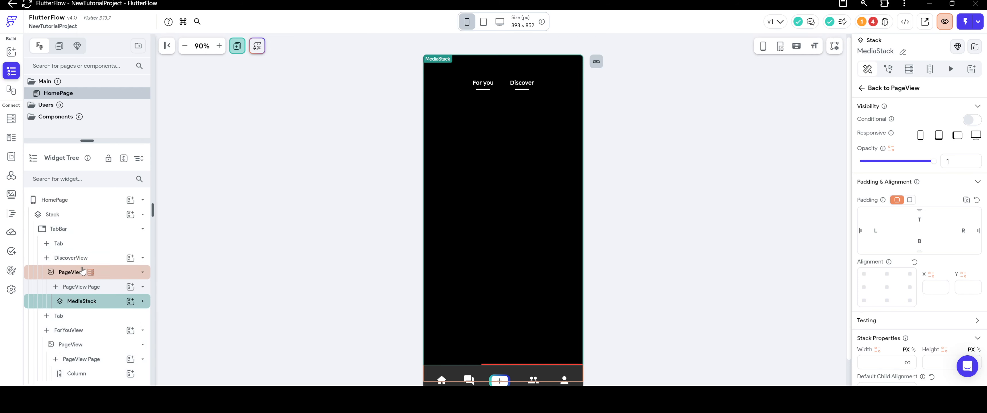
right_click(88, 307)
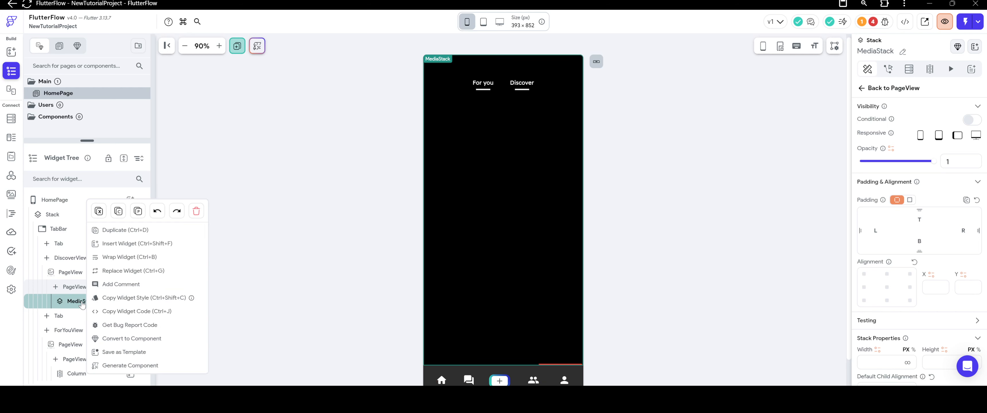
left_click(98, 211)
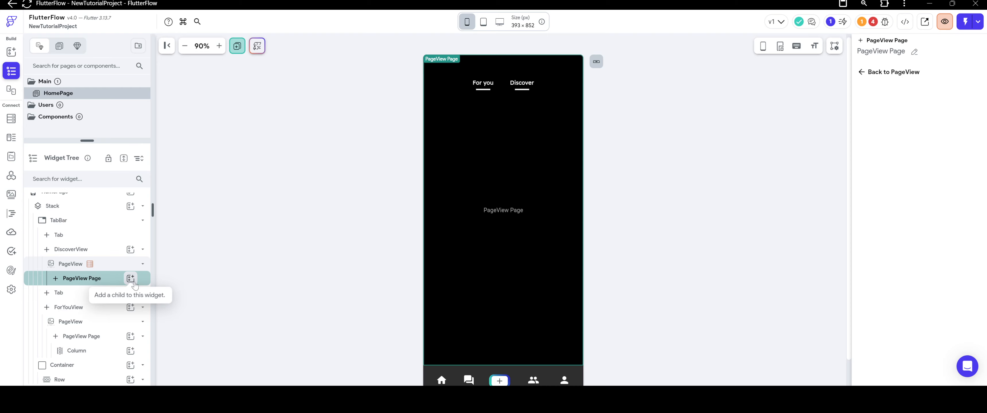
left_click(131, 278)
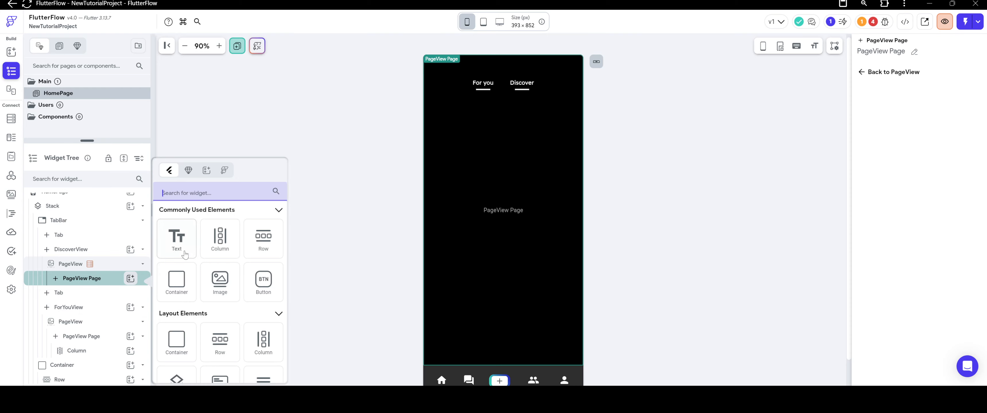
scroll(176, 326, "down", 1)
left_click(176, 353)
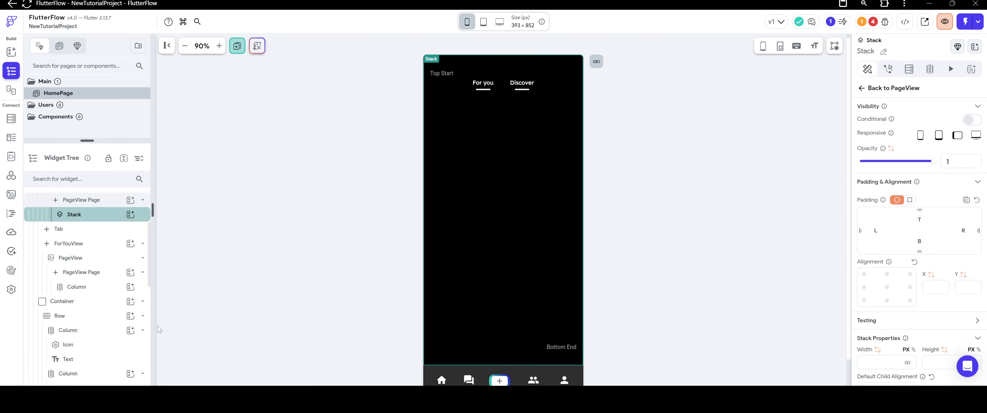
Paste MediaStack with its Image and TekPlay3 Container into the new Stack.
scroll(85, 250, "down", 1)
right_click(85, 249)
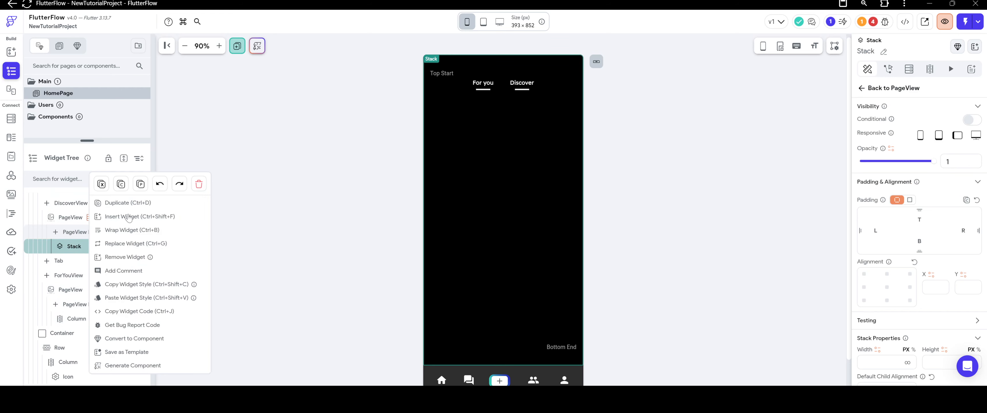
left_click(169, 255)
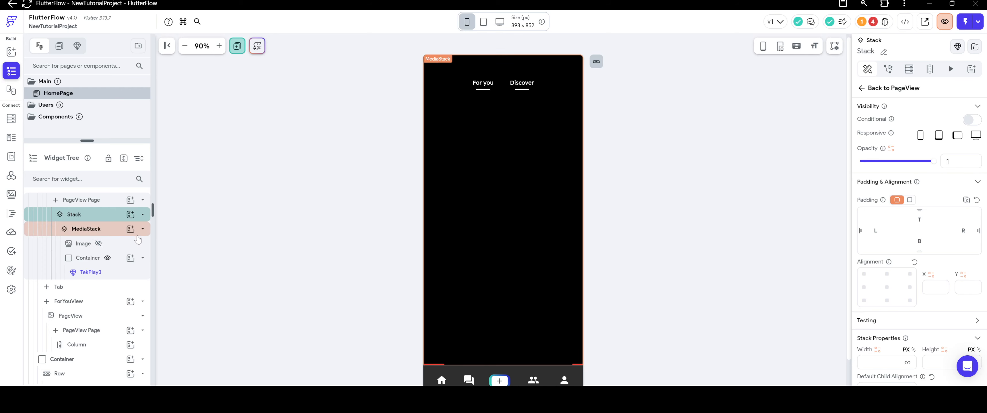
left_click(143, 228)
Add a Column to the outer Stack that holds MediaStack.
right_click(102, 216)
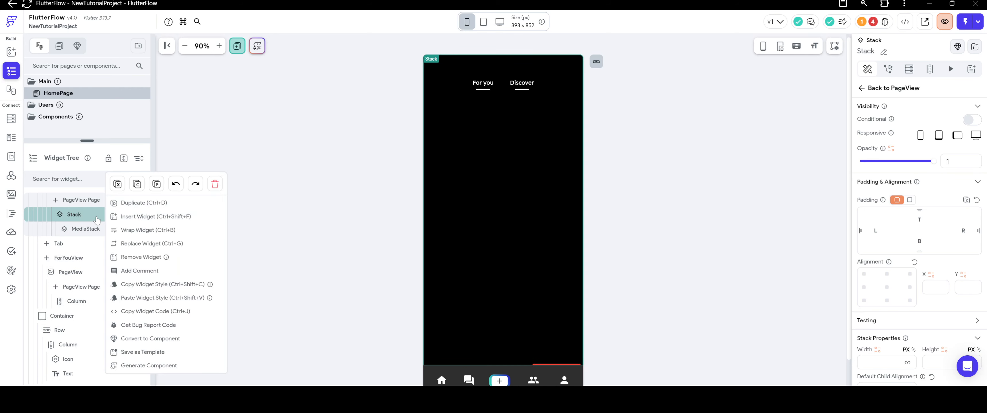
left_click(96, 220)
left_click(142, 214)
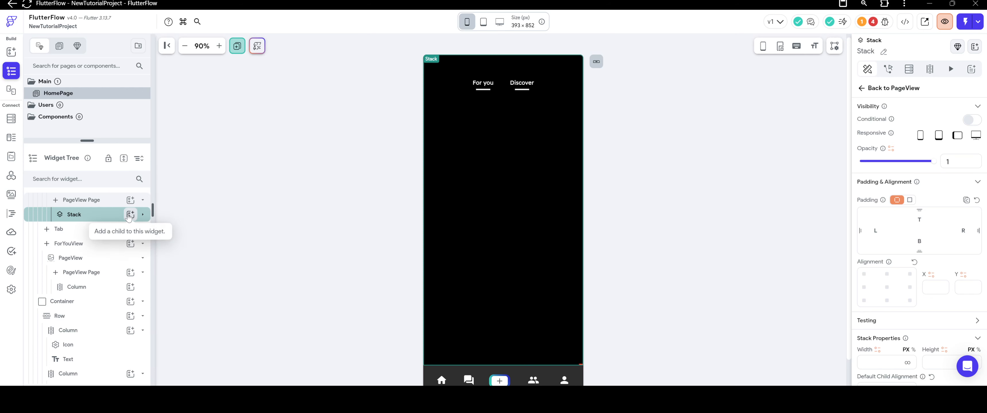
left_click(130, 214)
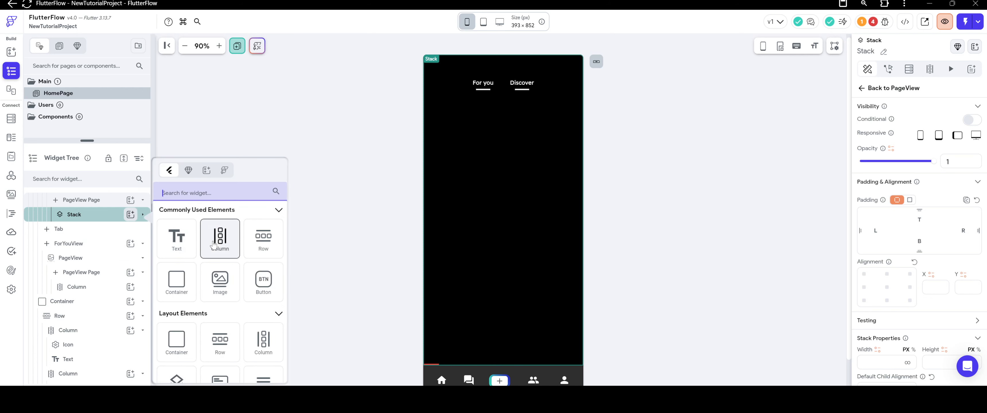
left_click(215, 245)
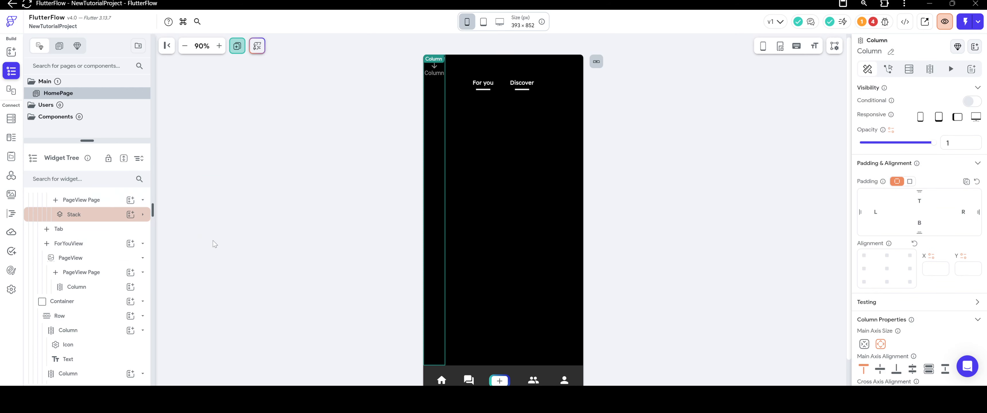
Align the new Column to the center right (X 1, Y 0) and center its main axis alignment.
left_click(909, 269)
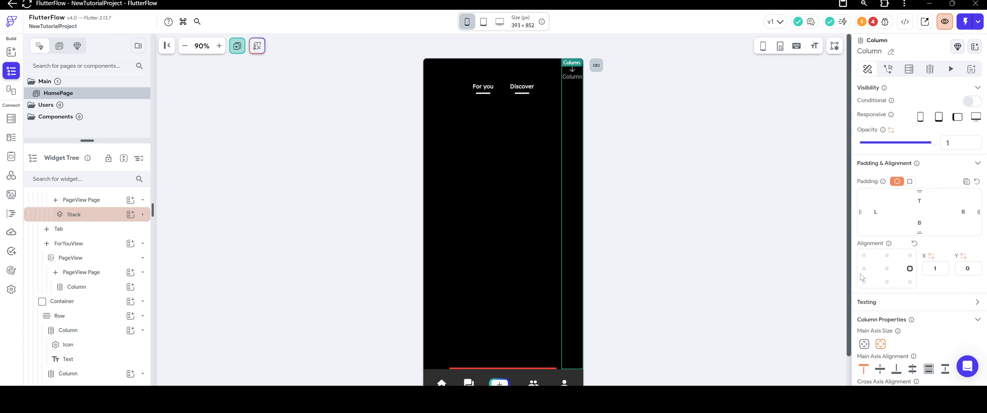
scroll(869, 299, "down", 2)
left_click(880, 306)
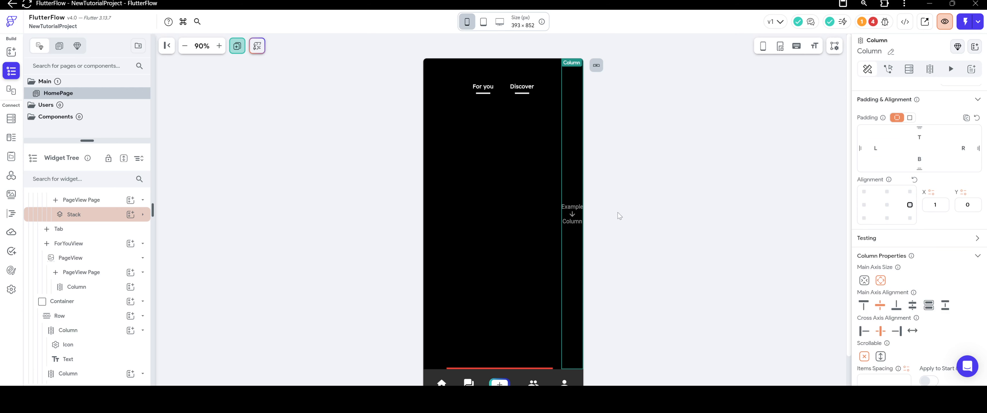
scroll(897, 184, "down", 2)
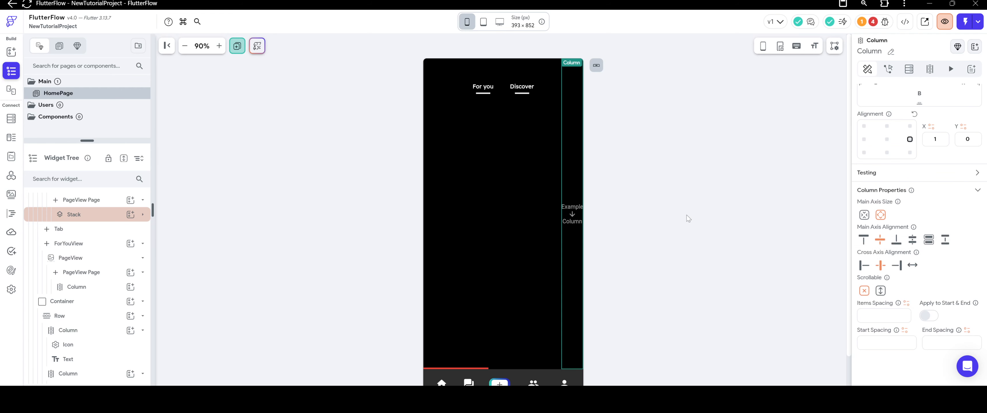
left_click(688, 218)
Set the Column's right padding to 10.
left_click(573, 219)
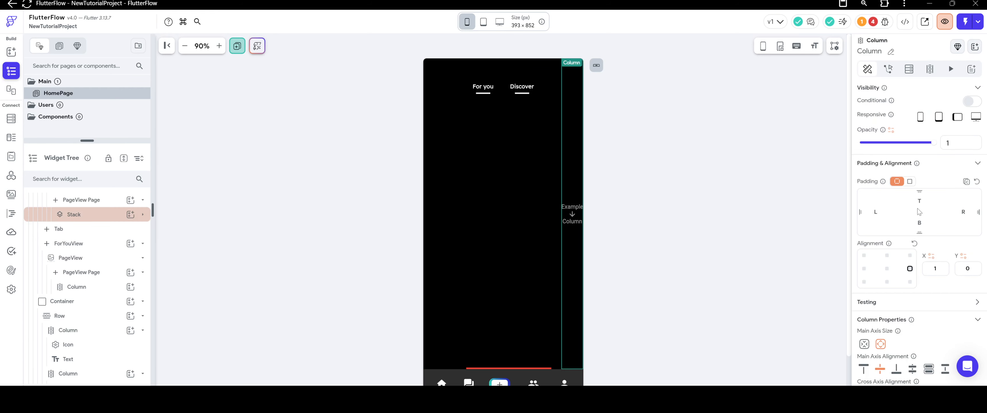
left_click(963, 211)
type("10")
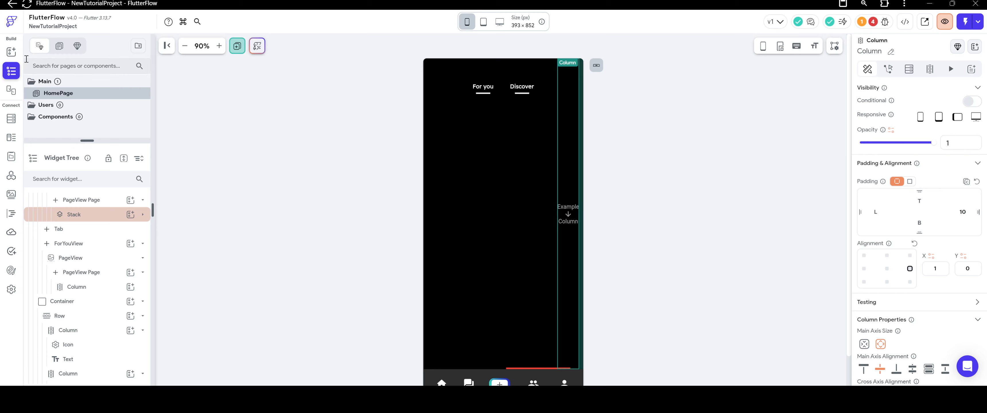
Add a Container to the Column and make it a circle with a diameter of 50 px.
left_click(12, 51)
left_click_drag(38, 227, 567, 241)
scroll(932, 221, "down", 5)
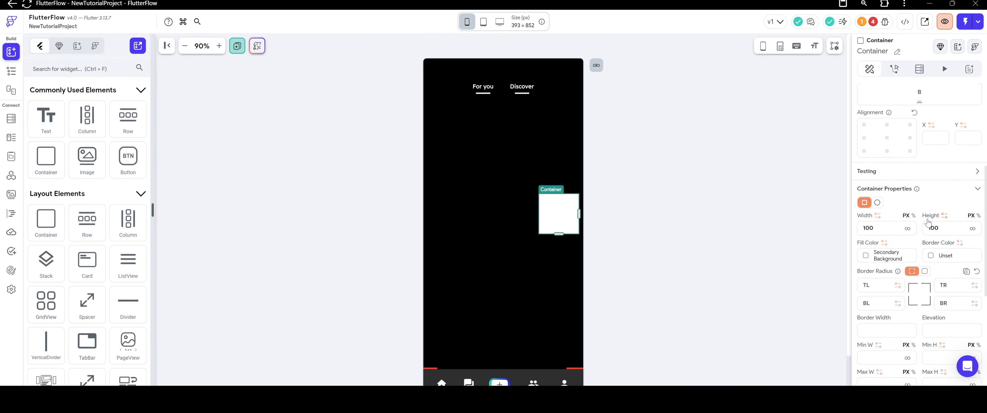
left_click(878, 204)
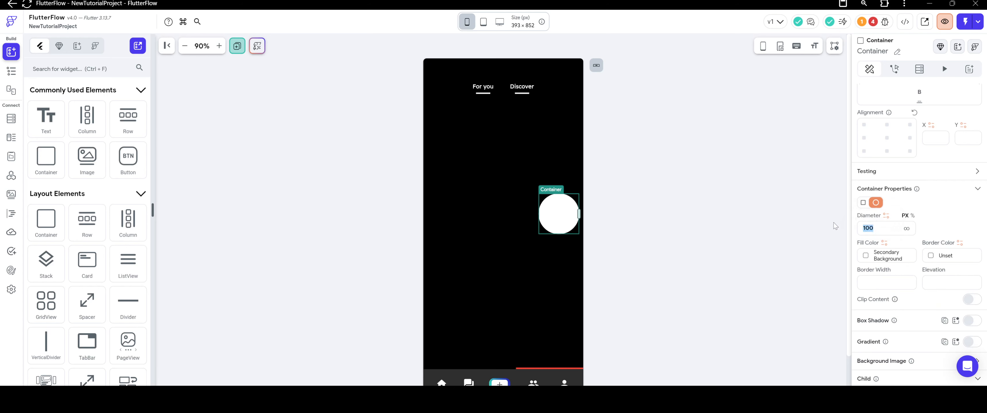
type("50")
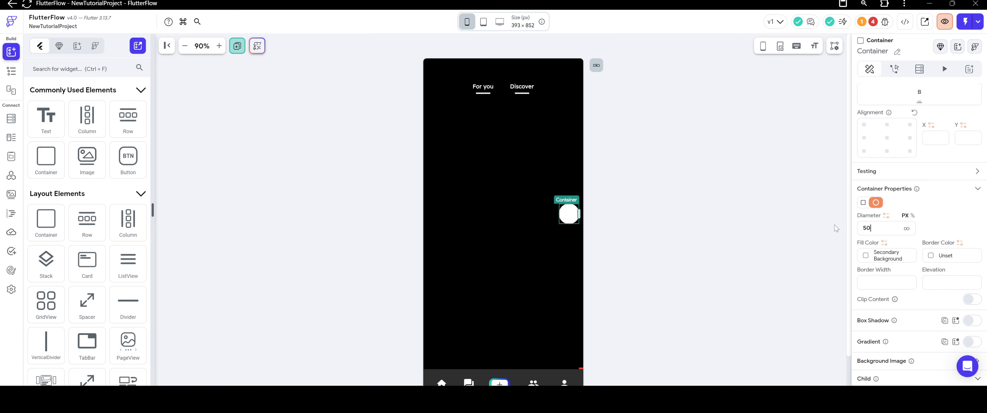
key("BackSpace")
type("5")
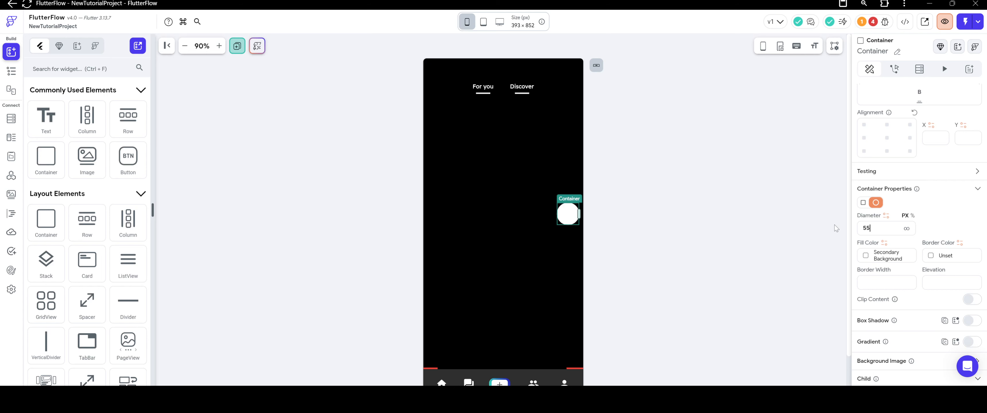
key("BackSpace")
type("0")
left_click(704, 184)
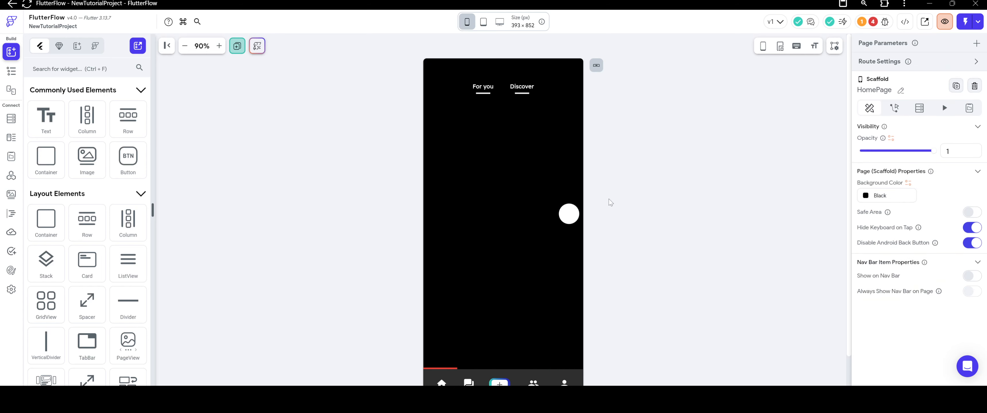
Set the circular Container's child alignment to the center (X 0, Y 0).
left_click(568, 213)
scroll(951, 245, "down", 3)
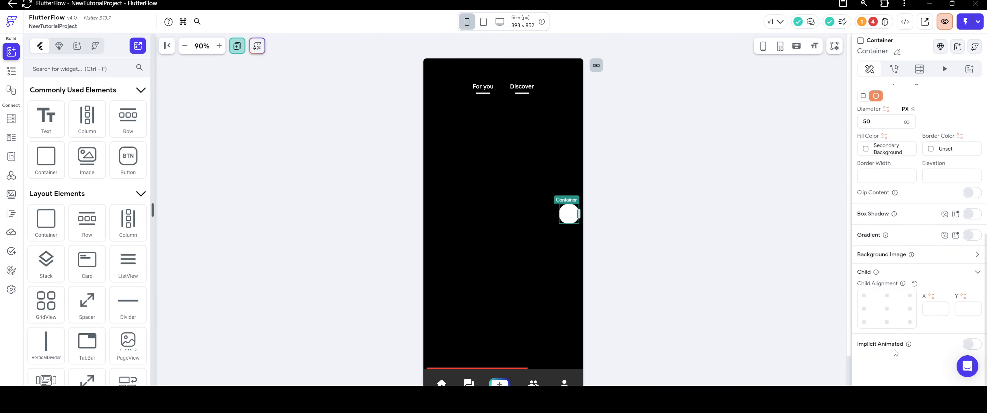
left_click(886, 309)
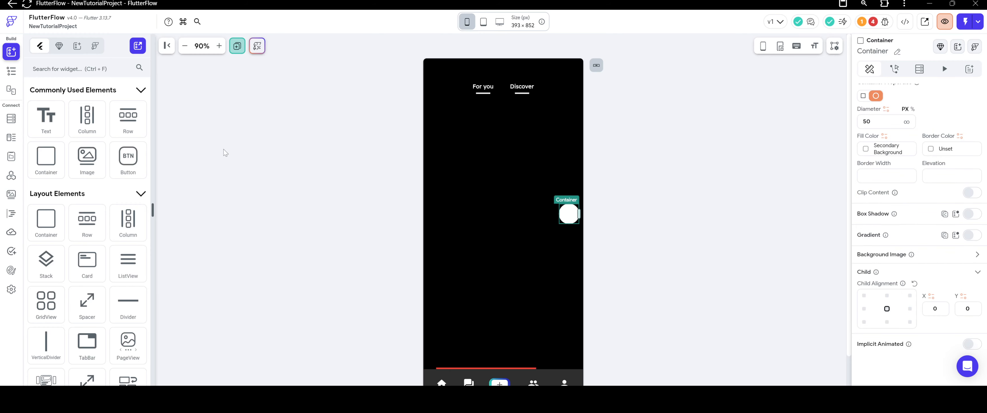
Add a CircleImage inside the circular Container.
scroll(70, 205, "down", 8)
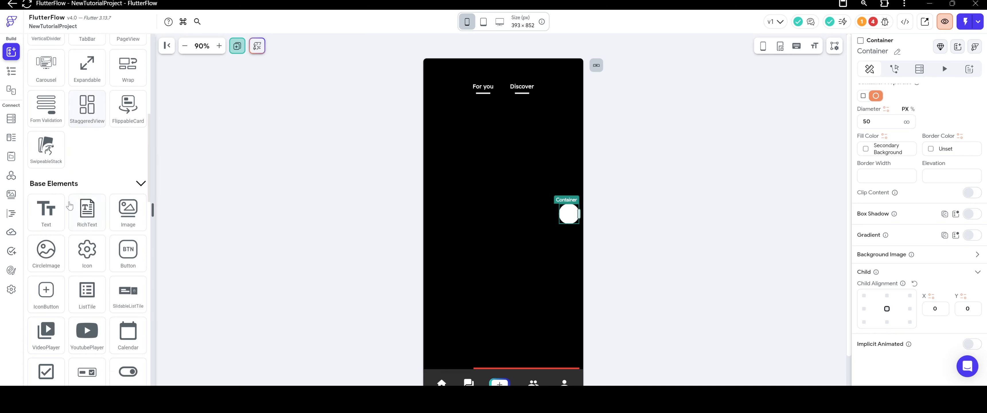
left_click_drag(46, 251, 576, 226)
scroll(926, 198, "up", 2)
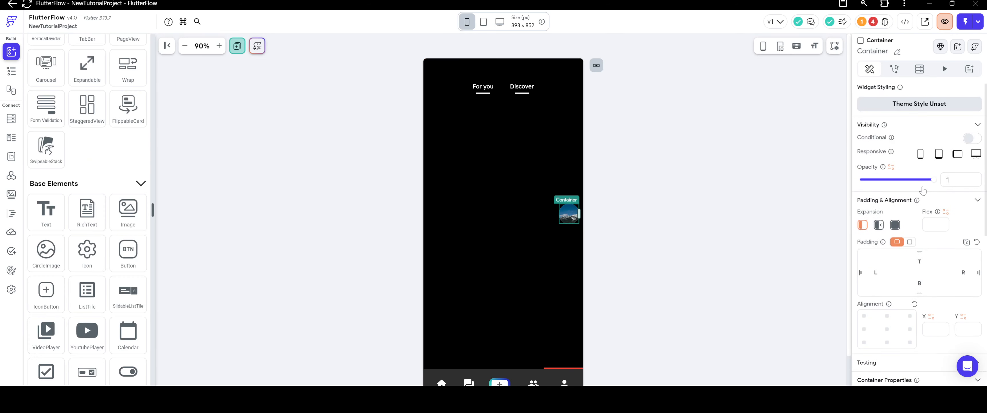
left_click(910, 243)
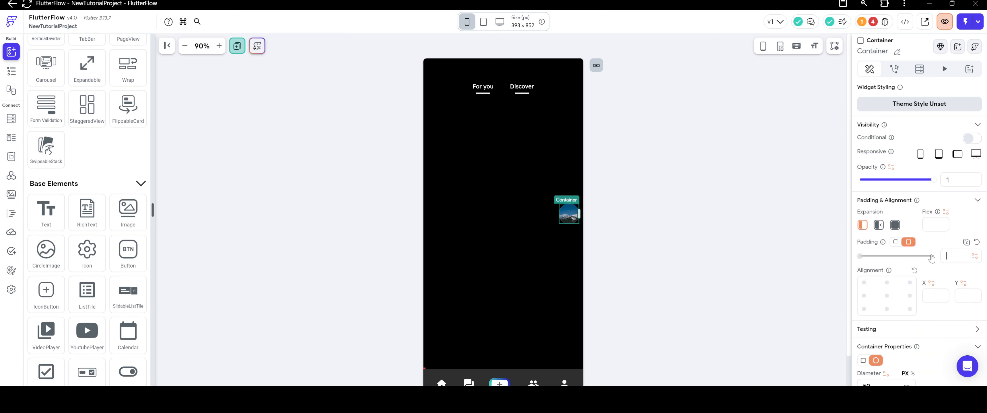
type("3")
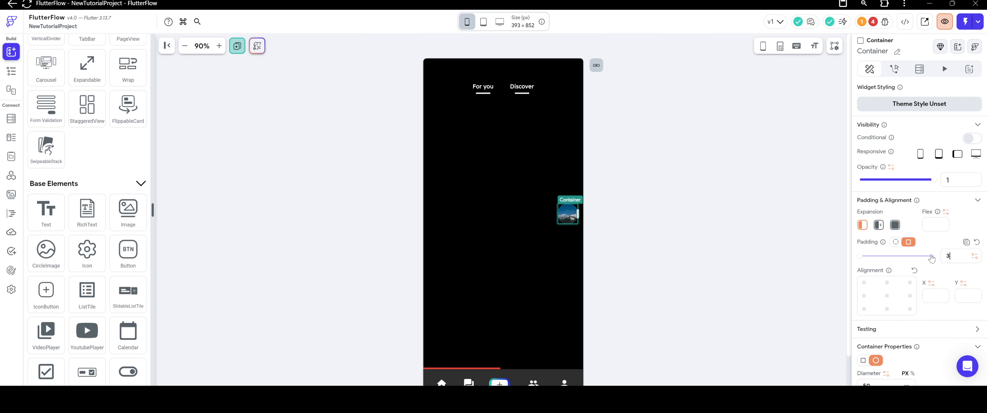
Set the CircleImage's padding to 2 on all sides.
left_click(568, 217)
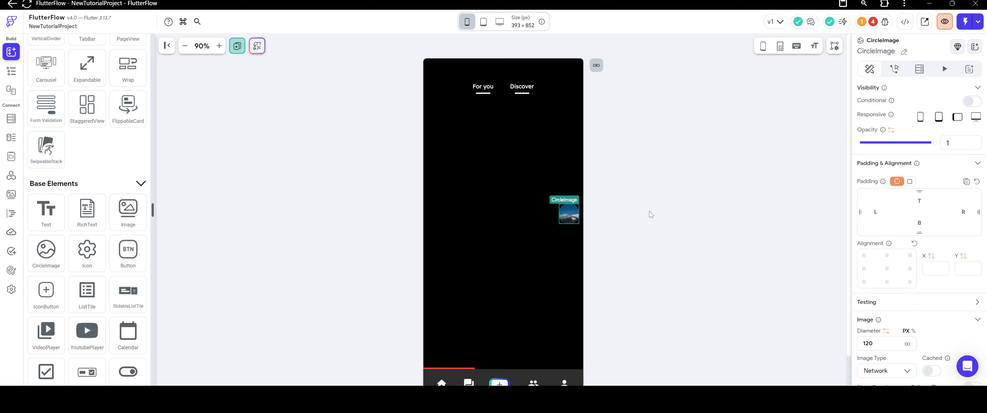
left_click(910, 182)
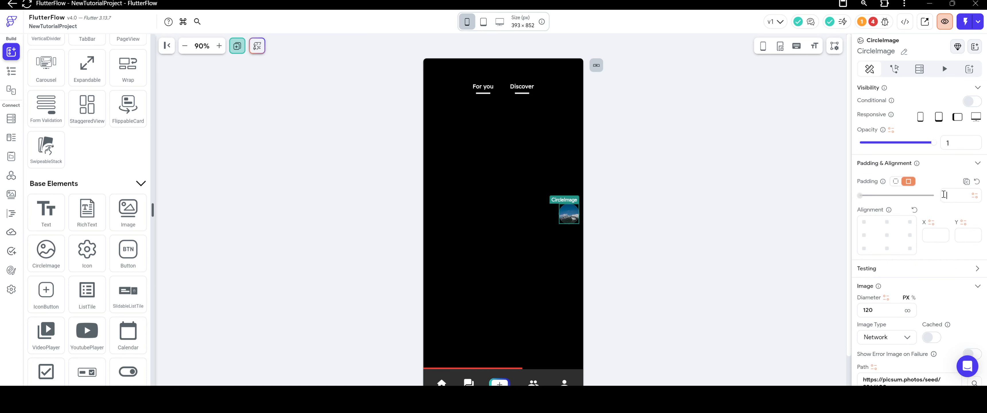
type("3")
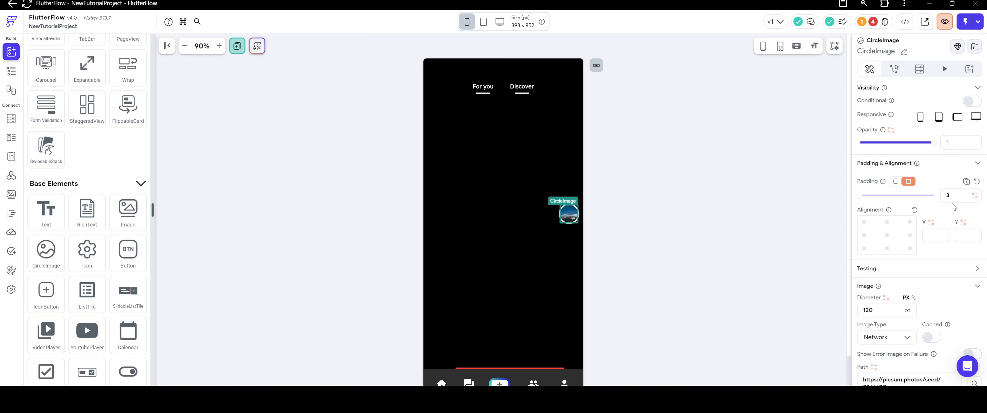
key("BackSpace")
type("2")
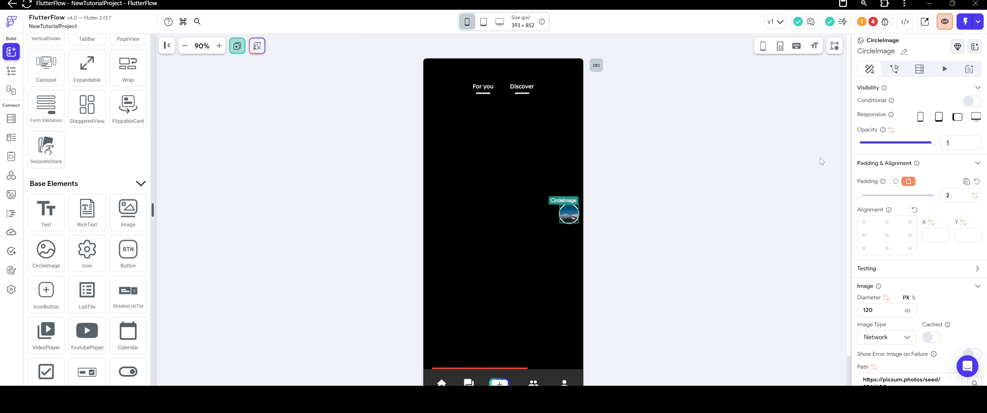
left_click(705, 164)
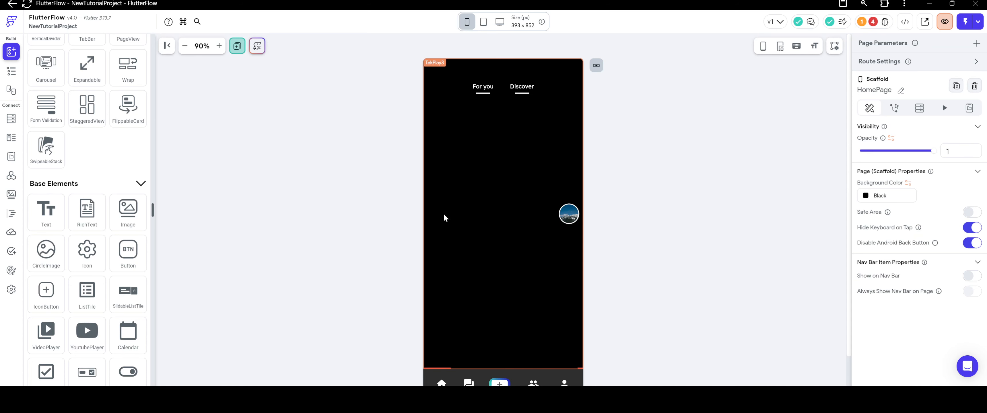
Set the start spacing of the Column holding the circular image to 100.
left_click(573, 250)
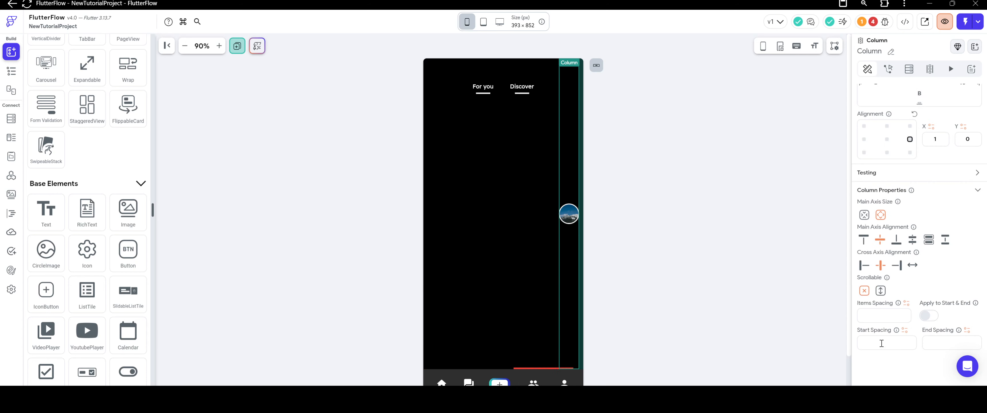
type("25")
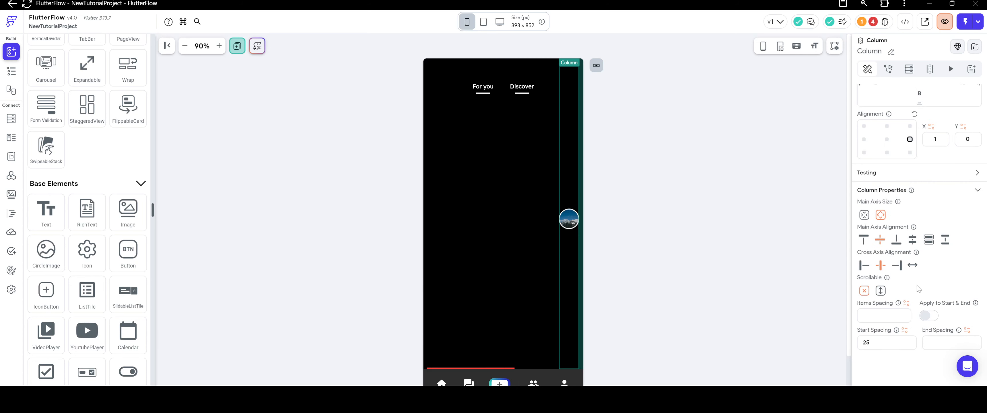
key("BackSpace")
key("BackSpace")
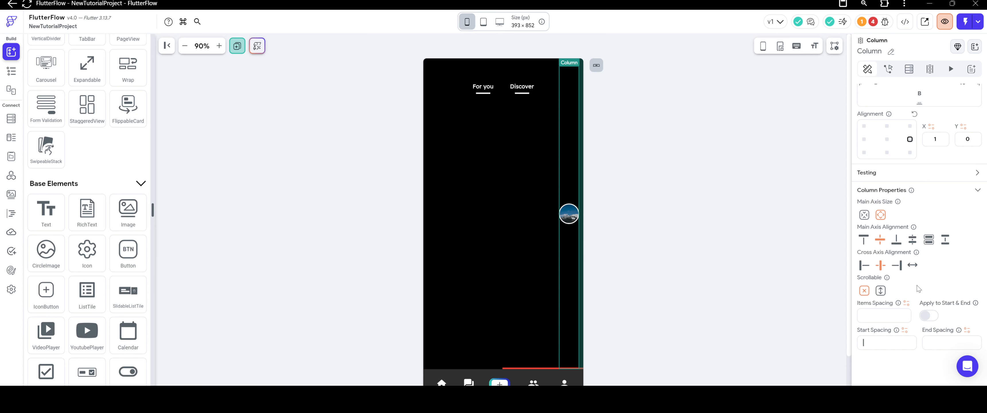
type("100")
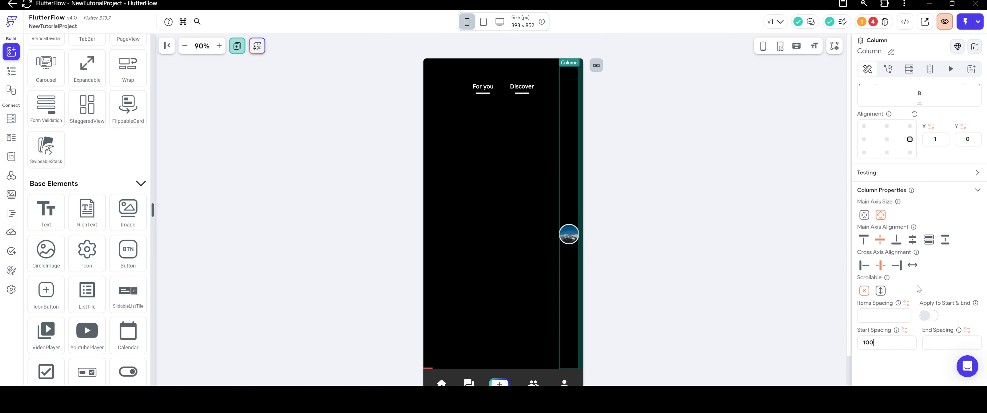
left_click(630, 223)
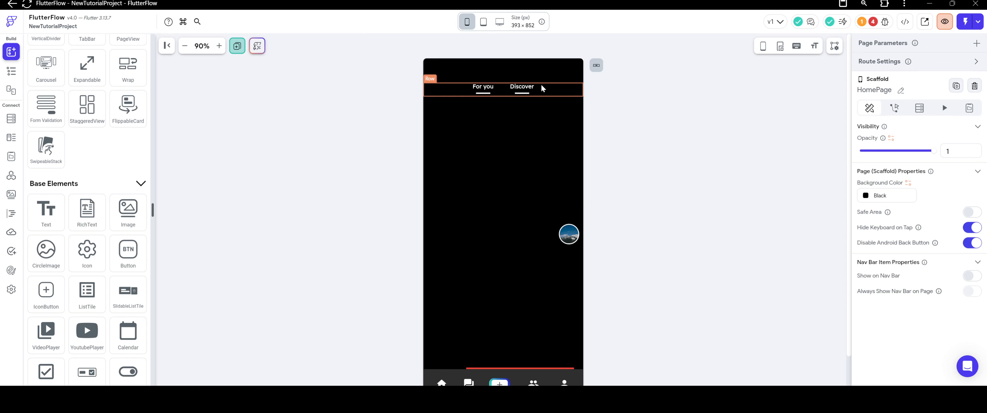
left_click(567, 92)
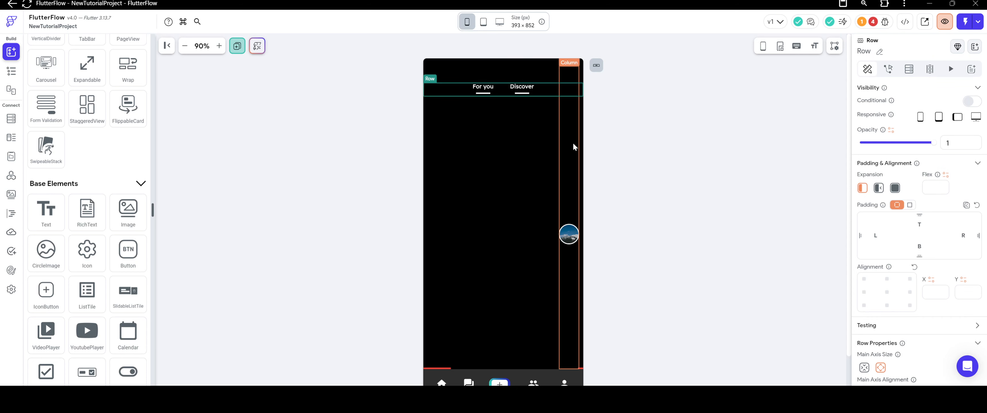
left_click(605, 142)
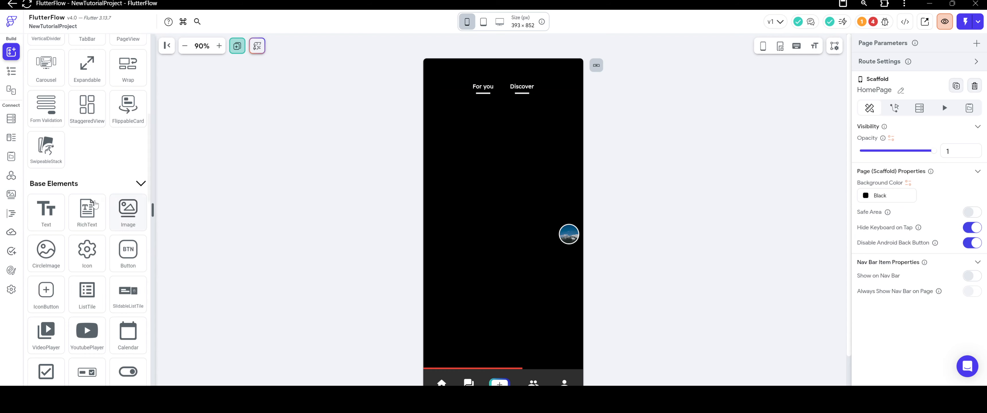
Add a nested Column below the circular image inside the side Column.
scroll(90, 203, "down", 2)
scroll(90, 204, "down", 3)
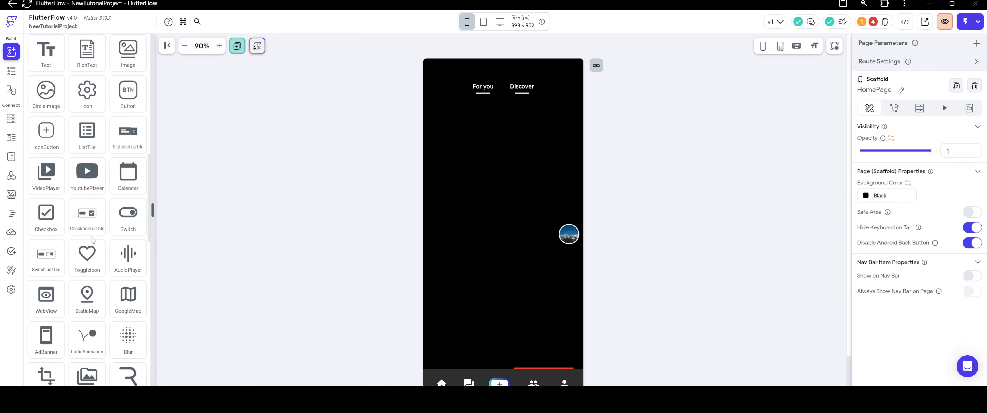
scroll(80, 211, "up", 10)
scroll(78, 214, "up", 5)
left_click_drag(87, 119, 566, 258)
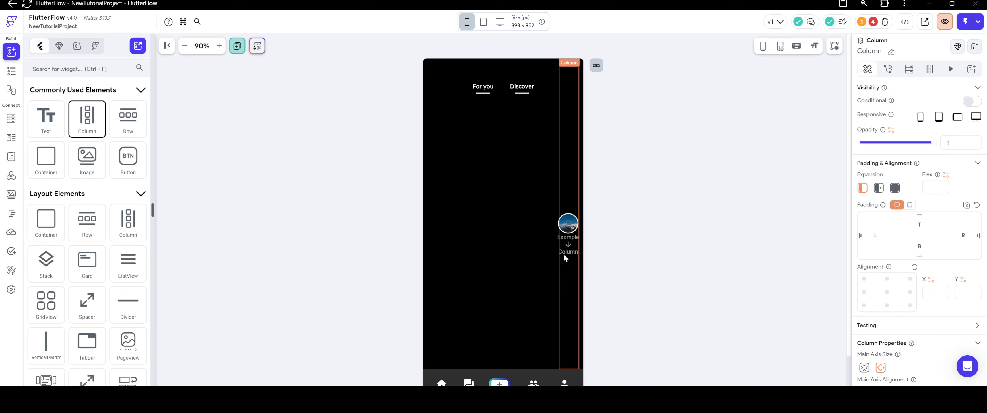
Set the items spacing of the outer side Column to 16.
left_click(643, 245)
left_click(561, 276)
scroll(881, 269, "down", 3)
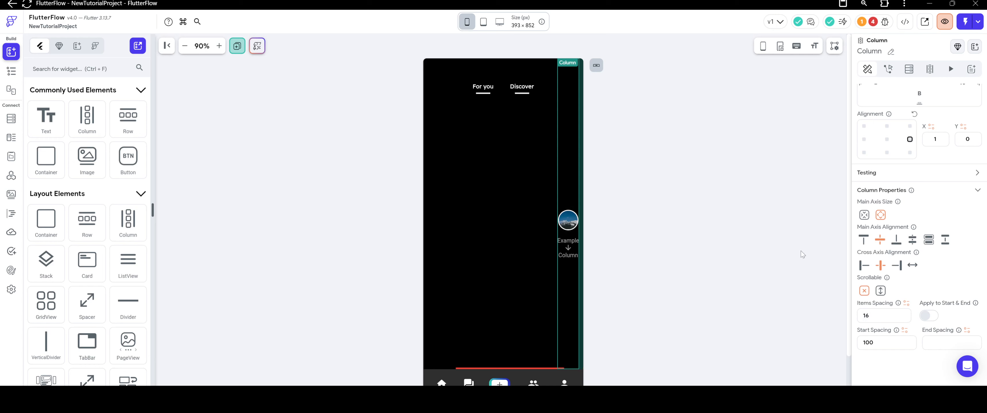
Add an IconButton inside the nested Column below the circular image.
scroll(120, 233, "down", 4)
scroll(120, 232, "down", 4)
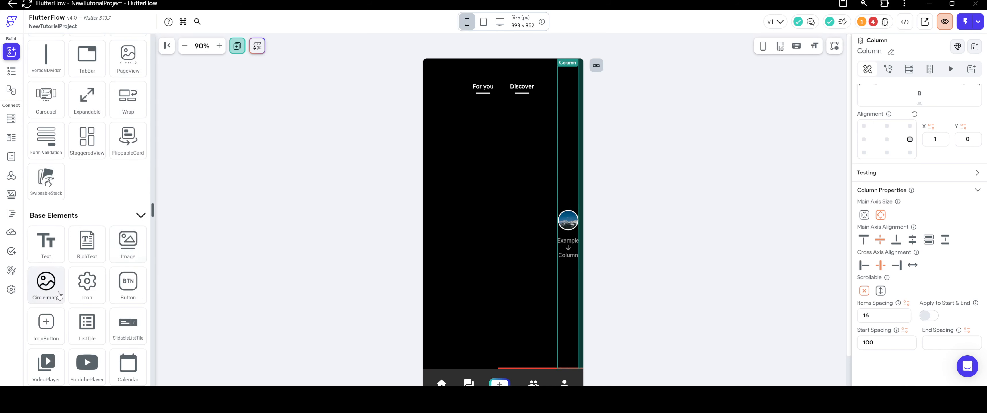
left_click_drag(46, 301, 570, 247)
Clear the IconButton's fill color and border color so both are unset.
scroll(894, 245, "down", 4)
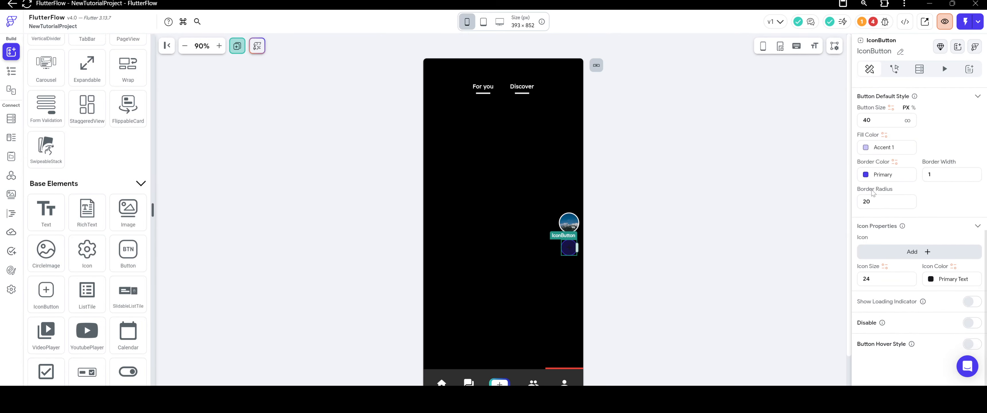
left_click(886, 147)
left_click(541, 304)
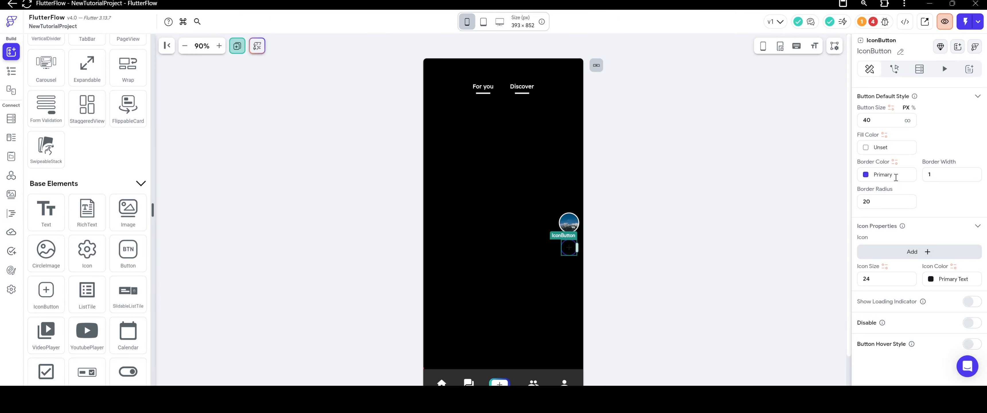
left_click(873, 175)
left_click(545, 299)
Set the IconButton's icon color to Secondary Background and its icon to the Favorite Rounded heart, searching for "like".
left_click(931, 281)
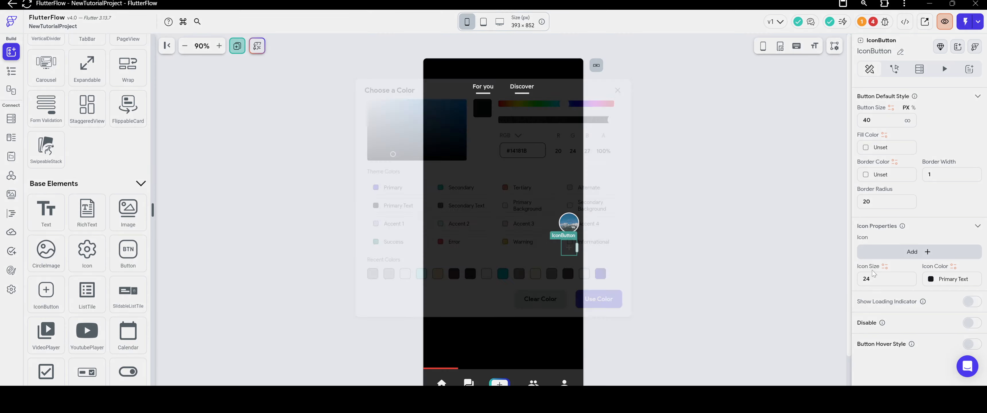
left_click(564, 207)
left_click(908, 252)
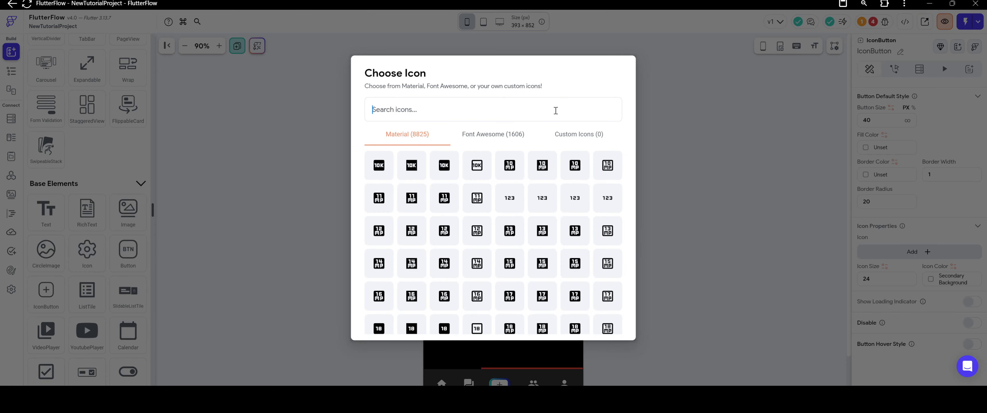
type("like")
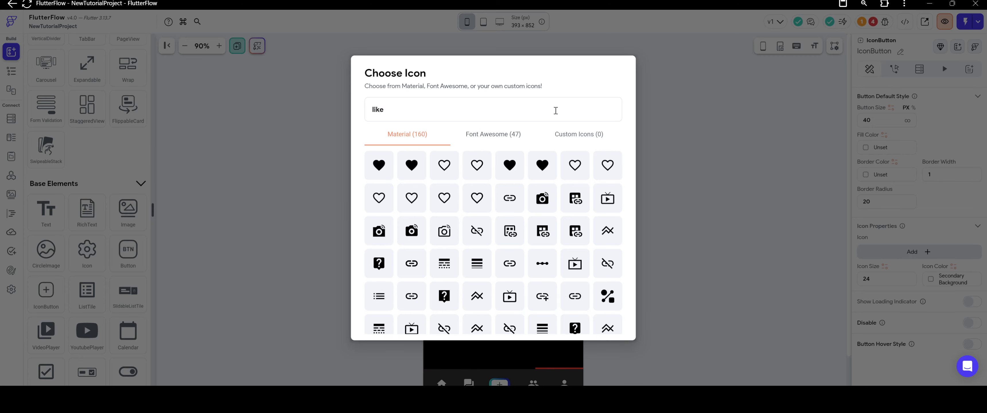
left_click(500, 176)
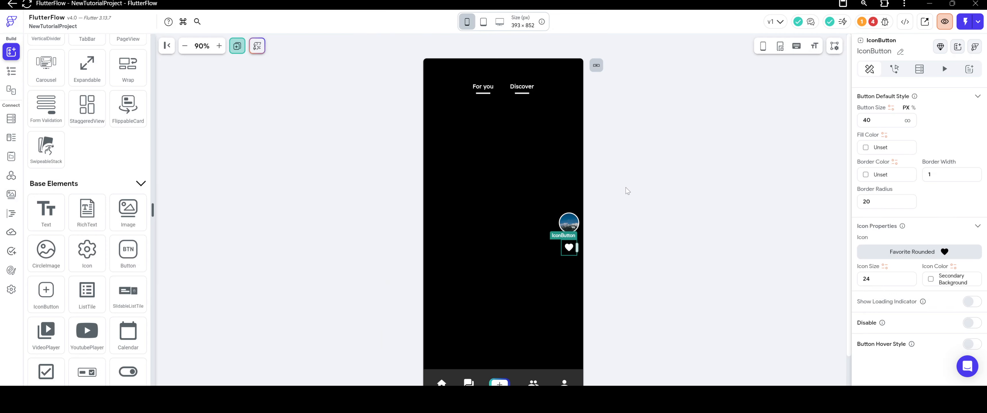
left_click(651, 196)
Set the heart IconButton's button size to 45 px.
left_click(569, 248)
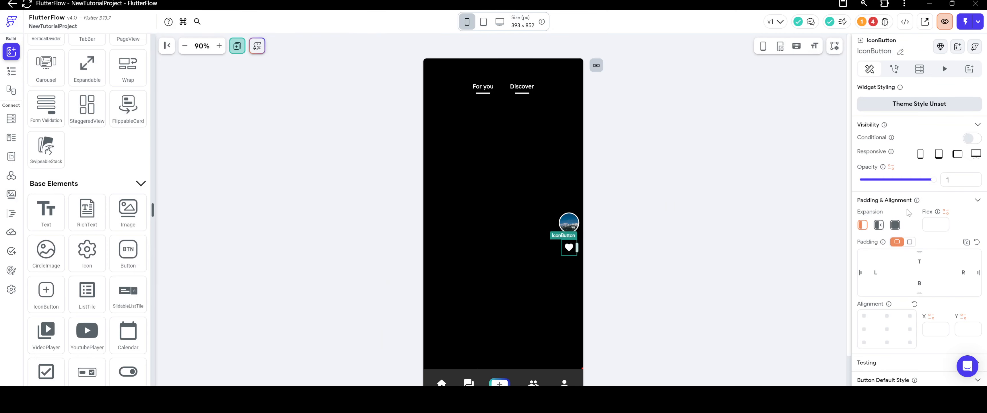
scroll(907, 210, "down", 5)
left_click_drag(871, 245, 837, 245)
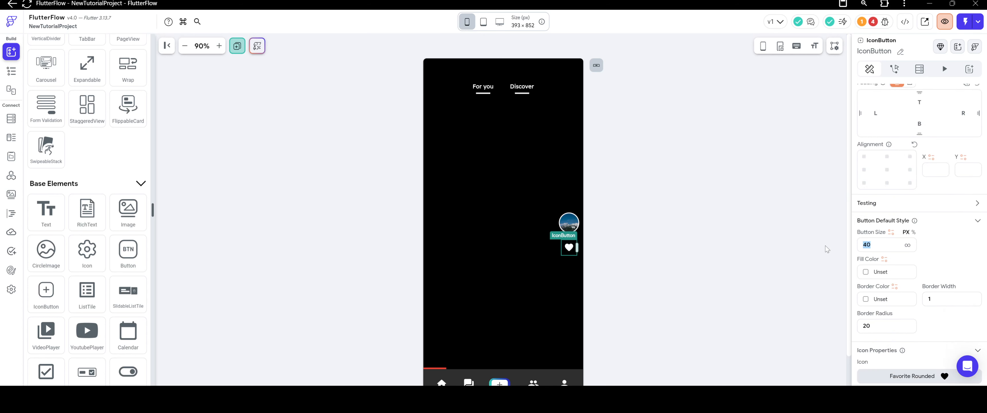
left_click(825, 247)
left_click(671, 230)
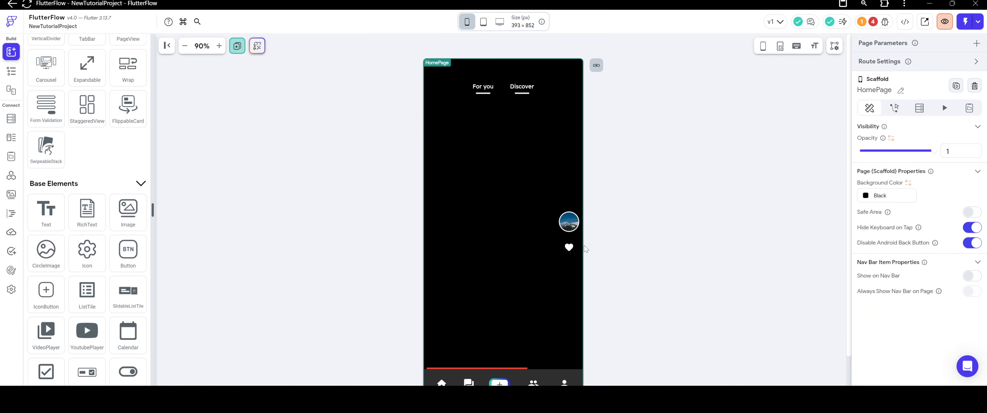
Set the heart IconButton's icon size to 28.
left_click(570, 248)
scroll(920, 211, "down", 5)
left_click_drag(885, 279, 794, 280)
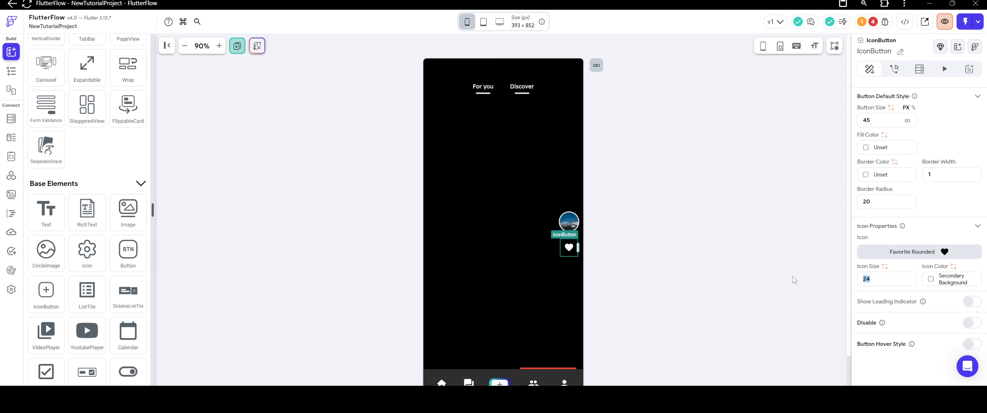
type("28")
left_click(640, 209)
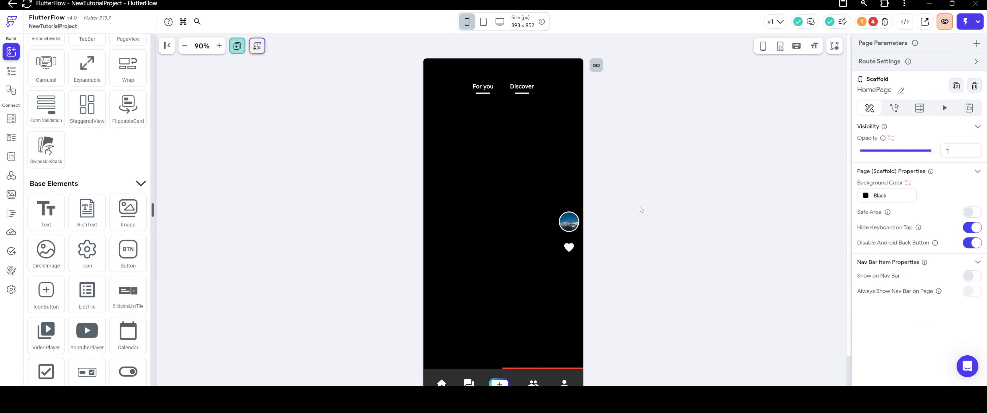
Add a Text below the heart IconButton in the nested Column and set its text color to Secondary Background.
scroll(99, 126, "up", 7)
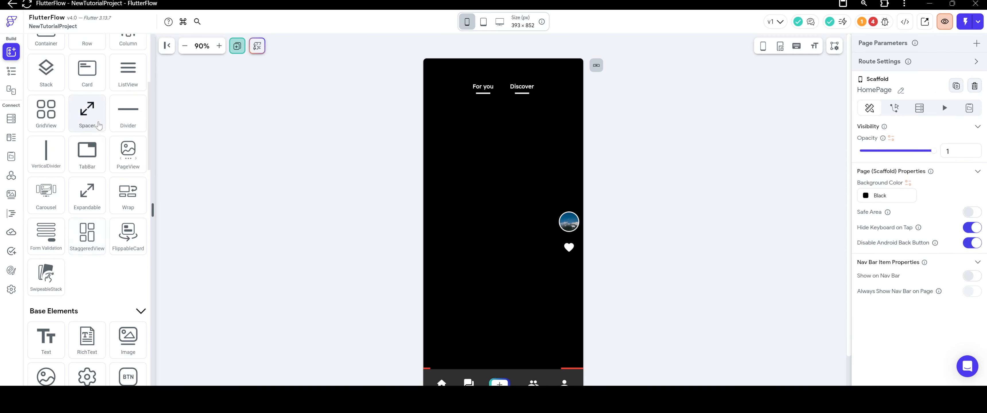
left_click_drag(46, 117, 568, 257)
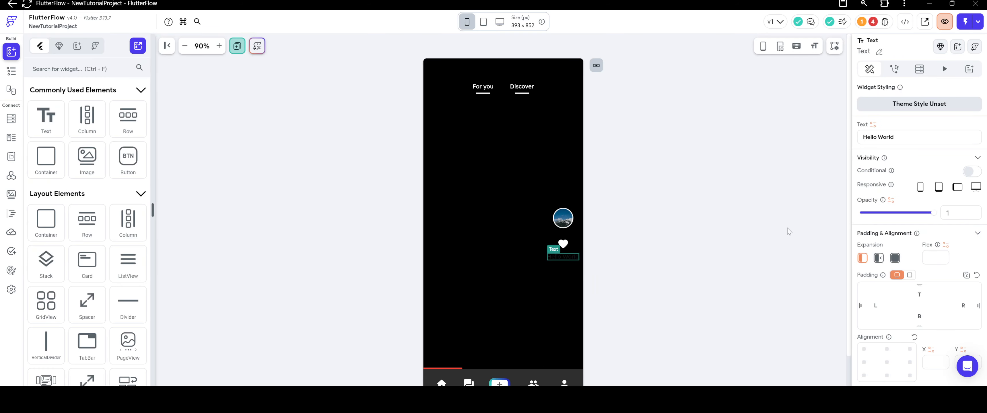
scroll(889, 239, "down", 5)
left_click(926, 237)
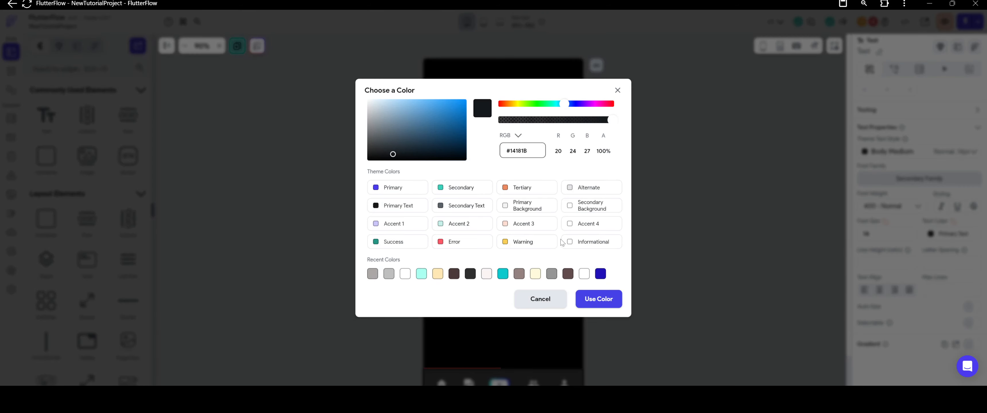
left_click(570, 208)
Set the font size of the Text below the heart IconButton to 11 and its content to 1.2k.
left_click_drag(893, 235, 790, 234)
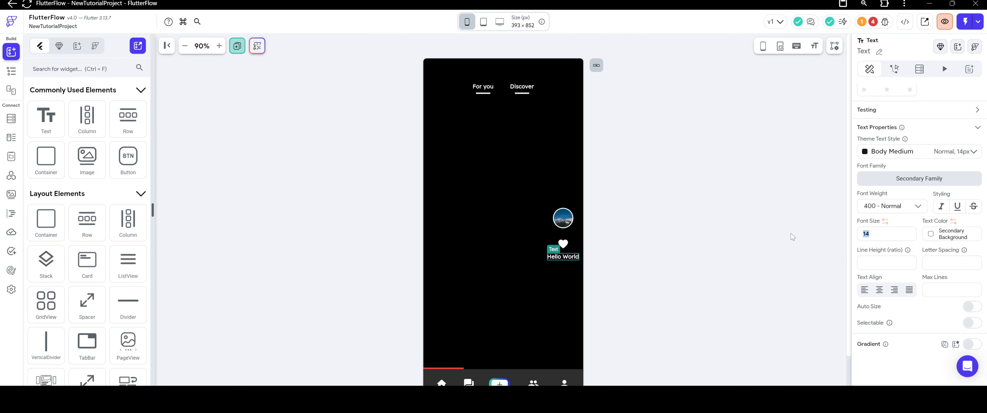
type("11")
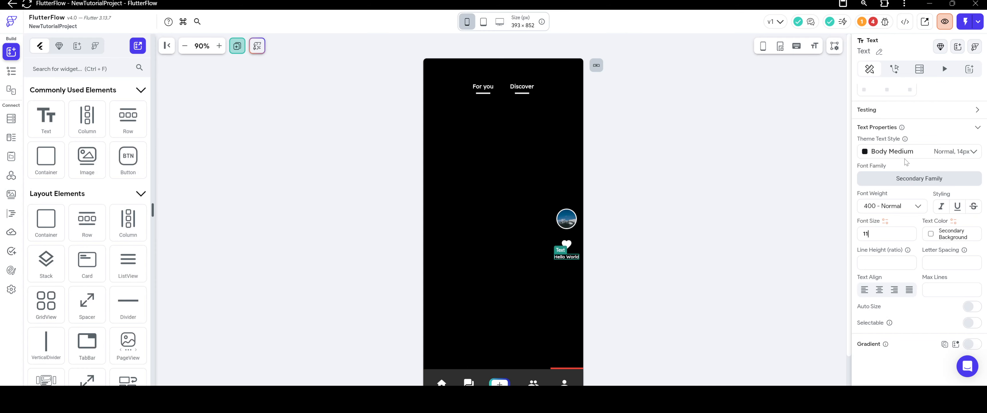
scroll(905, 162, "up", 6)
left_click_drag(911, 137, 831, 137)
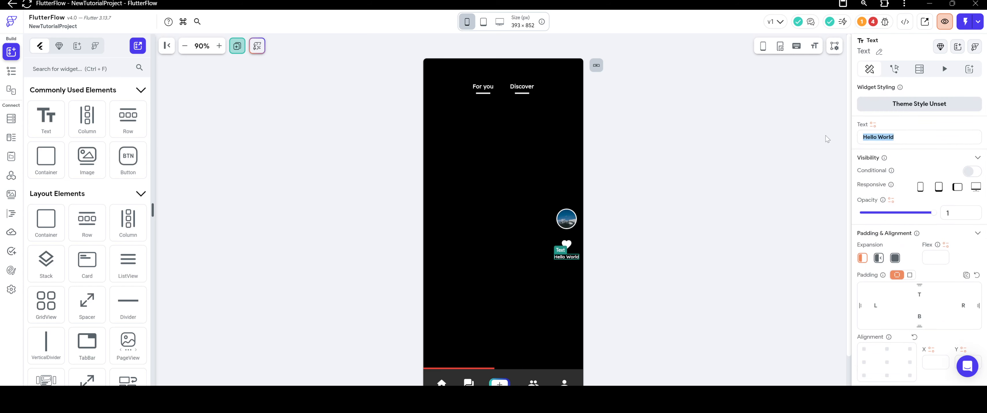
type("1.2")
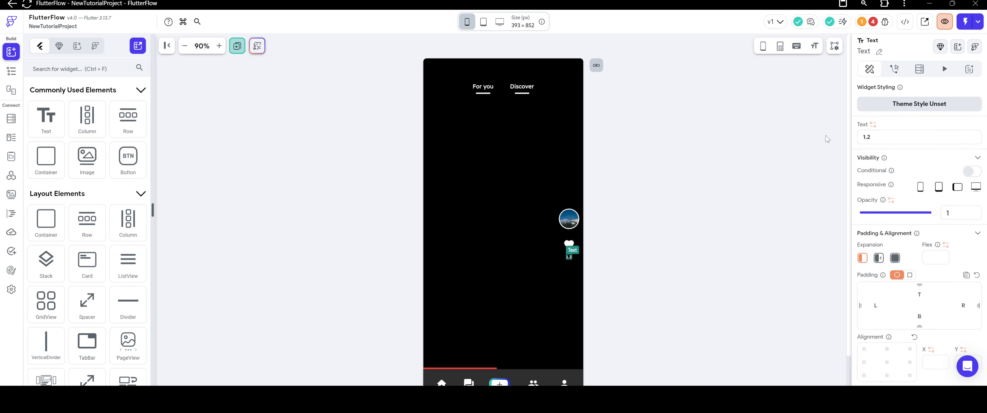
type("k")
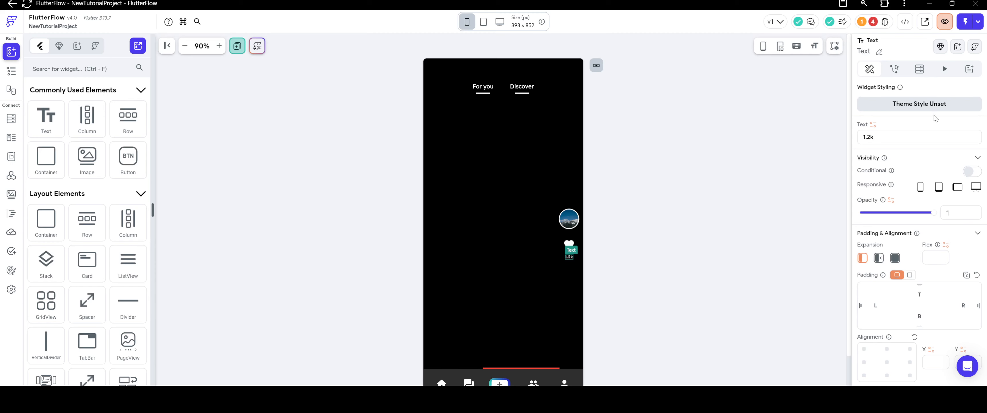
Change the font weight of the 1.2k Text.
scroll(892, 208, "down", 5)
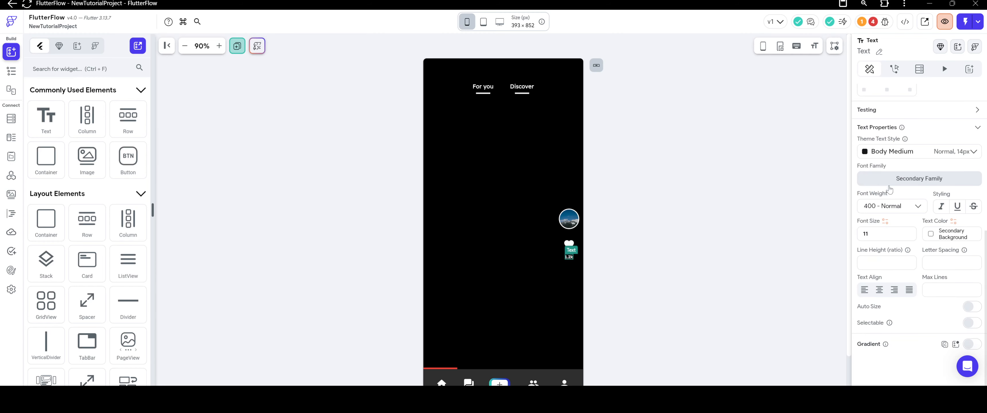
left_click(889, 207)
left_click(889, 250)
left_click(699, 200)
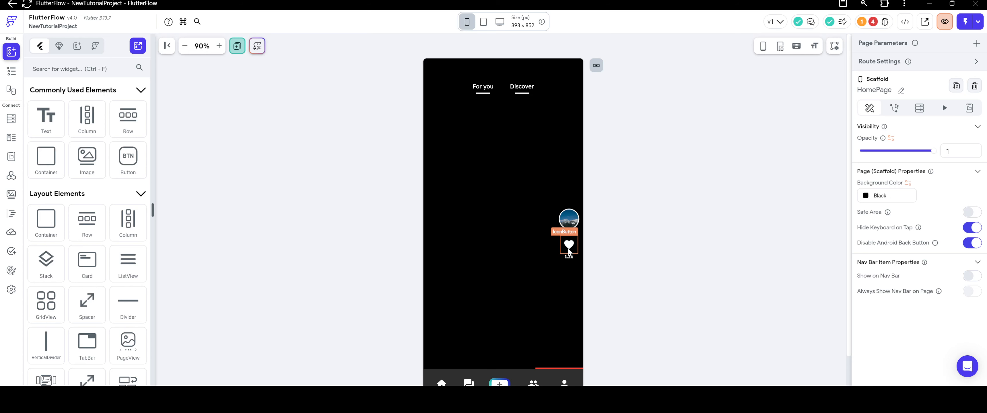
Cut the heart IconButton out of the nested Column and put a plain Icon above the 1.2k Text instead.
left_click(569, 248)
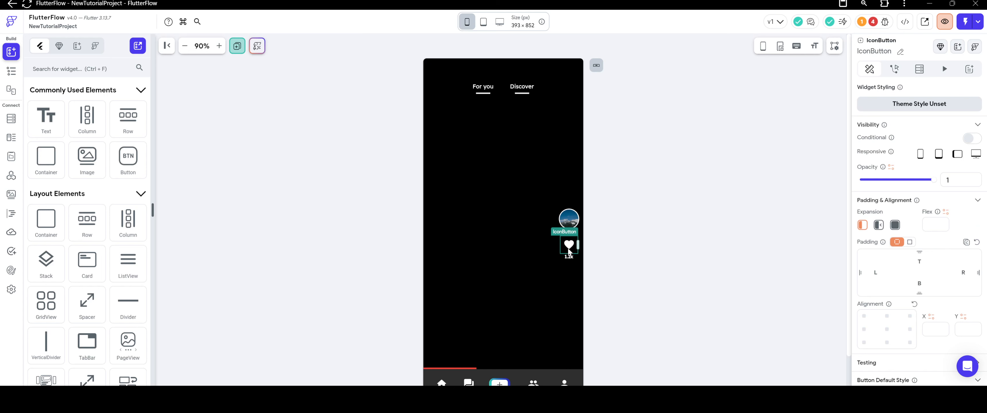
right_click(567, 249)
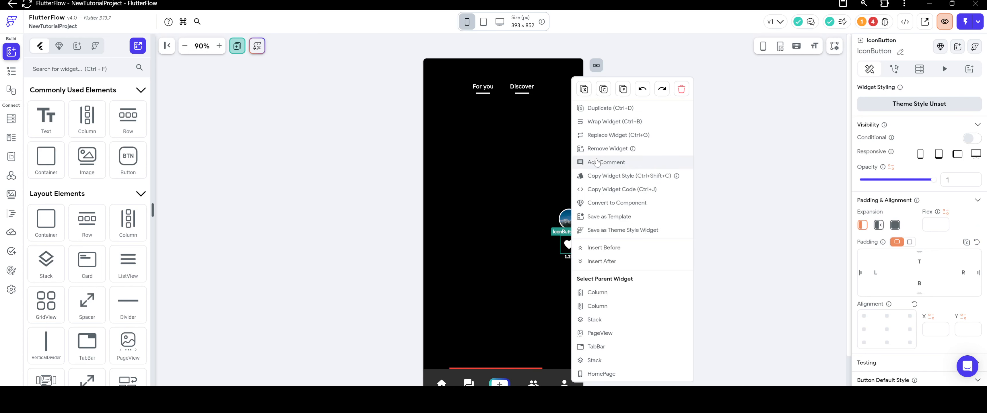
left_click(585, 90)
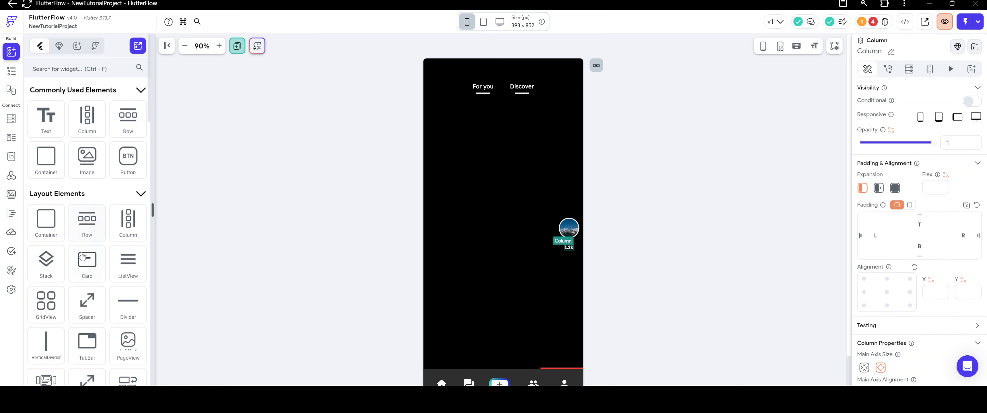
scroll(70, 217, "down", 10)
left_click_drag(70, 217, 571, 248)
Set the new Icon's color to Secondary Background and its size to 28.
scroll(820, 280, "down", 2)
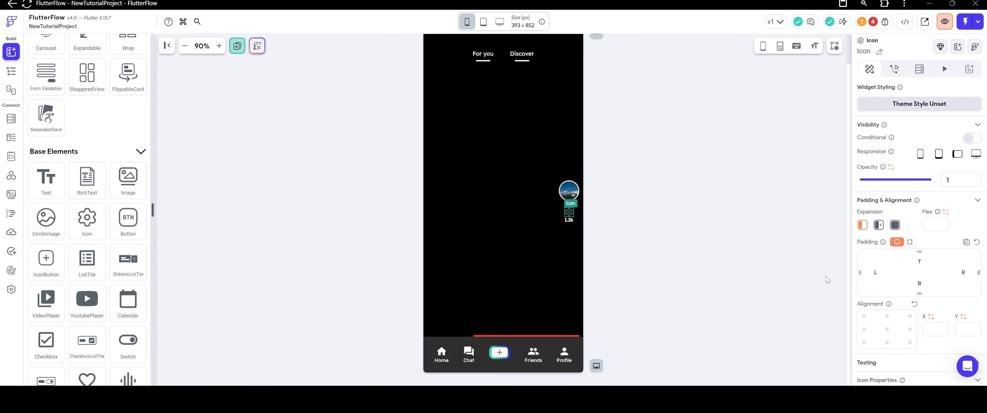
scroll(917, 288, "down", 3)
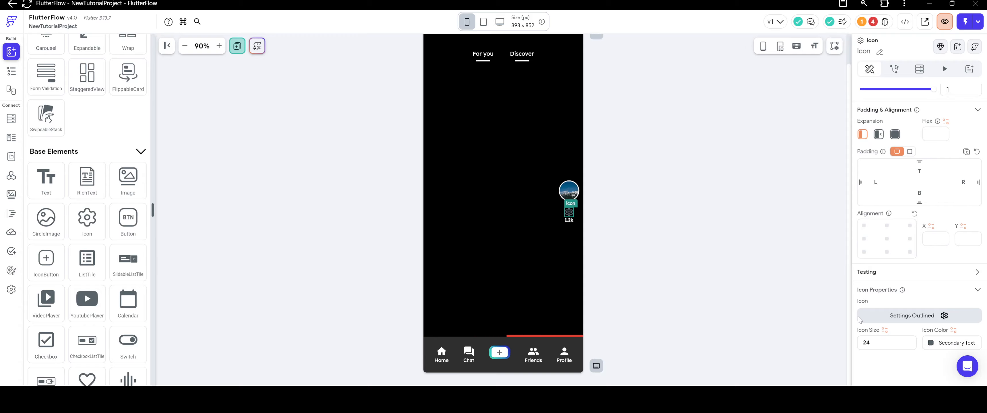
left_click(931, 343)
left_click(571, 206)
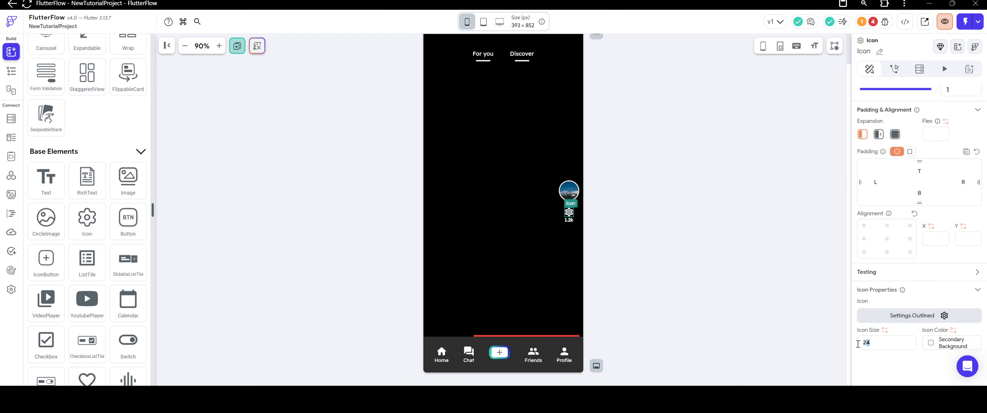
type("28")
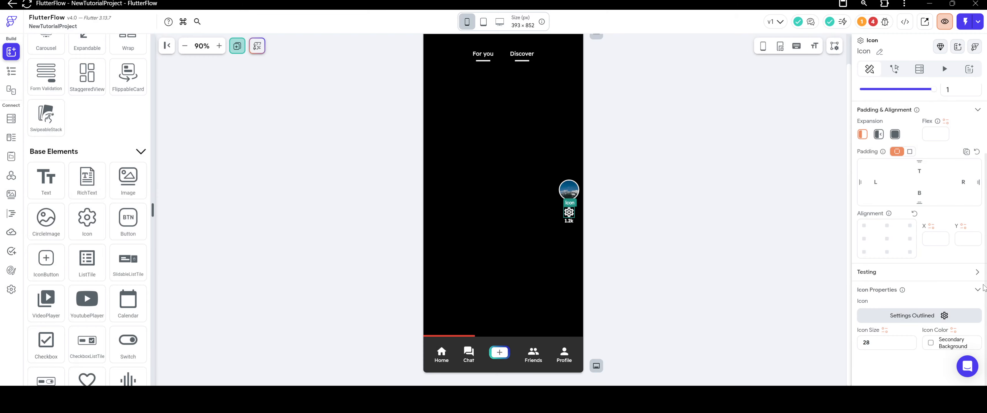
Change the Icon to the Favorite Sharp heart, searching for "like".
left_click(904, 318)
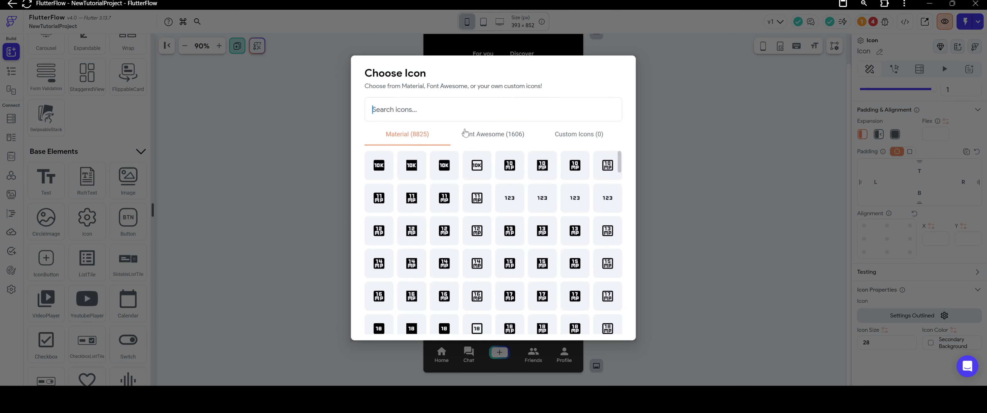
left_click(470, 114)
type("like")
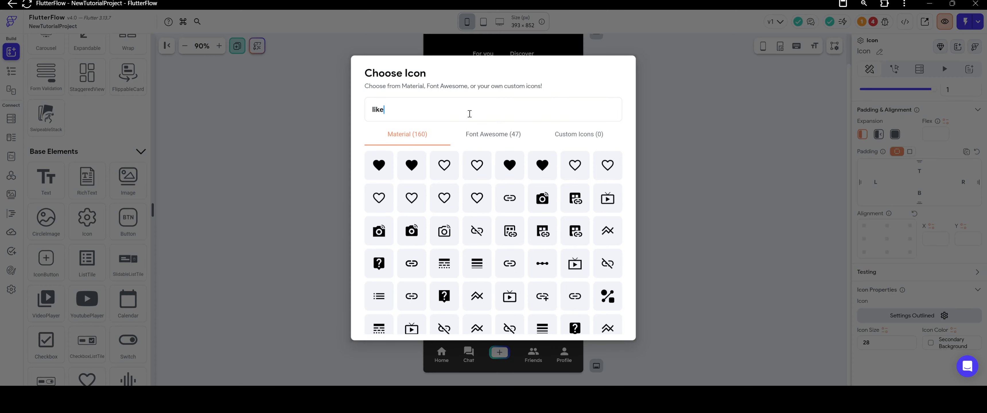
left_click(409, 169)
left_click(747, 255)
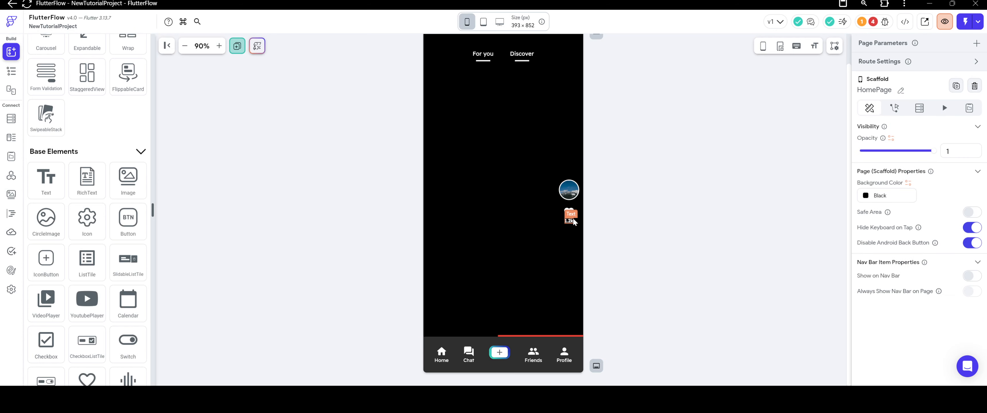
Try an items spacing of 24 on the outer right-side Column, and settle on 30.
left_click(577, 237)
scroll(890, 234, "down", 1)
scroll(890, 234, "down", 3)
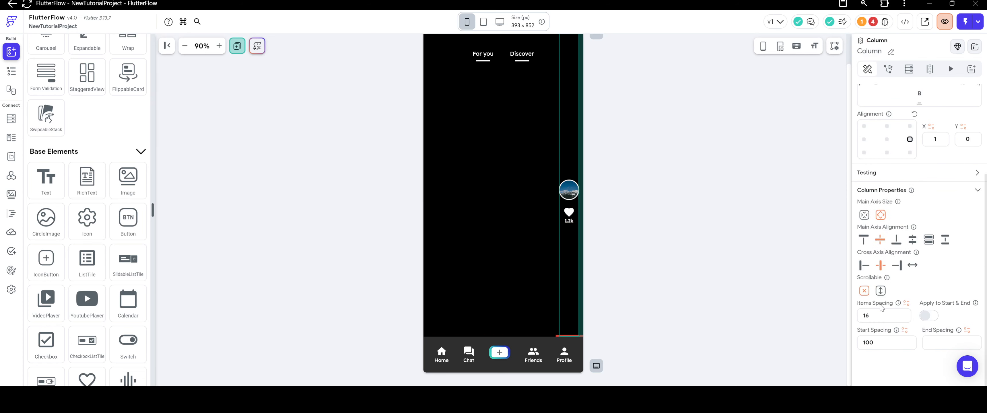
left_click_drag(879, 316, 855, 321)
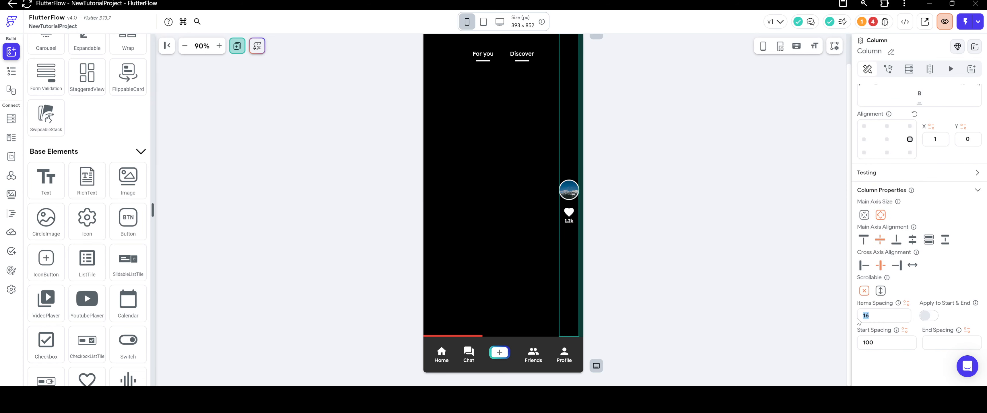
type("24")
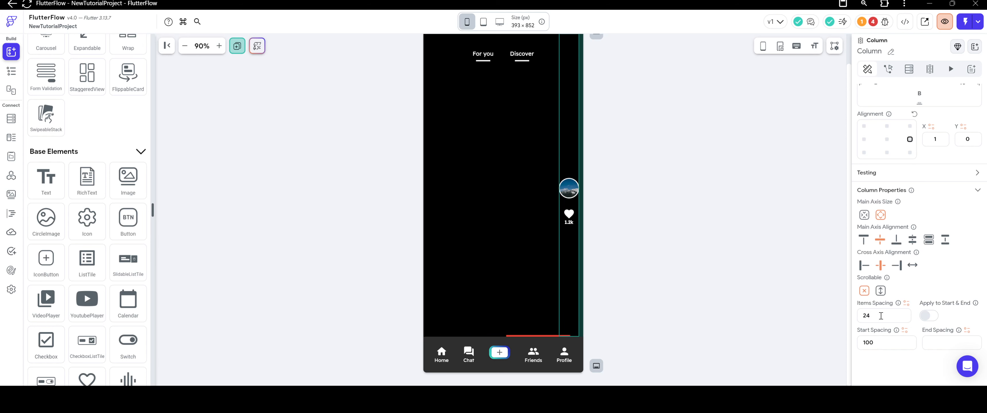
left_click_drag(881, 315, 826, 317)
type("30")
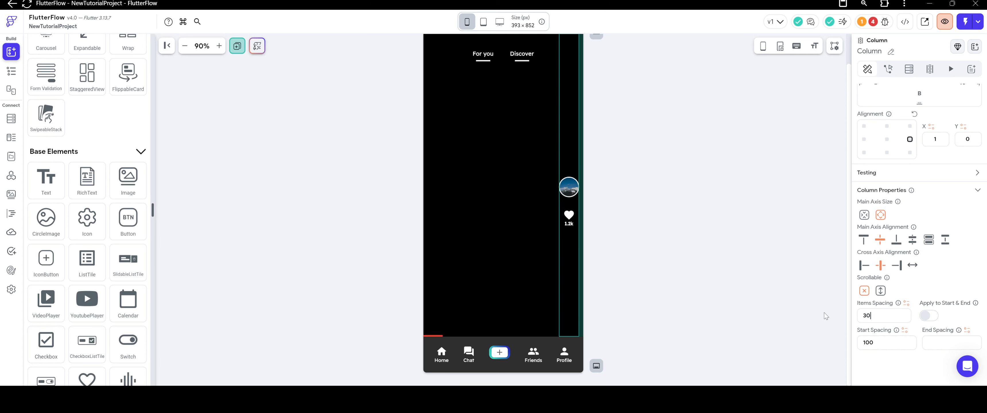
left_click(668, 179)
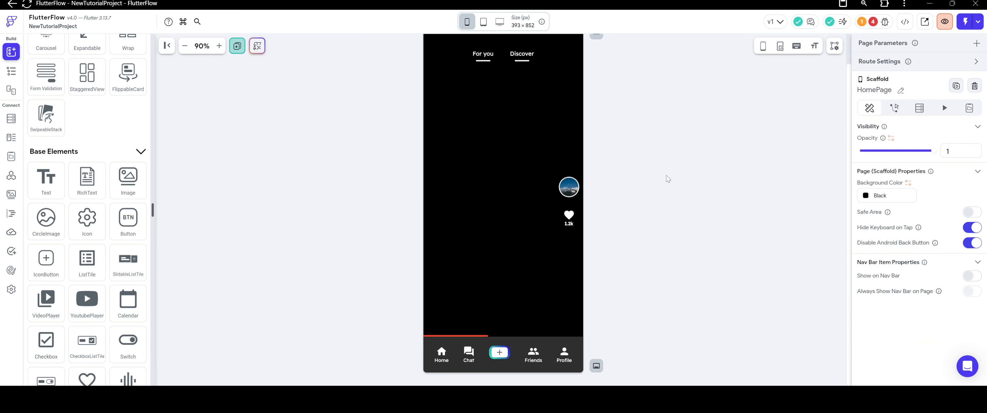
Try an icon size of 34 on the heart Icon.
left_click(569, 215)
scroll(917, 259, "down", 1)
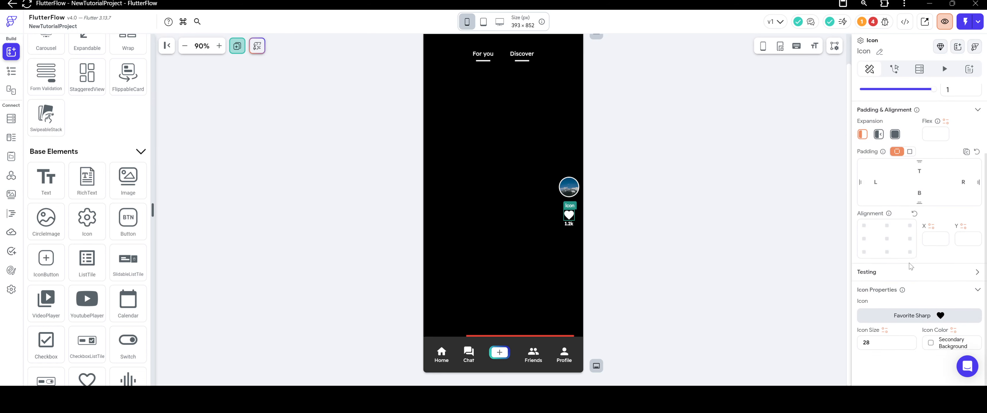
left_click(874, 342)
left_click_drag(874, 342, 846, 344)
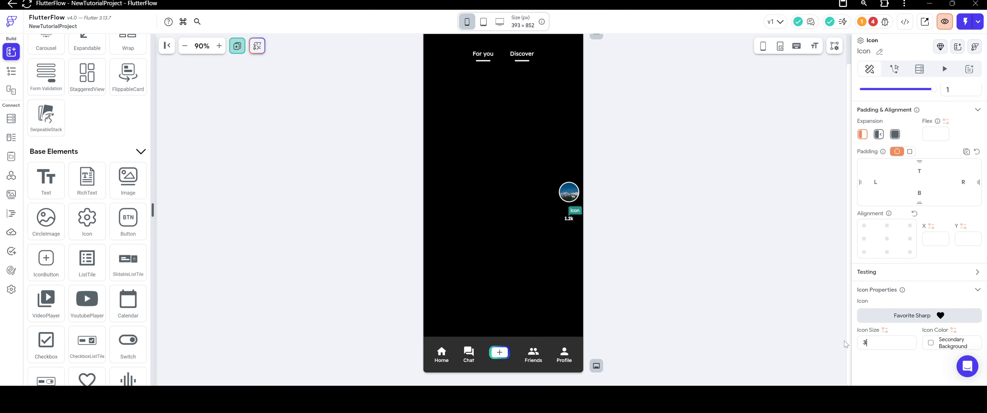
left_click(671, 213)
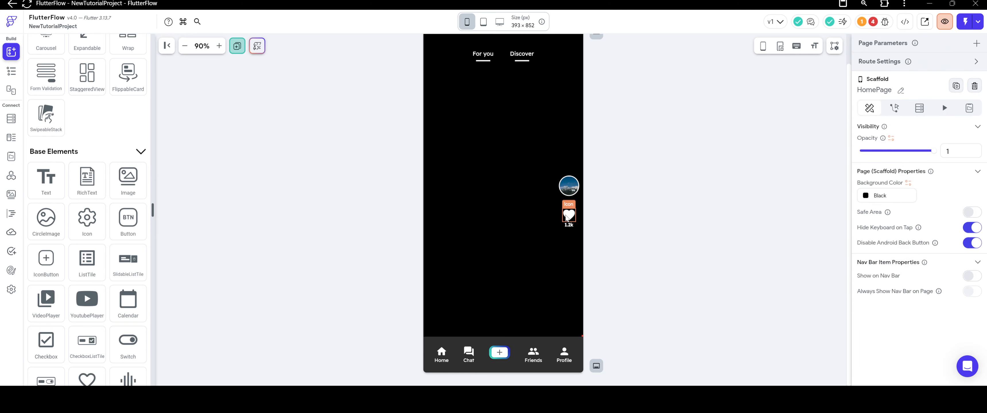
Set the heart Icon's size to 32.
left_click(568, 215)
scroll(875, 296, "down", 2)
double_click(883, 348)
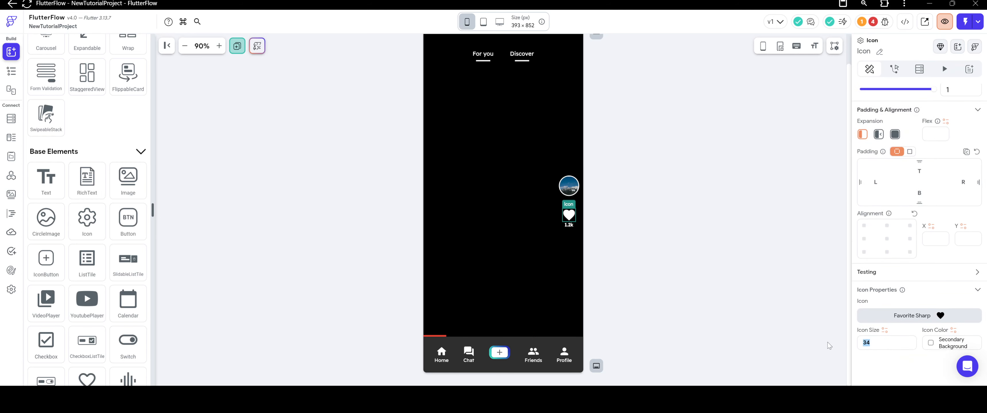
type("32")
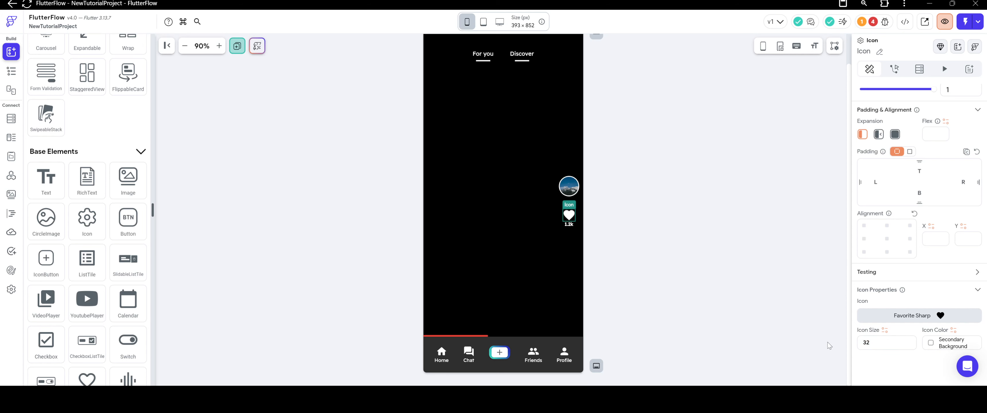
left_click(687, 264)
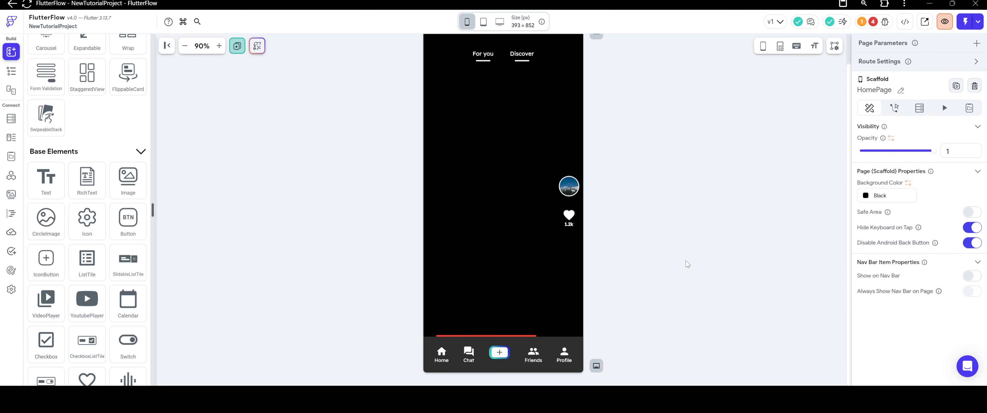
Duplicate the nested Column holding the heart Icon and 1.2k Text twice, making three such Columns below the profile image.
right_click(571, 217)
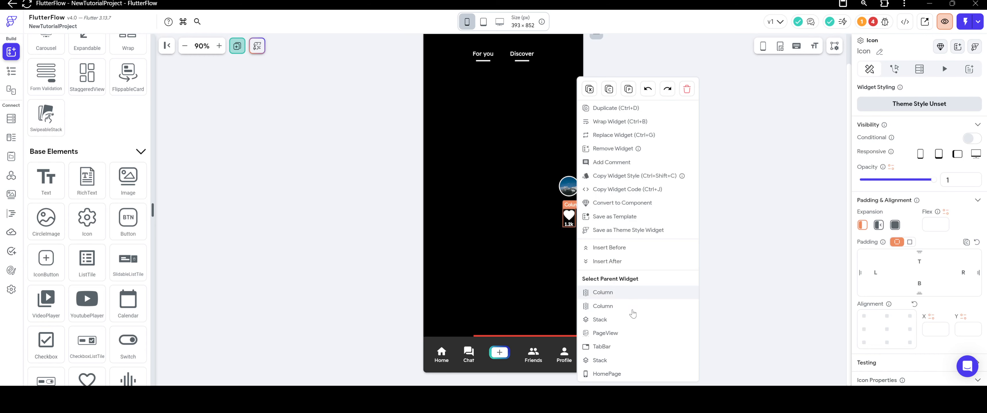
left_click(625, 294)
right_click(570, 217)
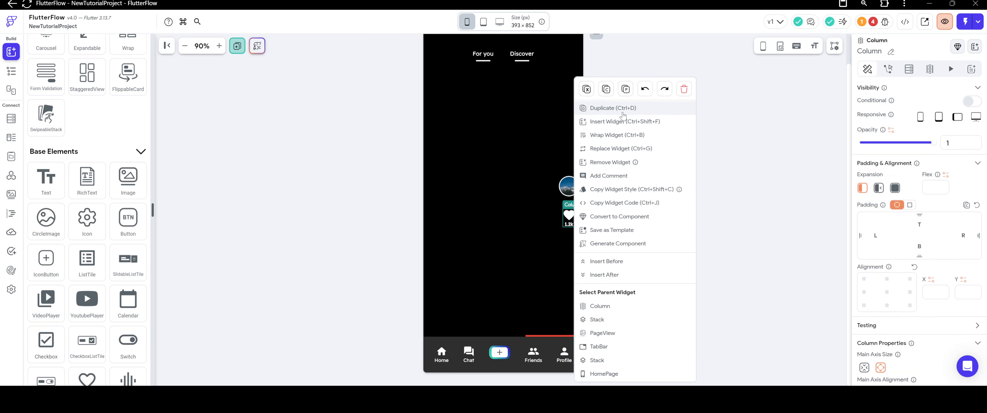
left_click(598, 105)
right_click(569, 201)
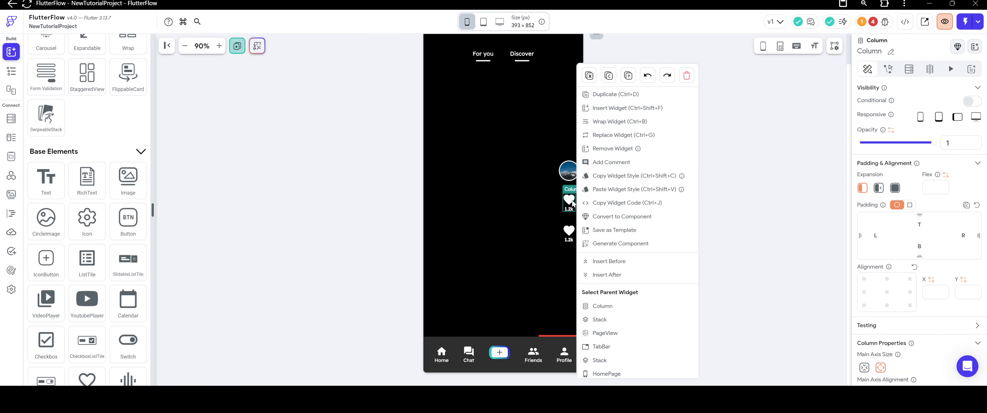
left_click(612, 94)
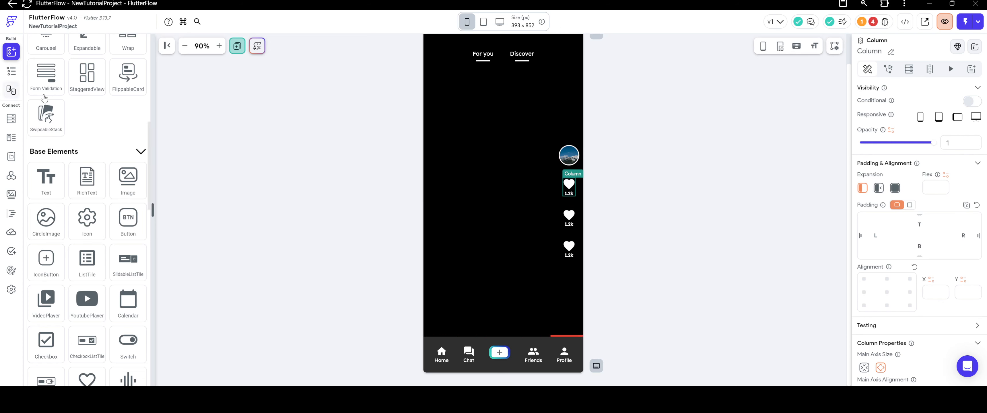
Add a Column at the lower end of the right-side Column and move the third heart-and-text Column into it.
scroll(45, 99, "up", 10)
left_click_drag(87, 118, 569, 262)
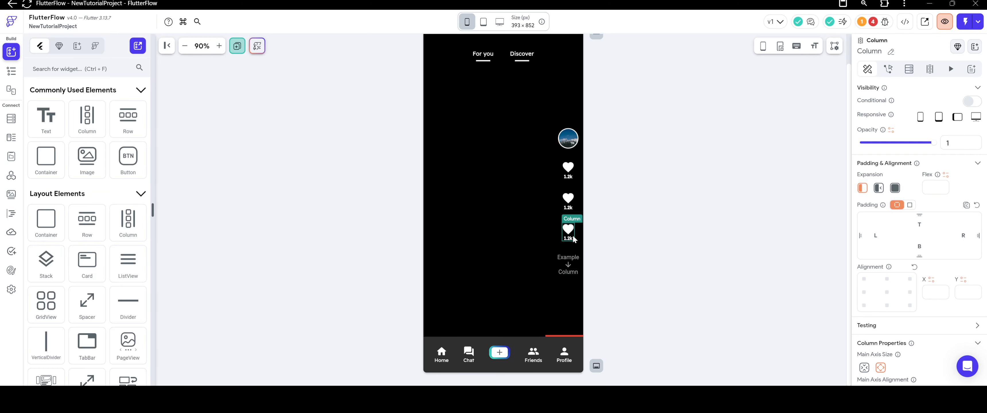
key("Delete")
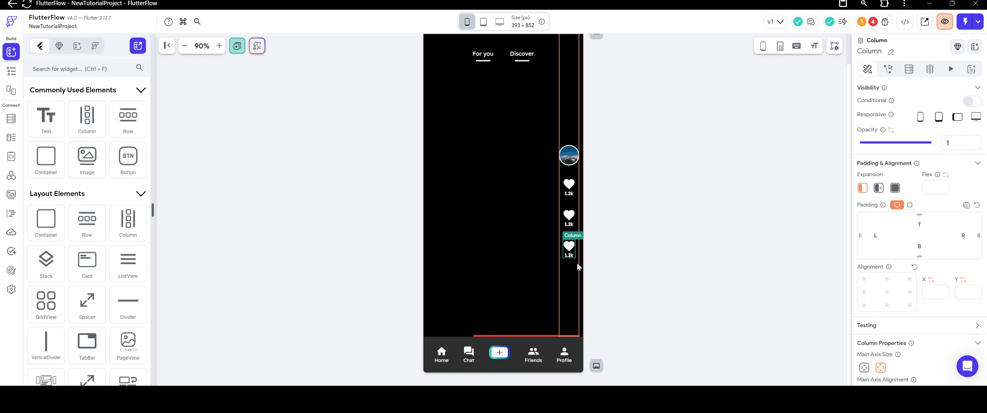
Try a top padding of 20 on the third heart-and-text Column.
right_click(574, 254)
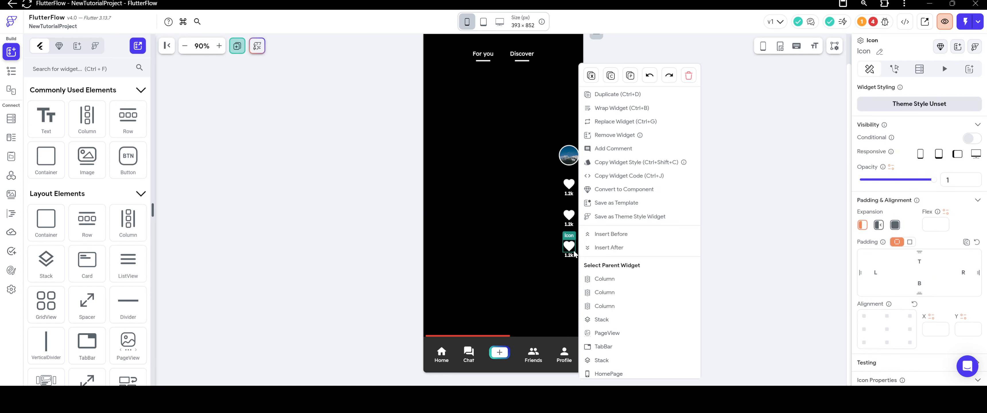
left_click(598, 279)
scroll(884, 294, "down", 4)
scroll(887, 285, "up", 4)
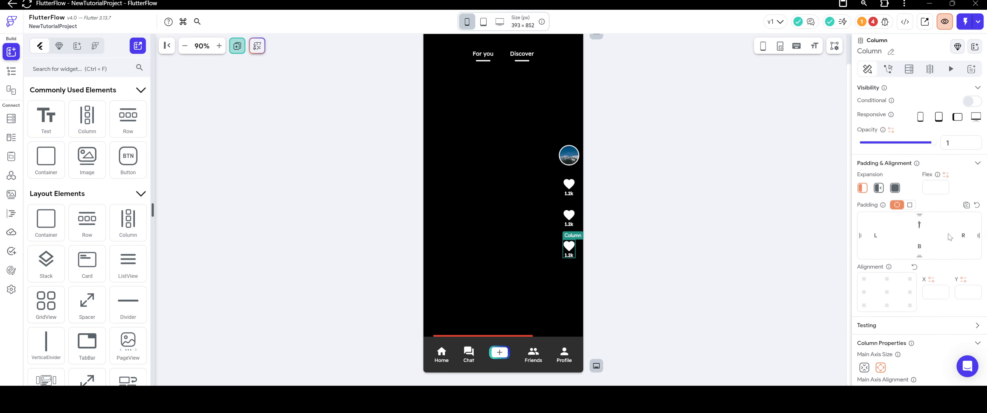
type("20")
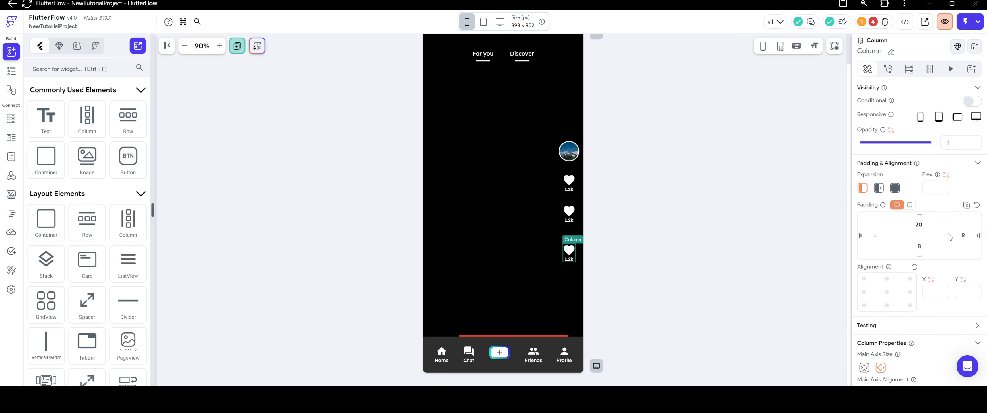
left_click(735, 198)
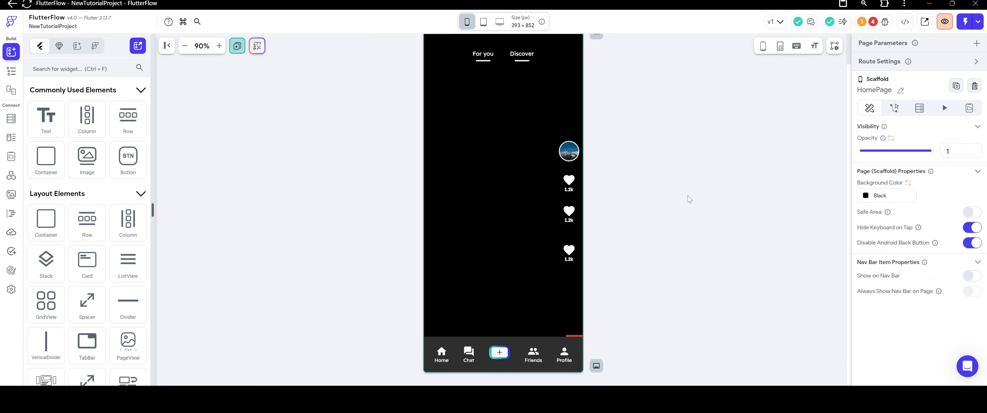
Move the second heart-and-text Column into the nested Column above the third, and set the third Column's top padding to 16.
left_click(576, 221)
left_click_drag(575, 220, 576, 241)
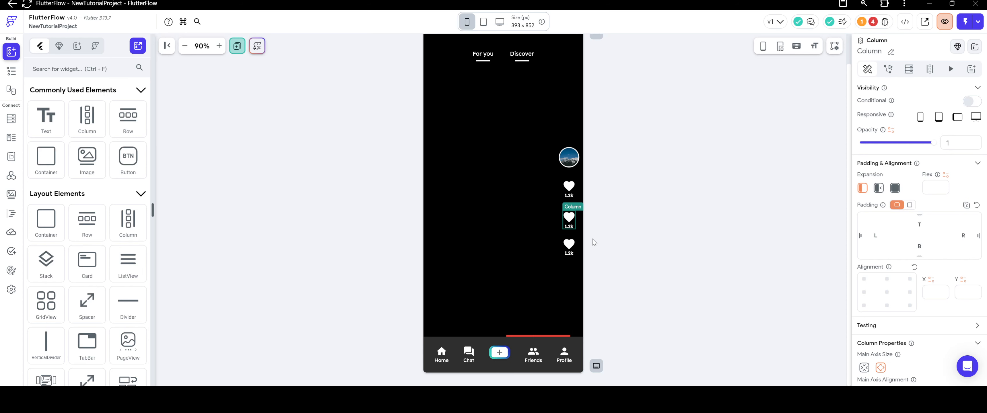
left_click(575, 255)
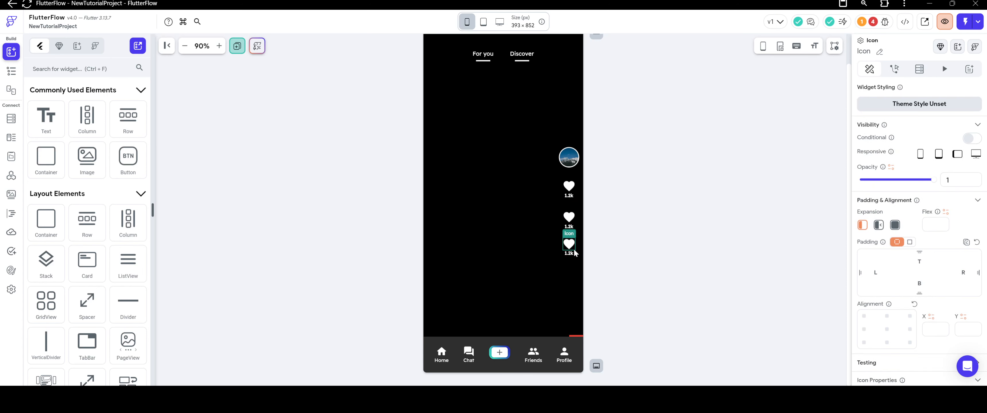
right_click(574, 255)
left_click(613, 280)
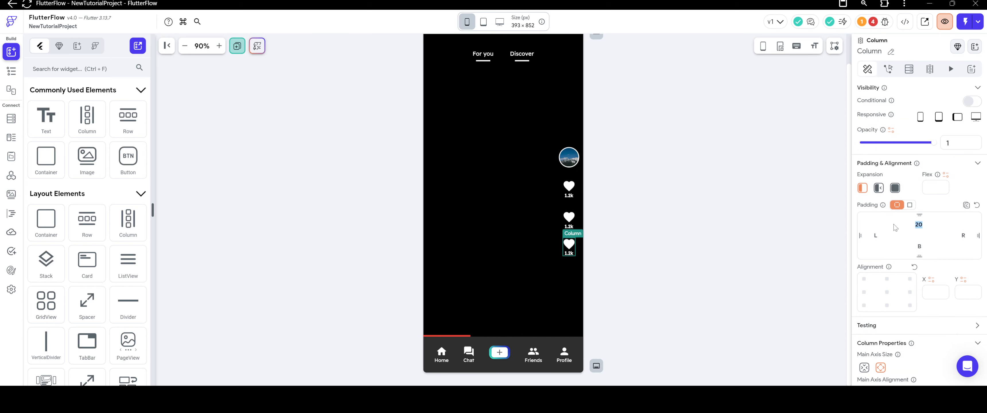
type("16")
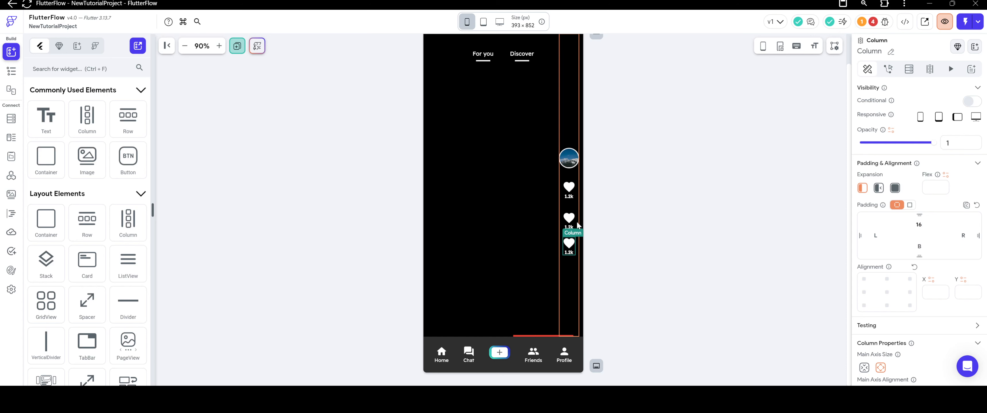
Set the second heart-and-text Column's top padding to 16.
left_click(569, 217)
right_click(569, 218)
left_click(619, 280)
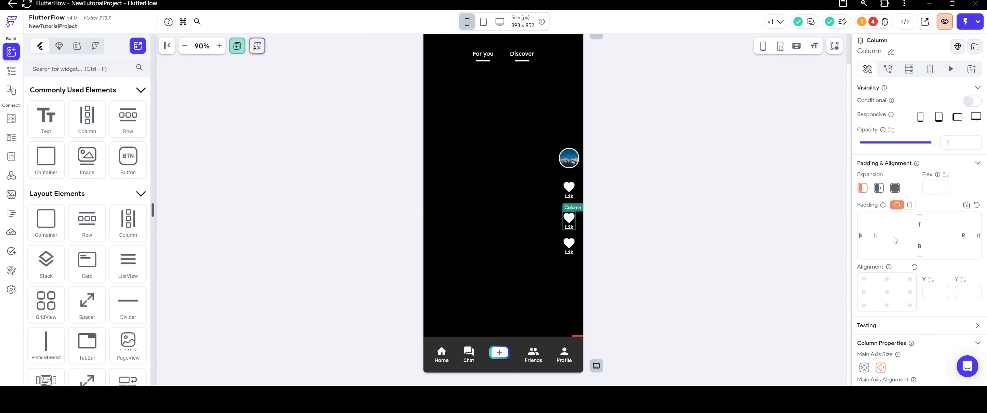
left_click(922, 225)
type("16")
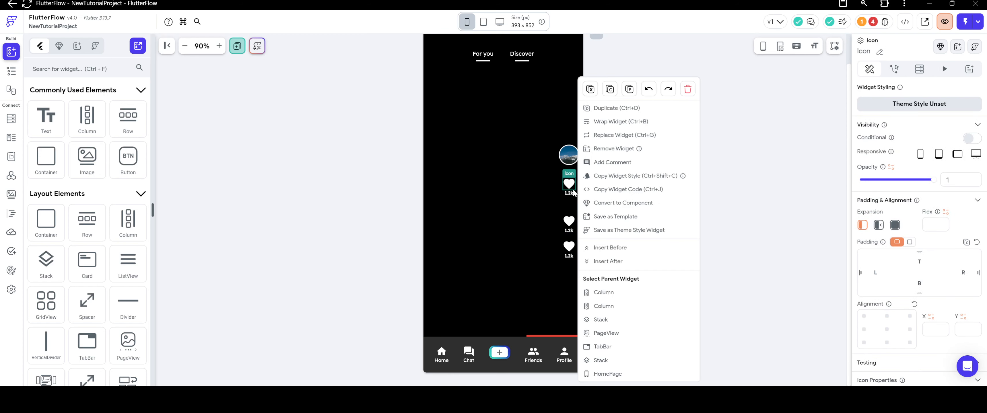
Move the first heart-and-text Column into the nested Column above the other two.
right_click(569, 185)
left_click(600, 292)
left_click(569, 184)
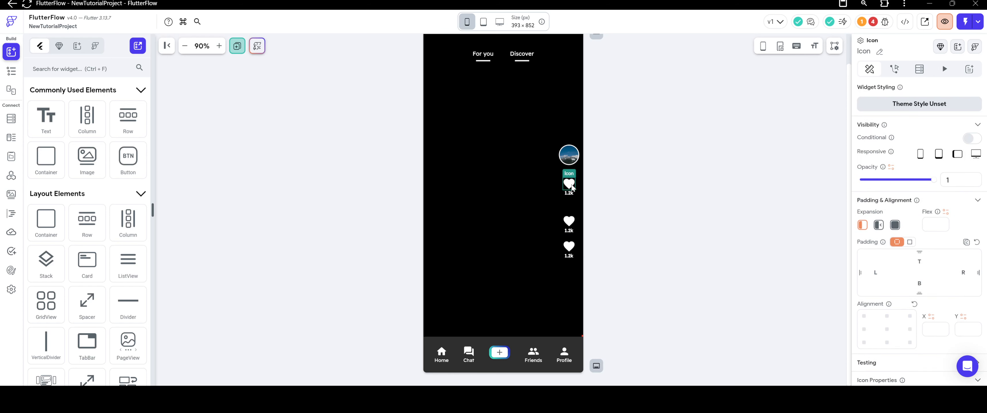
left_click(622, 210)
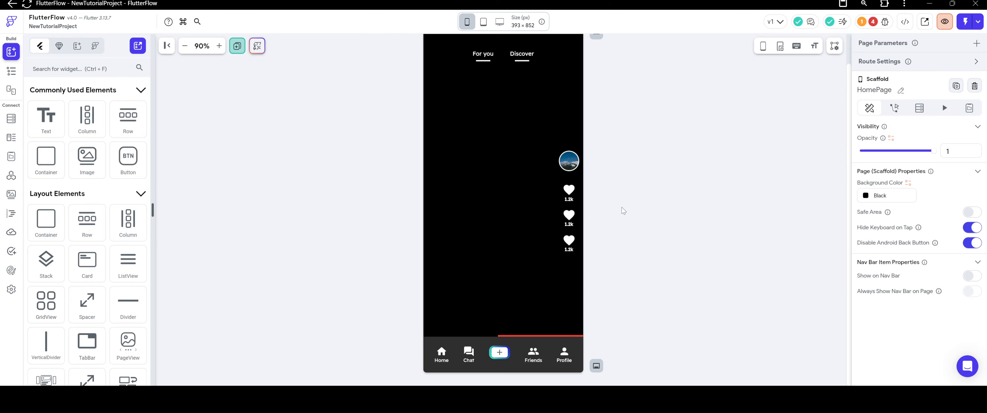
Replace the second heart Icon with Font Awesome's Solid Comment icon and set its size to 28.
left_click(569, 215)
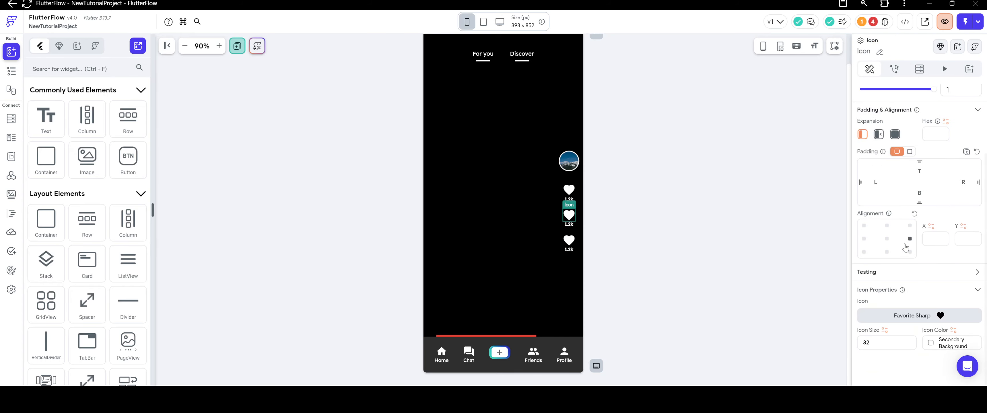
left_click(920, 318)
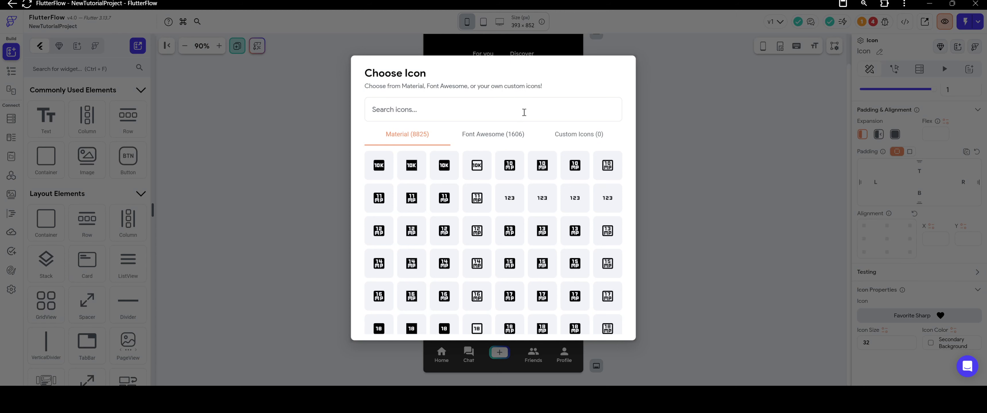
type("comme")
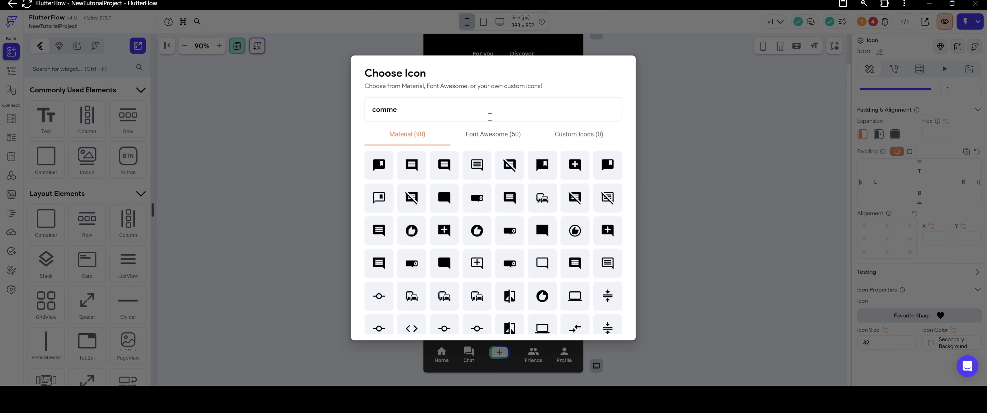
left_click(494, 137)
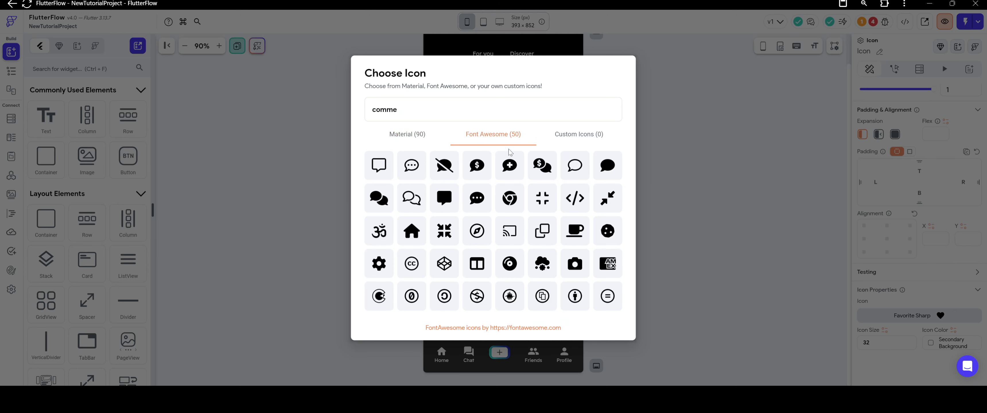
left_click(607, 166)
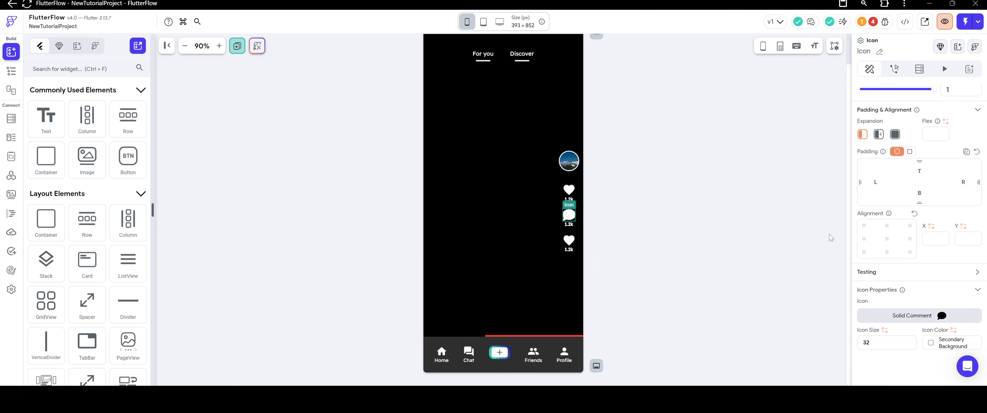
double_click(885, 340)
type("28")
left_click(697, 200)
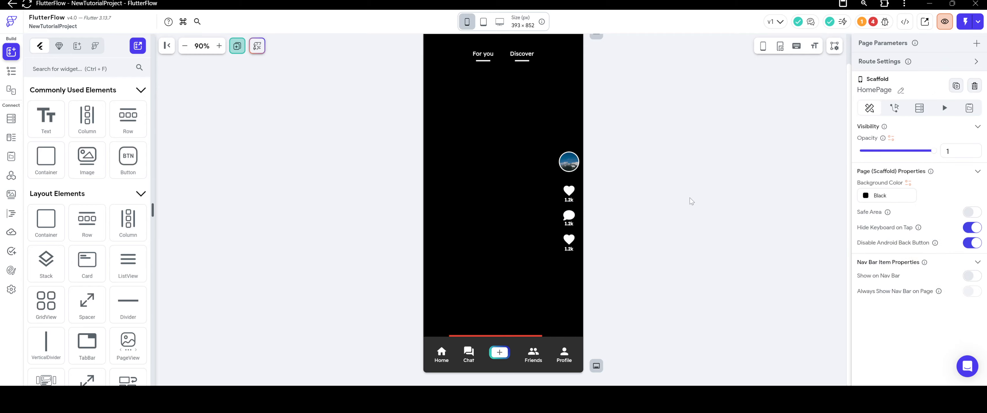
Change the third heart Icon to Font Awesome's Share arrow with an icon size of 28.
left_click(570, 241)
scroll(910, 291, "down", 3)
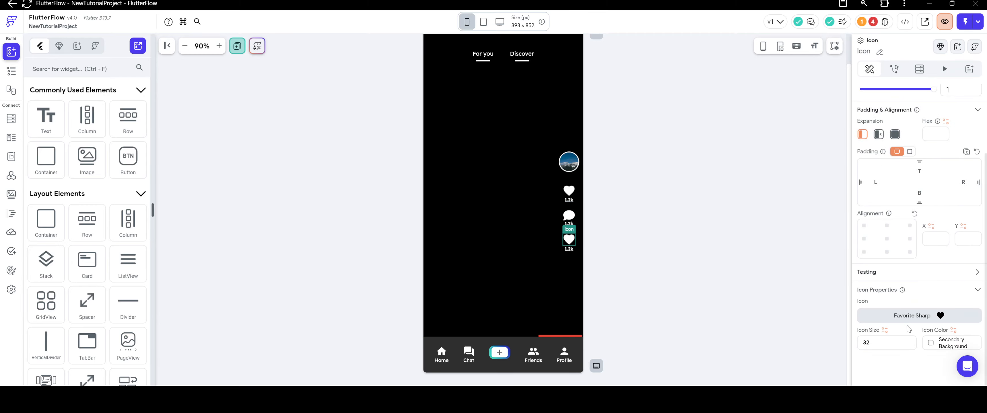
left_click(910, 316)
type("share")
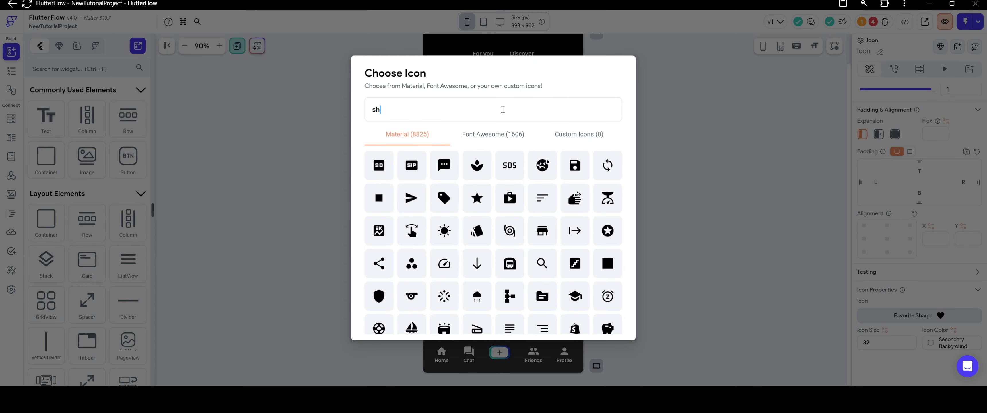
left_click(482, 133)
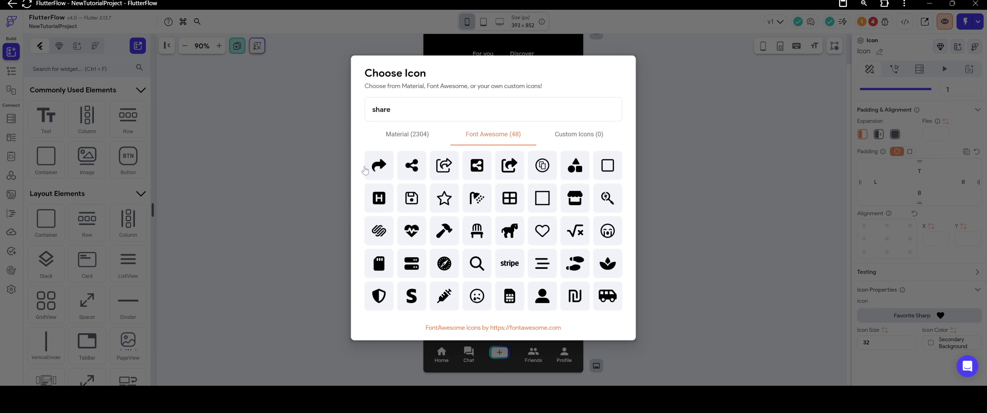
left_click(378, 166)
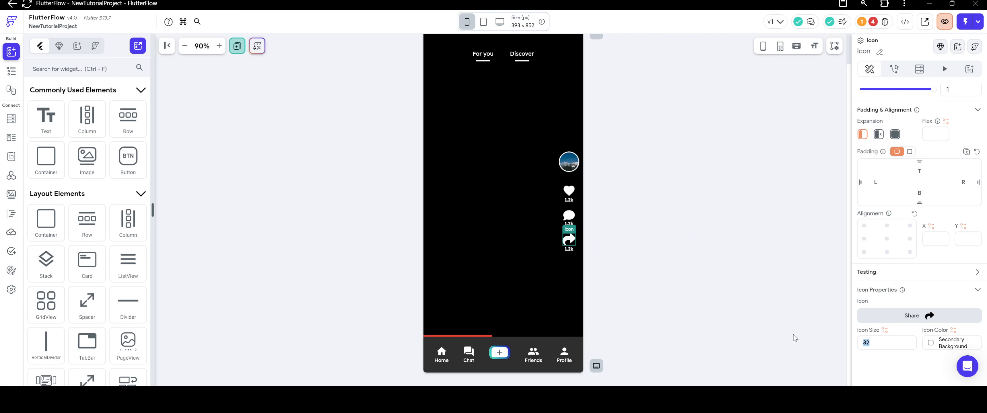
type("28")
left_click(642, 212)
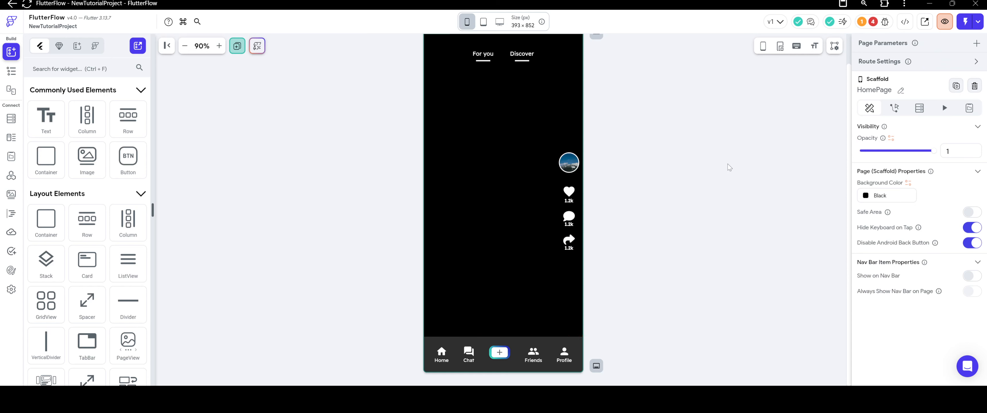
Show the device frame around the canvas and display the widget tree with more vertical space.
left_click(763, 46)
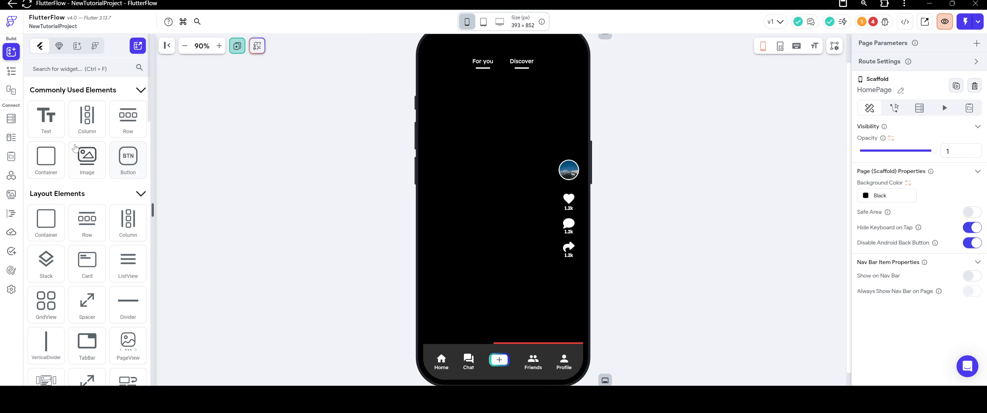
left_click(12, 69)
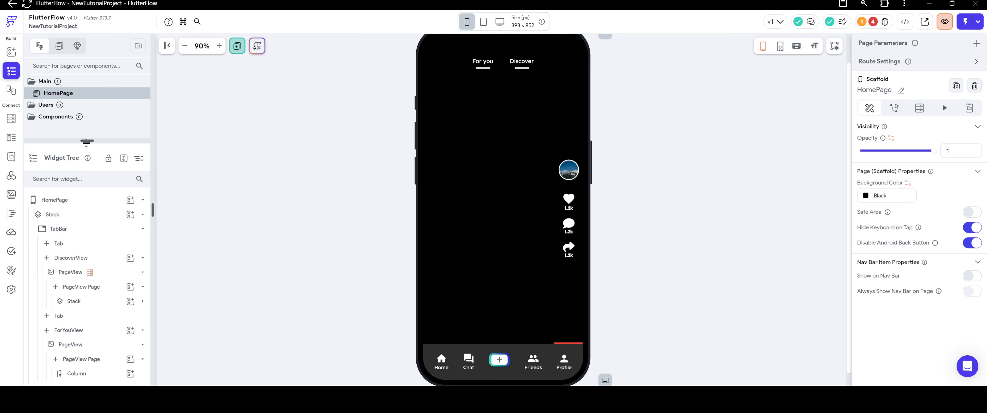
mouse_move(86, 143)
left_mouse_down()
mouse_move(86, 165)
mouse_move(86, 150)
left_mouse_up()
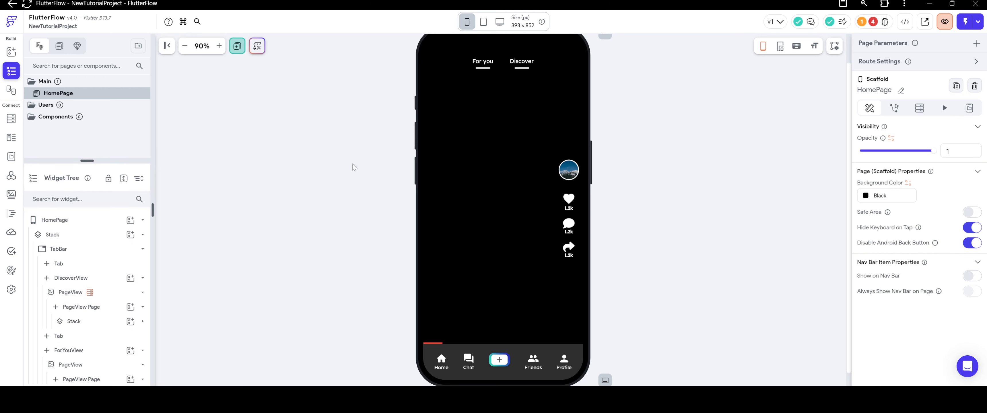
left_click_drag(87, 161, 87, 64)
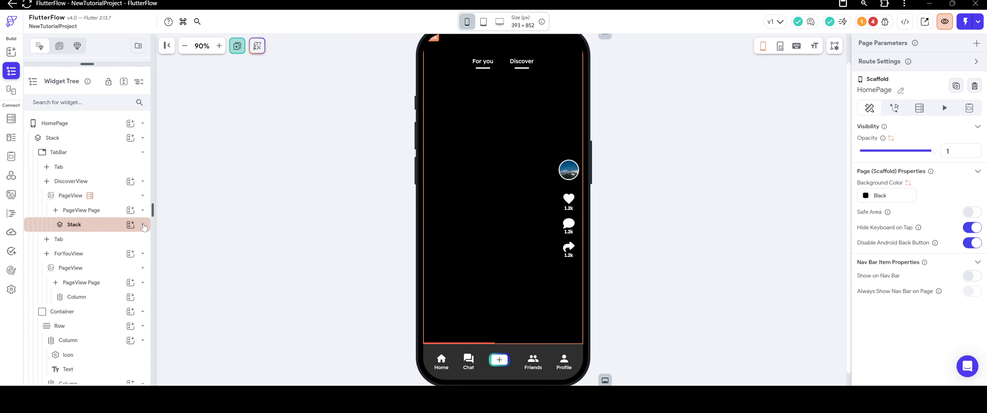
Add a Container to the Stack in DiscoverView's PageView Page.
left_click(142, 224)
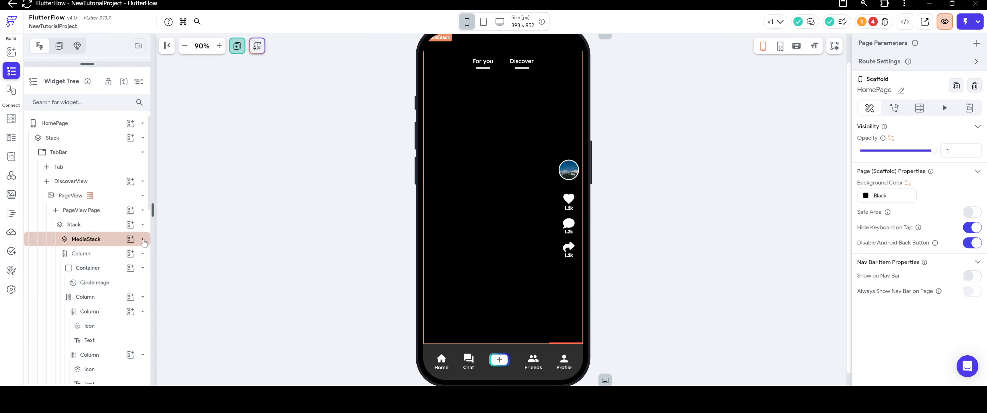
left_click(143, 225)
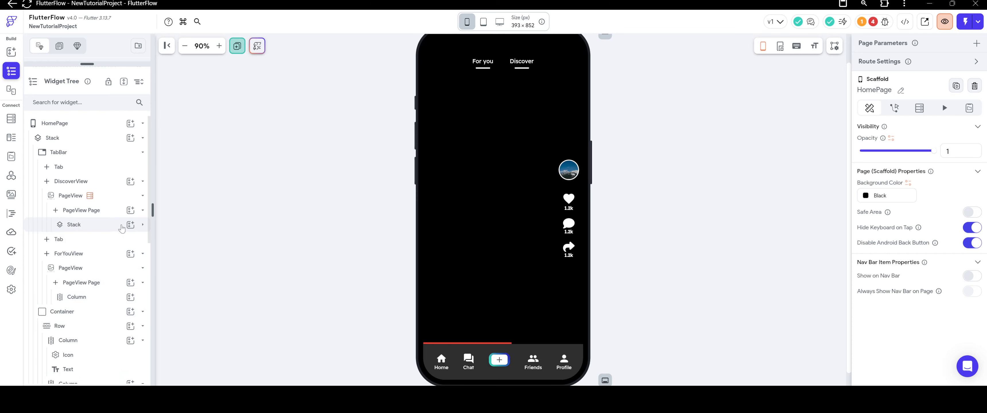
right_click(100, 228)
left_click(198, 174)
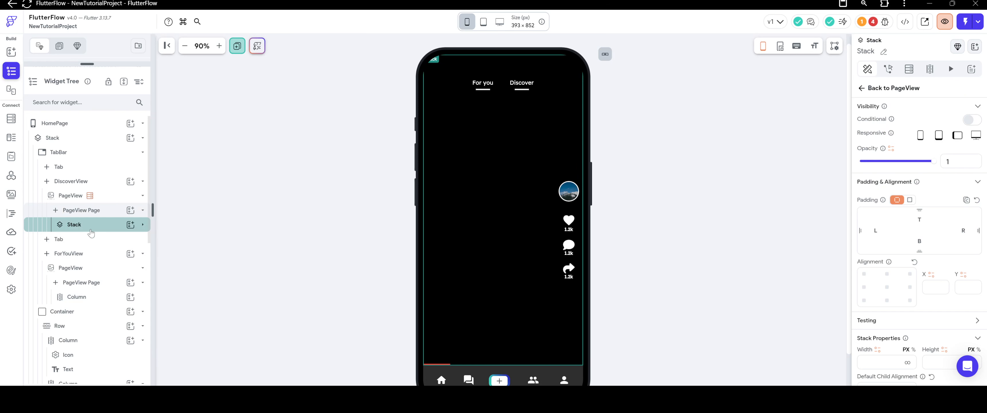
right_click(94, 230)
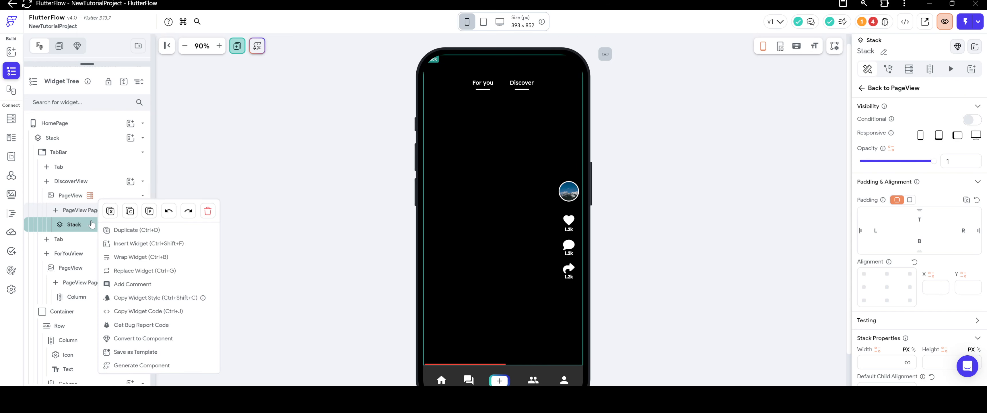
left_click(152, 207)
left_click(131, 225)
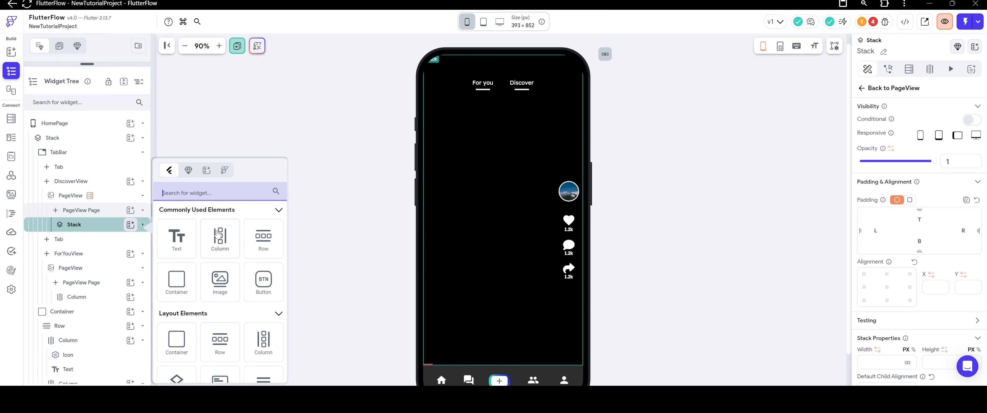
left_click(176, 281)
Move the new Container to the Stack's lower-left corner, at about X -0.946 and Y 0.973.
left_click(427, 86)
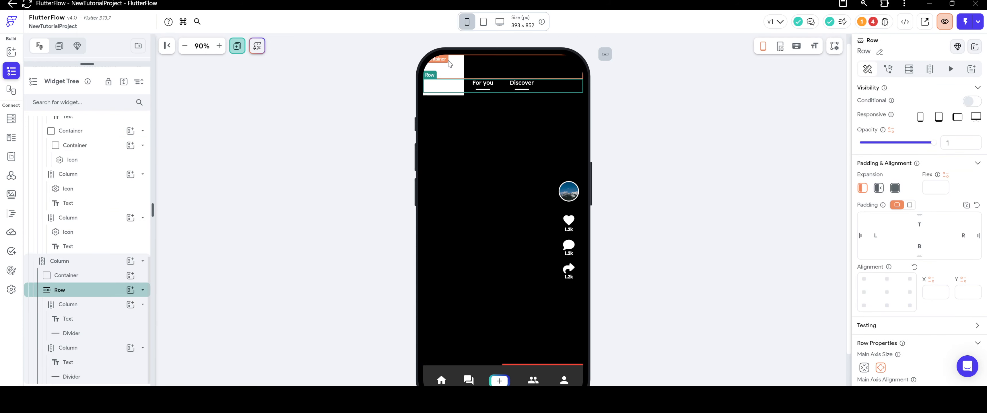
left_click(438, 76)
left_click_drag(438, 76, 447, 344)
scroll(421, 276, "down", 1)
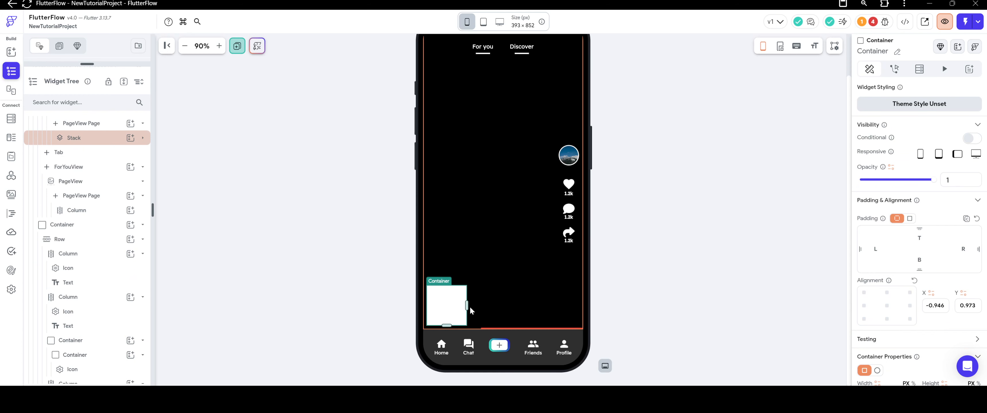
Widen the white Container almost to the action-icon Column and adjust it to fit just above the navigation bar.
left_click_drag(466, 305, 547, 304)
mouse_move(481, 316)
left_mouse_down()
mouse_move(488, 304)
mouse_move(486, 325)
mouse_move(488, 308)
left_mouse_up()
left_click(363, 280)
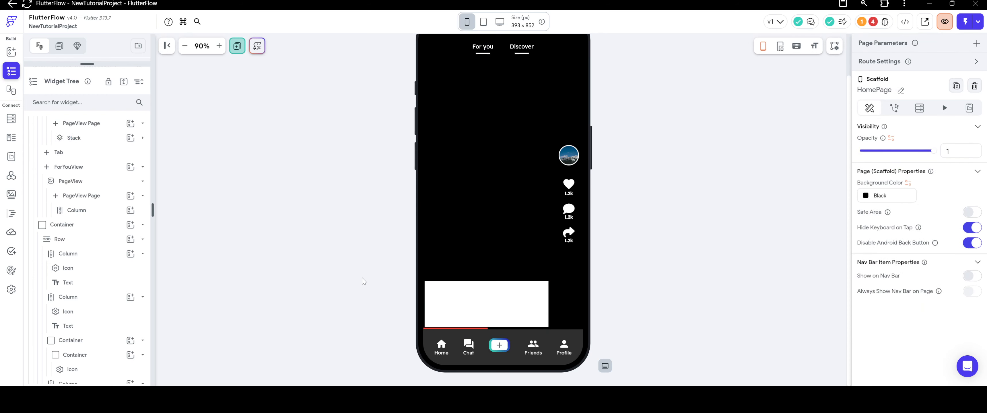
Nudge the white Container above the navigation bar to about X -0.911 and Y 0.983, and clear its fill color.
left_click(474, 286)
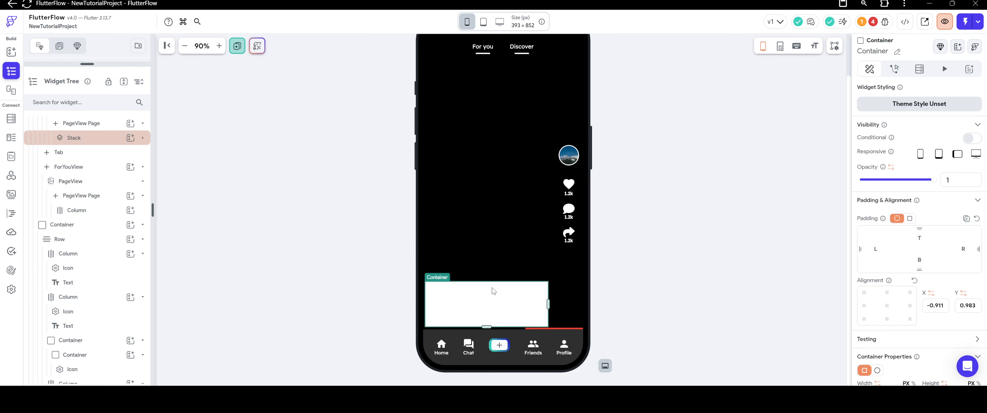
left_click(813, 305)
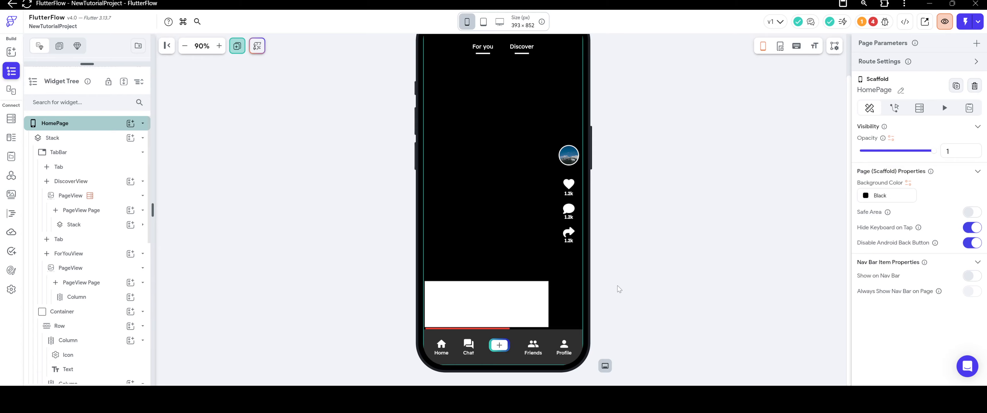
left_click(525, 314)
scroll(863, 202, "down", 5)
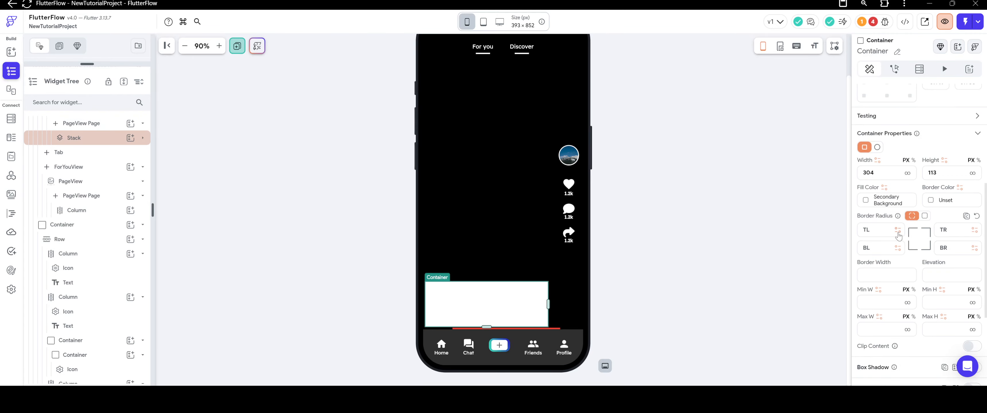
left_click(864, 200)
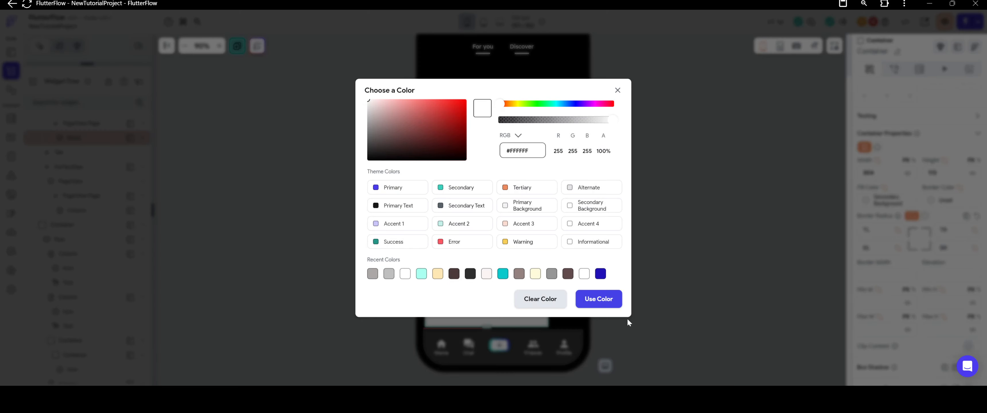
left_click(543, 298)
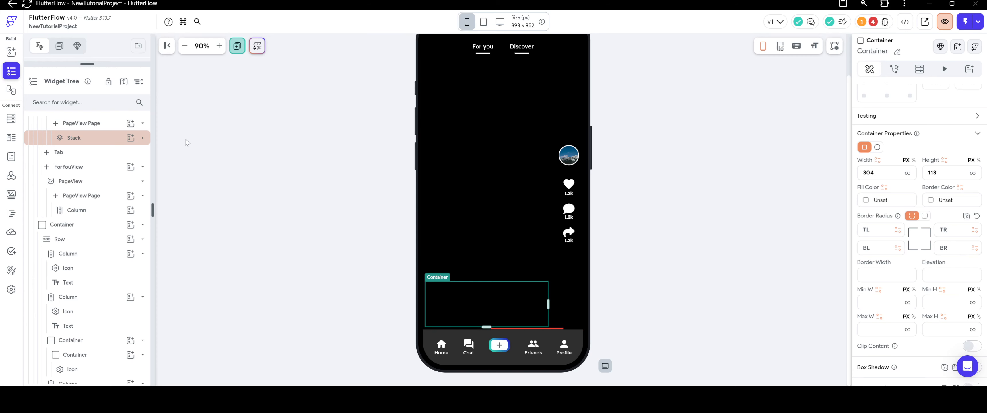
left_click(131, 138)
left_click(326, 132)
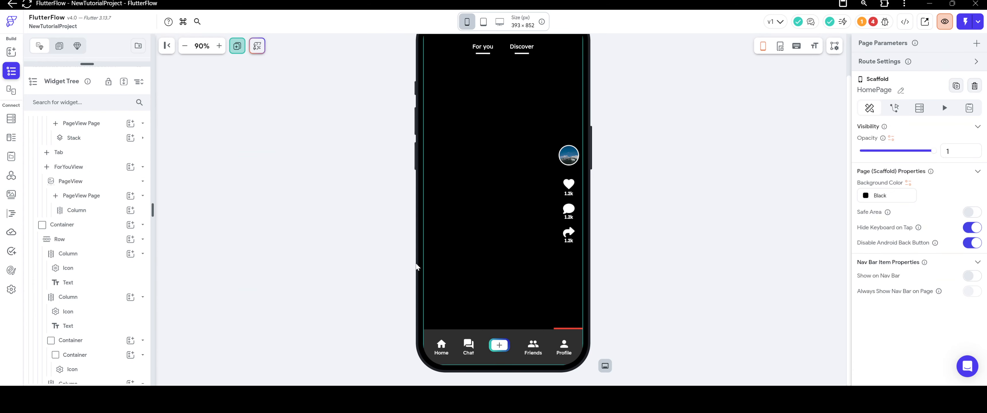
left_click(469, 296)
right_click(469, 295)
key("Escape")
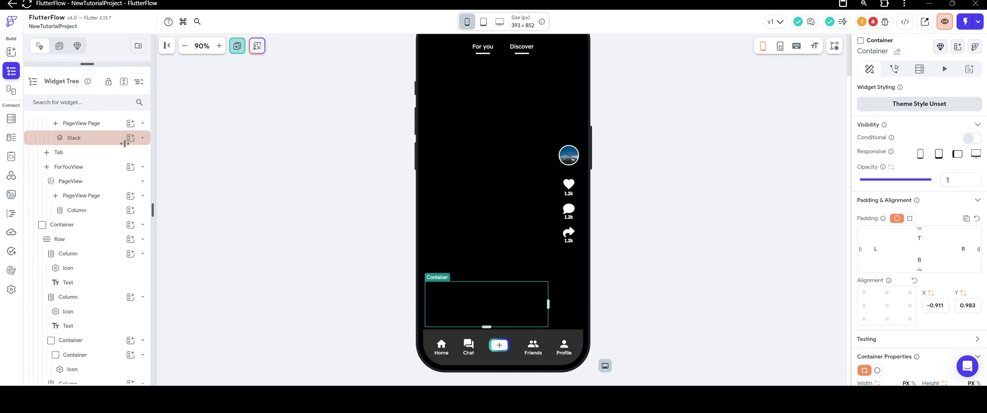
scroll(124, 143, "up", 3)
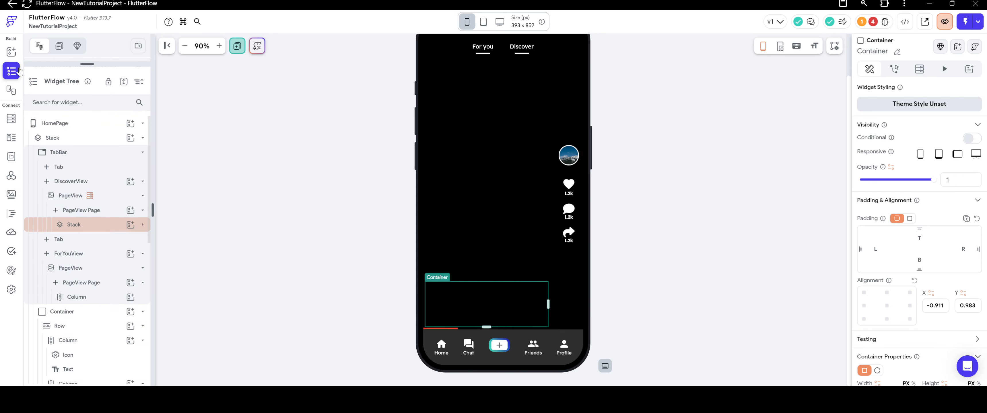
Add a Column inside the unfilled Container, with main axis alignment at the end and cross axis alignment at the start.
left_click(12, 51)
left_click_drag(87, 119, 482, 295)
scroll(923, 263, "down", 3)
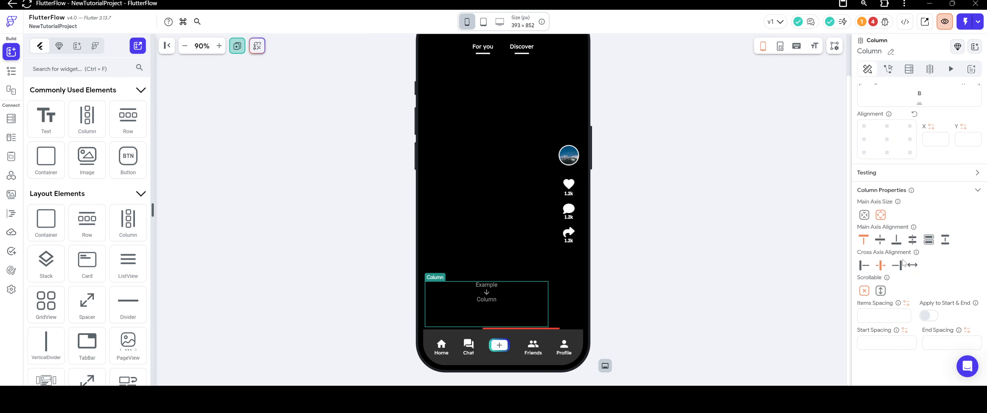
left_click(896, 242)
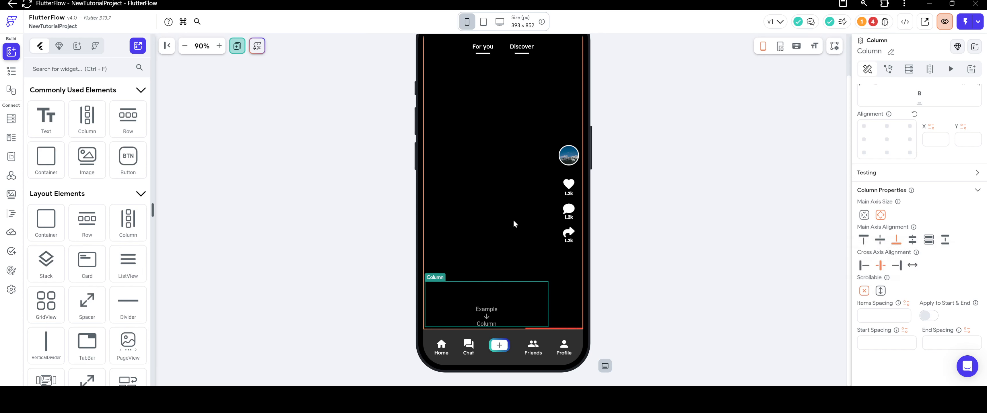
left_click(864, 264)
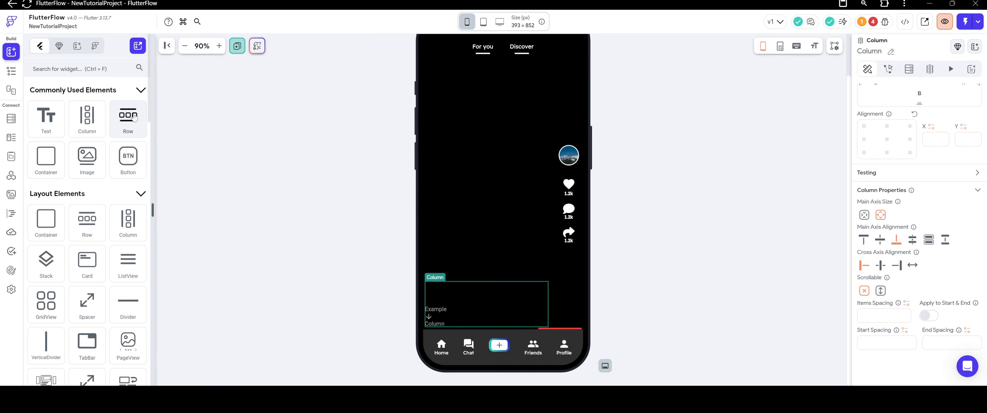
Add two Rows, one above the other, inside the Container's new Column.
left_click_drag(128, 116, 472, 306)
right_click(472, 307)
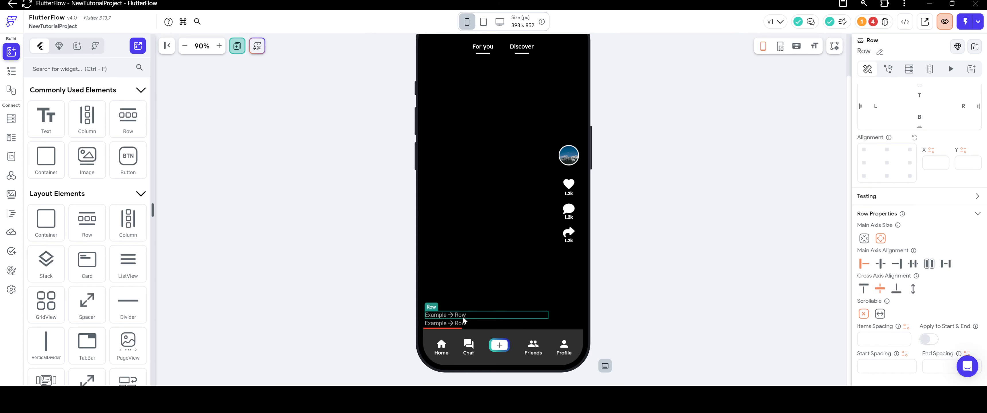
right_click(465, 325)
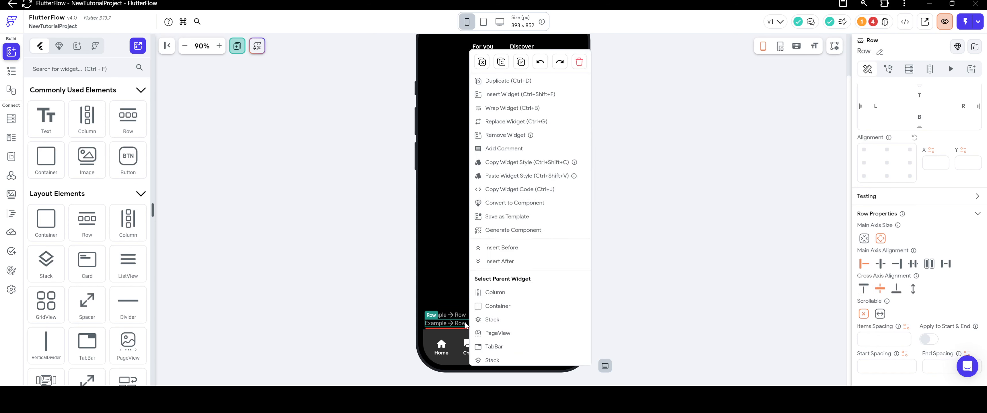
left_click(466, 325)
Add a Text to the upper Row with font size 16, Secondary Background text color and 600 - Semi Bold weight.
left_click_drag(46, 117, 468, 311)
scroll(895, 241, "down", 2)
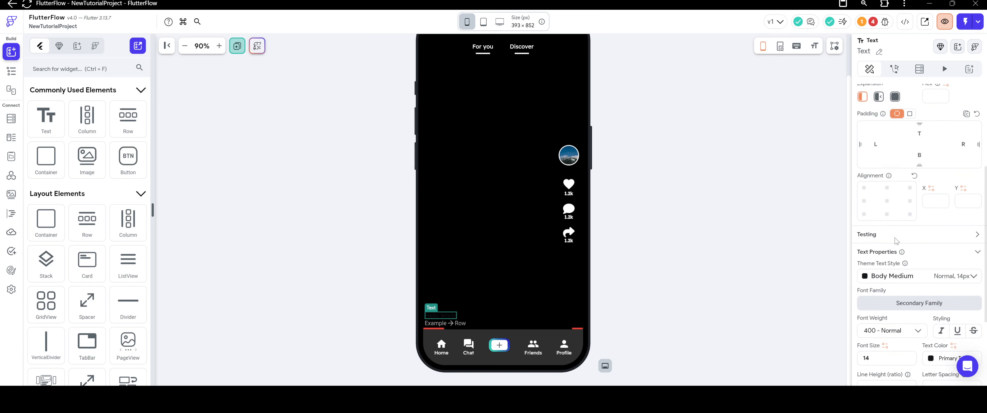
scroll(896, 241, "down", 3)
double_click(862, 234)
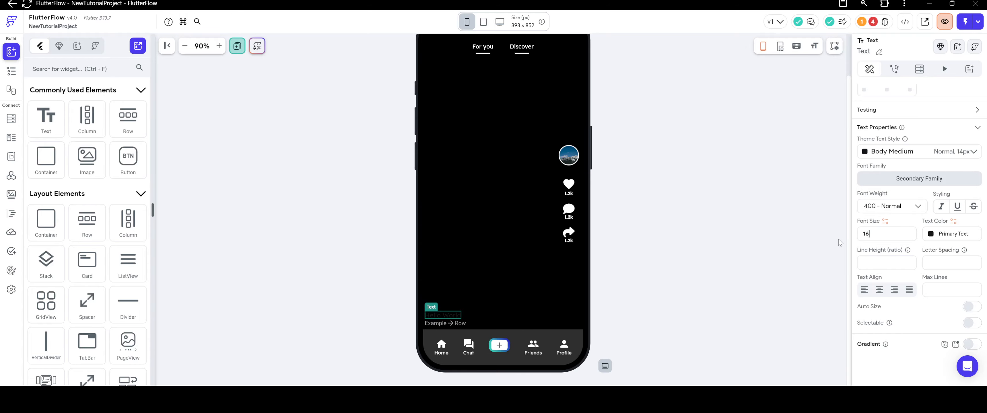
left_click(931, 234)
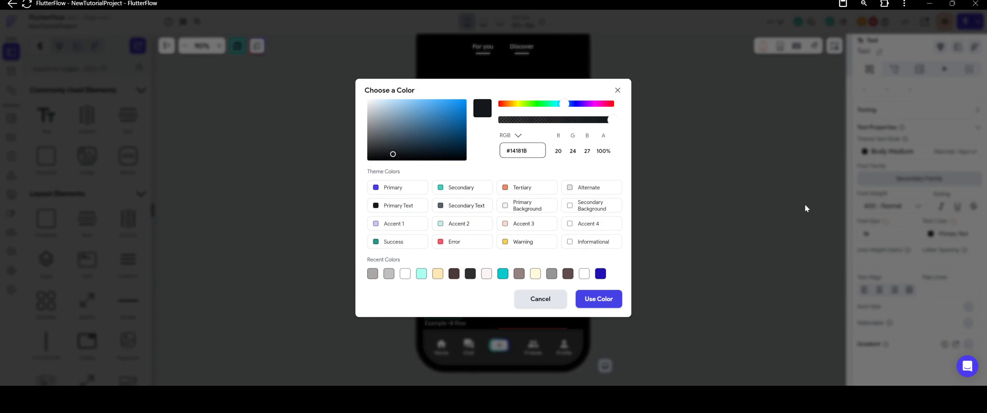
left_click(564, 211)
left_click(889, 206)
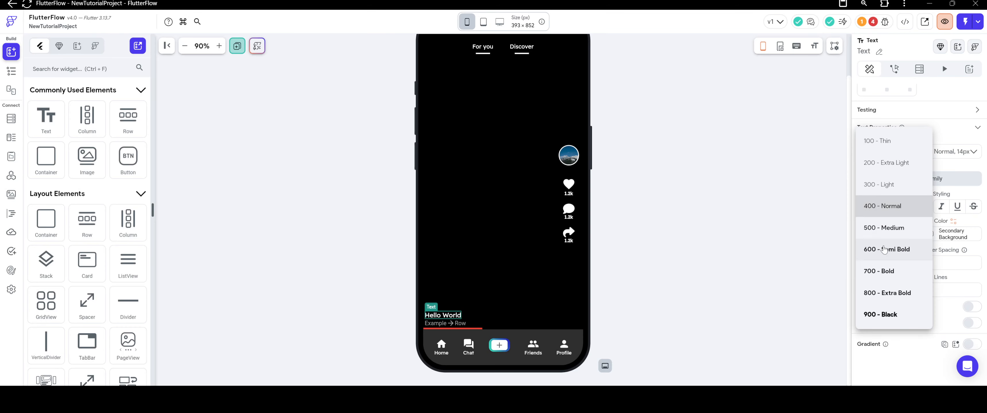
left_click(884, 250)
left_click(662, 221)
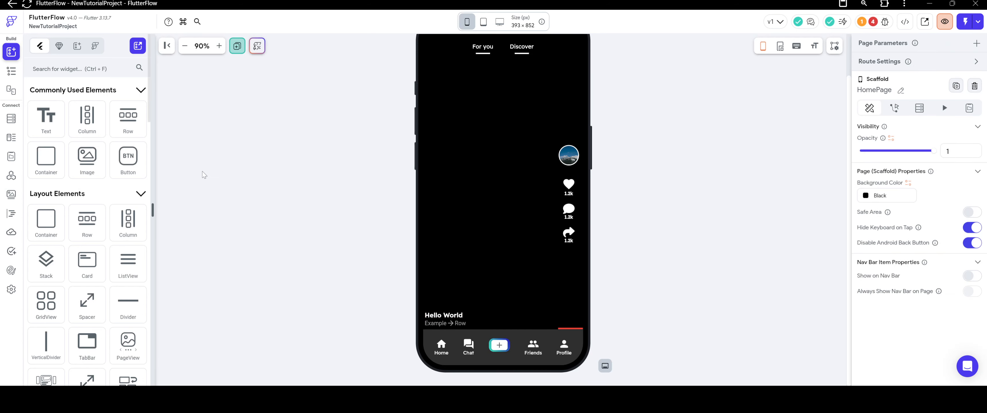
Add a circular Container of diameter 6 after the upper Row's Text, with left and right padding of 10.
left_click_drag(45, 158, 495, 322)
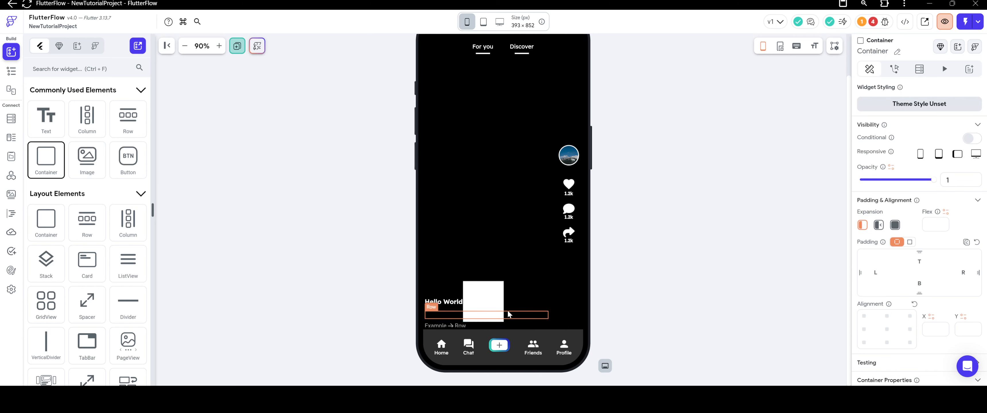
scroll(877, 244, "down", 5)
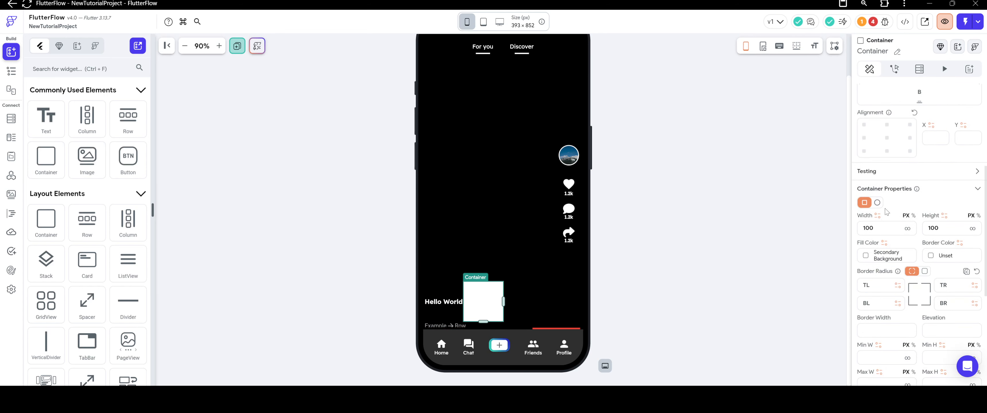
left_click(877, 204)
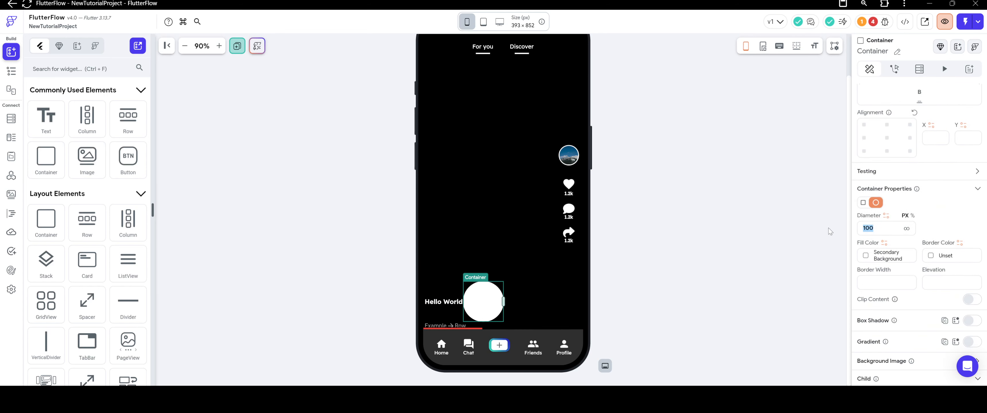
type("6")
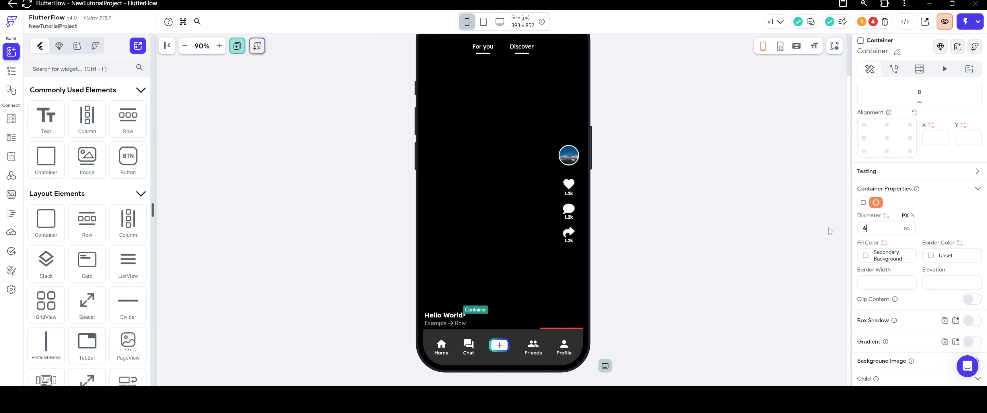
scroll(880, 210, "up", 4)
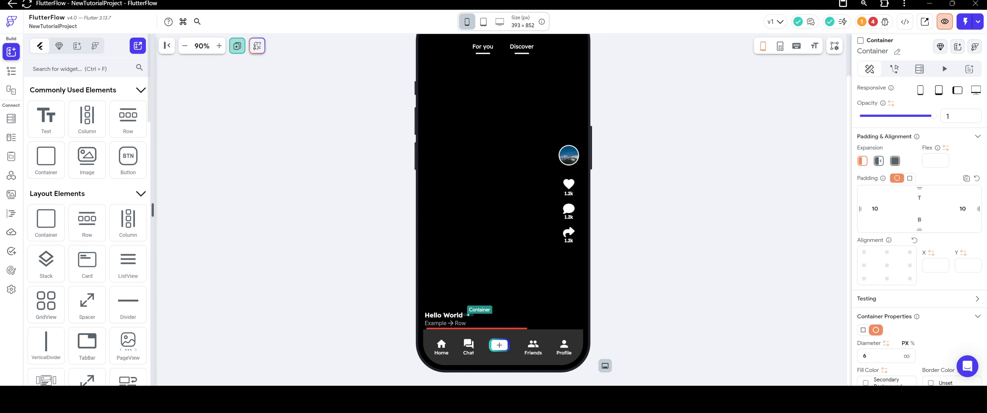
Add a second Text after the small dot in the upper Row and color it Secondary Background.
left_click_drag(46, 118, 490, 318)
scroll(887, 267, "down", 5)
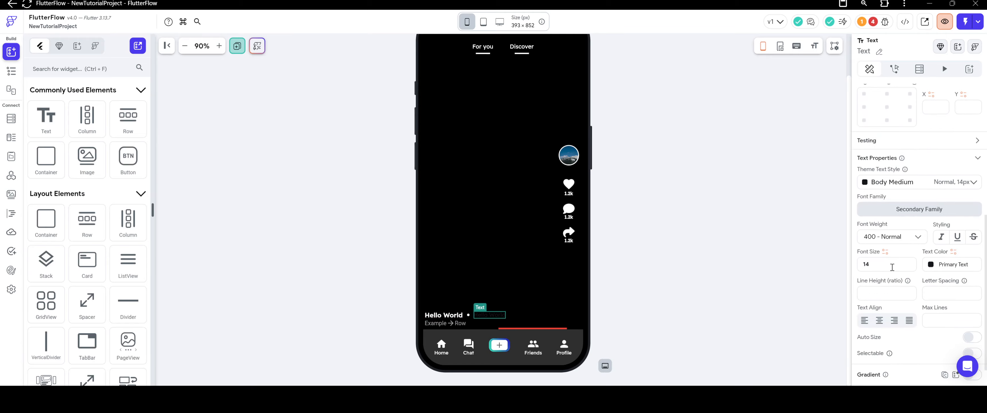
left_click(933, 265)
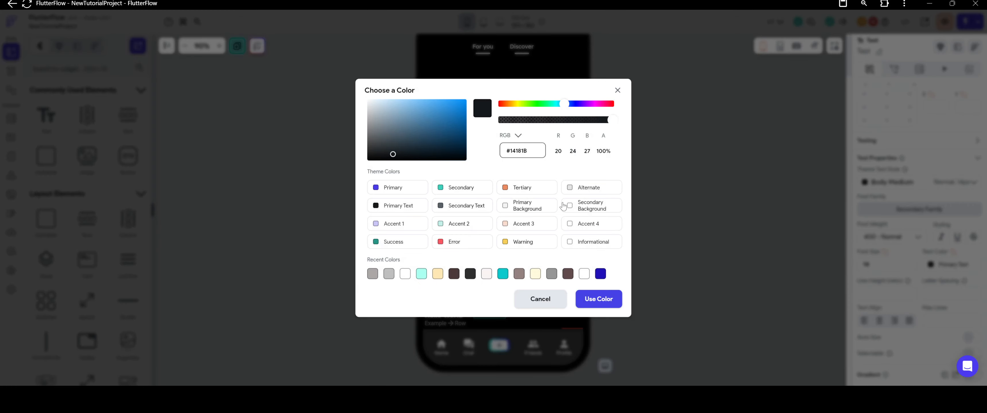
left_click(570, 208)
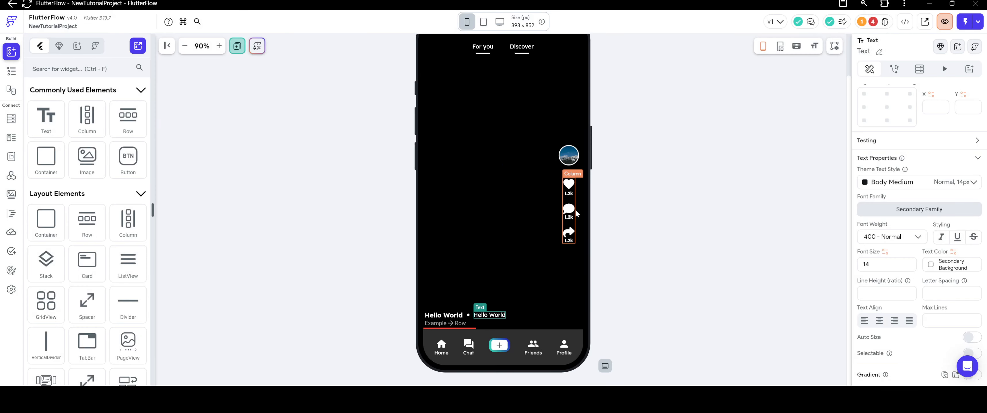
Set the lower Row's top padding to 4.
left_click(465, 325)
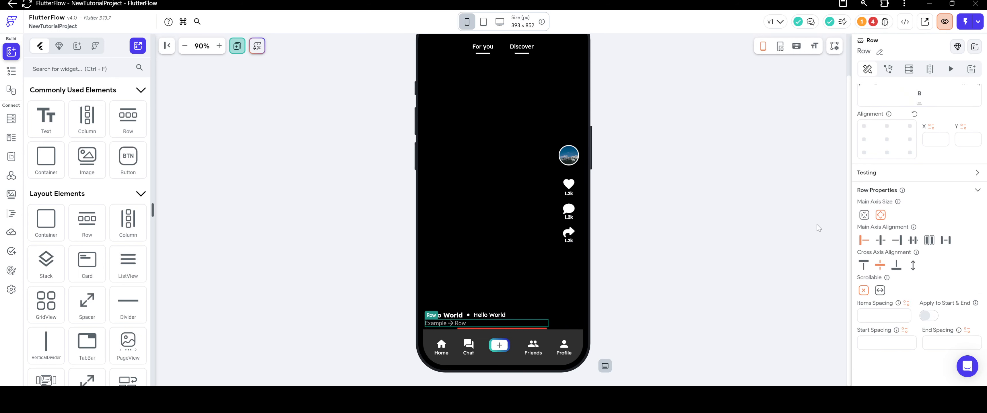
scroll(890, 195, "up", 4)
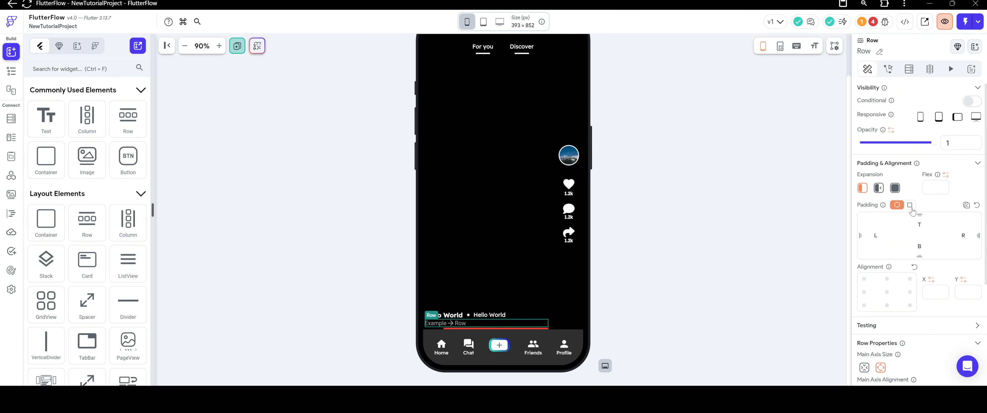
left_click(916, 227)
type("4")
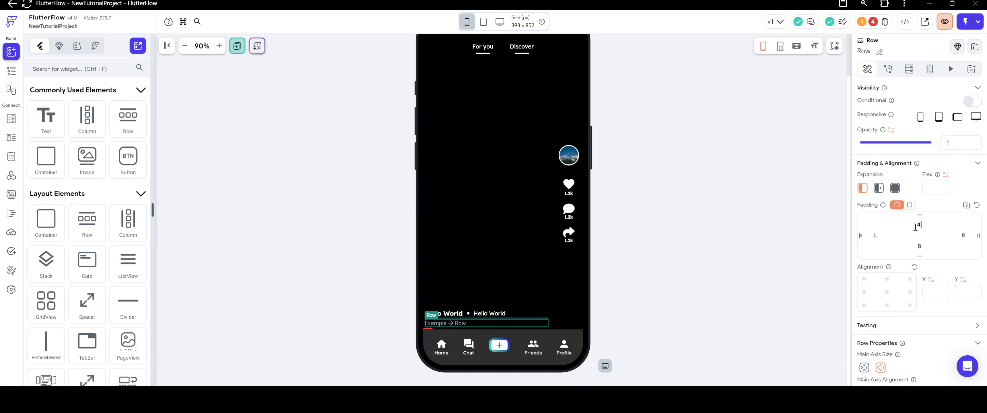
Add a Text to the lower Row, color it Secondary Background and set its expansion to Expanded.
left_click_drag(46, 116, 487, 326)
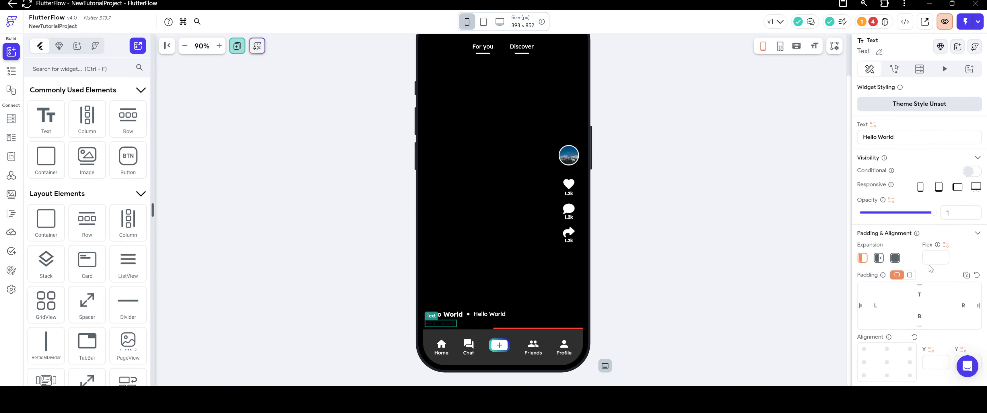
scroll(927, 238, "down", 7)
left_click(928, 235)
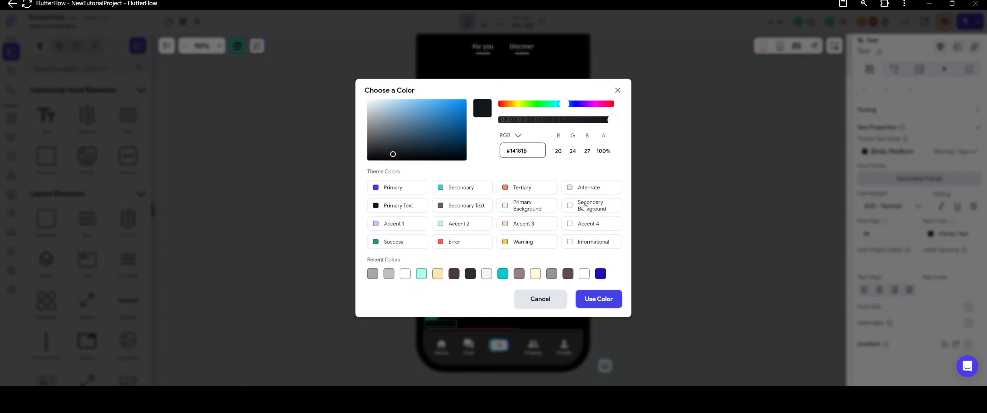
left_click(569, 209)
scroll(950, 180, "up", 6)
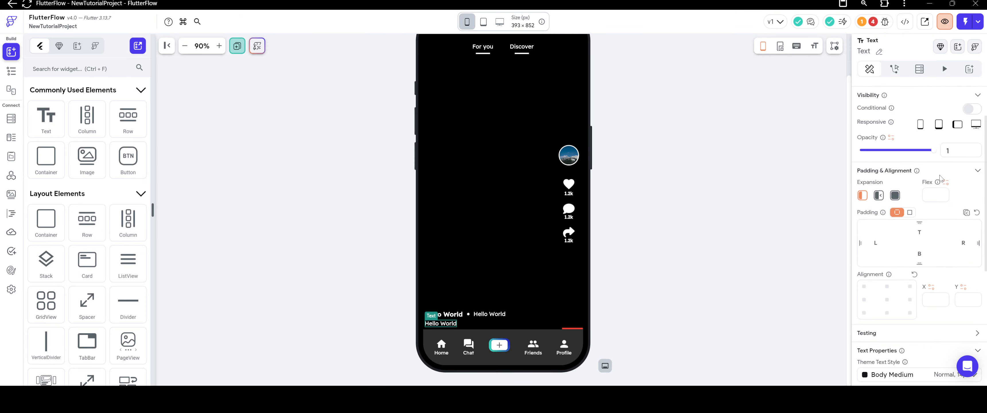
left_click(895, 195)
left_click(683, 264)
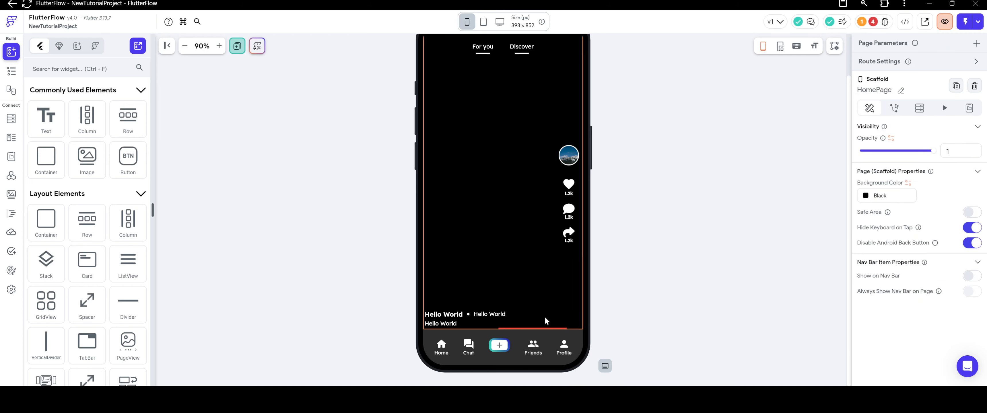
right_click(492, 327)
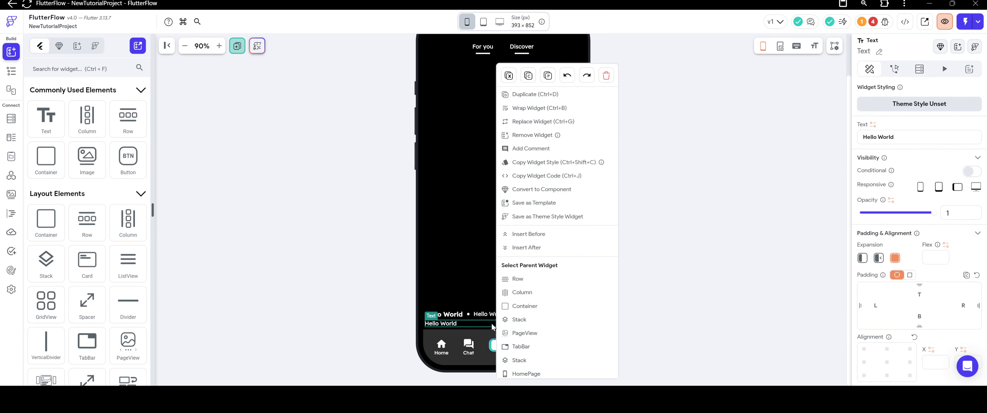
left_click(323, 234)
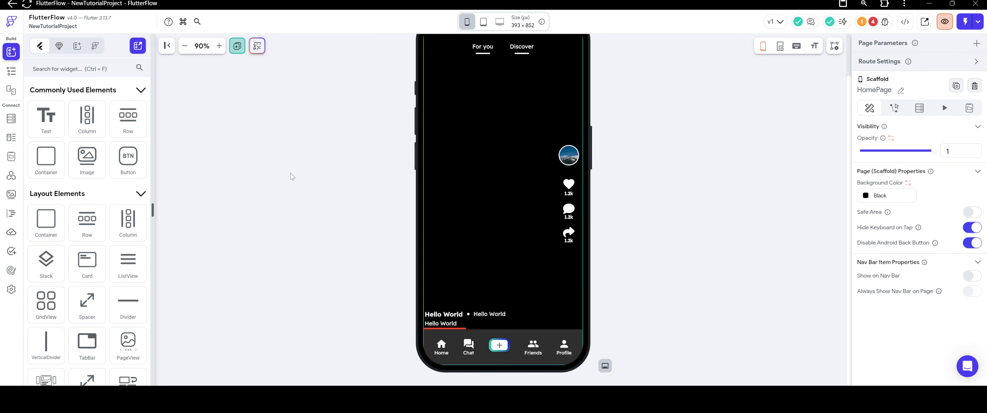
scroll(116, 208, "down", 3)
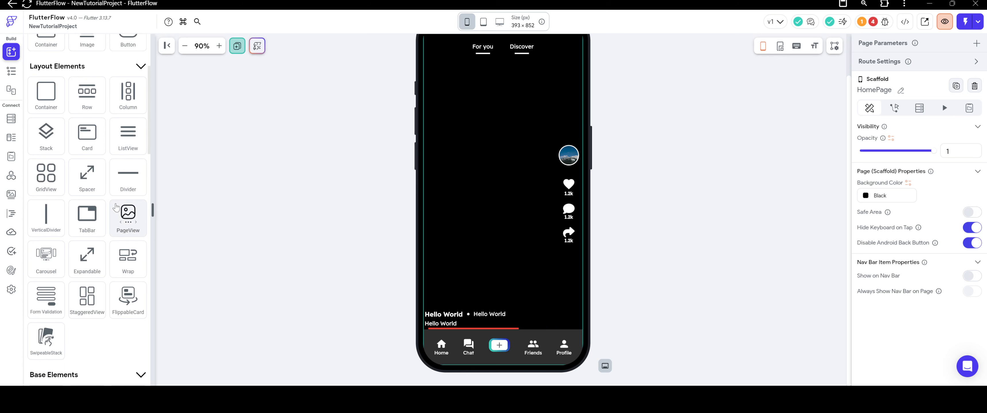
scroll(116, 207, "down", 2)
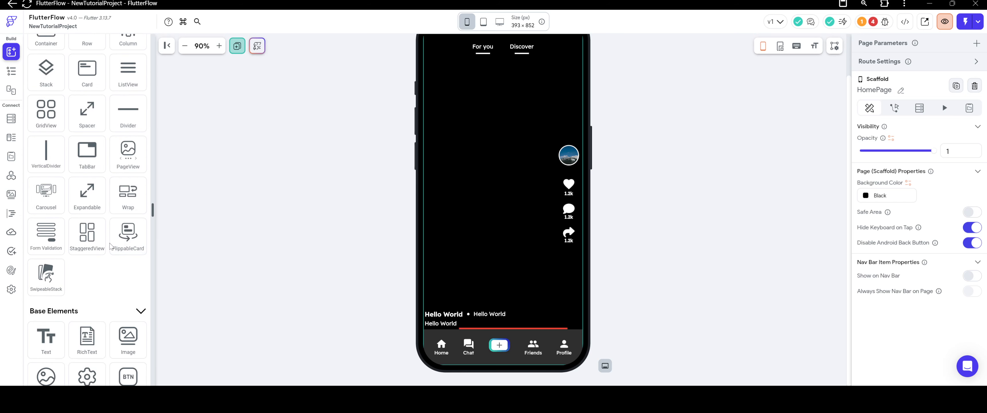
left_click_drag(127, 194, 471, 325)
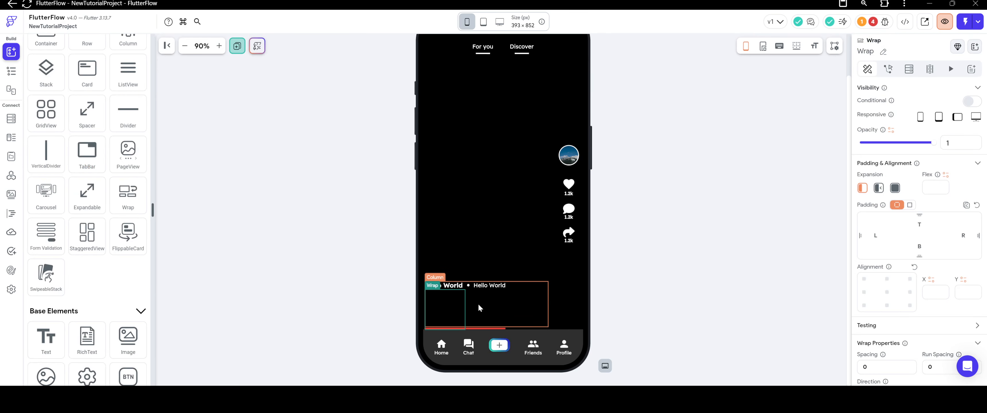
right_click(435, 296)
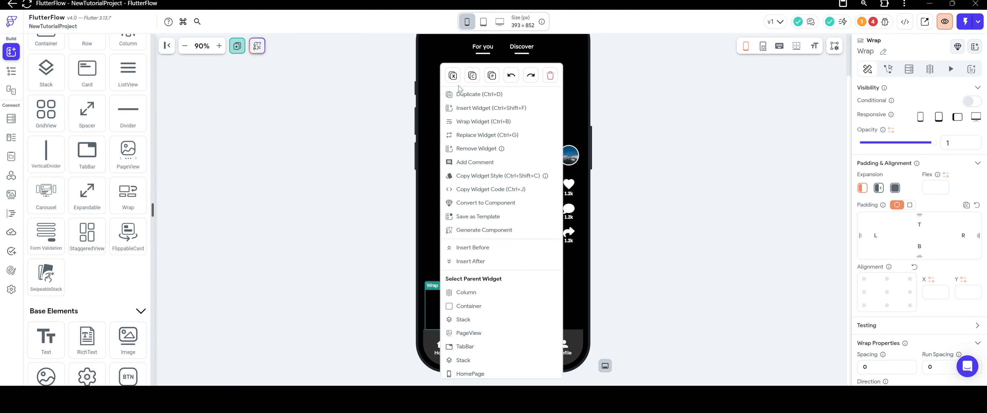
left_click(455, 77)
Add bottom padding to the lower text Row in the lower-left Container.
left_click(491, 325)
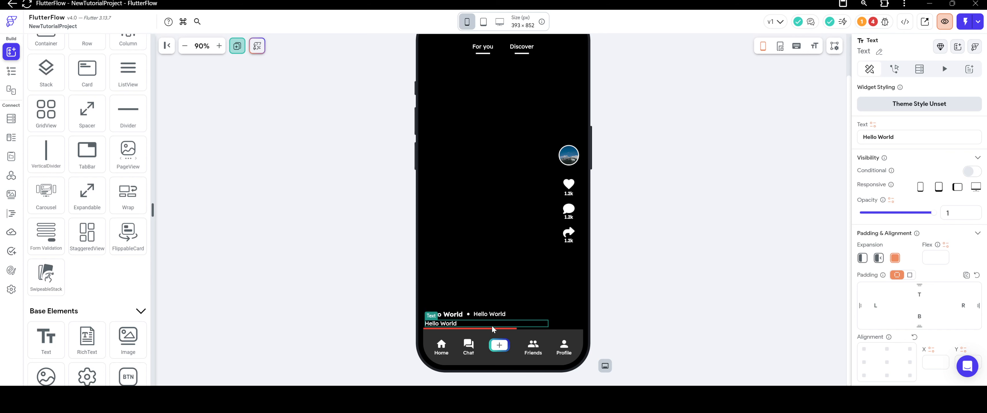
right_click(497, 325)
left_click(515, 278)
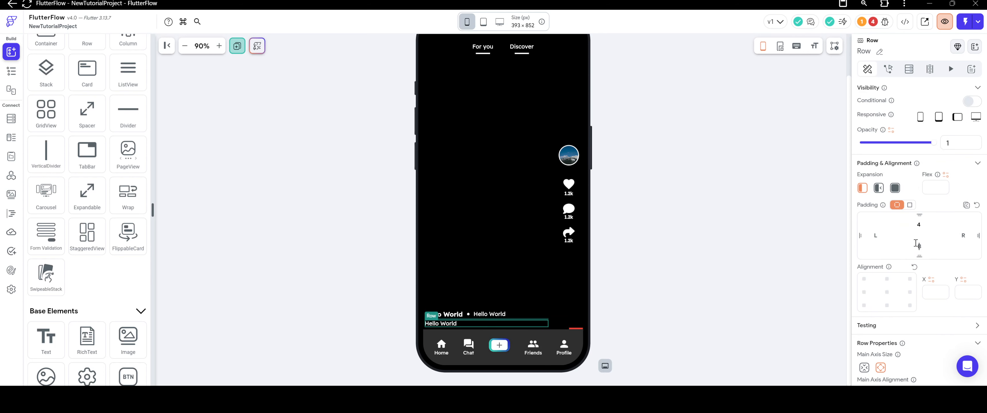
left_click(347, 227)
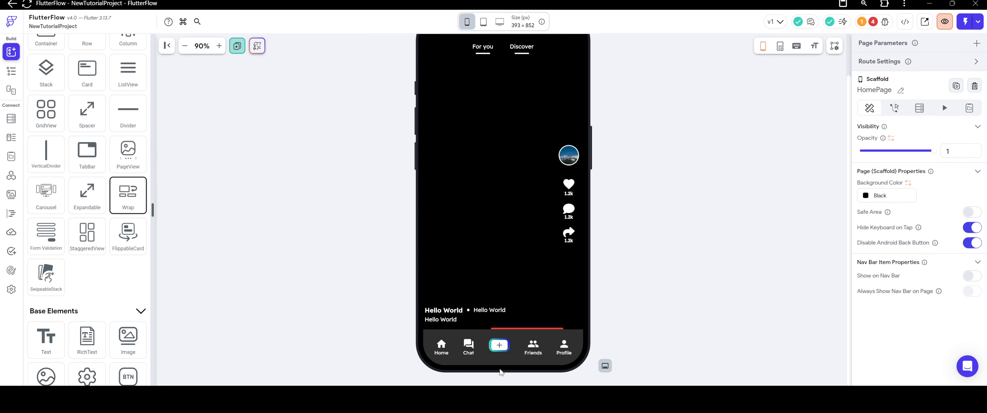
Add a Wrap beneath the lower text Row in the Column and place a Text inside it.
left_click_drag(128, 193, 469, 325)
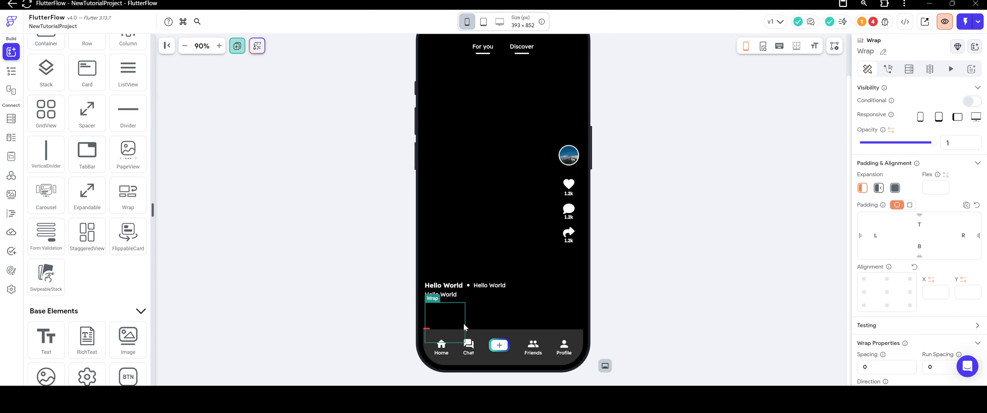
scroll(927, 202, "down", 5)
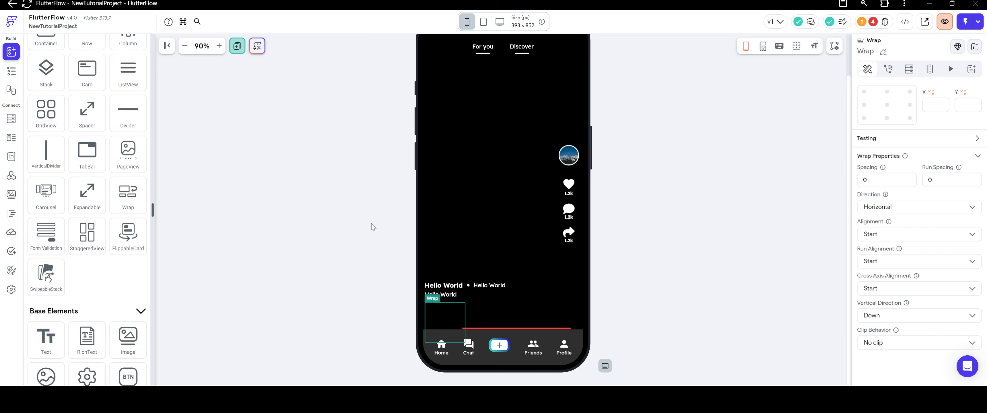
scroll(74, 106, "up", 5)
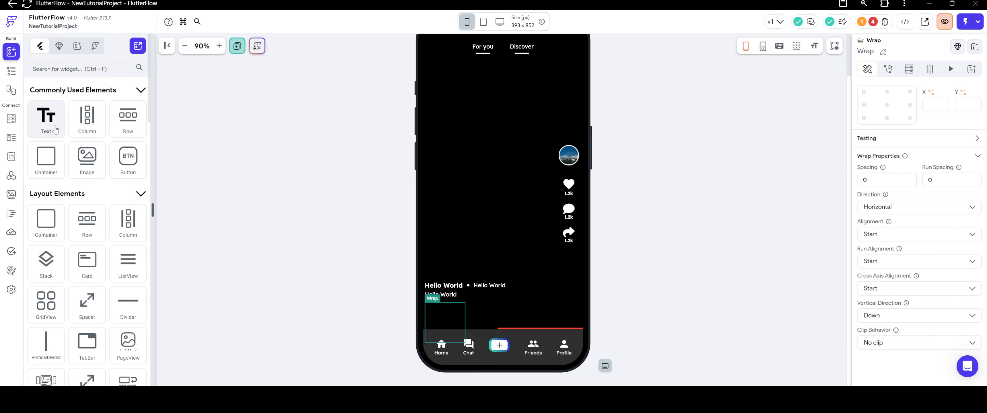
left_click_drag(46, 127, 449, 322)
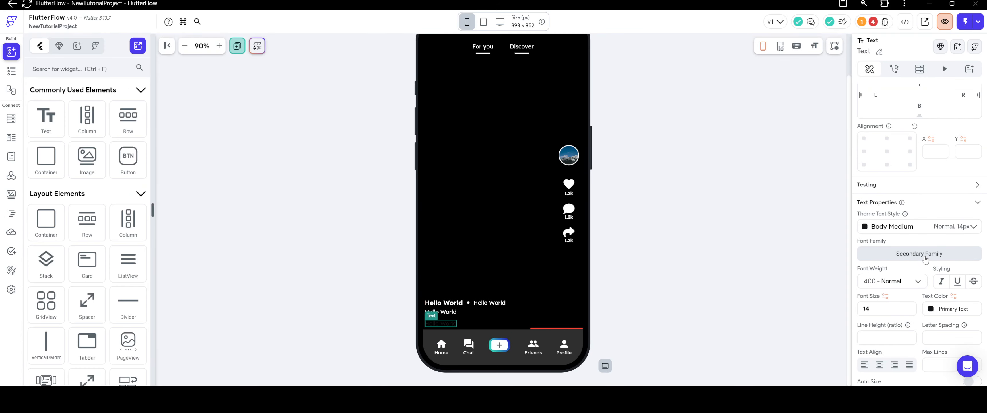
Color the Wrap's Text Secondary Background and set its font size to 12.
left_click(931, 309)
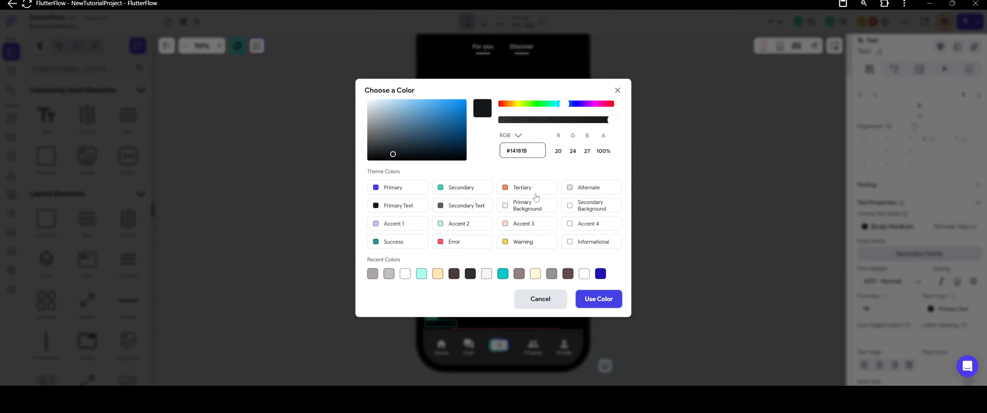
left_click(570, 207)
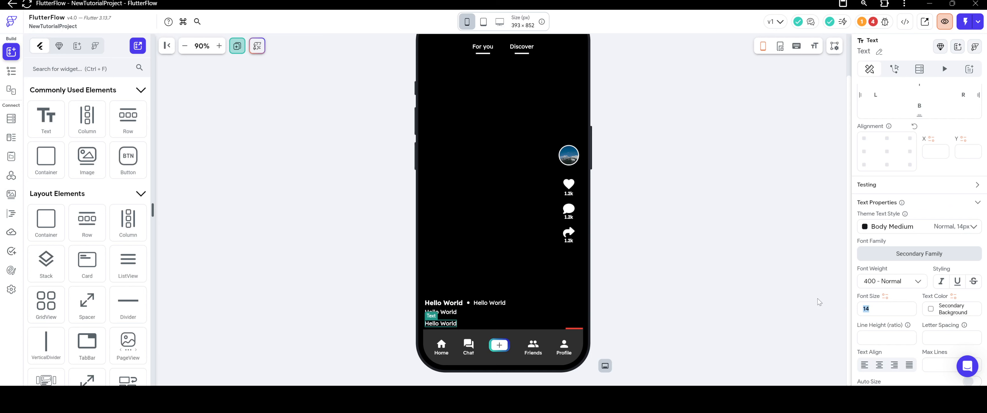
type("12")
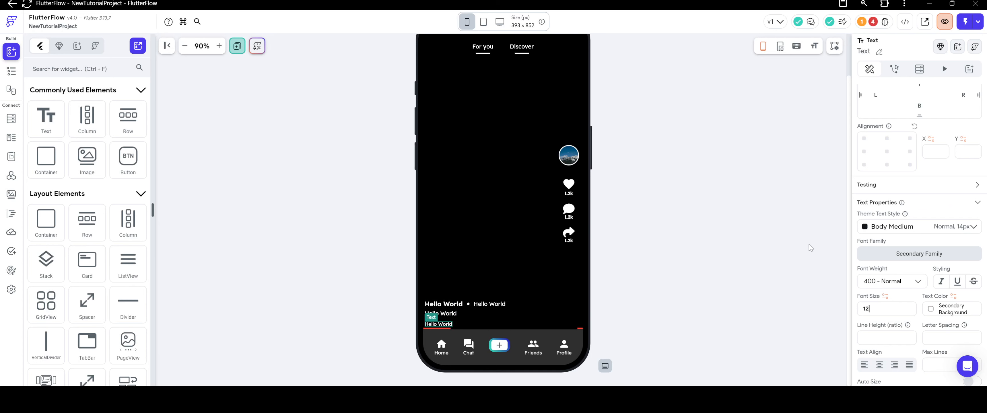
scroll(848, 291, "down", 2)
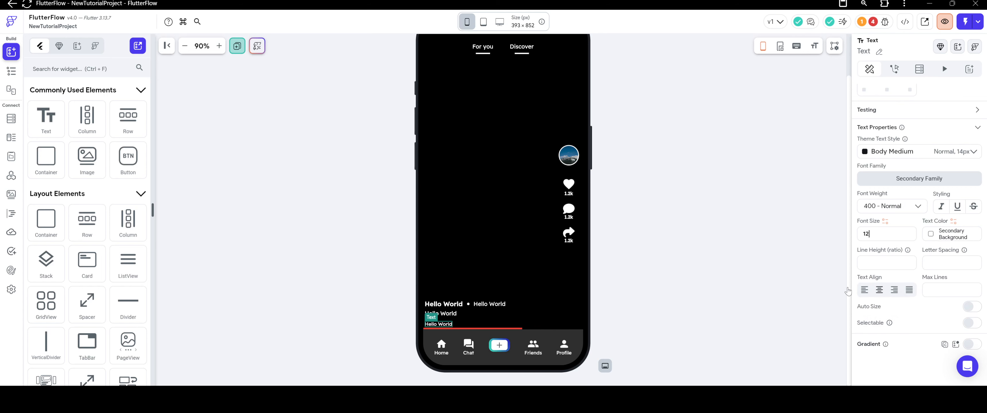
Set the Wrap's spacing to 6 and its run spacing to 4.
right_click(452, 326)
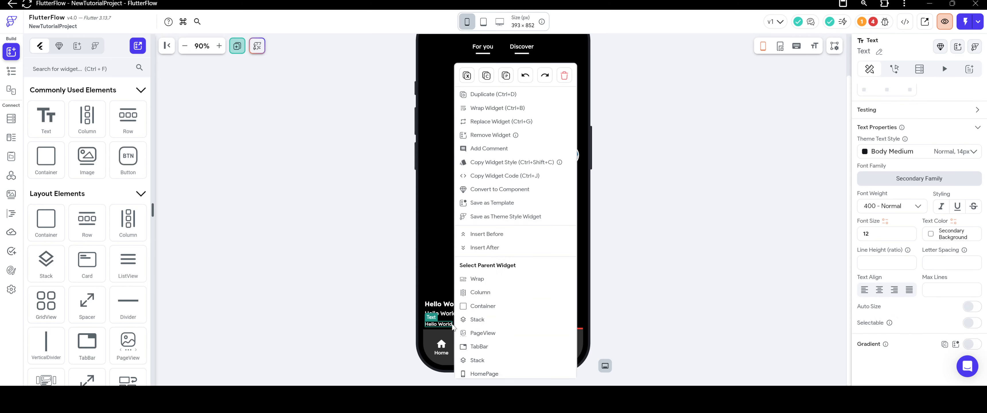
left_click(477, 279)
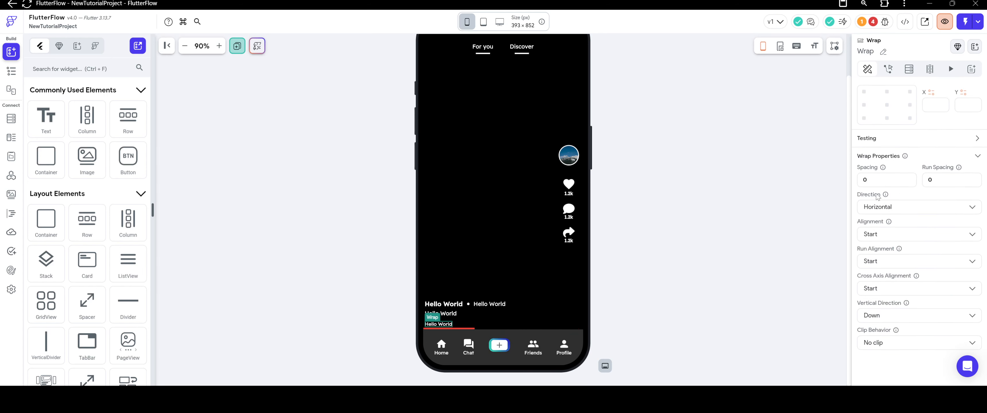
left_click(877, 179)
left_click_drag(943, 181, 910, 184)
type("4")
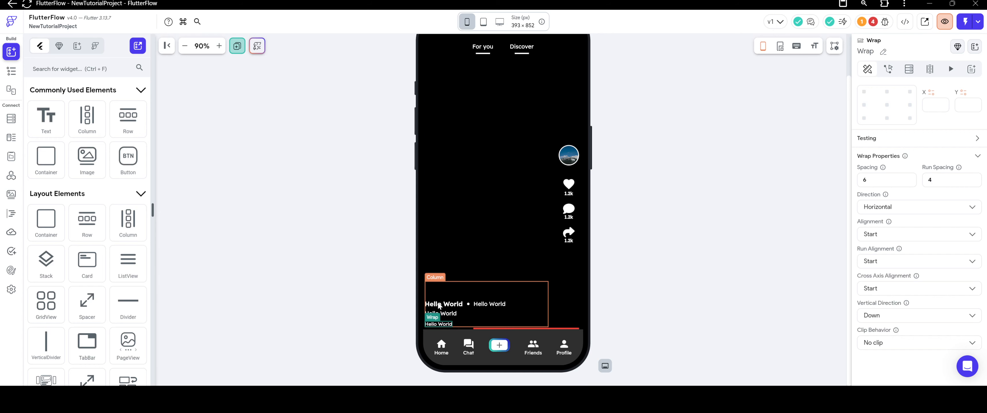
scroll(928, 100, "up", 5)
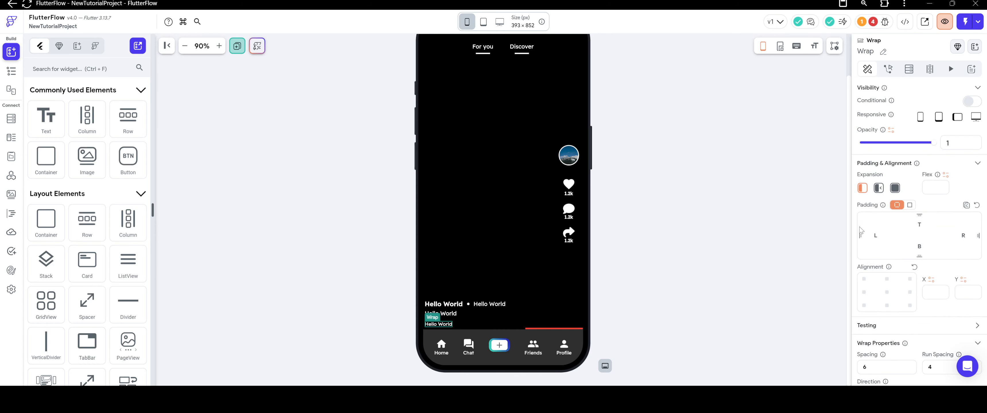
left_click(736, 186)
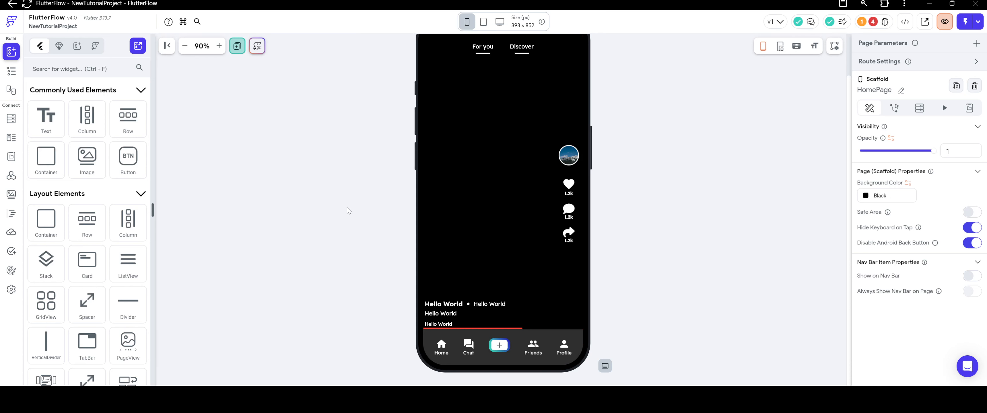
Start a Document from Reference backend query on the Stack in DiscoverView's PageView, using the users collection.
scroll(498, 192, "up", 1)
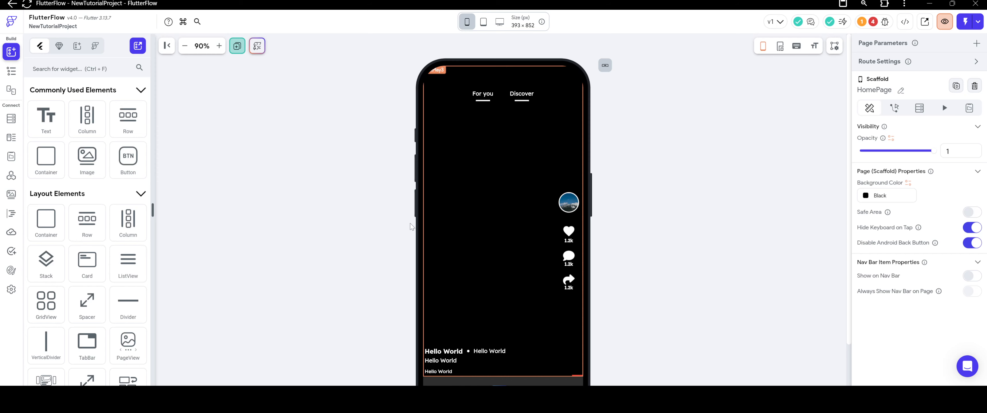
left_click(11, 71)
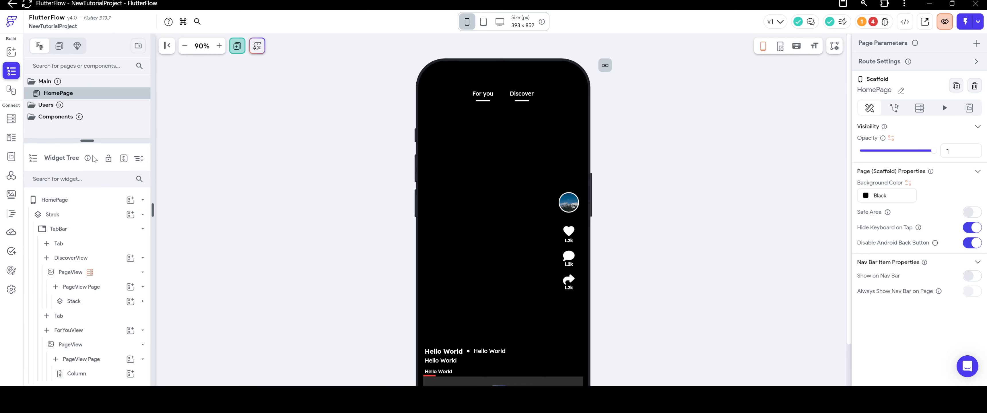
left_click(461, 188)
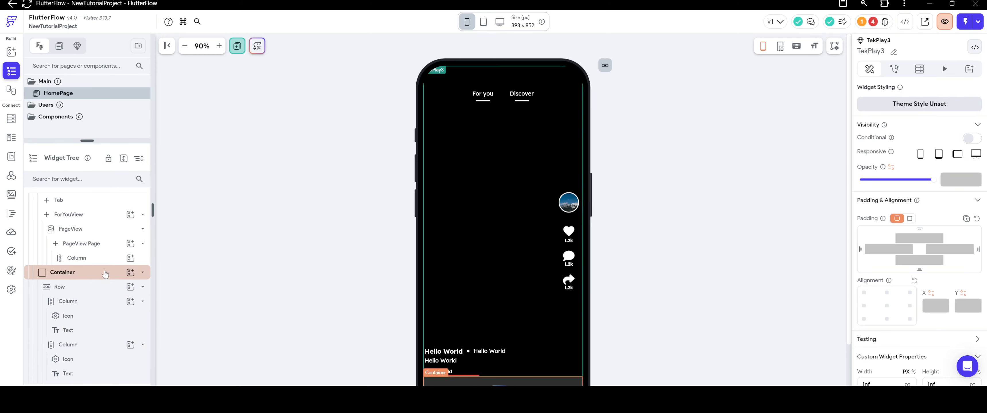
scroll(105, 283, "up", 3)
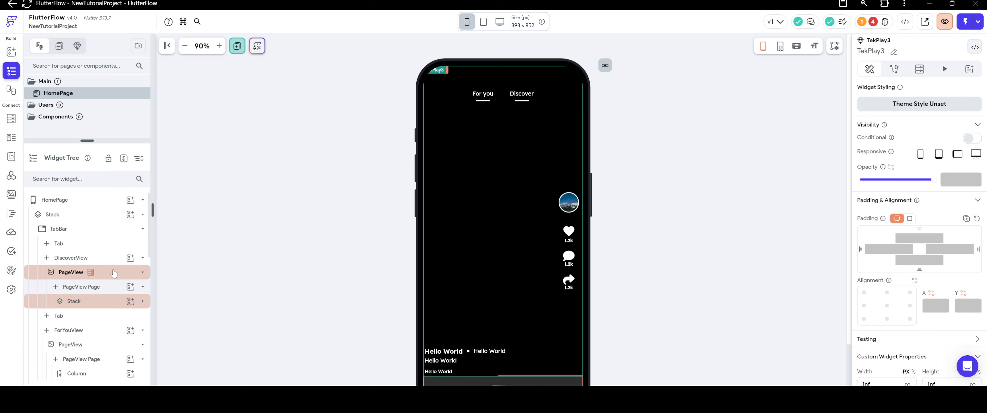
left_click(96, 302)
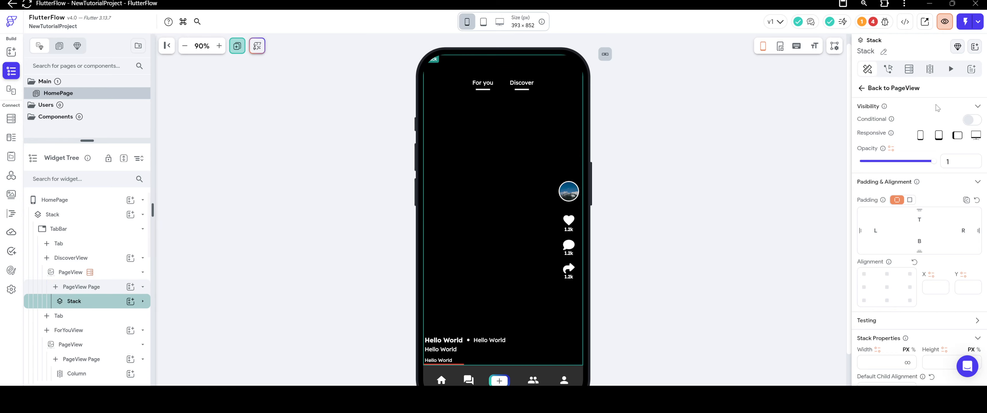
left_click(908, 69)
left_click(919, 91)
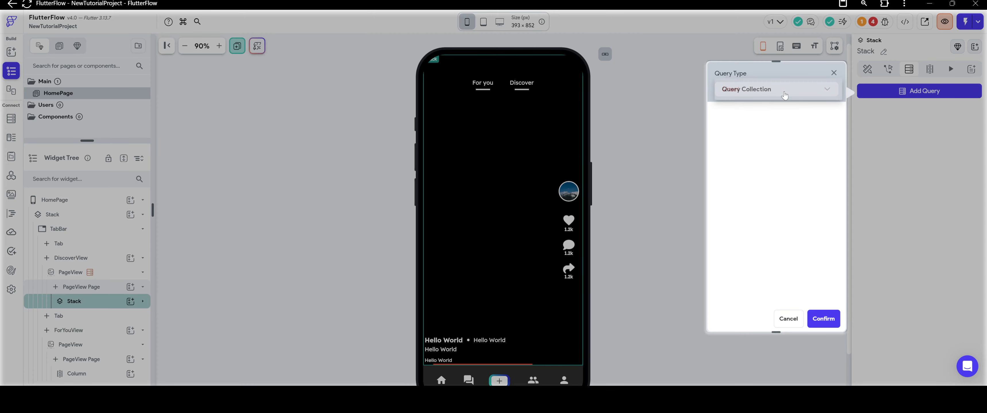
left_click(770, 89)
left_click(757, 140)
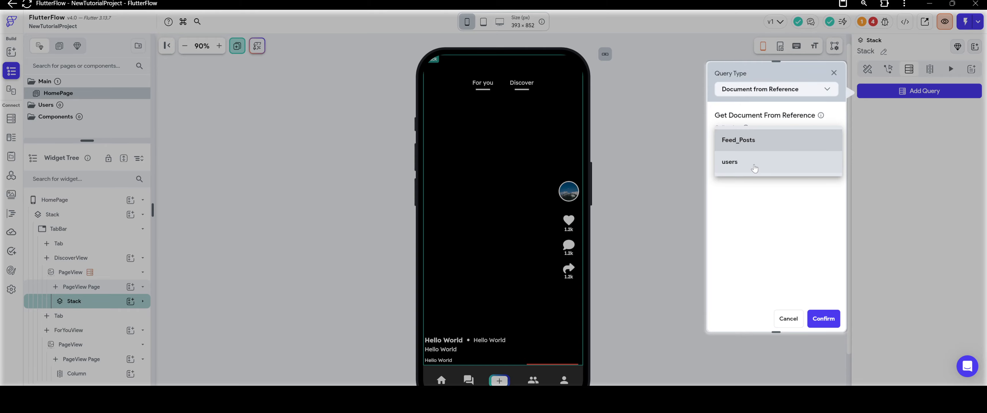
left_click(755, 162)
Set the query's reference to uploadedby_ref from the Feed_Posts document and save the query.
left_click(754, 160)
left_click(614, 220)
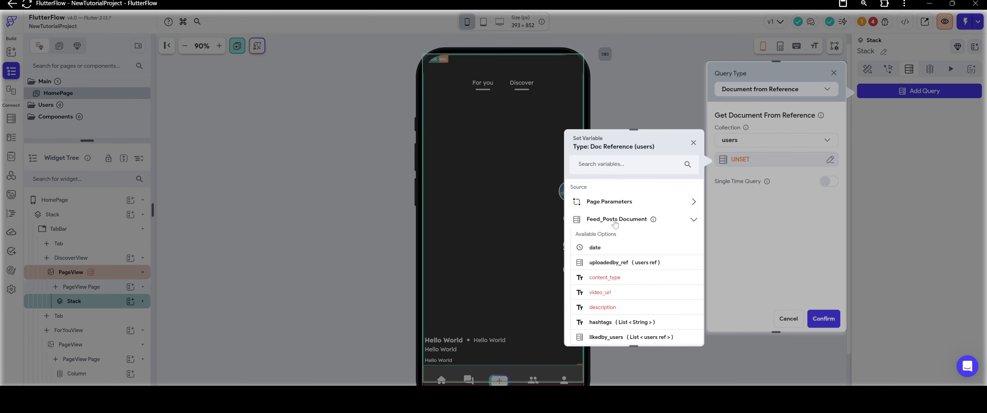
left_click(610, 263)
left_click(675, 329)
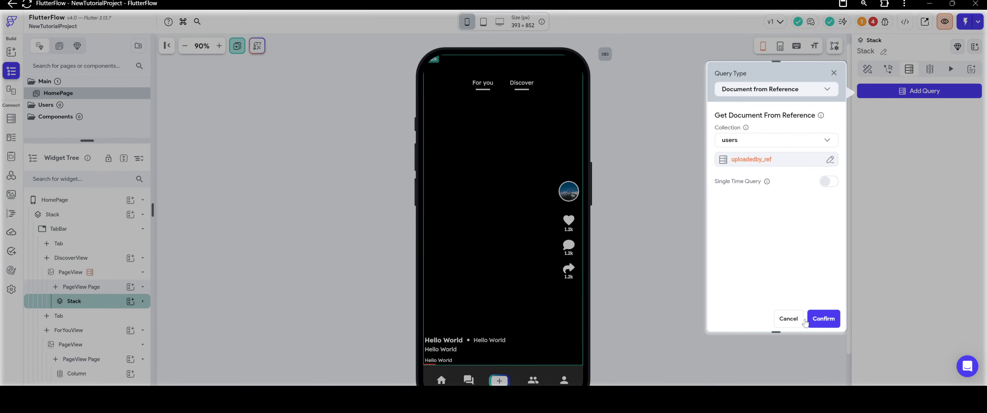
left_click(823, 319)
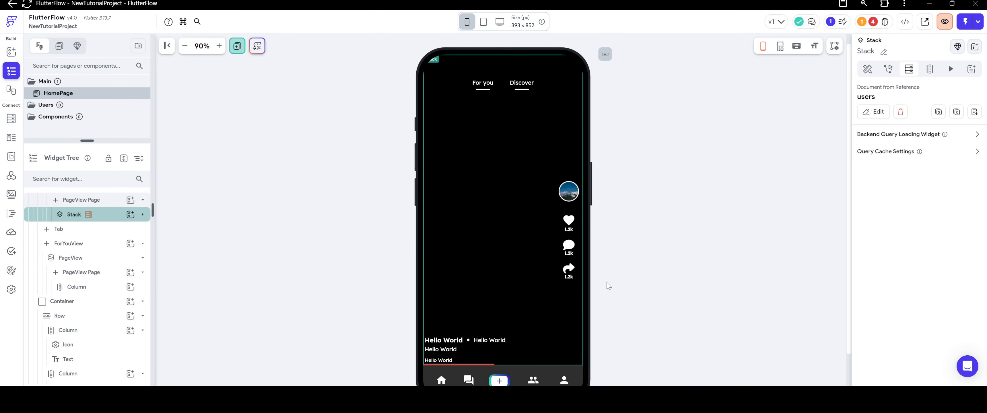
left_click(570, 195)
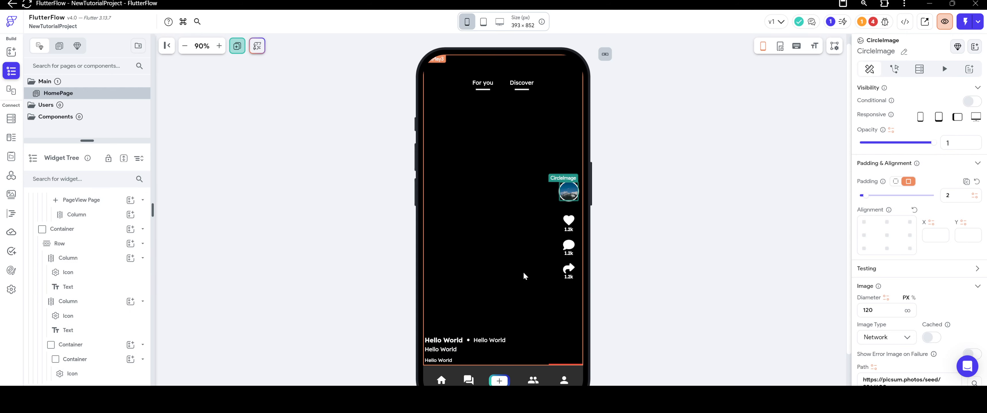
scroll(907, 247, "down", 1)
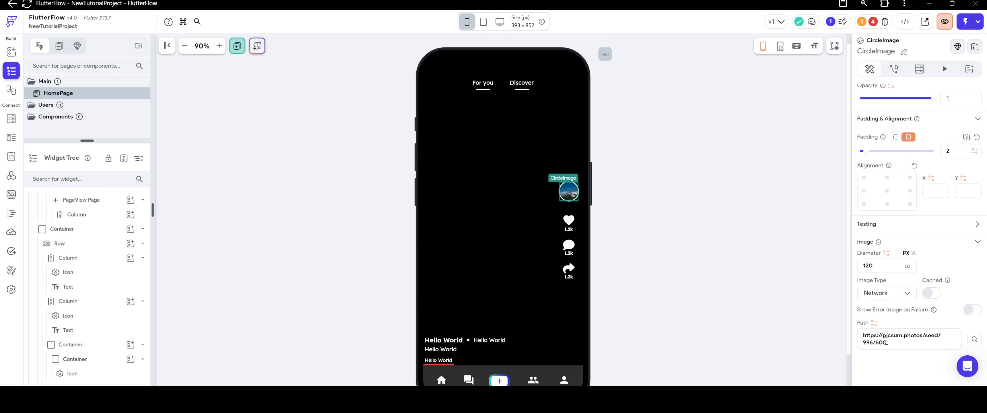
key("ctrl+a")
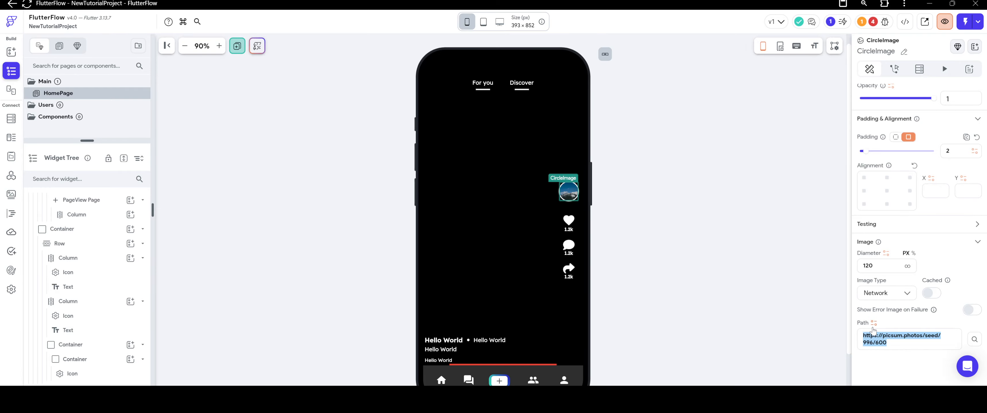
left_click(873, 324)
left_click(757, 255)
scroll(766, 294, "down", 1)
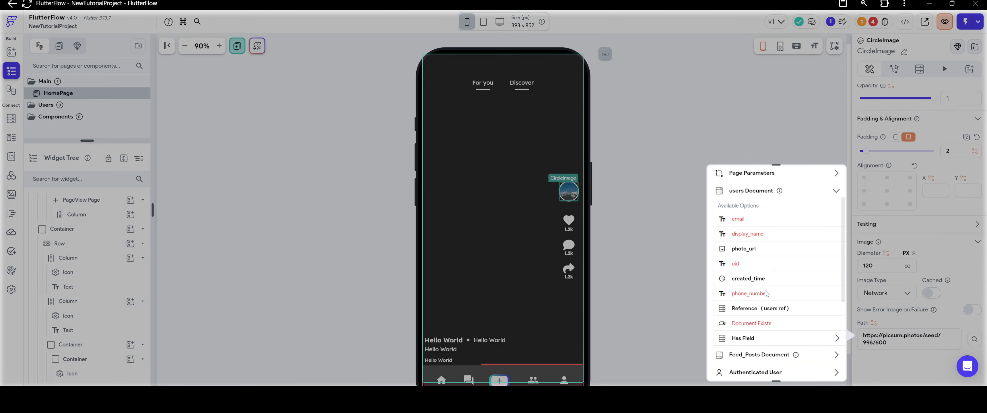
left_click(744, 249)
left_click(887, 344)
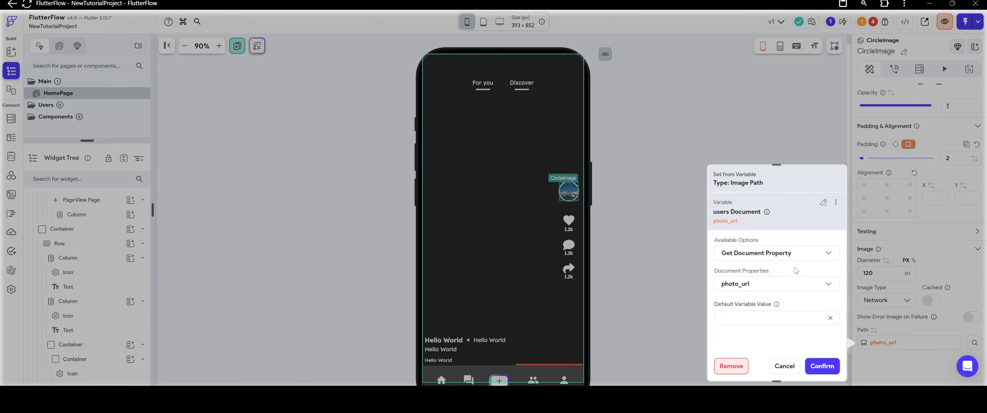
key("ctrl+v")
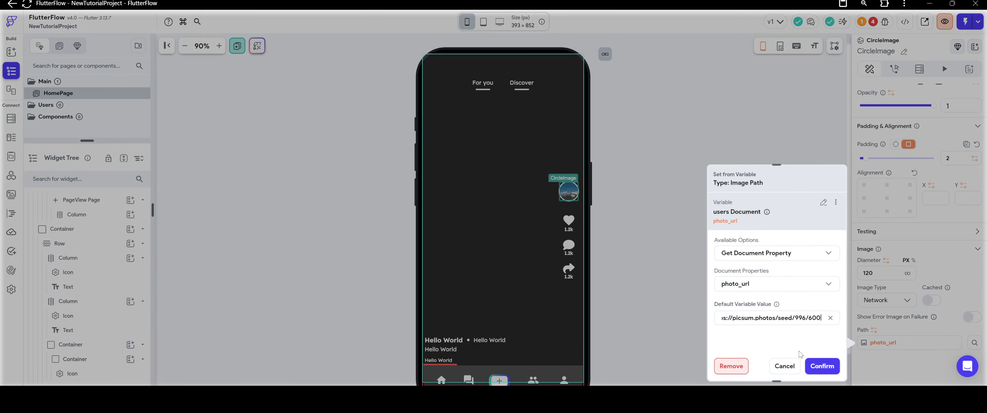
left_click(818, 364)
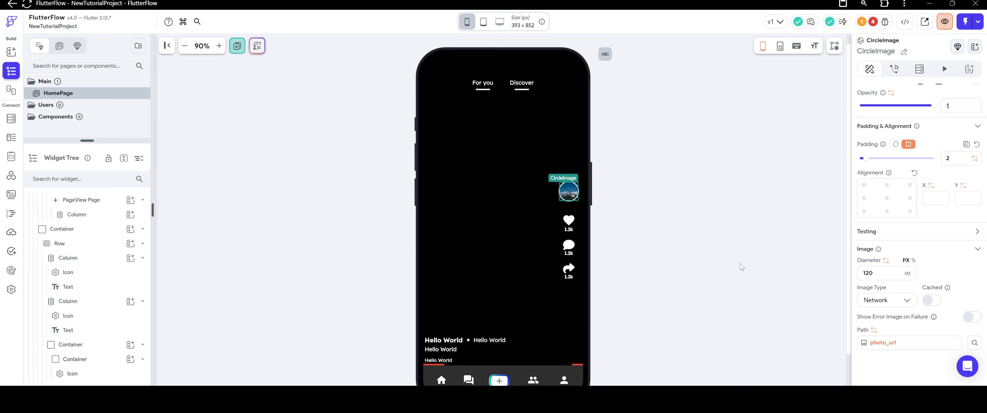
left_click(636, 283)
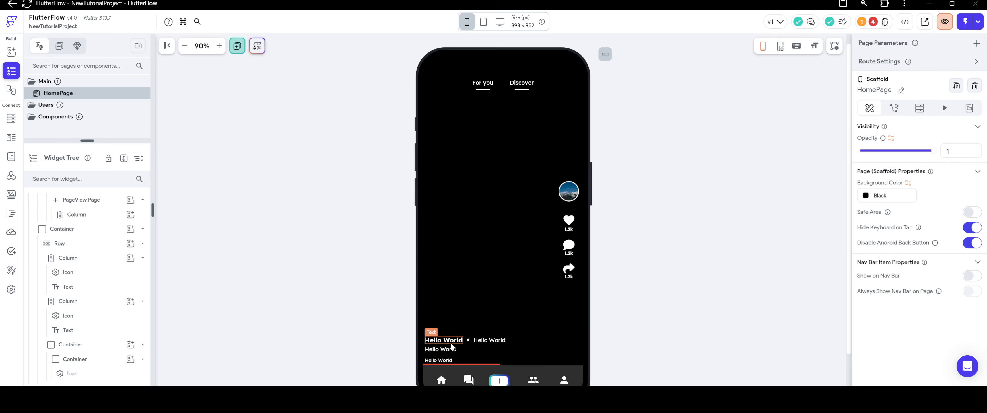
Bind the bold Hello World text before the dot to display_name from the users document.
left_click(443, 340)
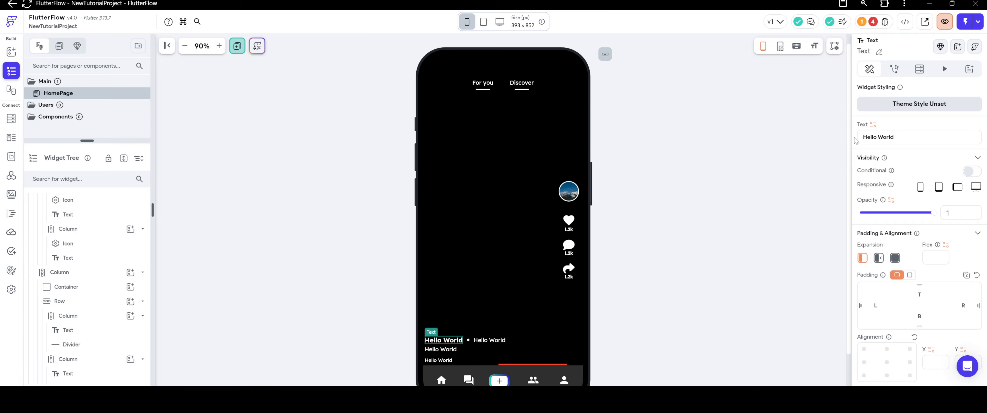
left_click(874, 124)
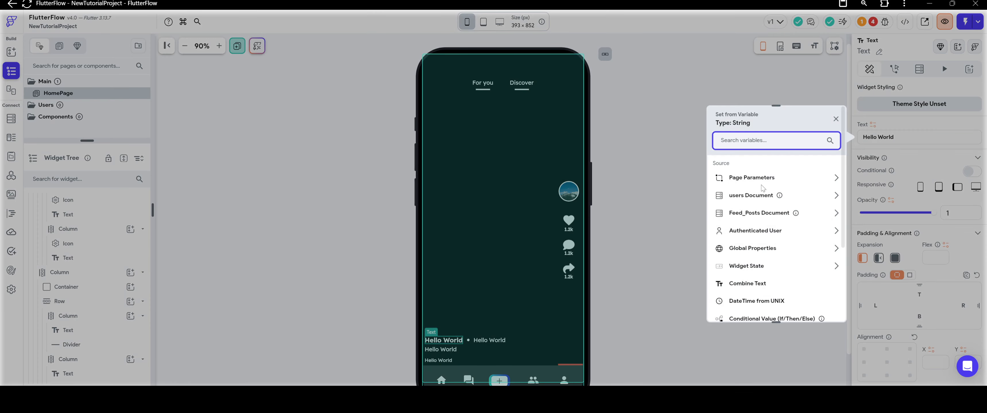
left_click(745, 238)
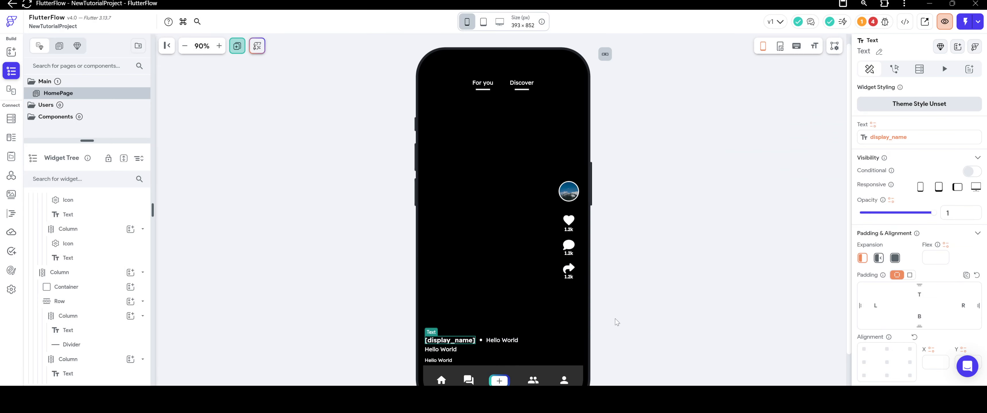
Bind the text after the dot to date from the Feed_Posts document, using the yMd date format.
left_click(502, 340)
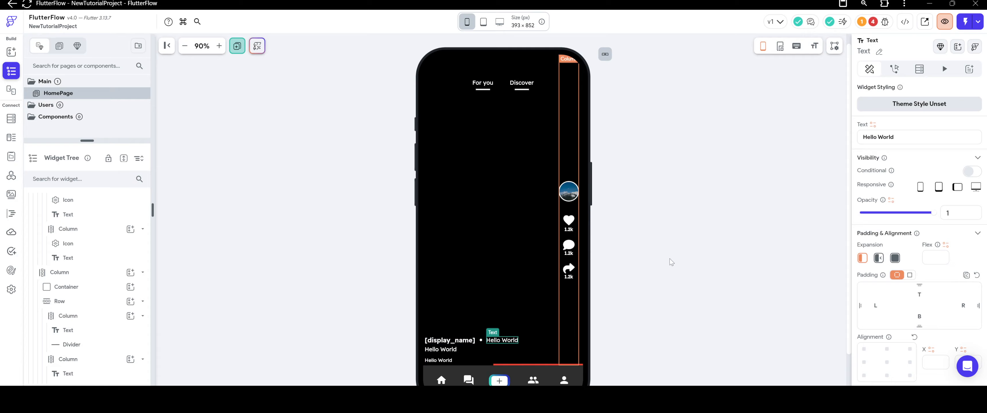
left_click(873, 125)
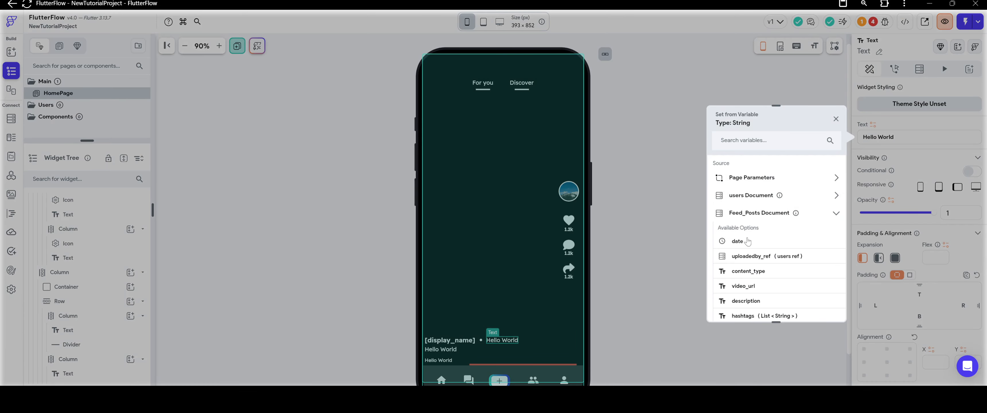
left_click(745, 242)
left_click(755, 214)
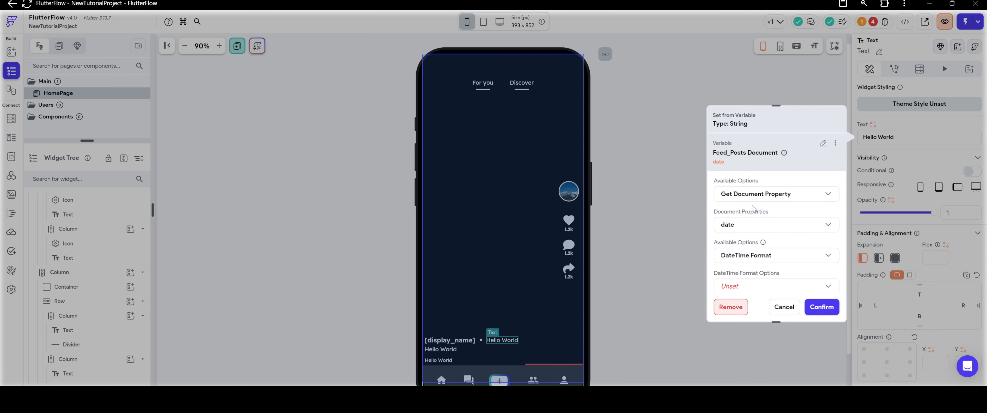
left_click(757, 262)
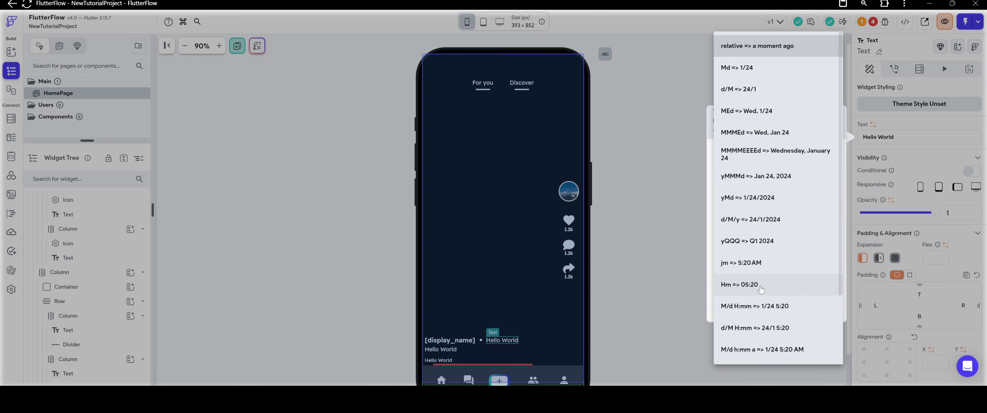
left_click(750, 199)
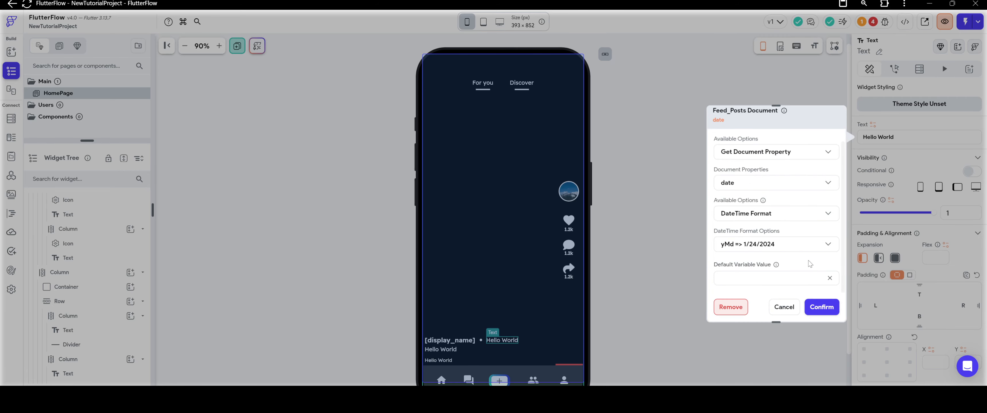
left_click(818, 309)
left_click(555, 310)
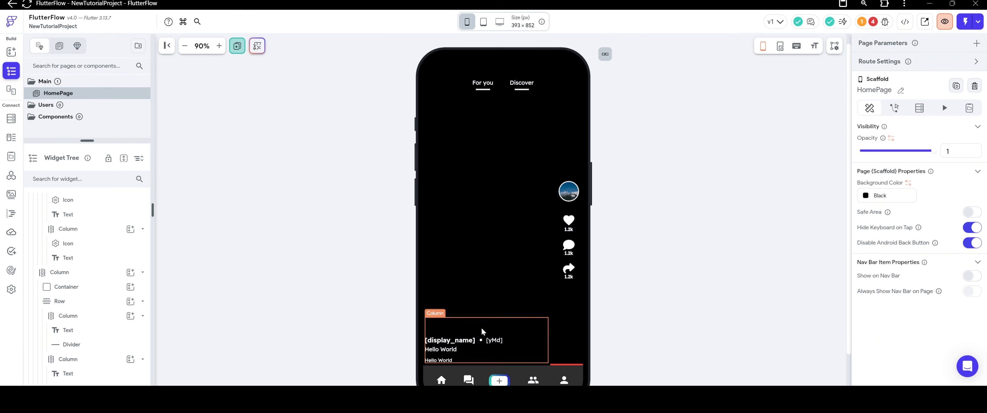
Bind the Hello World text below the name row to description from the Feed_Posts document.
left_click(453, 349)
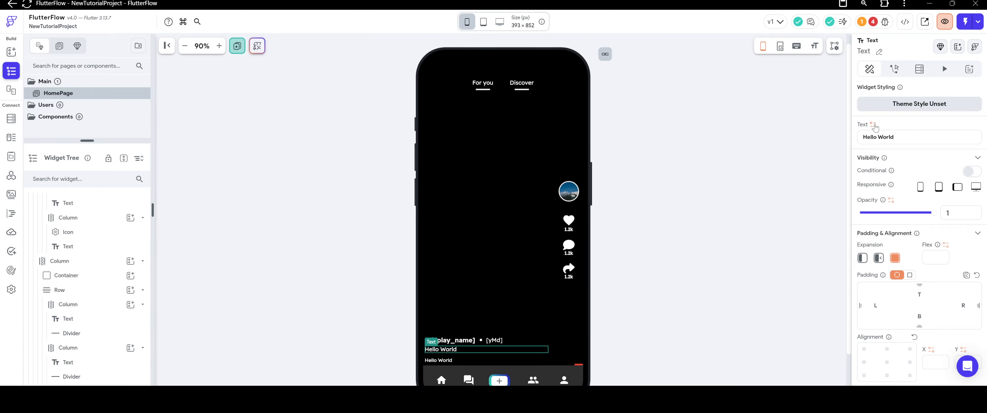
left_click(873, 125)
left_click(773, 214)
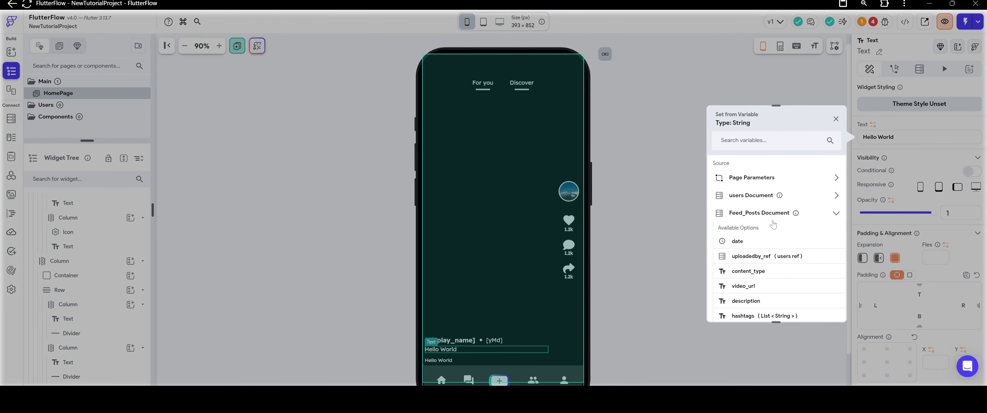
scroll(774, 225, "down", 1)
left_click(746, 269)
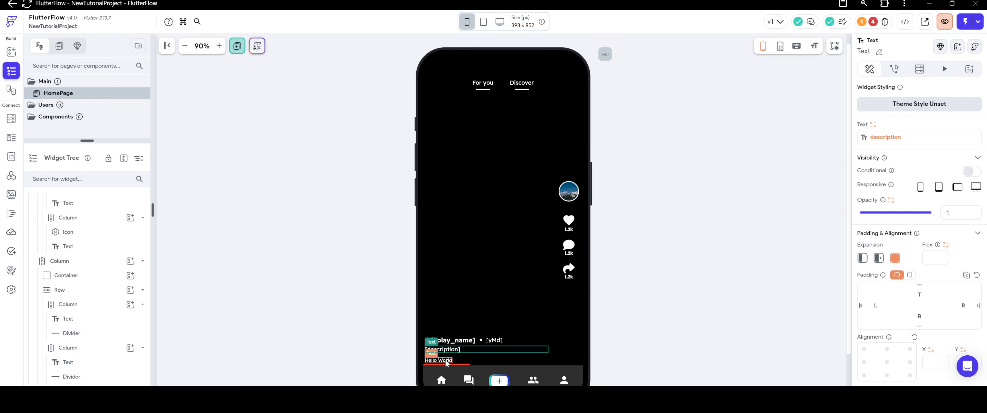
Start generating dynamic children on the Wrap around the lowest Hello World text, with the variable named hashtag.
left_click(453, 362)
right_click(453, 362)
left_click(485, 285)
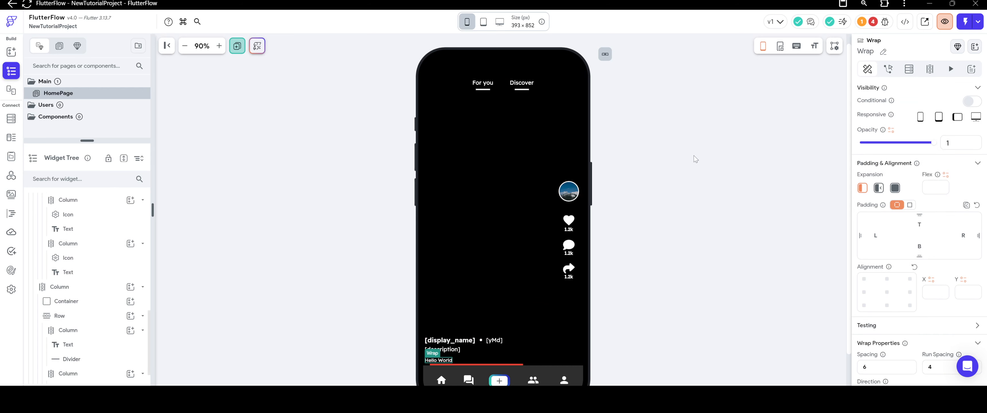
left_click(930, 70)
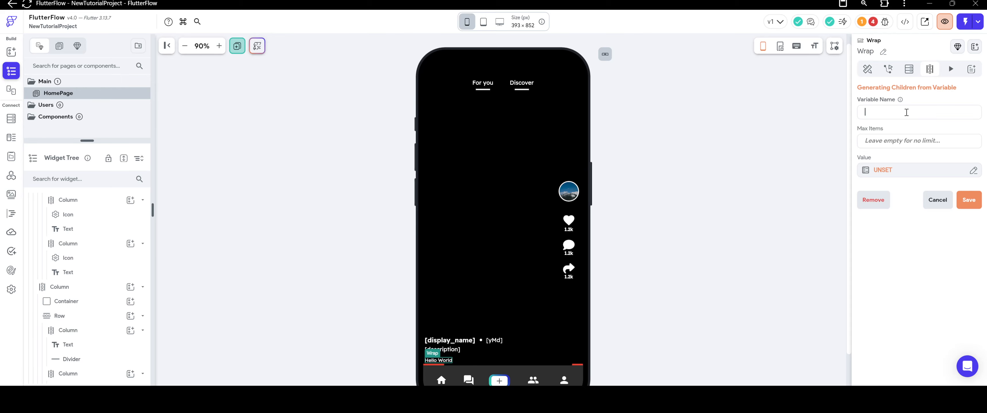
type("hashtag")
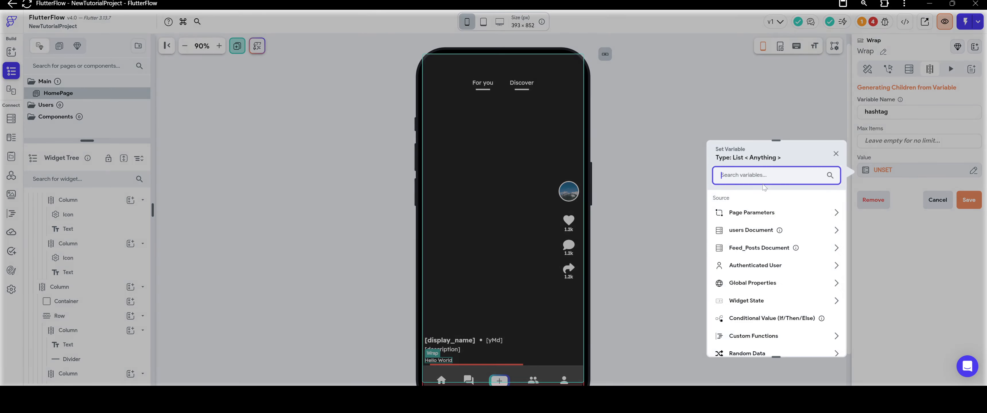
Set the Wrap's dynamic children value to hashtags from the Feed_Posts document, then save and accept the generation.
left_click(907, 173)
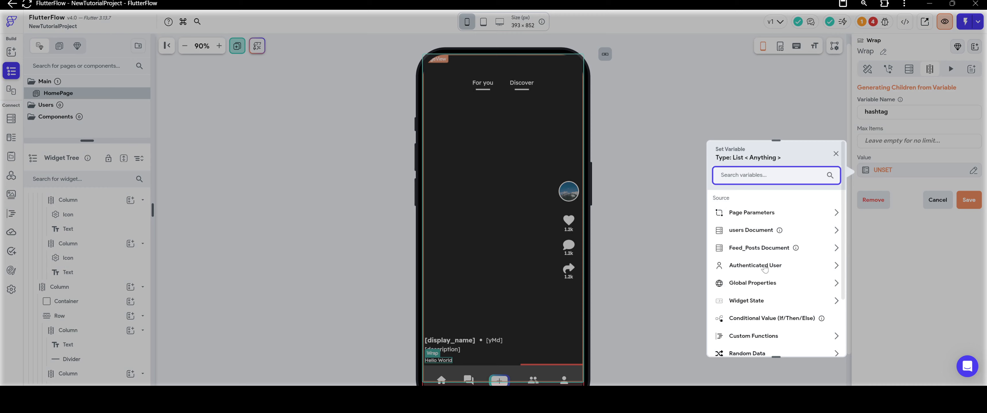
left_click(759, 248)
scroll(768, 251, "down", 3)
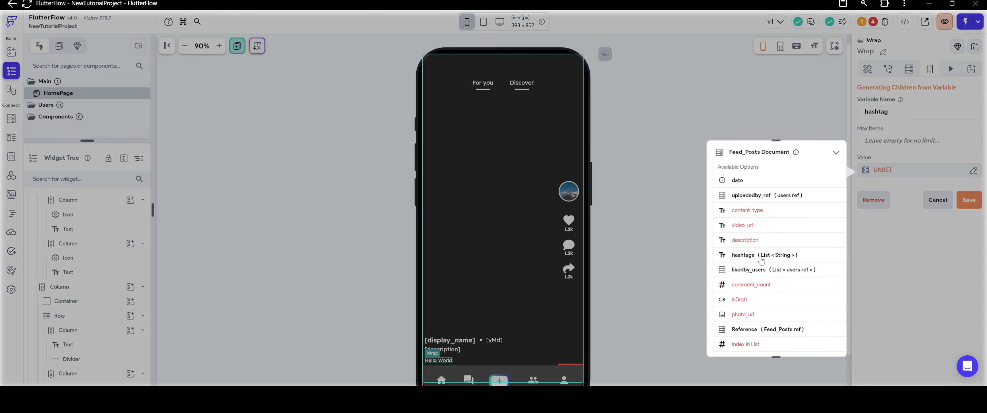
left_click(755, 259)
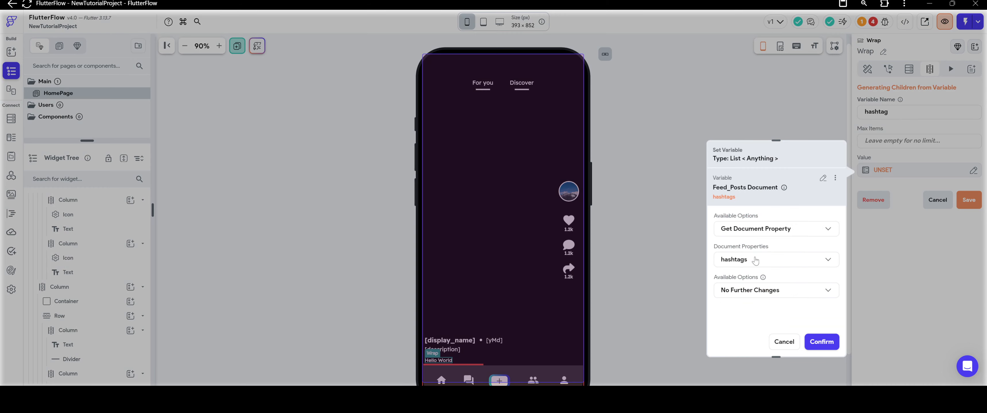
left_click(821, 342)
left_click(968, 203)
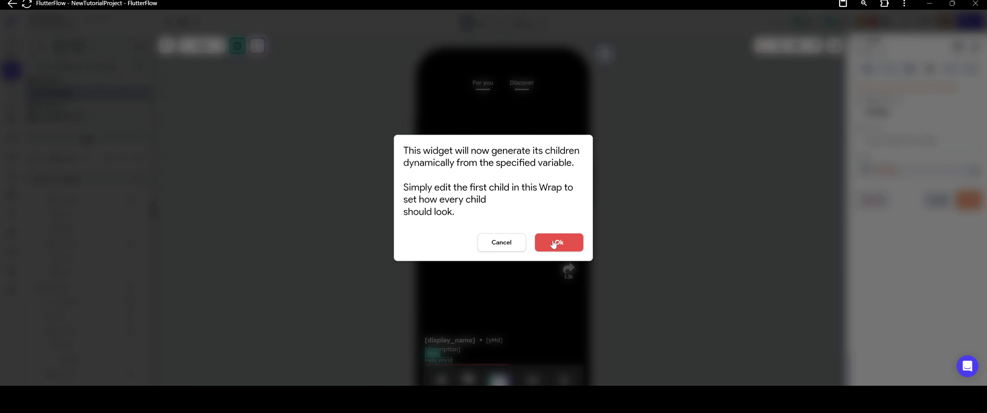
left_click(554, 243)
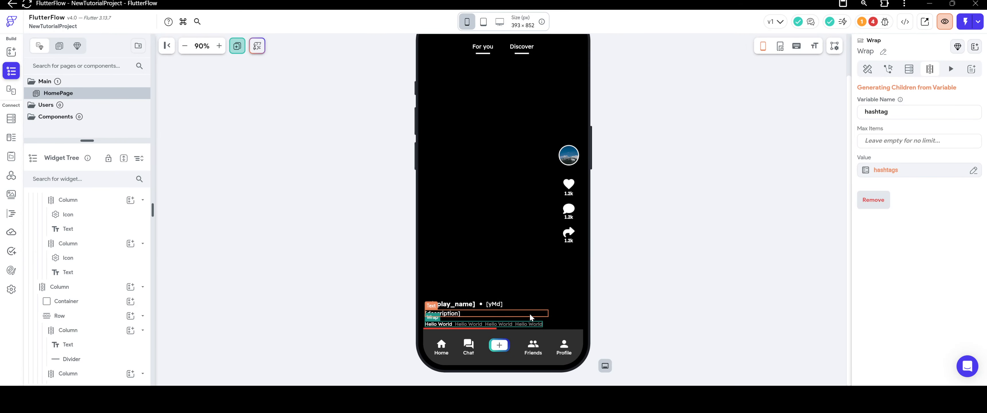
Bind the first text in the Wrap to hashtag Item, with No Further Changes.
left_click(444, 328)
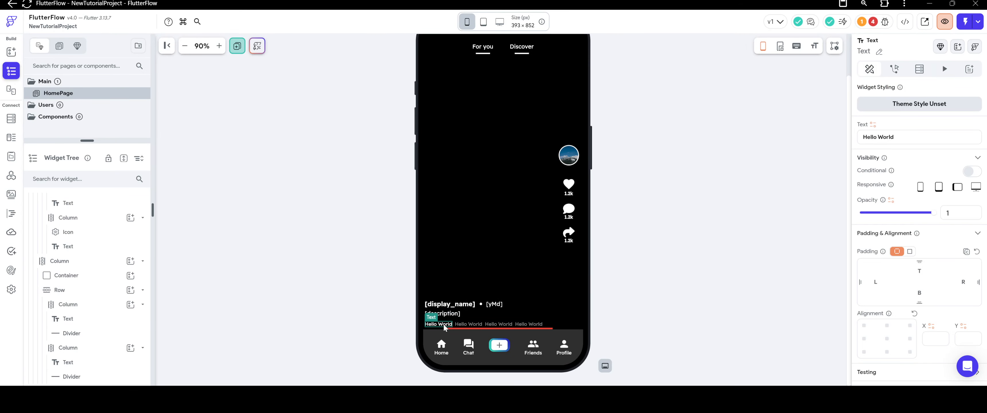
left_click(874, 125)
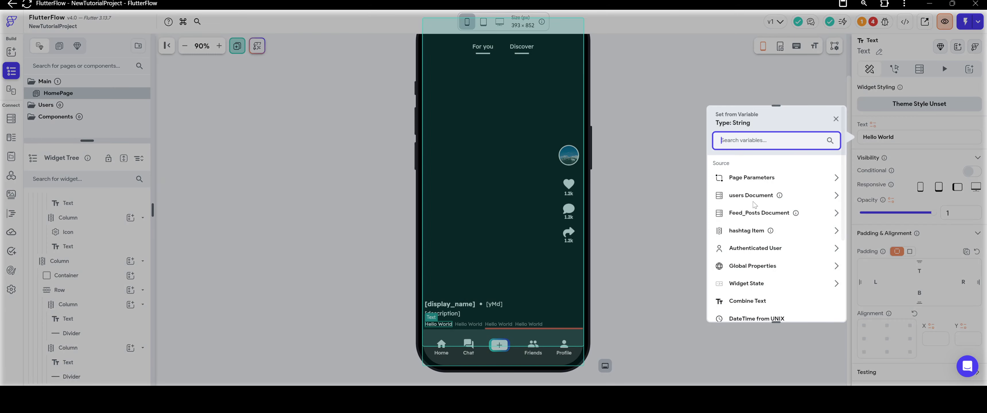
left_click(768, 273)
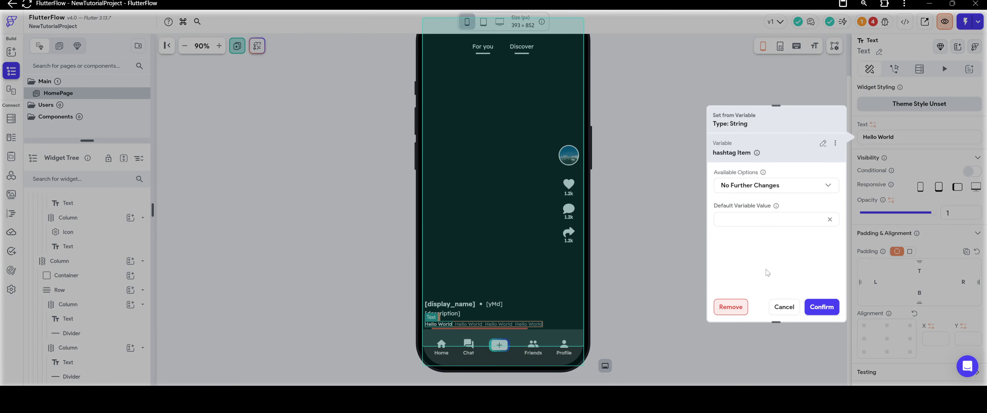
left_click(777, 185)
left_click(770, 249)
left_click(816, 308)
left_click(689, 257)
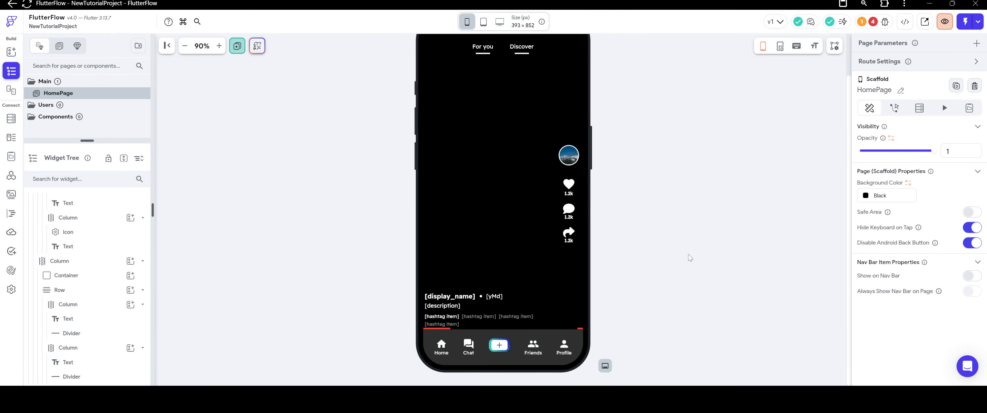
Change the text color of the hashtag Item text in the Wrap to the theme's Secondary color.
left_click(452, 316)
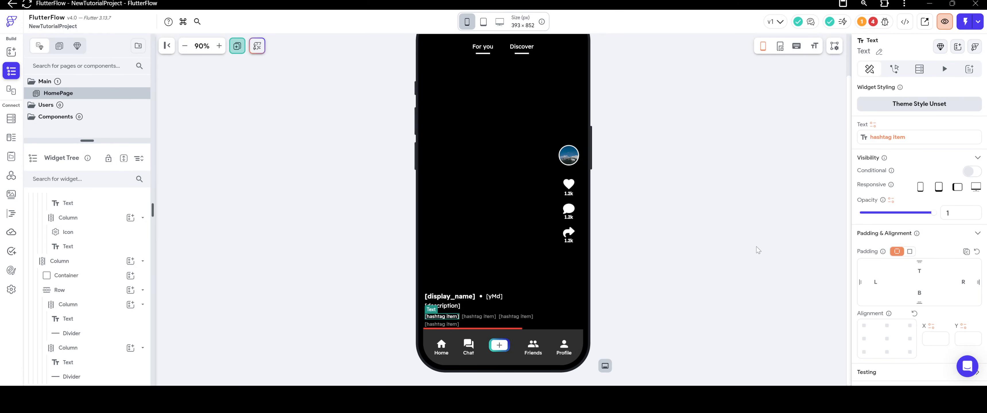
scroll(923, 232, "down", 5)
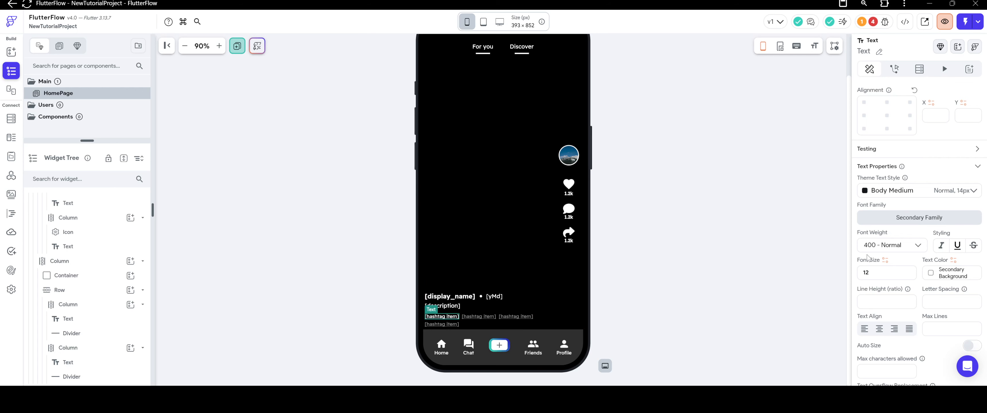
left_click(773, 246)
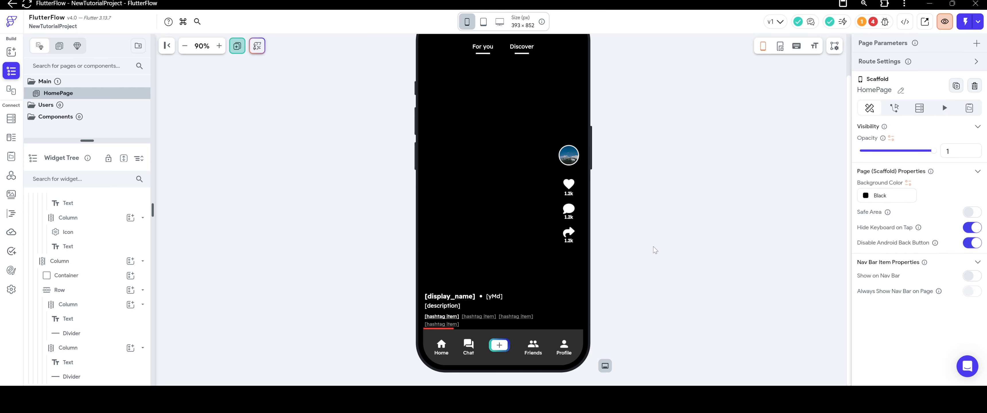
left_click(442, 316)
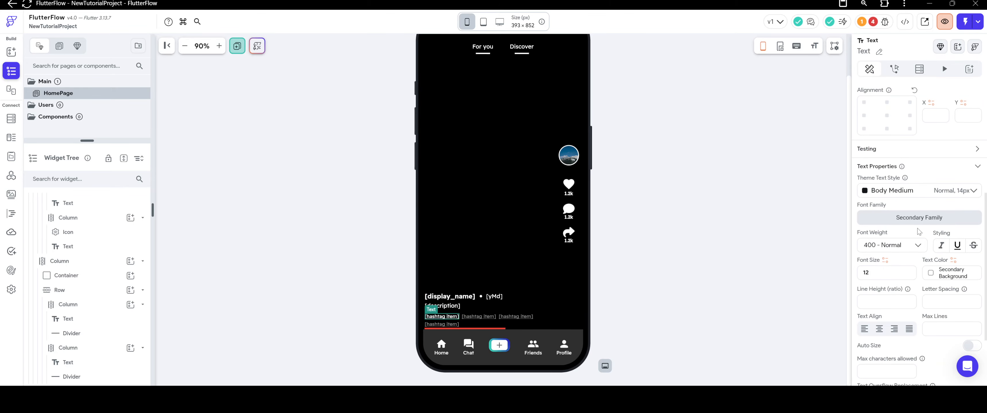
left_click(931, 273)
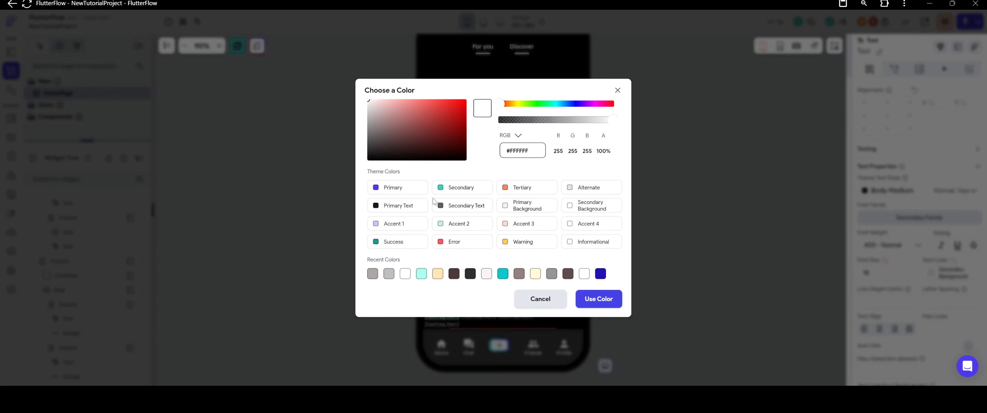
left_click(443, 191)
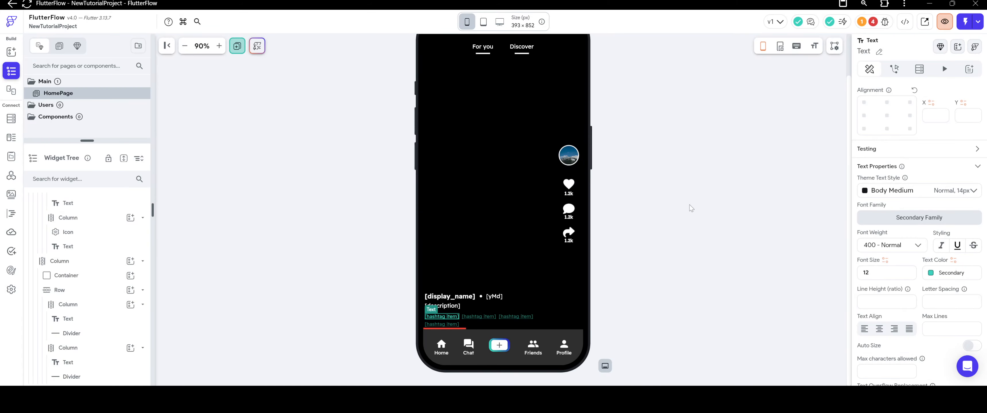
left_click(692, 209)
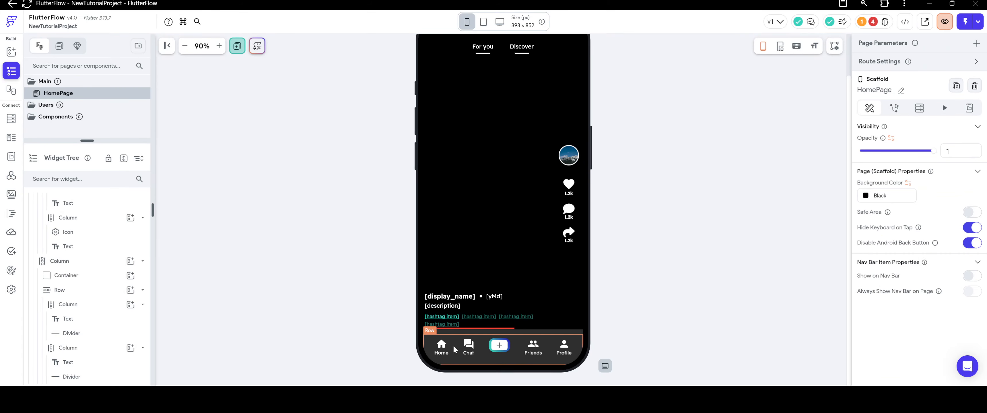
Set the bottom padding of the Row around the description text to 8.
left_click(483, 321)
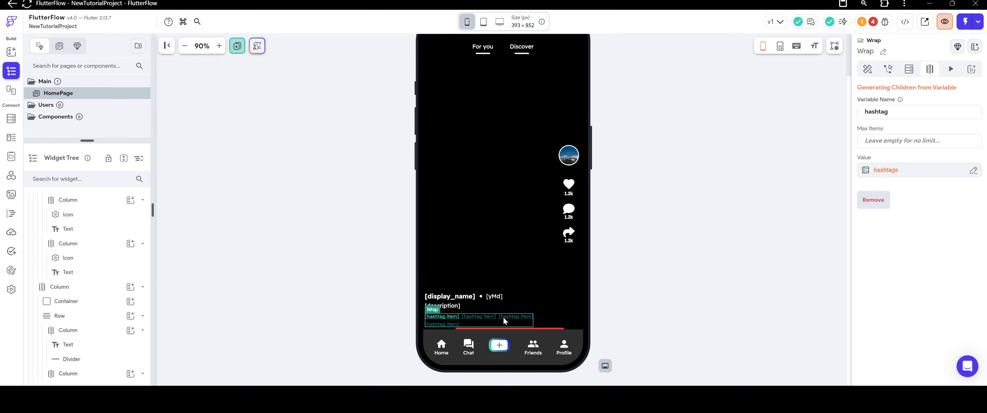
left_click(474, 307)
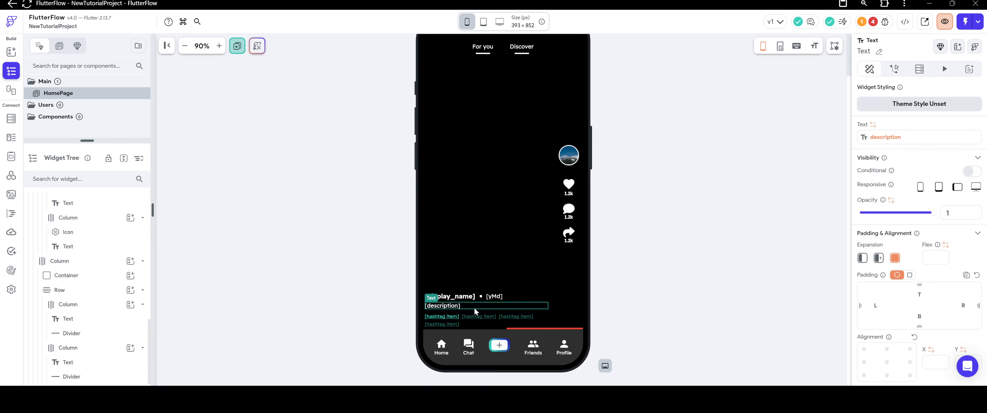
right_click(475, 310)
left_click(500, 279)
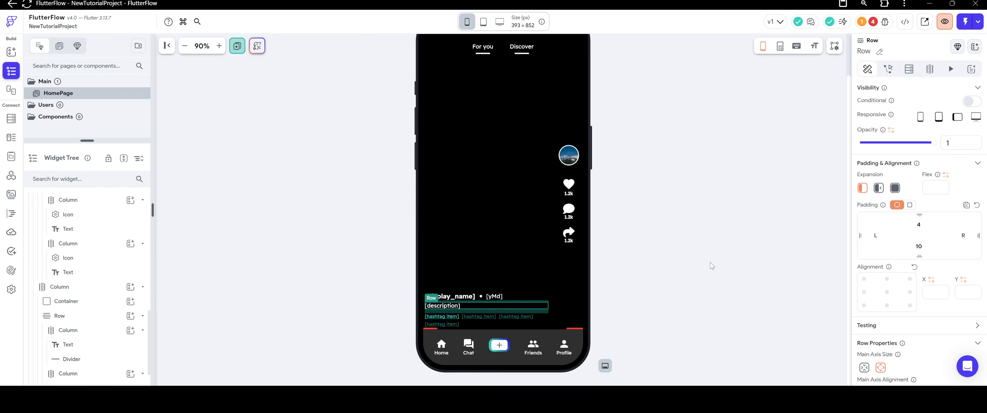
left_click(919, 246)
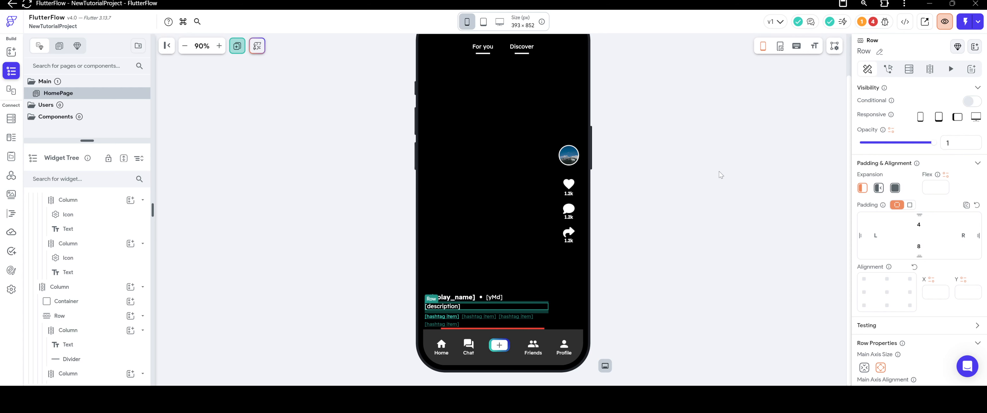
left_click(698, 171)
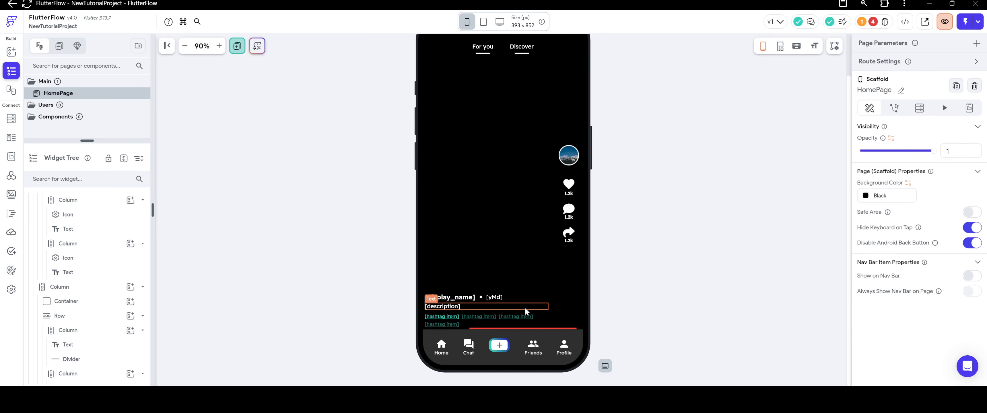
left_click(529, 292)
right_click(529, 292)
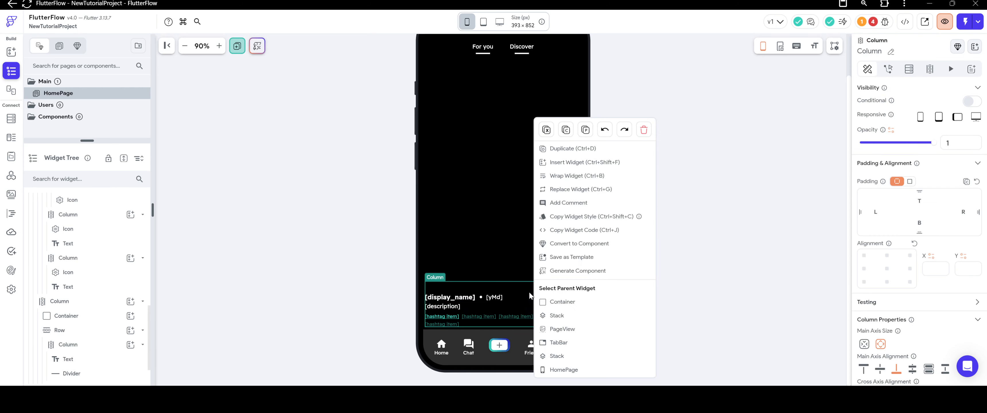
left_click(551, 303)
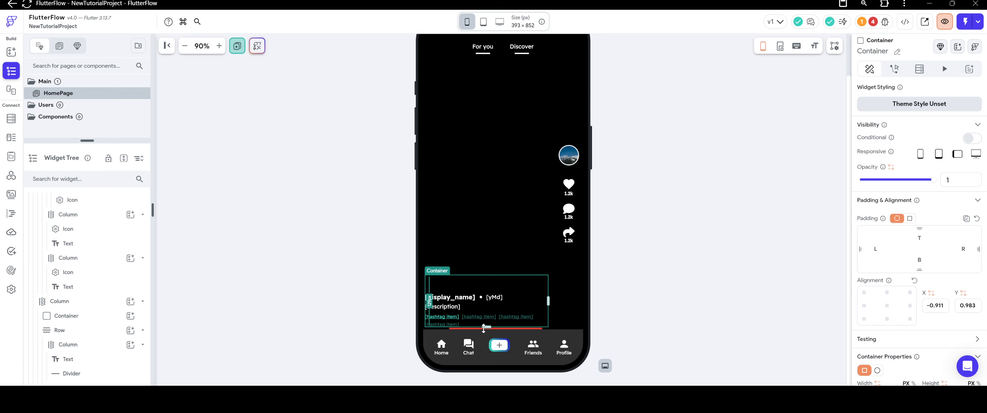
left_click(673, 259)
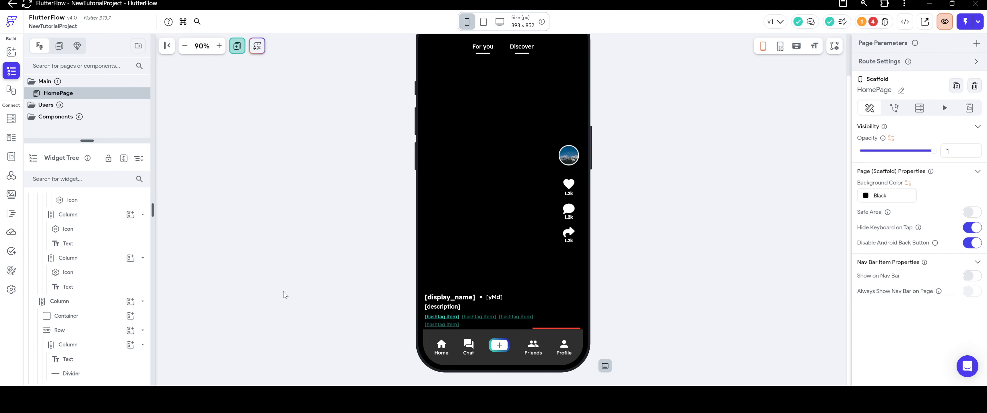
scroll(647, 284, "up", 1)
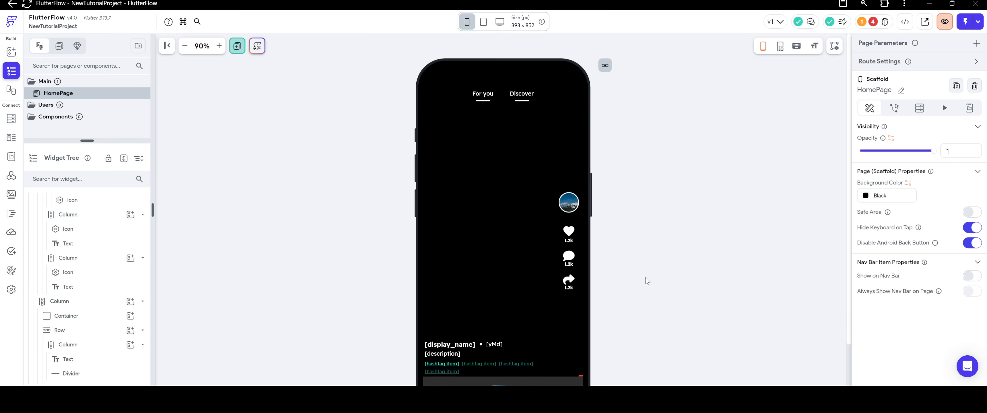
scroll(651, 278, "down", 1)
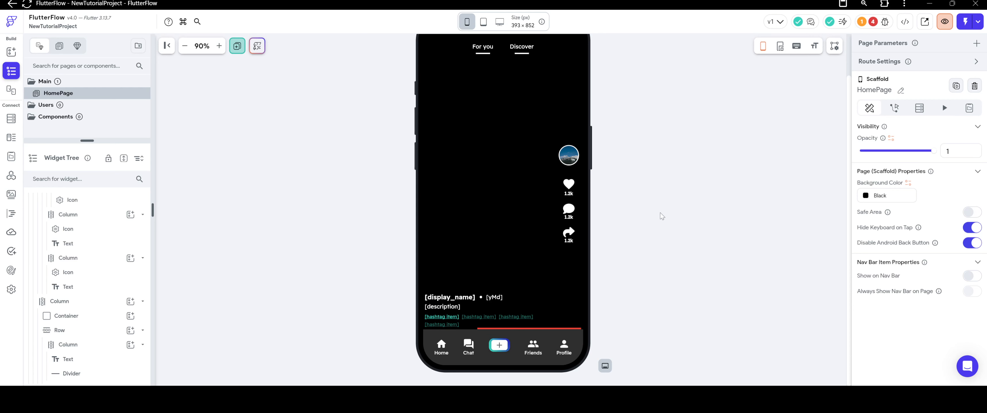
Resolve the project's Nav Bar error by disabling Show Nav Bar in the app settings, then return to the HomePage widget tree.
left_click(873, 22)
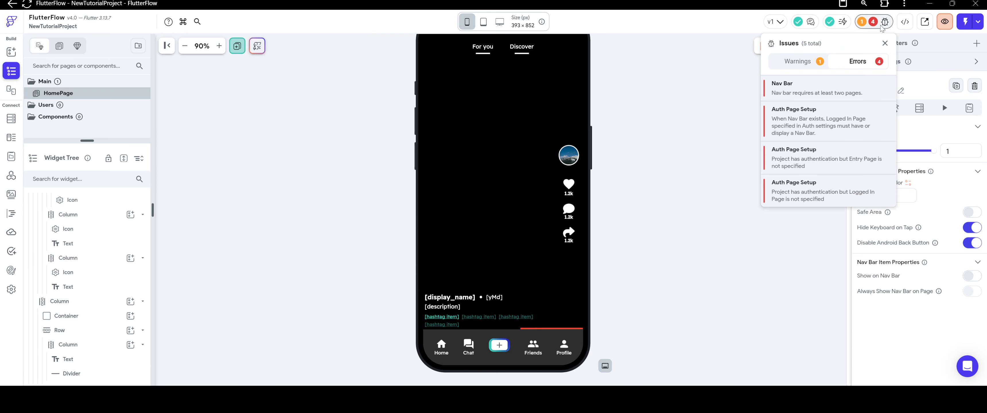
left_click(805, 91)
left_click(354, 125)
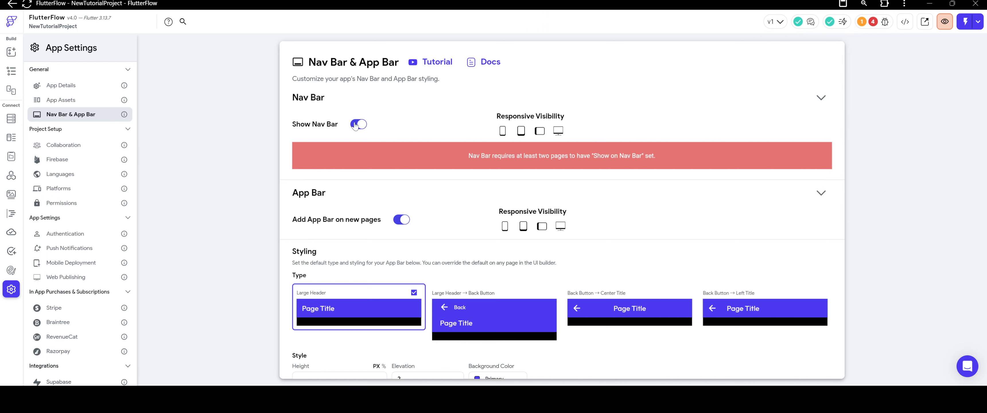
left_click(873, 22)
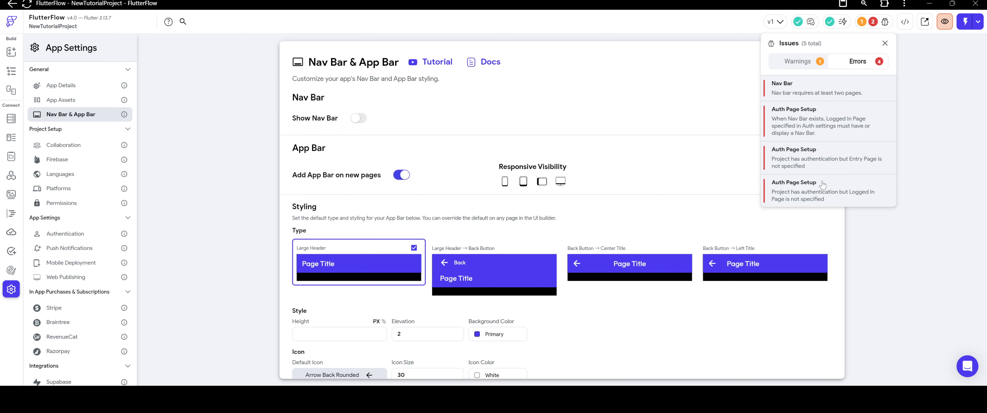
left_click(226, 71)
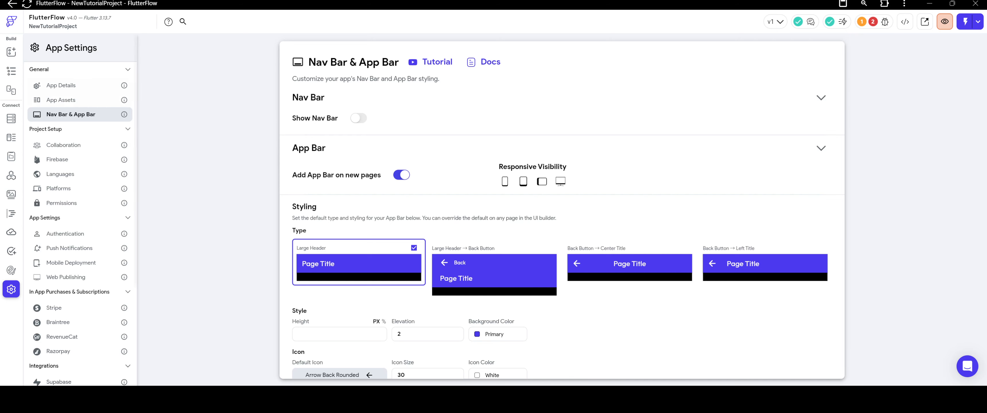
left_click(11, 71)
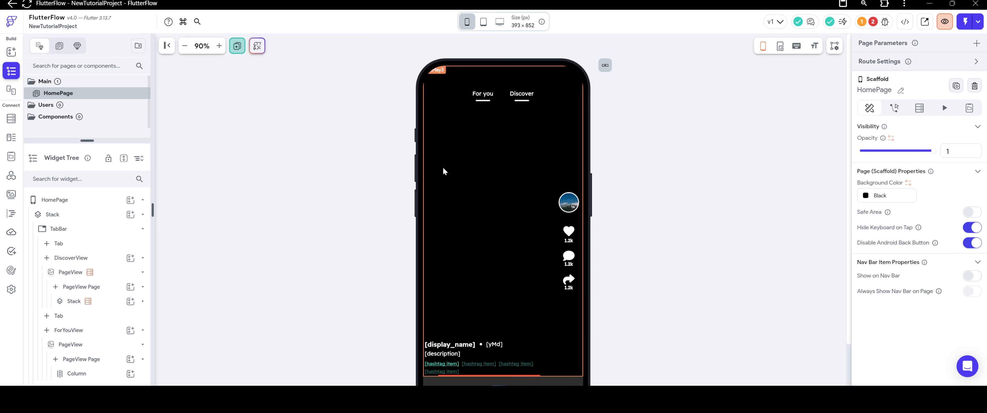
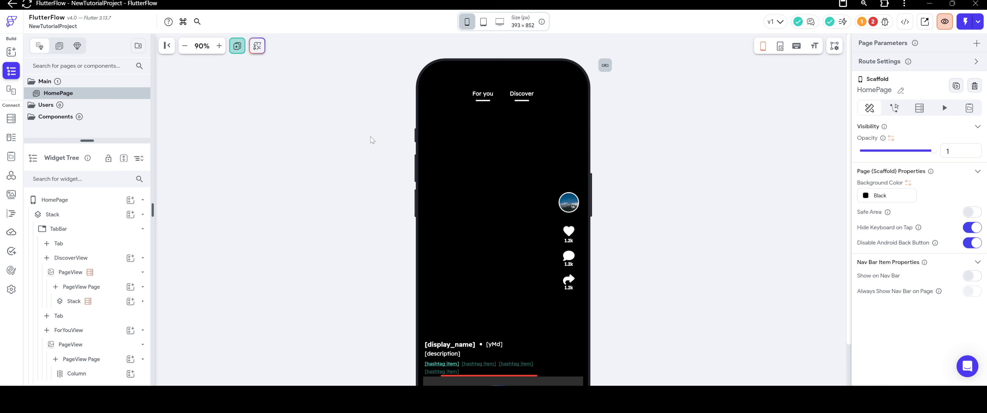
Turn on conditional visibility for the divider under Discover and base it on a single condition.
left_click(531, 104)
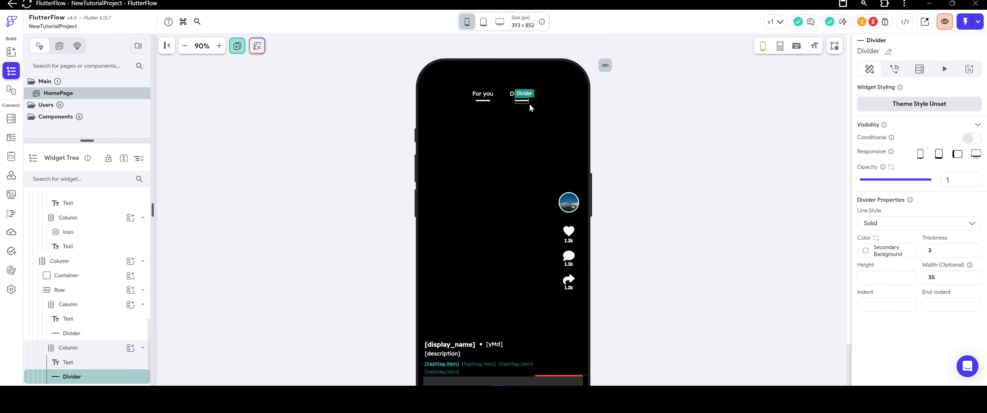
left_click(972, 139)
left_click(925, 155)
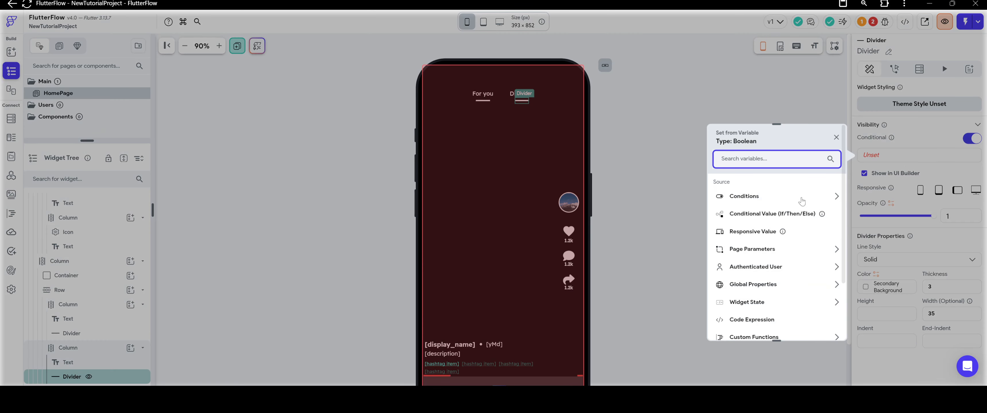
left_click(761, 203)
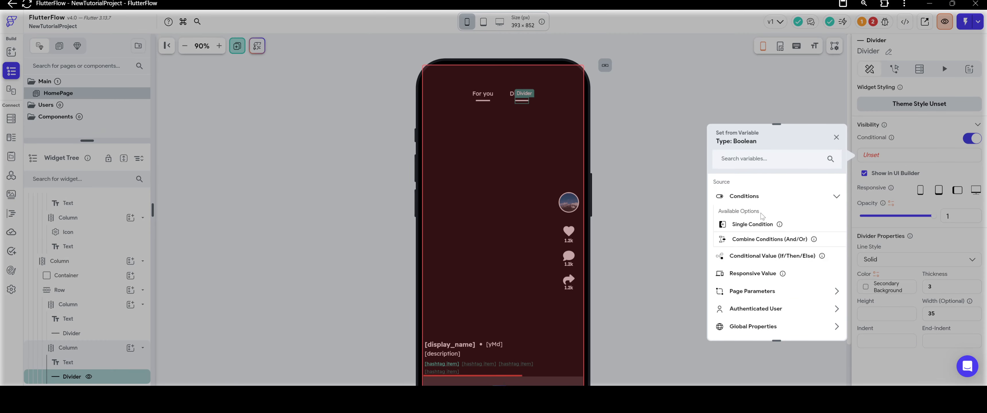
left_click(761, 224)
Set the Discover divider's visibility condition to TabBar Current Index equal to 1.
left_click(751, 226)
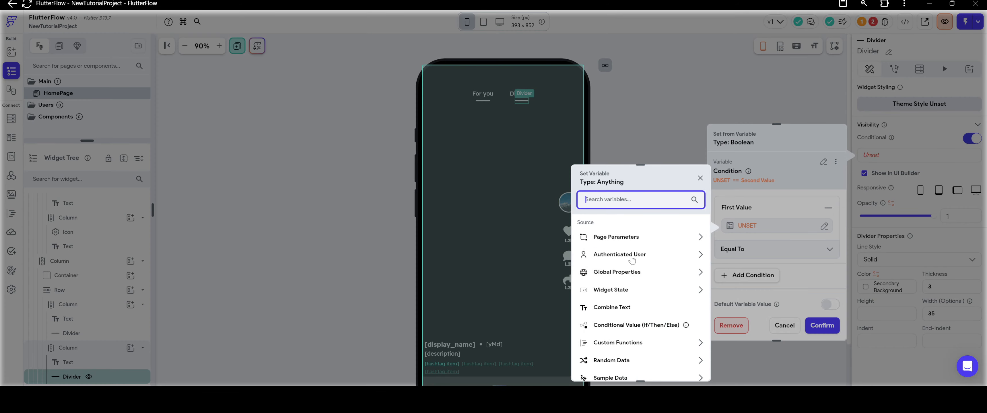
scroll(632, 276, "down", 1)
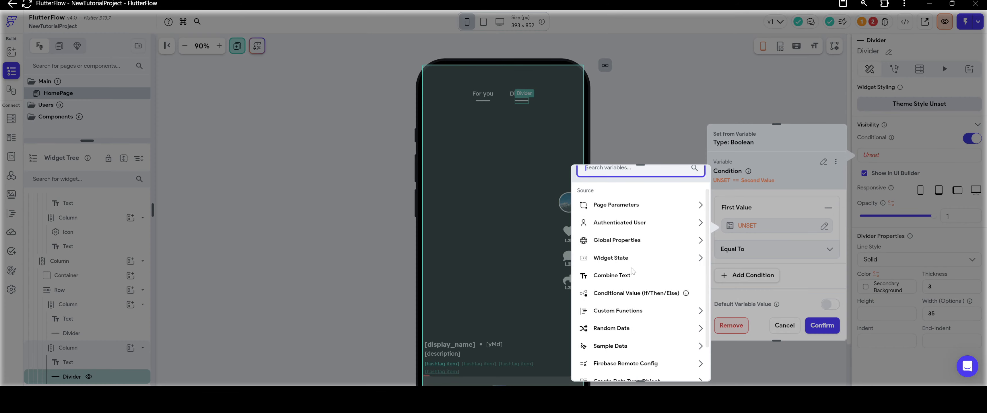
left_click(625, 261)
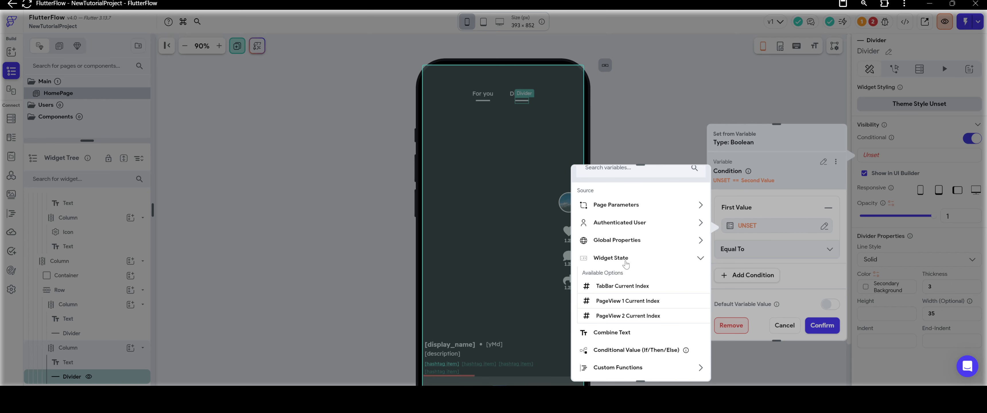
left_click(608, 290)
left_click(686, 366)
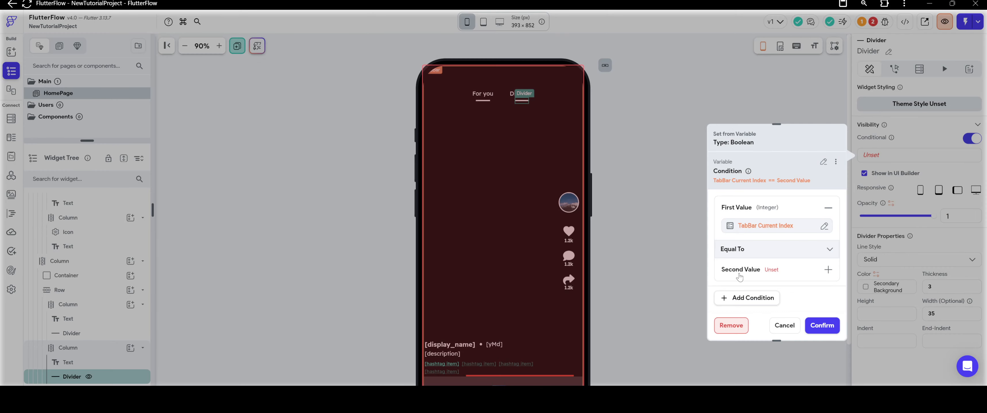
left_click(771, 272)
left_click(774, 269)
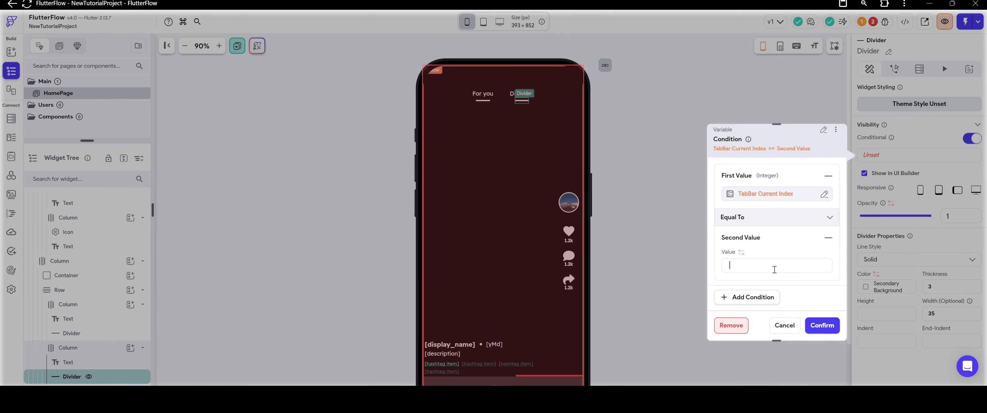
left_click(825, 326)
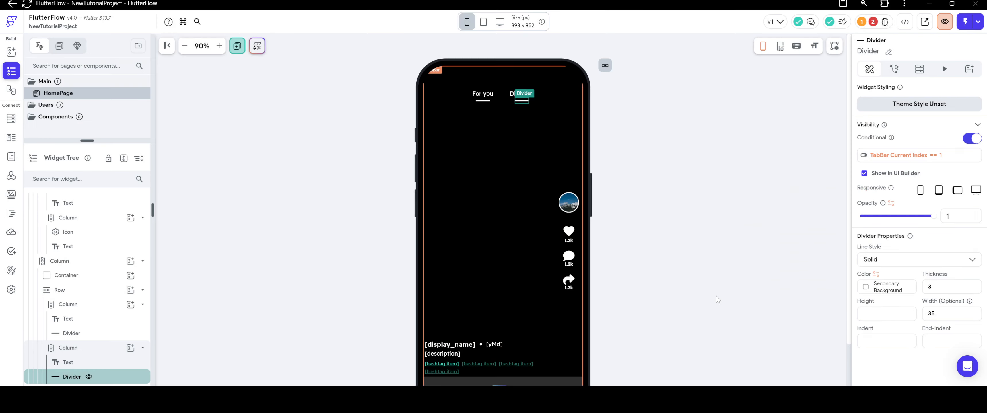
Turn on conditional visibility for the divider under For you and base it on a single condition.
left_click(483, 100)
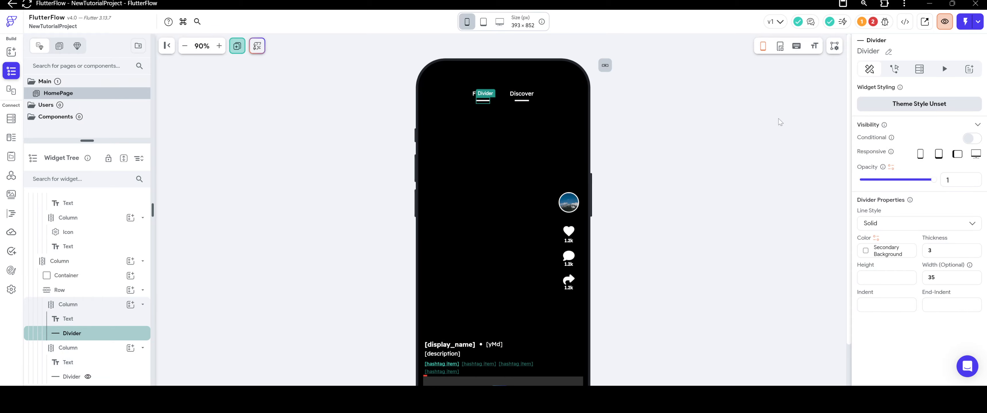
left_click(965, 139)
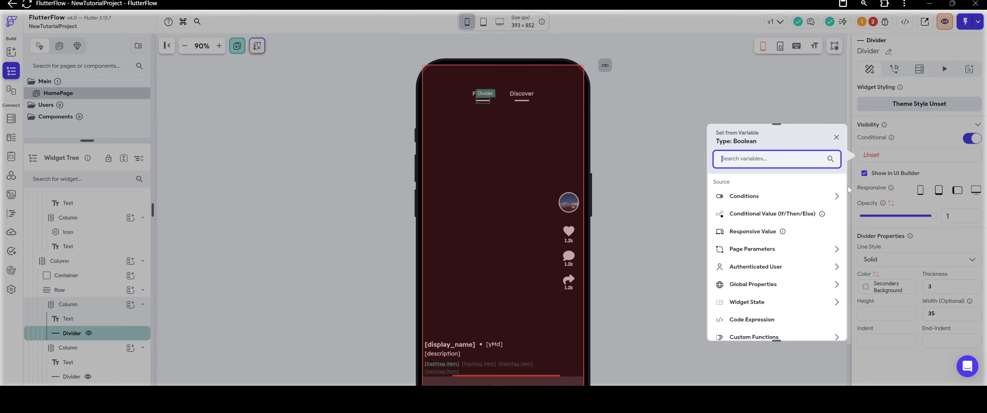
left_click(765, 197)
left_click(766, 225)
Set the For you divider's visibility condition to TabBar Current Index equal to 0.
left_click(775, 226)
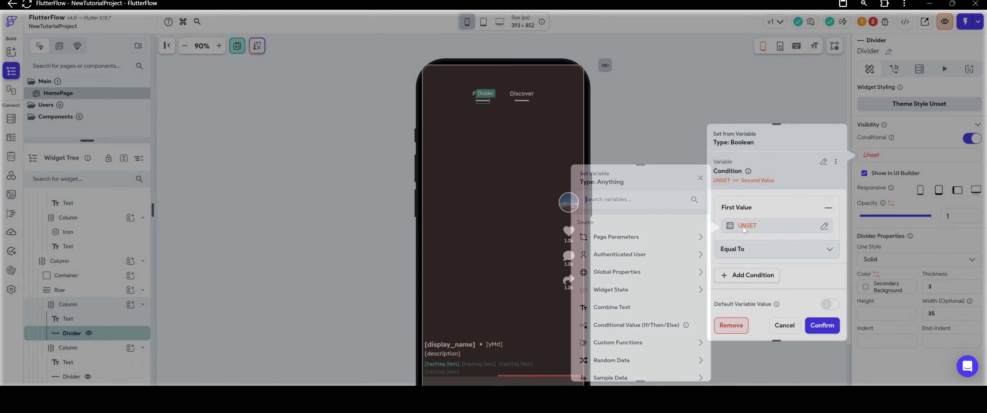
left_click(618, 291)
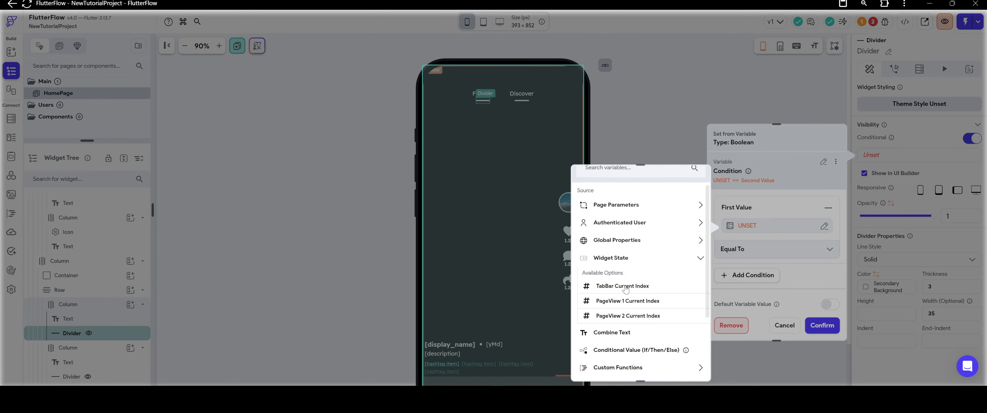
left_click(623, 292)
left_click(686, 366)
scroll(761, 268, "down", 1)
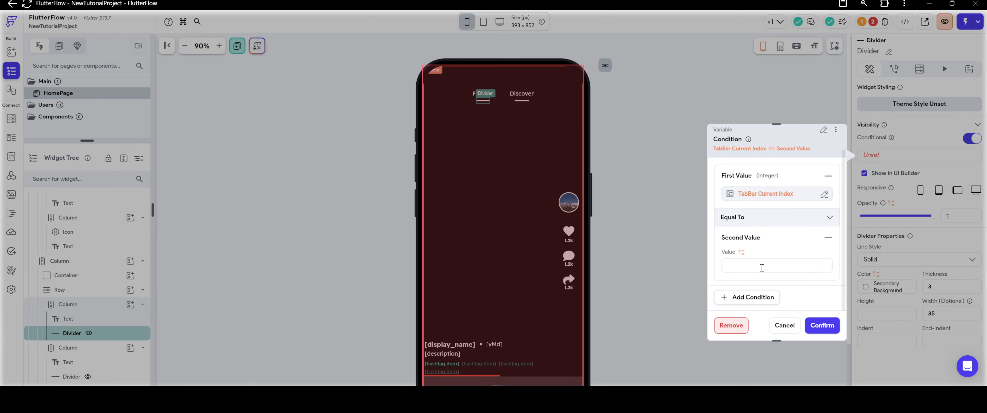
left_click(747, 269)
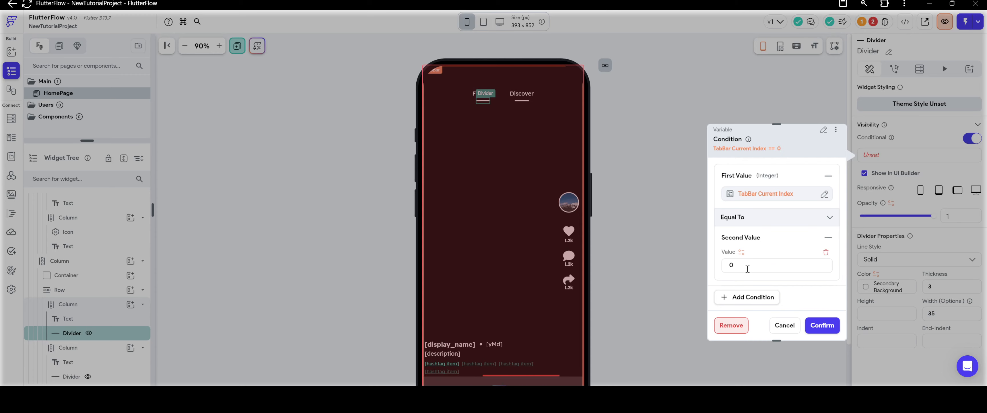
left_click(822, 325)
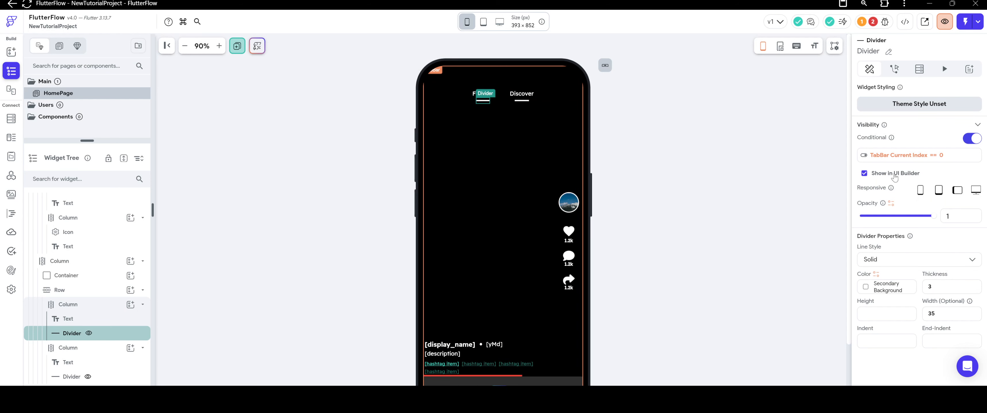
left_click(764, 196)
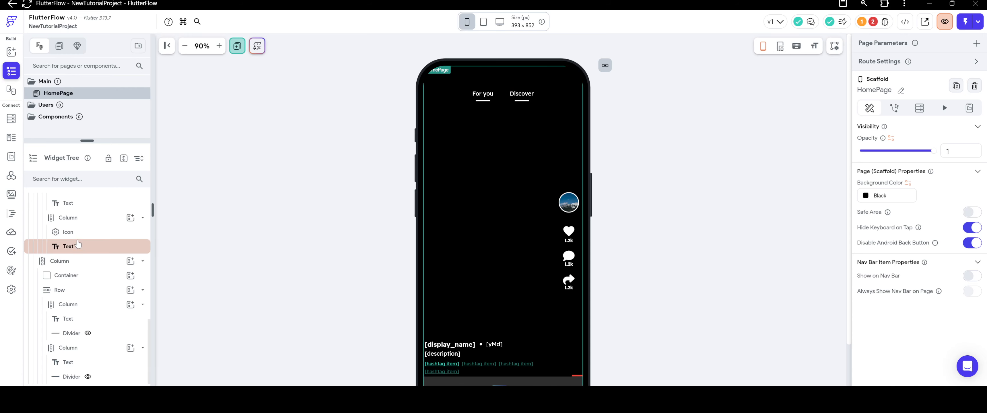
Try to set the TabBar's initial tab index to 1 directly in its general properties.
scroll(71, 267, "up", 4)
scroll(71, 267, "up", 2)
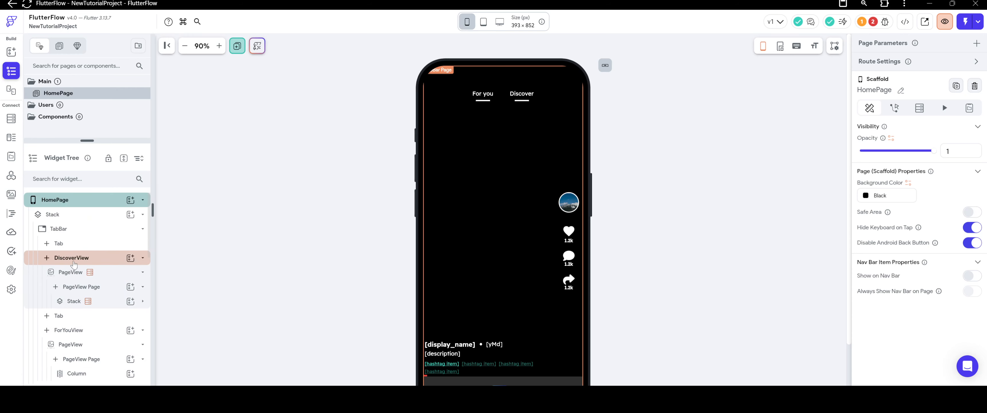
left_click(59, 228)
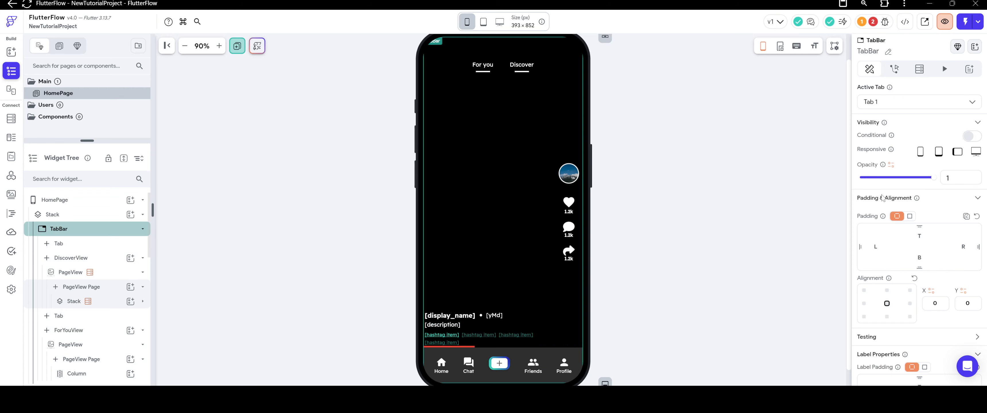
scroll(882, 198, "down", 10)
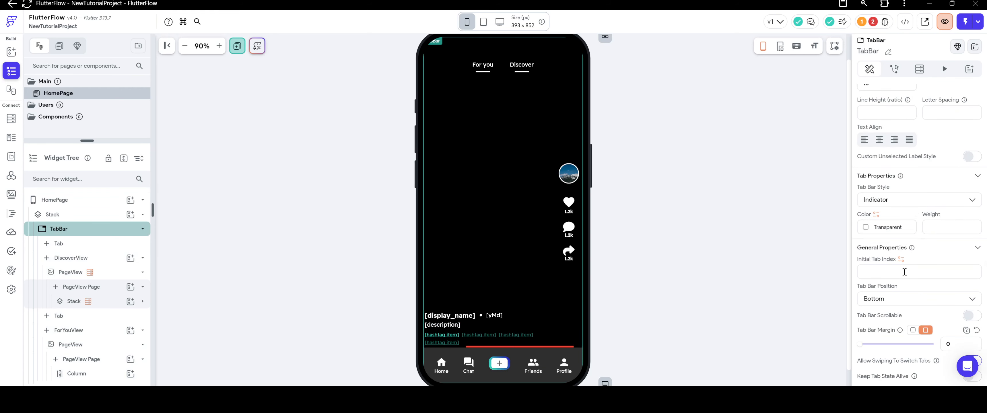
left_click(904, 272)
type("1")
left_click(722, 257)
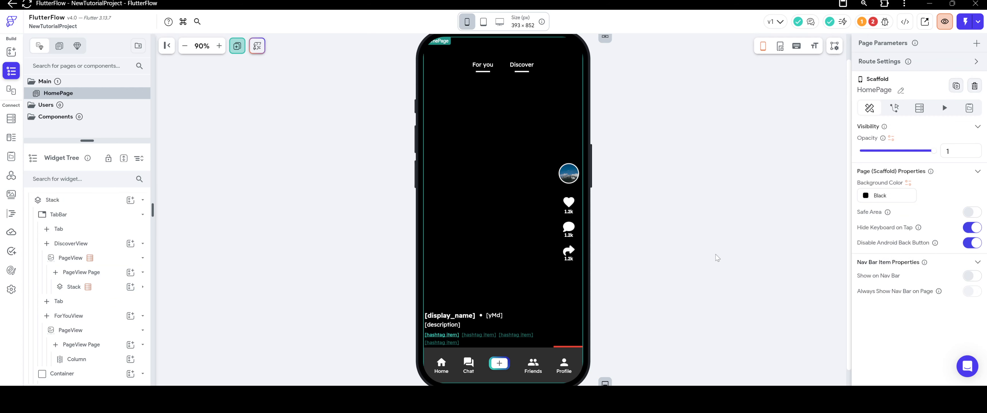
Check the initial tab index in the TabBar's general properties.
left_click(451, 86)
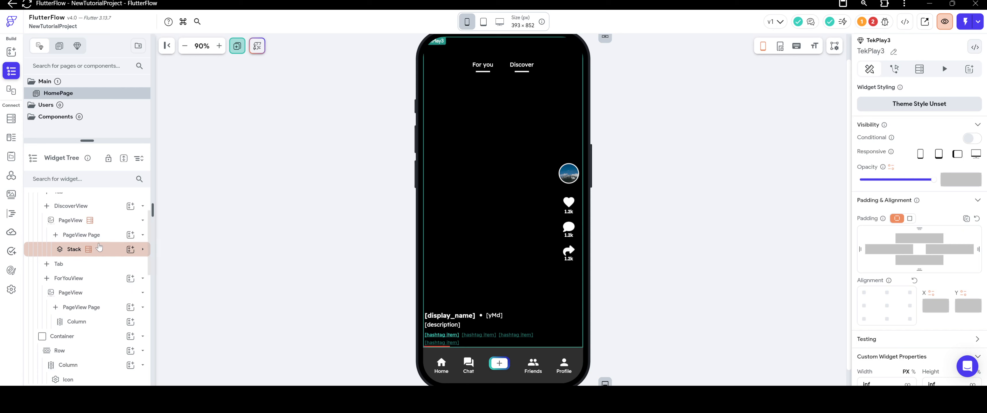
scroll(107, 251, "up", 3)
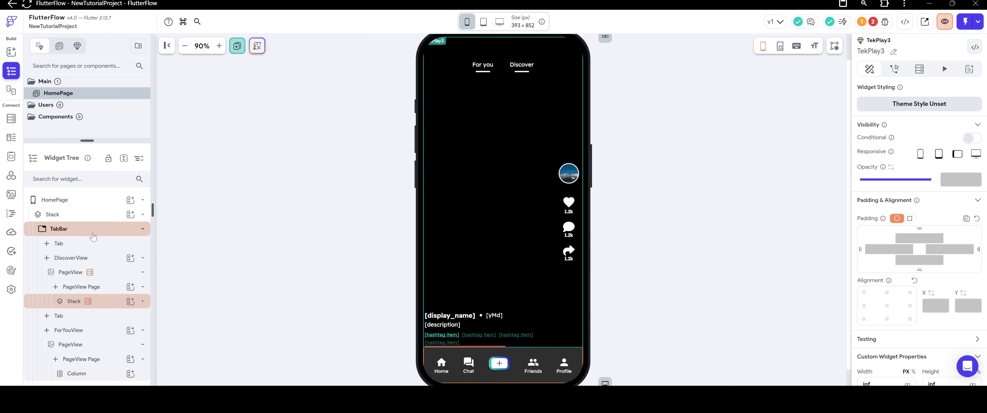
left_click(76, 229)
scroll(903, 269, "down", 10)
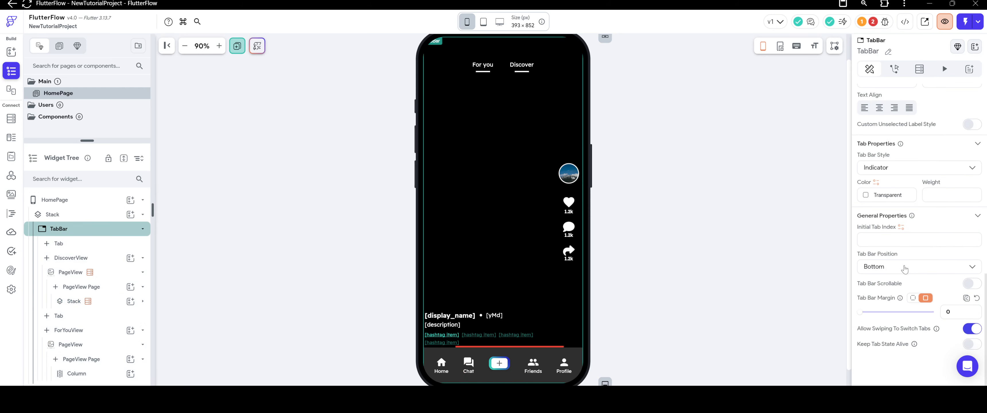
left_click(757, 228)
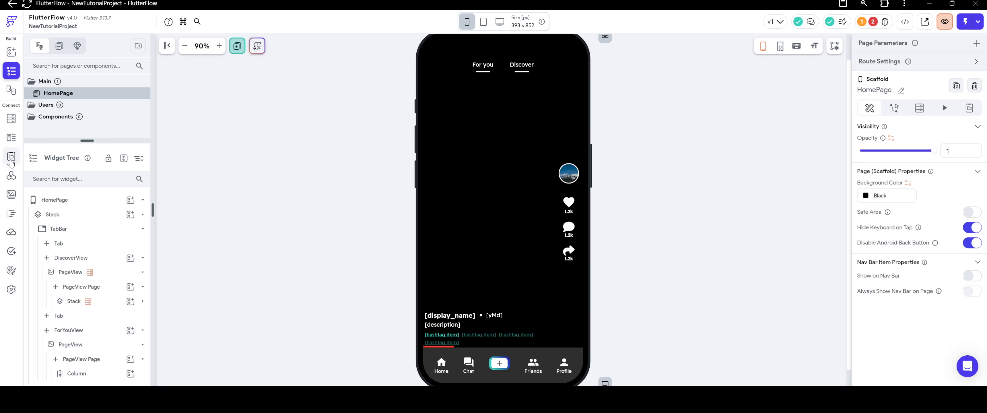
Create an Integer app constant named FeedTabLoad and set its value to 1.
left_click(11, 156)
left_click(83, 91)
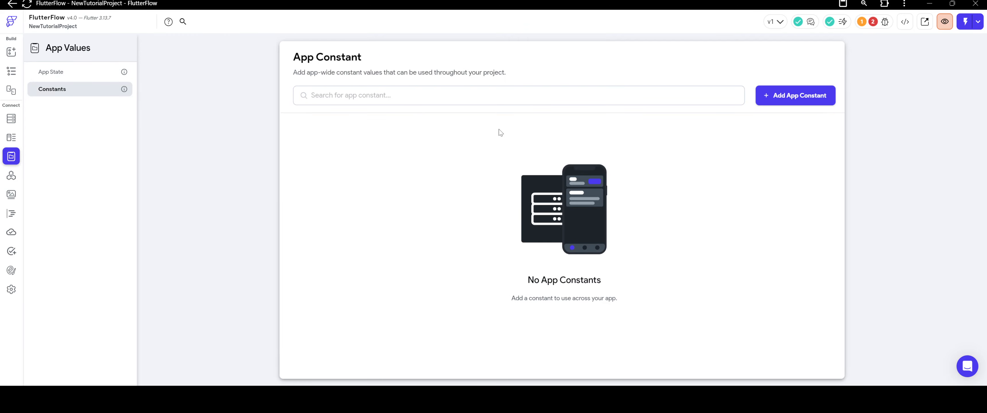
left_click(768, 95)
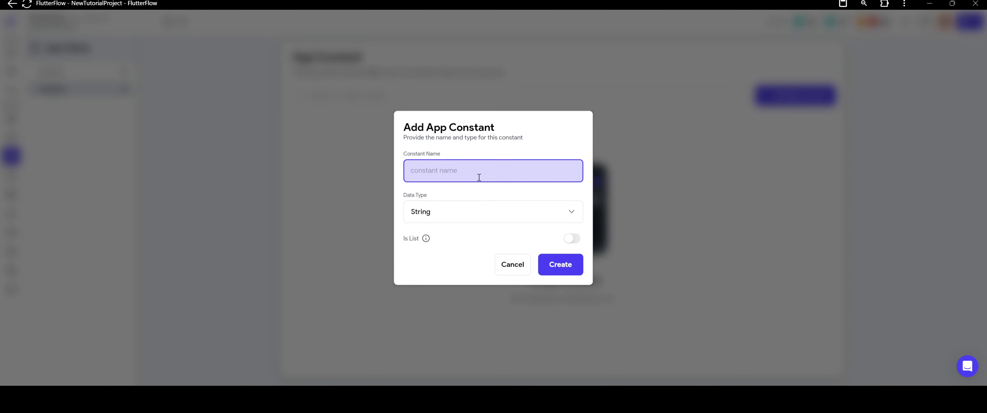
type("FeedTabLoad")
left_click(484, 212)
left_click(485, 169)
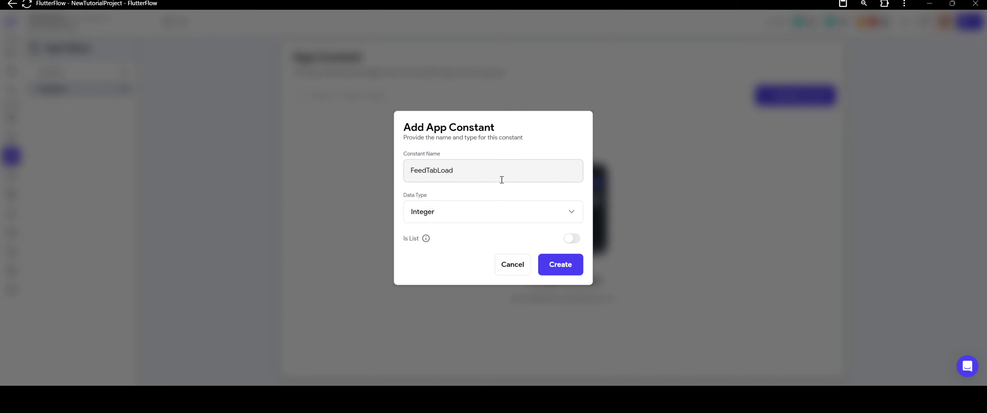
left_click(570, 264)
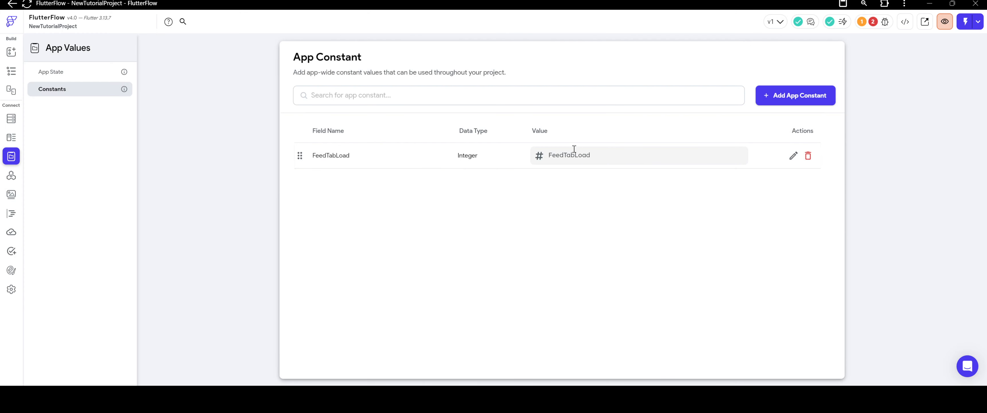
left_click(571, 155)
type("1")
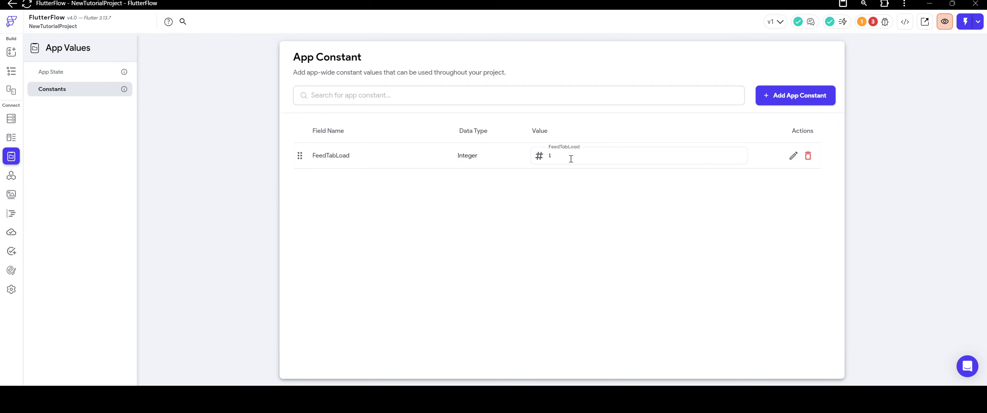
Bind the HomePage TabBar's initial tab index to the FeedTabLoad project constant.
left_click(11, 71)
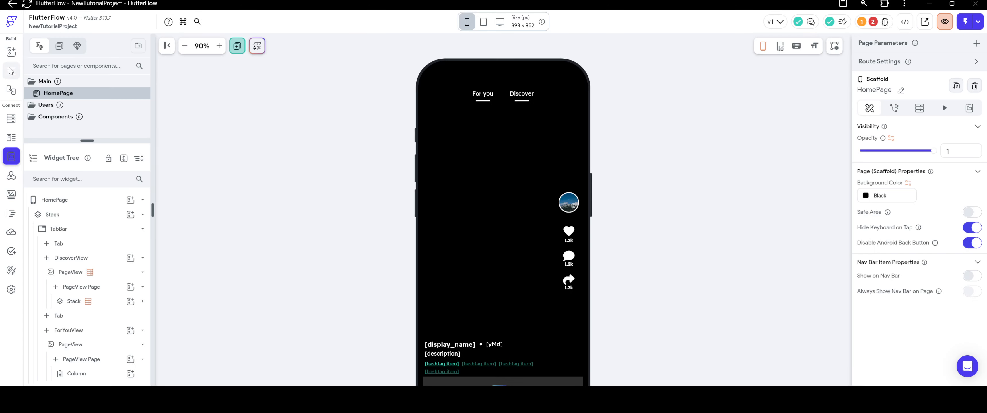
left_click(479, 163)
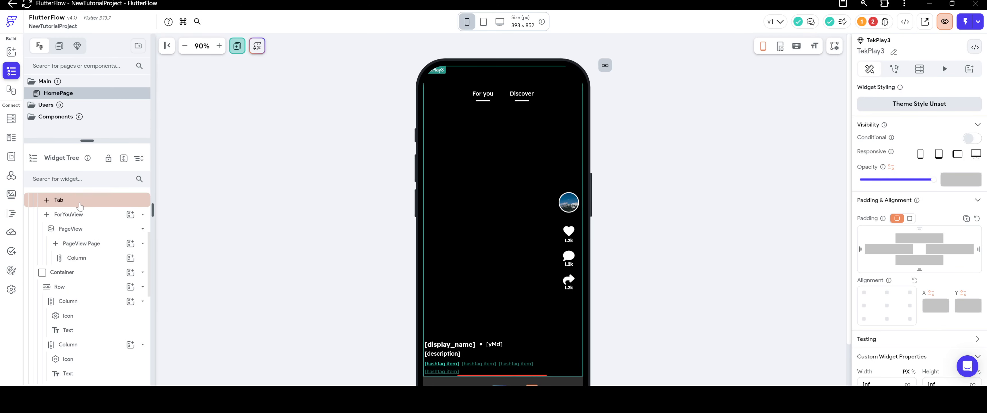
scroll(79, 207, "up", 5)
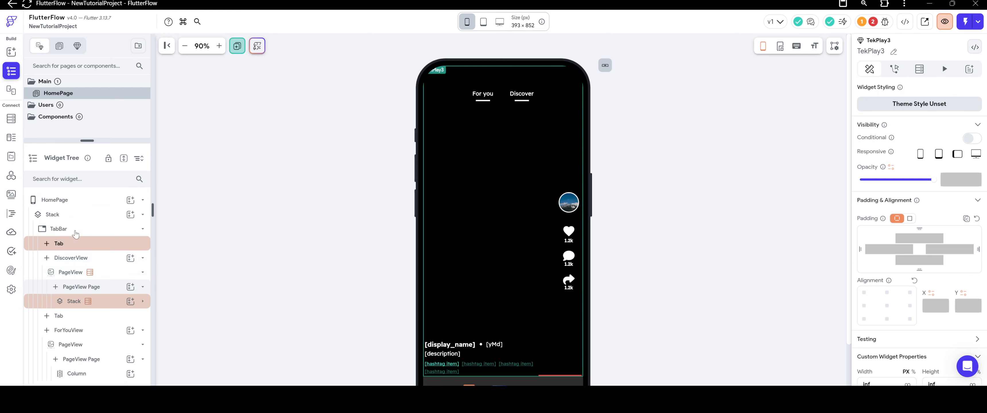
left_click(76, 229)
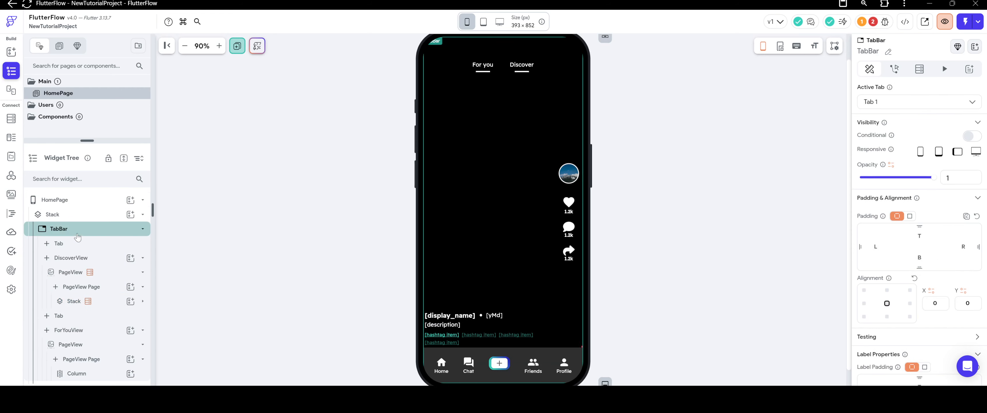
scroll(934, 246, "down", 10)
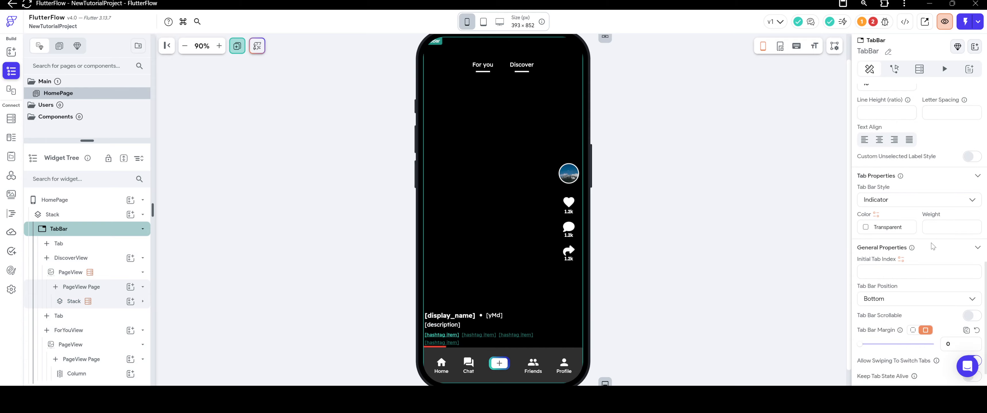
scroll(933, 247, "down", 1)
left_click(901, 227)
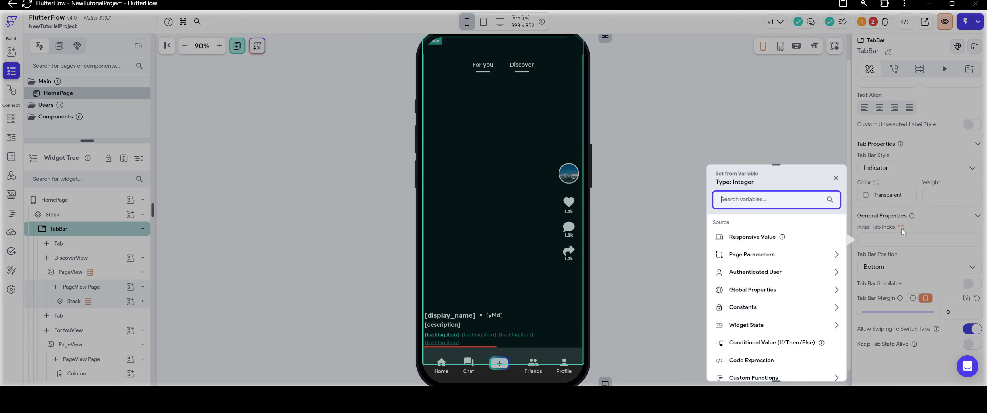
scroll(762, 278, "down", 1)
left_click(762, 276)
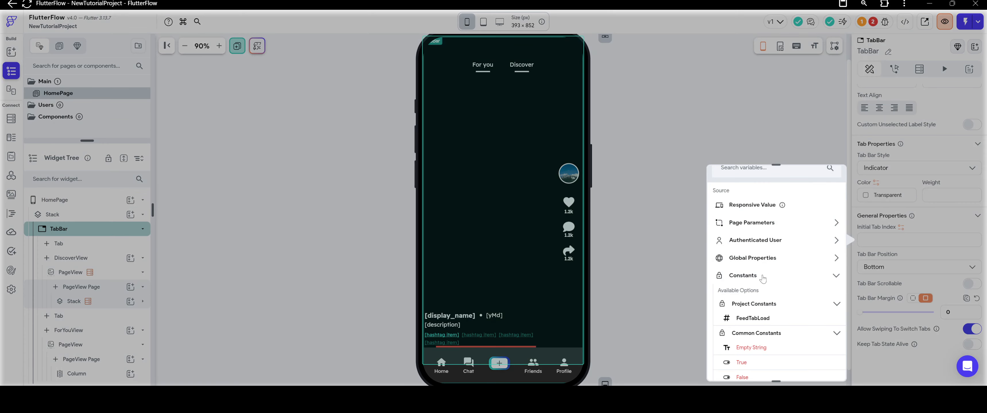
left_click(754, 318)
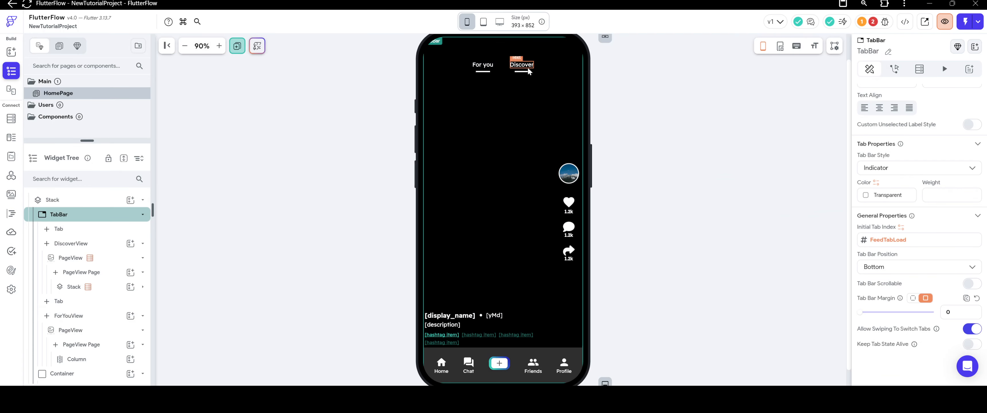
left_click(671, 165)
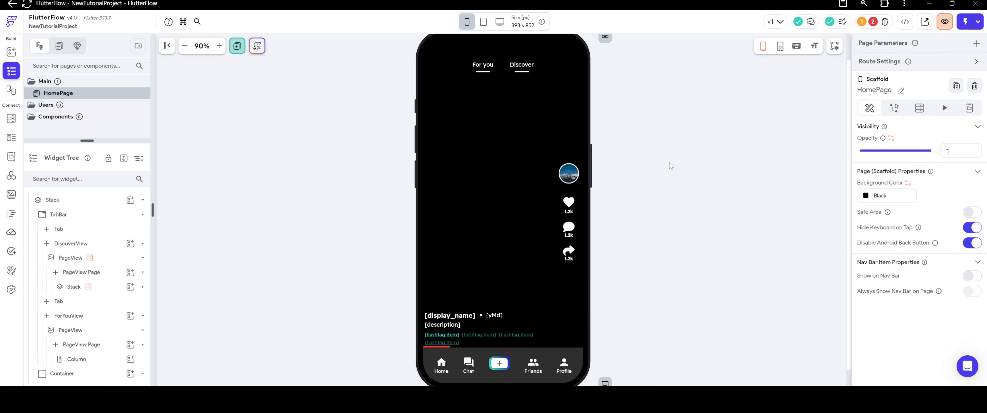
Check the list of errors reported in the project's issues.
scroll(672, 166, "up", 1)
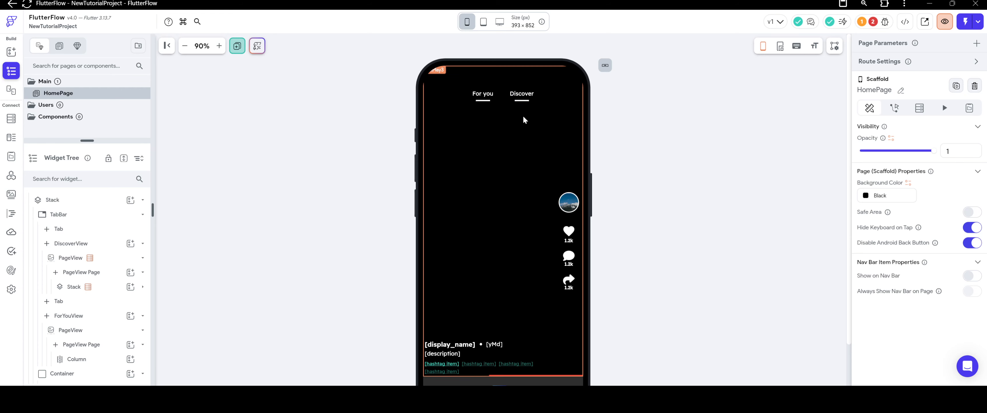
left_click(522, 94)
left_click(637, 143)
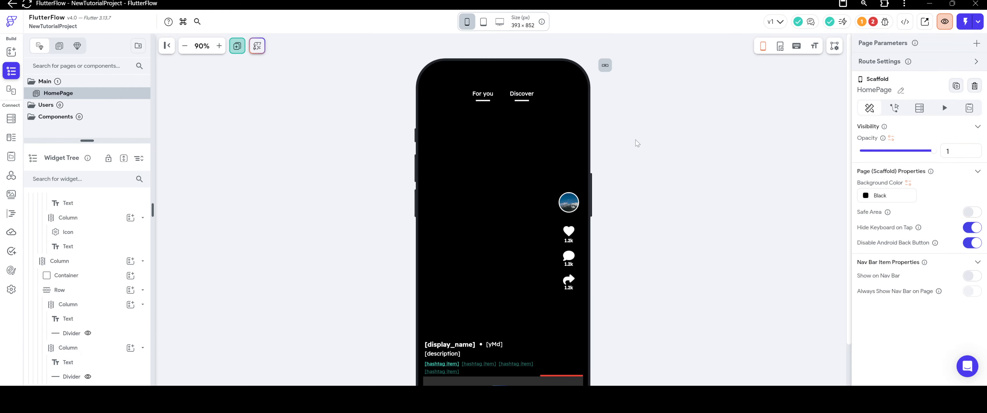
left_click(874, 22)
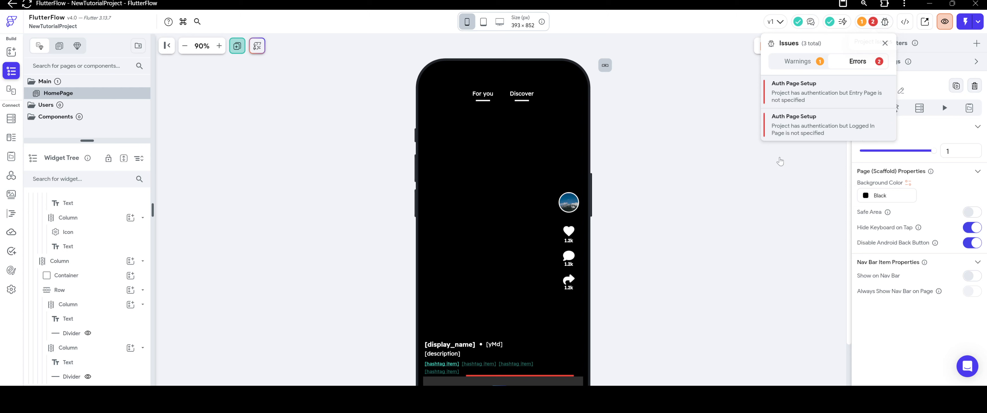
left_click(757, 188)
scroll(751, 183, "down", 2)
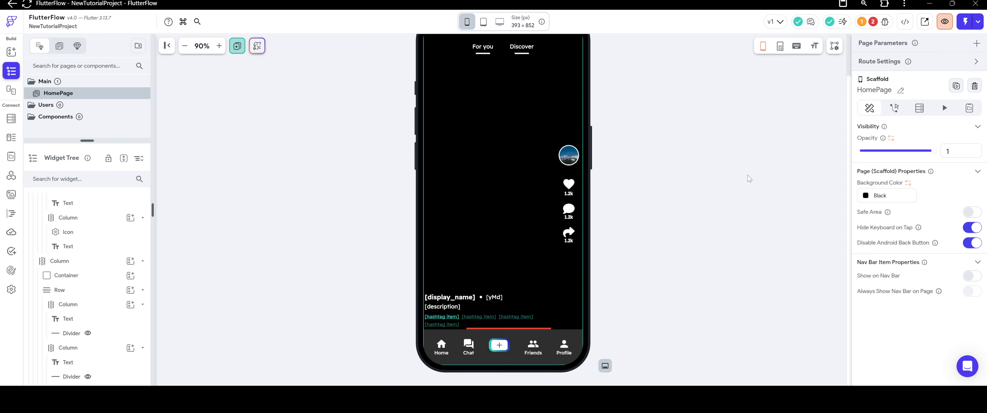
scroll(685, 219, "up", 1)
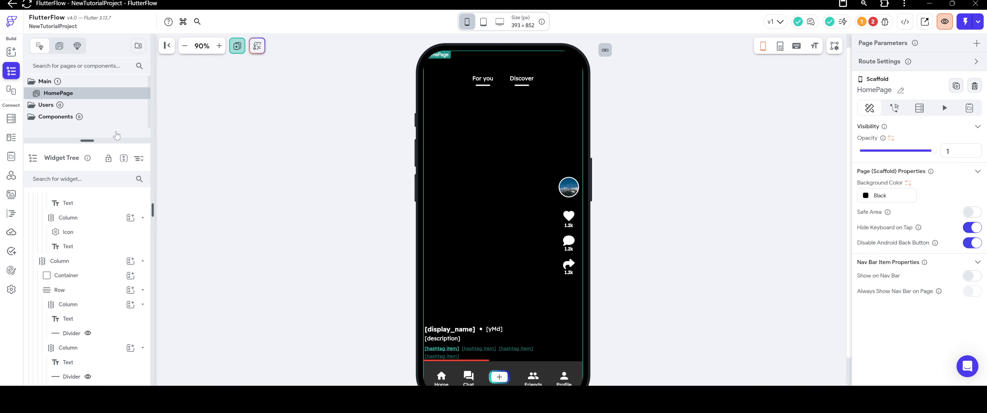
Review the HomePage TabBar's general properties to verify which variable its initial tab index uses.
scroll(99, 257, "up", 10)
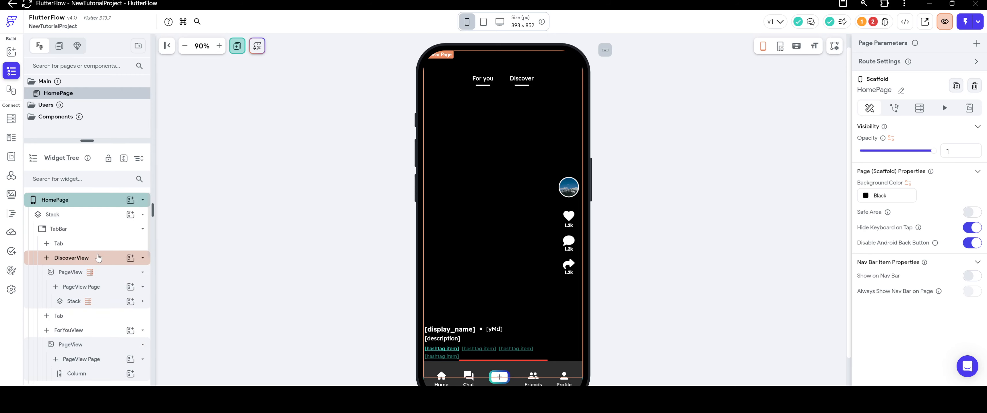
left_click(61, 229)
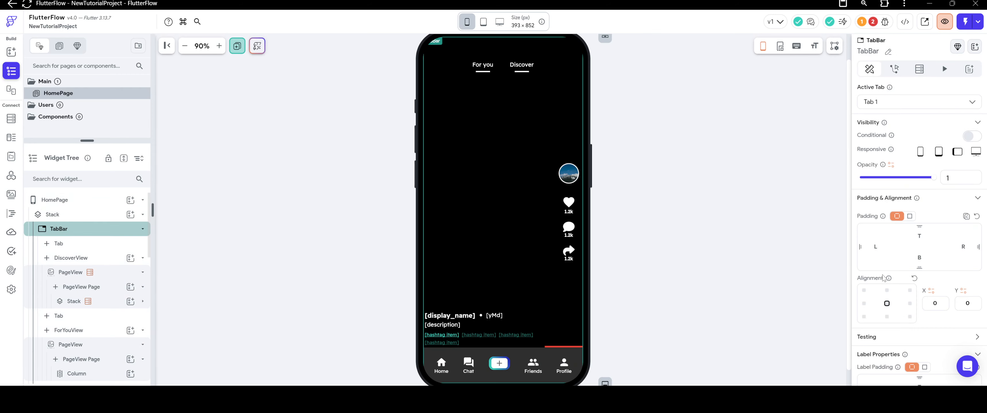
scroll(925, 259, "down", 10)
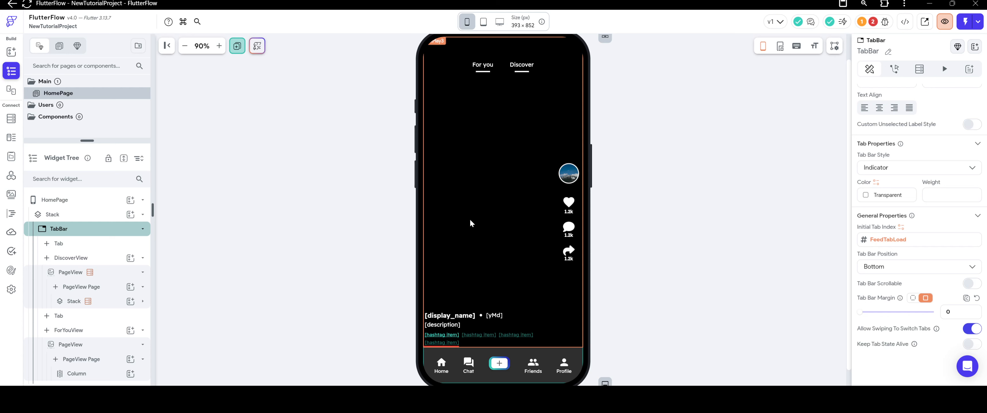
left_click(761, 192)
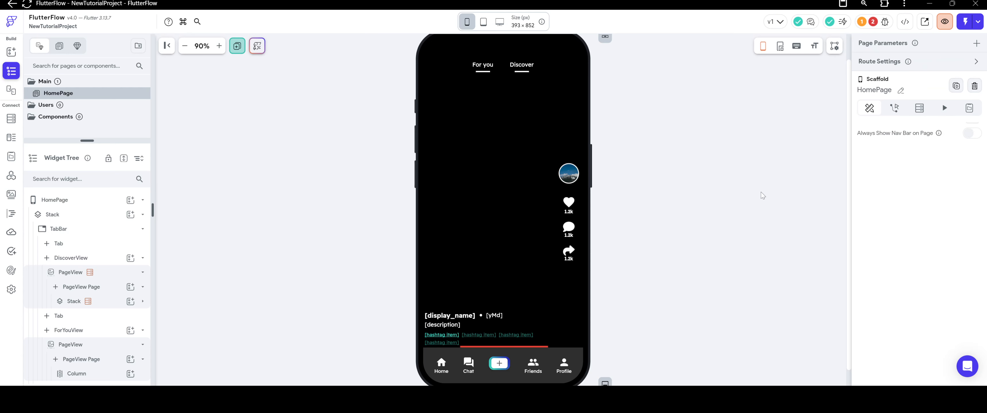